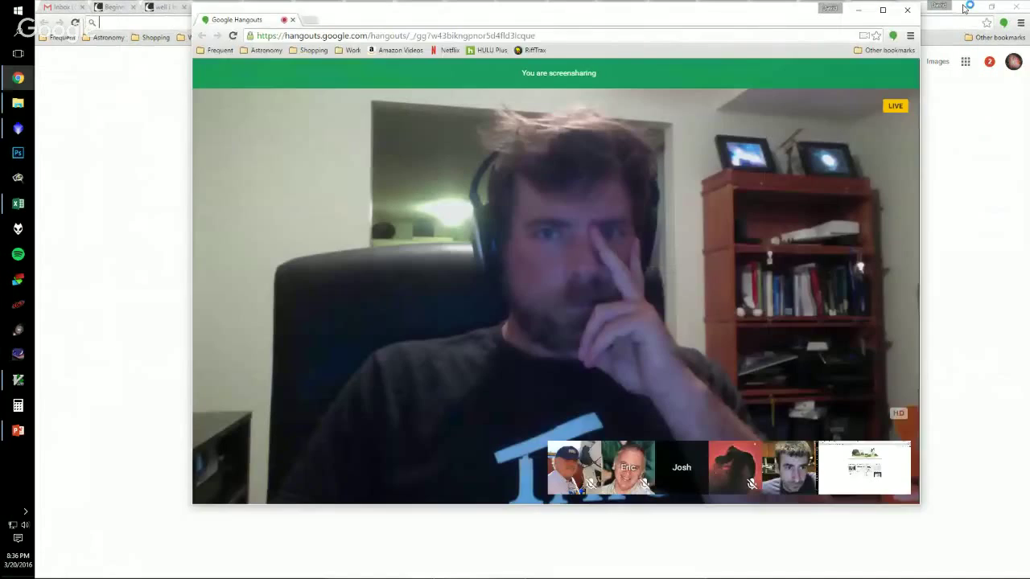
# - Minimize the Chrome and Hangouts windows to reveal the collaboration folder and PixInsight
pyautogui.click(964, 8)
pyautogui.moveTo(606, 119)
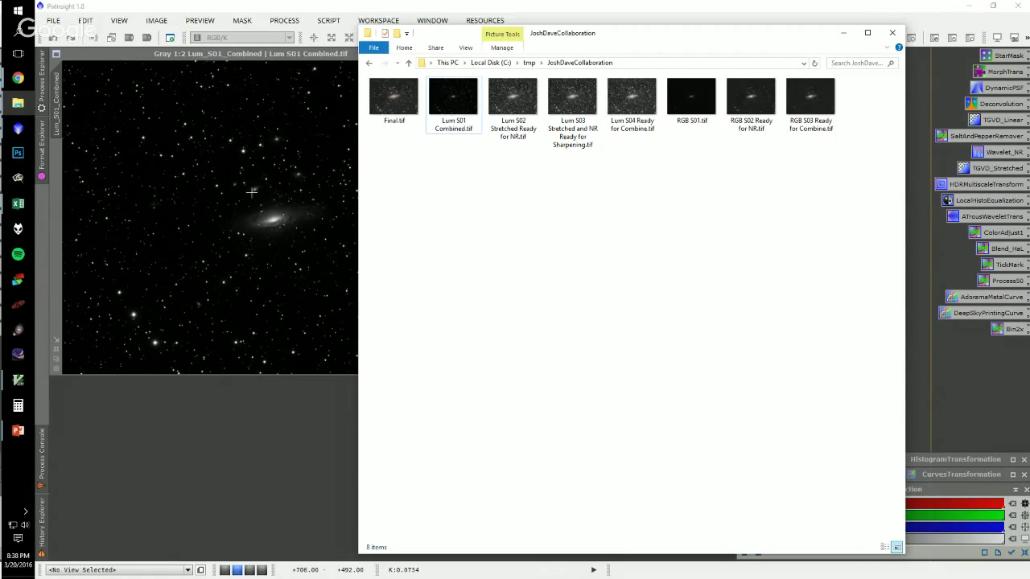
# - Bring the PixInsight Lum_S01 Combined image window in front of File Explorer
pyautogui.click(289, 54)
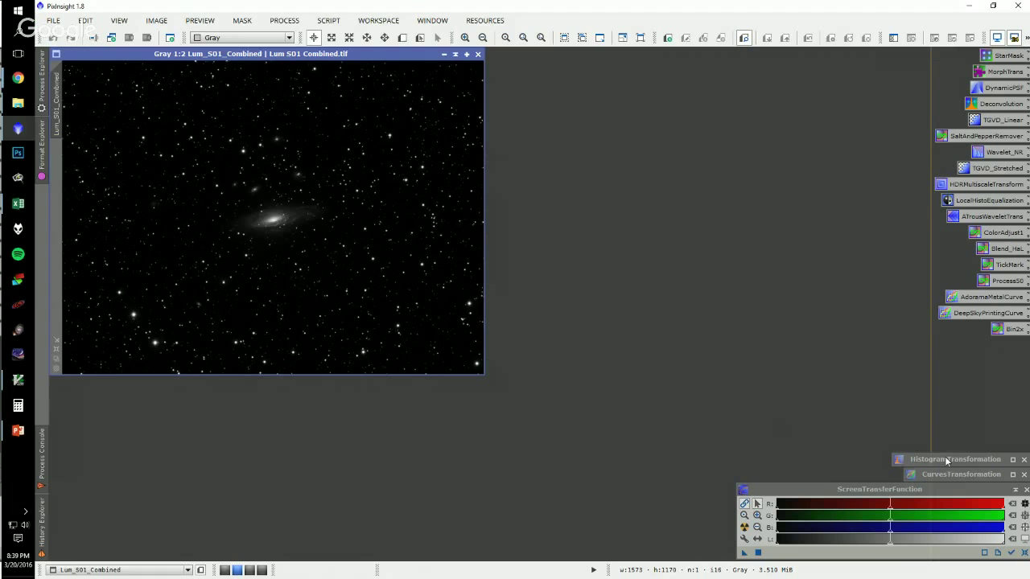
# - Open HistogramTransformation on Lum_S01_Combined with a Real-Time Preview moved aside
pyautogui.doubleClick(946, 459)
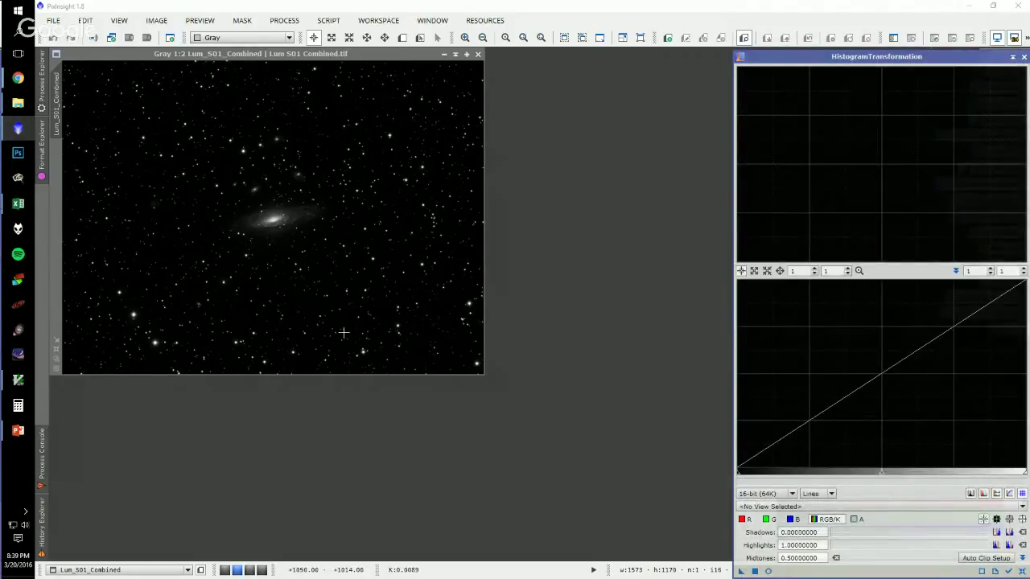
pyautogui.click(1010, 571)
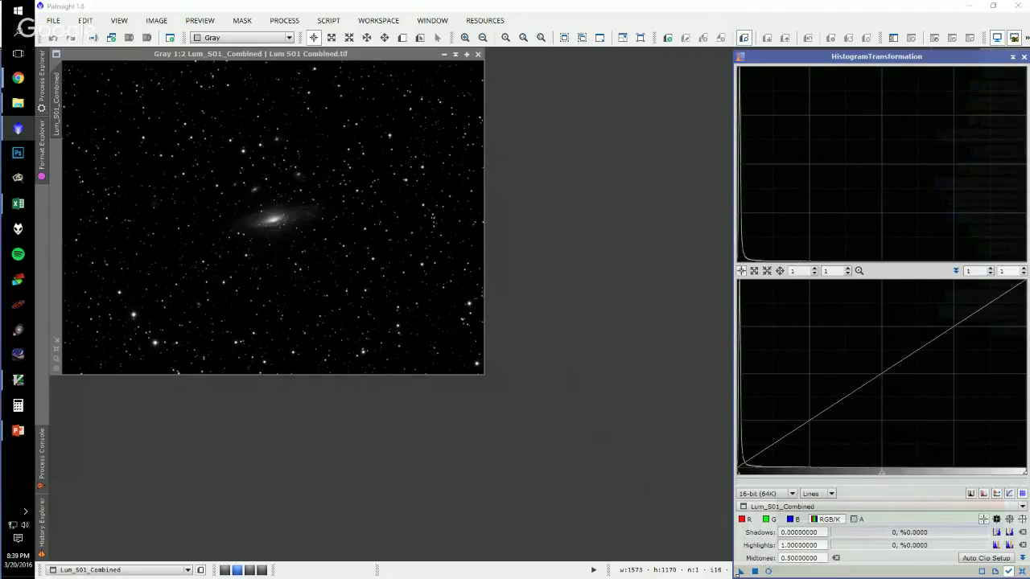
pyautogui.click(767, 571)
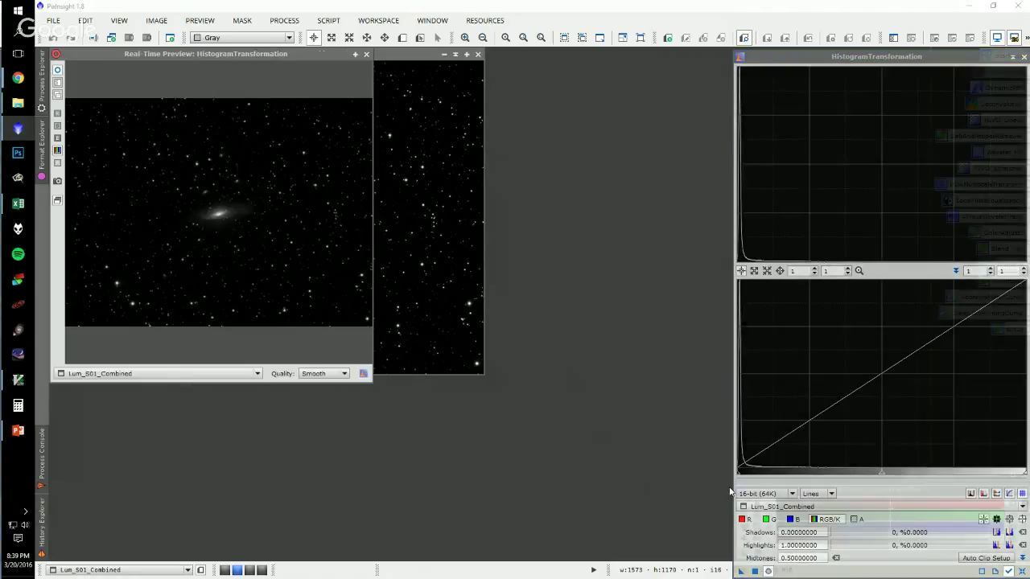
pyautogui.moveTo(274, 54); pyautogui.dragTo(626, 222)
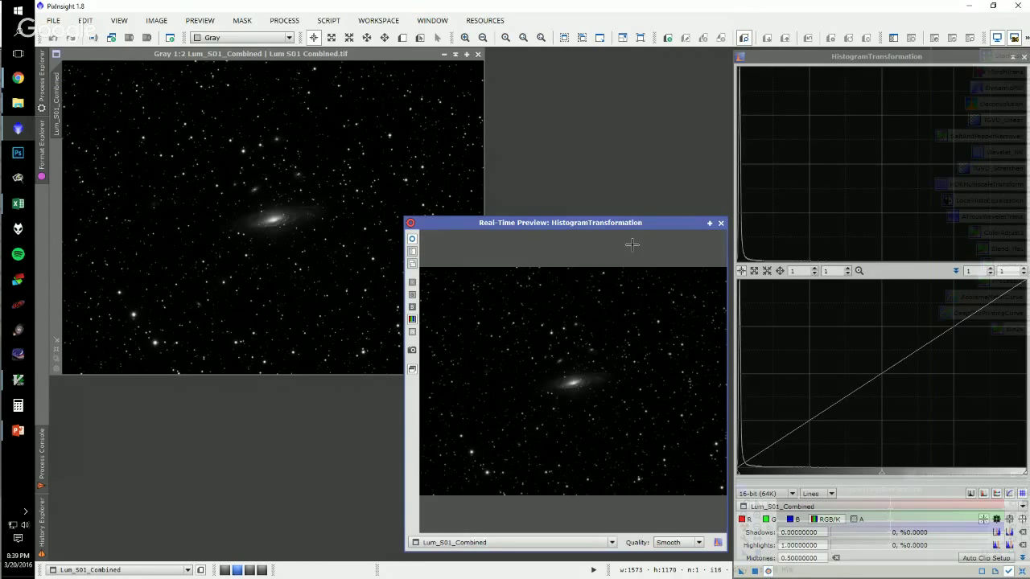
pyautogui.moveTo(630, 224); pyautogui.dragTo(620, 216)
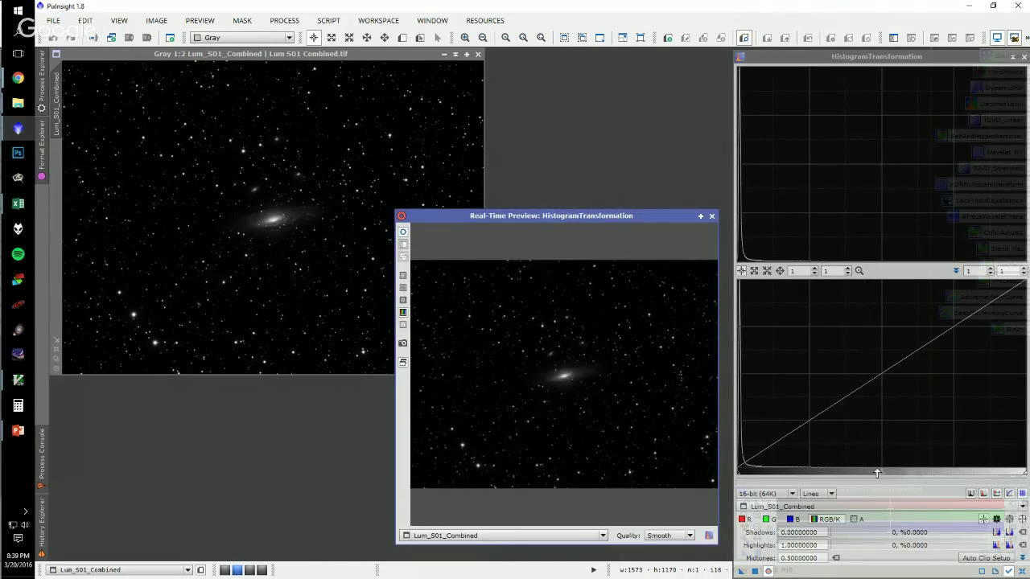
pyautogui.moveTo(882, 473); pyautogui.dragTo(751, 465)
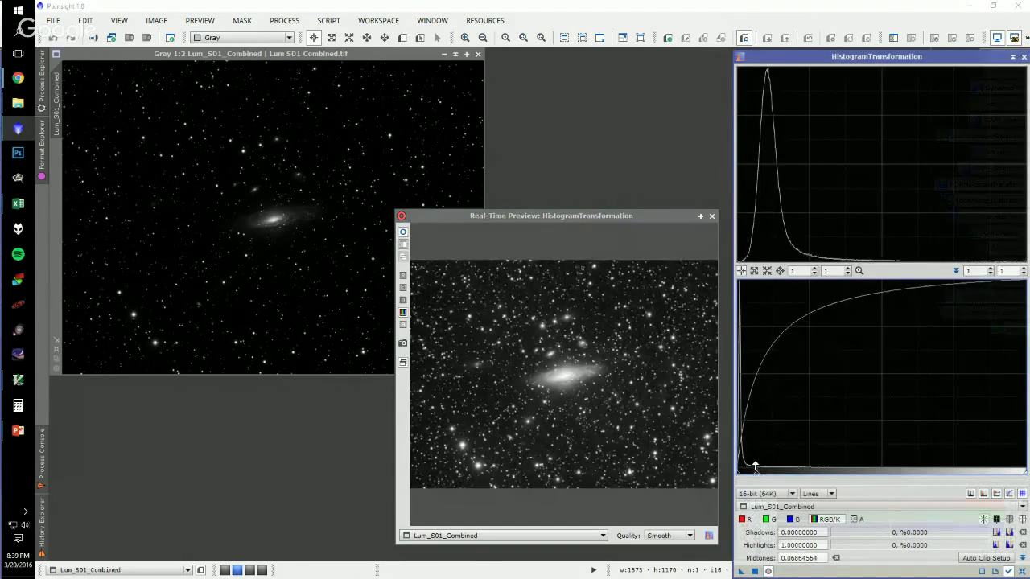
# - Try several midtones stretches, reset midtones to 0.5, and set shadows to about 0.0872
pyautogui.moveTo(1019, 475)
pyautogui.mouseDown()
pyautogui.moveTo(813, 469)
pyautogui.moveTo(1023, 472)
pyautogui.mouseUp()
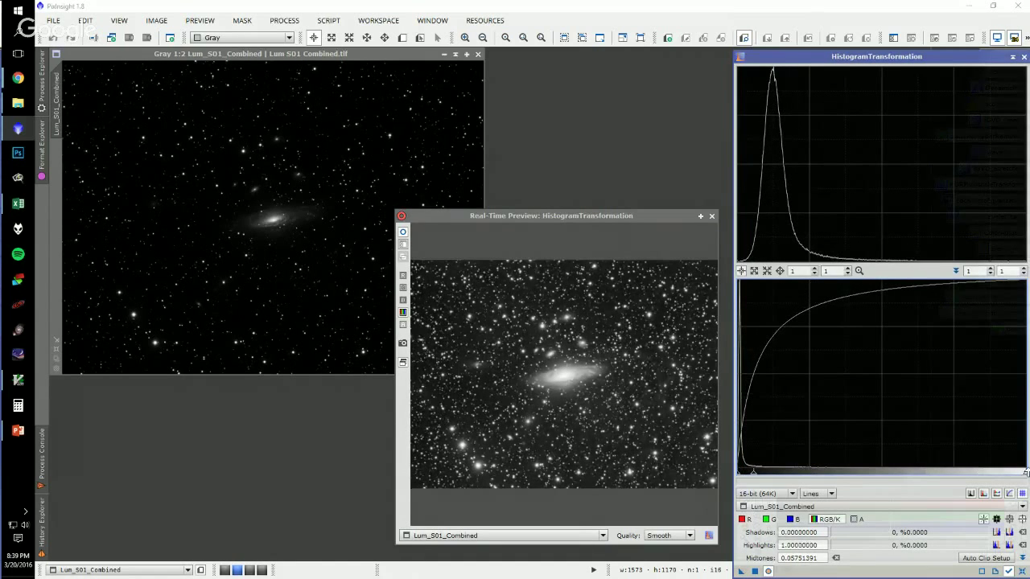
pyautogui.moveTo(751, 475); pyautogui.dragTo(794, 469)
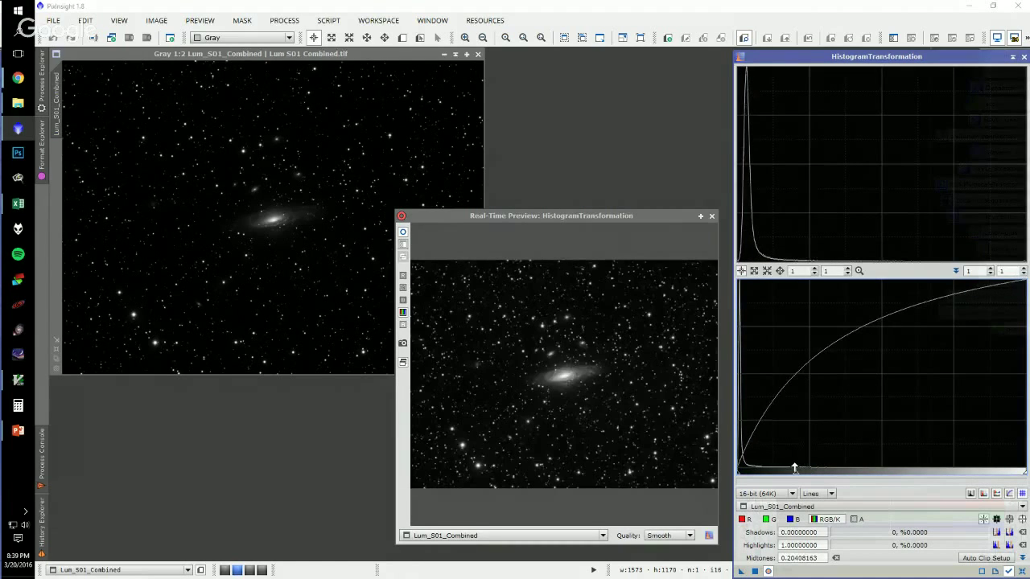
pyautogui.click(824, 558)
pyautogui.moveTo(794, 475); pyautogui.dragTo(883, 474)
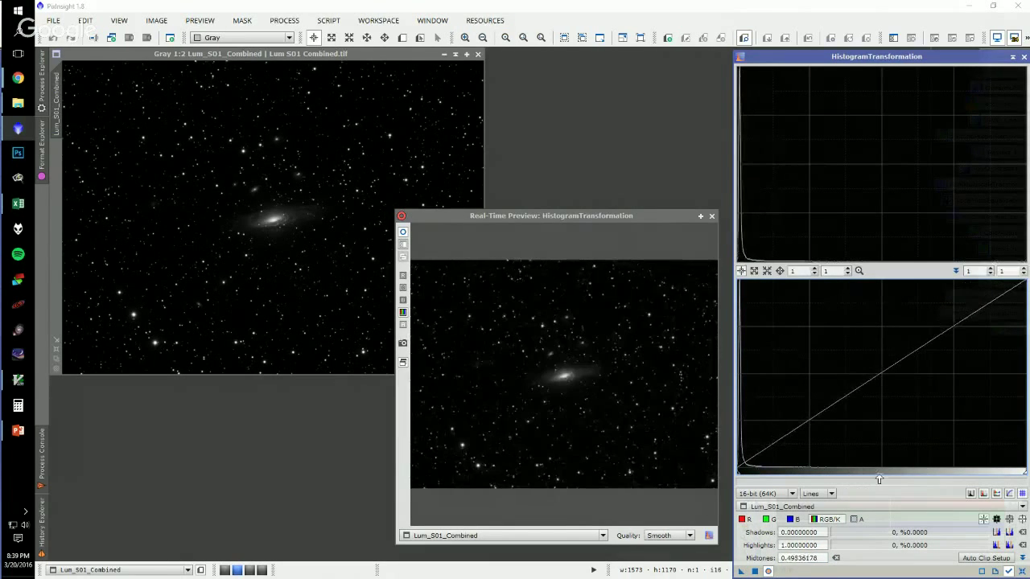
pyautogui.click(1021, 570)
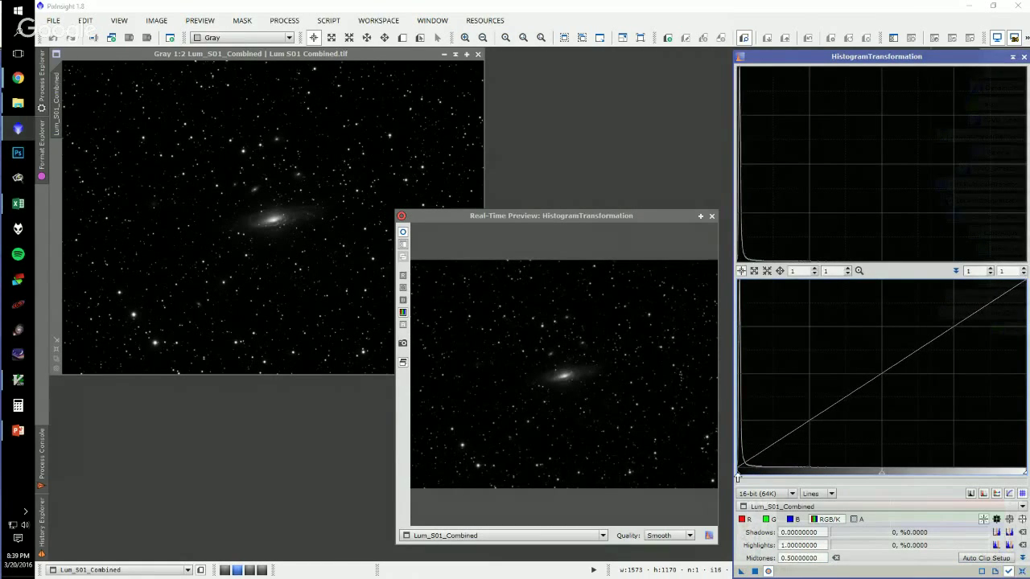
pyautogui.moveTo(737, 478); pyautogui.dragTo(760, 476)
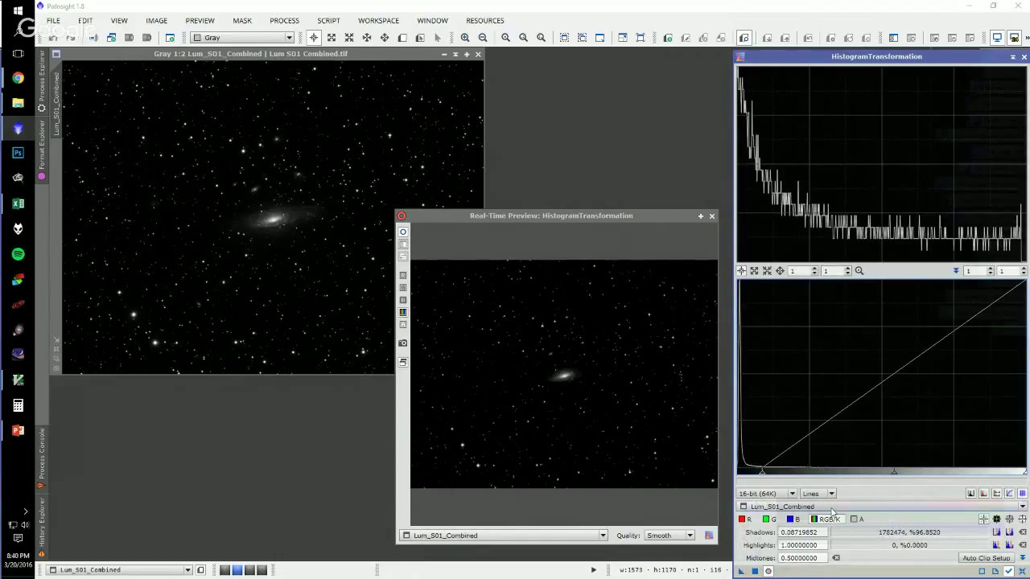
# - Return shadows to 0, set highlights to 0.98374914 and midtones to about 0.0528
pyautogui.moveTo(760, 475); pyautogui.dragTo(738, 476)
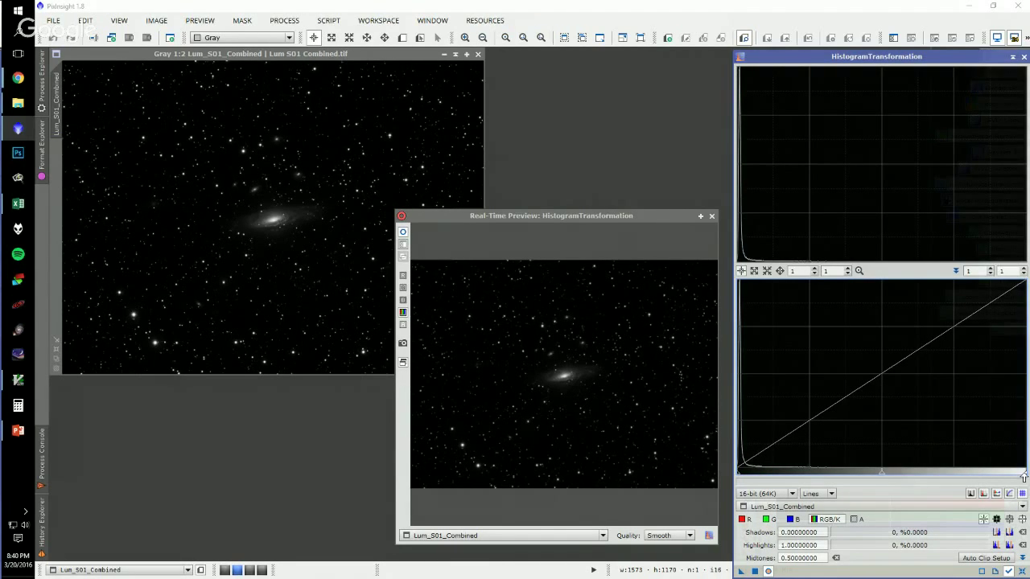
pyautogui.moveTo(1023, 476); pyautogui.dragTo(797, 476)
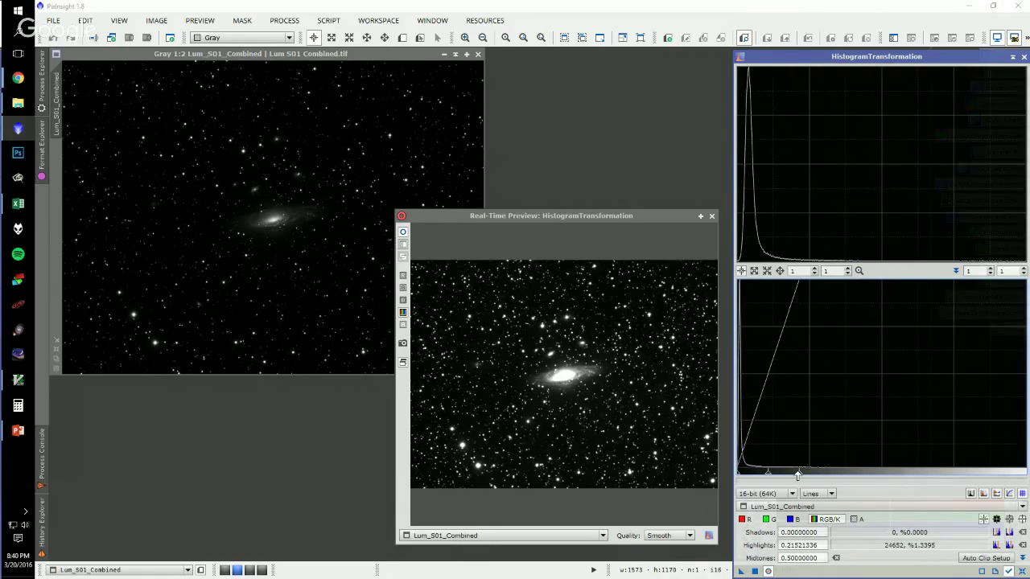
pyautogui.moveTo(797, 475); pyautogui.dragTo(1025, 481)
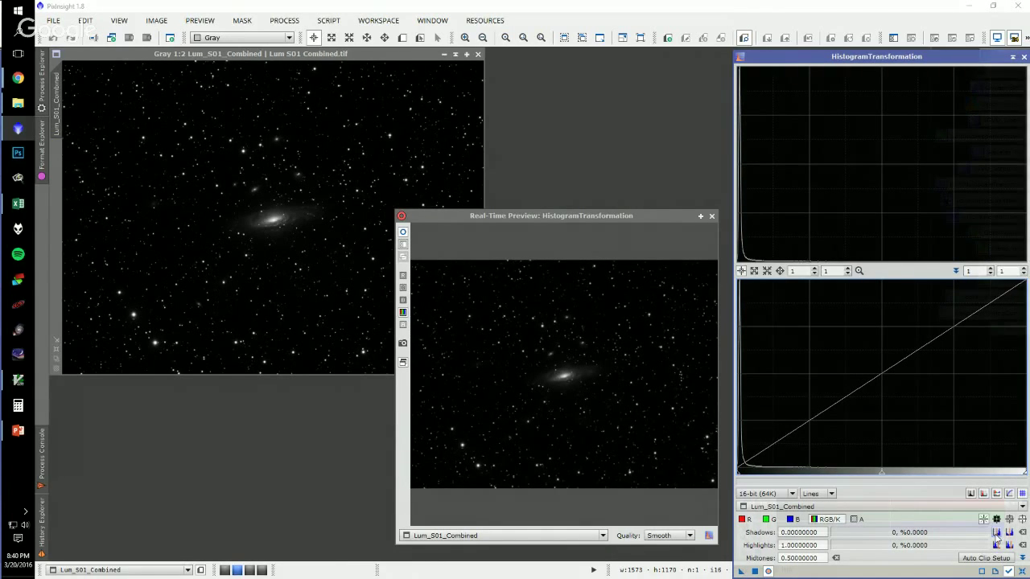
pyautogui.moveTo(1025, 473); pyautogui.dragTo(1020, 472)
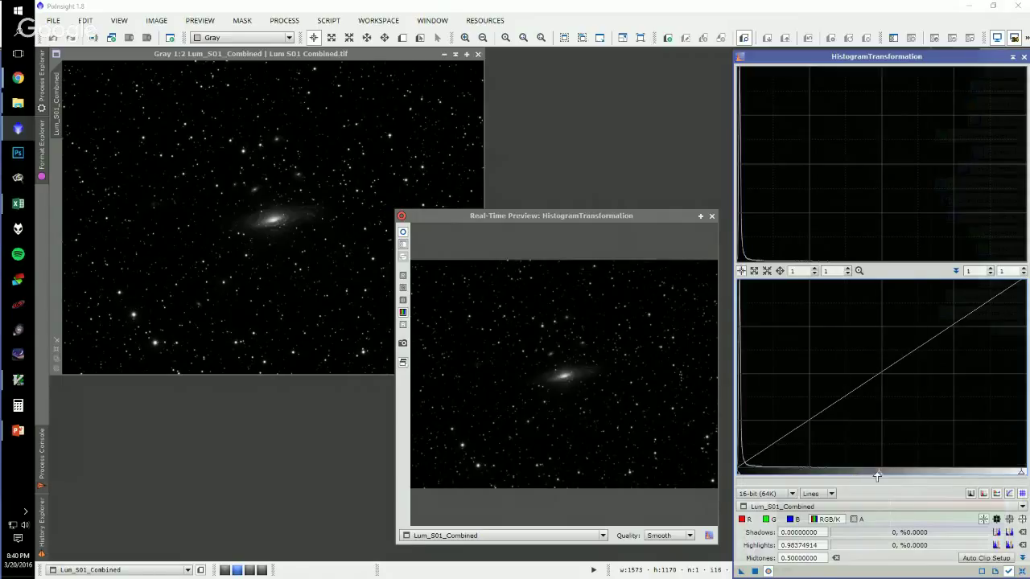
pyautogui.moveTo(876, 475); pyautogui.dragTo(752, 469)
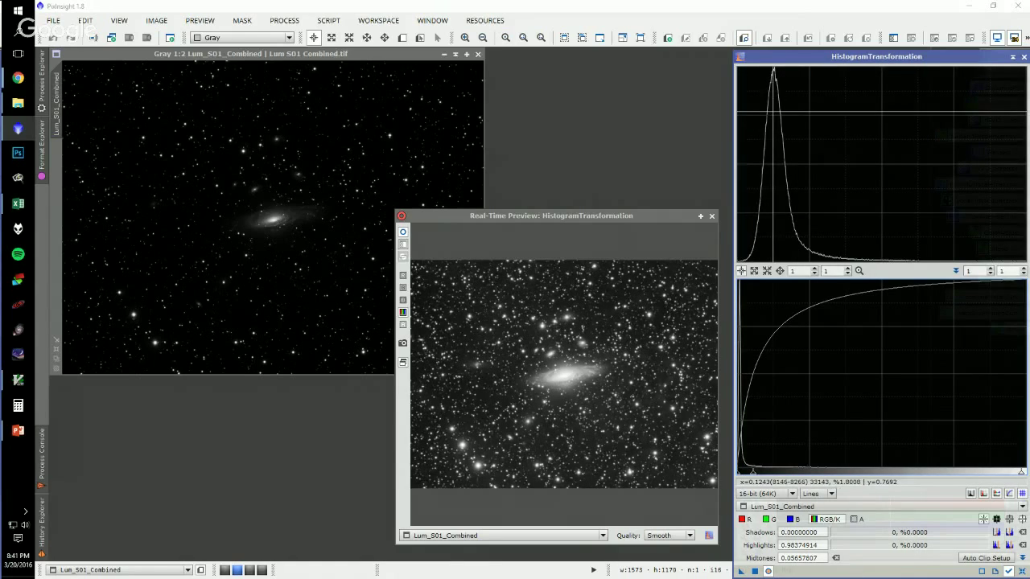
pyautogui.moveTo(752, 473); pyautogui.dragTo(749, 477)
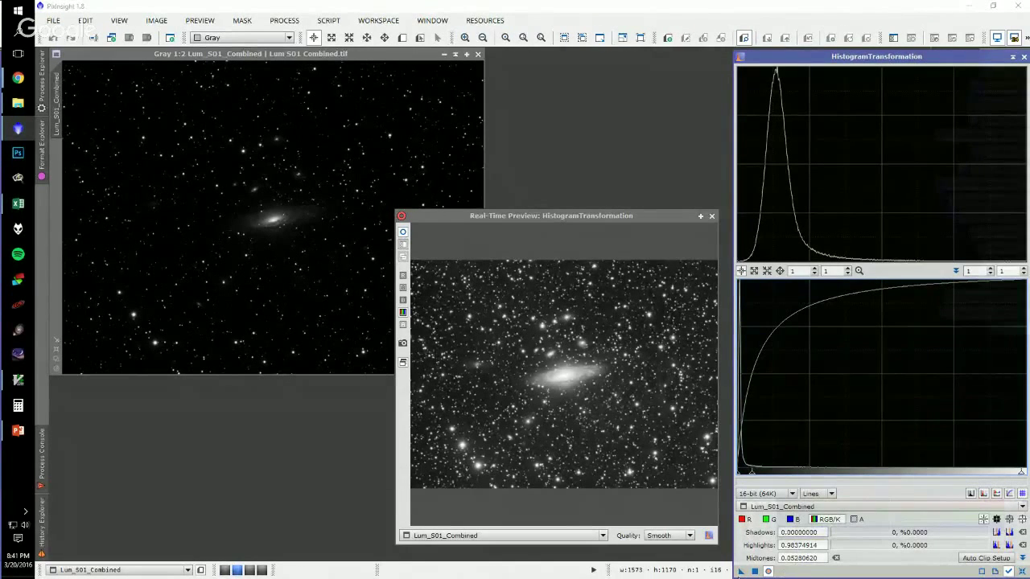
# - Close the live preview, trial-apply the stretch to the luminance image, then undo it
pyautogui.click(711, 216)
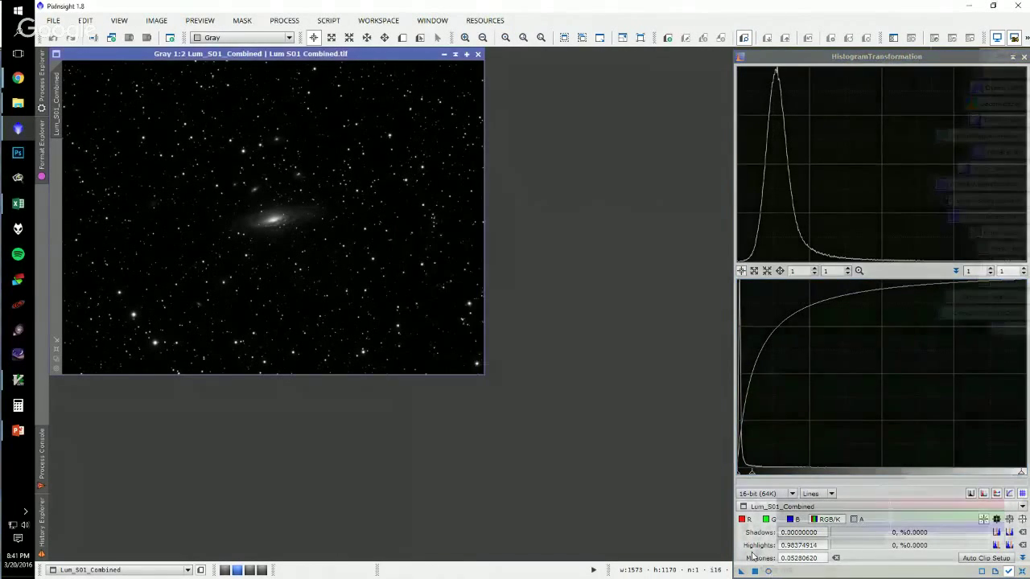
pyautogui.moveTo(740, 572); pyautogui.dragTo(256, 205)
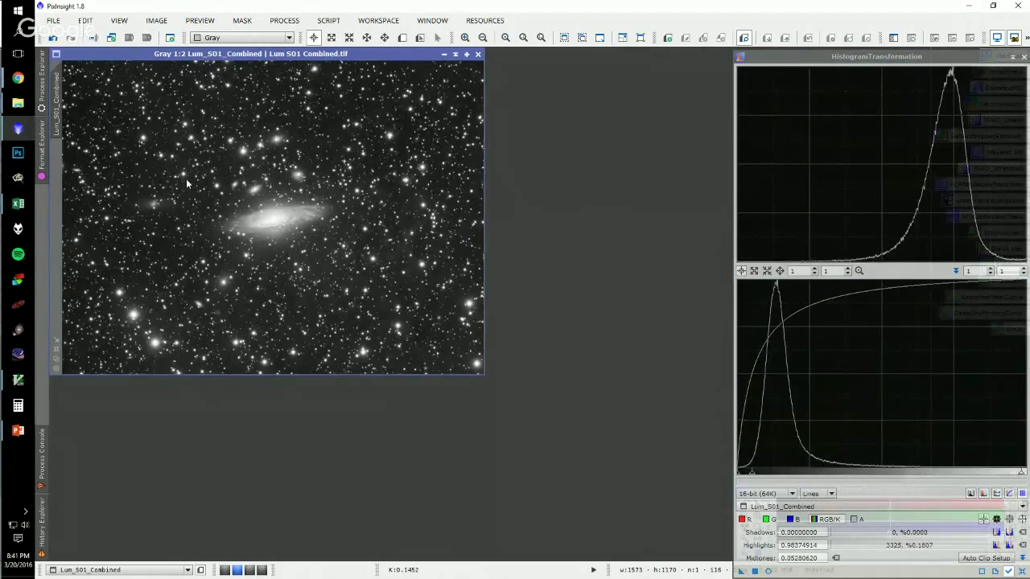
pyautogui.hotkey('ctrl', 'z')
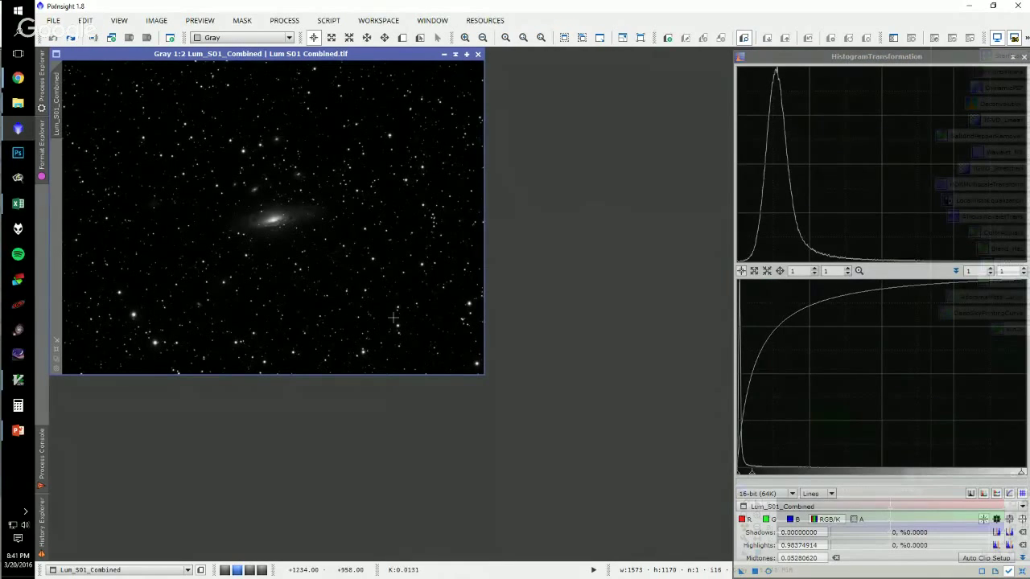
pyautogui.click(755, 570)
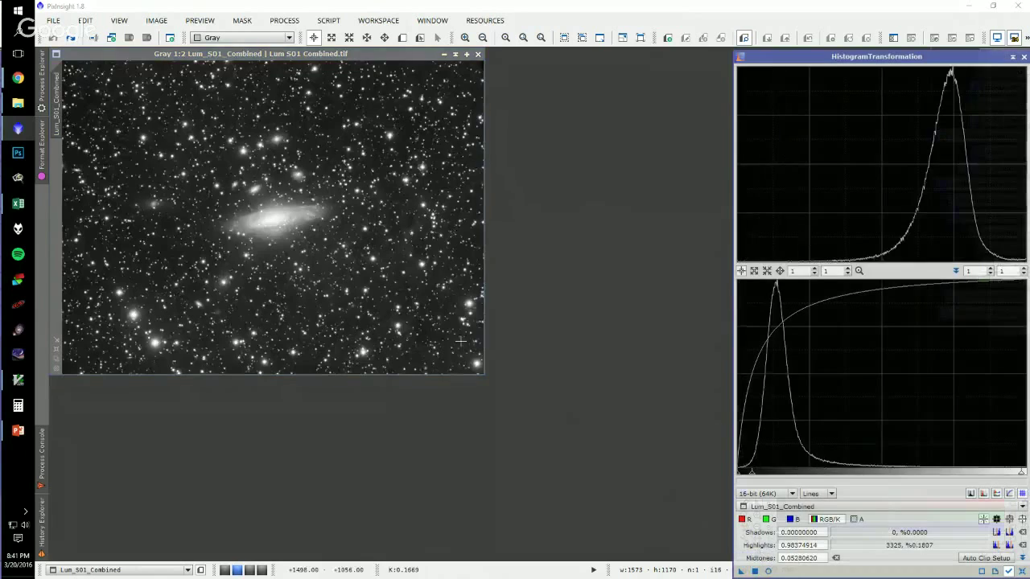
pyautogui.hotkey('ctrl', 'z')
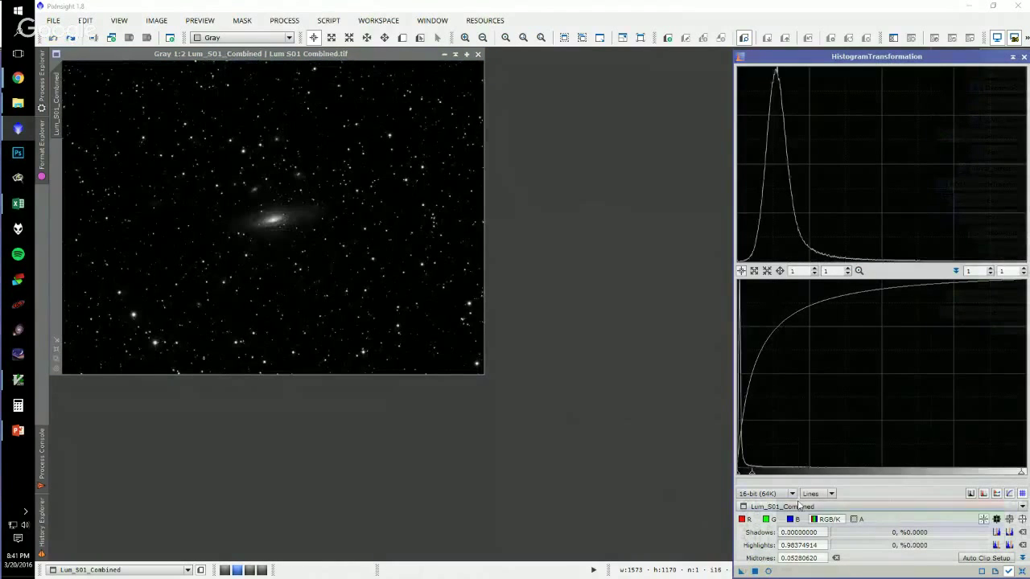
# - Apply the stretch to Lum_S01_Combined and save its settings as process icon Process47
pyautogui.click(797, 506)
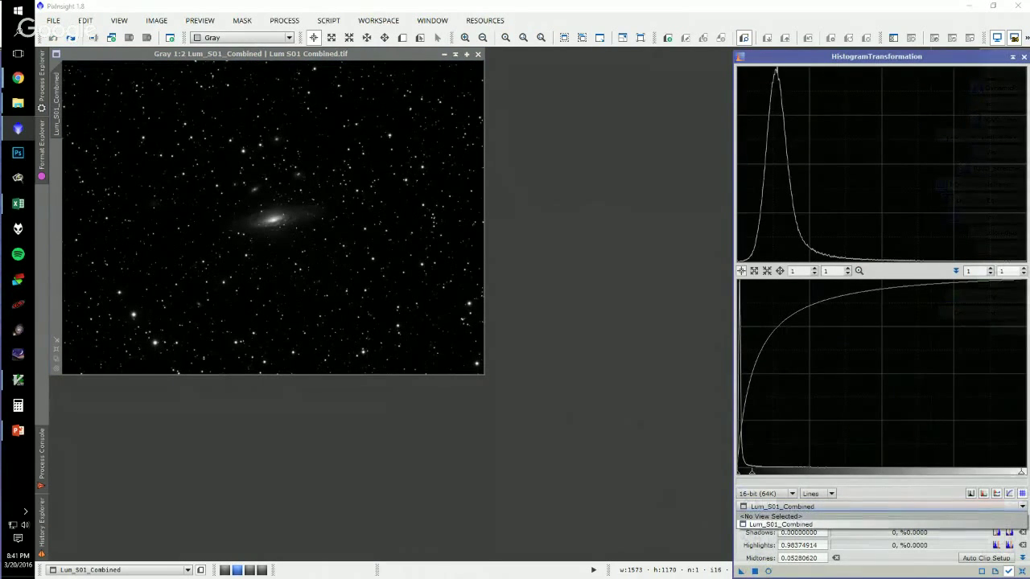
pyautogui.click(776, 524)
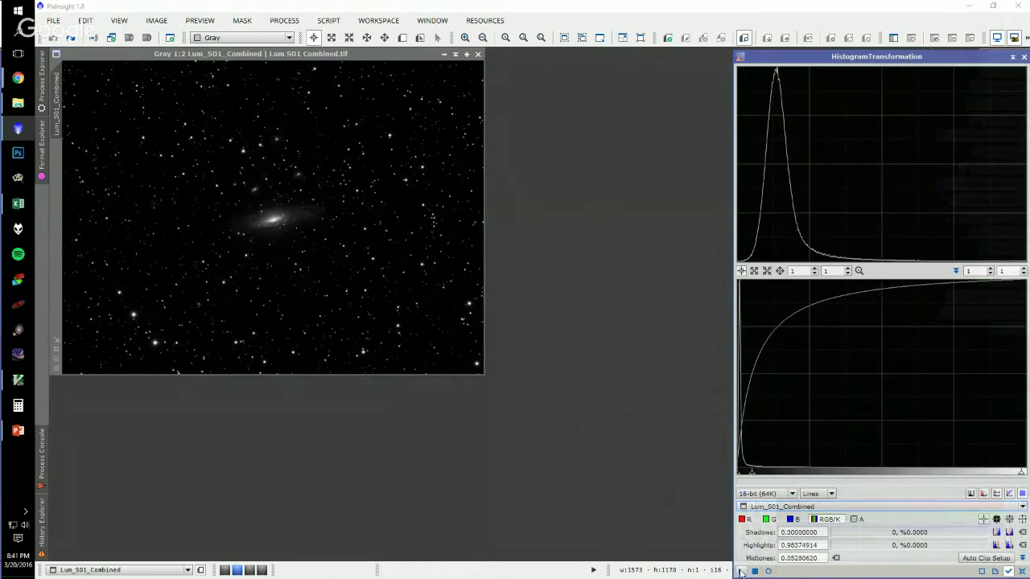
pyautogui.moveTo(741, 571); pyautogui.dragTo(262, 201)
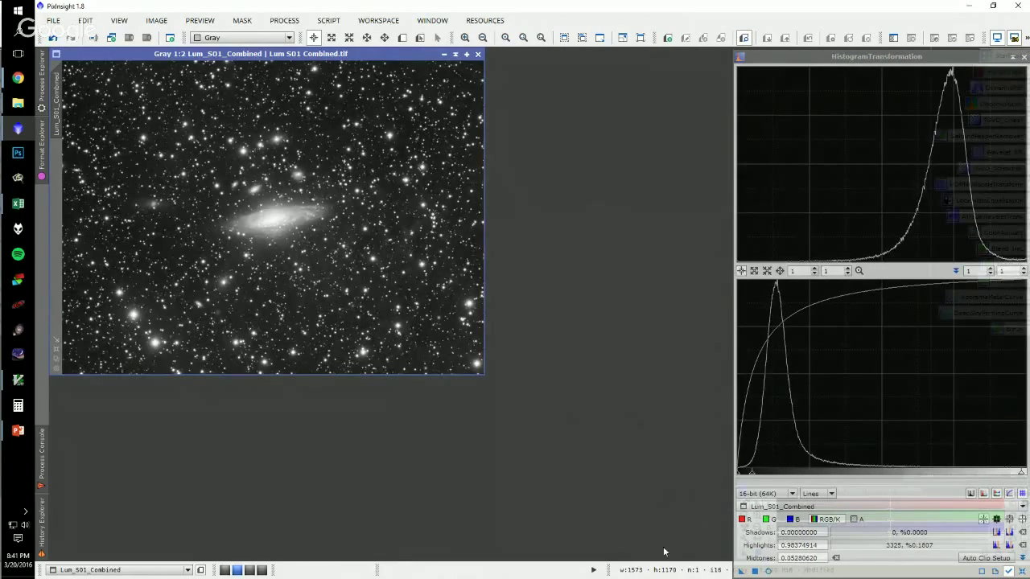
pyautogui.click(741, 572)
pyautogui.moveTo(741, 571); pyautogui.dragTo(560, 458)
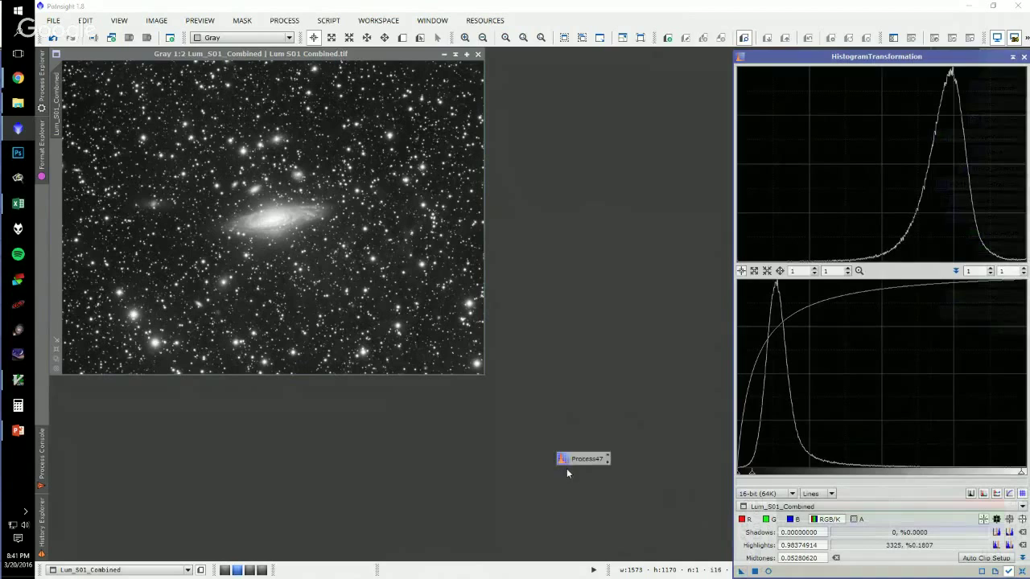
# - Reset and shade HistogramTransformation, then turn the history's stretch step into a process icon
pyautogui.click(1022, 571)
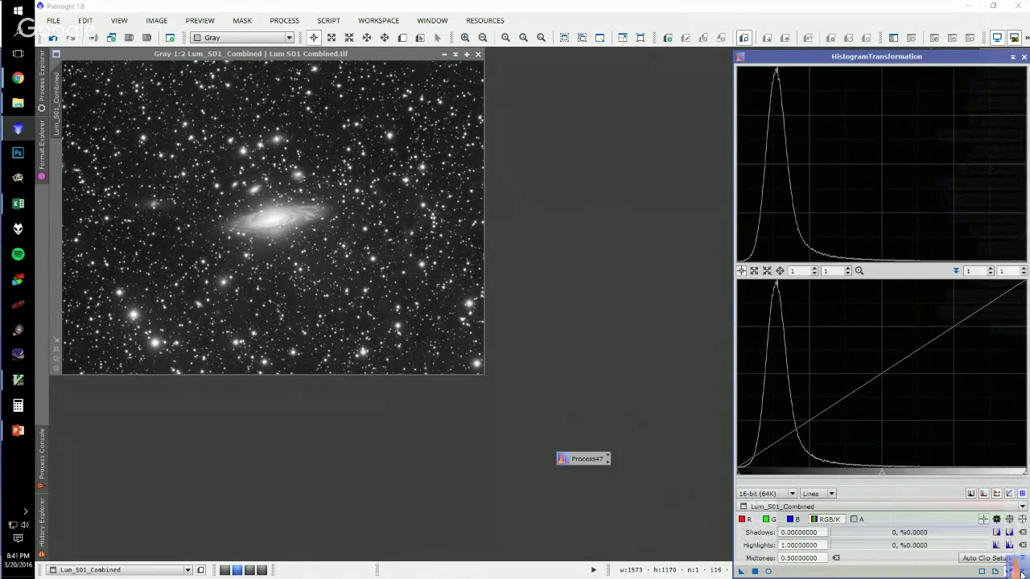
pyautogui.click(1011, 58)
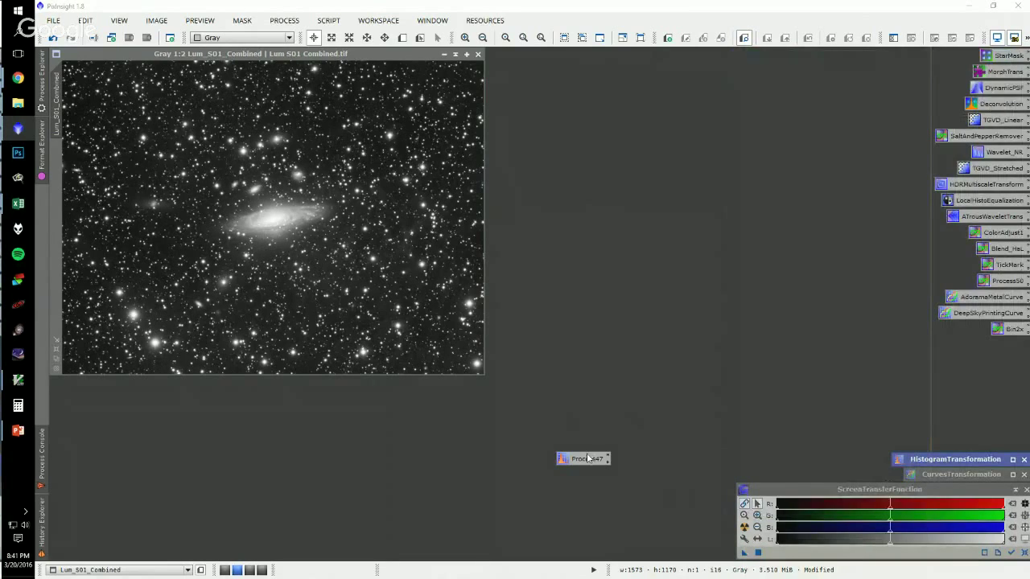
pyautogui.moveTo(587, 458); pyautogui.dragTo(845, 461)
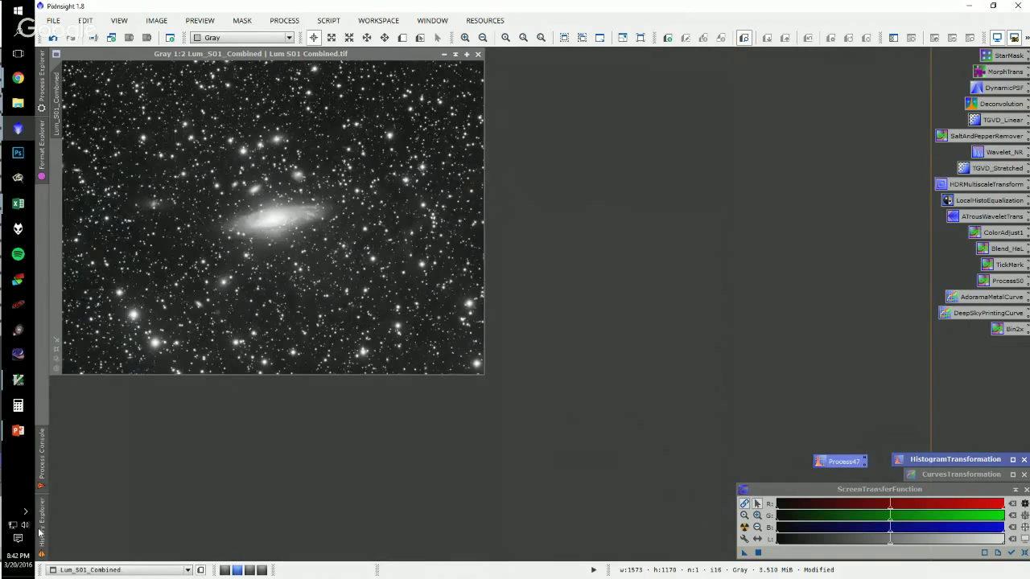
pyautogui.moveTo(39, 533)
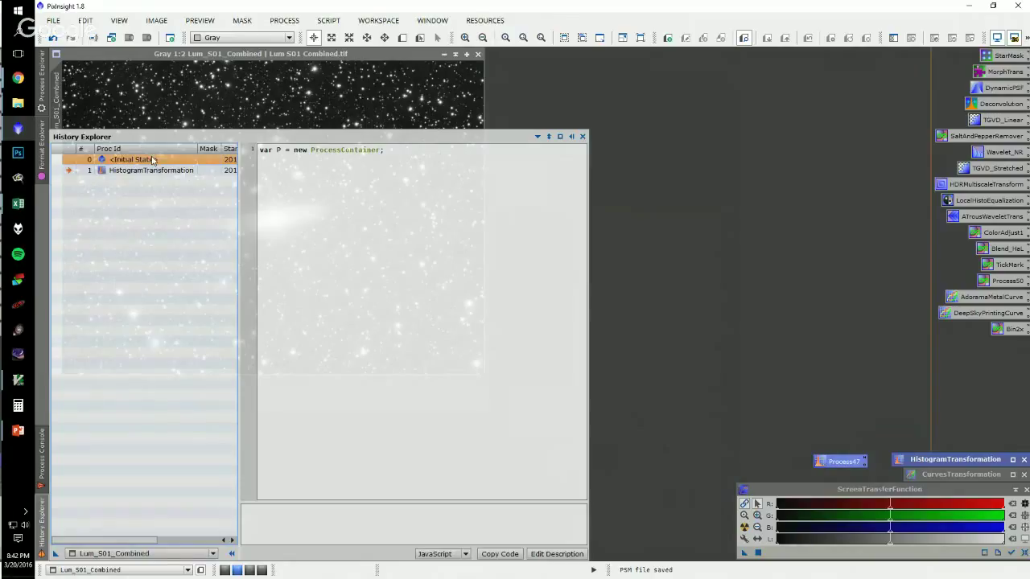
pyautogui.click(146, 171)
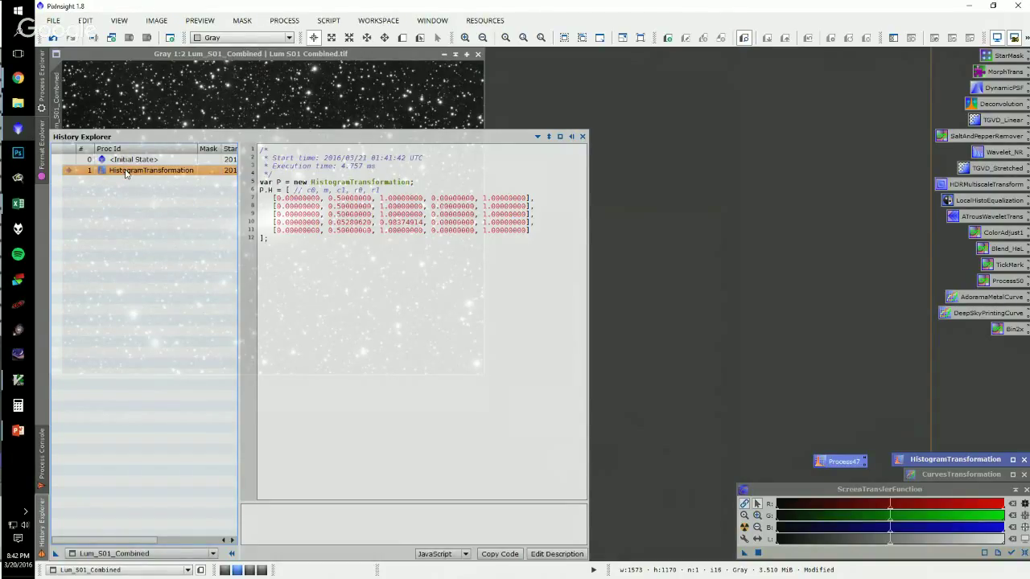
pyautogui.doubleClick(125, 170)
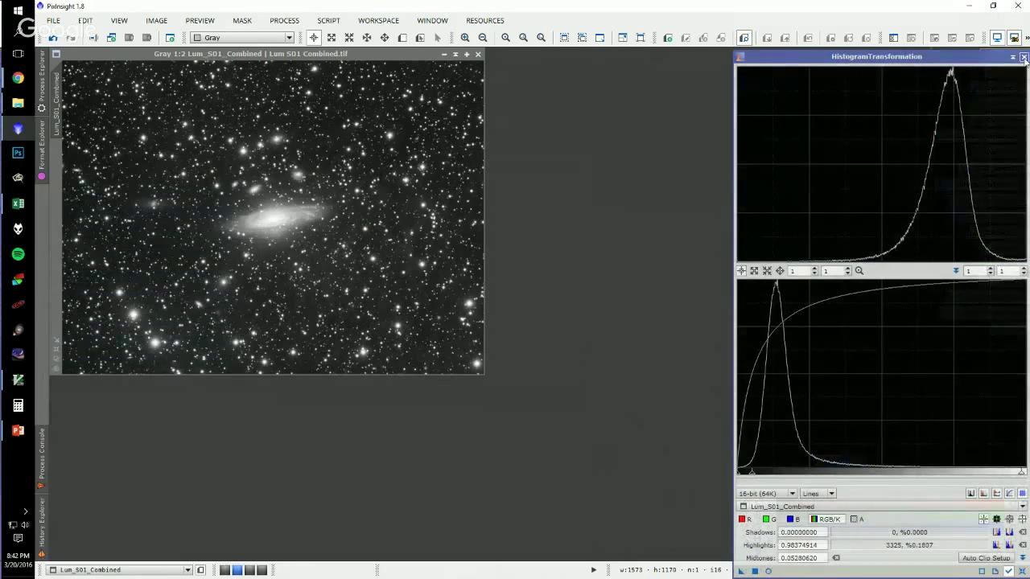
pyautogui.click(1012, 58)
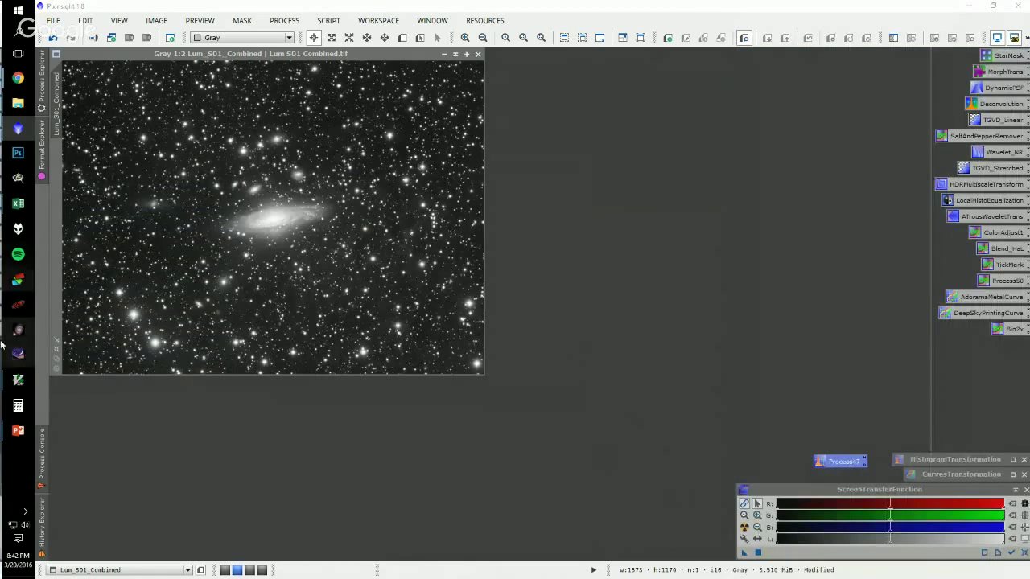
pyautogui.moveTo(44, 530)
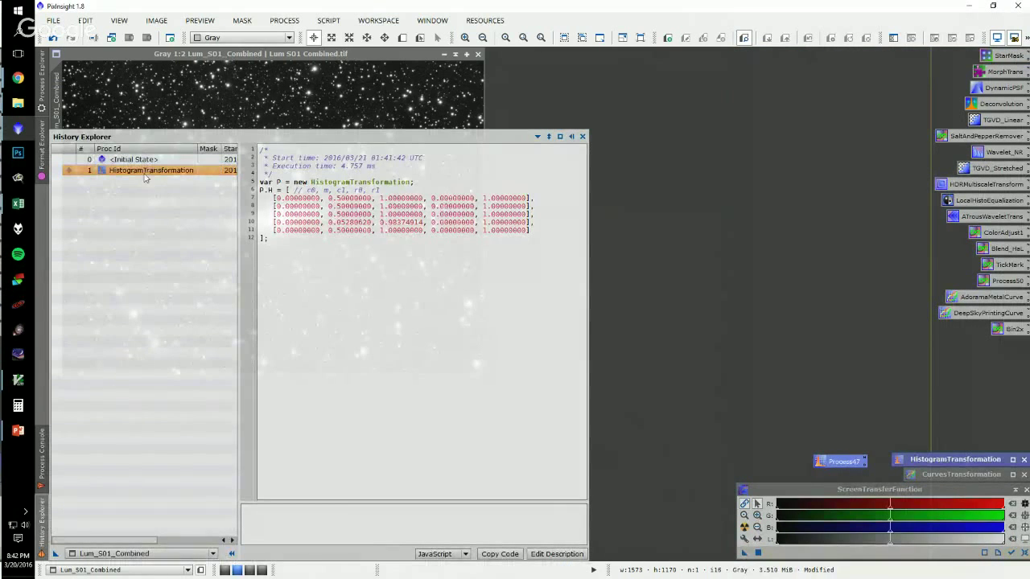
pyautogui.moveTo(147, 173); pyautogui.dragTo(829, 445)
# - Delete the Process48 and Process47 icons from the workspace
pyautogui.click(833, 464)
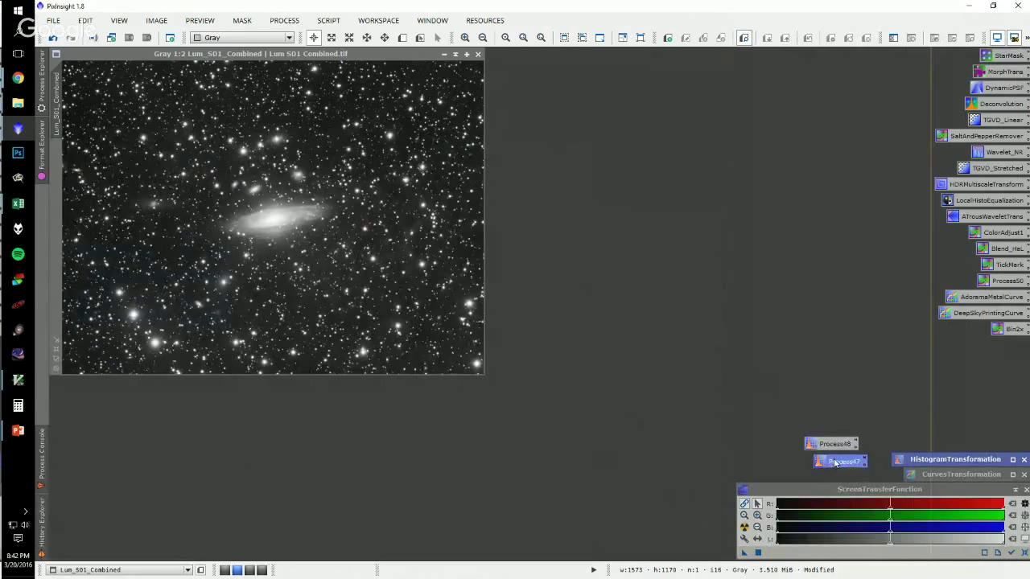
pyautogui.click(832, 445)
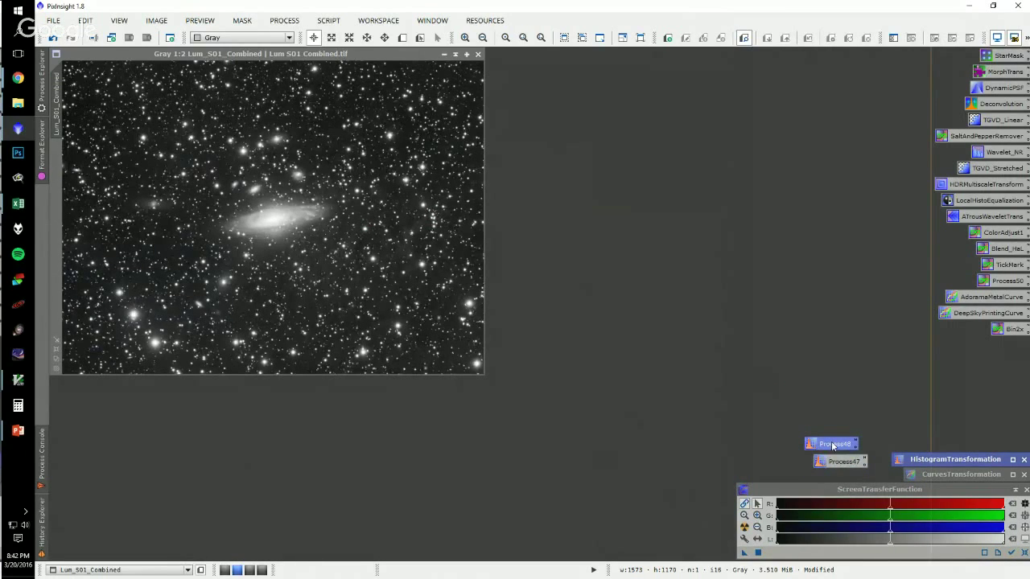
pyautogui.rightClick(833, 446)
pyautogui.click(869, 402)
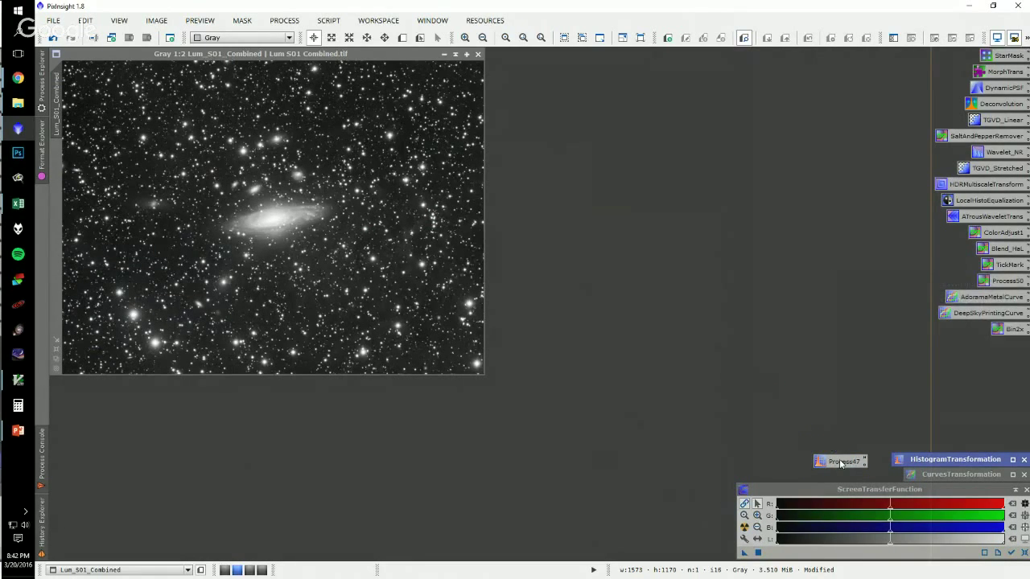
pyautogui.rightClick(840, 462)
pyautogui.click(869, 417)
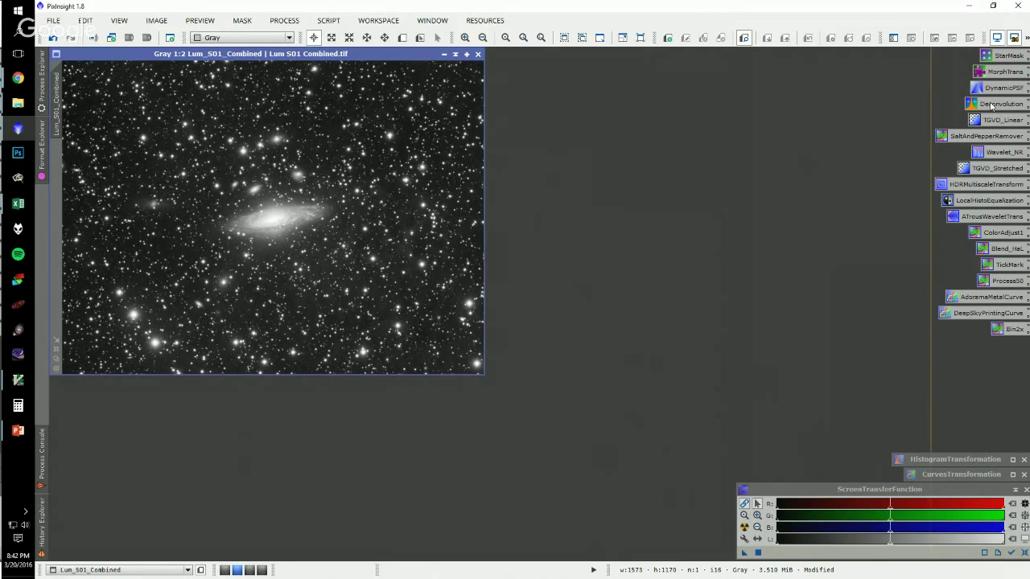
# - Apply HDRMultiscaleTransform with 6 layers, median transform and lightness mask to Lum_S01_Combined
pyautogui.doubleClick(970, 186)
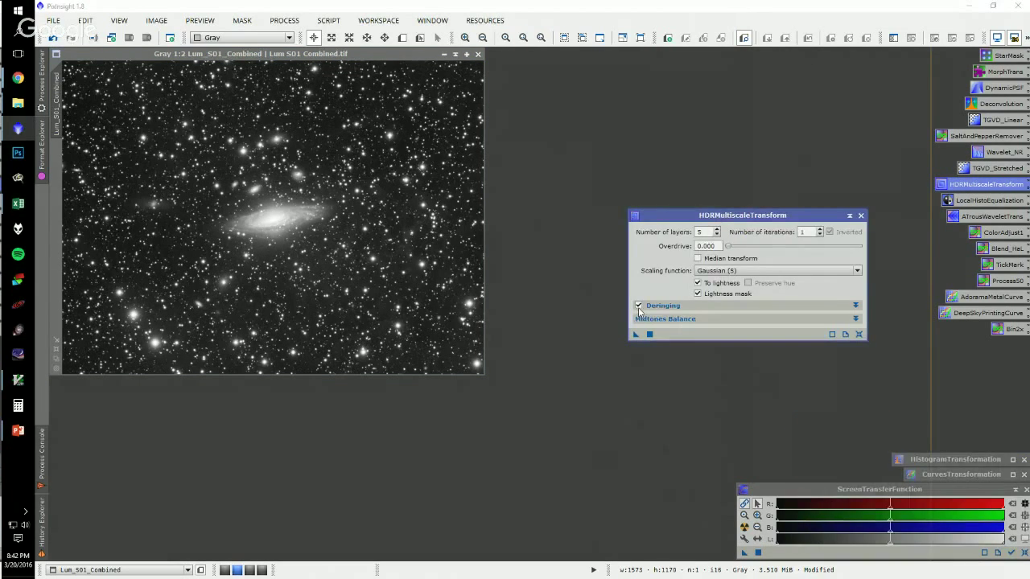
pyautogui.click(698, 258)
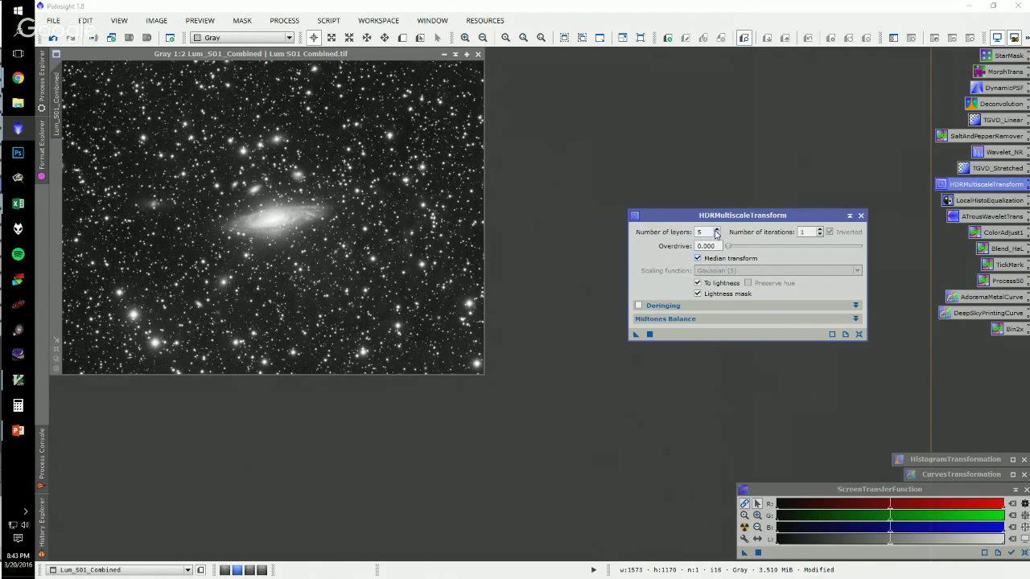
pyautogui.moveTo(674, 312)
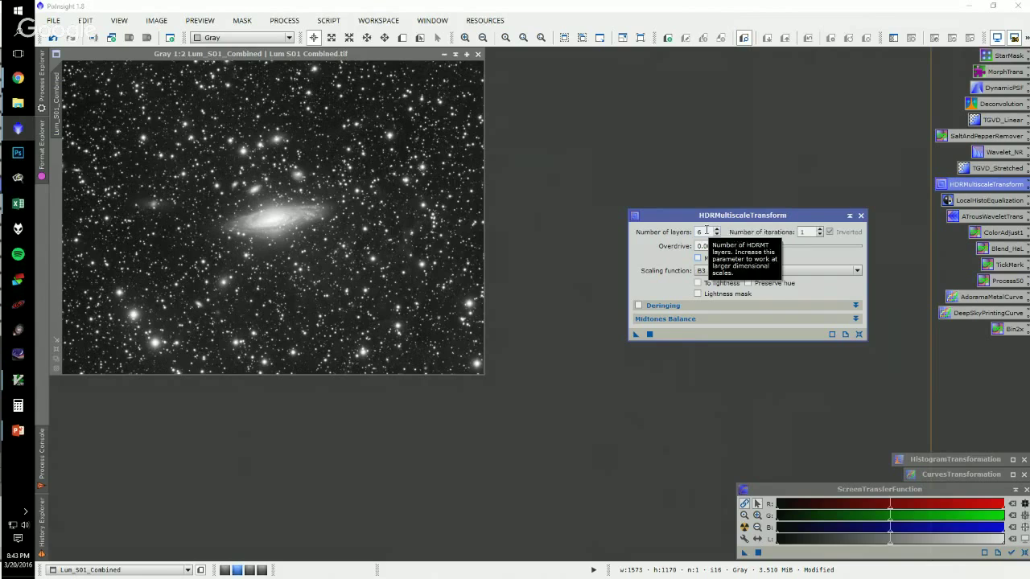
pyautogui.click(697, 259)
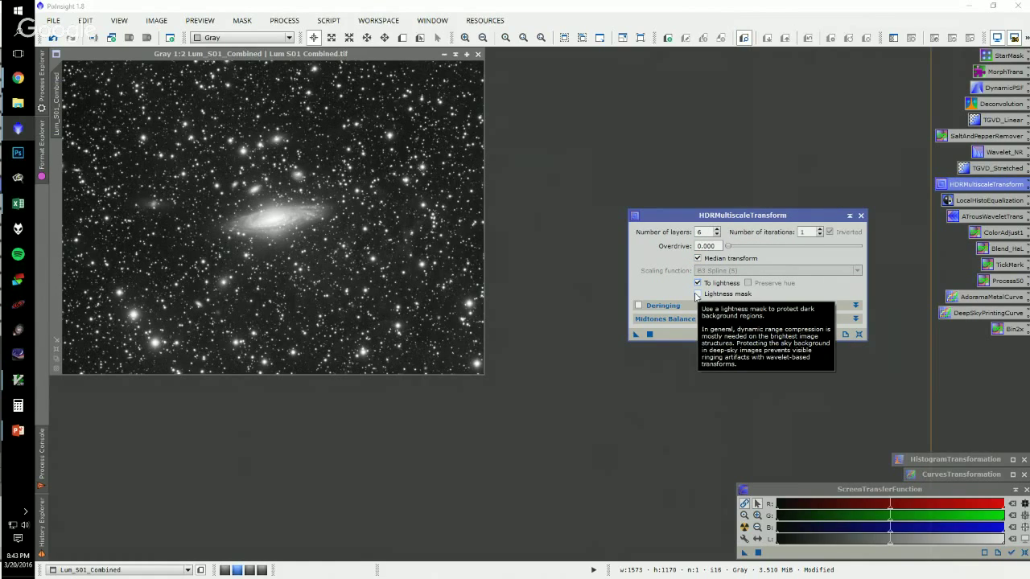
pyautogui.click(697, 295)
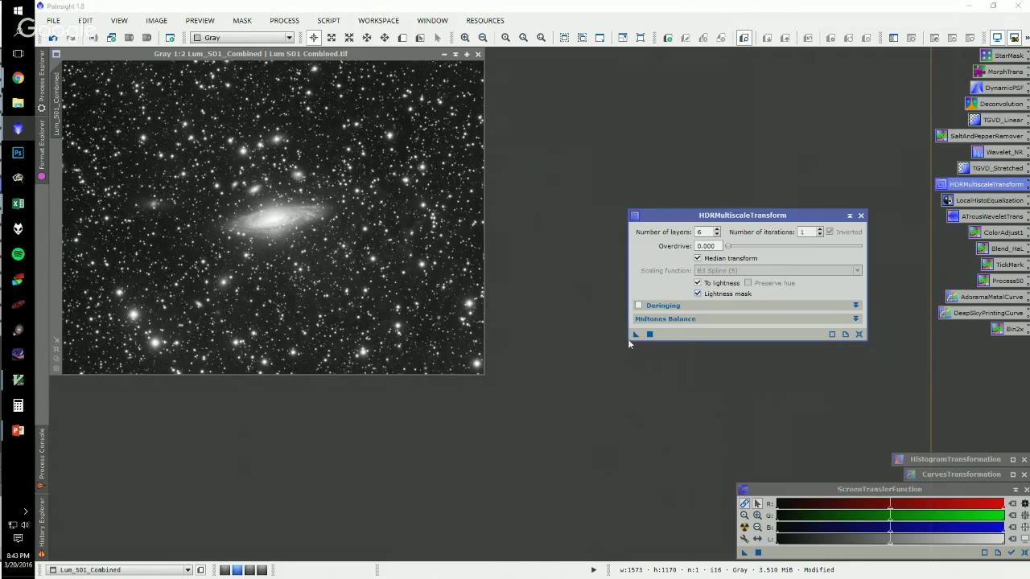
pyautogui.moveTo(633, 337); pyautogui.dragTo(266, 222)
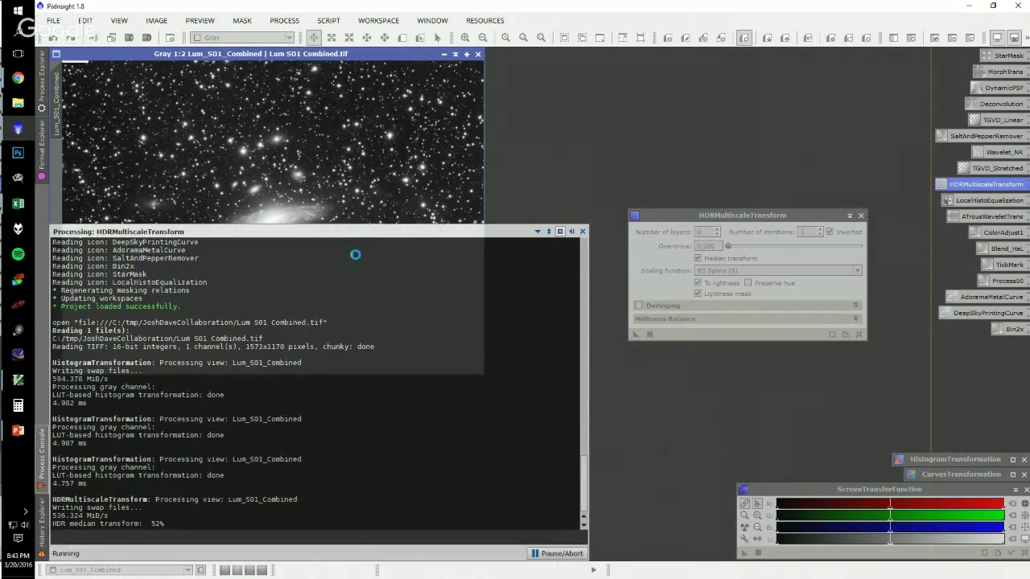
# - Compare the HDR result against the original with undo/redo, ending on the pre-HDR image
pyautogui.scroll(1, 256, 203)
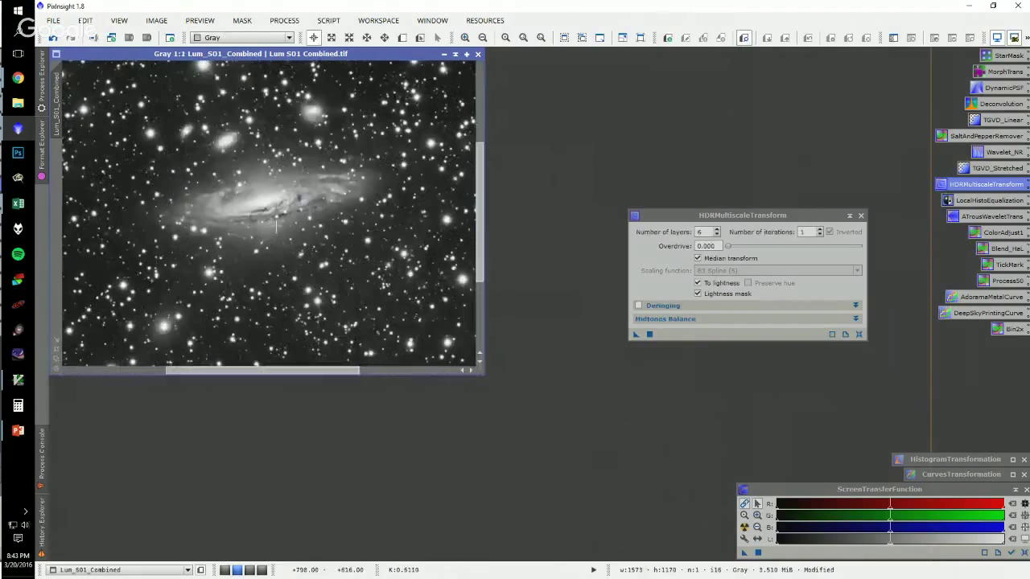
pyautogui.scroll(1, 256, 203)
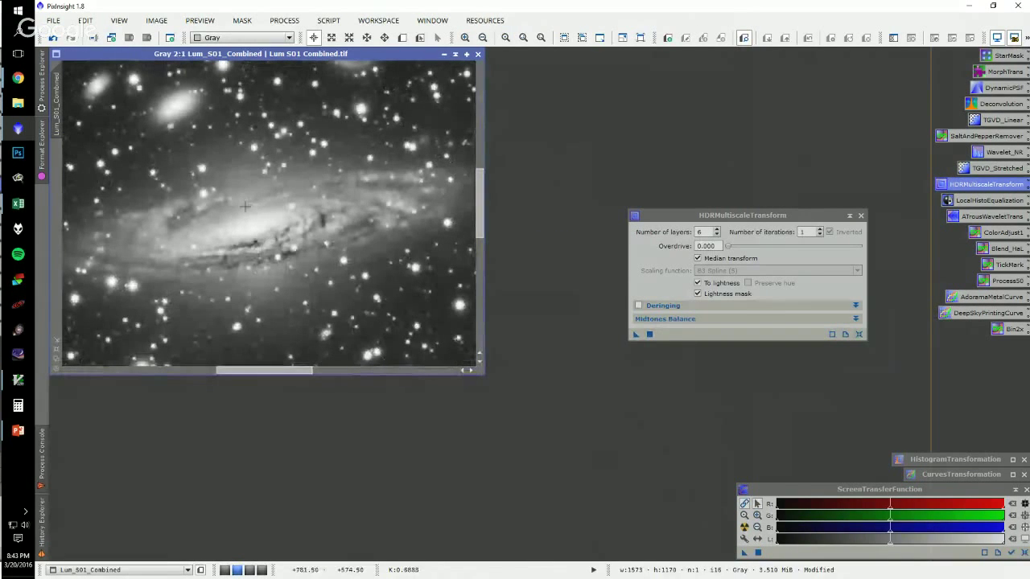
pyautogui.hotkey('ctrl', 'z')
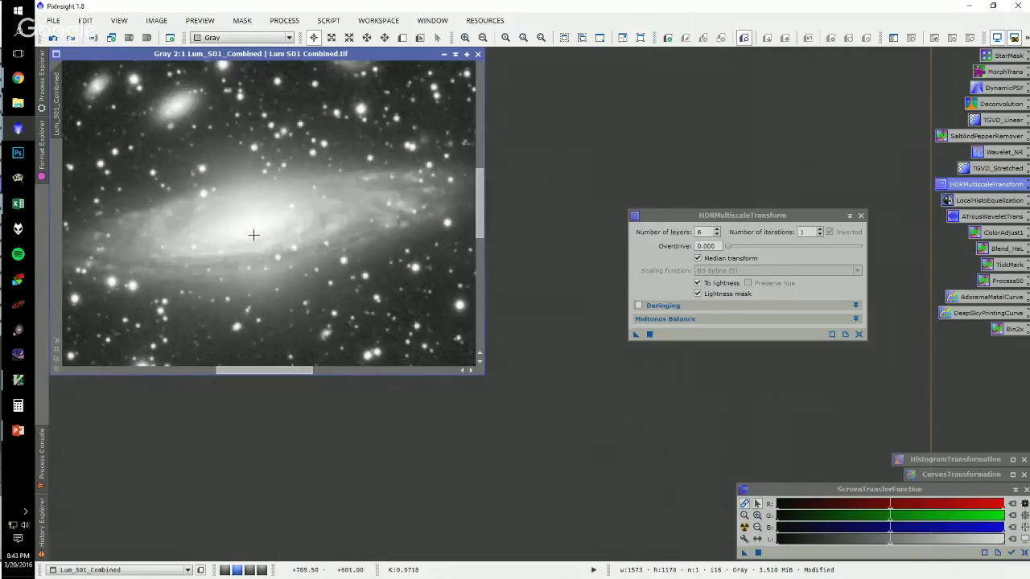
pyautogui.hotkey('ctrl', 'y')
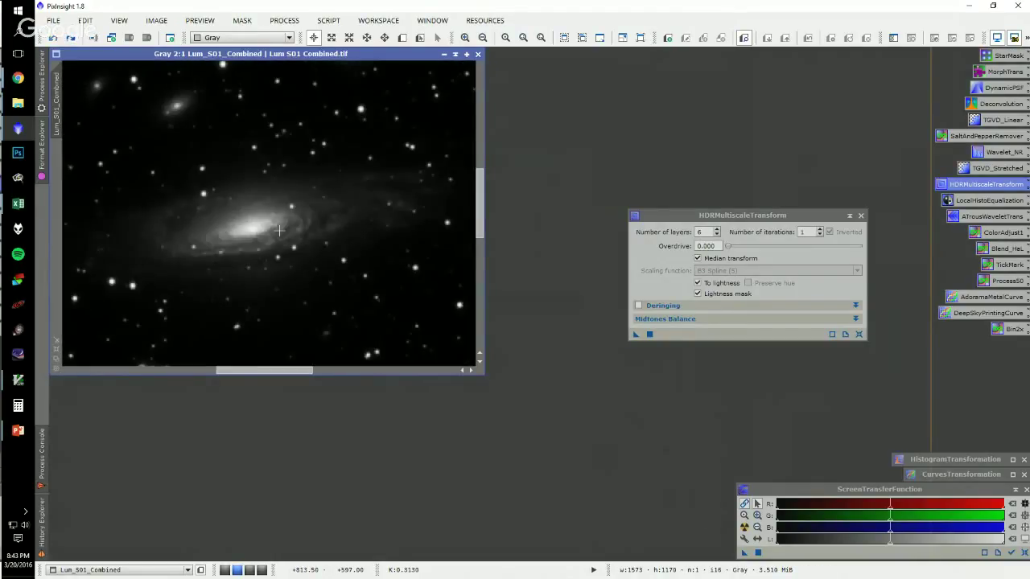
pyautogui.hotkey('ctrl', 'z')
pyautogui.hotkey('ctrl', 'y')
pyautogui.hotkey('ctrl', 'z')
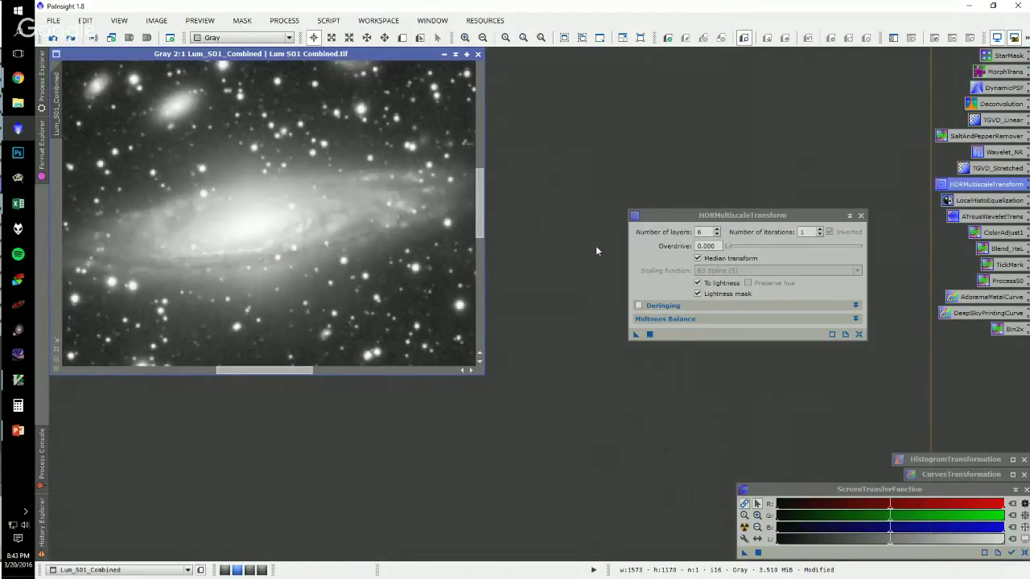
pyautogui.click(704, 231)
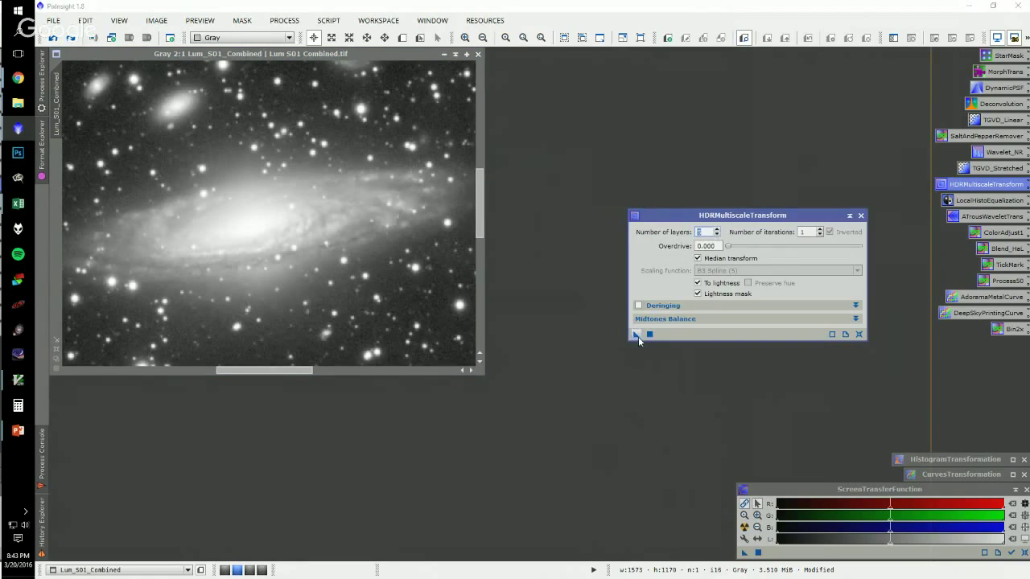
# - Apply the median HDR transform with 5 layers and compare it with the original at 1:2
pyautogui.moveTo(636, 334); pyautogui.dragTo(271, 236)
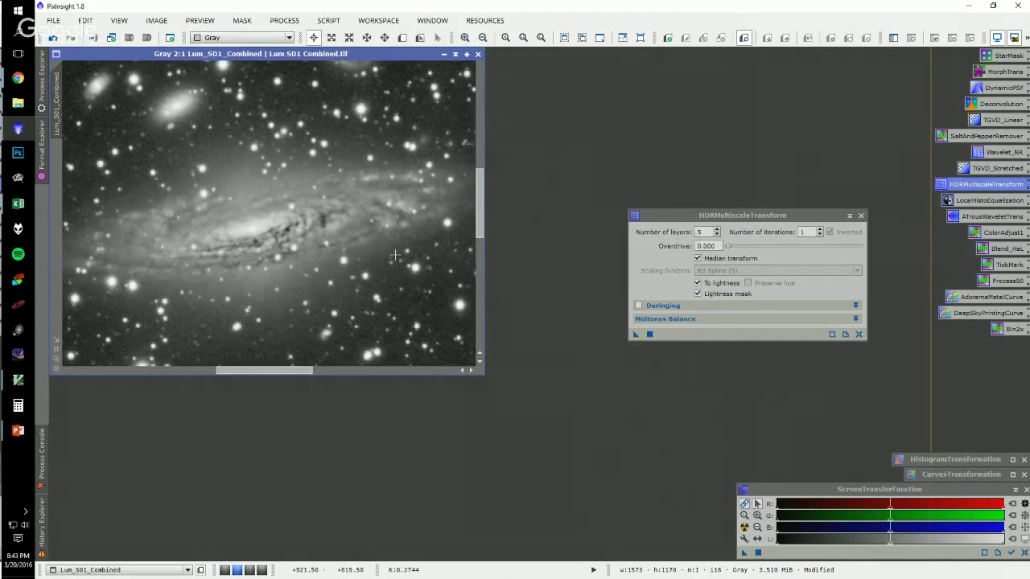
pyautogui.hotkey('ctrl', 'z')
pyautogui.scroll(-2, 311, 247)
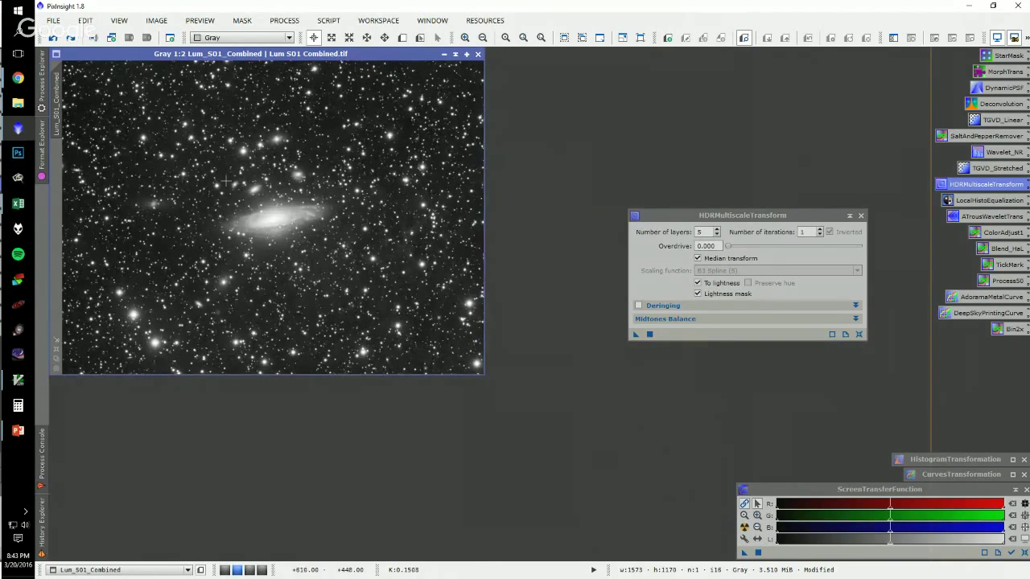
pyautogui.moveTo(59, 87)
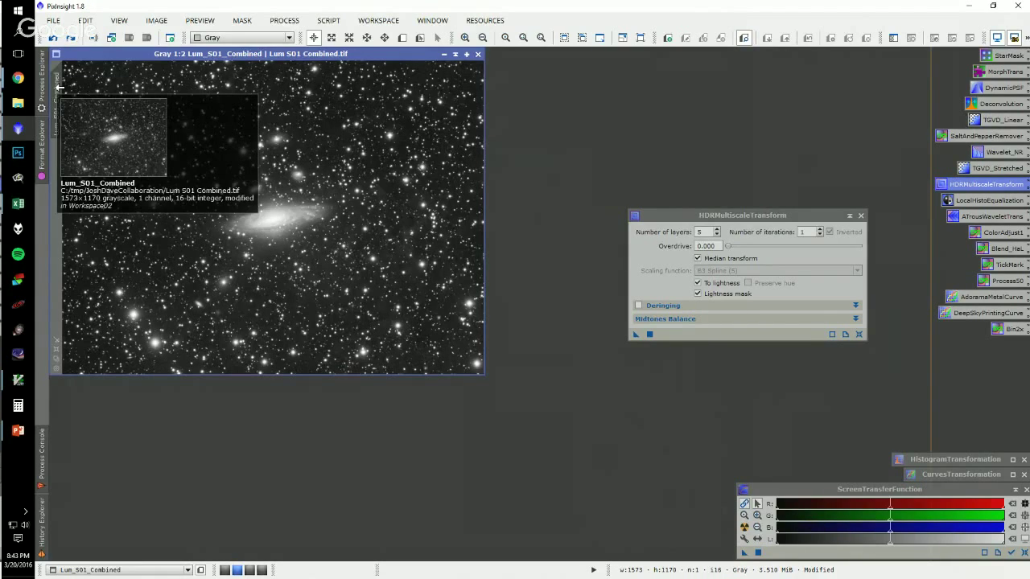
# - Clone Lum_S01_Combined, fill the clone with PixelMath 0.25 grey, and mask the original with it
pyautogui.moveTo(59, 87); pyautogui.dragTo(306, 164)
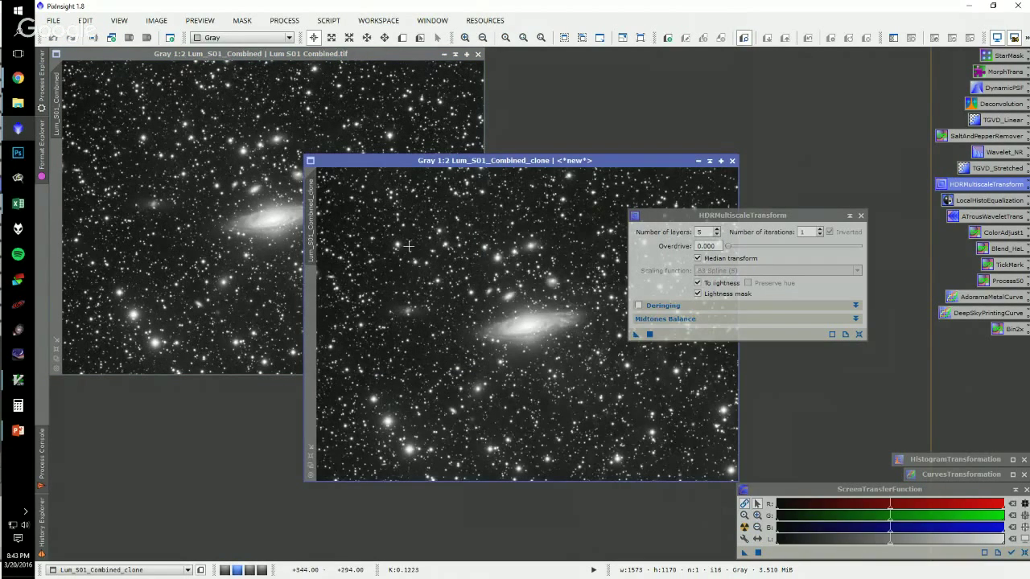
pyautogui.click(42, 71)
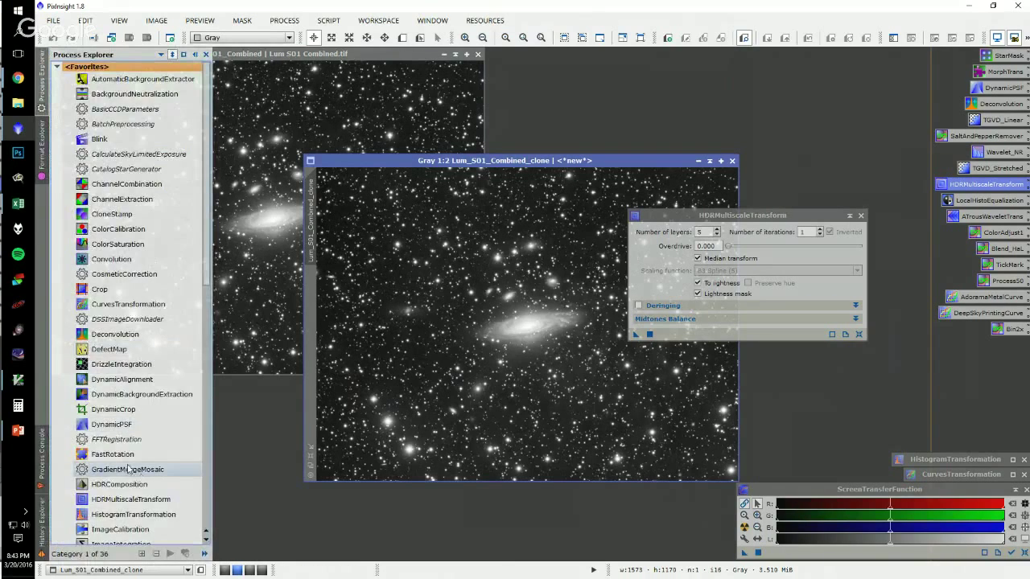
pyautogui.scroll(-5, 125, 427)
pyautogui.doubleClick(107, 475)
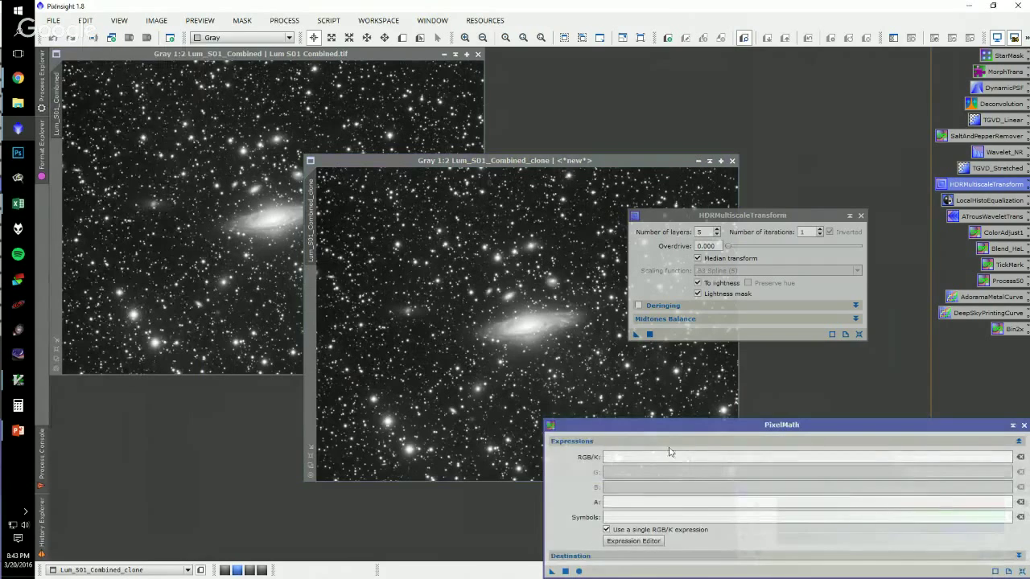
pyautogui.click(613, 458)
pyautogui.write('0.25')
pyautogui.moveTo(552, 573)
pyautogui.mouseDown()
pyautogui.moveTo(549, 507)
pyautogui.moveTo(445, 245)
pyautogui.mouseUp()
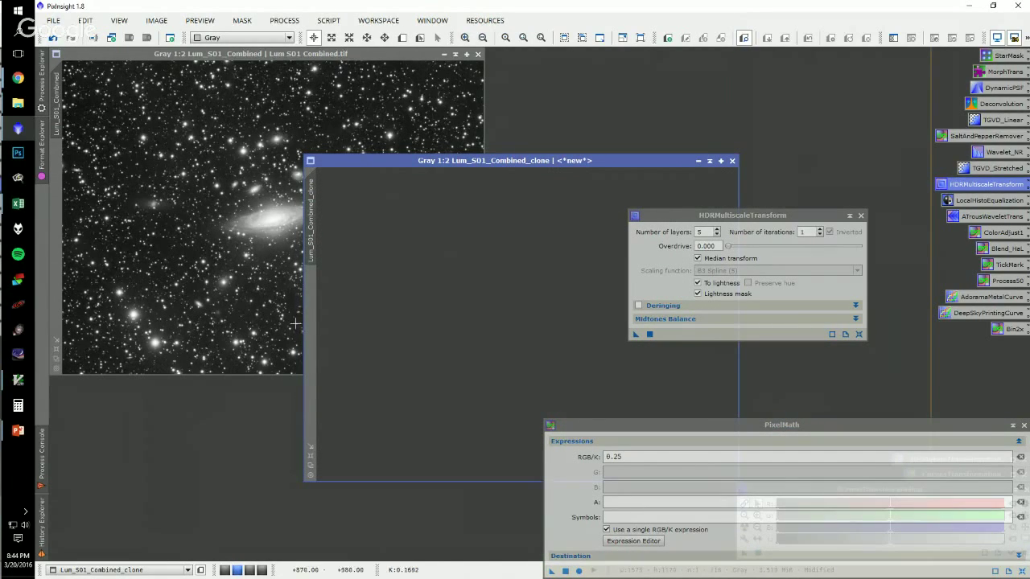
pyautogui.moveTo(311, 201); pyautogui.dragTo(56, 171)
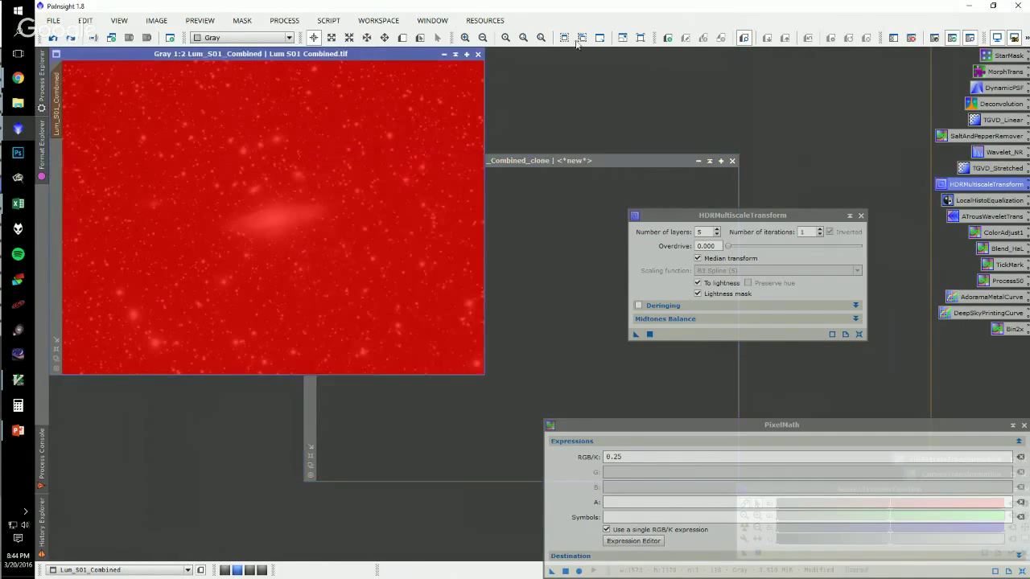
# - Hide the mask overlay, apply the 5-layer HDR transform through the mask, and compare before/after
pyautogui.click(970, 38)
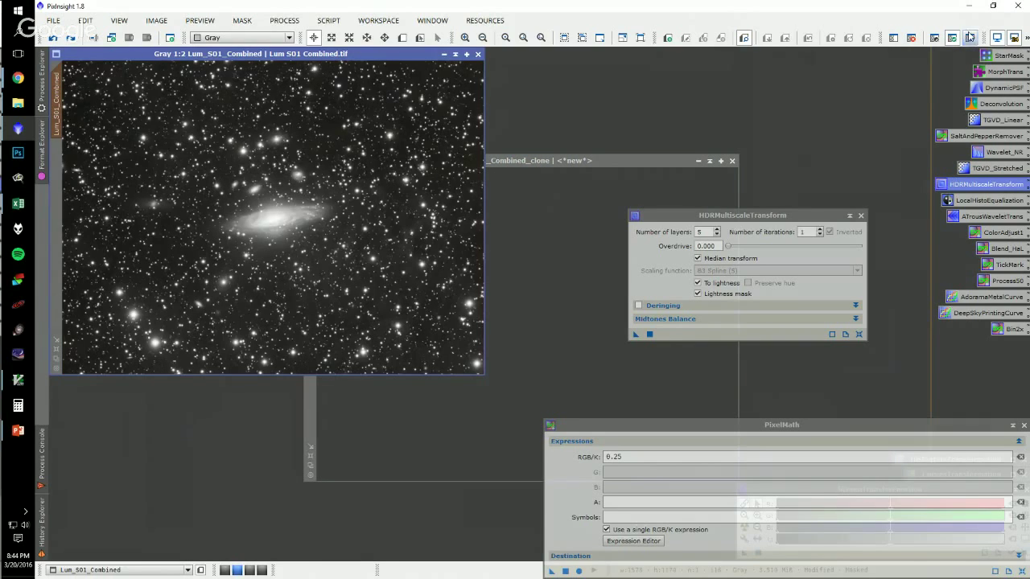
pyautogui.moveTo(636, 333); pyautogui.dragTo(347, 208)
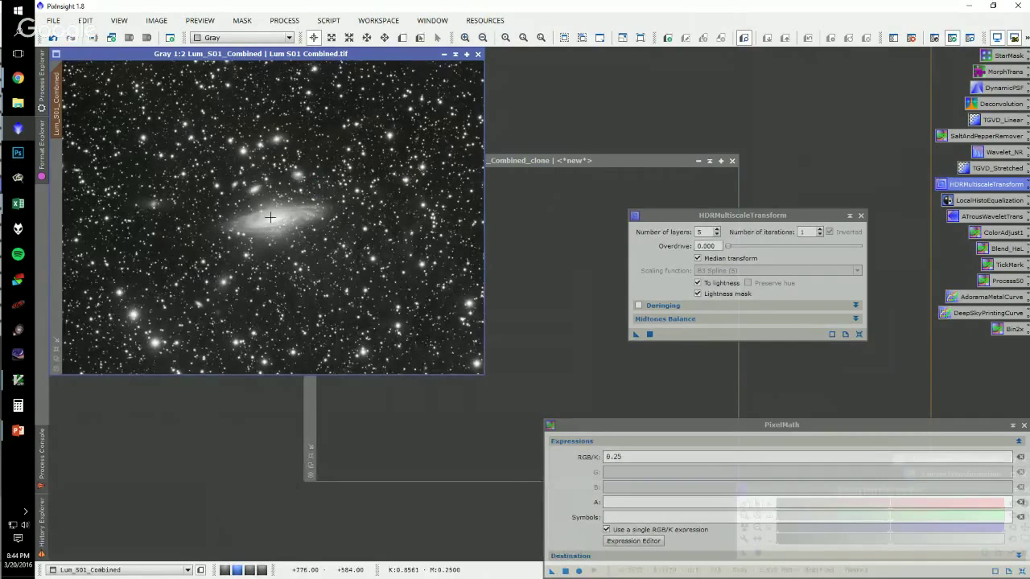
pyautogui.scroll(1, 269, 216)
pyautogui.hotkey('ctrl', 'z')
pyautogui.hotkey('ctrl', 'y')
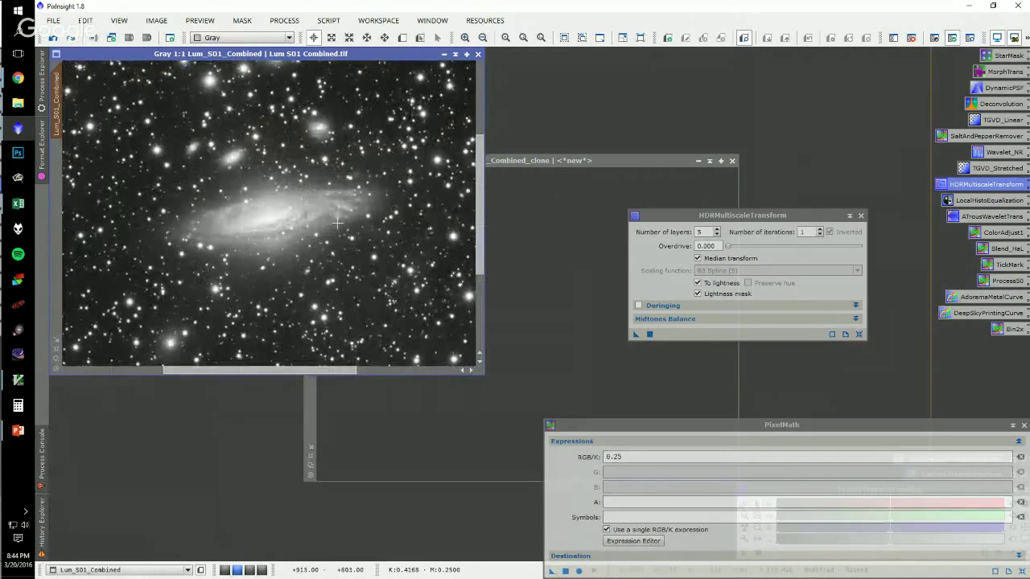
pyautogui.hotkey('ctrl', 'z')
pyautogui.hotkey('ctrl', 'y')
pyautogui.scroll(-1, 261, 225)
pyautogui.hotkey('ctrl', 'z')
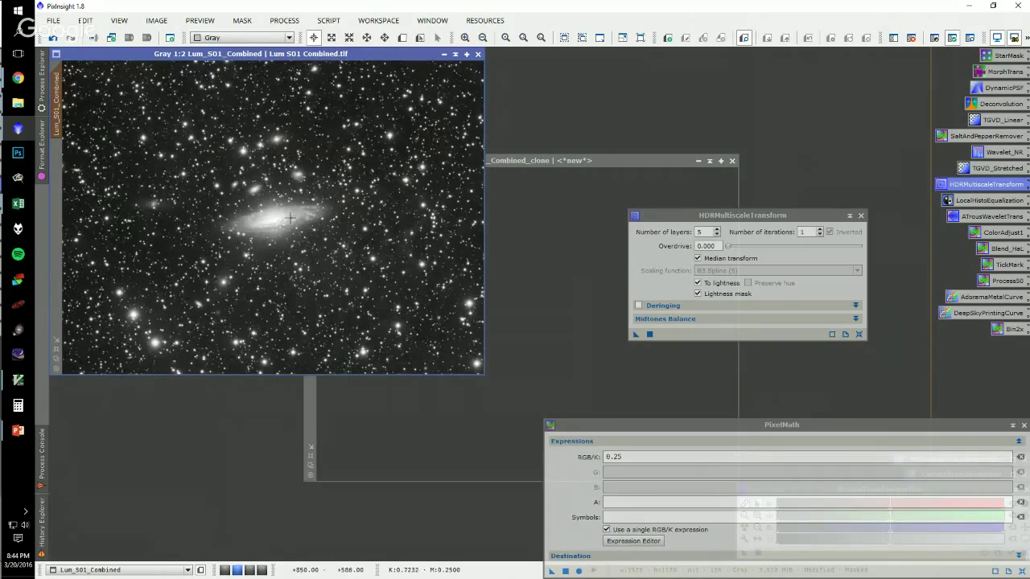
pyautogui.hotkey('ctrl', 'y')
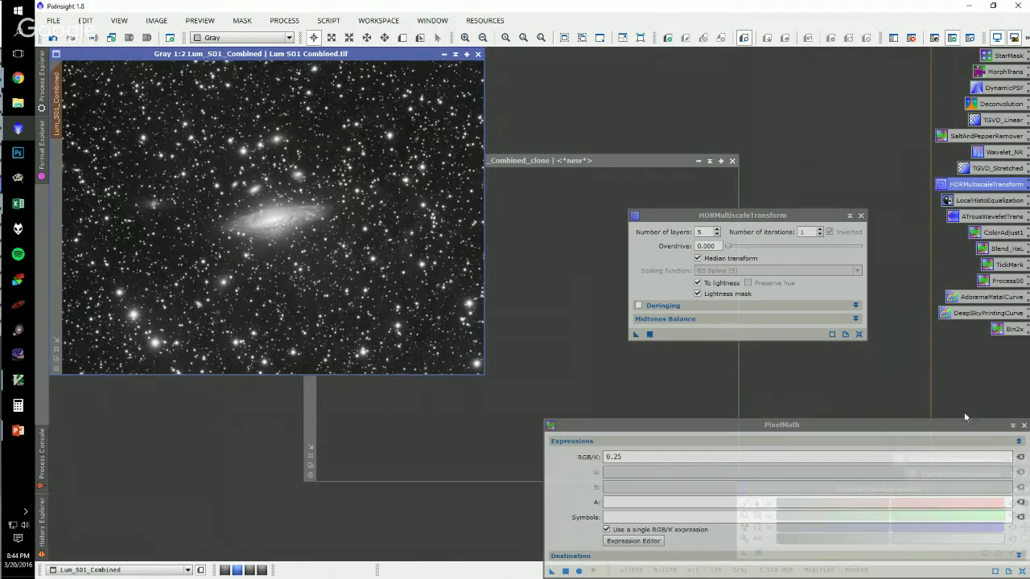
# - Close PixelMath and HDRMultiscaleTransform and bring the grey clone image forward
pyautogui.click(1023, 425)
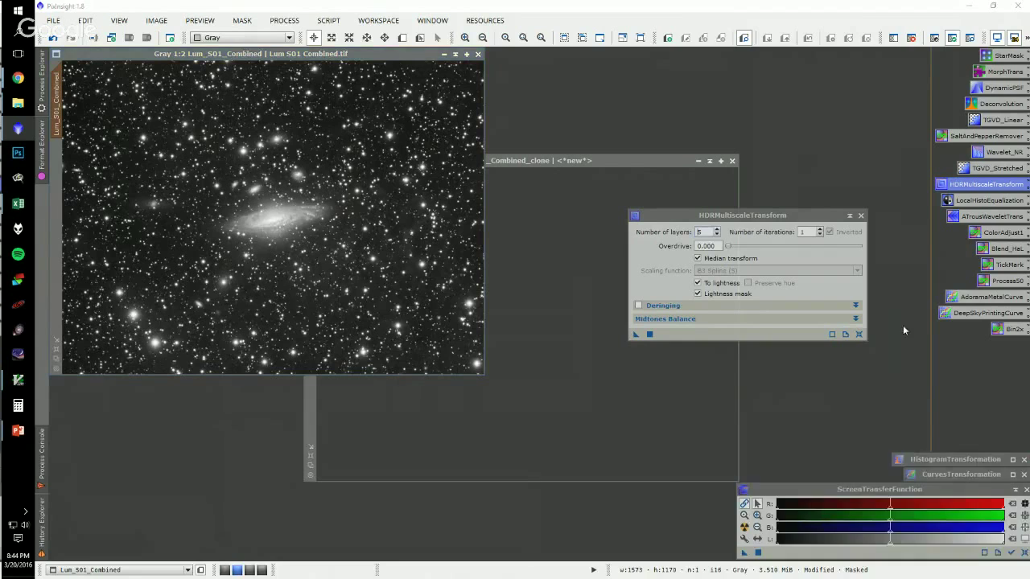
pyautogui.click(860, 216)
pyautogui.click(622, 216)
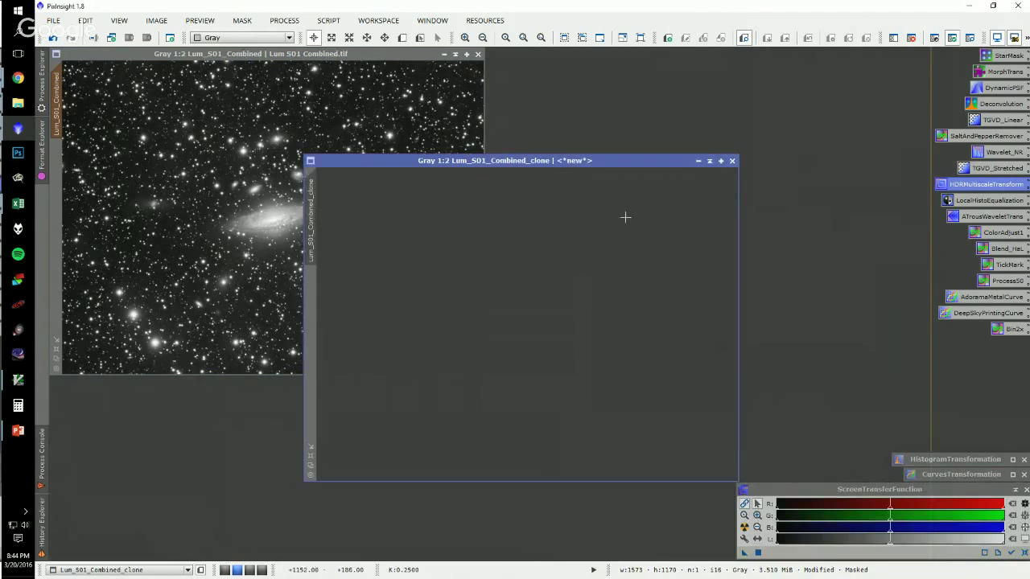
# - Close PixInsight's grey mask clone without saving, despite its mask references
pyautogui.click(731, 162)
pyautogui.click(515, 324)
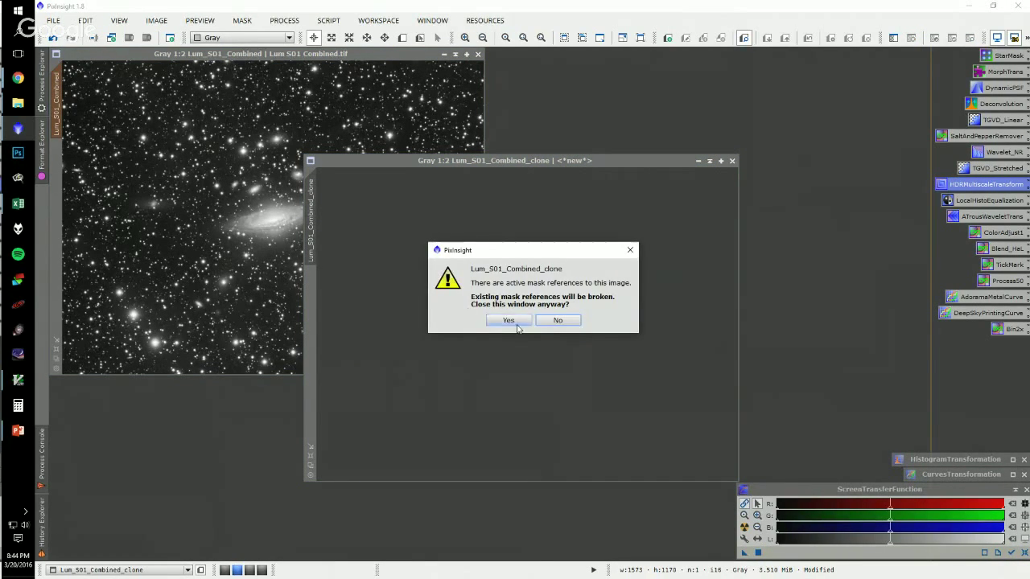
pyautogui.click(509, 321)
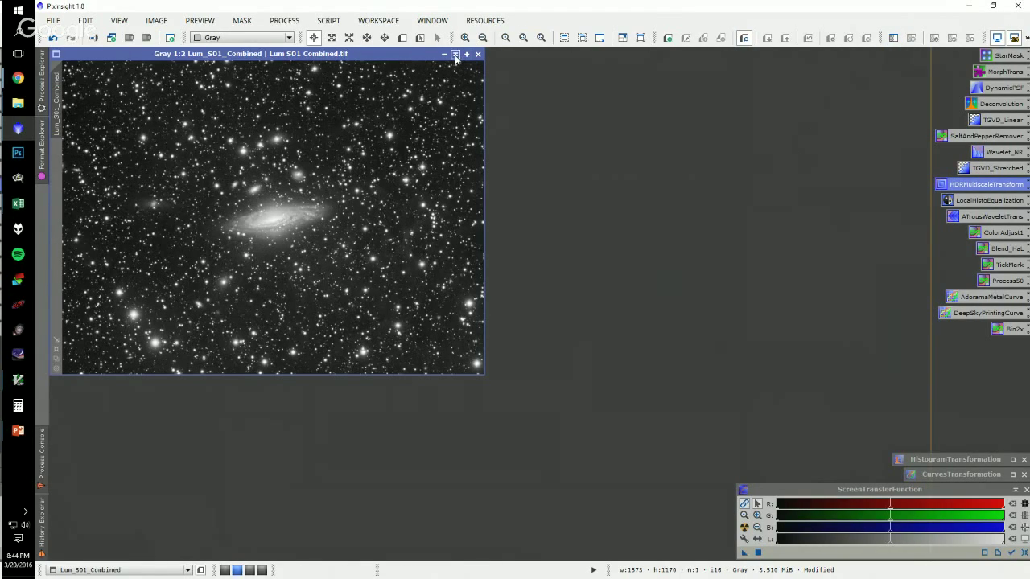
# - Minimize PixInsight and bring up the shared Photoshop screen with lum_combined.tif, zoomed on the galaxy
pyautogui.click(971, 6)
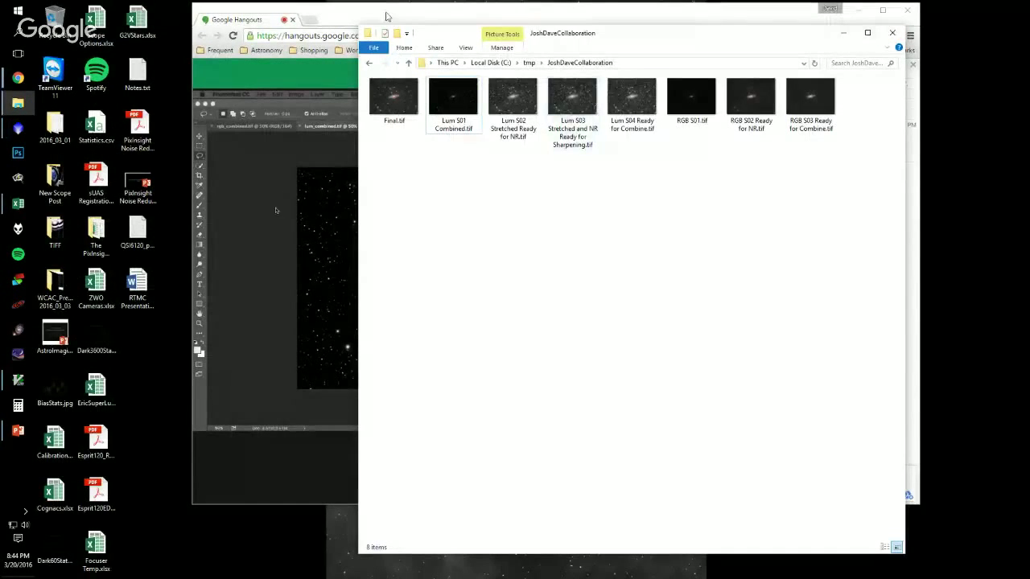
pyautogui.click(387, 16)
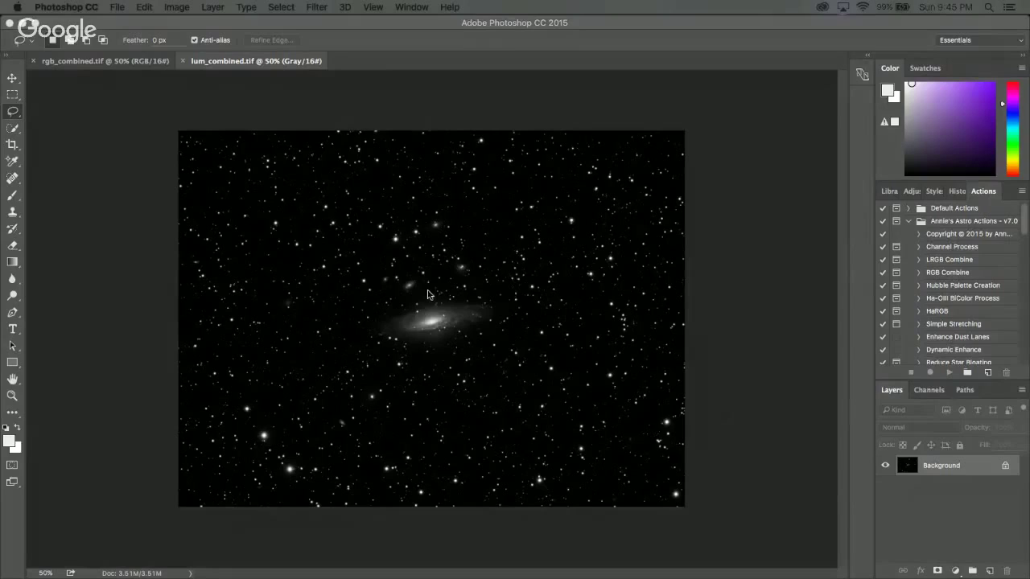
pyautogui.press('super+plus')
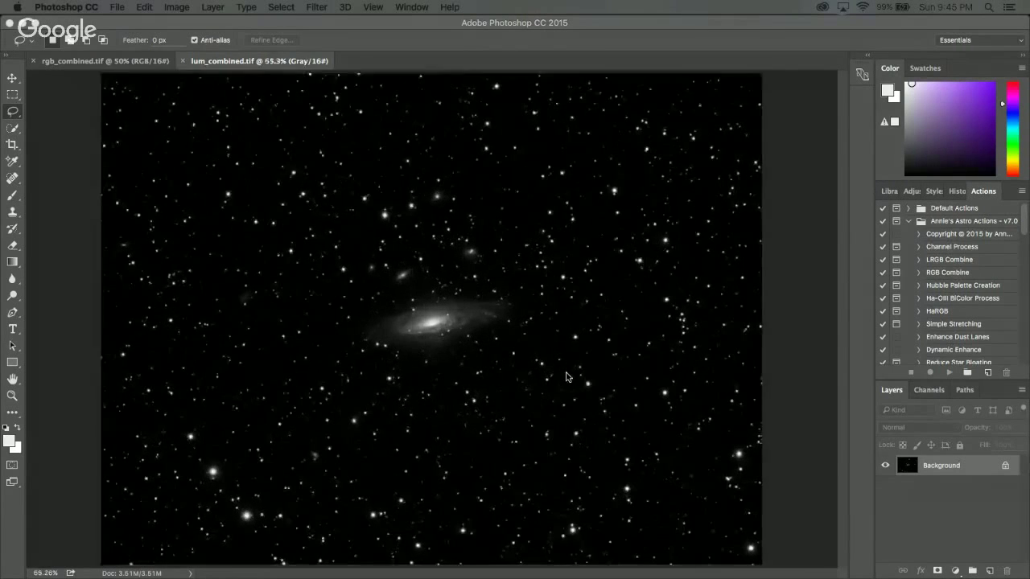
pyautogui.scroll(2, 566, 377)
pyautogui.scroll(-3, 545, 373)
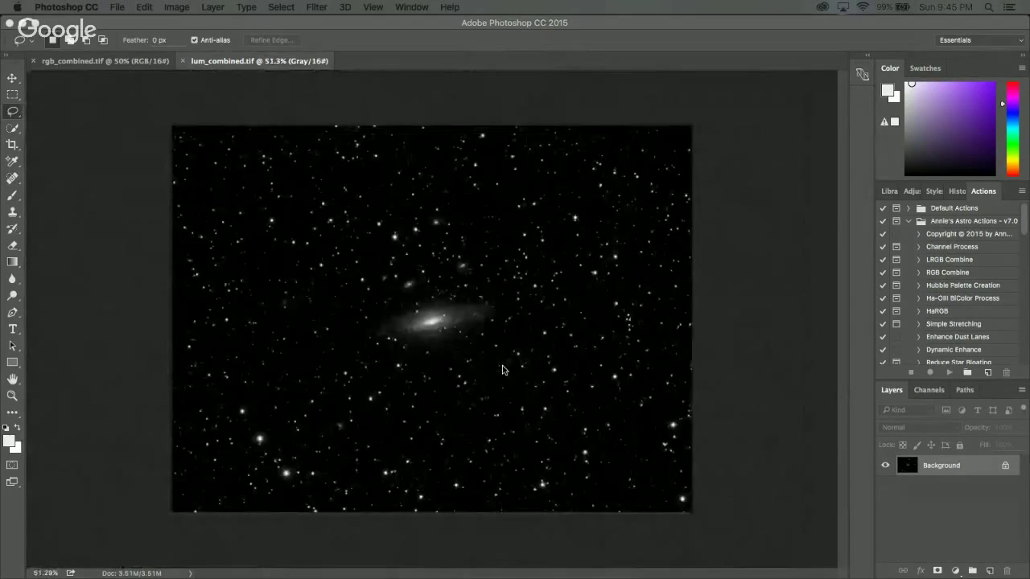
pyautogui.scroll(3, 502, 369)
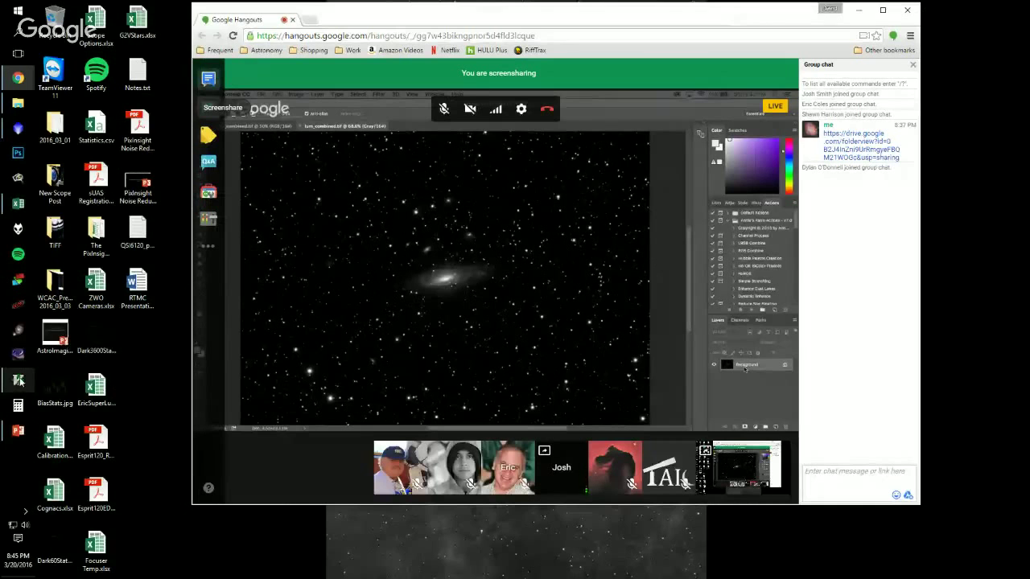
# - Show the Info panel and duplicate the Background layer as Background copy
pyautogui.press('F8')
pyautogui.moveTo(937, 474); pyautogui.dragTo(988, 568)
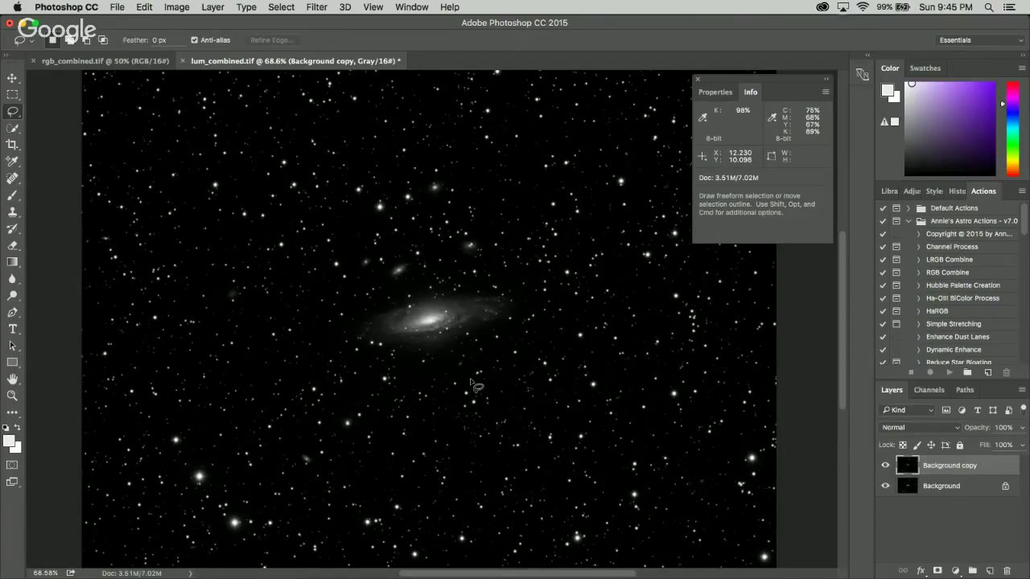
# - Apply Levels to Background copy with white input 252 and midtones 1.31
pyautogui.press('super+l')
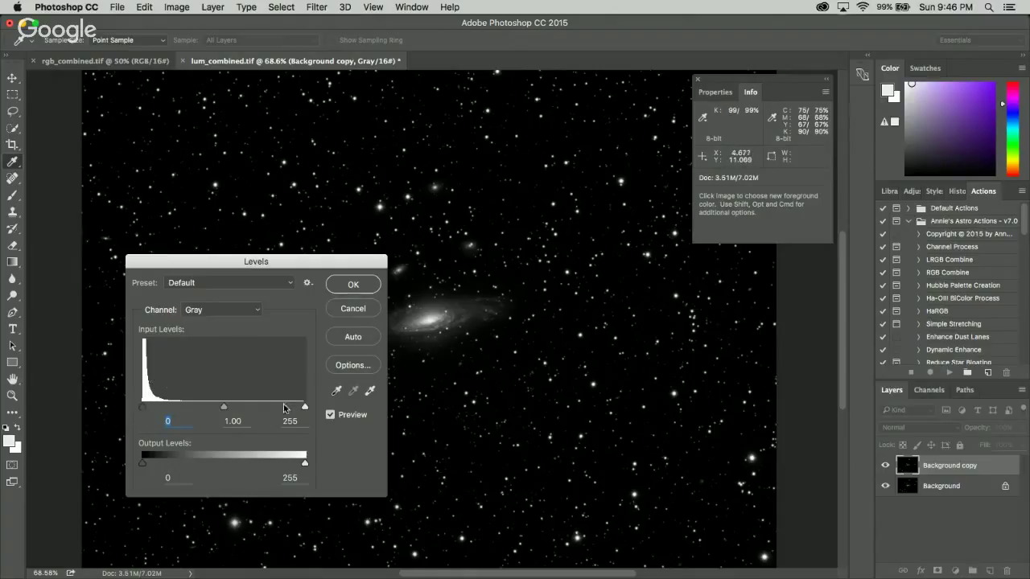
pyautogui.moveTo(305, 412); pyautogui.dragTo(303, 410)
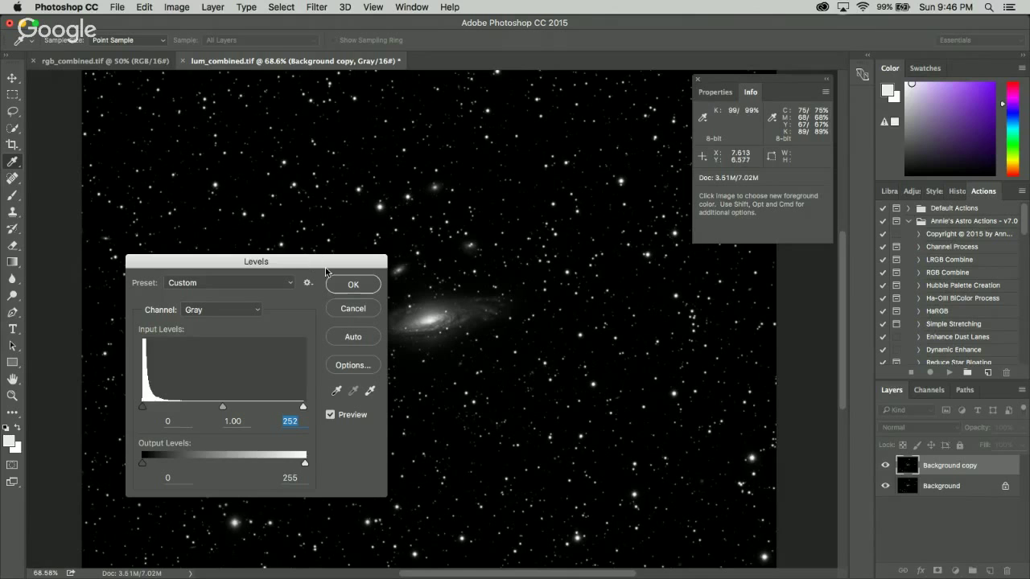
pyautogui.moveTo(223, 411)
pyautogui.mouseDown()
pyautogui.moveTo(193, 407)
pyautogui.moveTo(206, 409)
pyautogui.mouseUp()
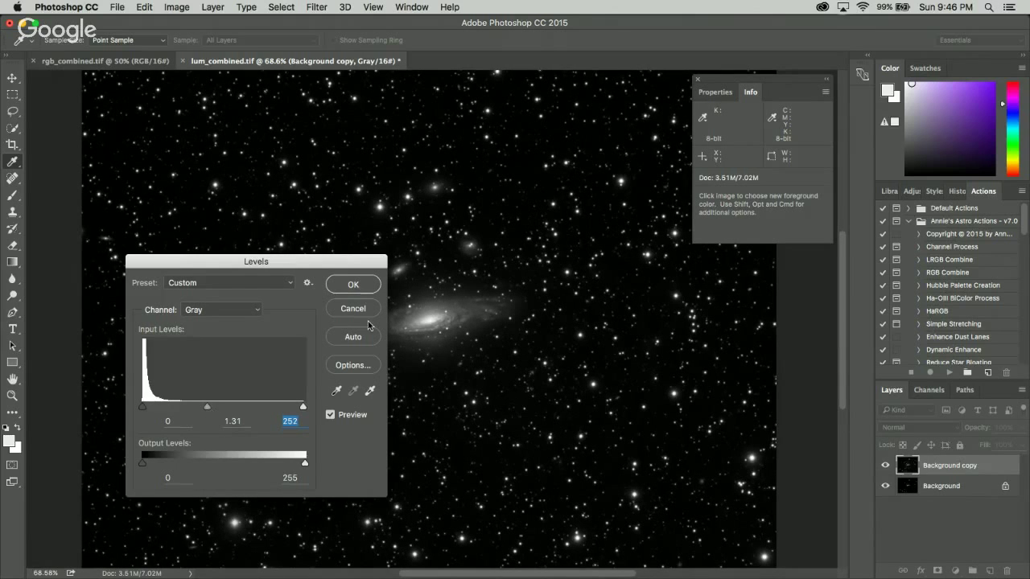
pyautogui.click(352, 287)
# - Apply a second Levels pass nudging the midtones slightly brighter
pyautogui.press('l')
pyautogui.press('super+l')
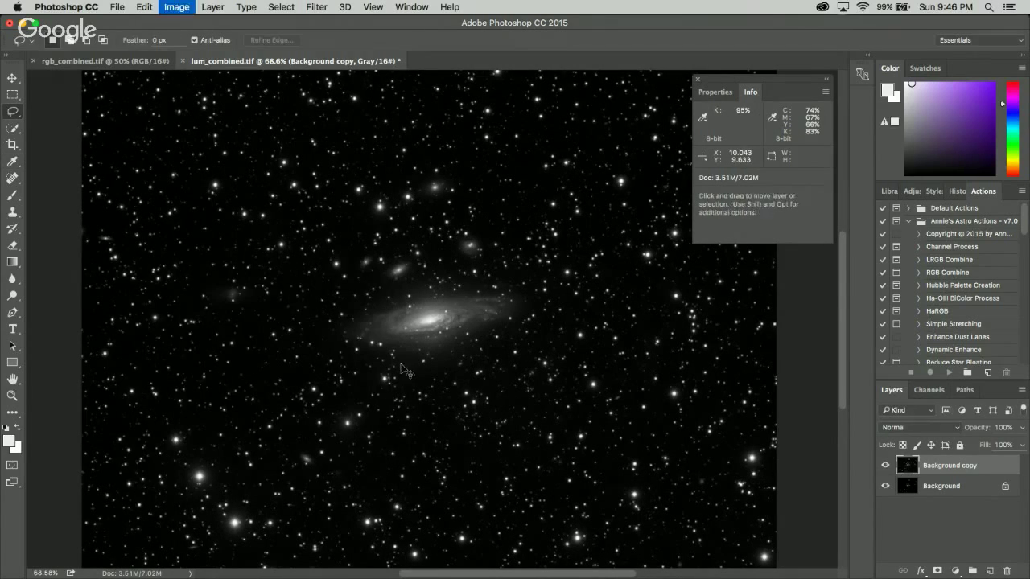
pyautogui.moveTo(221, 408); pyautogui.dragTo(212, 411)
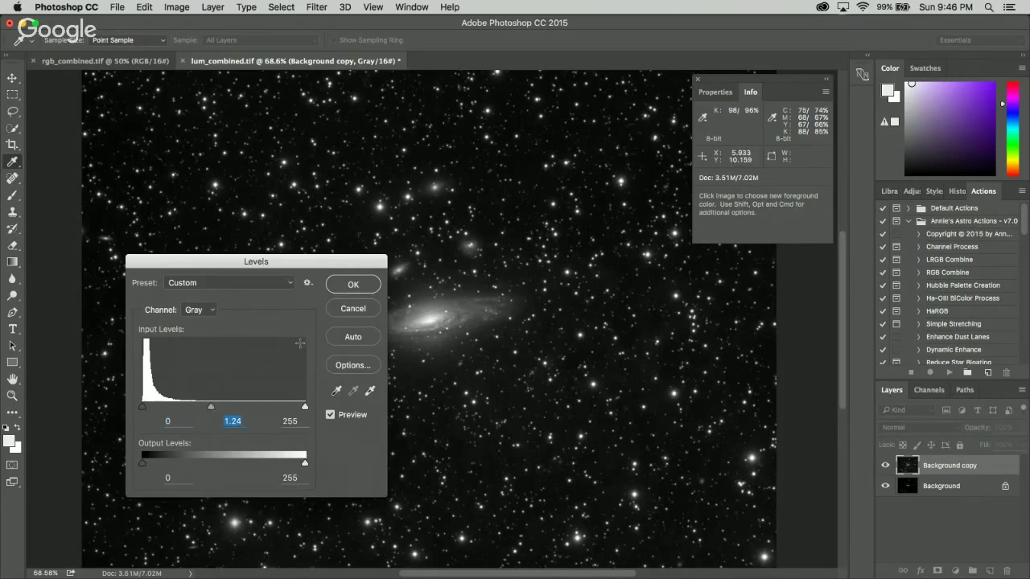
pyautogui.click(352, 284)
pyautogui.press('l')
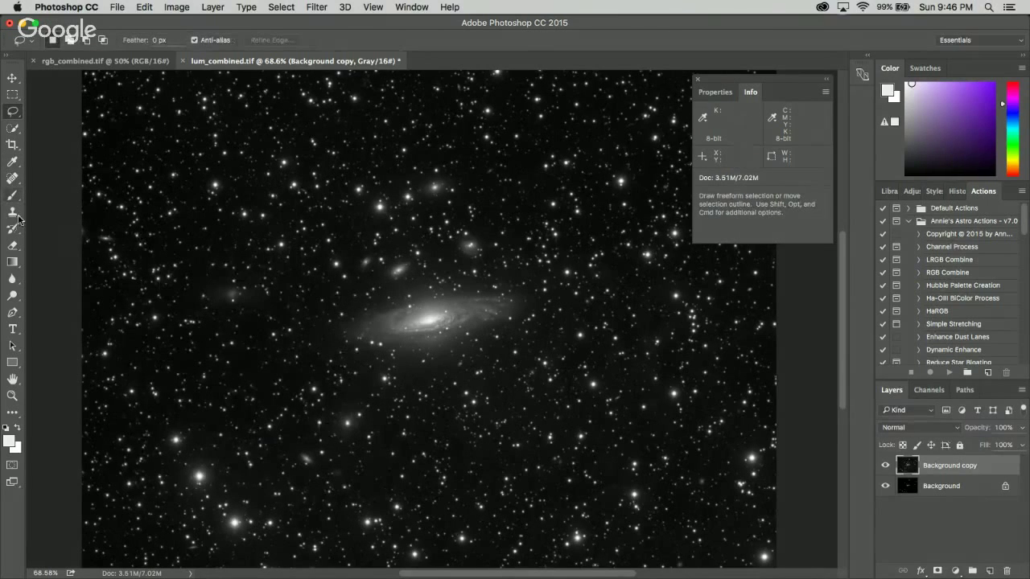
# - Convert the image to RGB Color with Don't Flatten, then select the Color Sampler Tool
pyautogui.moveTo(11, 163); pyautogui.dragTo(69, 183)
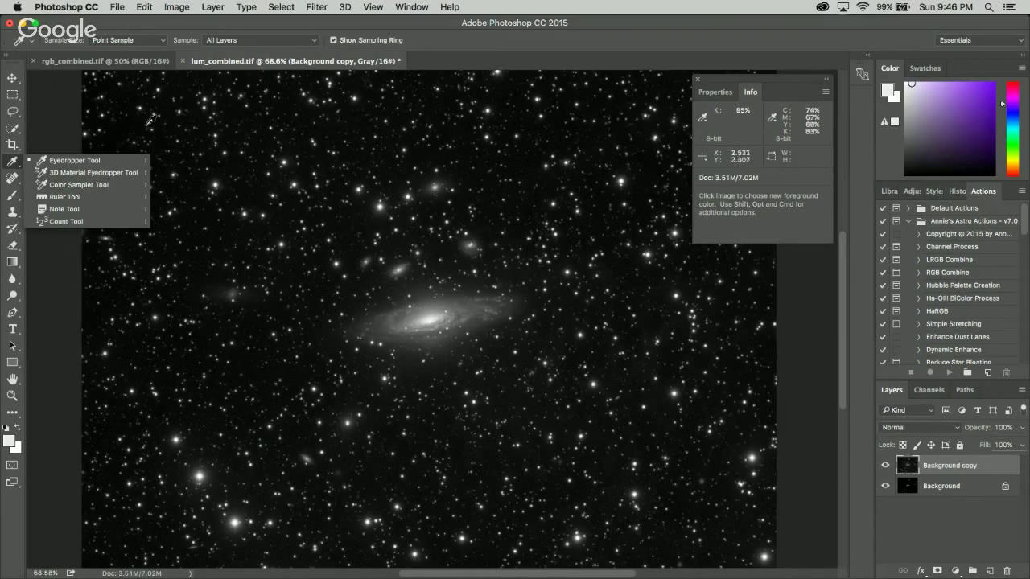
pyautogui.click(58, 98)
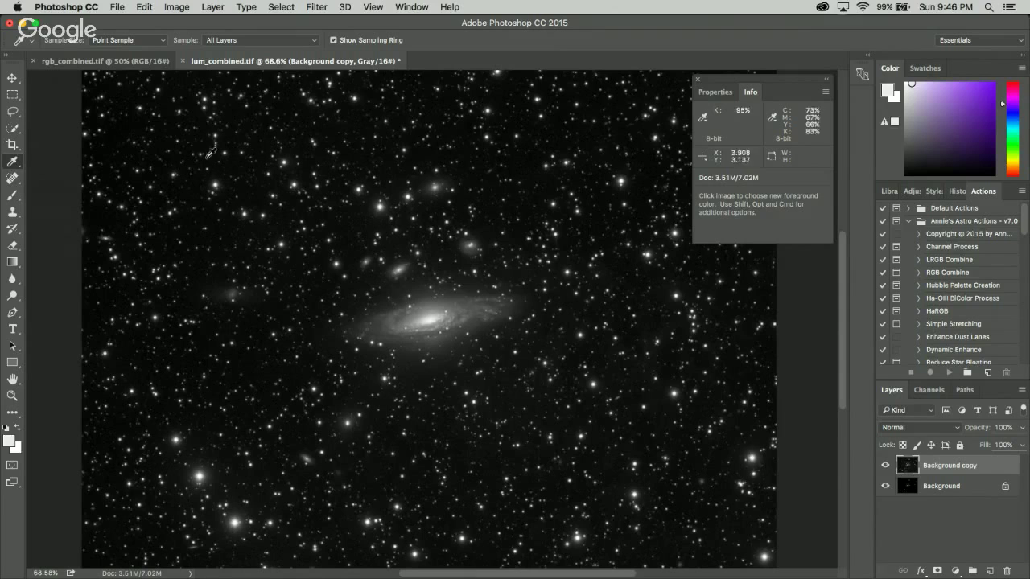
pyautogui.click(178, 7)
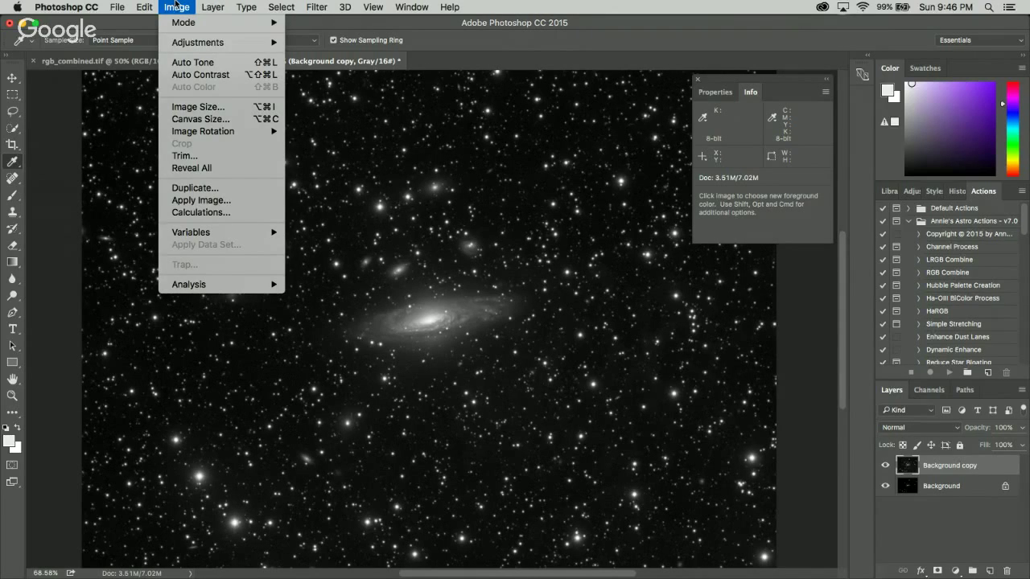
pyautogui.moveTo(217, 47)
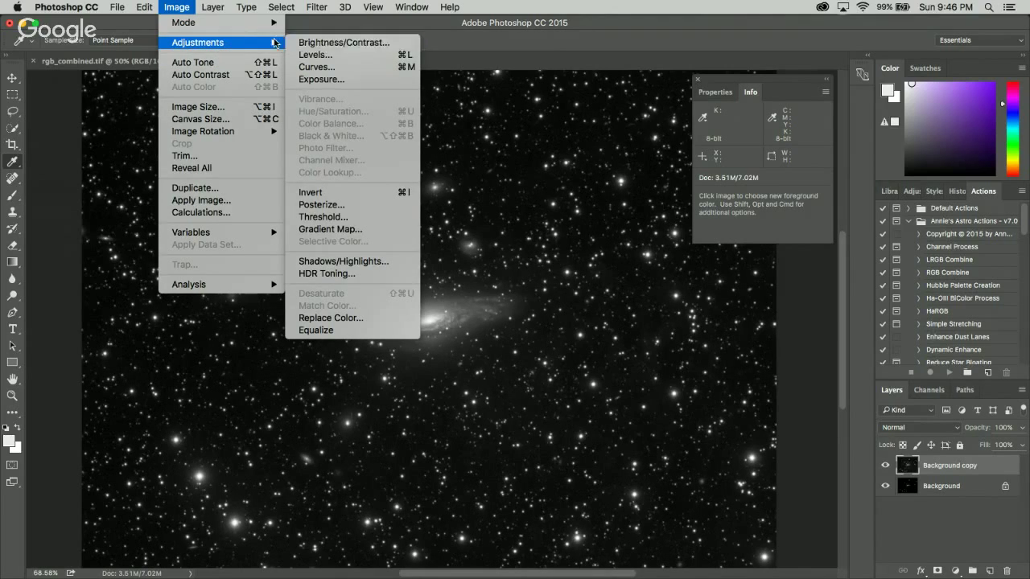
pyautogui.moveTo(246, 29)
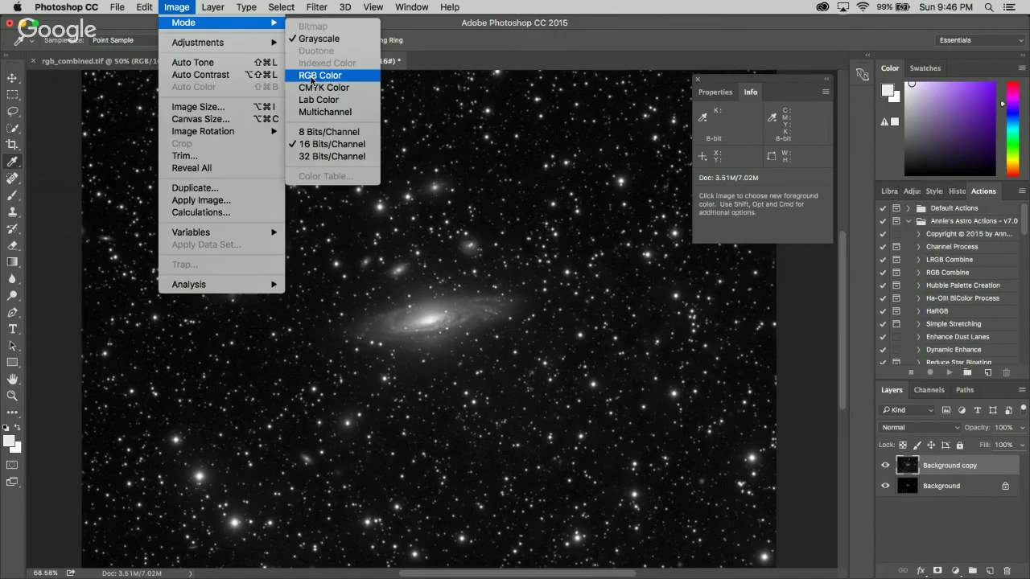
pyautogui.click(312, 78)
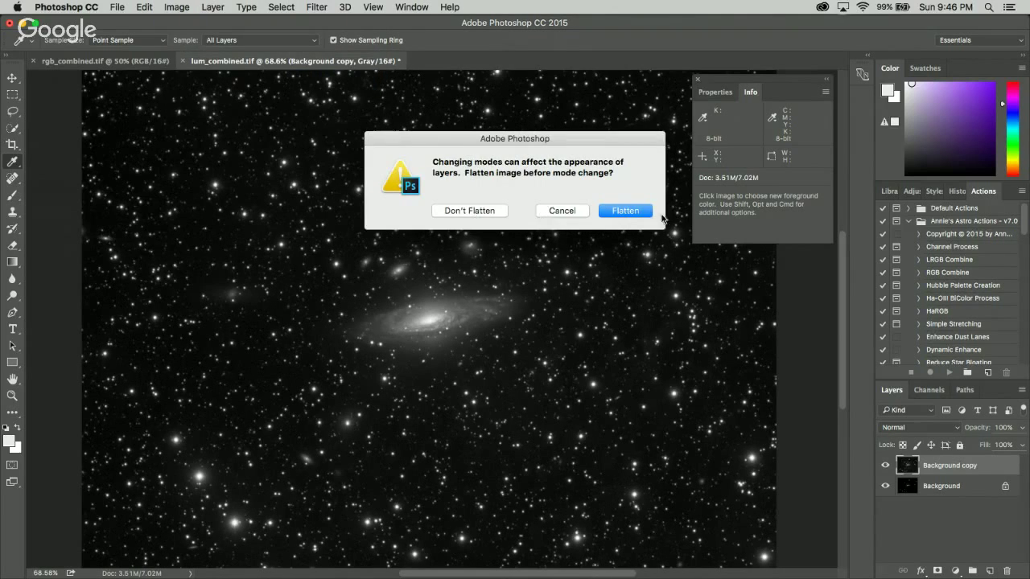
pyautogui.click(471, 210)
pyautogui.click(12, 163)
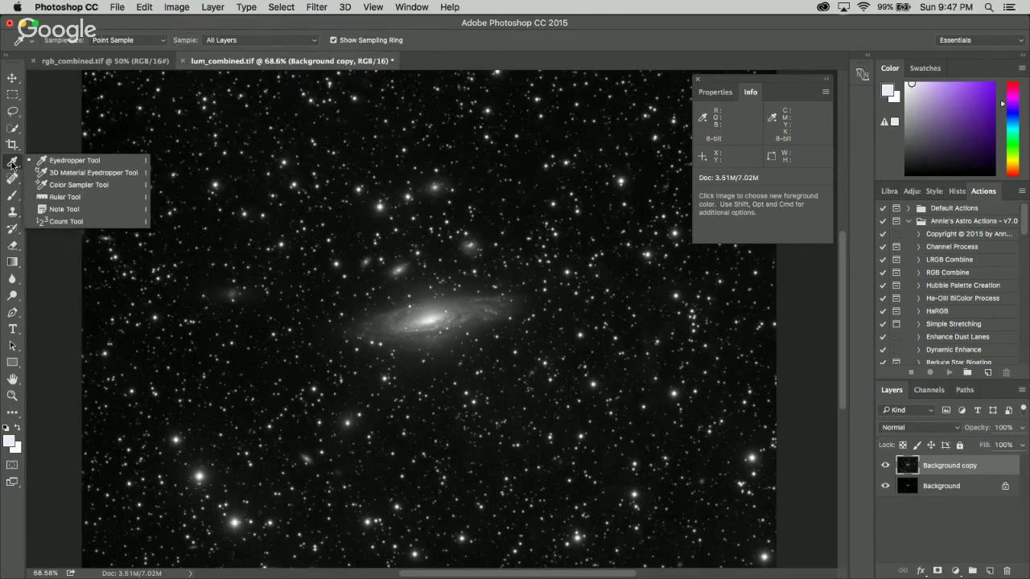
pyautogui.click(78, 184)
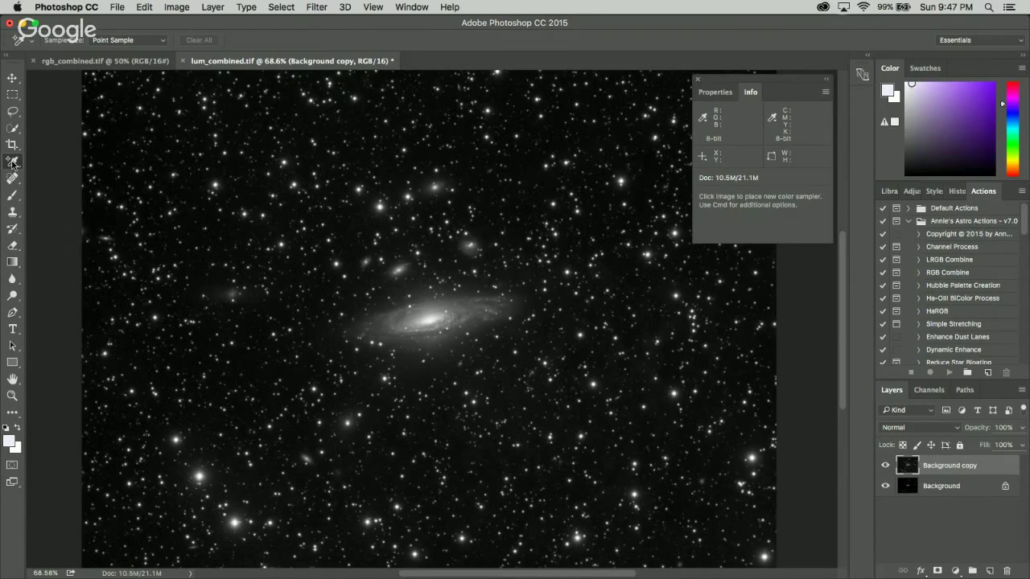
# - Place colour sampler points on dark sky at upper-left, upper-right and lower areas of the image
pyautogui.click(12, 164)
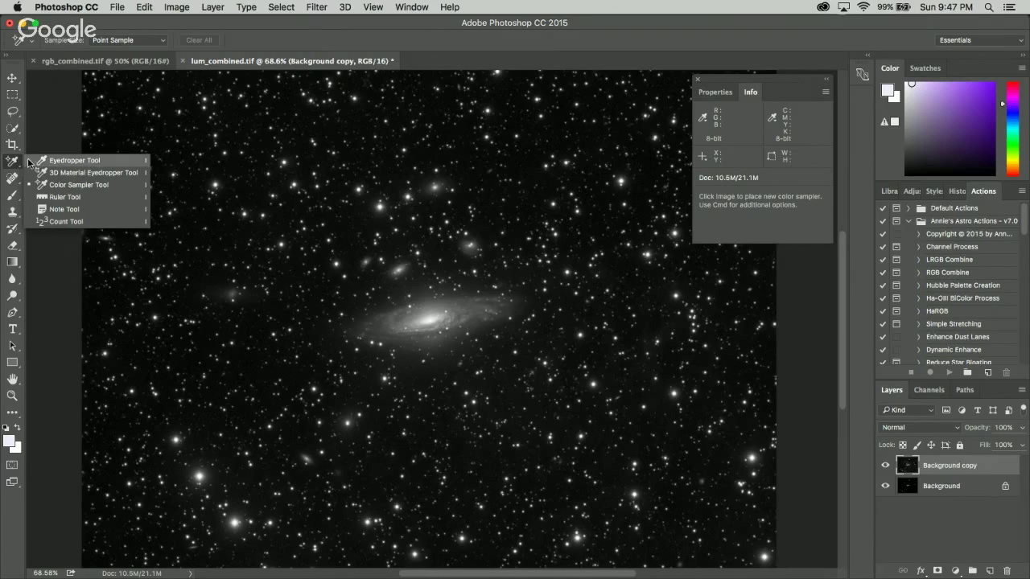
pyautogui.click(80, 184)
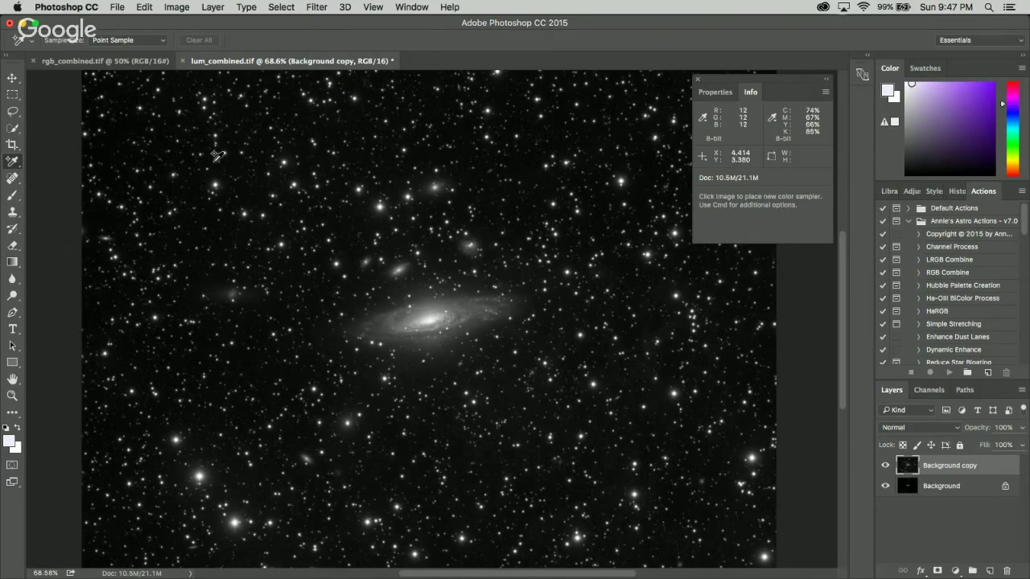
pyautogui.click(161, 142)
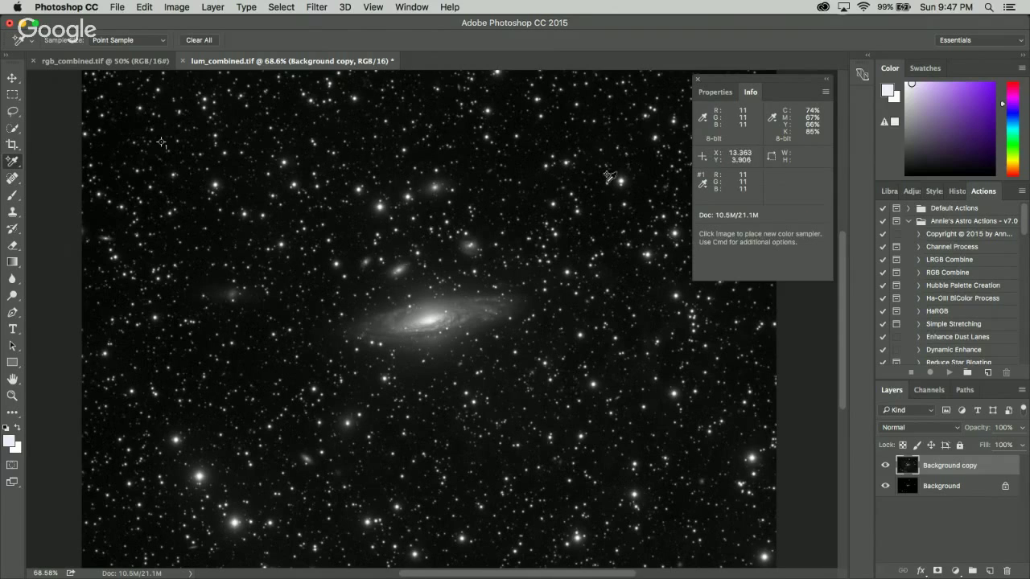
pyautogui.click(648, 143)
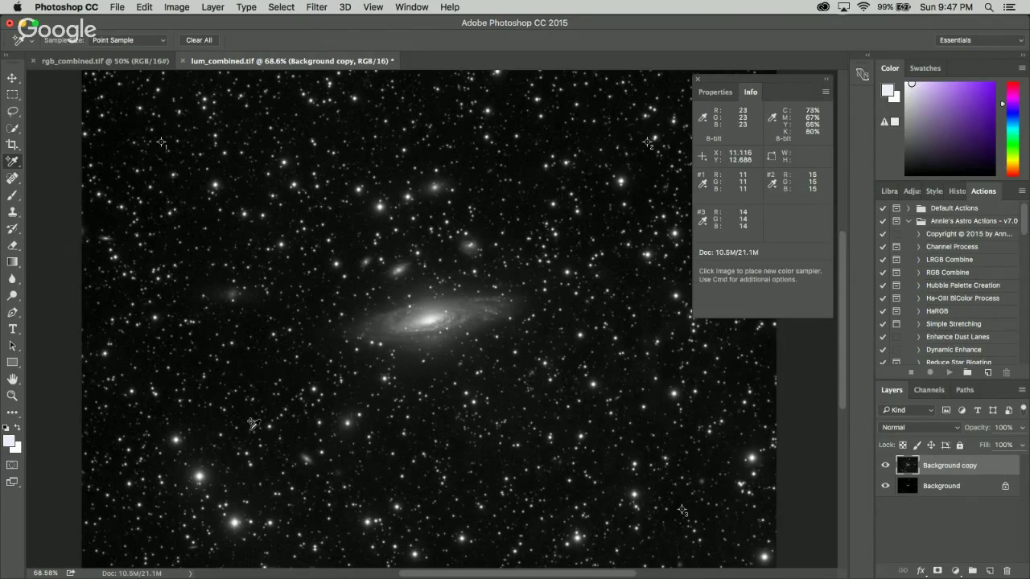
pyautogui.press('super+minus')
pyautogui.scroll(3, 356, 396)
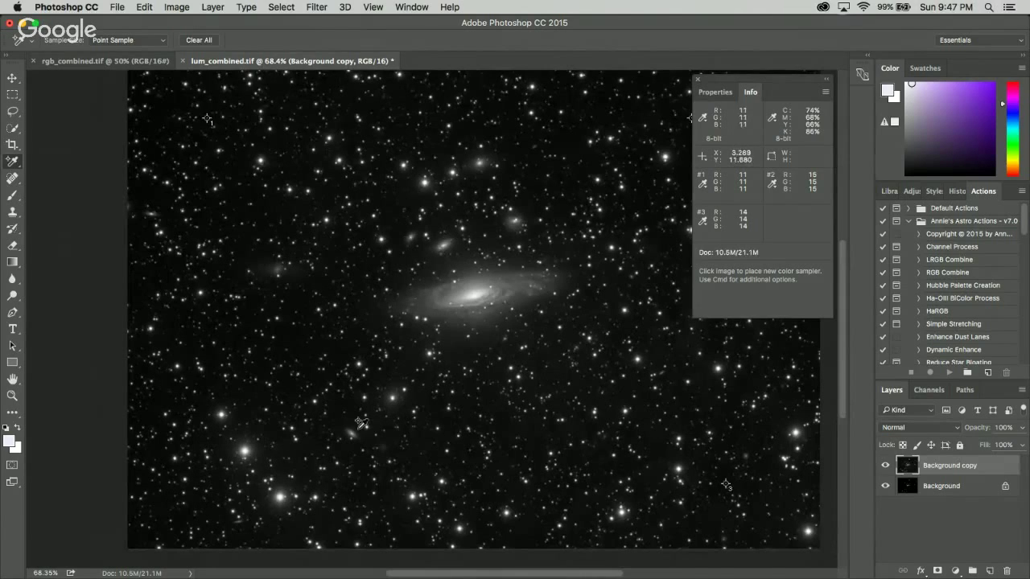
pyautogui.click(312, 374)
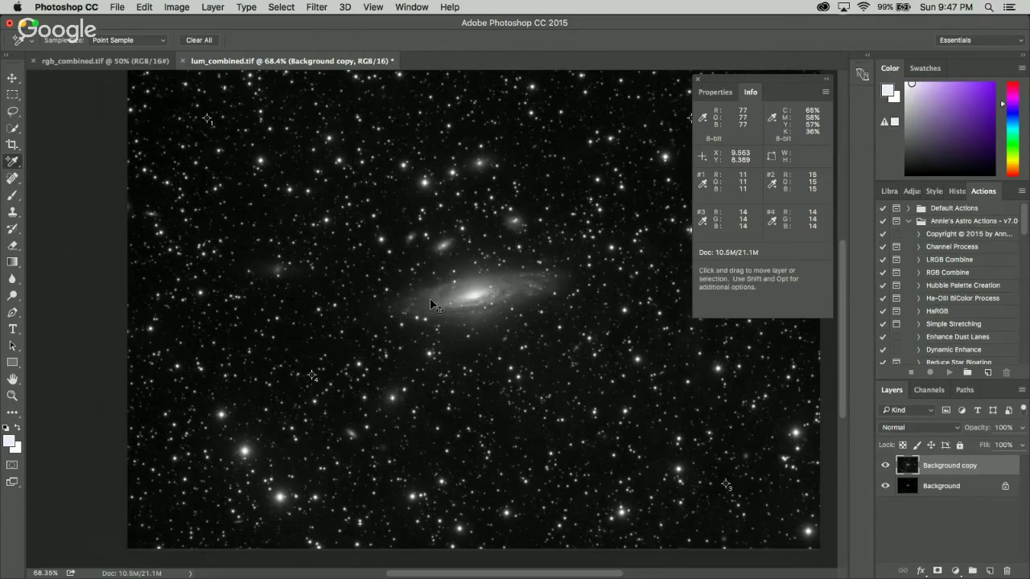
# - Apply Levels with the midtone gamma raised to about 1.34, lifting background readings to ~24–30
pyautogui.press('super+l')
pyautogui.moveTo(224, 408); pyautogui.dragTo(208, 409)
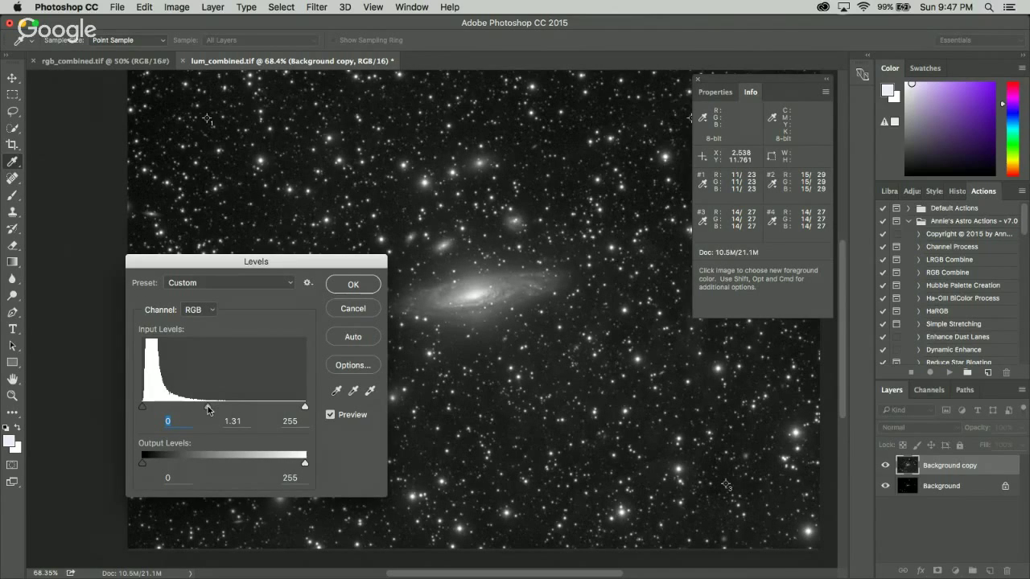
pyautogui.moveTo(207, 408); pyautogui.dragTo(207, 409)
pyautogui.click(352, 283)
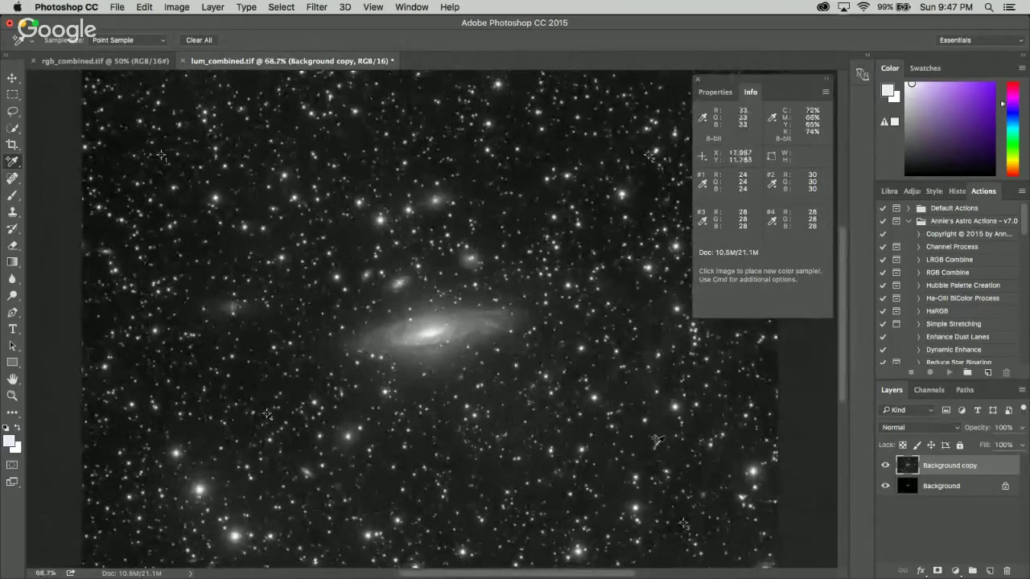
# - Zoom around the galaxy, then duplicate the Background layer again as Background copy 2
pyautogui.scroll(5, 452, 359)
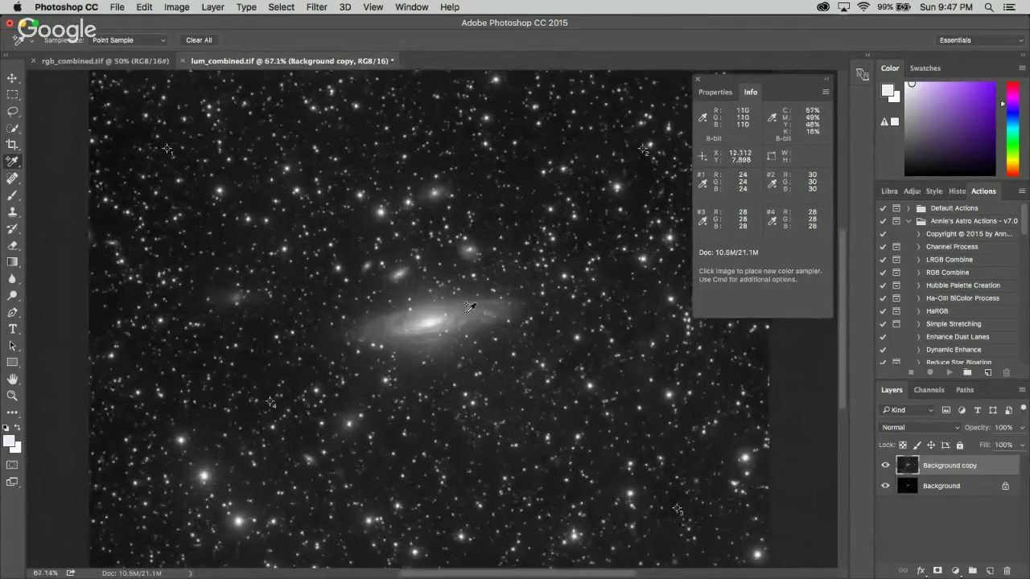
pyautogui.scroll(5, 454, 314)
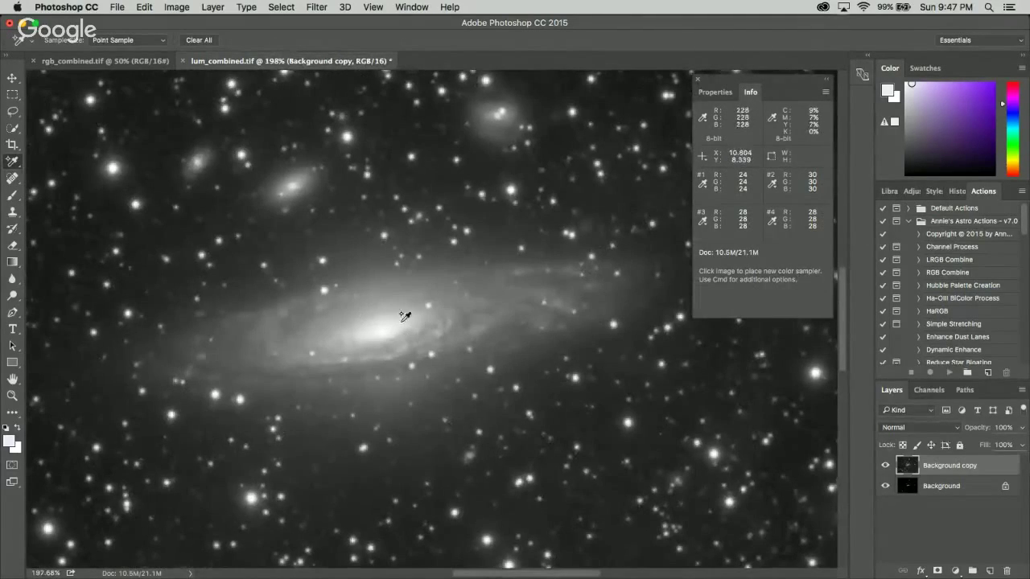
pyautogui.scroll(-8, 444, 331)
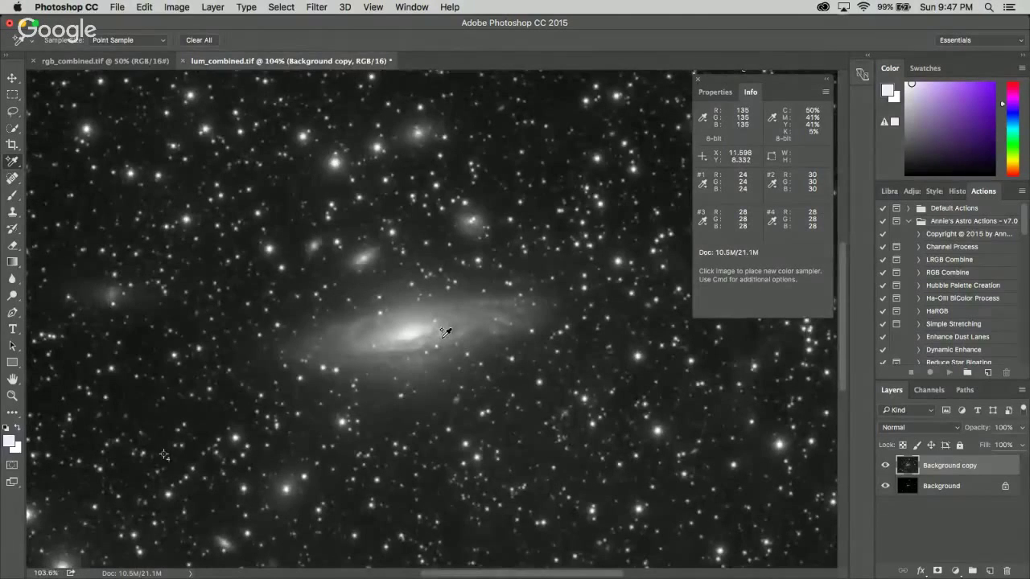
pyautogui.scroll(4, 223, 419)
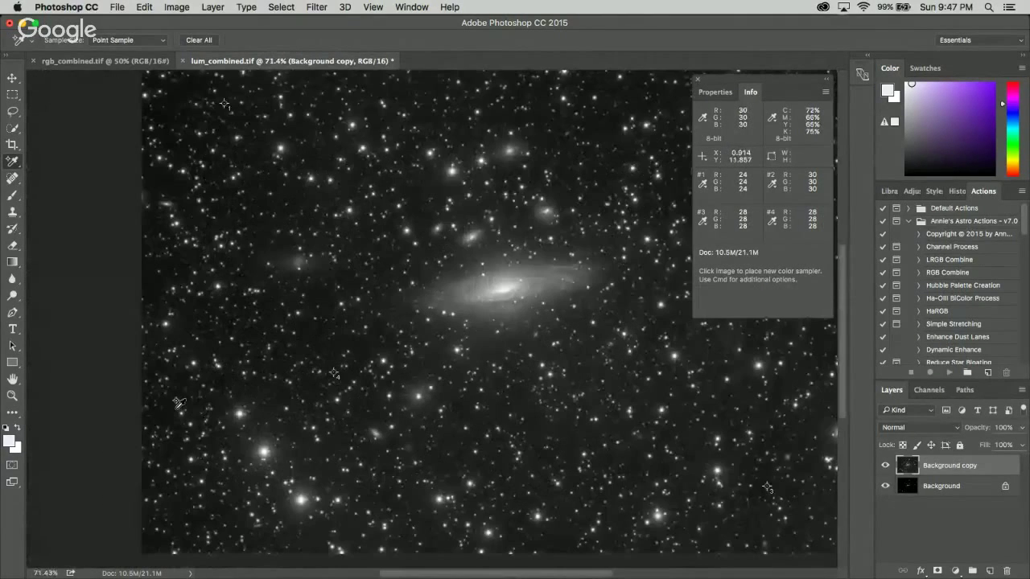
pyautogui.scroll(3, 181, 398)
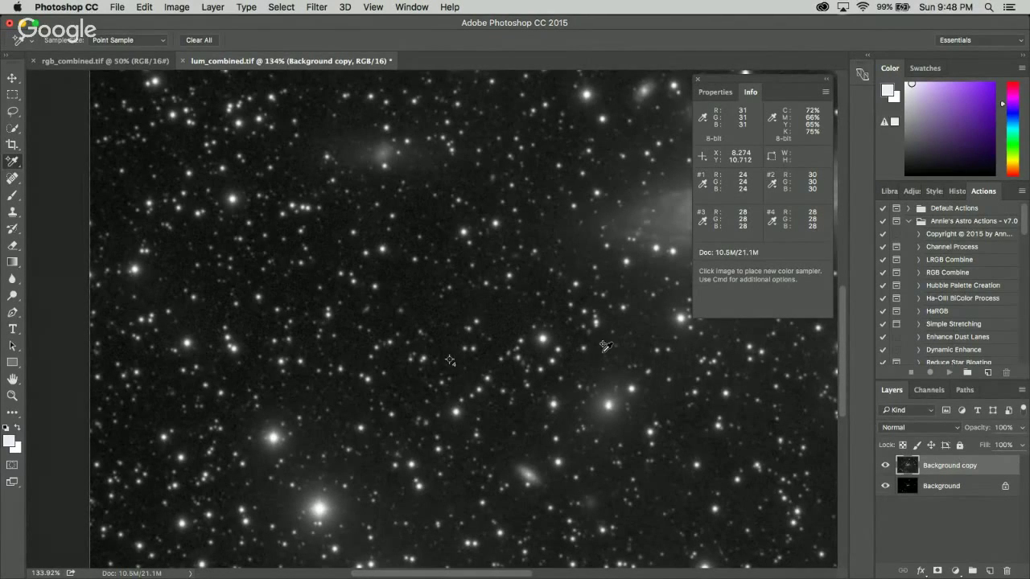
pyautogui.scroll(-5, 606, 346)
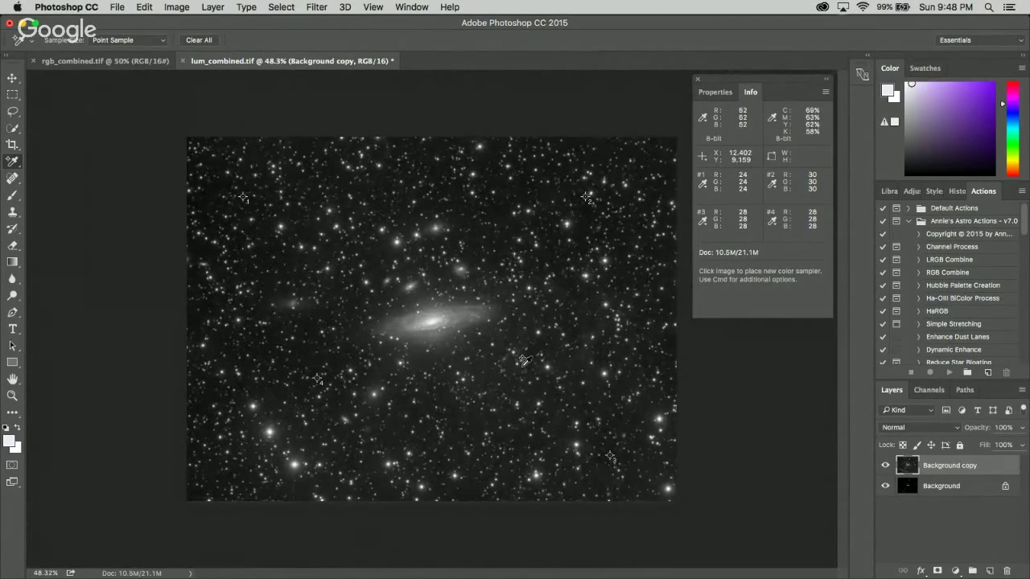
pyautogui.moveTo(937, 486); pyautogui.dragTo(989, 571)
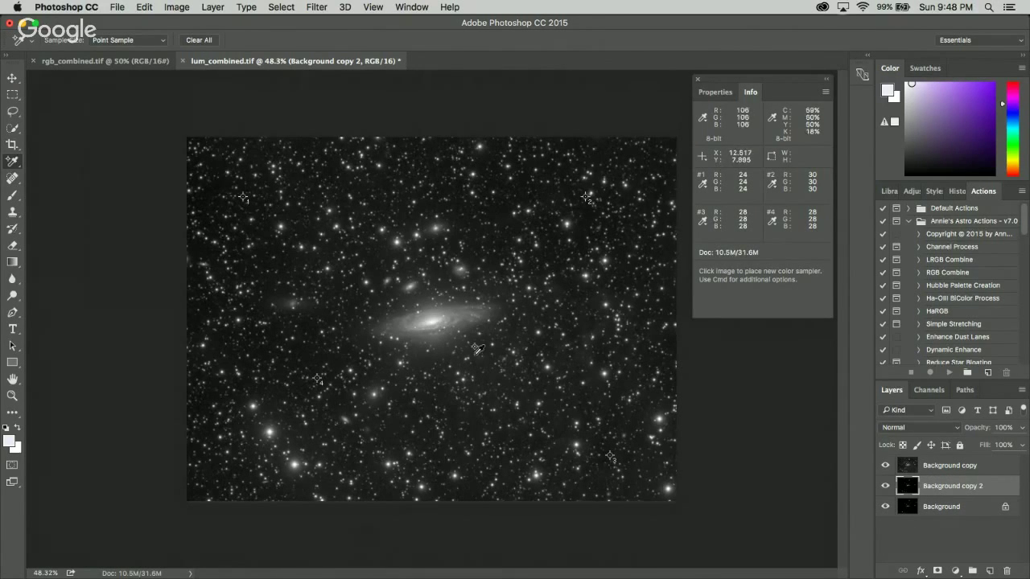
pyautogui.scroll(1, 440, 333)
pyautogui.scroll(5, 447, 334)
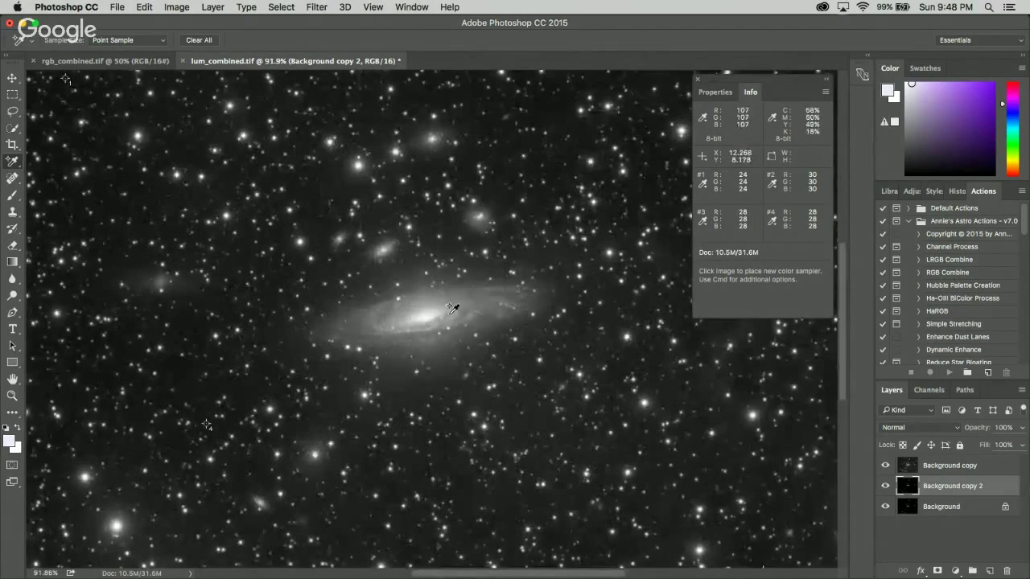
pyautogui.scroll(3, 451, 302)
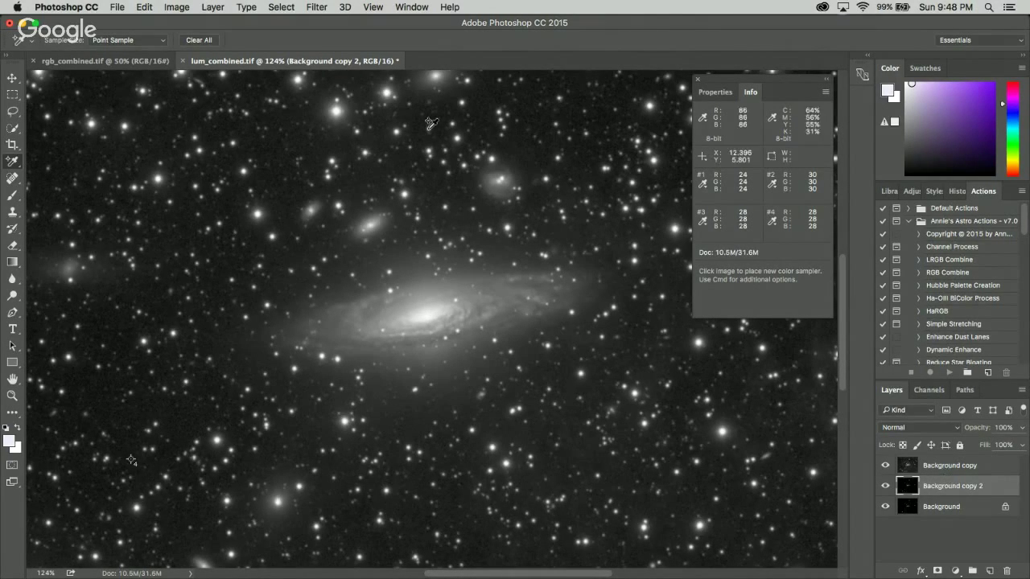
# - Select All and Copy Merged the visible image to the clipboard
pyautogui.click(281, 8)
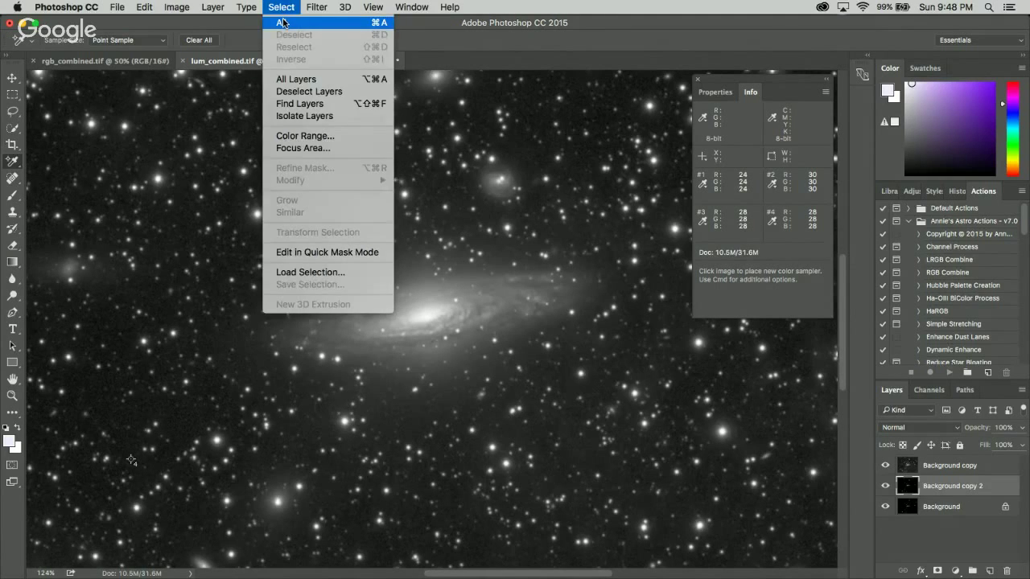
pyautogui.click(283, 23)
pyautogui.click(149, 6)
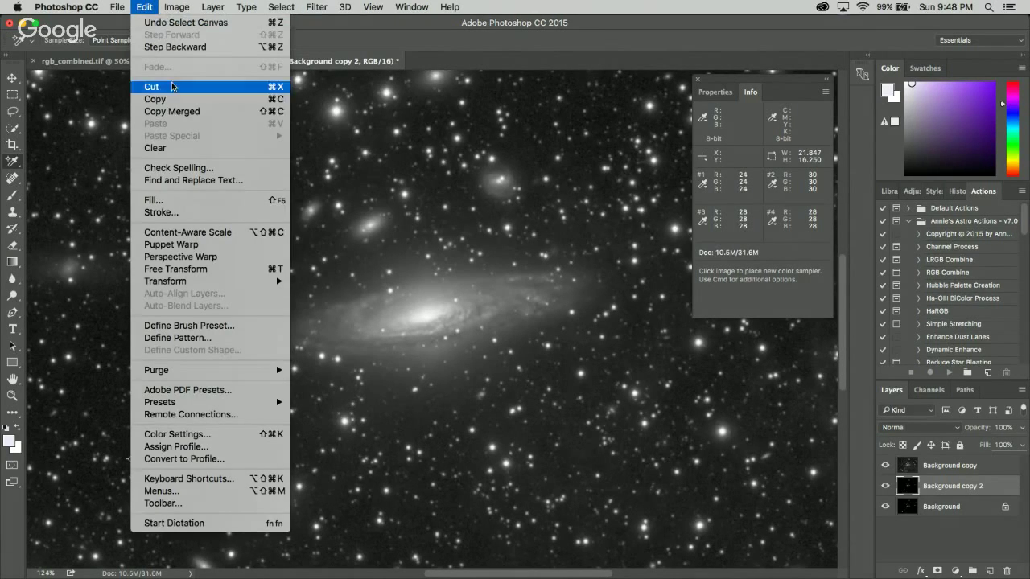
pyautogui.click(175, 113)
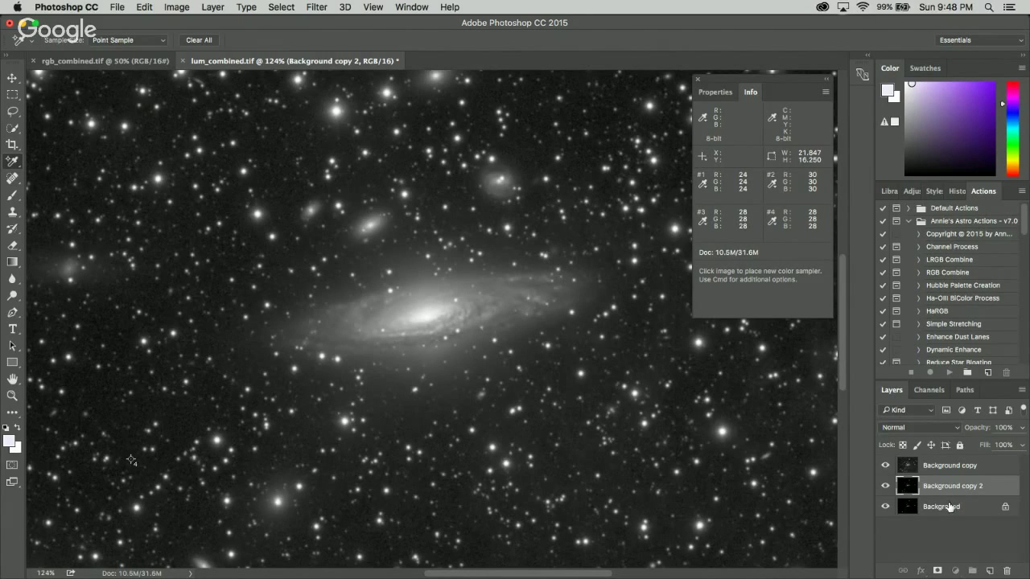
# - Delete an extra Background copy 3 and move Background copy 2 to the top of the stack
pyautogui.moveTo(951, 507); pyautogui.dragTo(988, 563)
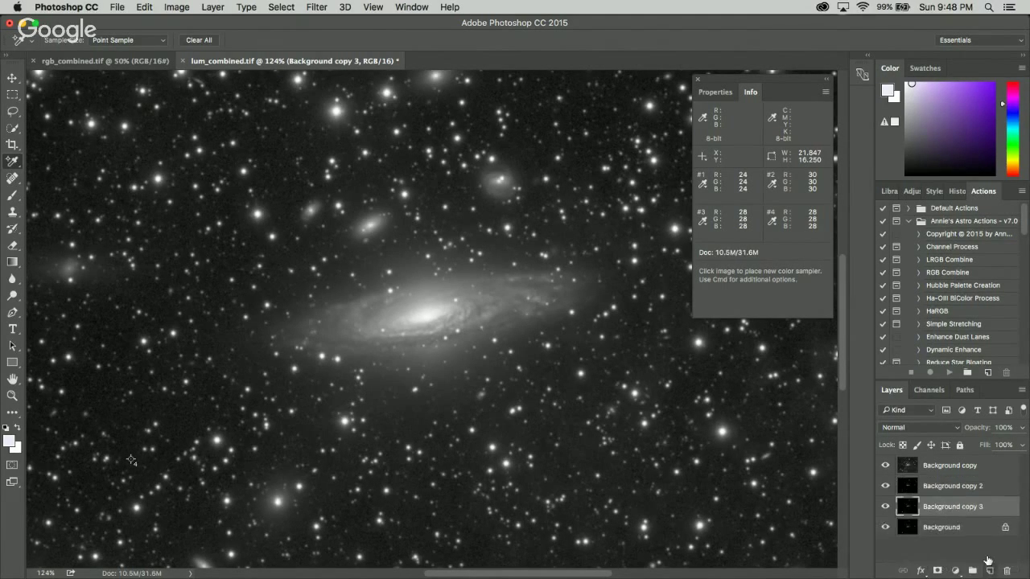
pyautogui.rightClick(966, 507)
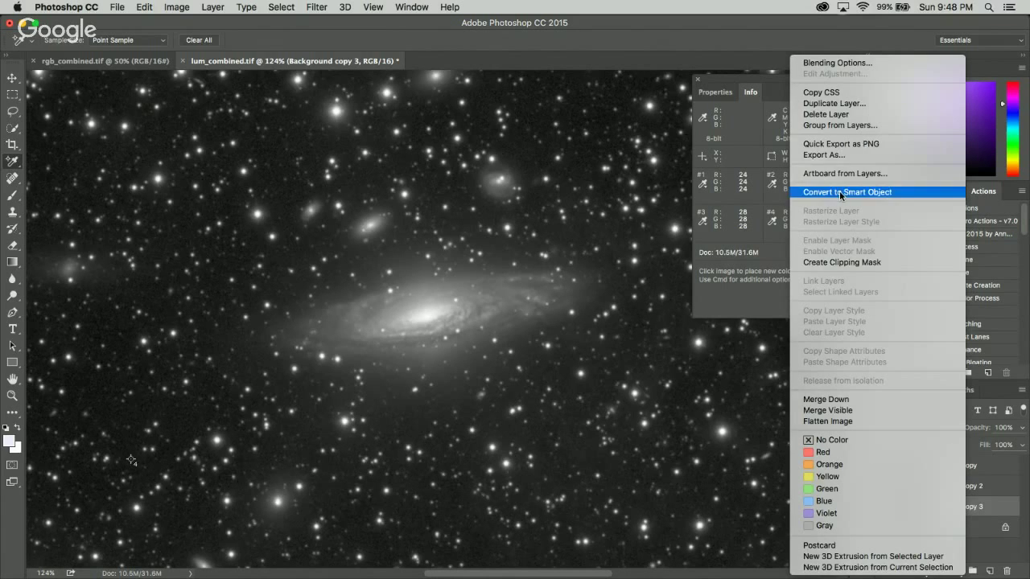
pyautogui.click(850, 117)
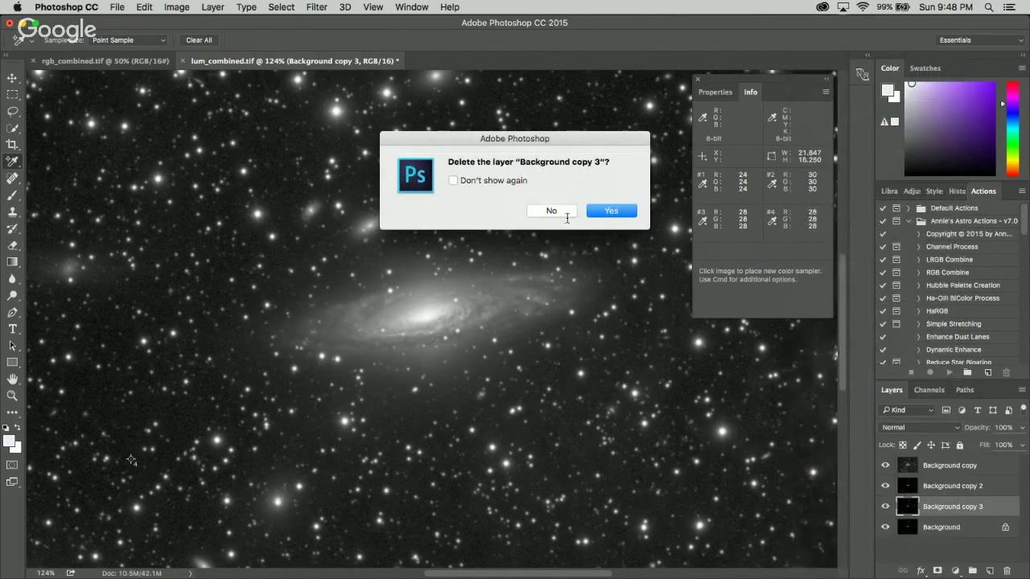
pyautogui.click(609, 212)
pyautogui.moveTo(950, 488); pyautogui.dragTo(947, 460)
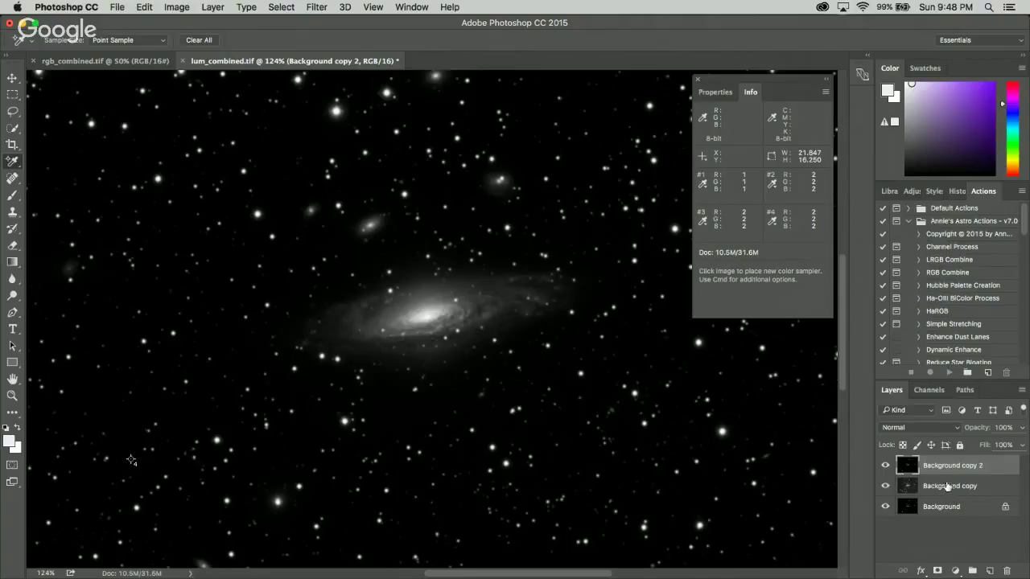
# - Add a layer mask to Background copy 2 and paste the luminance image into it
pyautogui.click(937, 571)
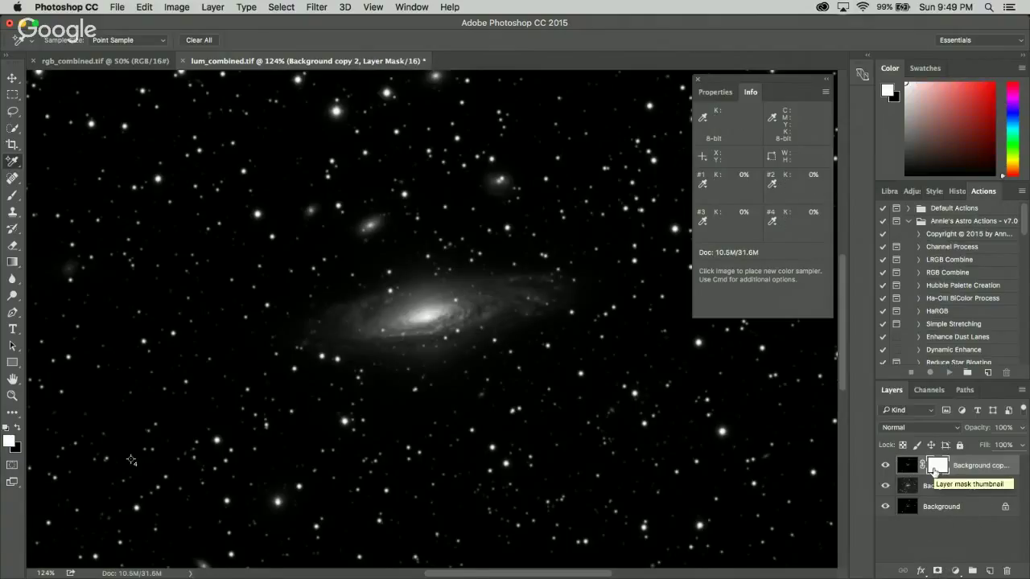
pyautogui.keyDown('alt'); pyautogui.click(937, 471); pyautogui.keyUp('alt')
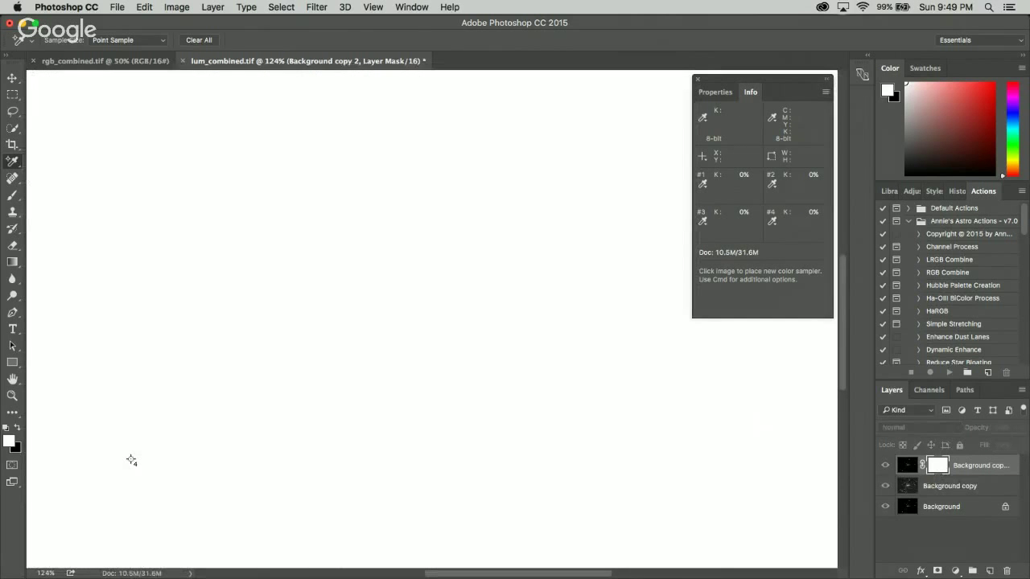
pyautogui.press('super+v')
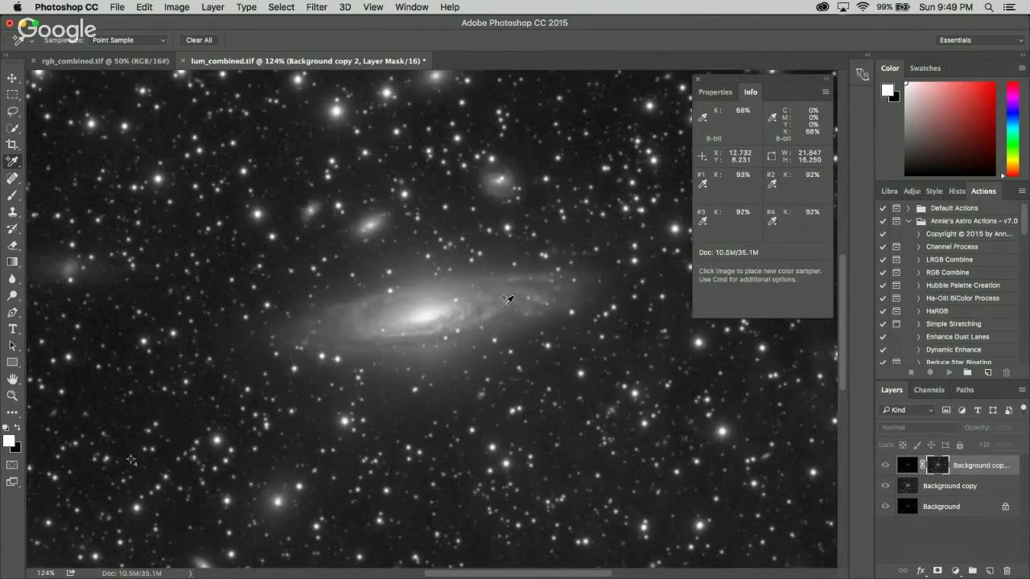
pyautogui.click(907, 465)
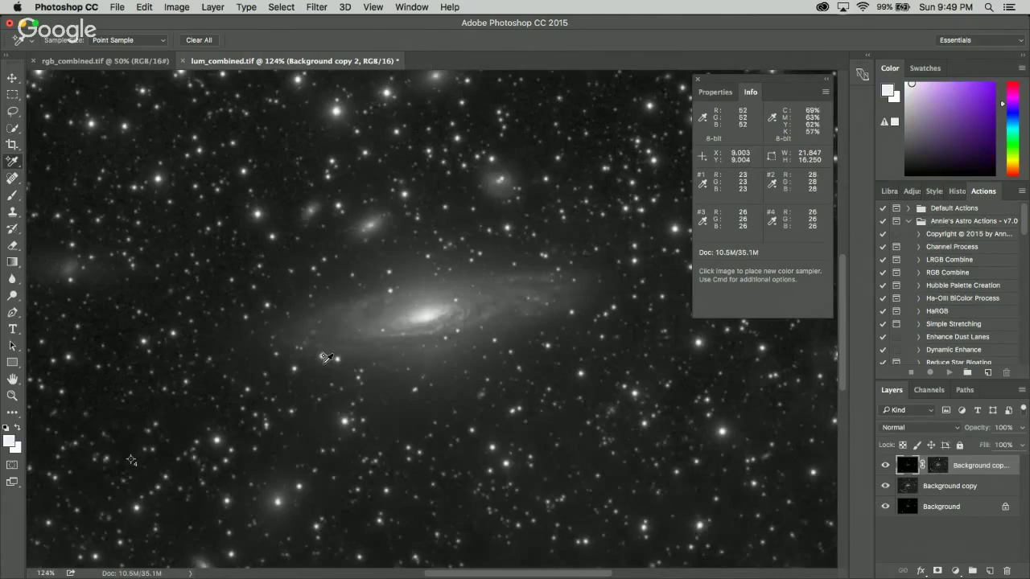
# - Toggle Background copy 2's visibility on and off to compare it with the layers beneath
pyautogui.scroll(-2, 465, 382)
pyautogui.scroll(-2, 465, 382)
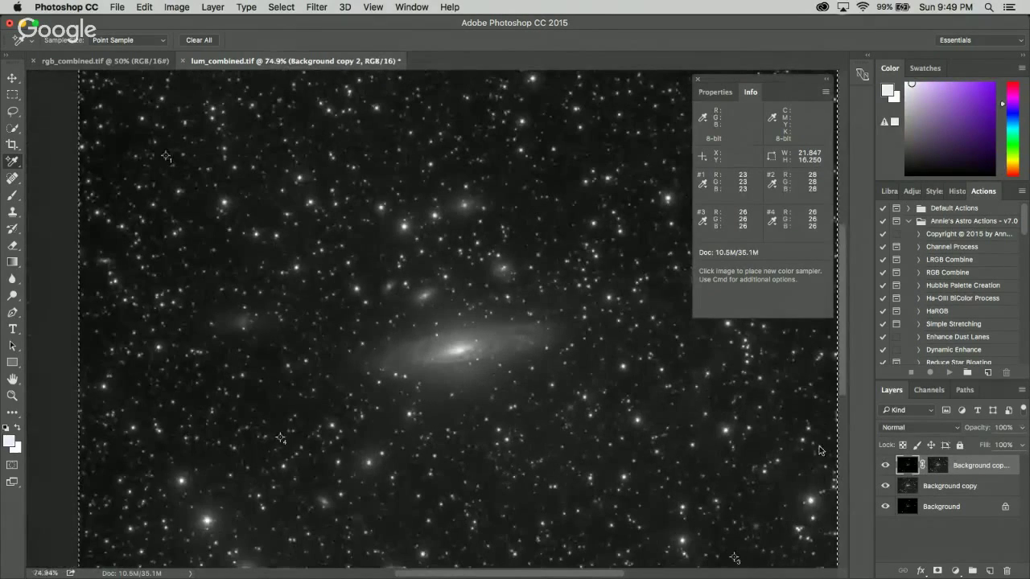
pyautogui.scroll(4, 467, 340)
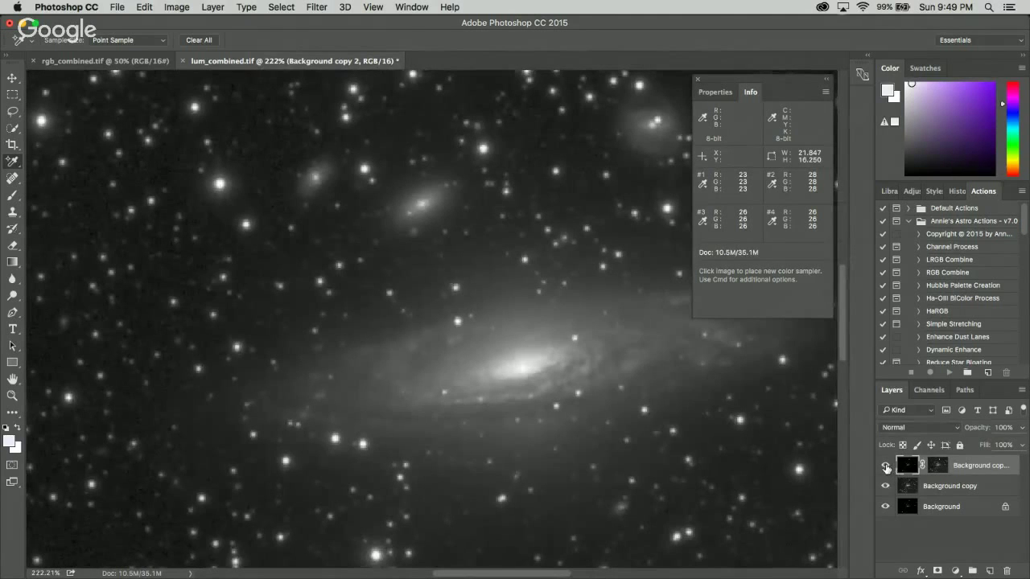
pyautogui.click(885, 465)
pyautogui.click(885, 464)
pyautogui.scroll(1, 552, 362)
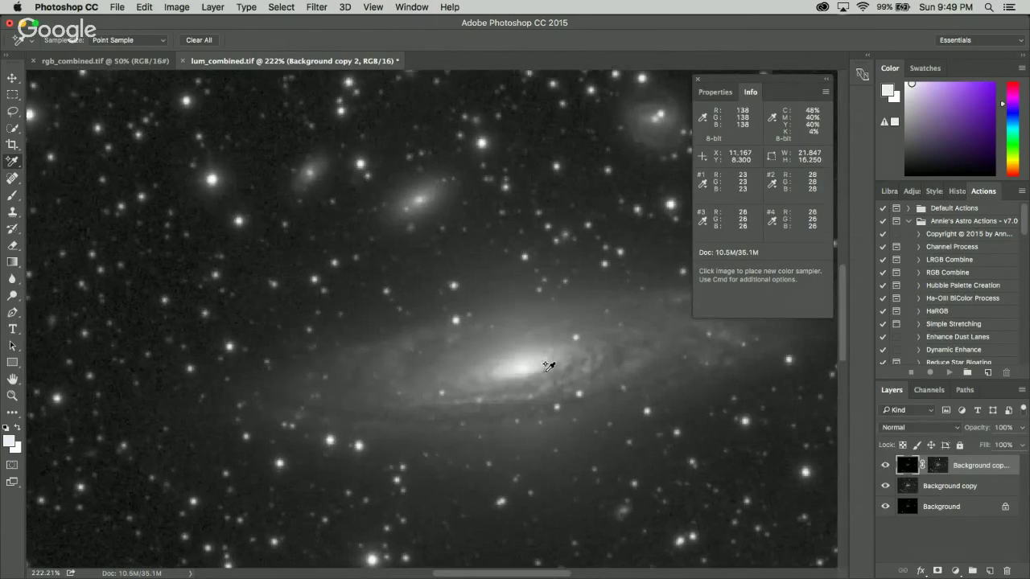
pyautogui.click(886, 465)
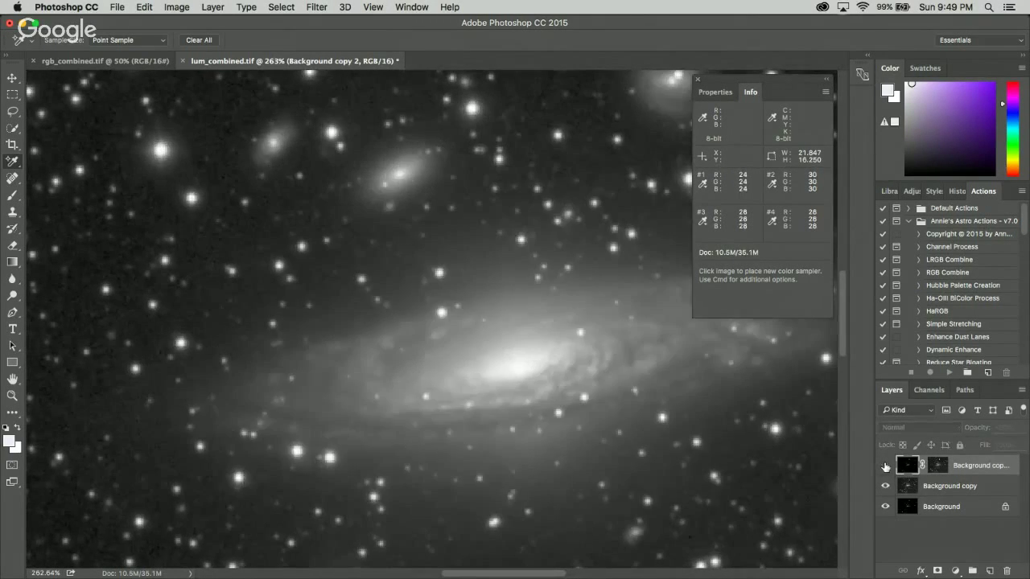
pyautogui.click(885, 465)
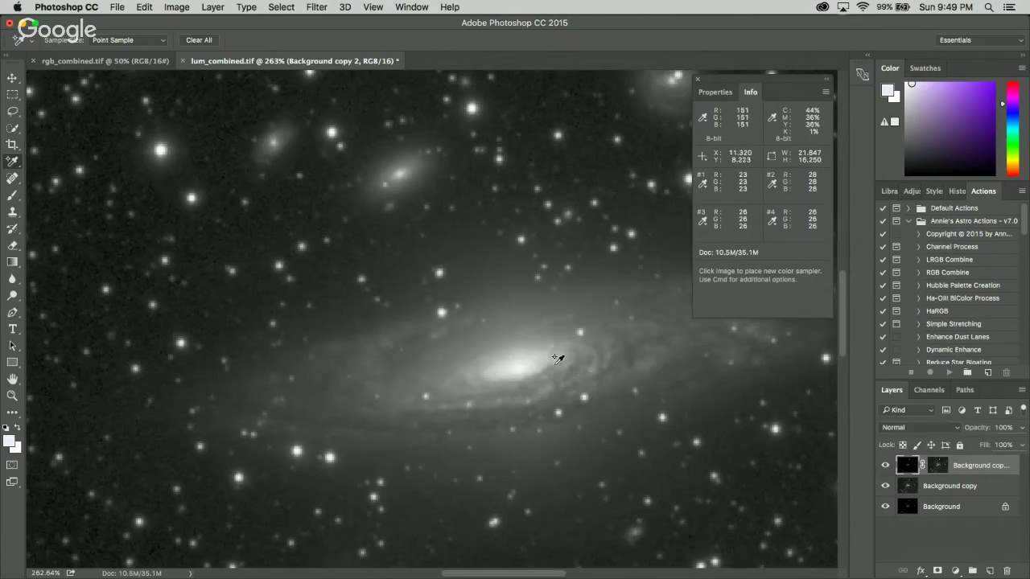
pyautogui.press('super+0')
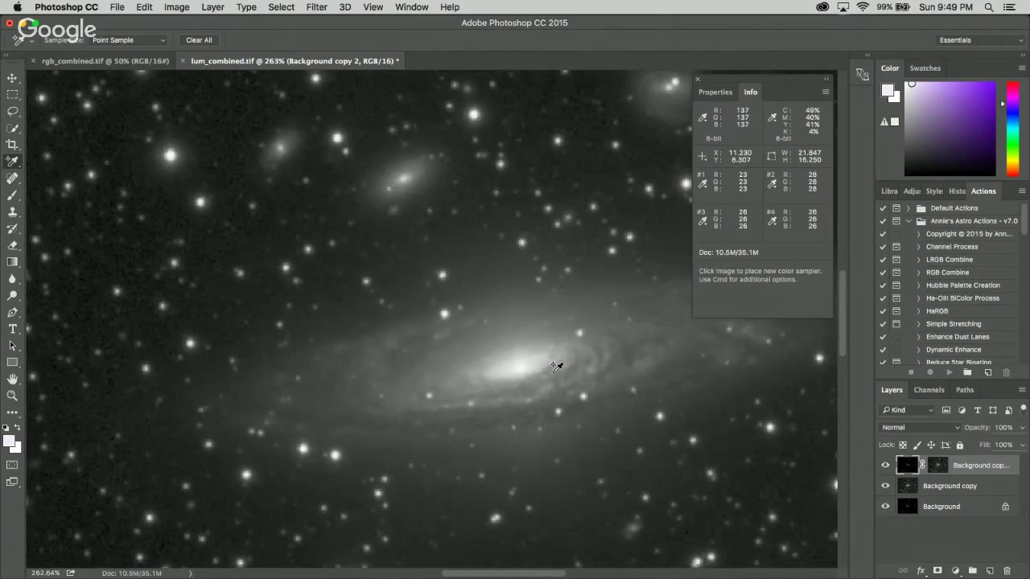
pyautogui.scroll(3, 170, 374)
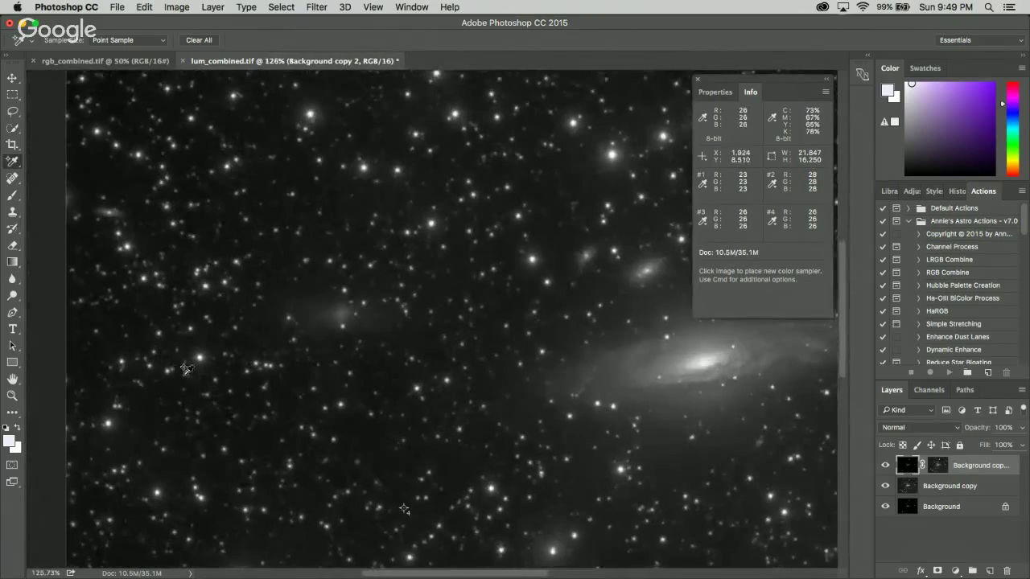
pyautogui.click(884, 467)
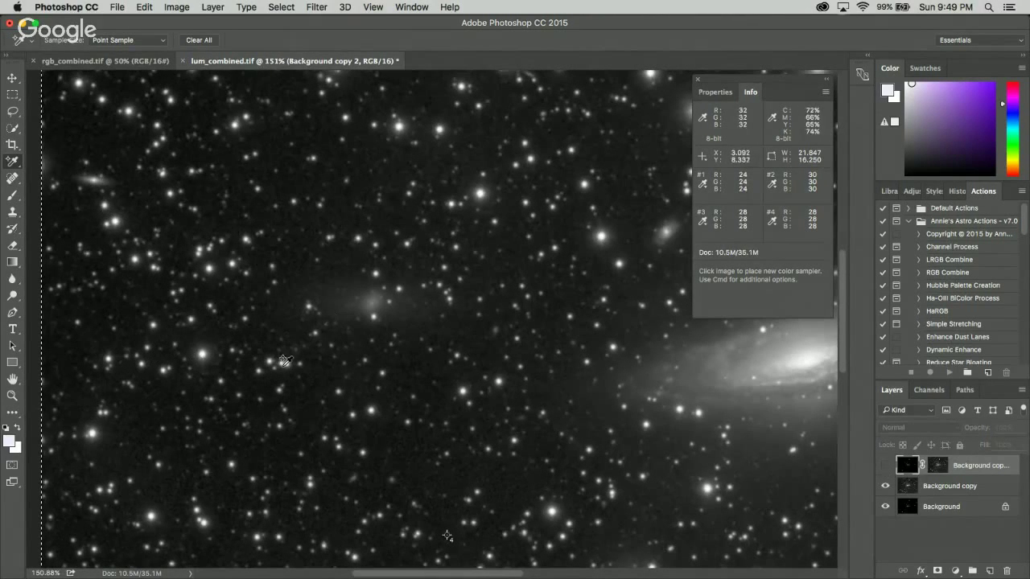
pyautogui.click(885, 467)
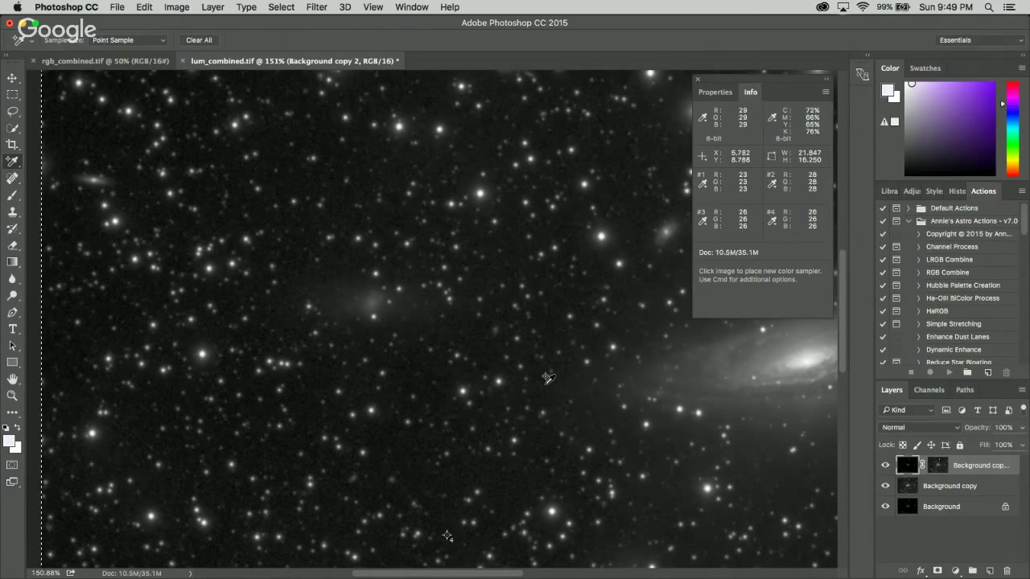
pyautogui.scroll(-6, 460, 377)
pyautogui.scroll(2, 515, 360)
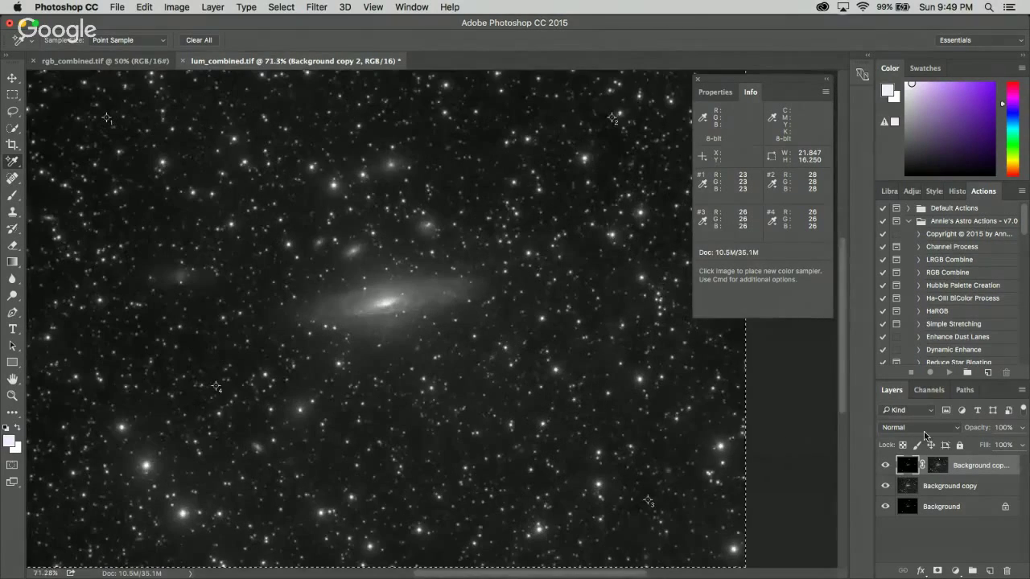
# - Try the top layer's opacity at 75% and 89%, then return it to 100%
pyautogui.click(1022, 429)
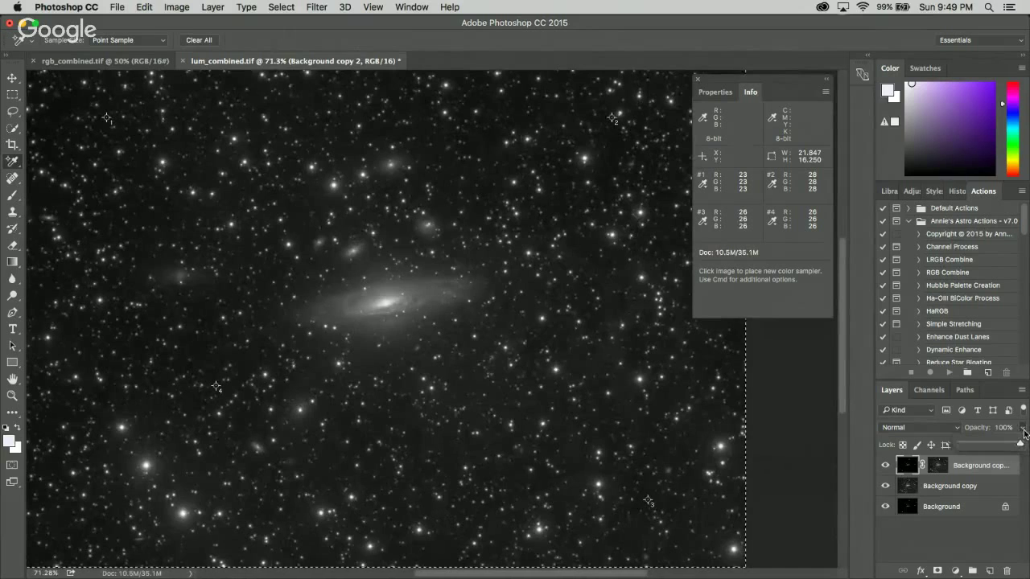
pyautogui.moveTo(1022, 445); pyautogui.dragTo(969, 448)
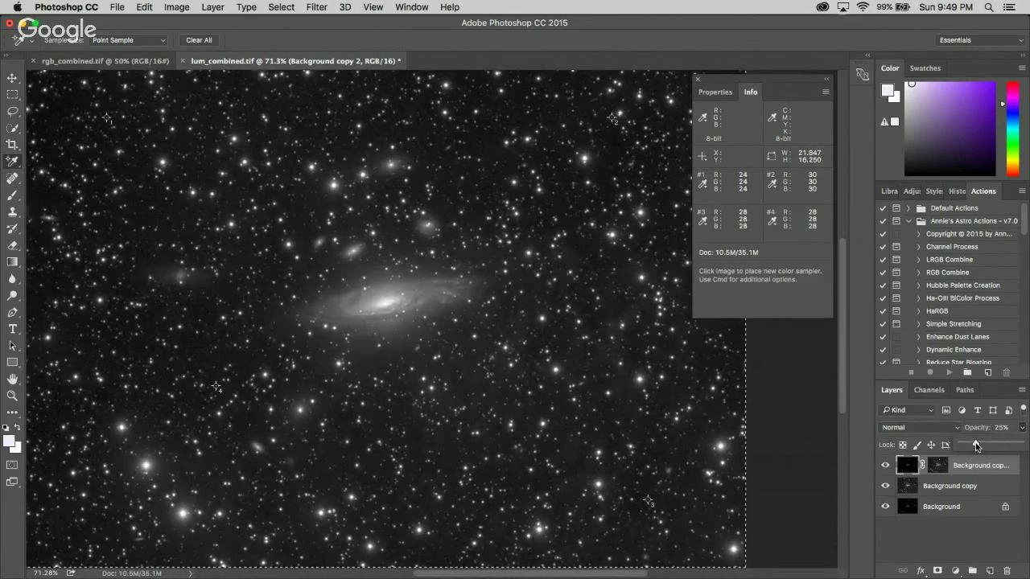
pyautogui.moveTo(1012, 446); pyautogui.dragTo(1015, 447)
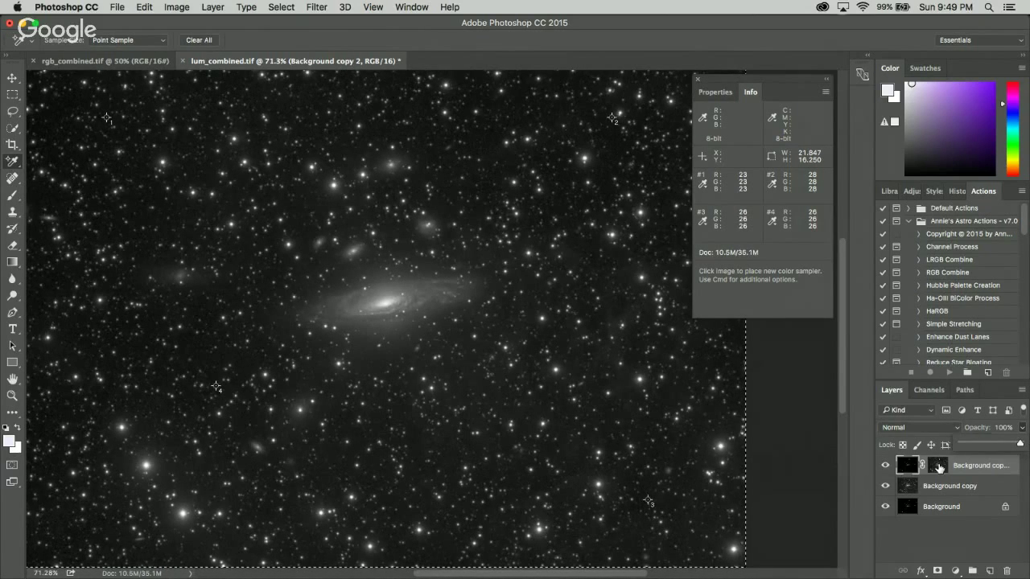
pyautogui.click(939, 467)
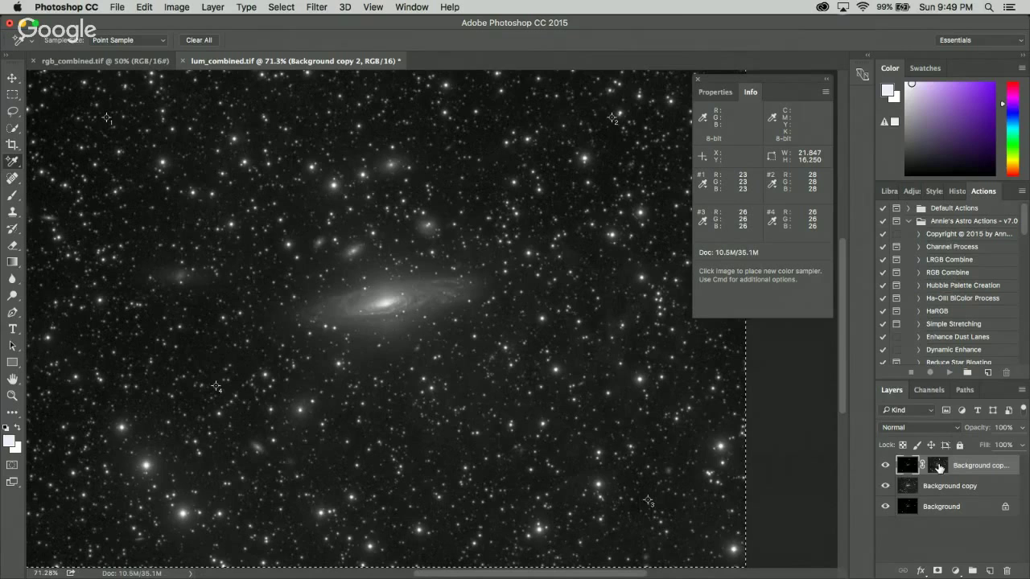
pyautogui.click(939, 467)
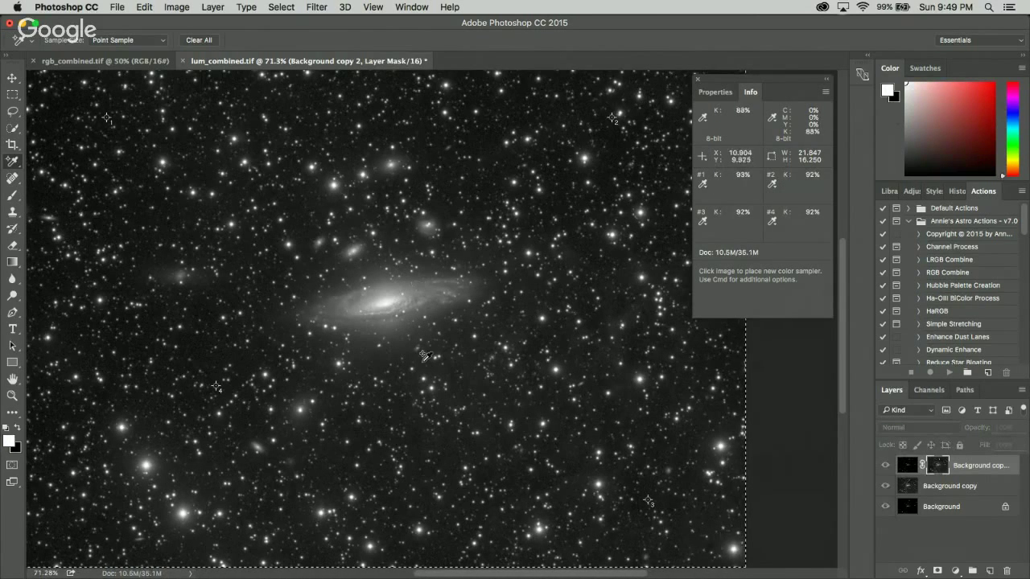
pyautogui.click(907, 465)
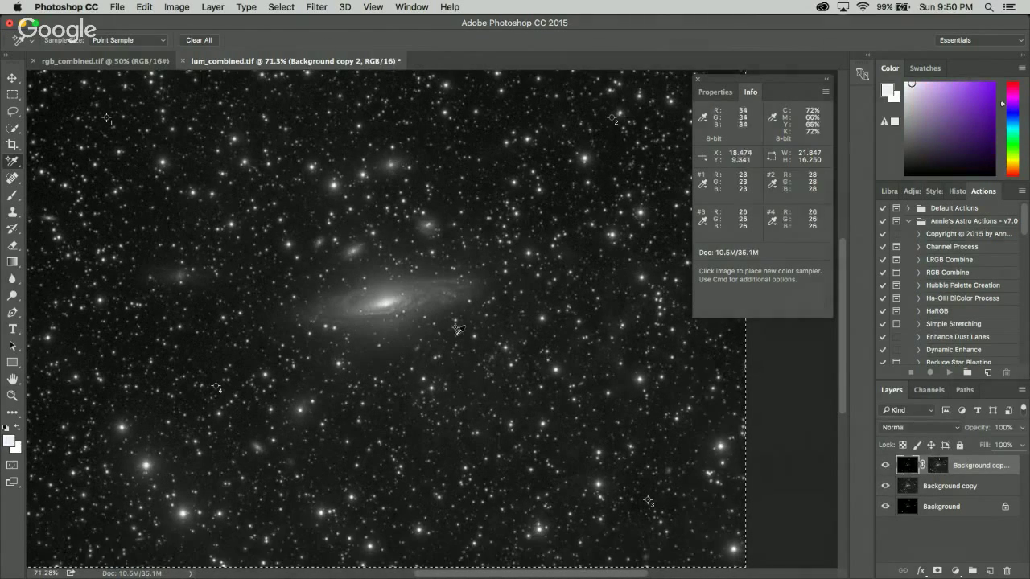
# - Inspect the masked galaxy, then bring up PixInsight's HistogramTransformation tool for RGB_S01
pyautogui.scroll(3, 386, 317)
pyautogui.scroll(-5, 338, 310)
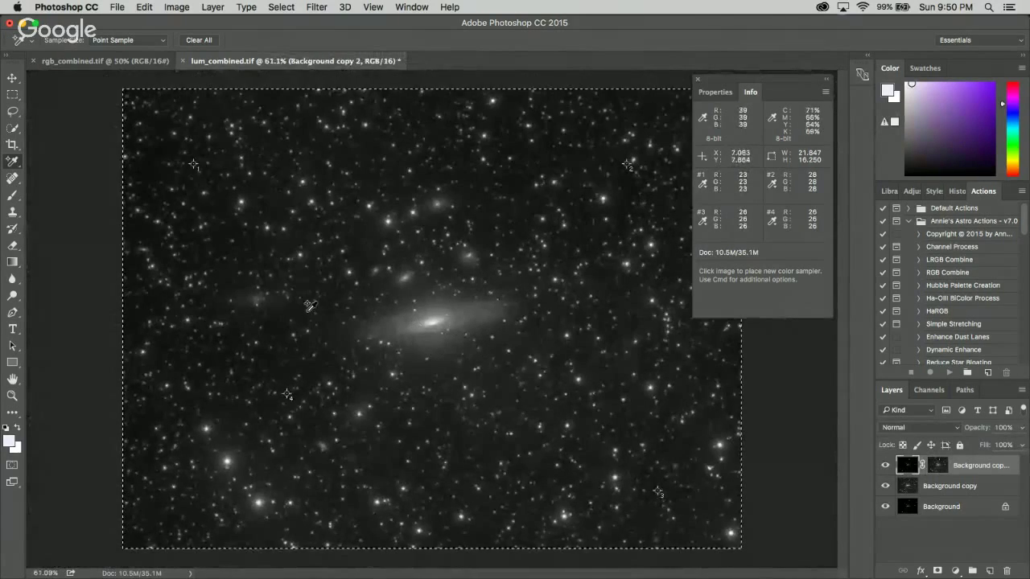
pyautogui.scroll(2, 310, 306)
pyautogui.scroll(3, 278, 296)
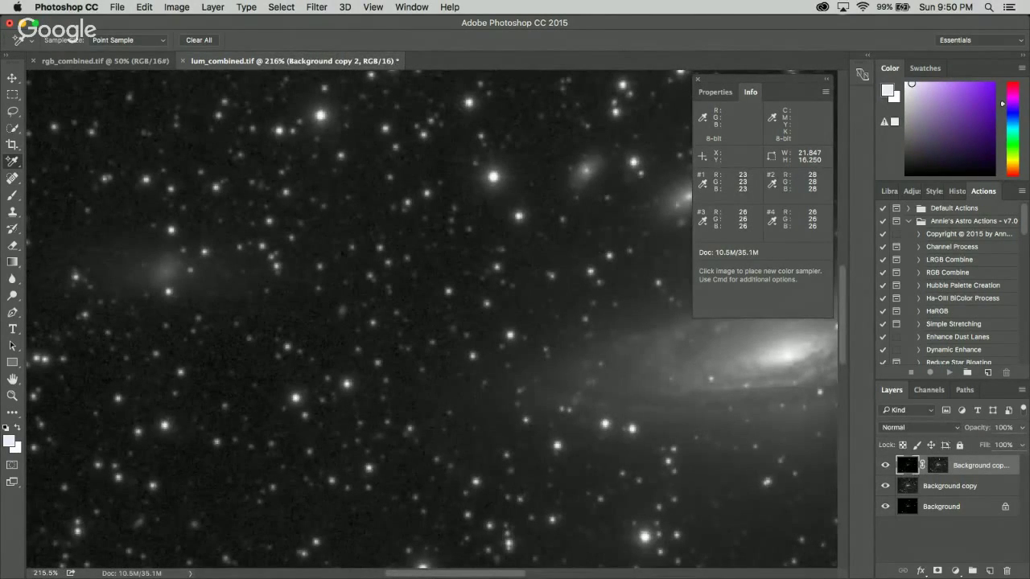
pyautogui.scroll(-7, 452, 354)
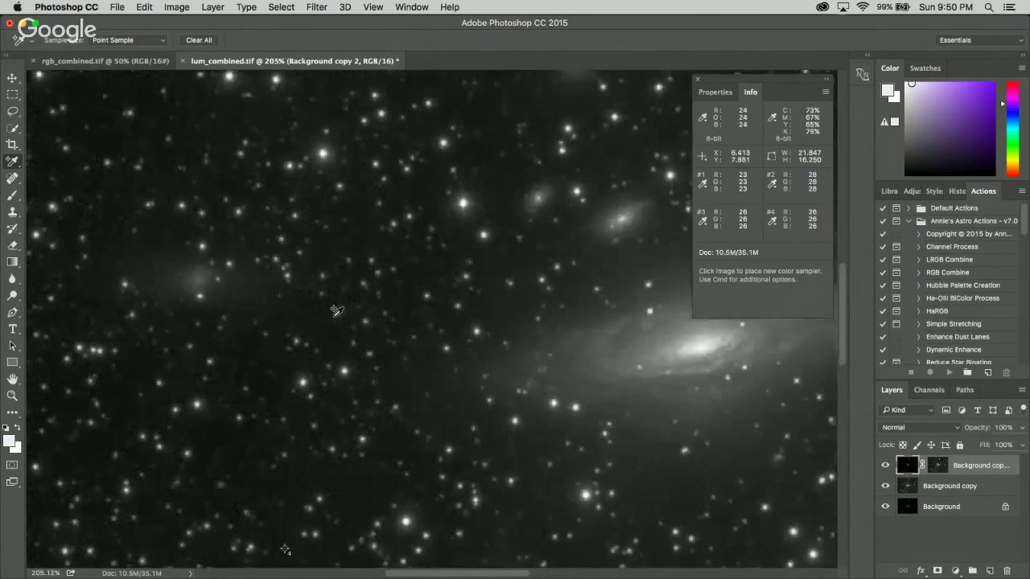
pyautogui.scroll(4, 426, 323)
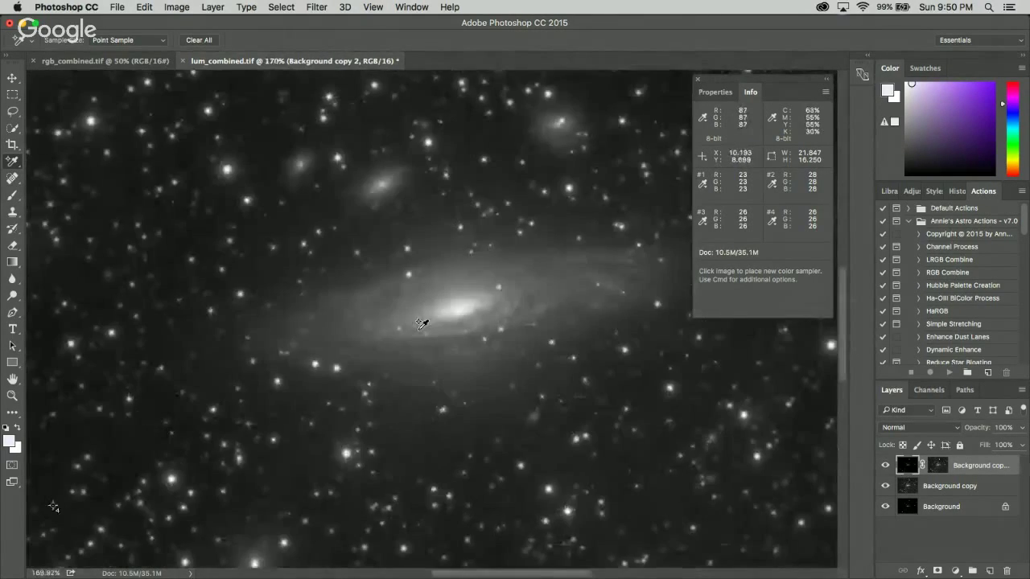
pyautogui.scroll(-1, 423, 323)
pyautogui.scroll(2, 420, 324)
pyautogui.scroll(-1, 422, 324)
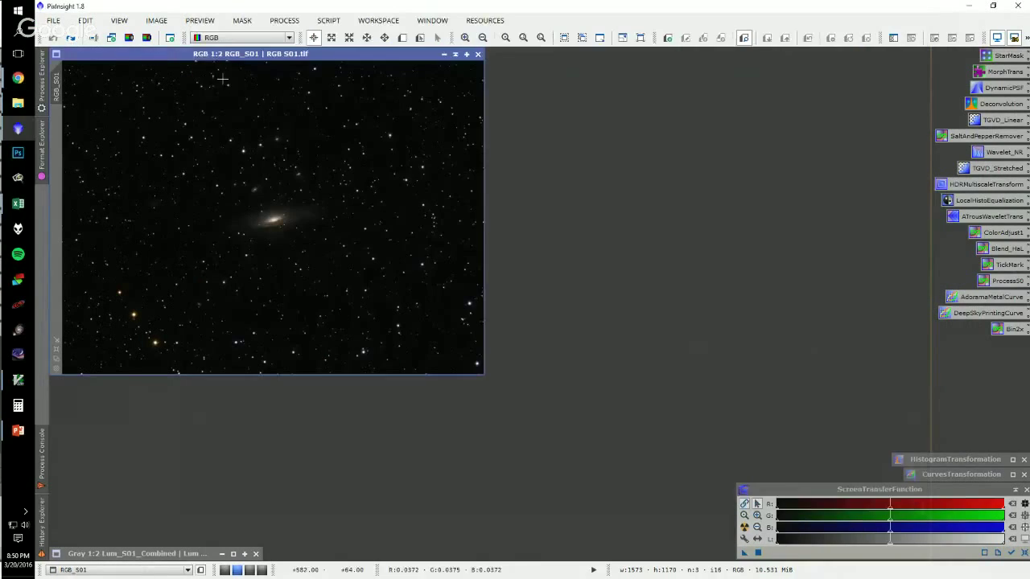
pyautogui.click(154, 56)
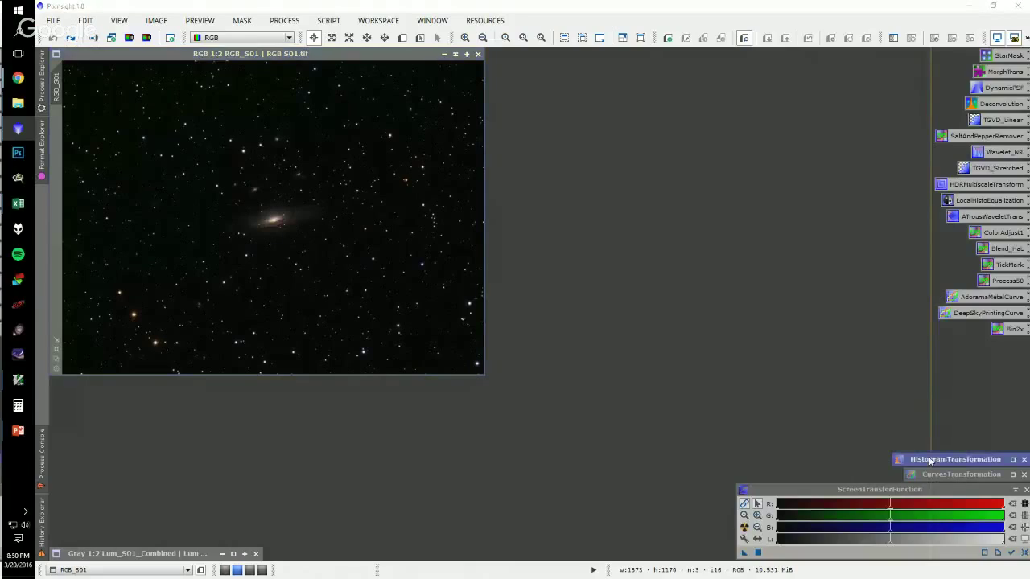
pyautogui.click(816, 482)
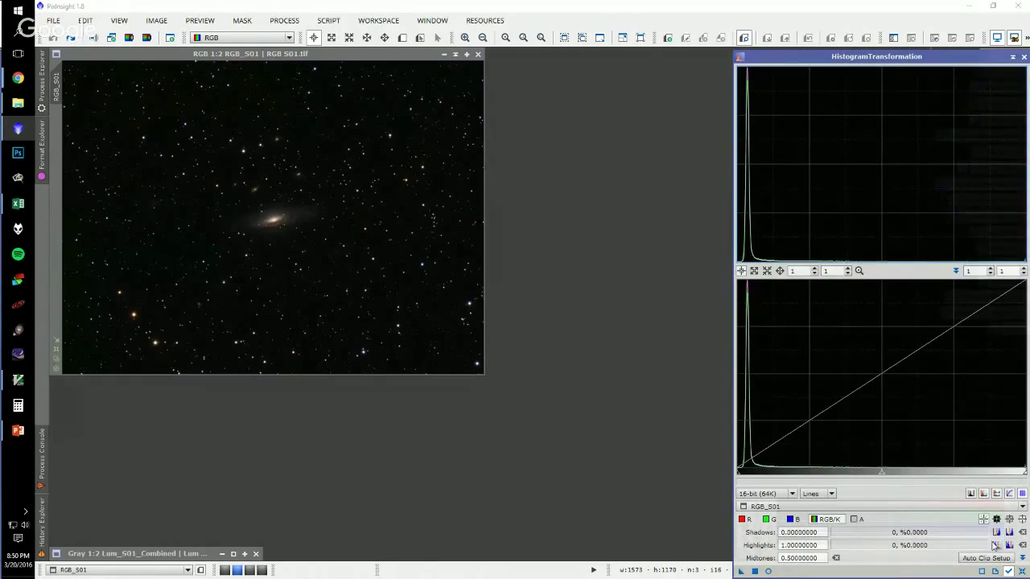
# - Widen the HistogramTransformation window and try the Shadows slider, leaving shadows reset to zero
pyautogui.moveTo(1023, 475); pyautogui.dragTo(1025, 475)
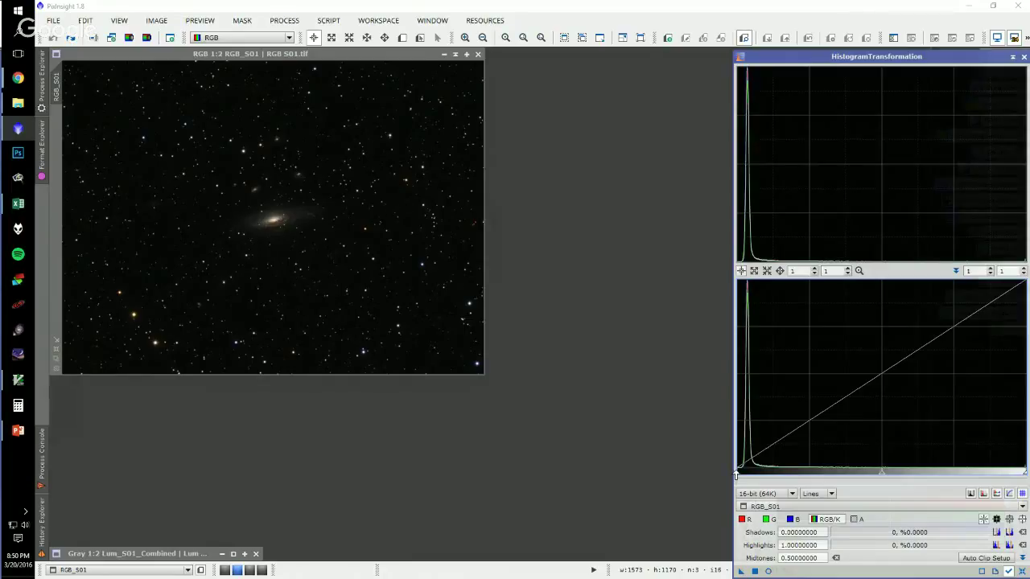
pyautogui.moveTo(735, 474); pyautogui.dragTo(739, 476)
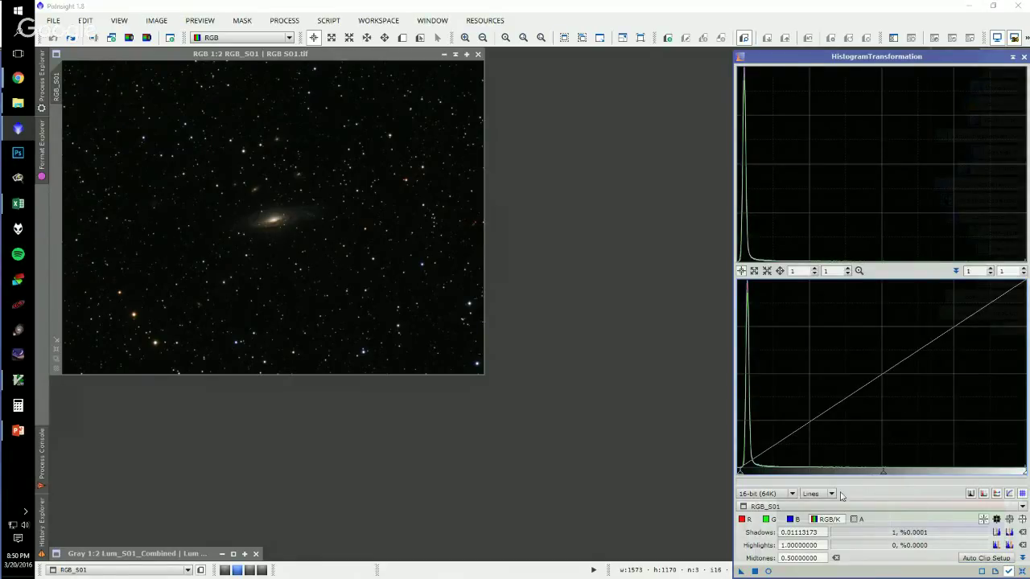
pyautogui.moveTo(740, 474); pyautogui.dragTo(728, 474)
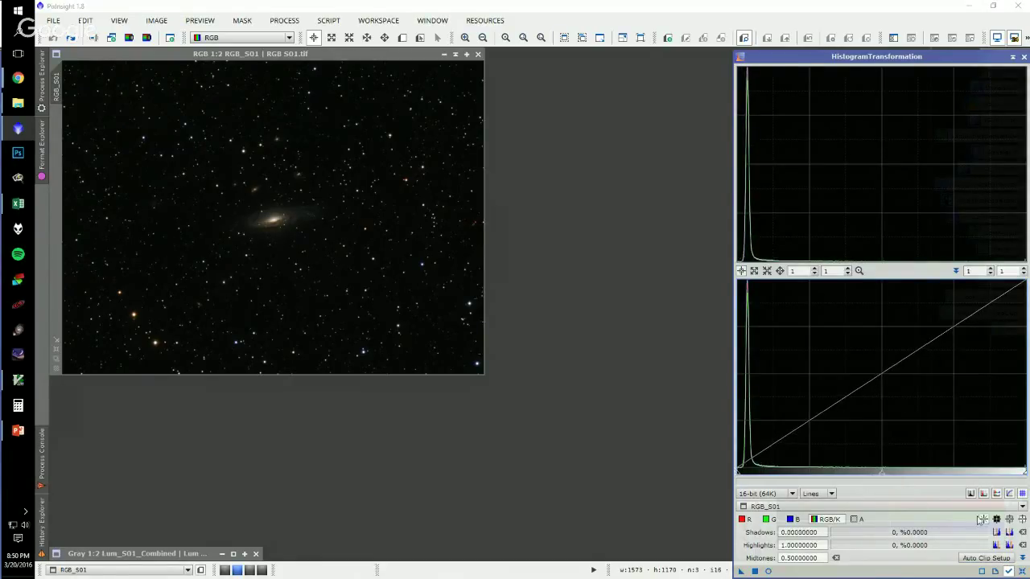
pyautogui.click(745, 519)
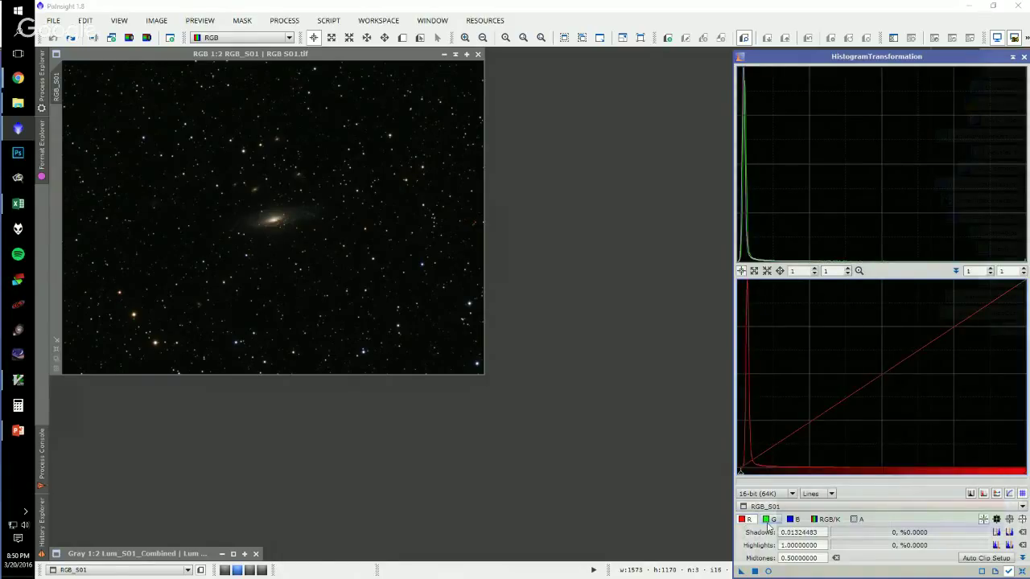
pyautogui.click(768, 520)
pyautogui.click(837, 522)
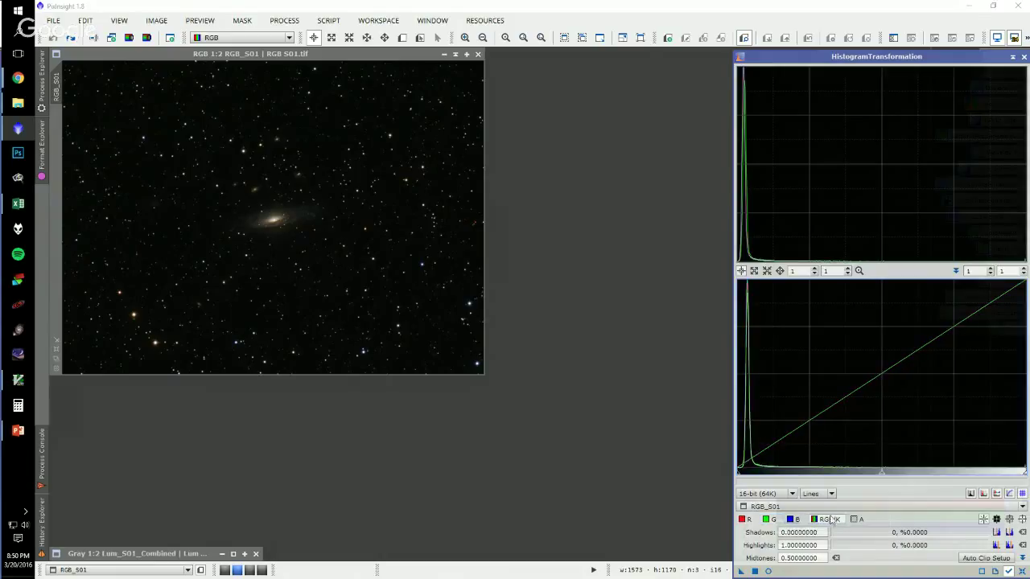
# - Compare R, G, B shadows values and copy green's 0.01000992 into the RGB/K Shadows field
pyautogui.click(745, 520)
pyautogui.click(769, 519)
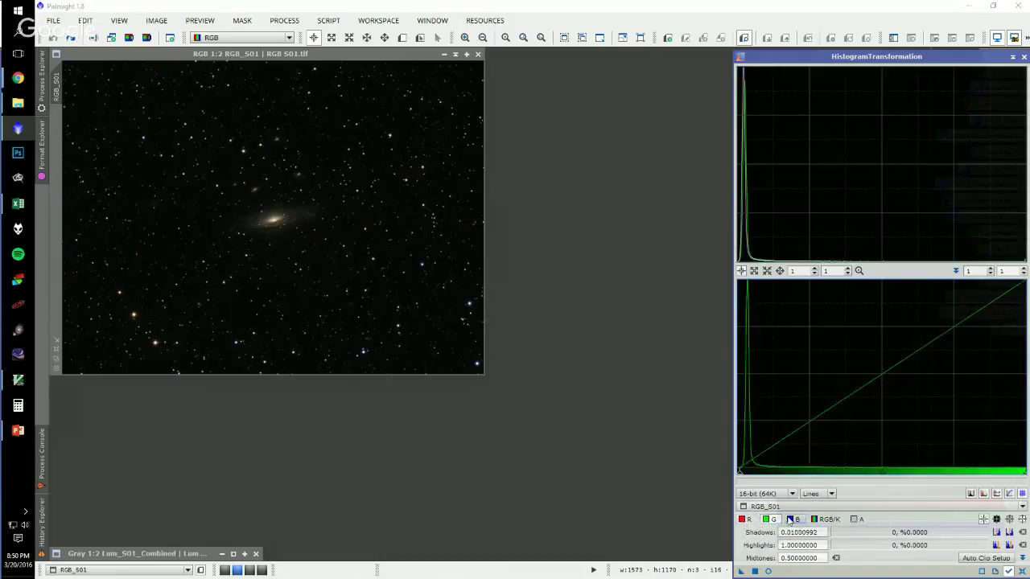
pyautogui.click(791, 519)
pyautogui.click(746, 519)
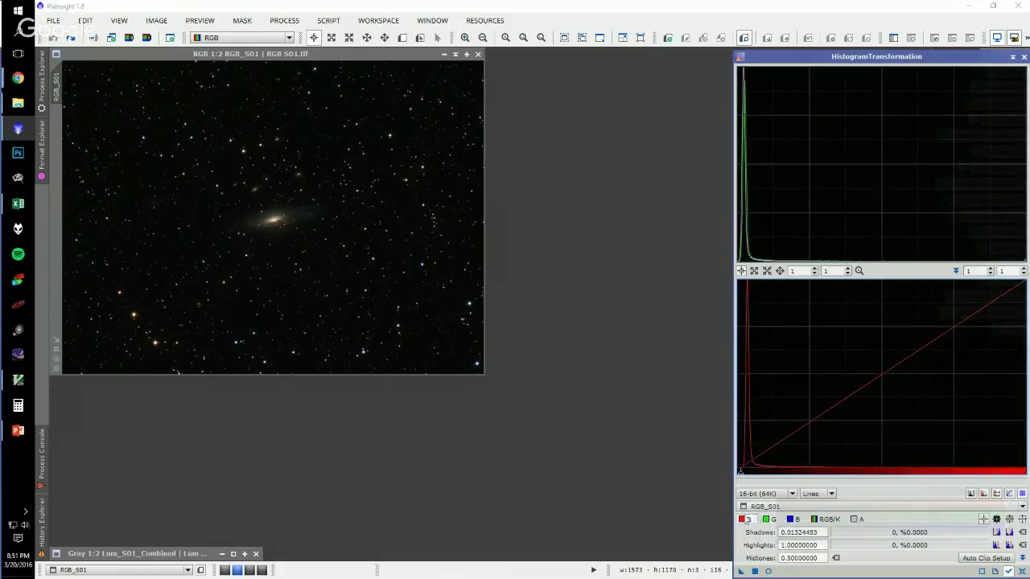
pyautogui.click(769, 520)
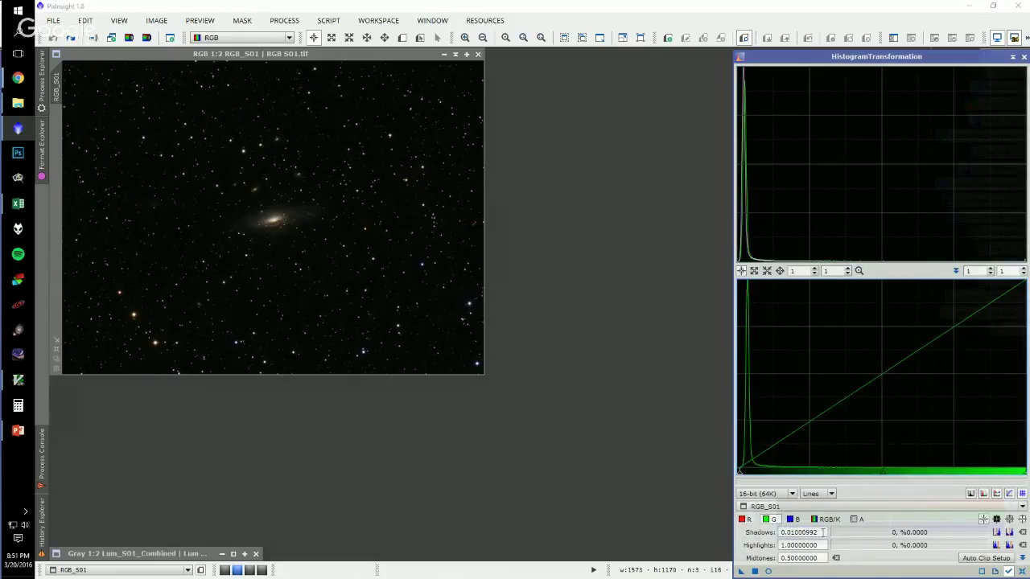
pyautogui.doubleClick(799, 533)
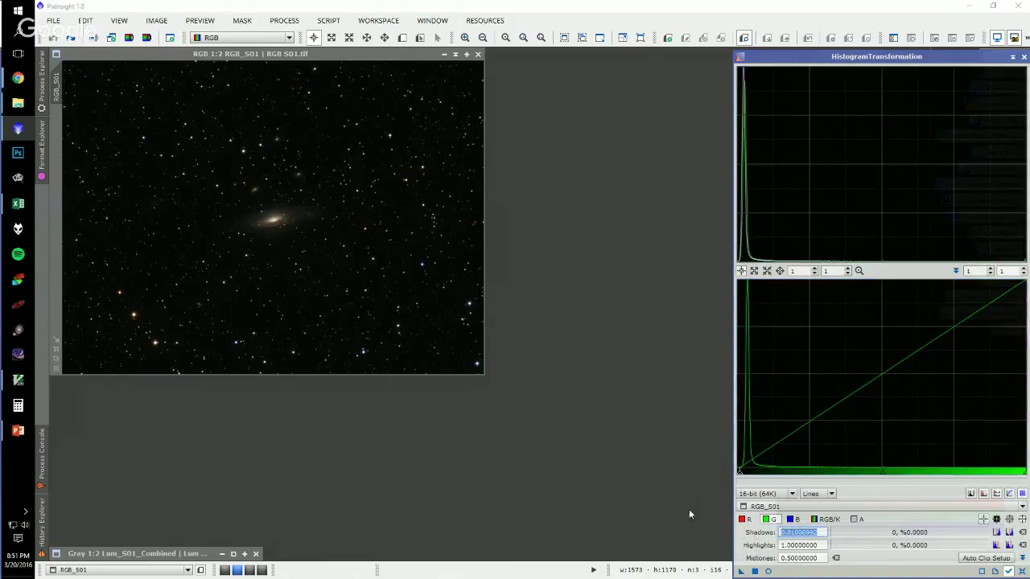
pyautogui.click(829, 520)
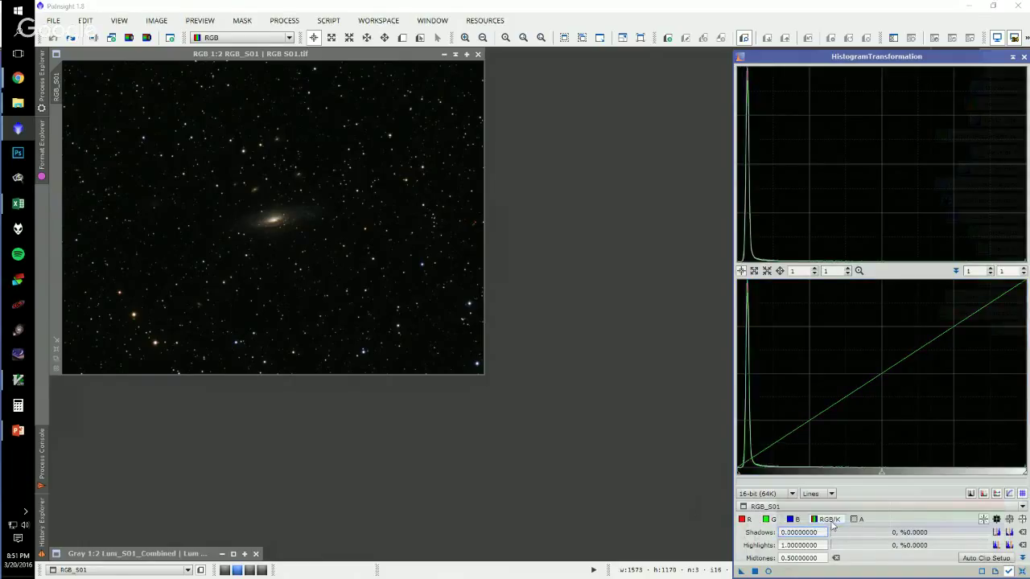
pyautogui.doubleClick(821, 532)
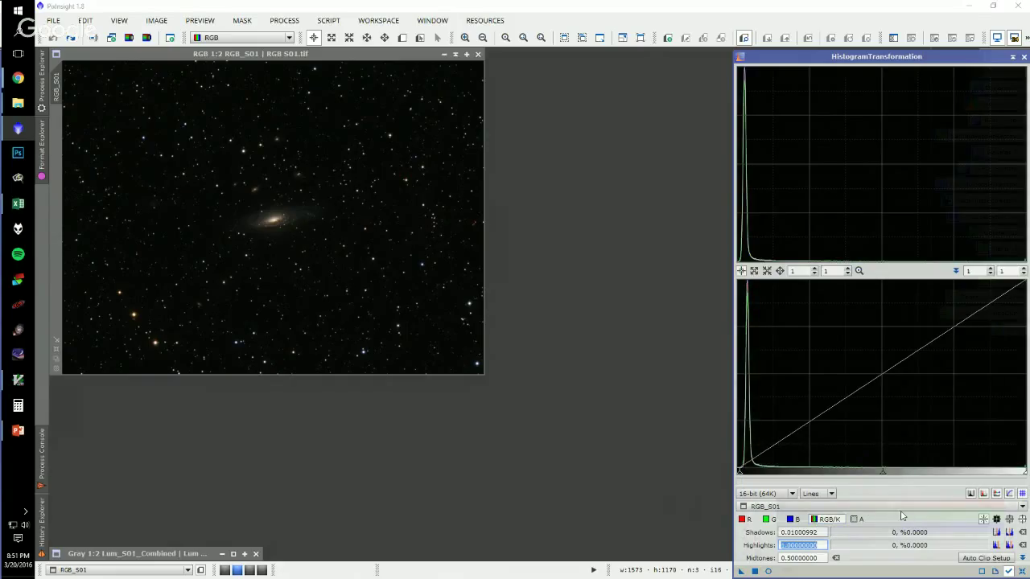
# - Stretch RGB_S01 with midtones at 0.15855306 using live preview, then reset and shade the tool
pyautogui.moveTo(882, 475); pyautogui.dragTo(783, 472)
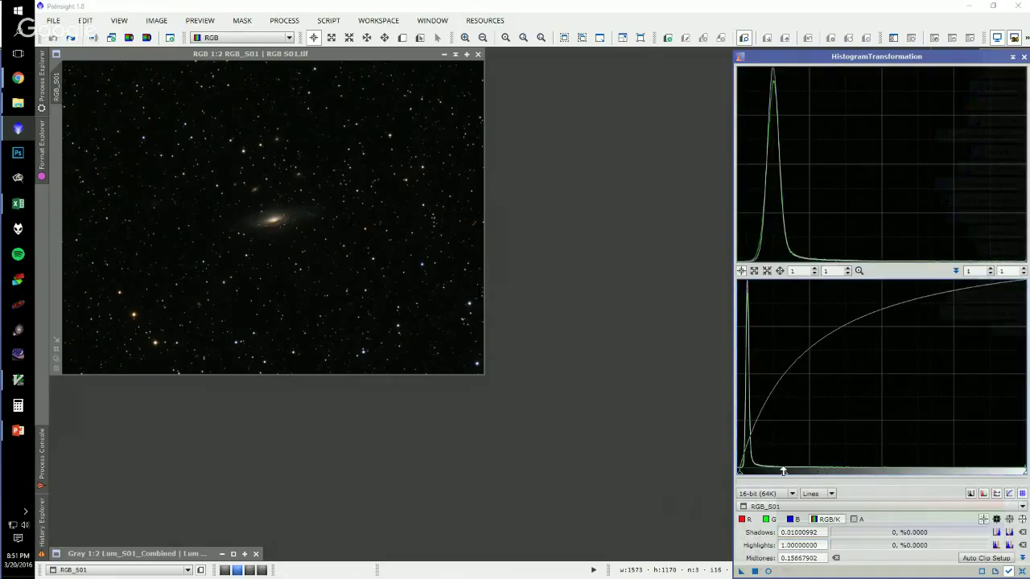
pyautogui.click(767, 571)
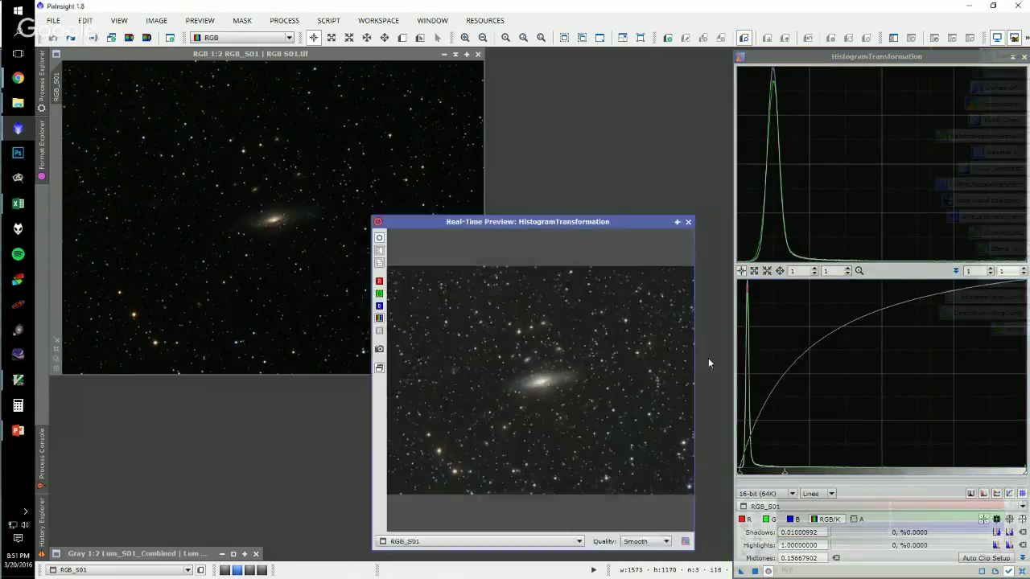
pyautogui.moveTo(783, 477); pyautogui.dragTo(783, 472)
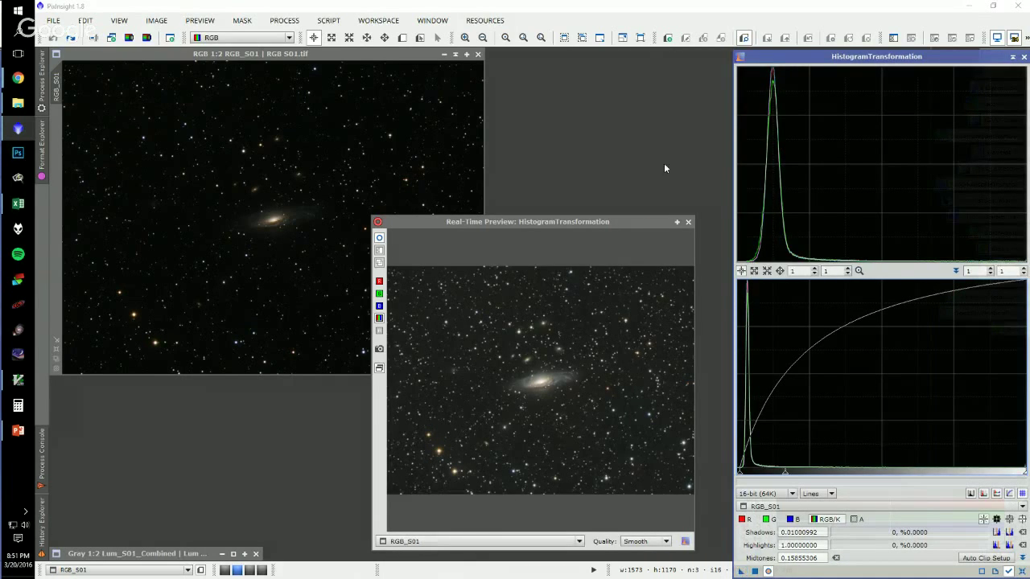
pyautogui.click(688, 223)
pyautogui.moveTo(740, 570); pyautogui.dragTo(301, 232)
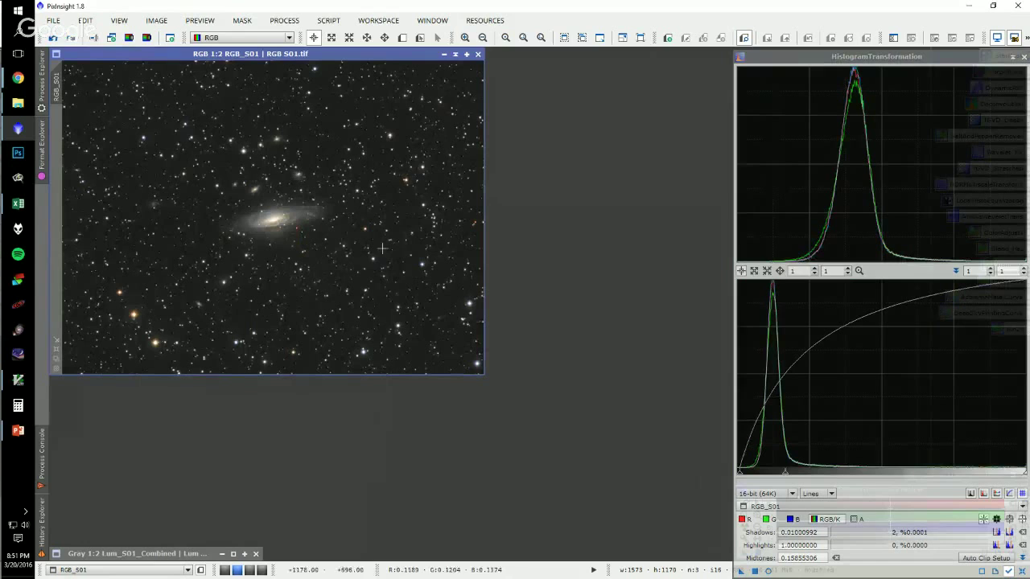
pyautogui.click(1022, 570)
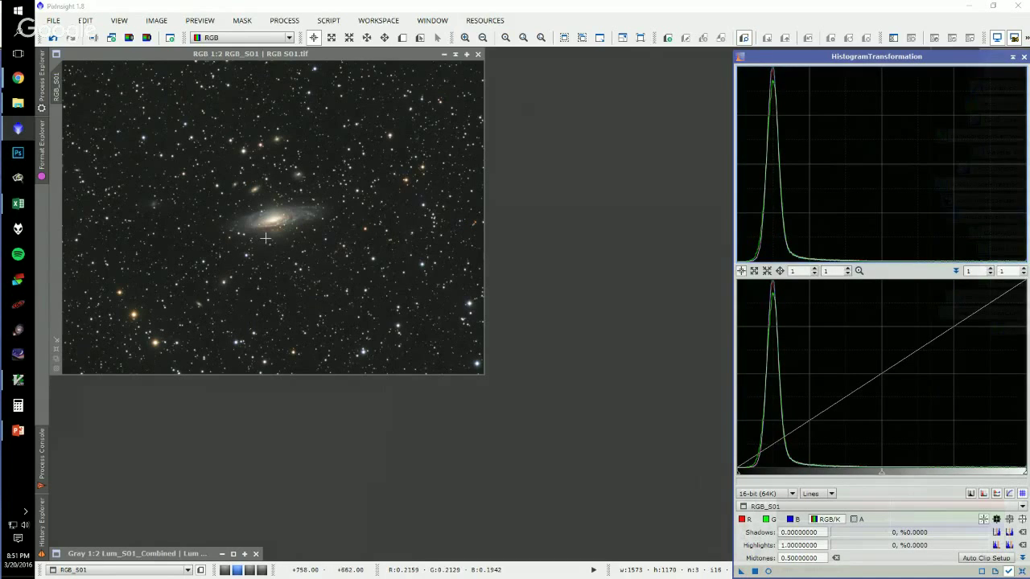
pyautogui.click(1012, 57)
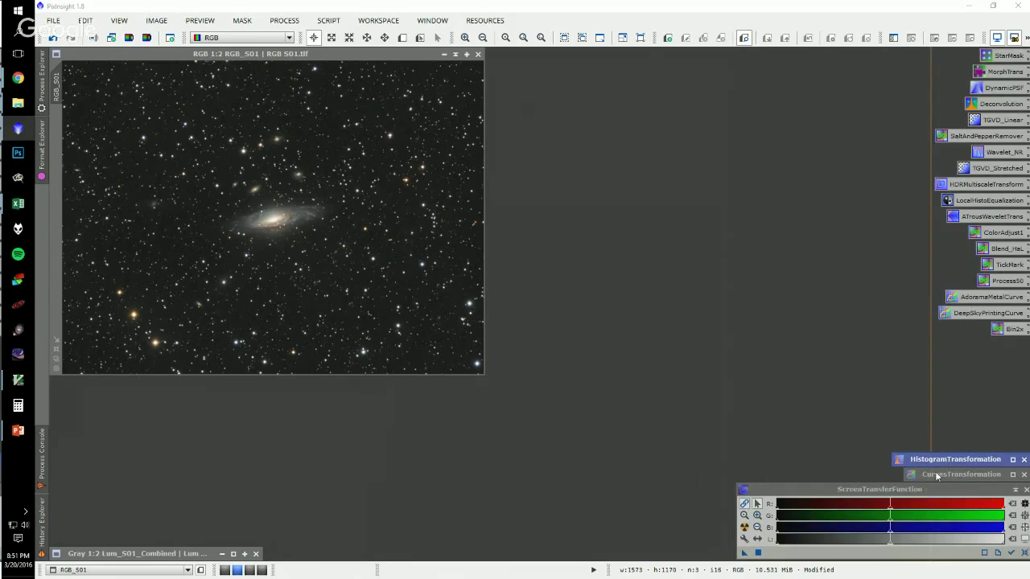
# - Apply a curve with a lowered dark-end point to RGB_S01, then reset and shade CurvesTransformation
pyautogui.doubleClick(936, 475)
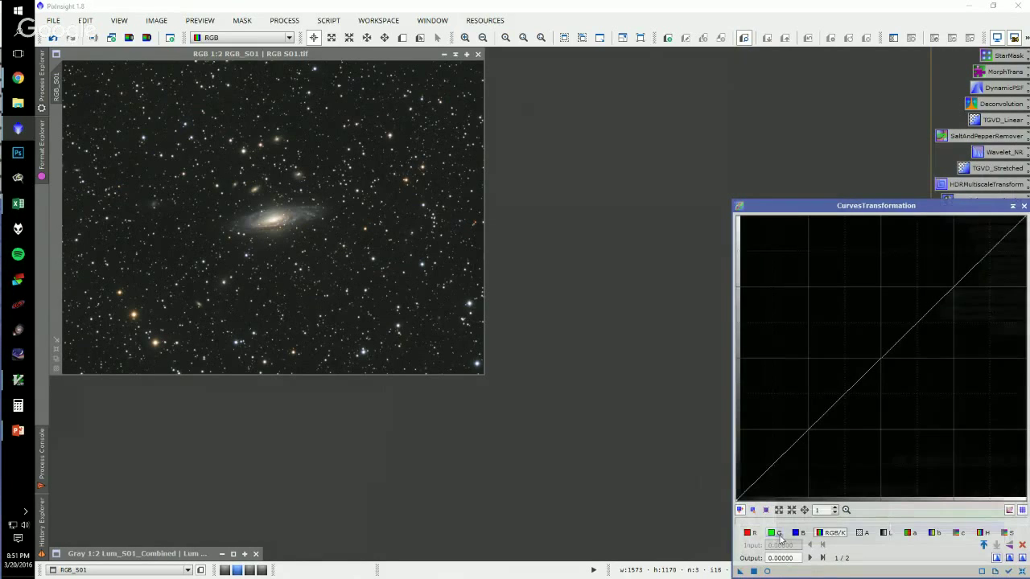
pyautogui.click(767, 572)
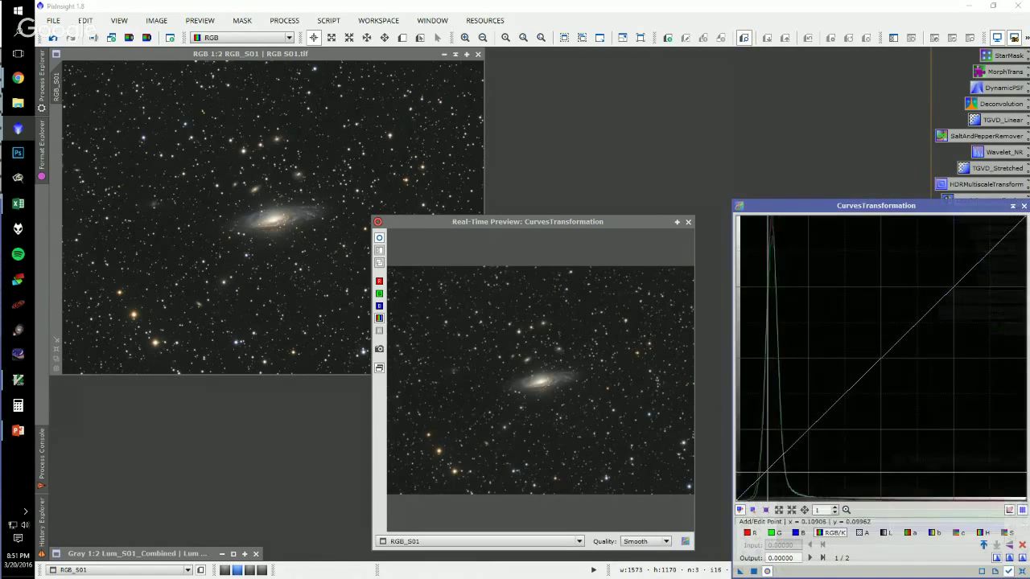
pyautogui.click(757, 480)
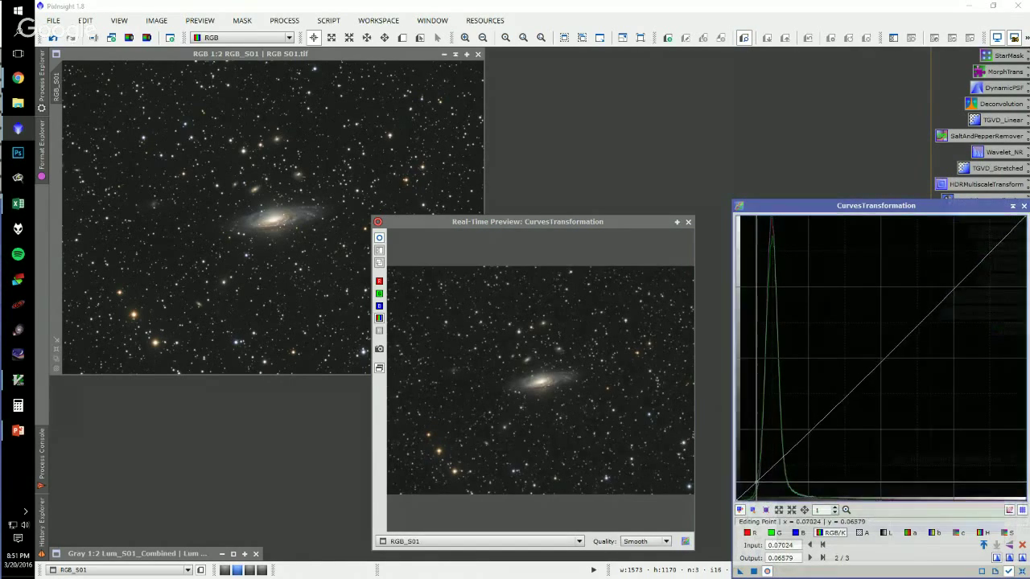
pyautogui.moveTo(757, 480); pyautogui.dragTo(785, 452)
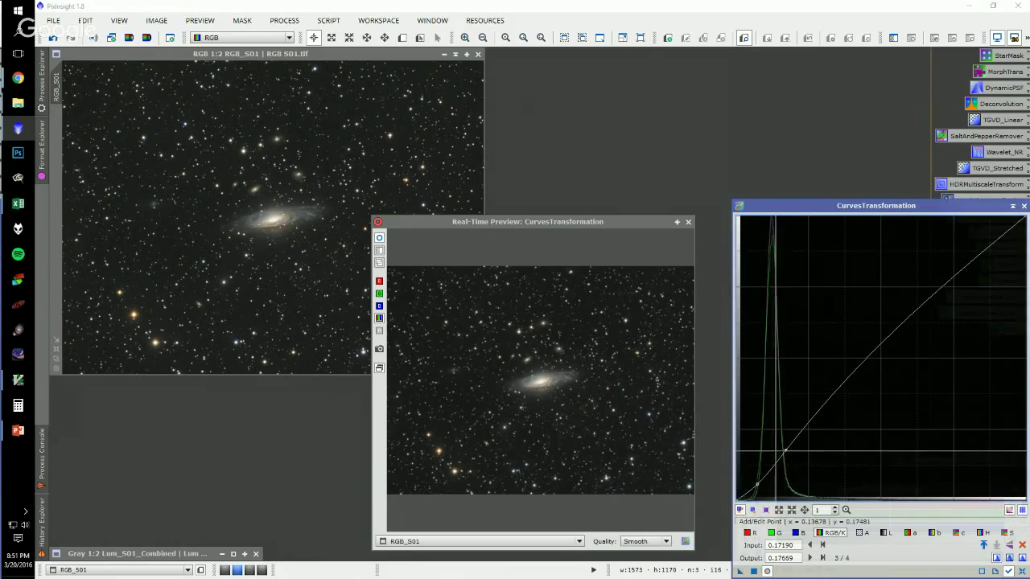
pyautogui.click(687, 222)
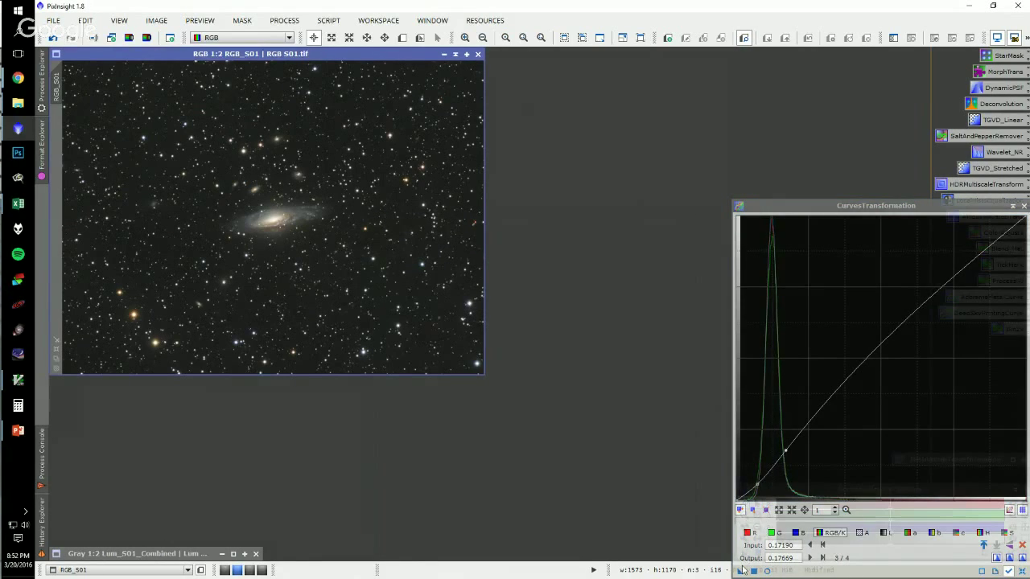
pyautogui.moveTo(740, 572); pyautogui.dragTo(296, 234)
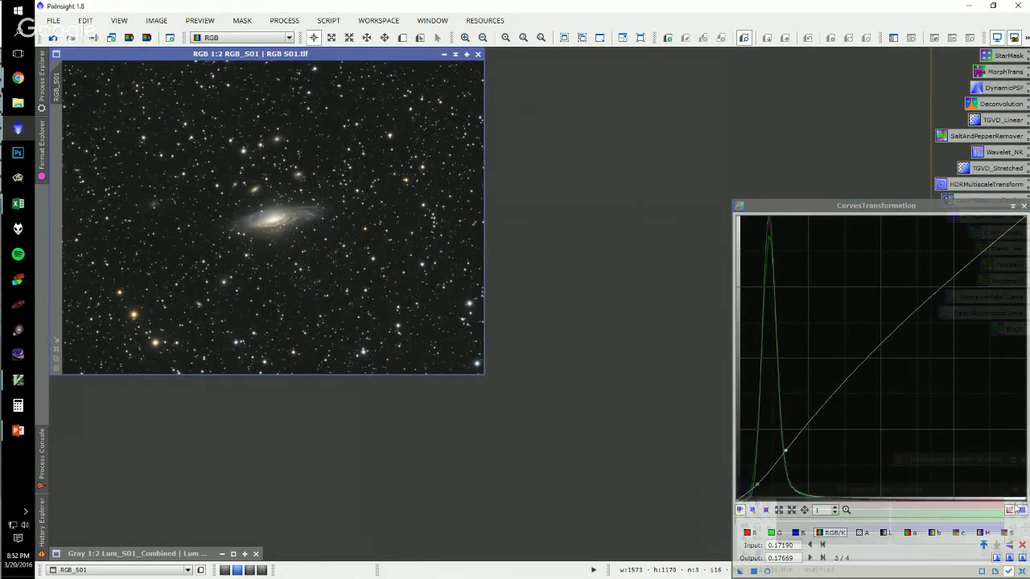
pyautogui.click(1020, 569)
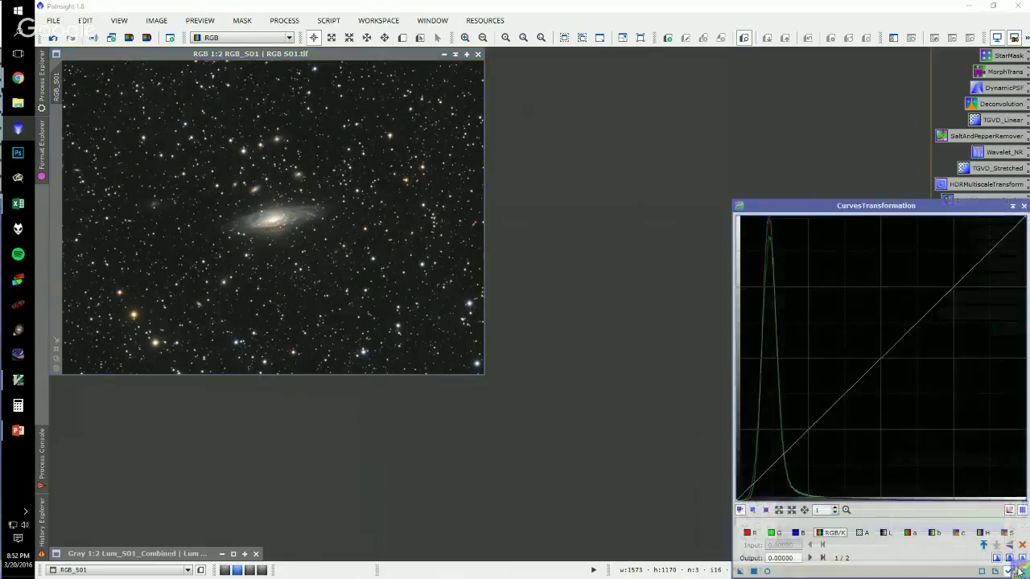
pyautogui.click(1013, 207)
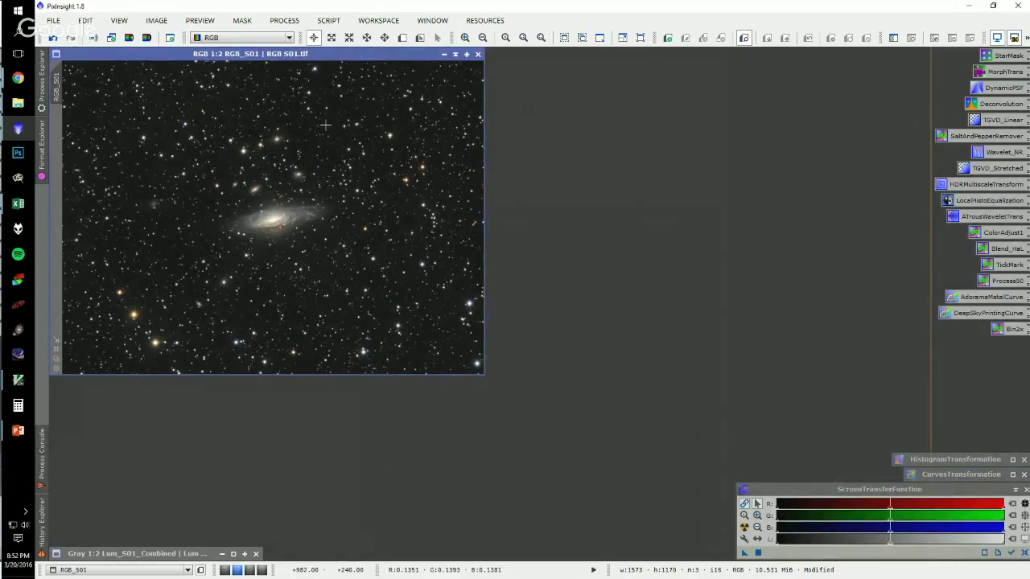
# - Shade RGB_S01 into a bar at the bottom-left and minimize PixInsight
pyautogui.scroll(2, 264, 218)
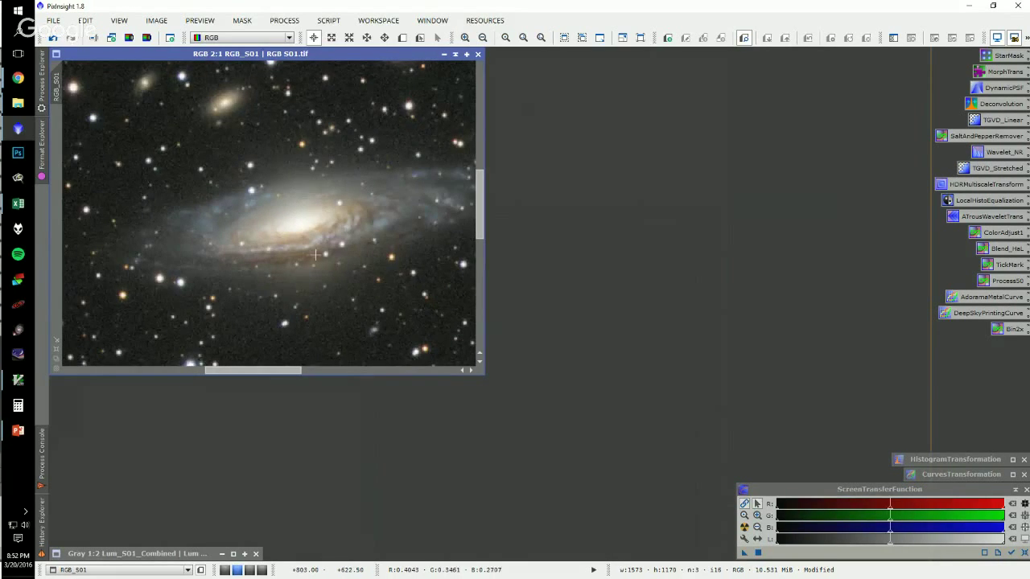
pyautogui.scroll(-2, 260, 241)
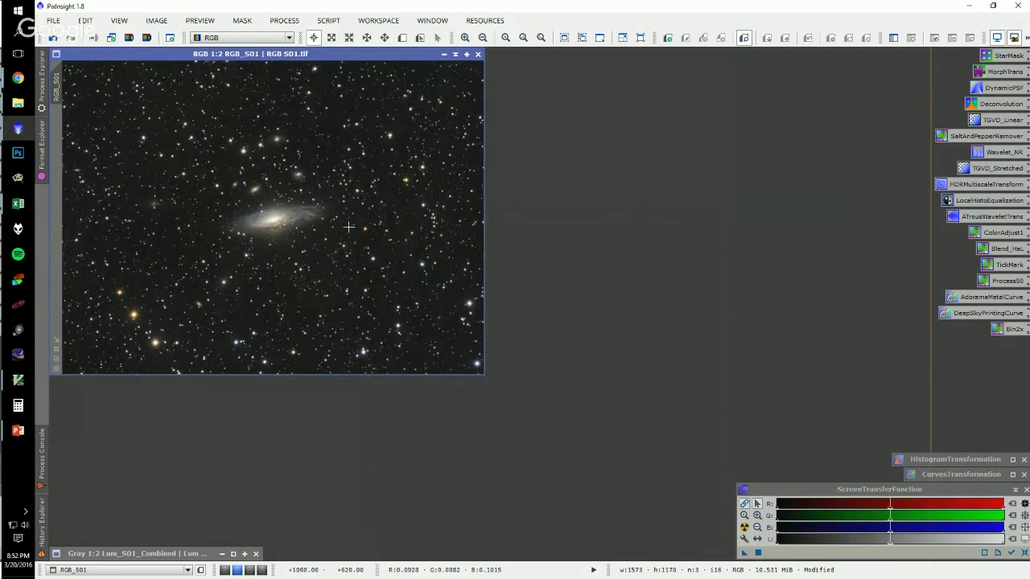
pyautogui.click(455, 54)
pyautogui.moveTo(273, 212)
pyautogui.mouseDown()
pyautogui.moveTo(231, 534)
pyautogui.moveTo(151, 540)
pyautogui.mouseUp()
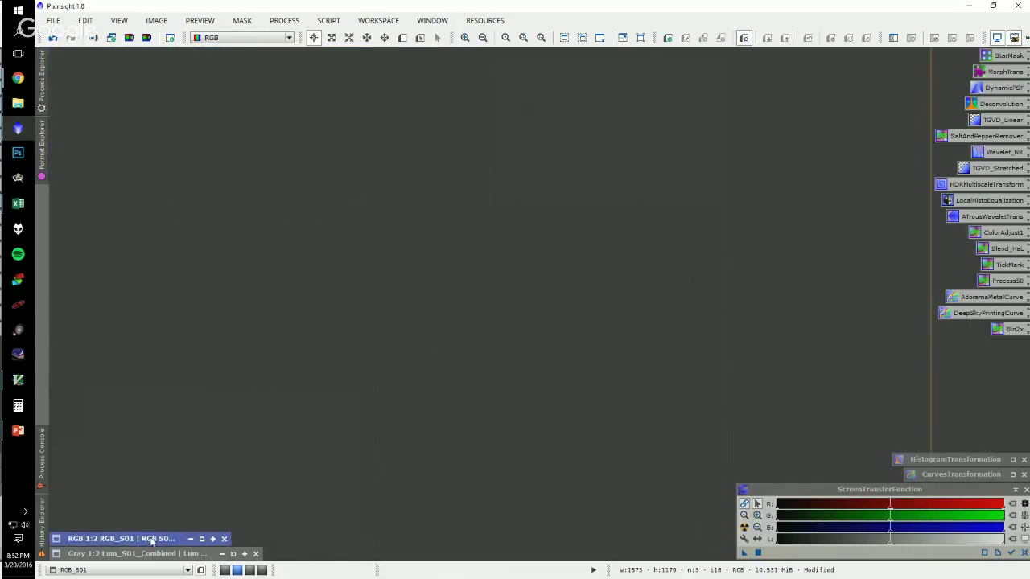
pyautogui.click(969, 7)
pyautogui.moveTo(572, 192)
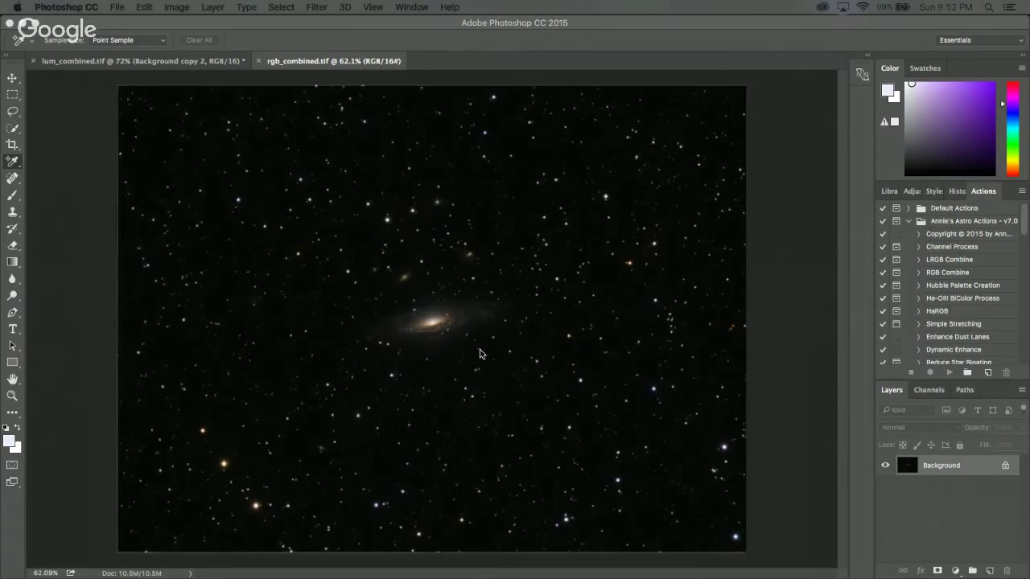
pyautogui.scroll(3, 480, 349)
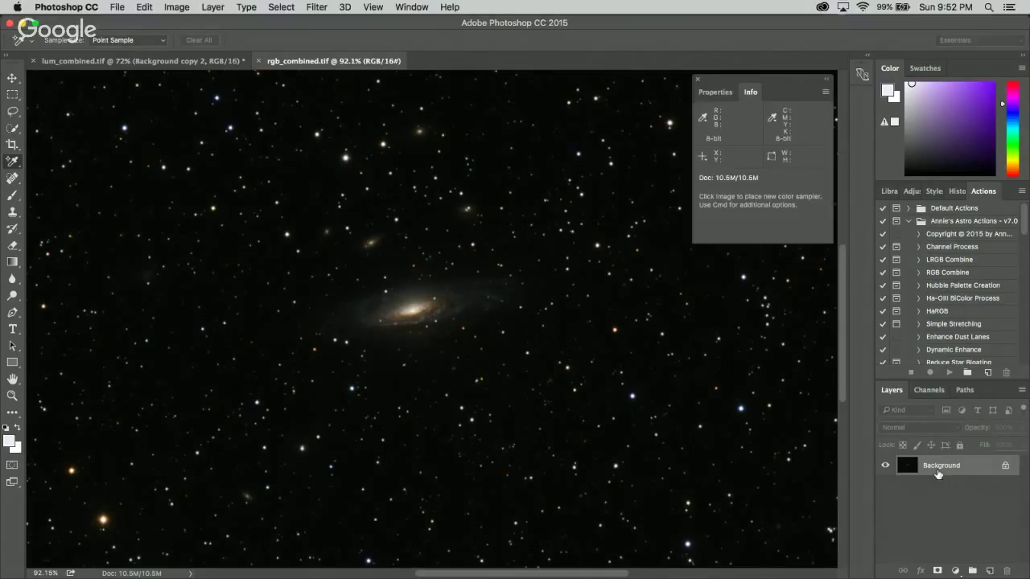
pyautogui.moveTo(936, 469); pyautogui.dragTo(989, 570)
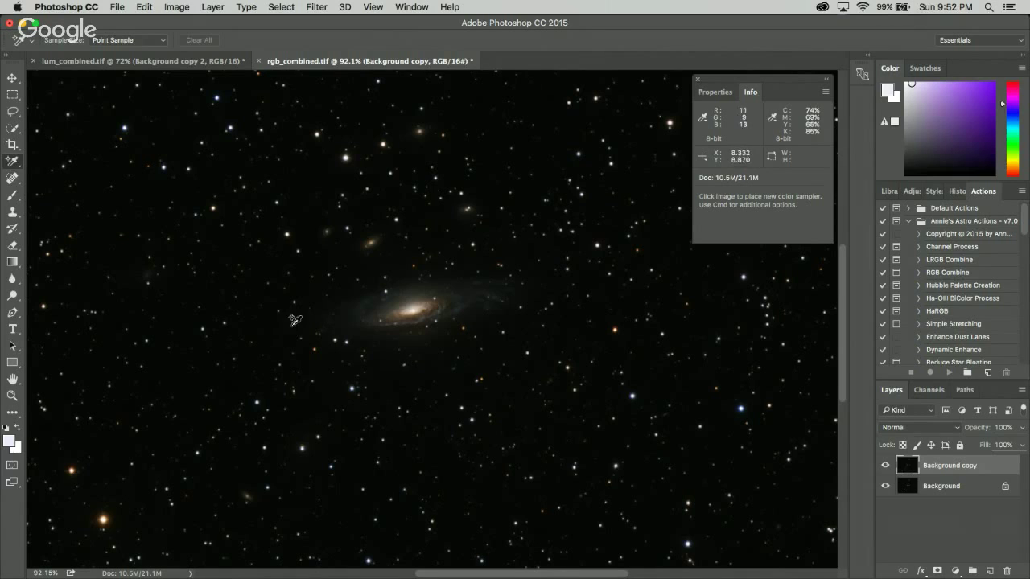
pyautogui.scroll(-2, 338, 348)
pyautogui.scroll(-3, 338, 348)
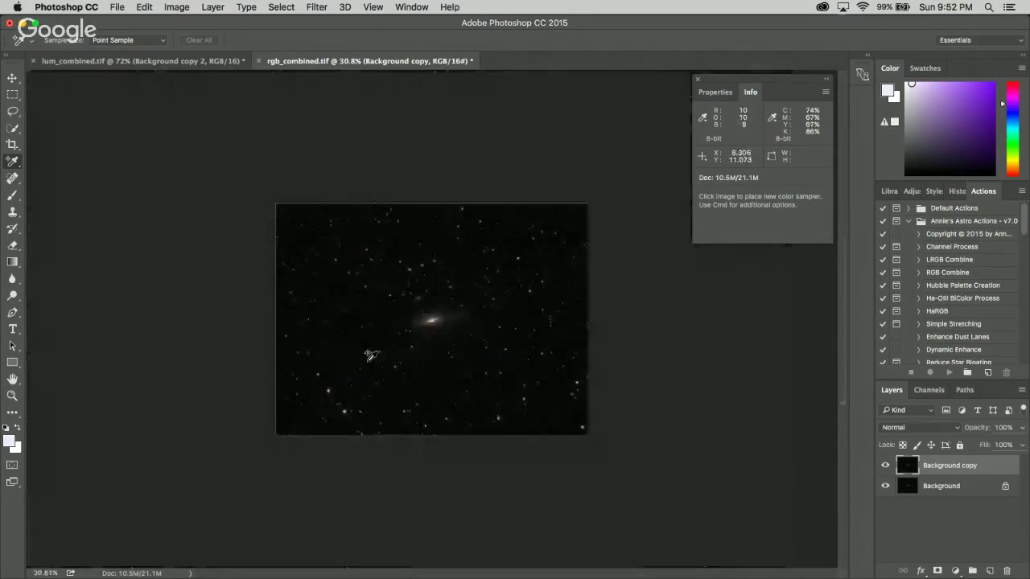
pyautogui.scroll(2, 432, 346)
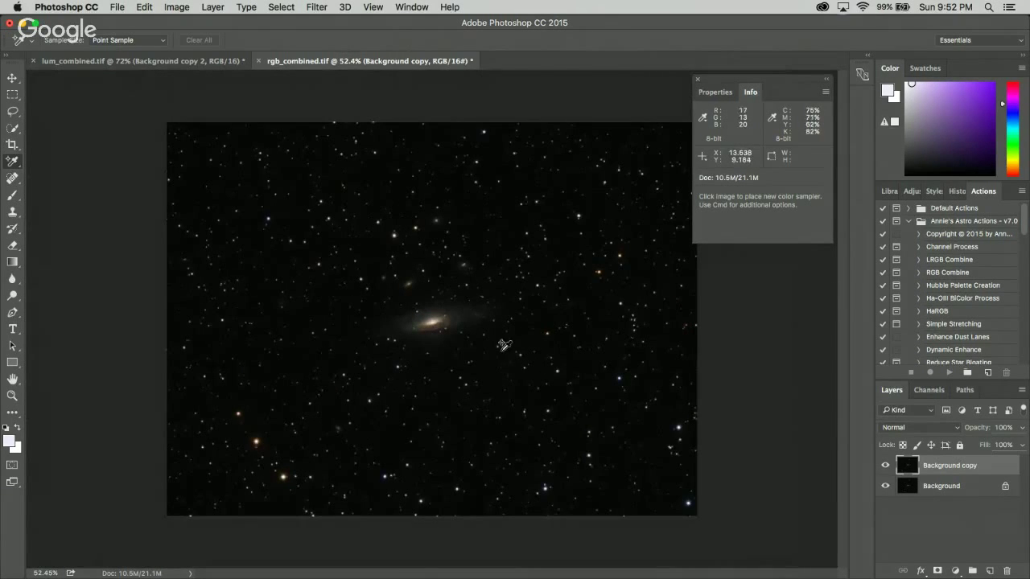
pyautogui.scroll(2, 515, 350)
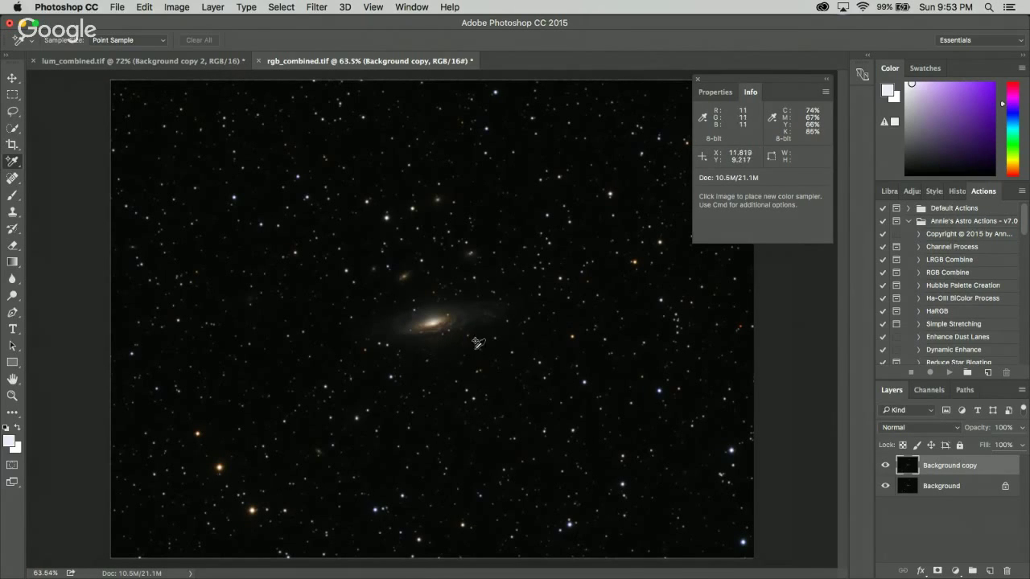
pyautogui.scroll(1, 475, 323)
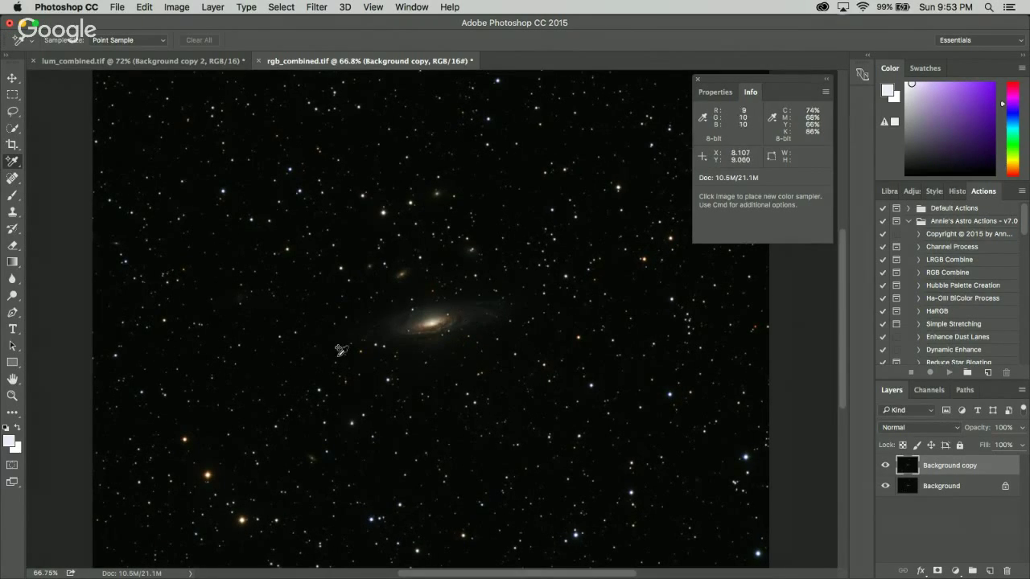
pyautogui.scroll(1, 440, 341)
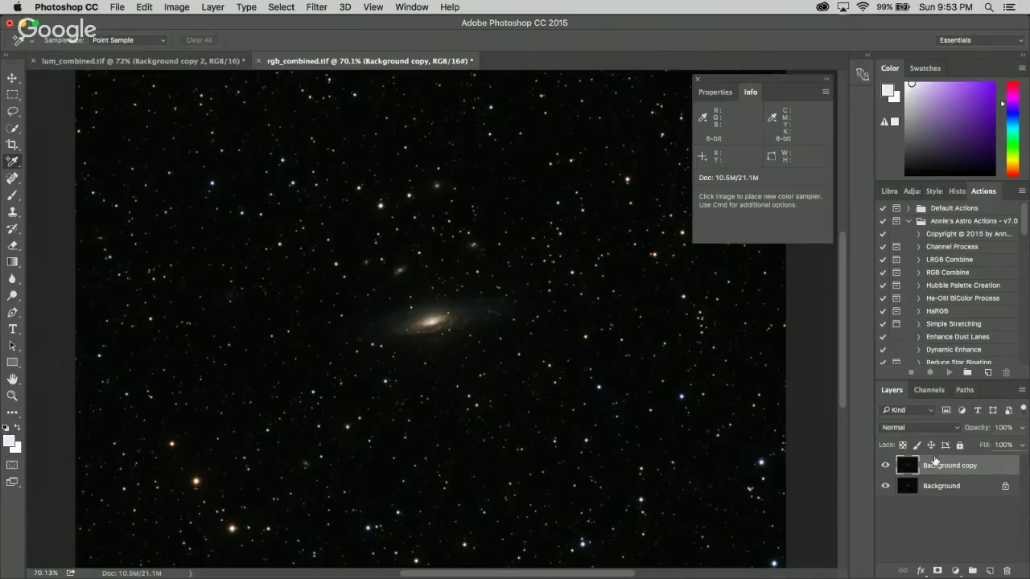
# - Apply Match Color at Color Intensity 175 to Background copy and toggle the layer to compare
pyautogui.click(174, 5)
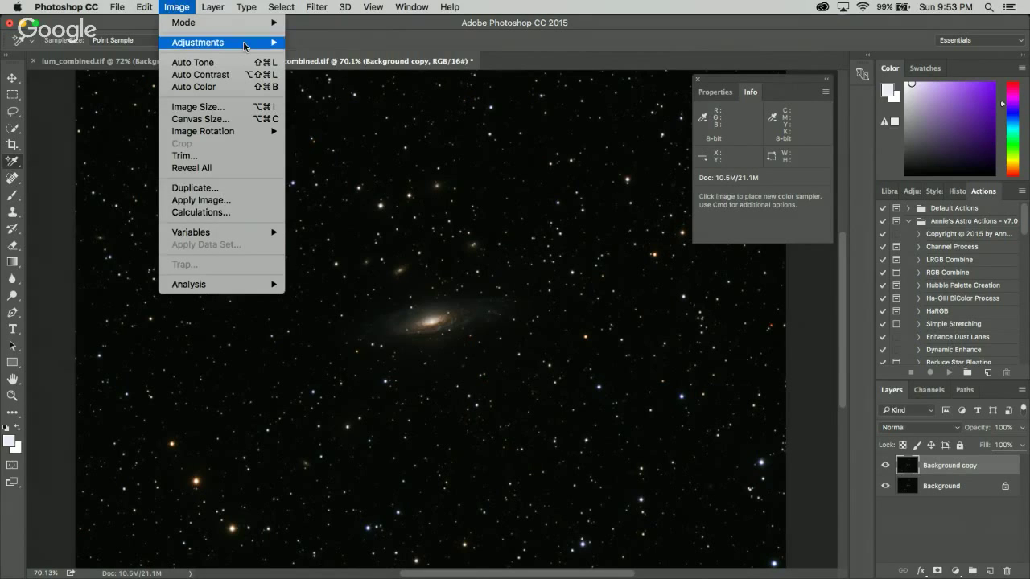
pyautogui.moveTo(245, 46)
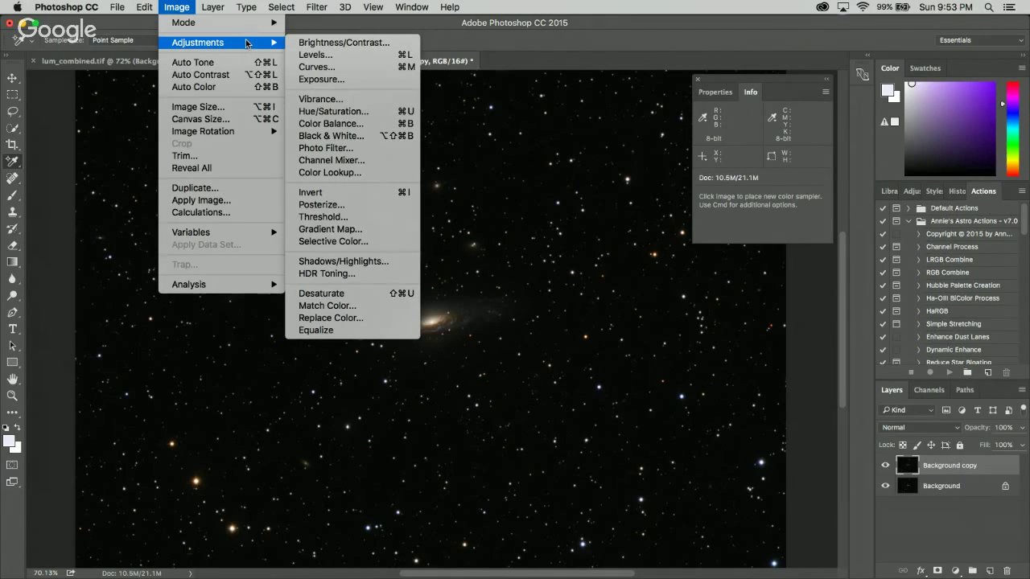
pyautogui.click(348, 306)
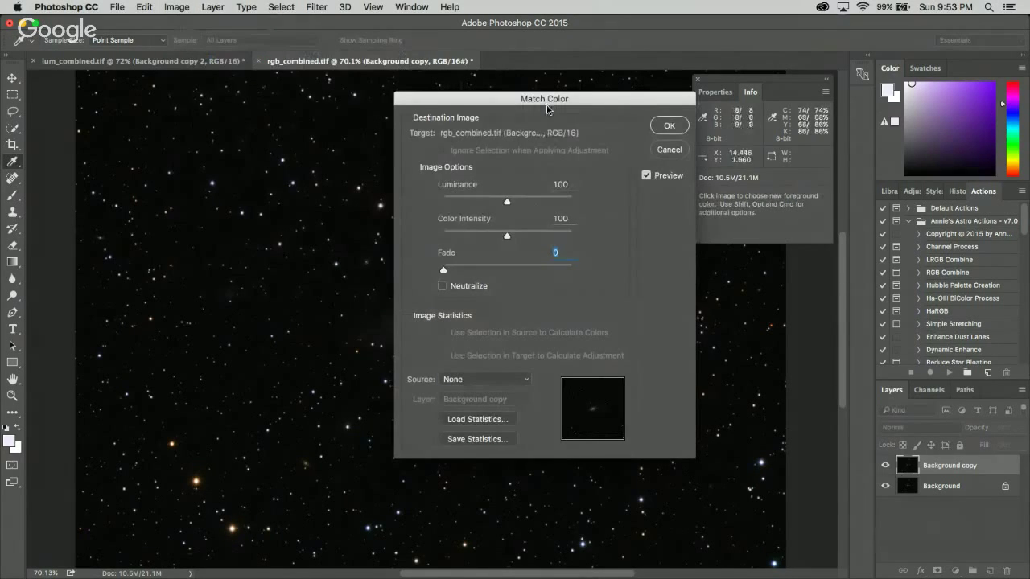
pyautogui.moveTo(526, 98); pyautogui.dragTo(563, 95)
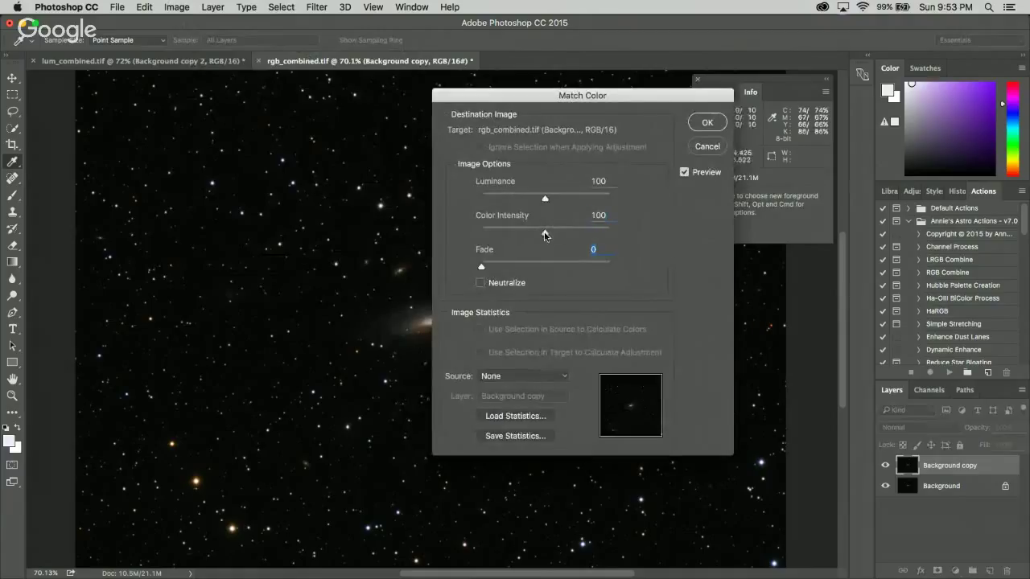
pyautogui.moveTo(545, 235); pyautogui.dragTo(594, 234)
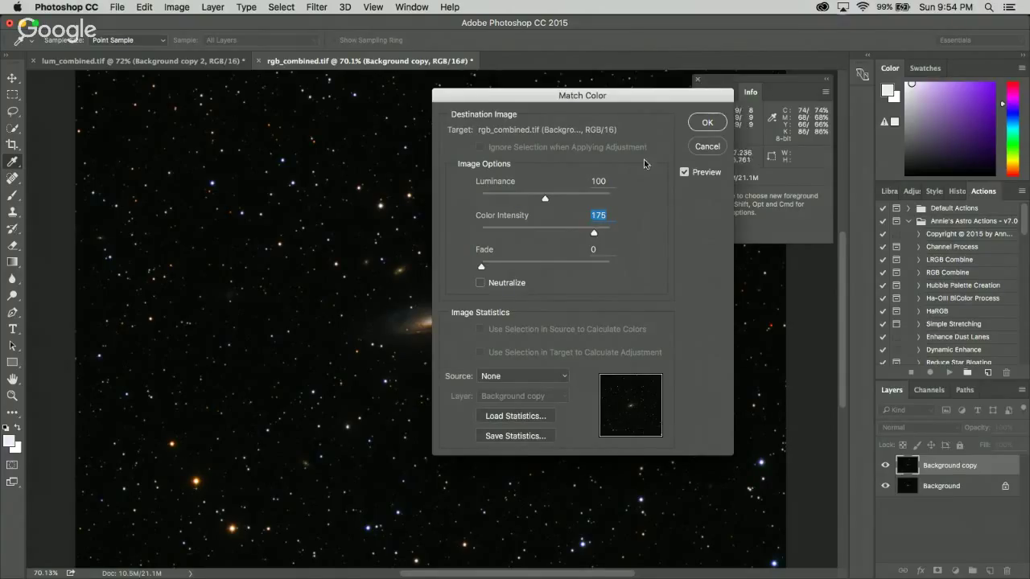
pyautogui.click(699, 126)
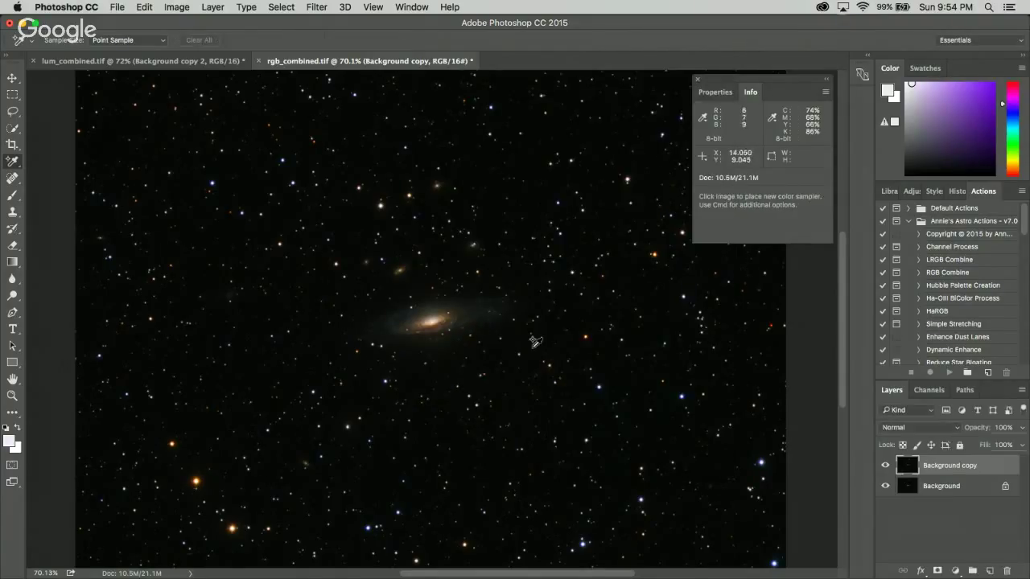
pyautogui.scroll(5, 536, 287)
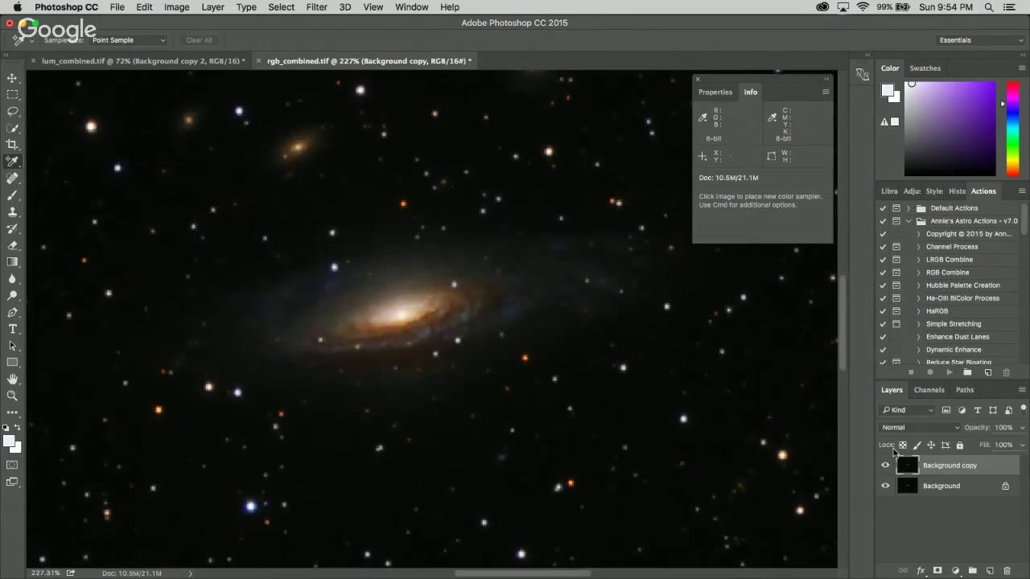
pyautogui.click(885, 465)
pyautogui.scroll(-1, 571, 355)
pyautogui.scroll(-4, 571, 356)
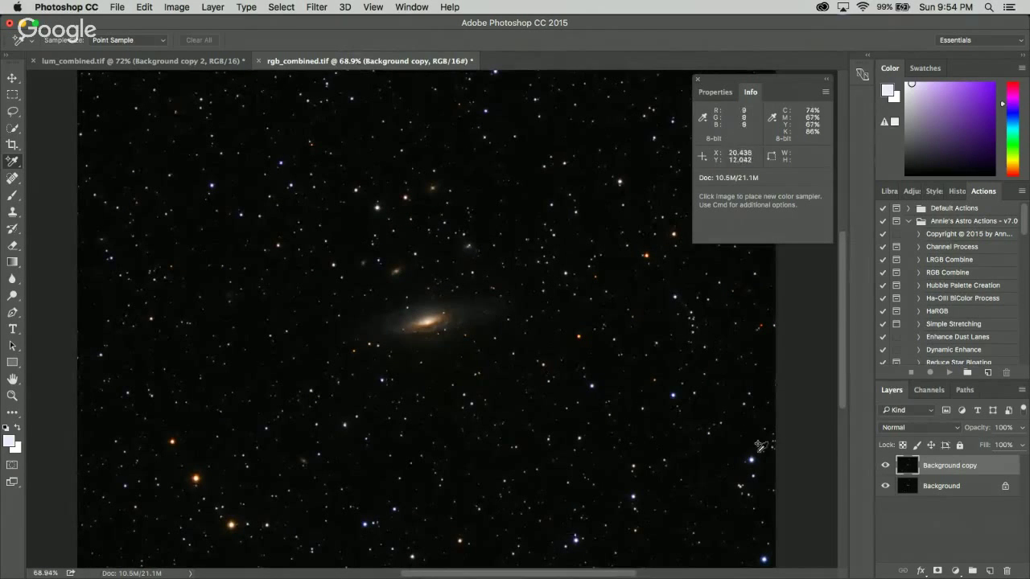
# - Select the whole canvas and copy a merged image of all layers
pyautogui.click(281, 7)
pyautogui.click(280, 23)
pyautogui.click(144, 6)
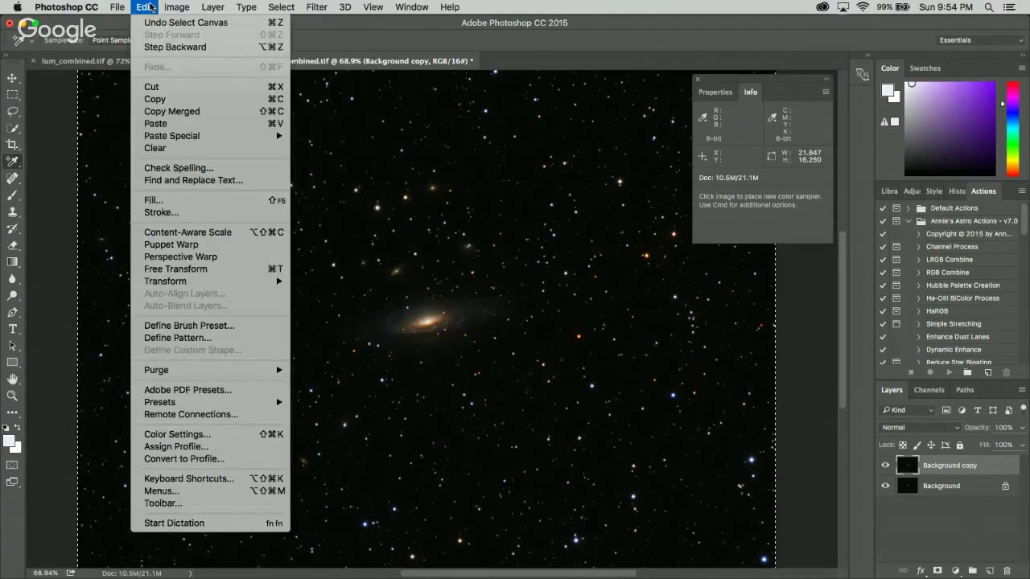
pyautogui.click(184, 114)
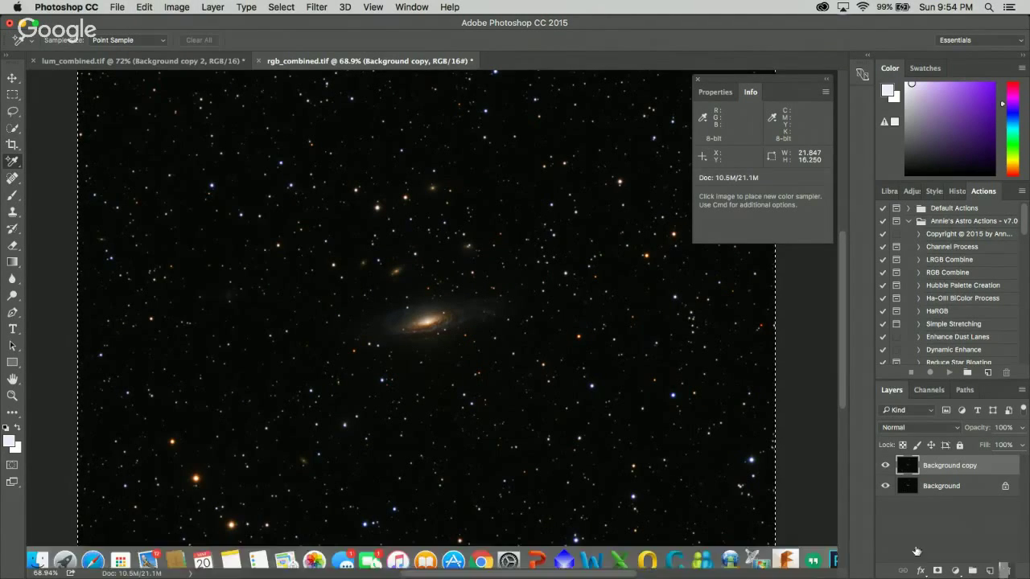
# - Add a layer mask to Background copy and paste the merged copy into it
pyautogui.click(959, 522)
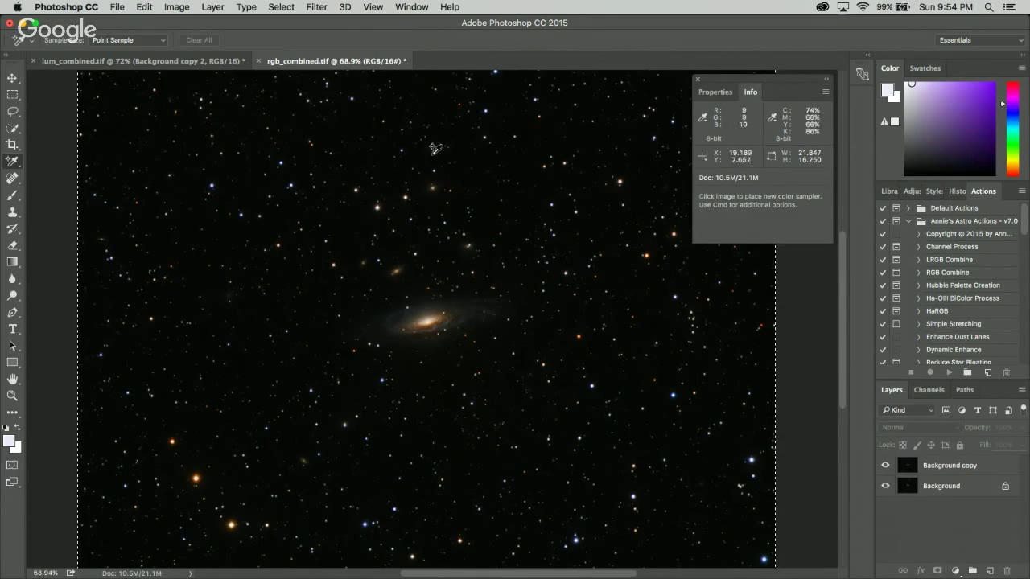
pyautogui.click(954, 467)
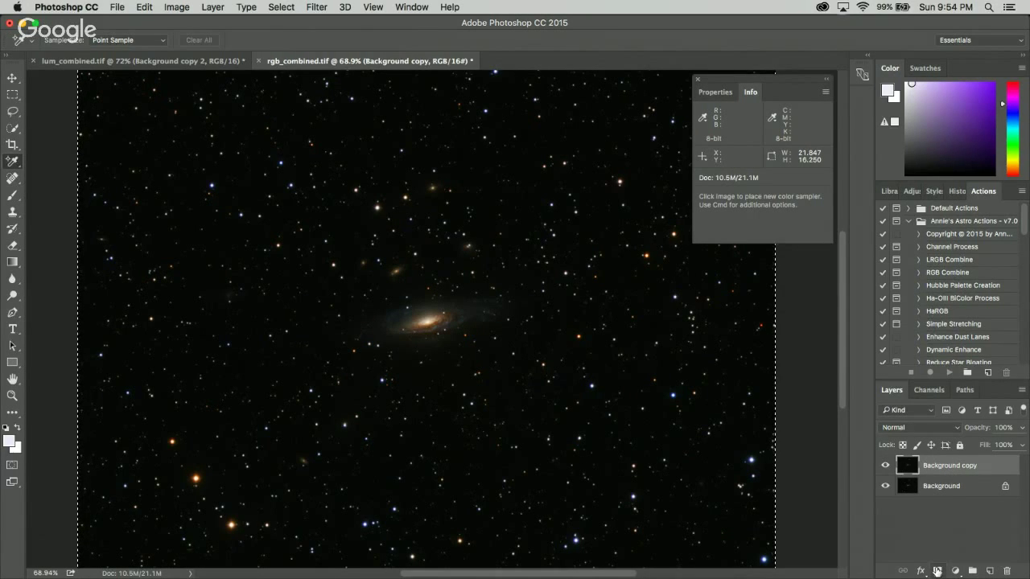
pyautogui.click(937, 571)
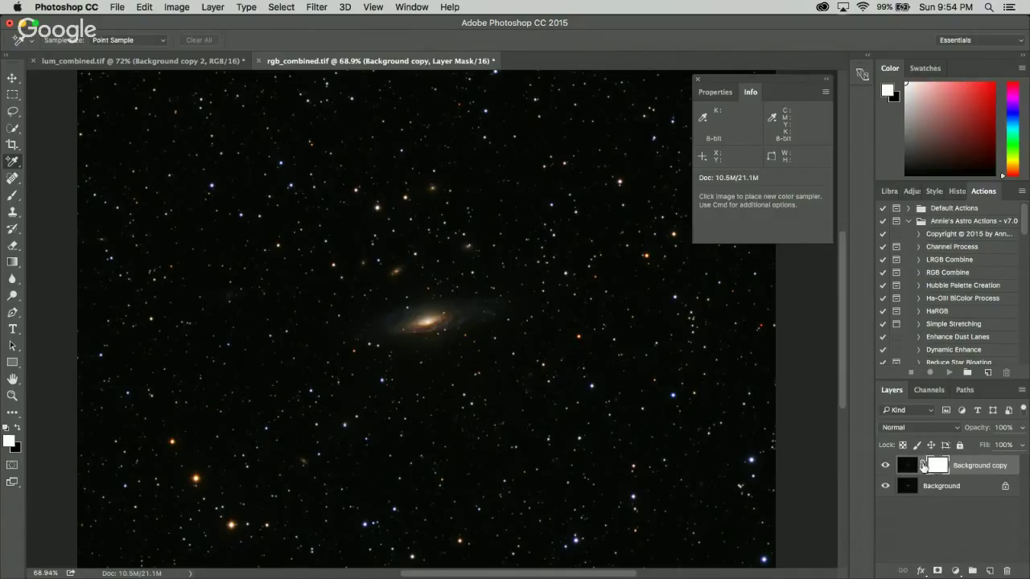
pyautogui.keyDown('alt'); pyautogui.click(946, 470); pyautogui.keyUp('alt')
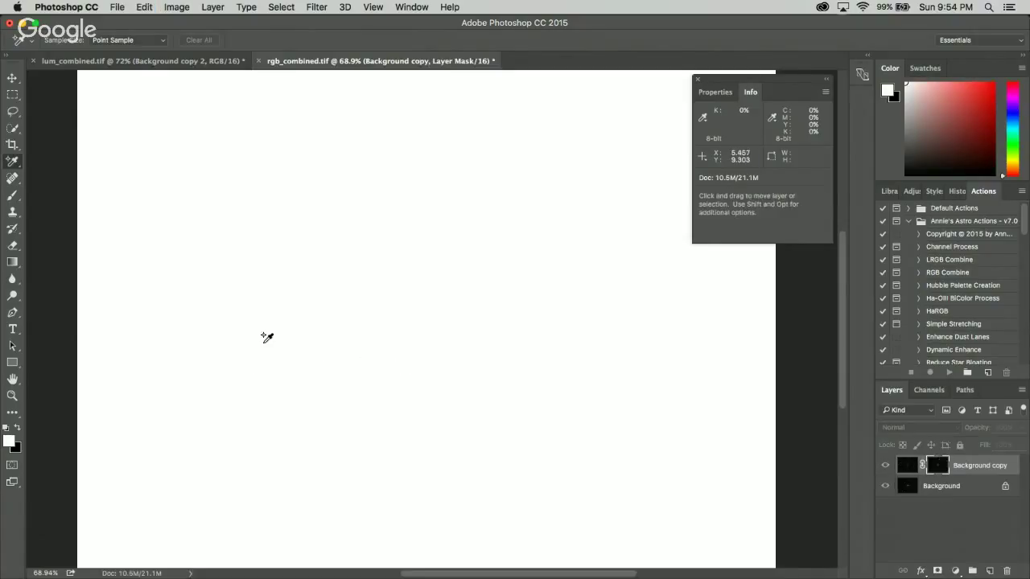
pyautogui.press('super+2')
pyautogui.scroll(5, 465, 324)
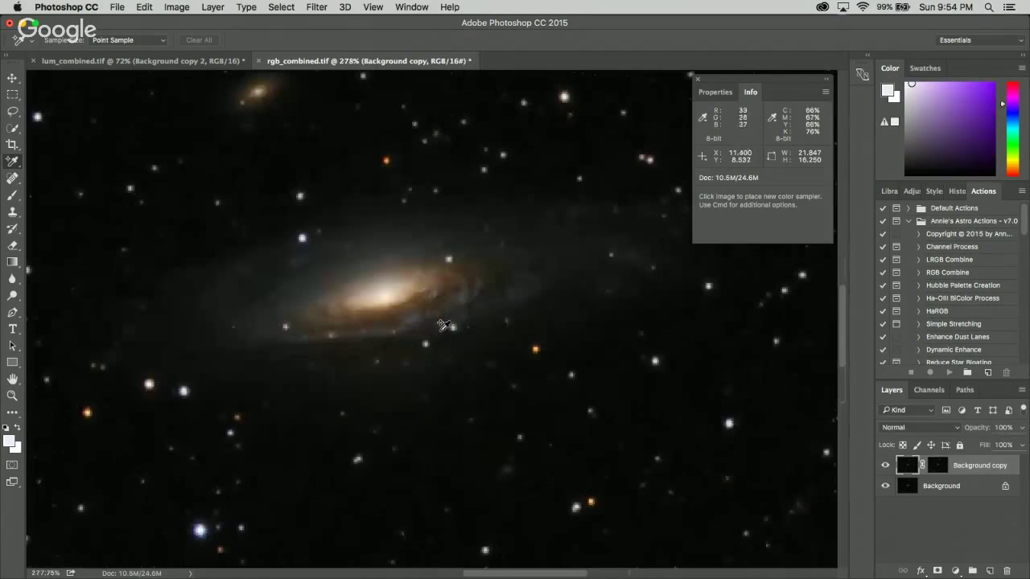
pyautogui.rightClick(940, 470)
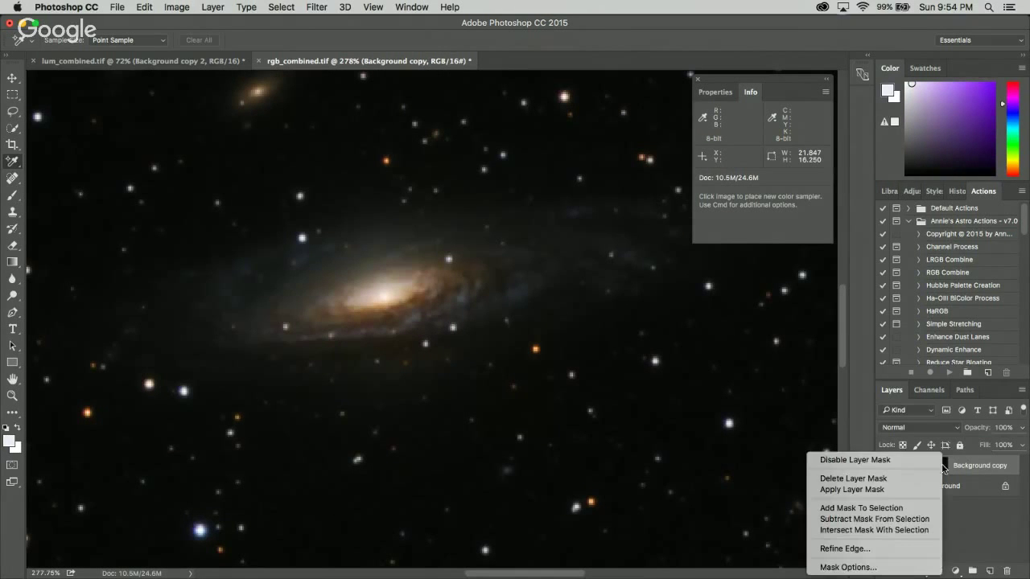
pyautogui.click(888, 462)
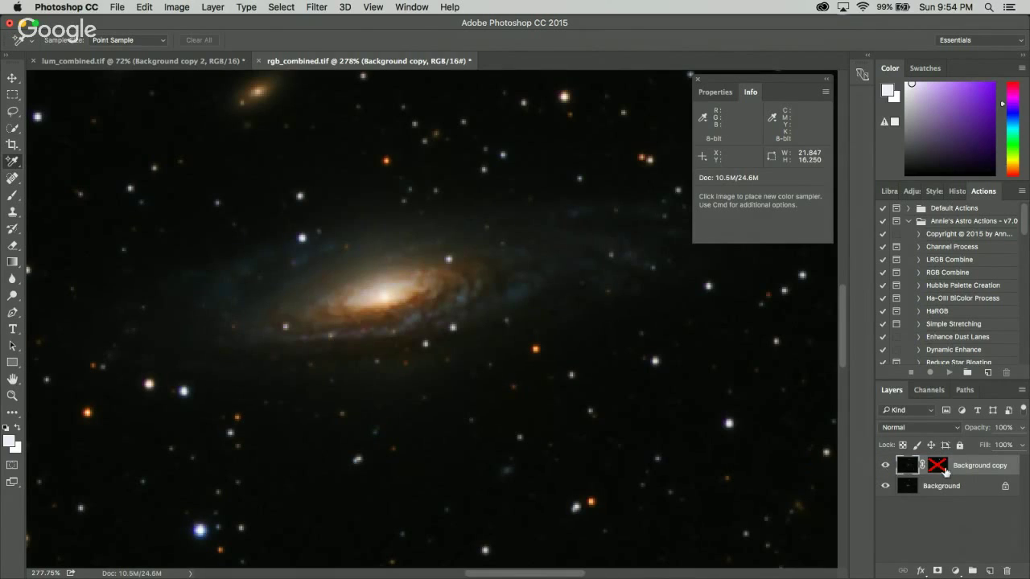
pyautogui.click(940, 469)
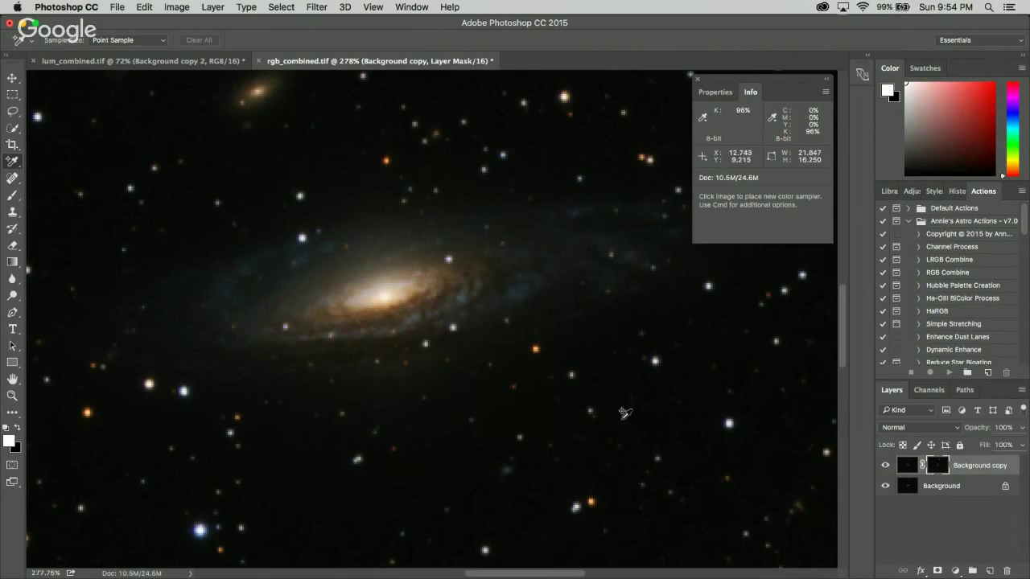
pyautogui.scroll(-3, 587, 410)
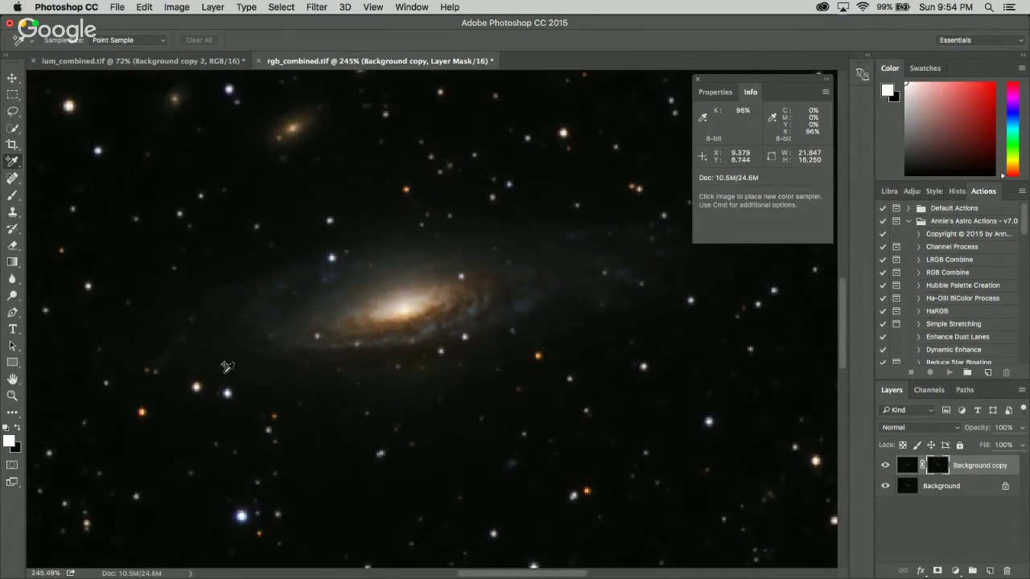
pyautogui.scroll(-1, 550, 468)
pyautogui.scroll(-6, 551, 469)
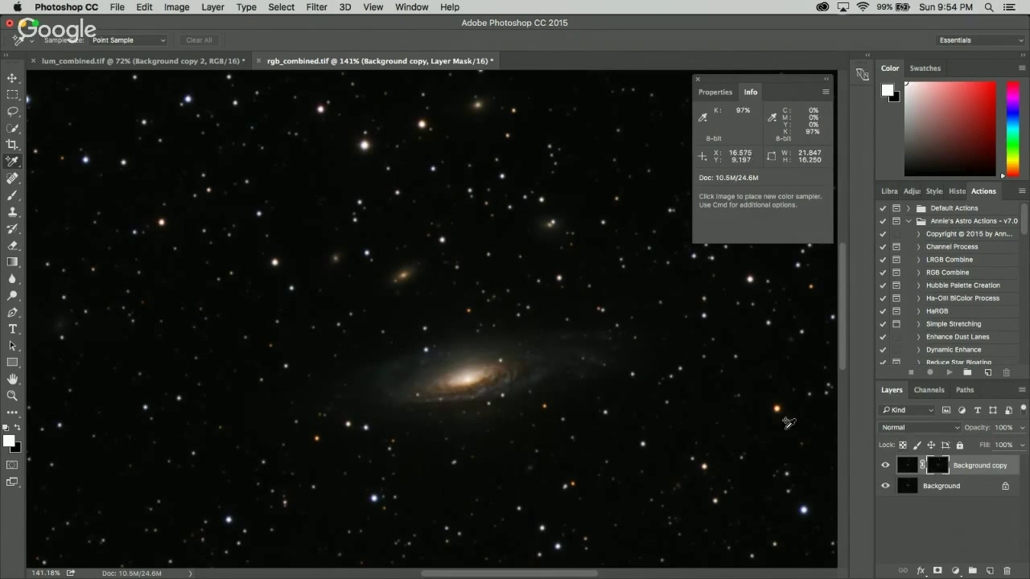
pyautogui.scroll(-4, 616, 369)
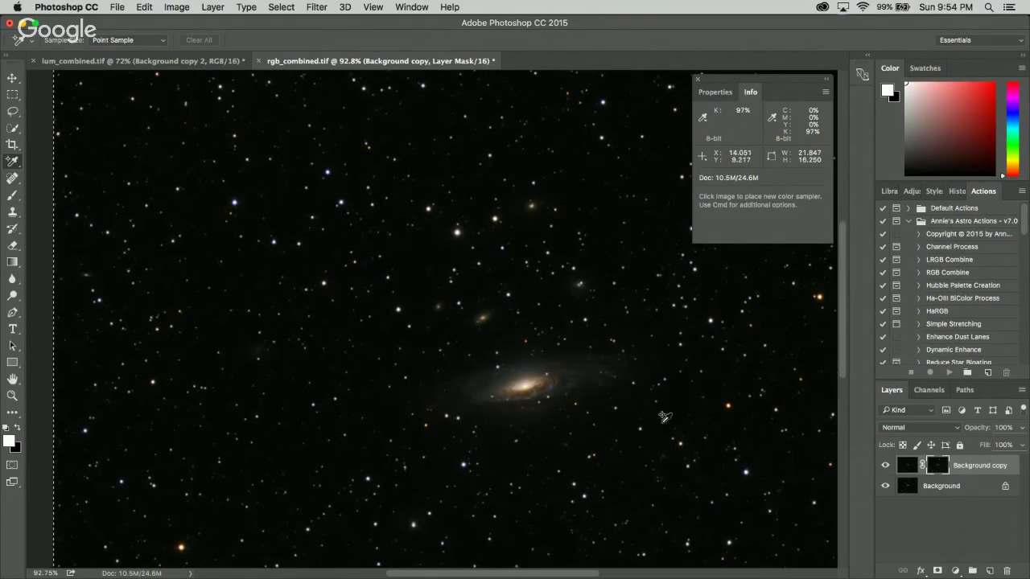
pyautogui.click(280, 7)
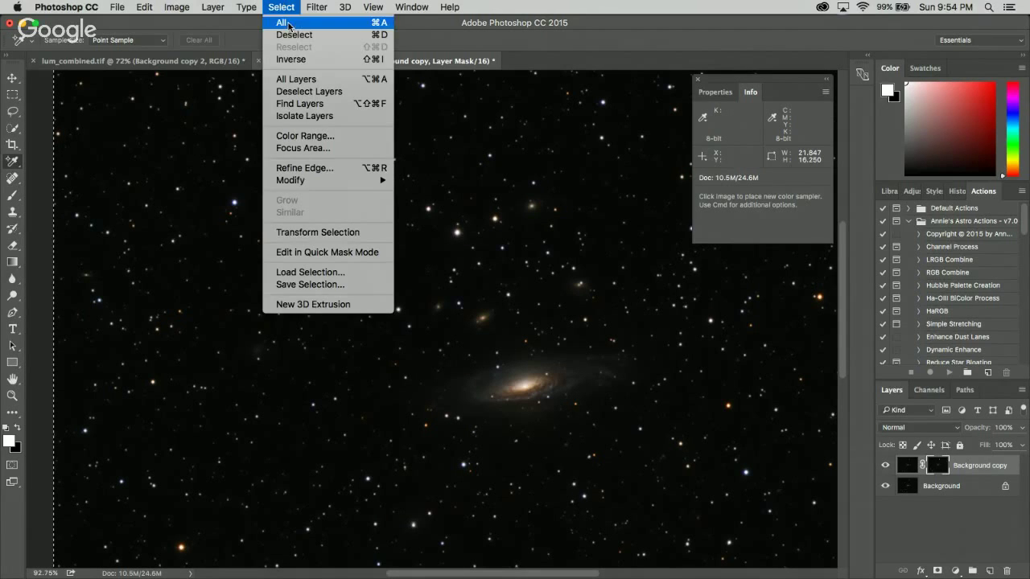
# - Paste a merged copy as Layer 1 and brighten its midtones to 1.23 with Levels
pyautogui.click(281, 23)
pyautogui.click(144, 7)
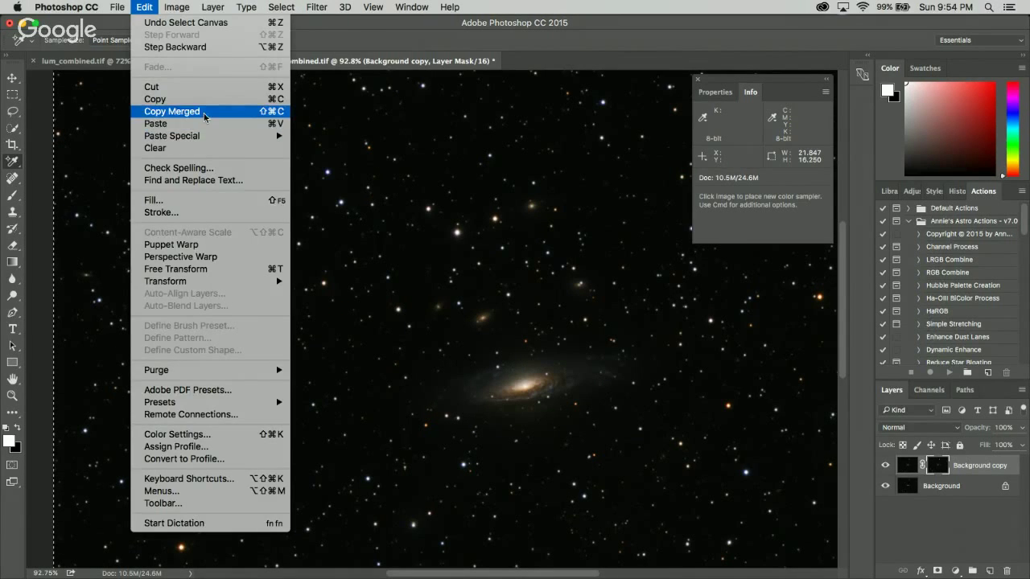
pyautogui.click(203, 113)
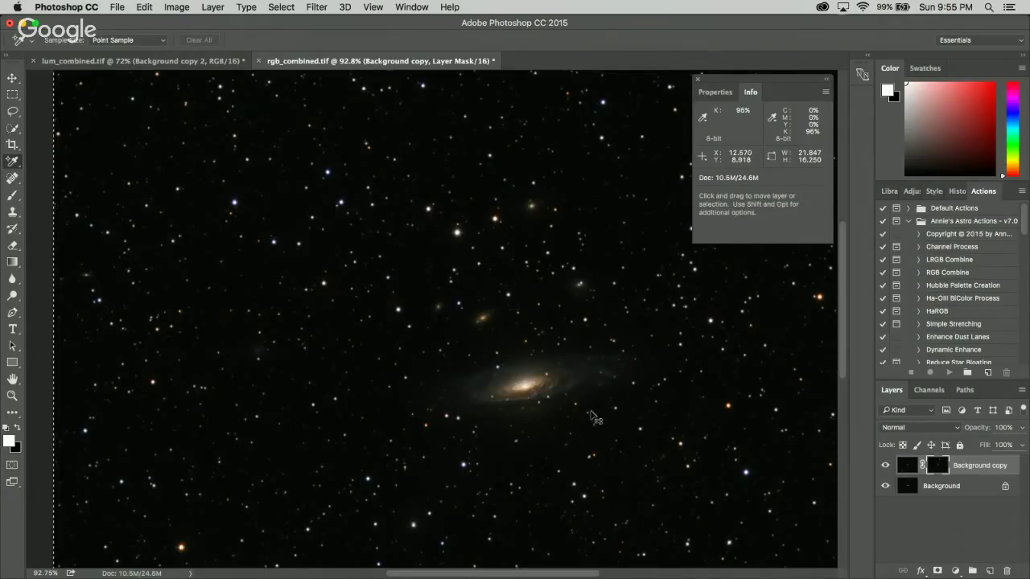
pyautogui.press('super+v')
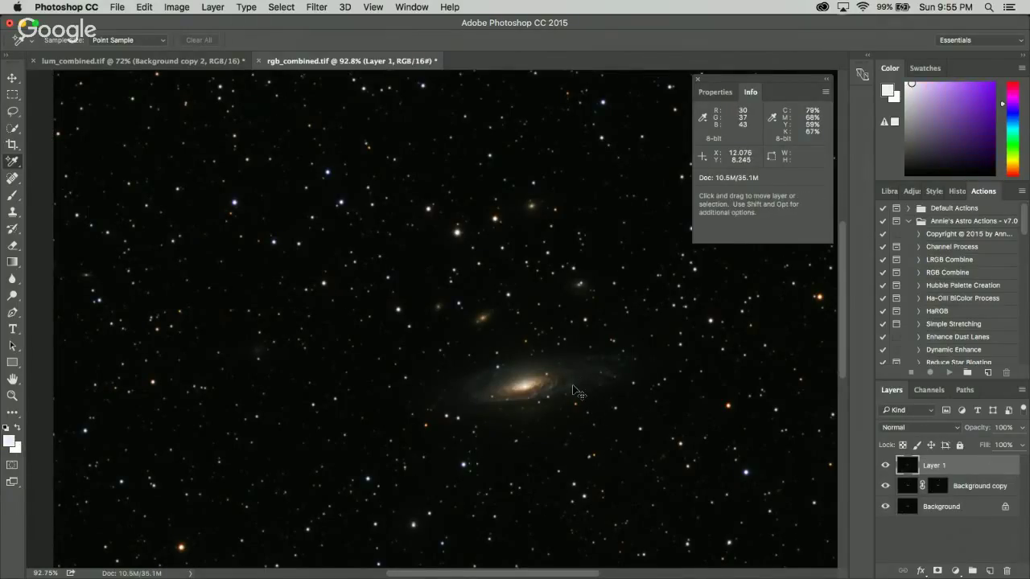
pyautogui.press('super+l')
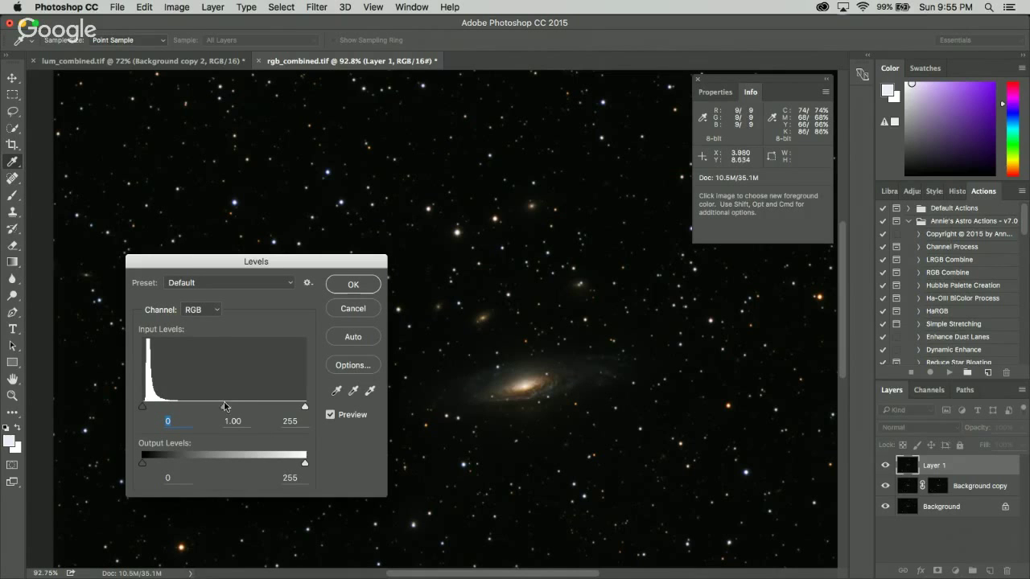
pyautogui.moveTo(225, 407); pyautogui.dragTo(209, 410)
pyautogui.click(355, 286)
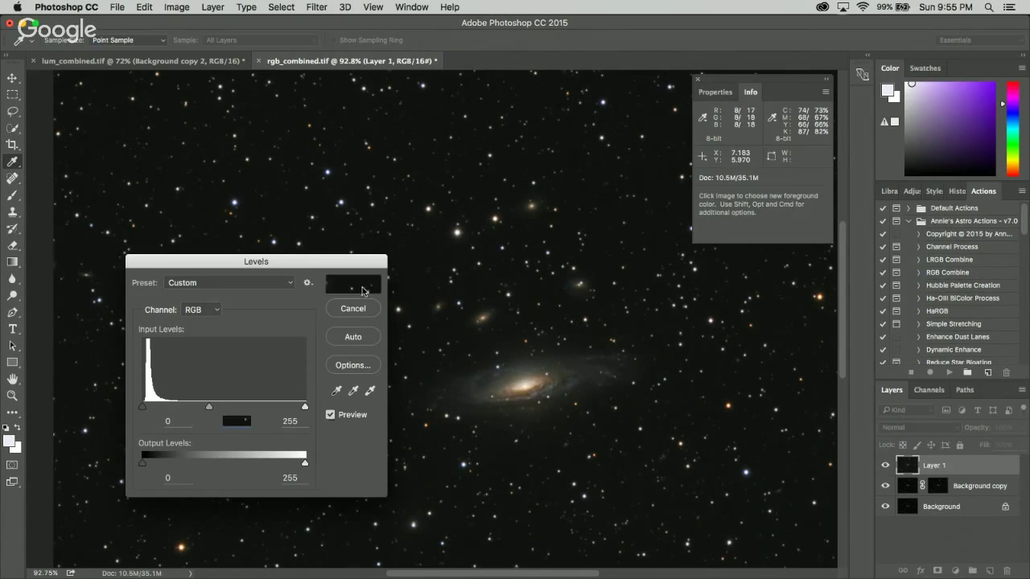
# - Place four Color Sampler points on the dark sky, then select the whole canvas
pyautogui.click(13, 164)
pyautogui.click(79, 185)
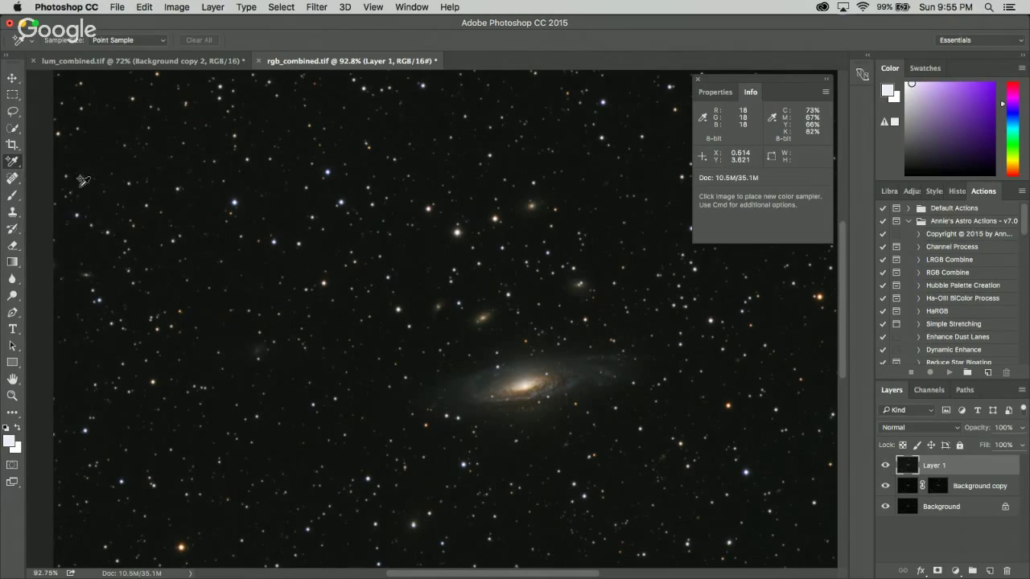
pyautogui.click(161, 183)
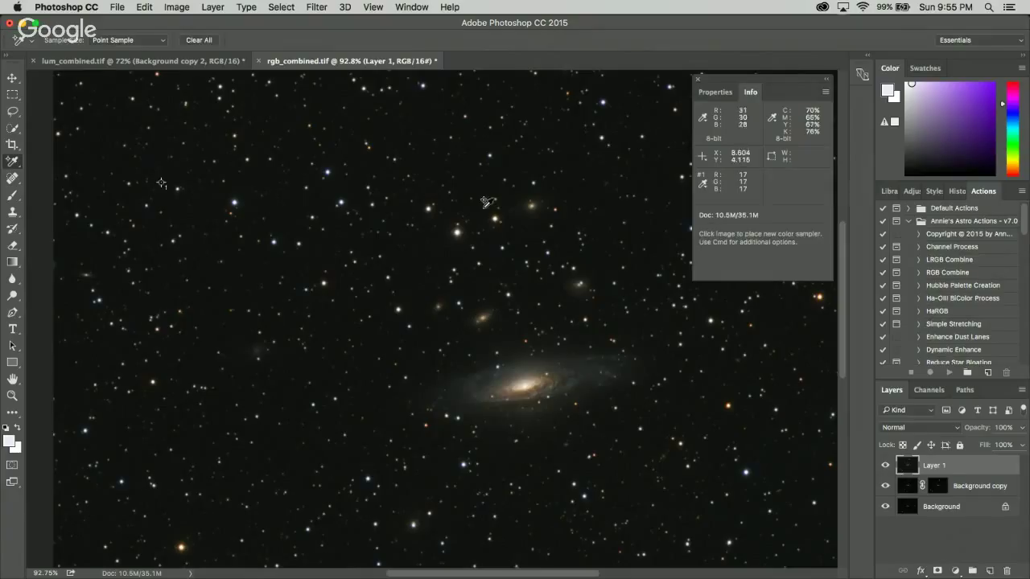
pyautogui.click(657, 190)
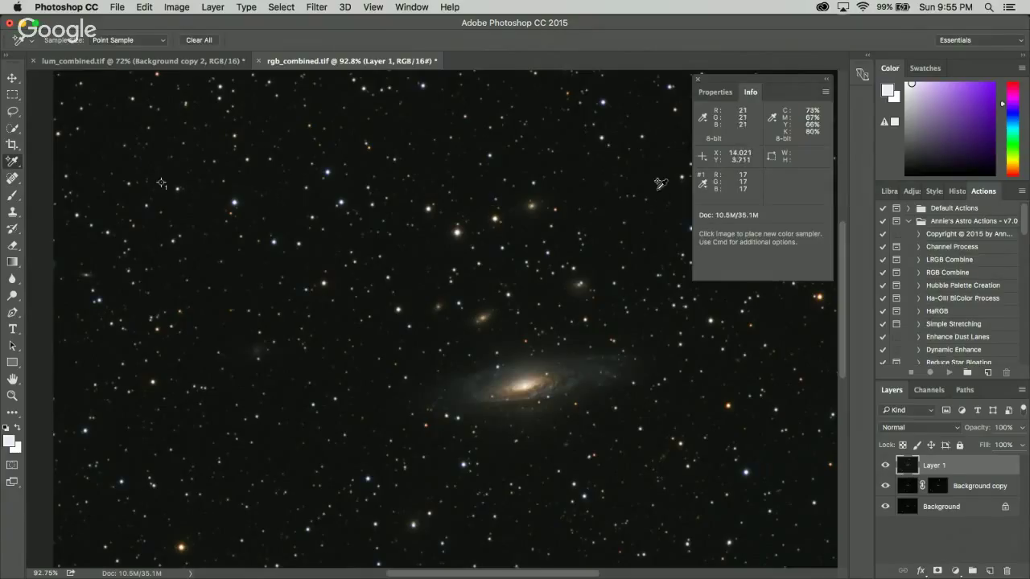
pyautogui.click(163, 505)
pyautogui.click(716, 465)
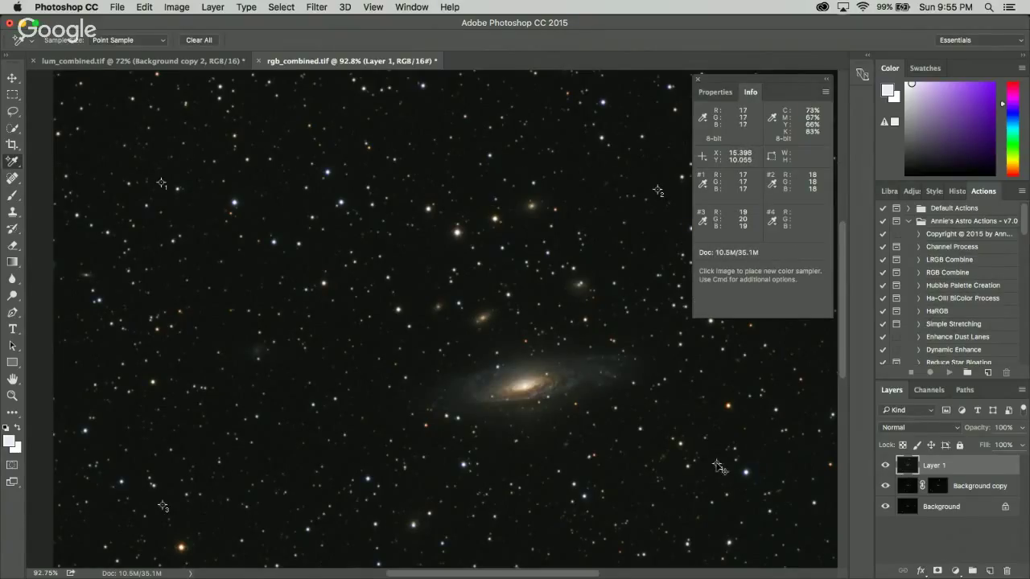
pyautogui.click(284, 6)
pyautogui.click(276, 21)
pyautogui.click(144, 7)
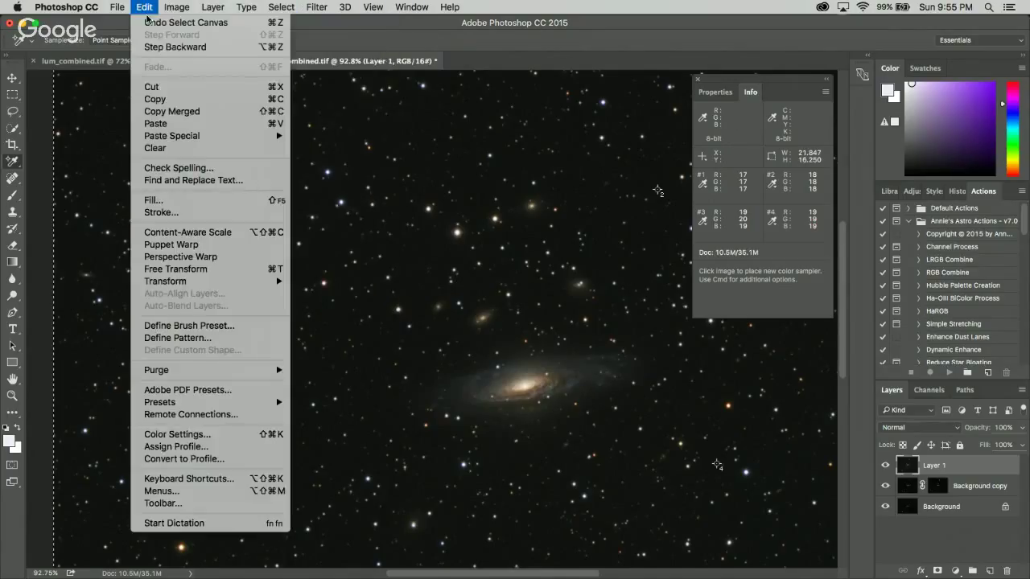
# - Paste a merged copy as Layer 2 and raise its Match Color intensity to 159
pyautogui.click(171, 111)
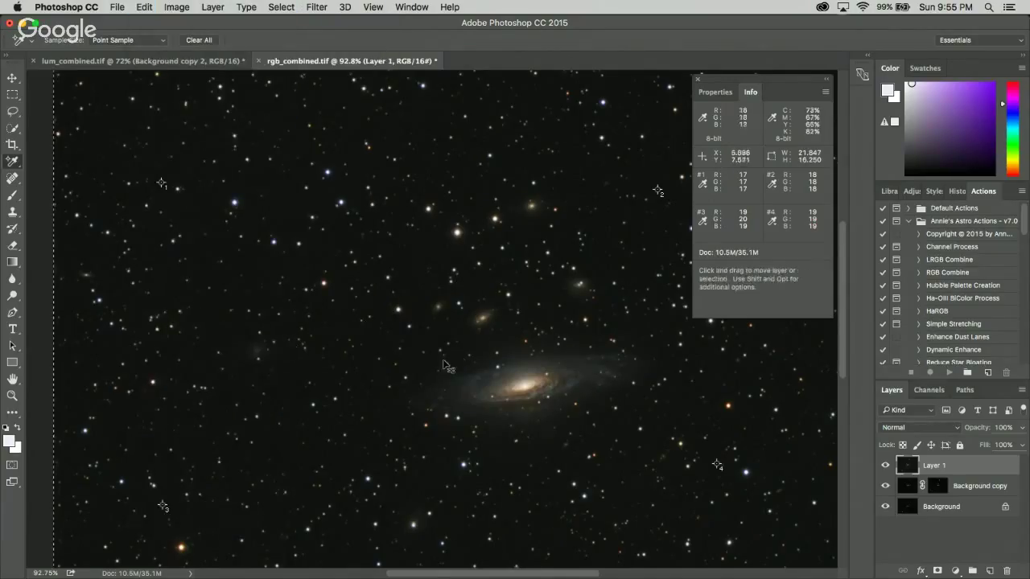
pyautogui.press('super+v')
pyautogui.click(176, 7)
pyautogui.moveTo(219, 44)
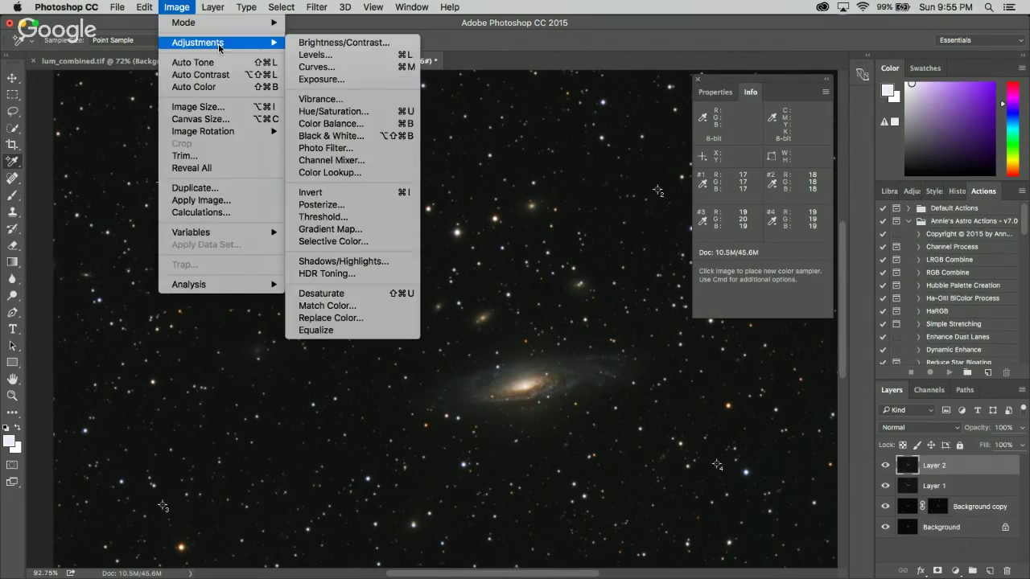
pyautogui.click(341, 306)
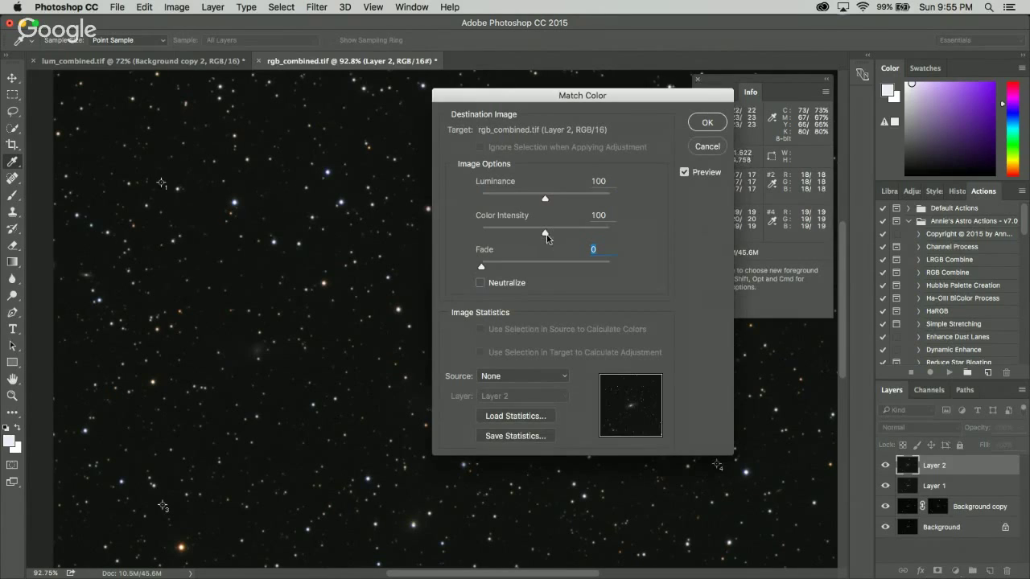
pyautogui.moveTo(574, 234); pyautogui.dragTo(589, 234)
pyautogui.click(707, 123)
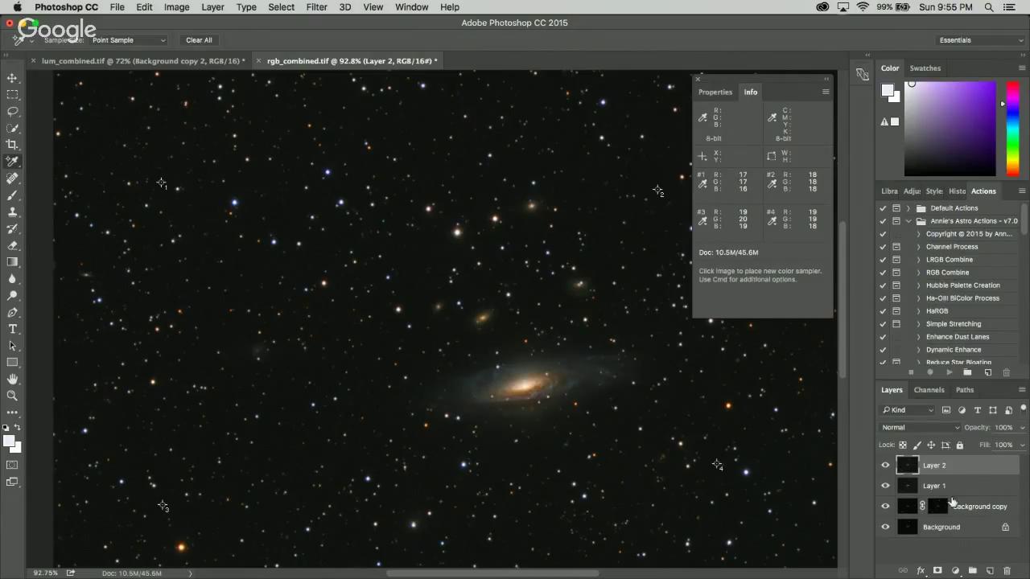
# - Select all, copy merged, and add a white layer mask to Layer 2
pyautogui.click(292, 8)
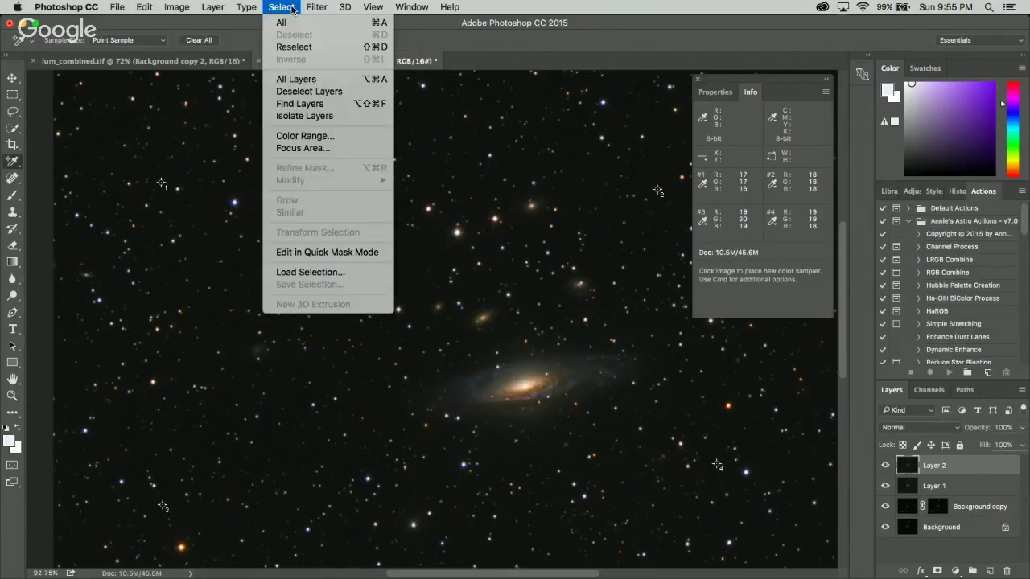
pyautogui.click(281, 21)
pyautogui.click(144, 8)
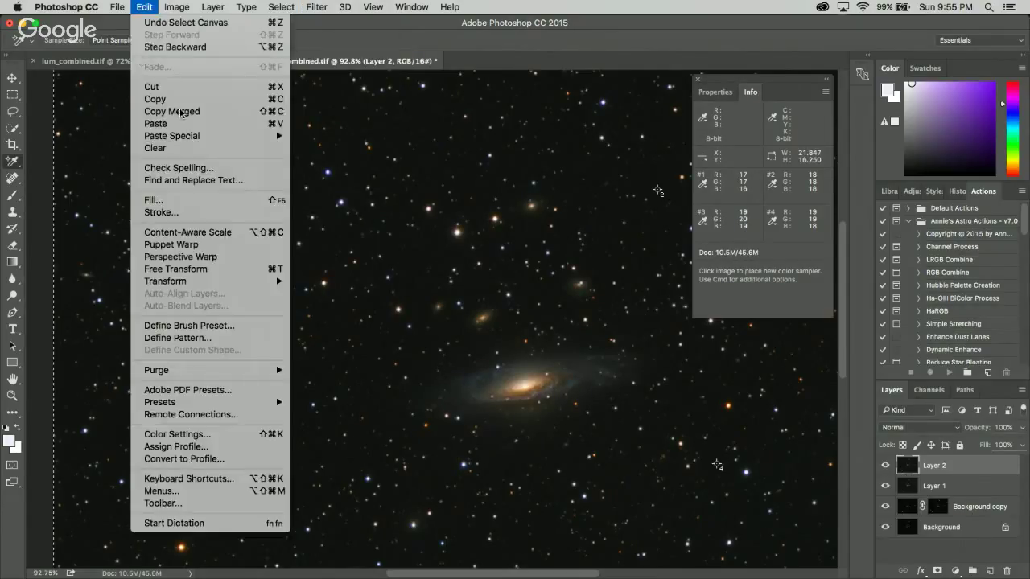
pyautogui.click(154, 99)
pyautogui.click(937, 571)
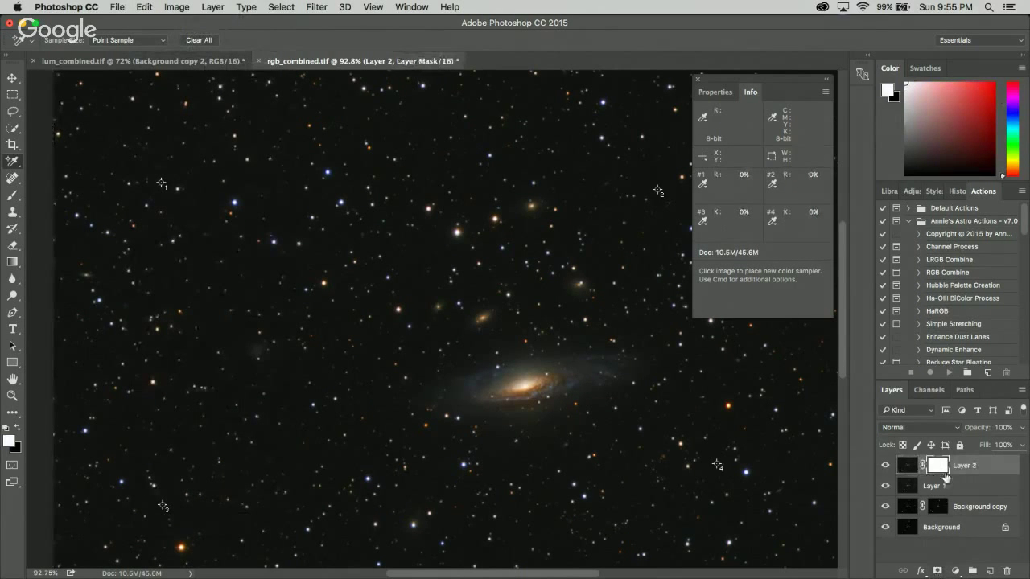
# - Paste the merged grayscale copy into Layer 2's mask and return to the layer image
pyautogui.keyDown('alt'); pyautogui.click(933, 473); pyautogui.keyUp('alt')
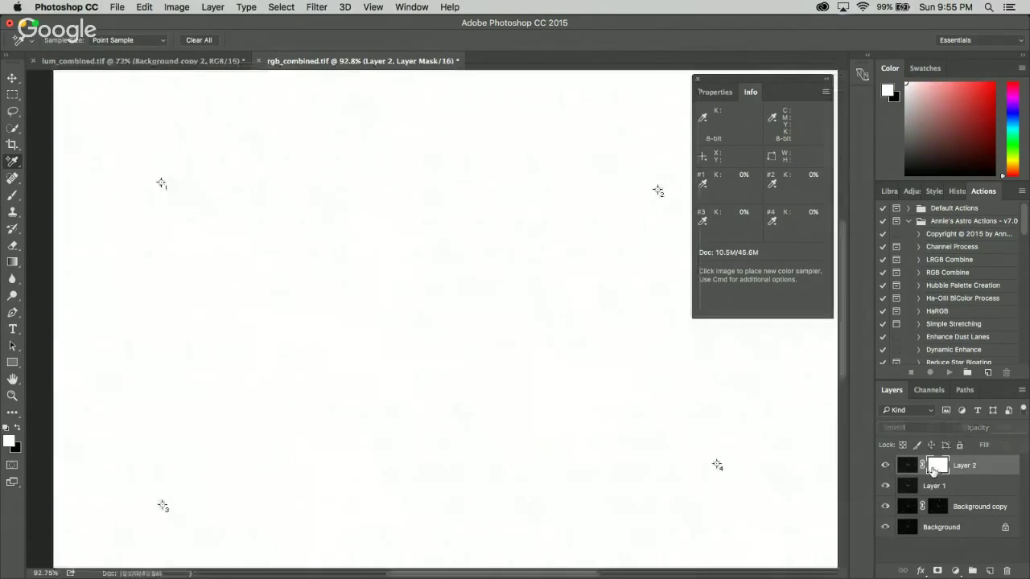
pyautogui.press('super+v')
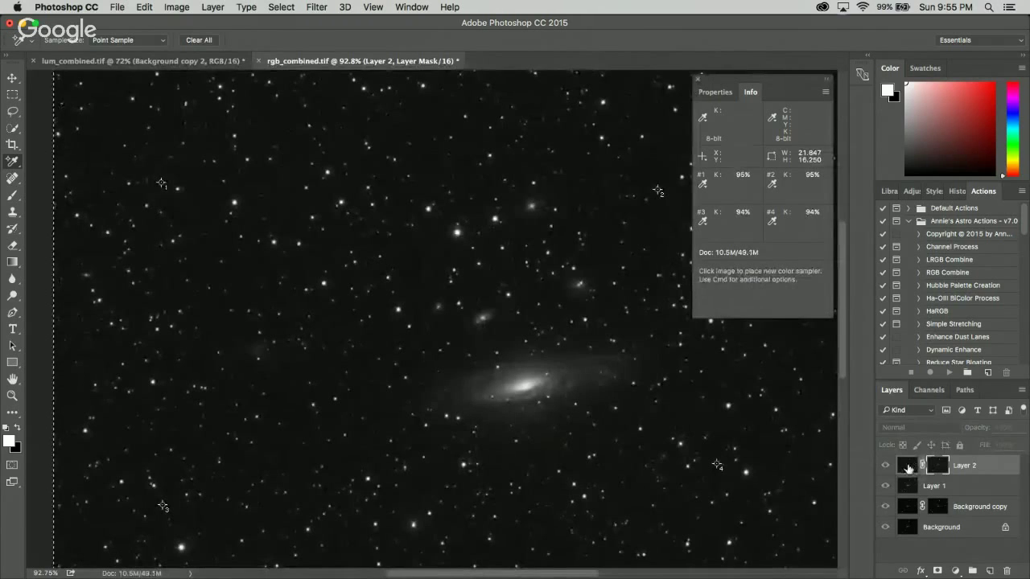
pyautogui.click(908, 465)
pyautogui.scroll(3, 578, 400)
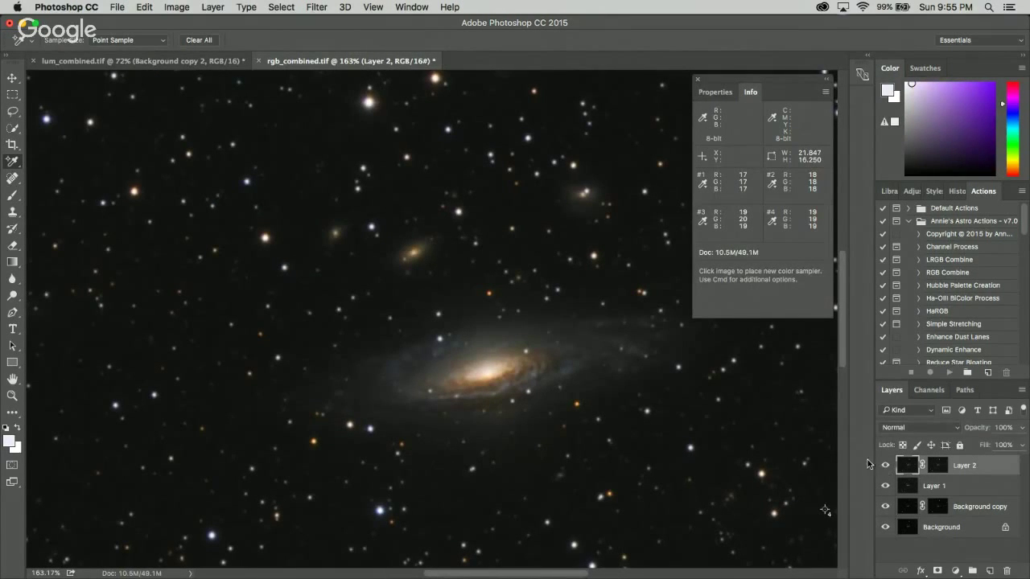
pyautogui.scroll(-5, 586, 377)
pyautogui.scroll(3, 586, 376)
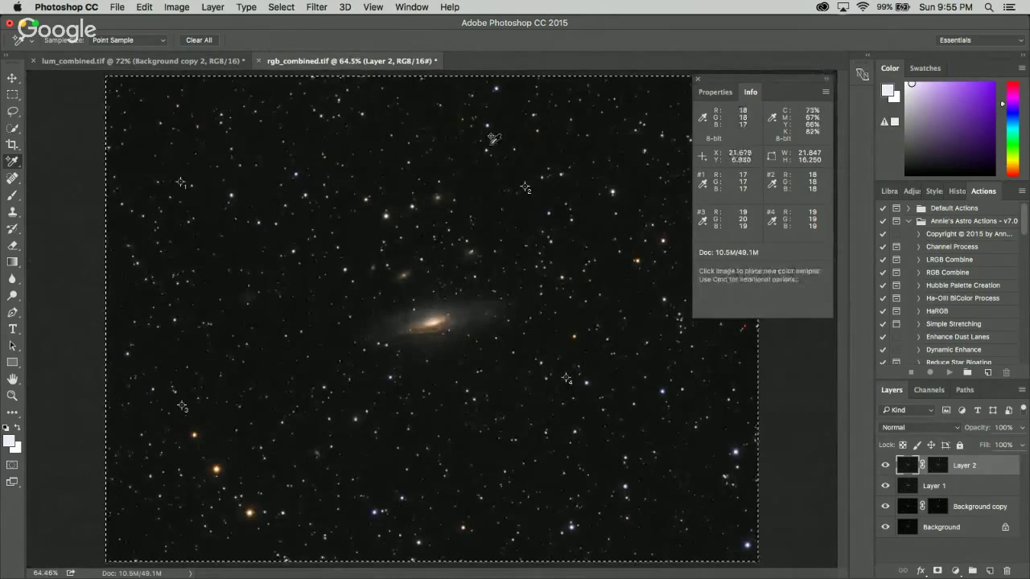
# - Copy a merged image of all layers and paste it as Layer 3
pyautogui.click(274, 6)
pyautogui.click(144, 6)
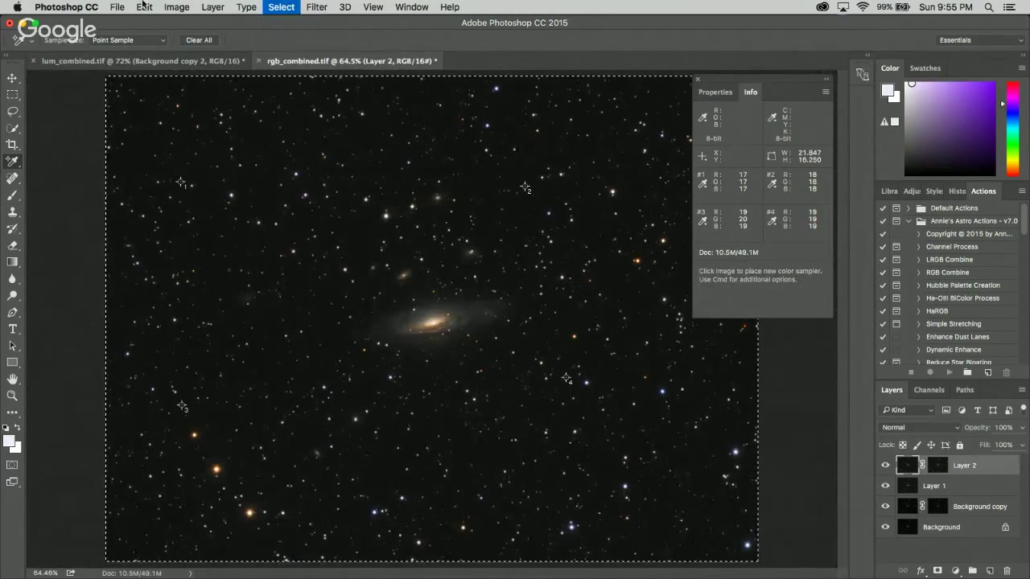
pyautogui.click(190, 120)
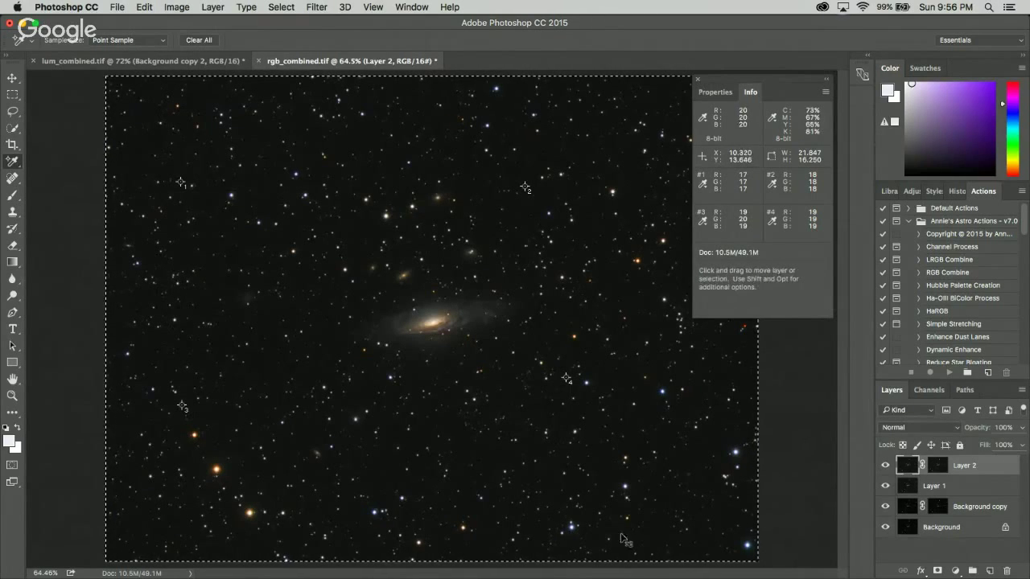
pyautogui.press('super+v')
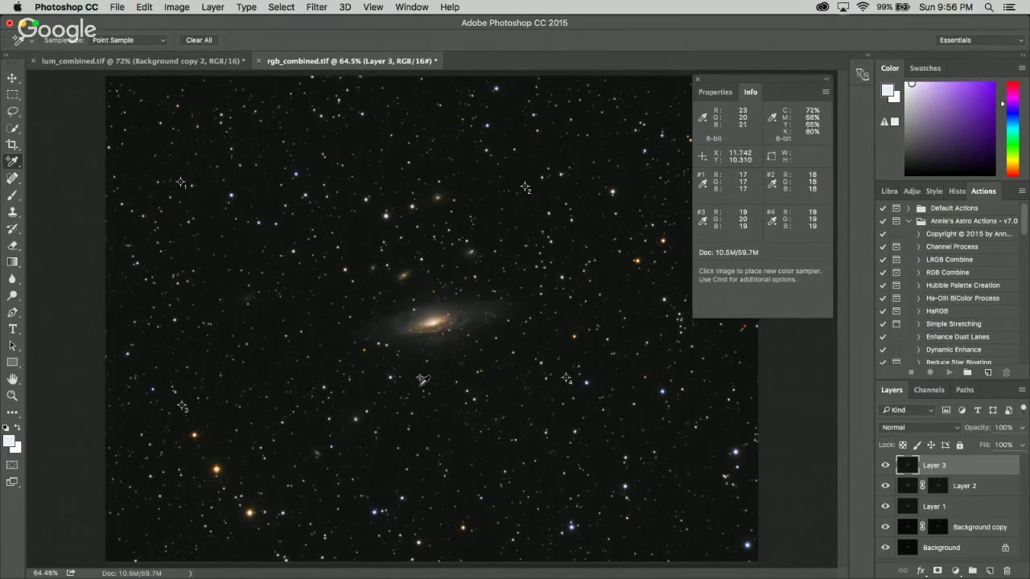
pyautogui.click(179, 7)
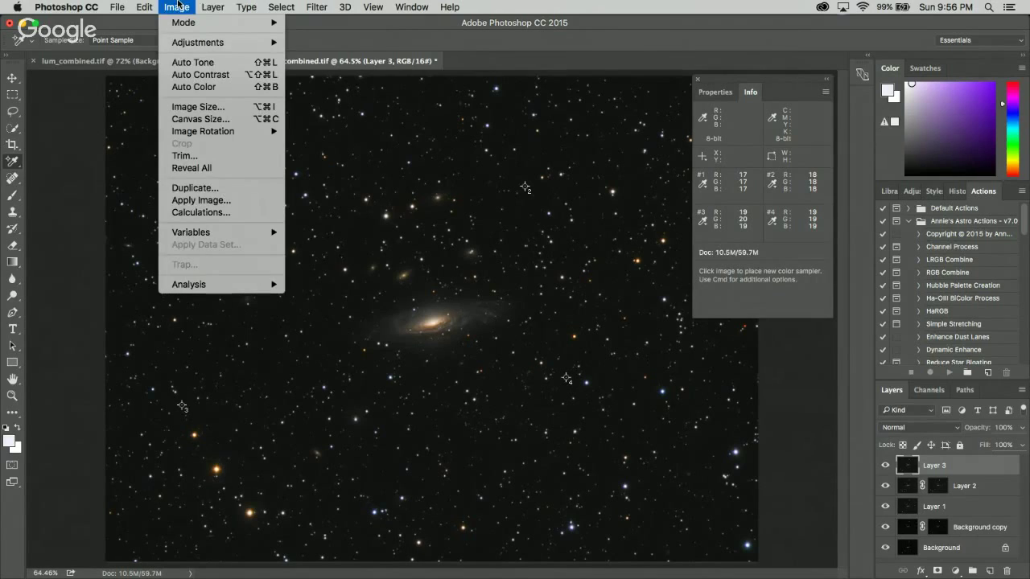
pyautogui.moveTo(212, 7)
pyautogui.click(937, 469)
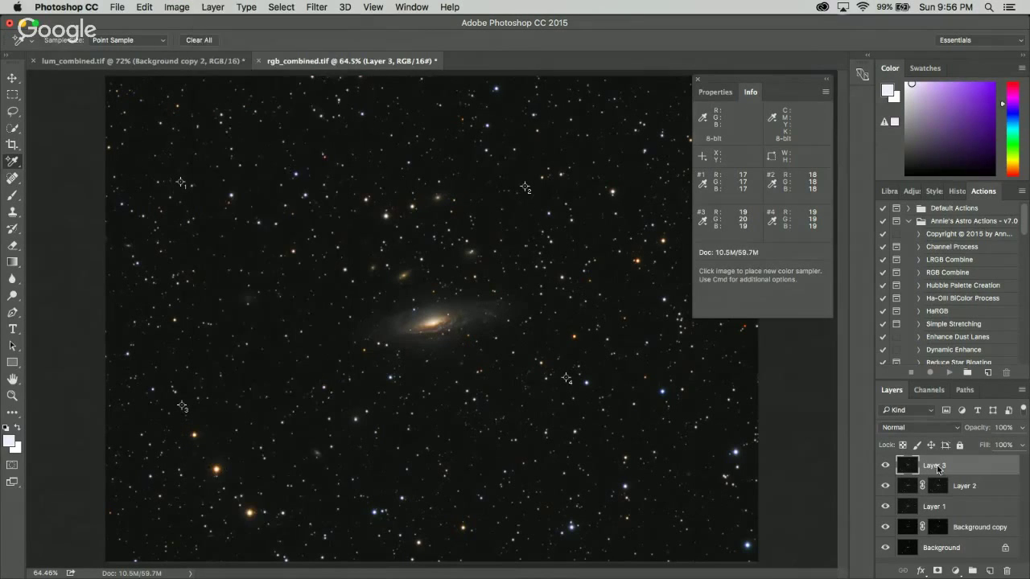
# - Select all, copy merged again, and paste it as Layer 4
pyautogui.click(296, 7)
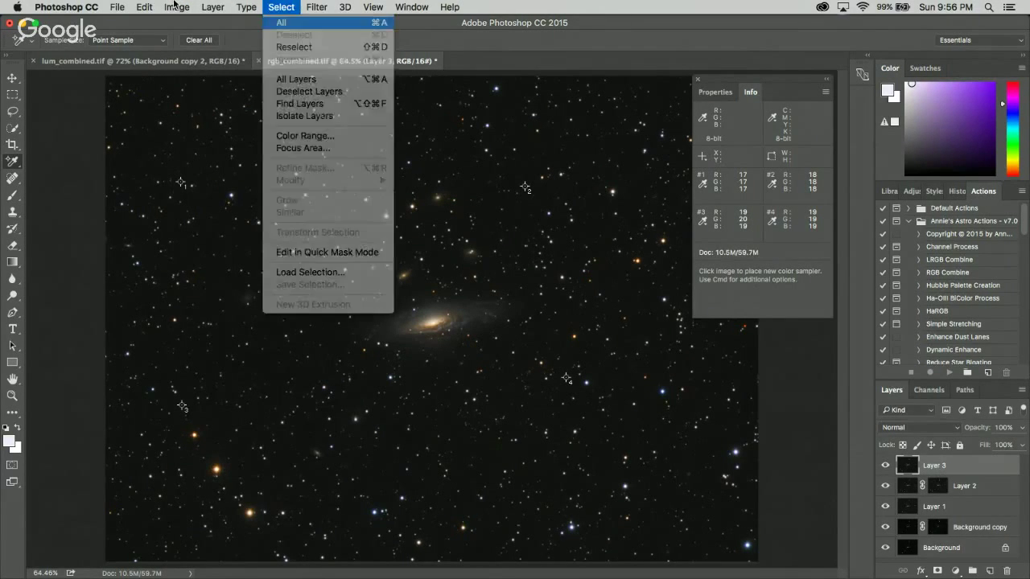
pyautogui.click(273, 21)
pyautogui.click(144, 6)
pyautogui.click(191, 112)
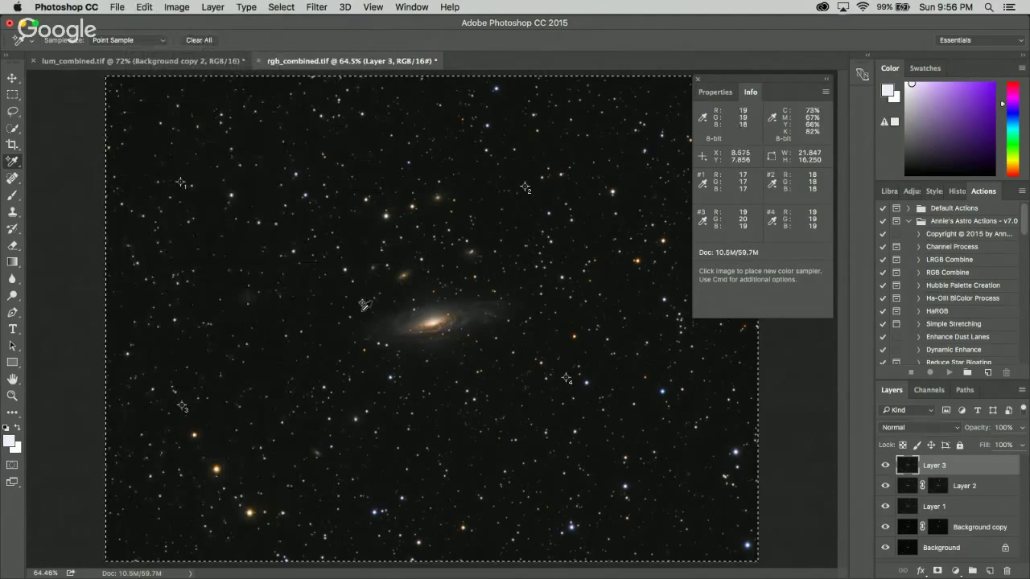
pyautogui.press('cmd+v')
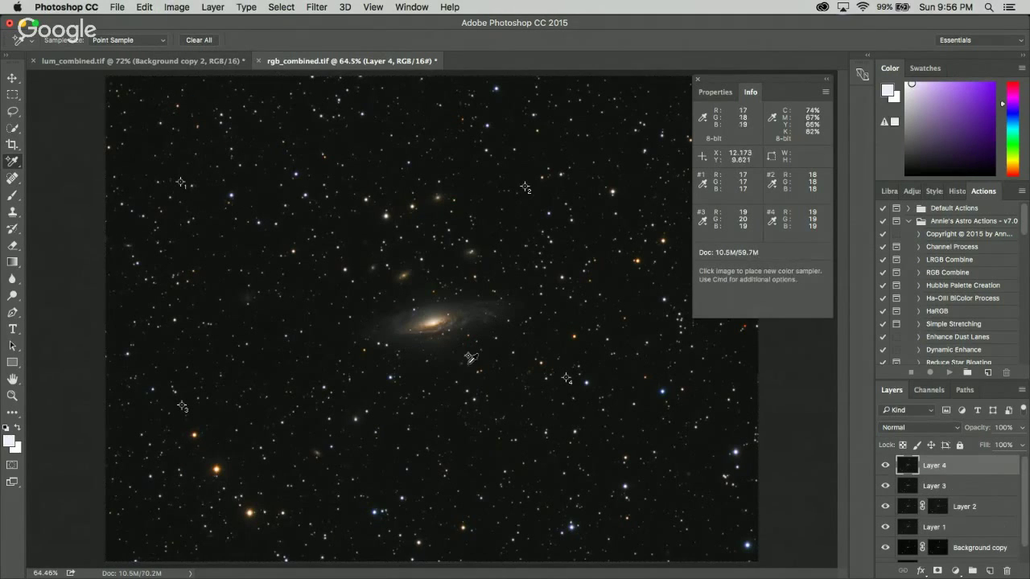
pyautogui.scroll(-2, 441, 337)
pyautogui.scroll(3, 440, 340)
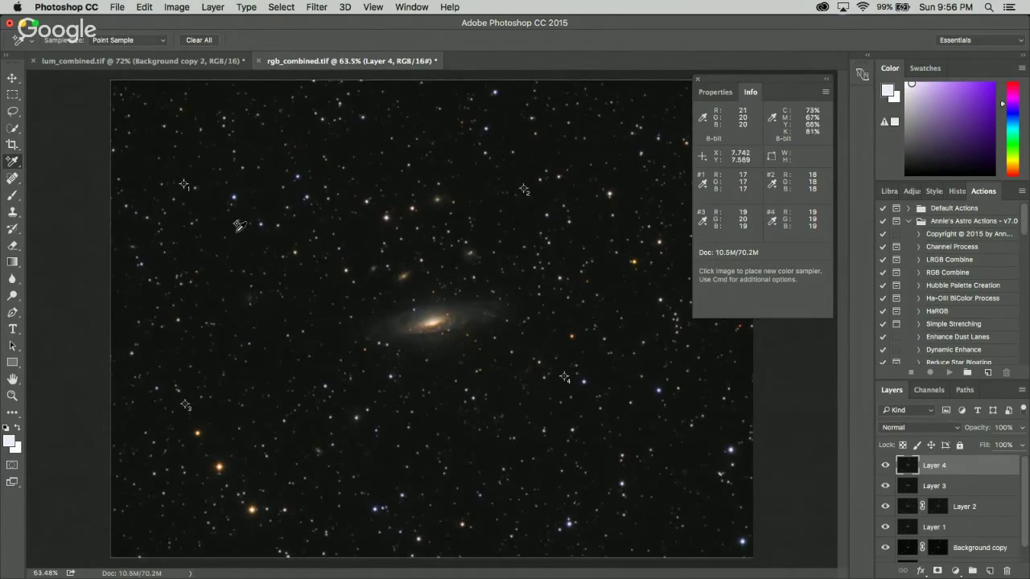
# - Boost Layer 4's colour intensity well above 100 with Match Color
pyautogui.click(176, 7)
pyautogui.moveTo(222, 46)
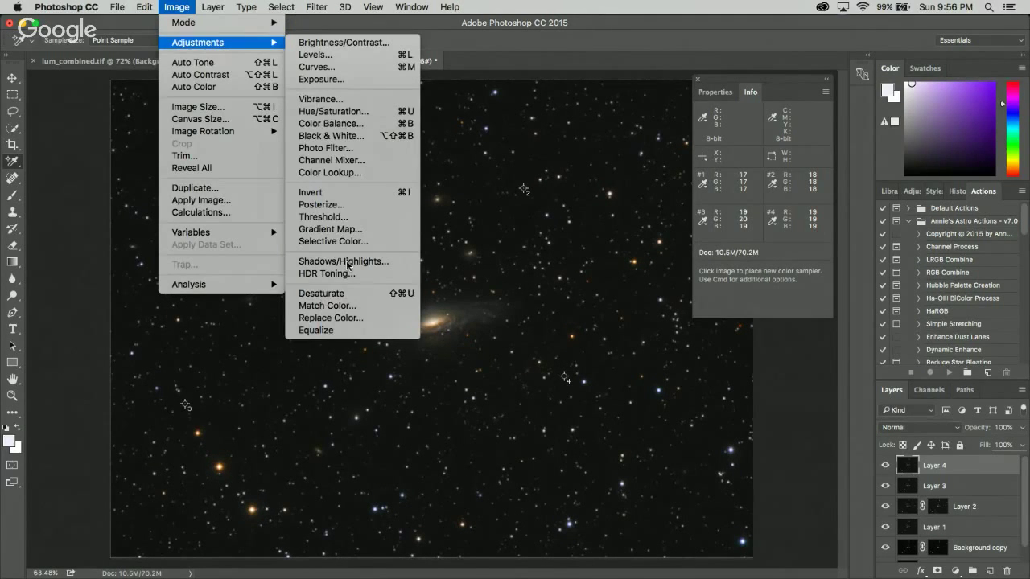
pyautogui.click(326, 306)
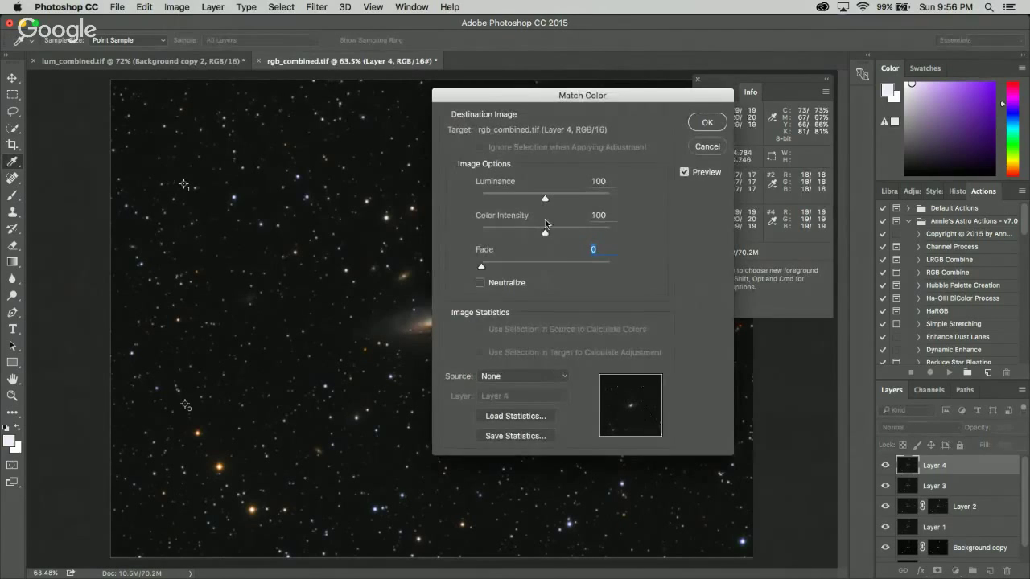
pyautogui.moveTo(545, 230); pyautogui.dragTo(595, 234)
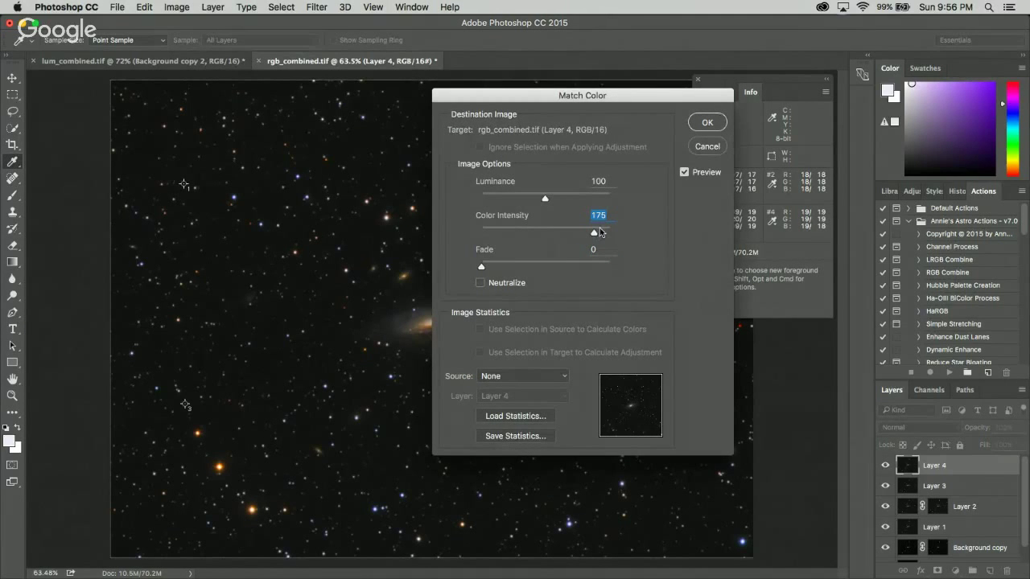
pyautogui.click(707, 122)
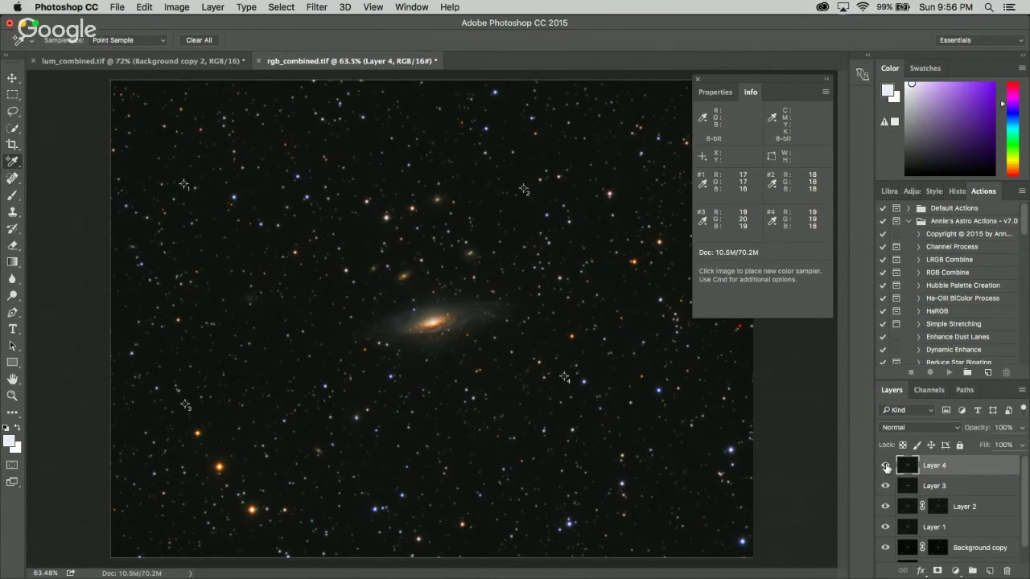
# - Delete Layer 4
pyautogui.rightClick(945, 469)
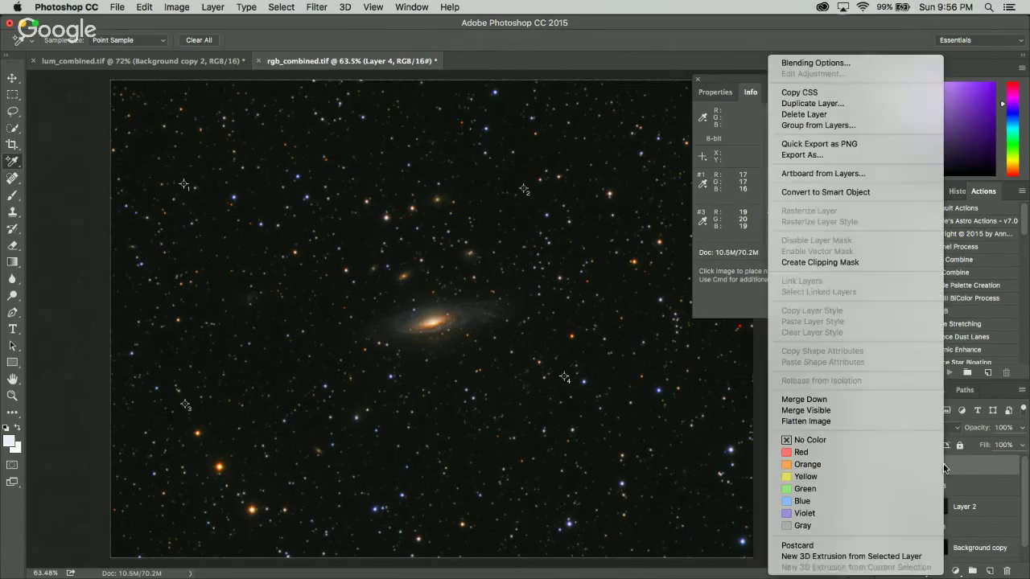
pyautogui.click(823, 114)
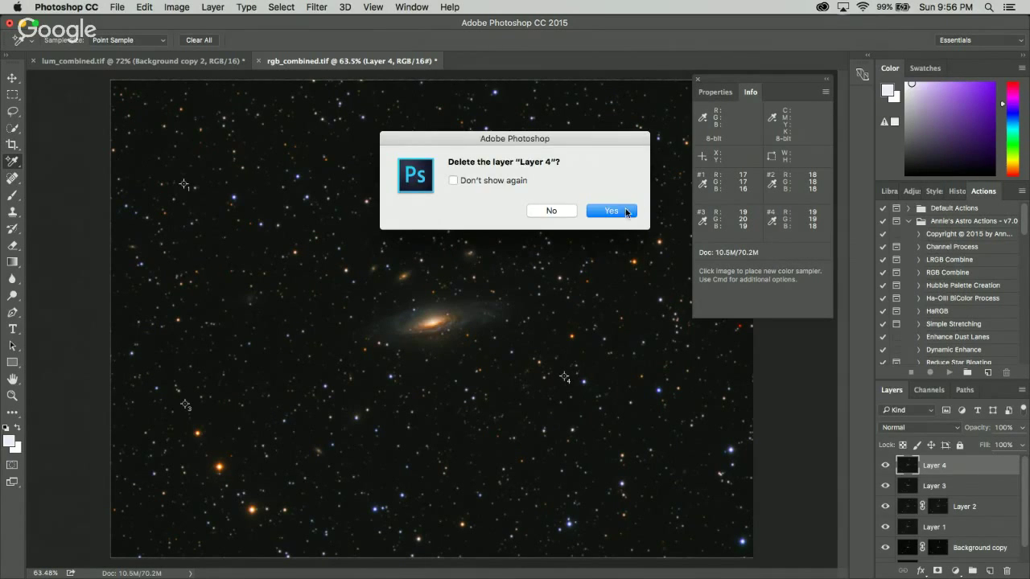
pyautogui.click(610, 211)
# - Apply Match Color to Layer 3 with Color Intensity raised to about 177
pyautogui.click(178, 7)
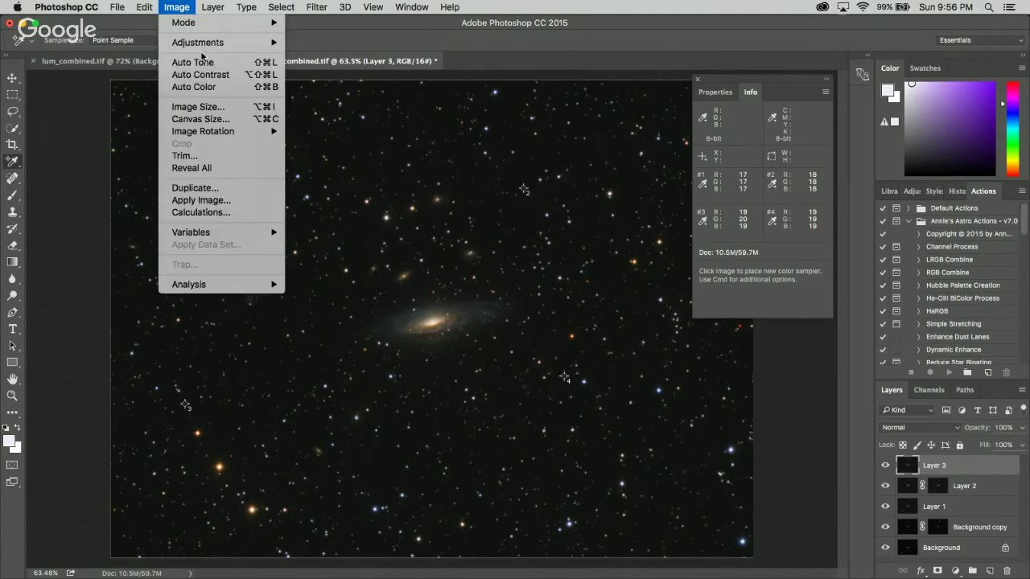
pyautogui.moveTo(214, 44)
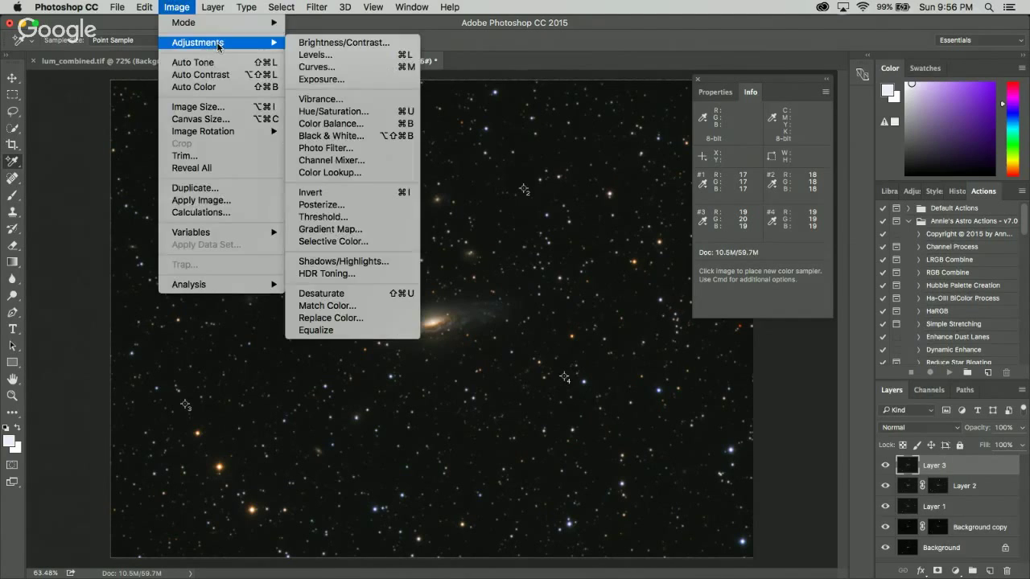
pyautogui.click(344, 306)
pyautogui.moveTo(570, 234); pyautogui.dragTo(593, 233)
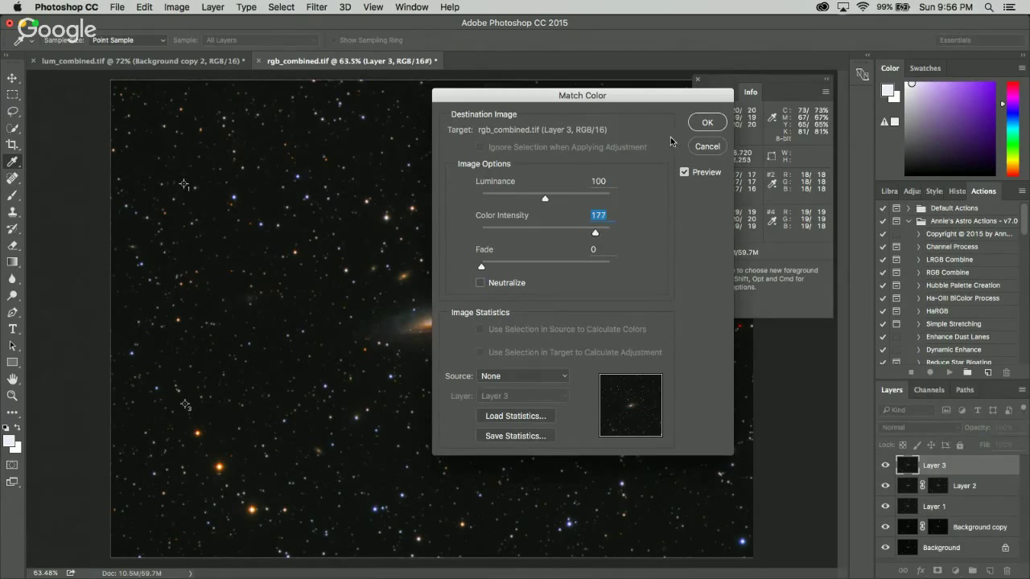
pyautogui.click(707, 122)
# - Select the whole canvas, copy merged, and paste it as a new Layer 4
pyautogui.click(281, 7)
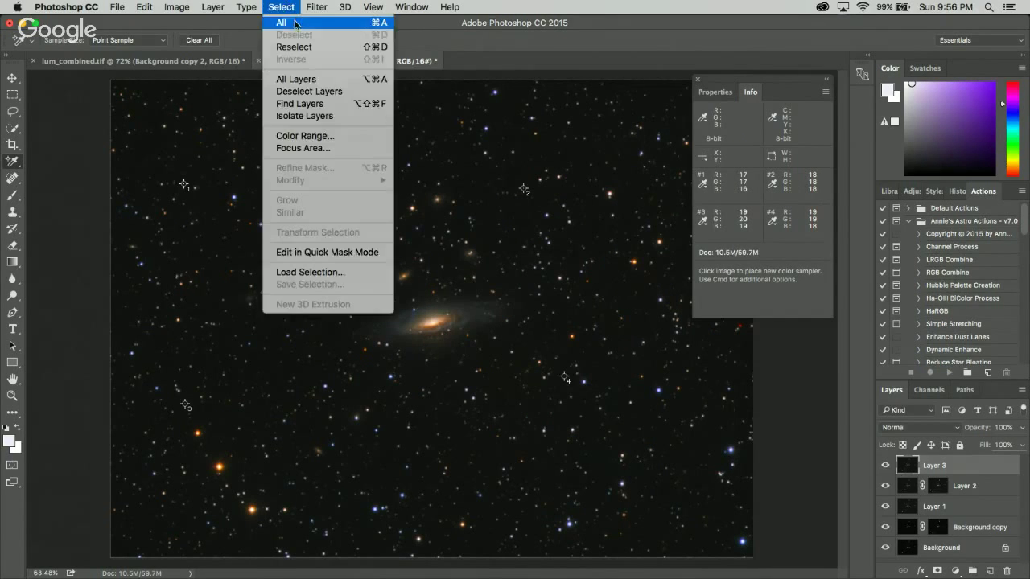
pyautogui.click(291, 21)
pyautogui.click(144, 6)
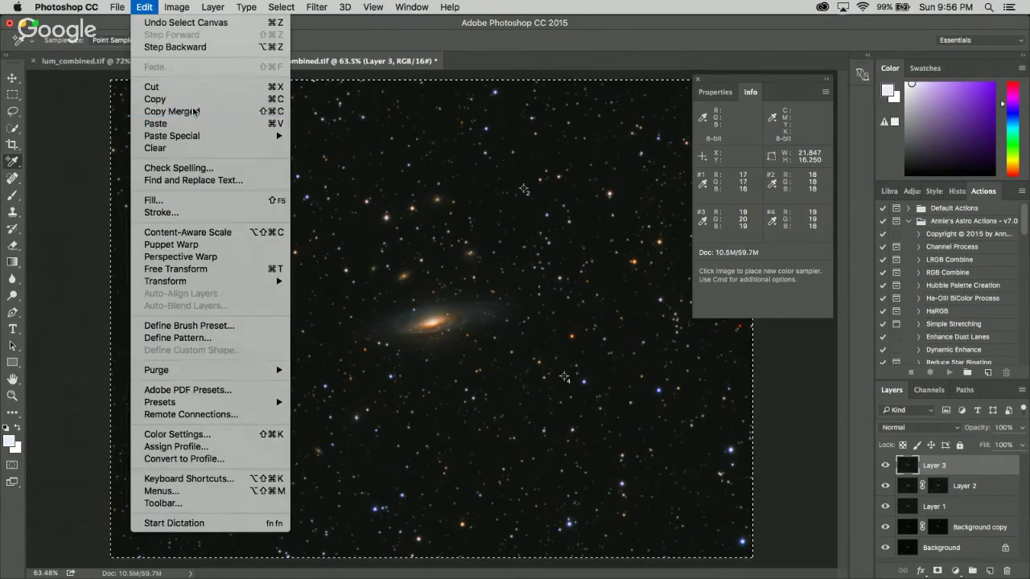
pyautogui.click(193, 100)
pyautogui.press('super+v')
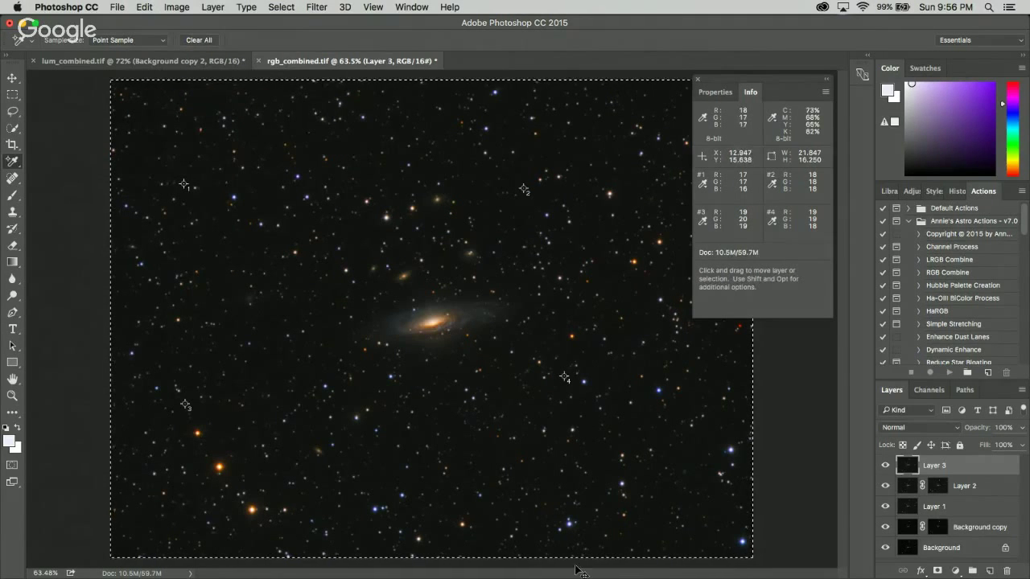
pyautogui.press('super+l')
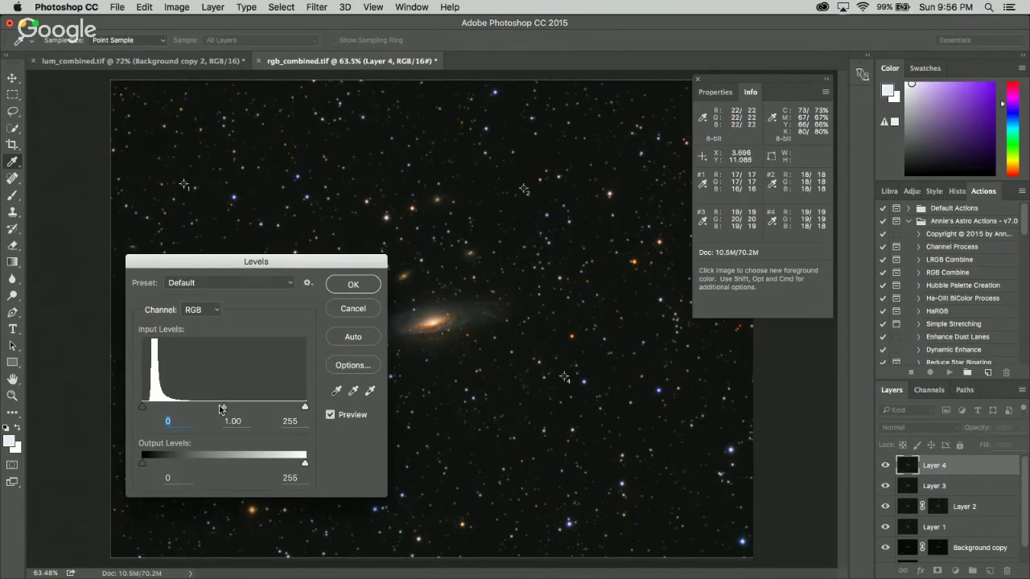
# - Move the Levels midtone slider to about 1.2, then reselect Layer 4
pyautogui.moveTo(222, 409); pyautogui.dragTo(213, 410)
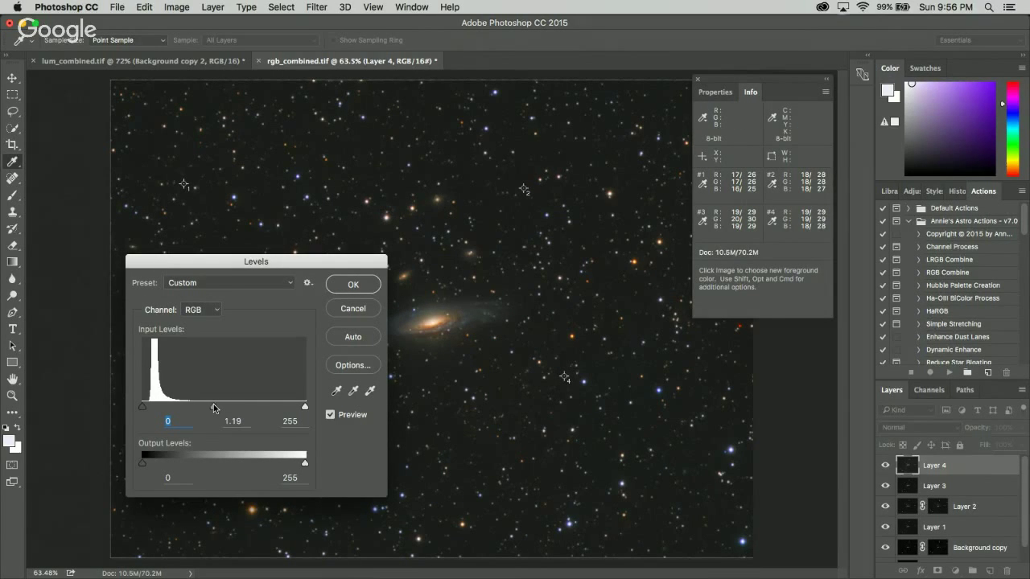
pyautogui.click(352, 284)
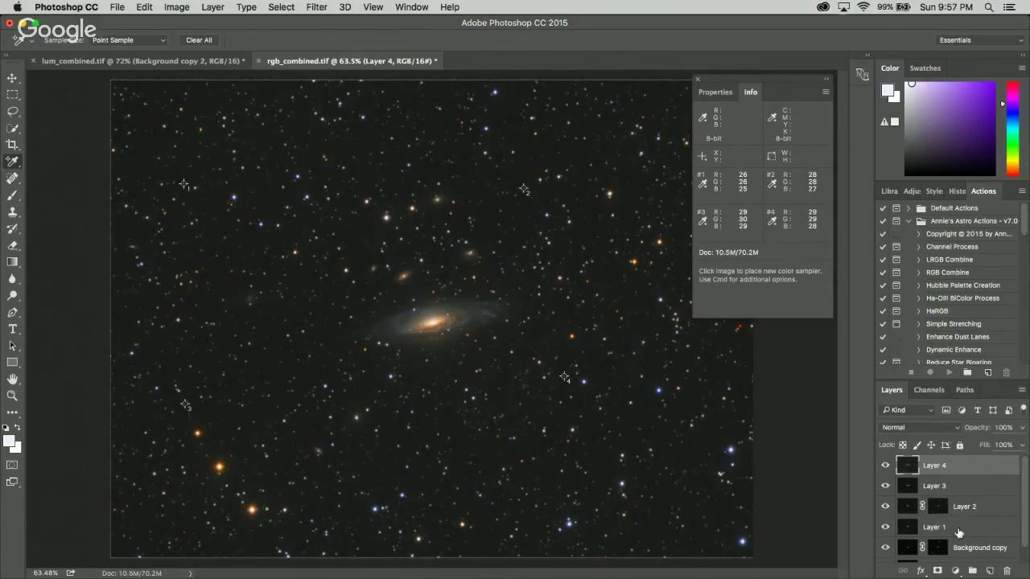
pyautogui.scroll(-1, 941, 503)
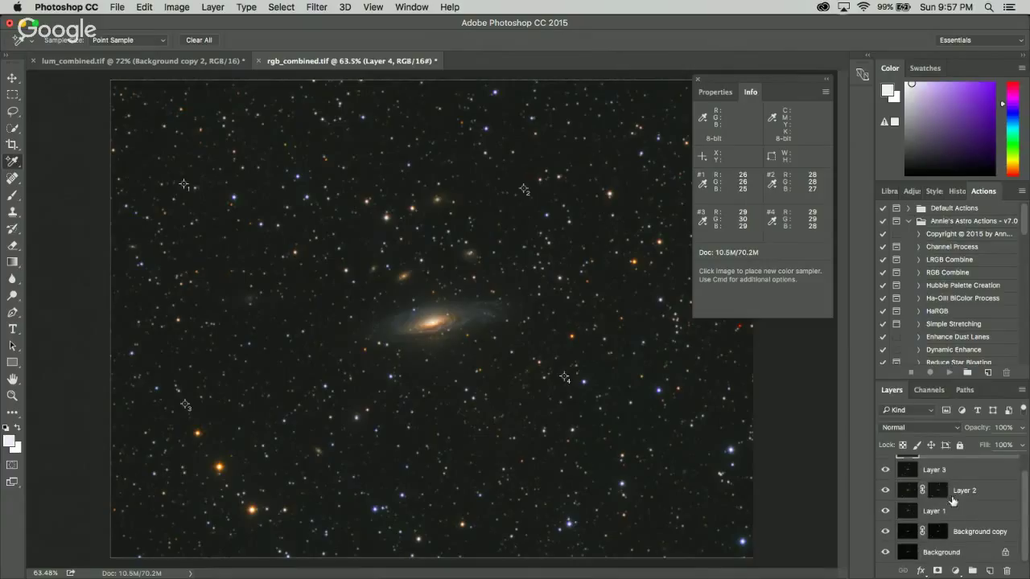
pyautogui.scroll(1, 947, 494)
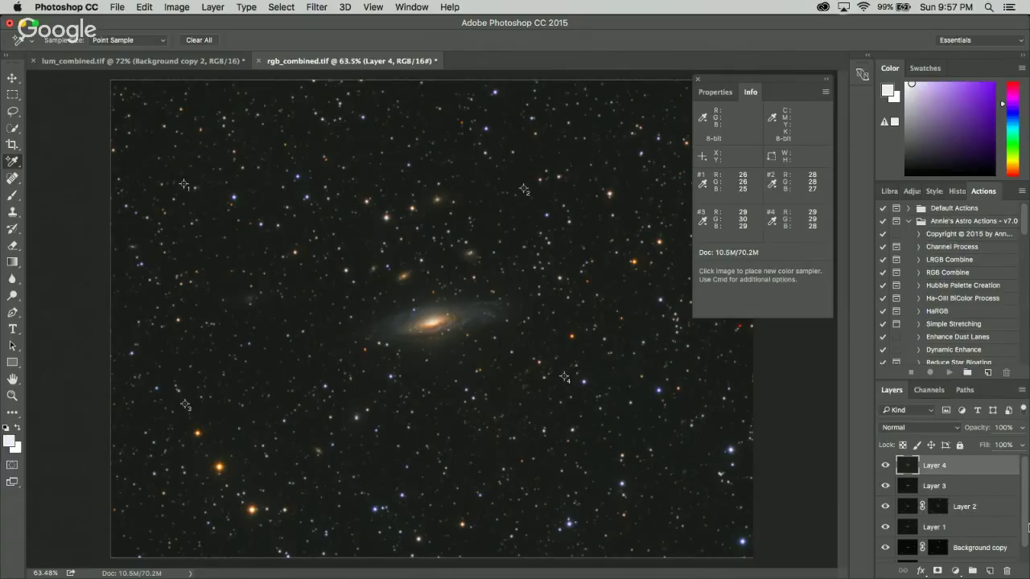
pyautogui.scroll(-1, 978, 523)
pyautogui.click(955, 531)
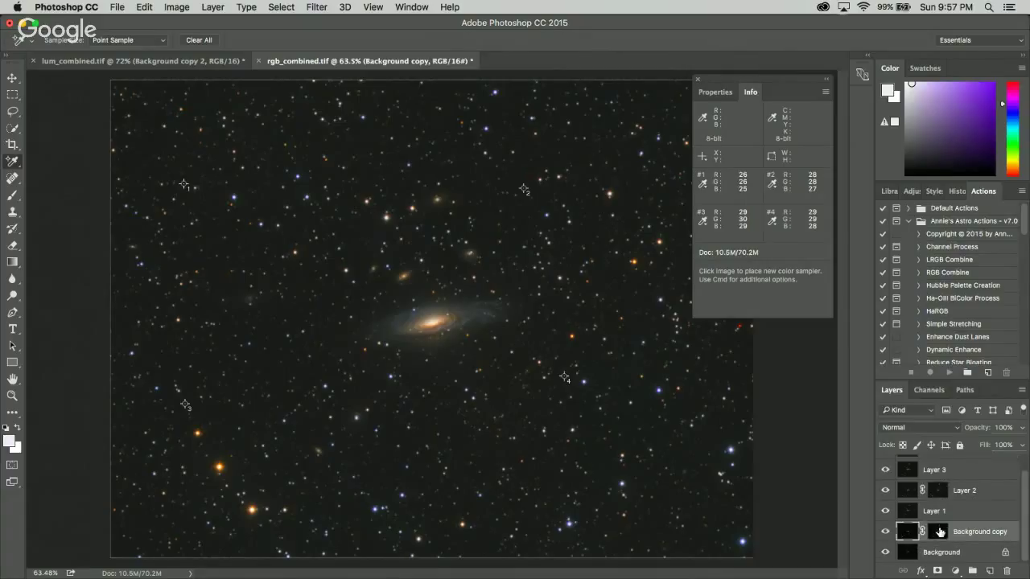
pyautogui.scroll(1, 959, 499)
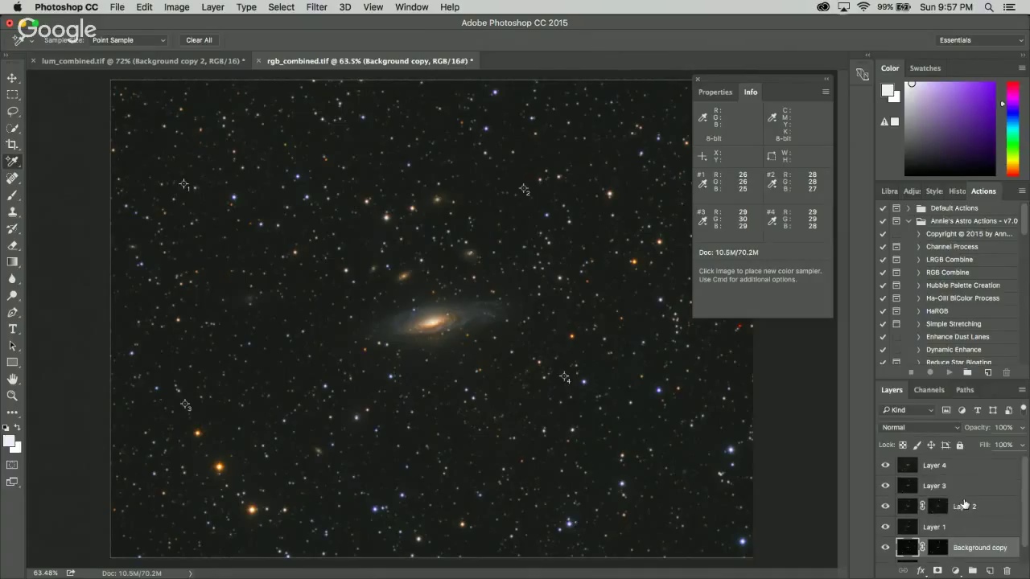
pyautogui.click(949, 487)
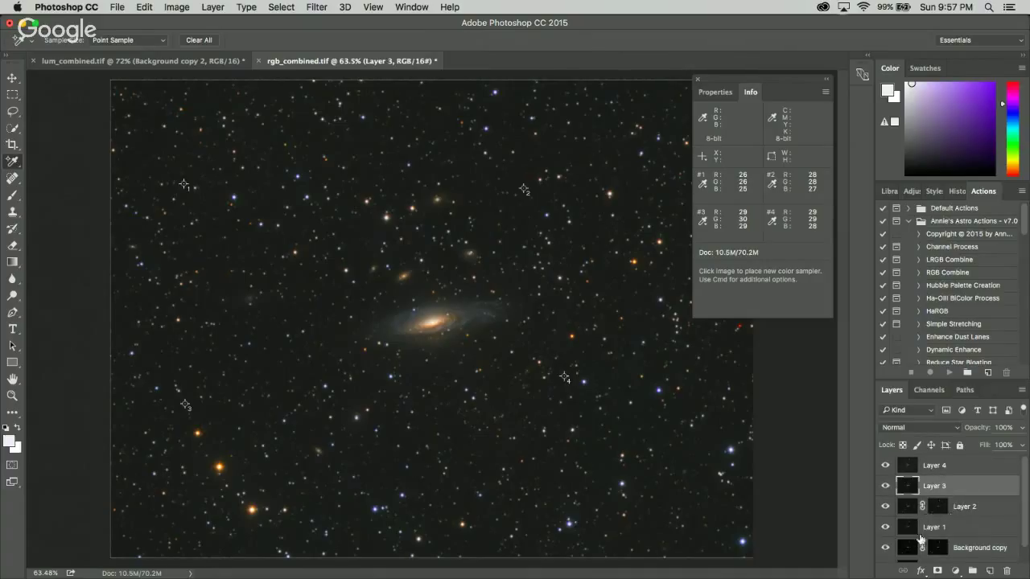
pyautogui.click(926, 467)
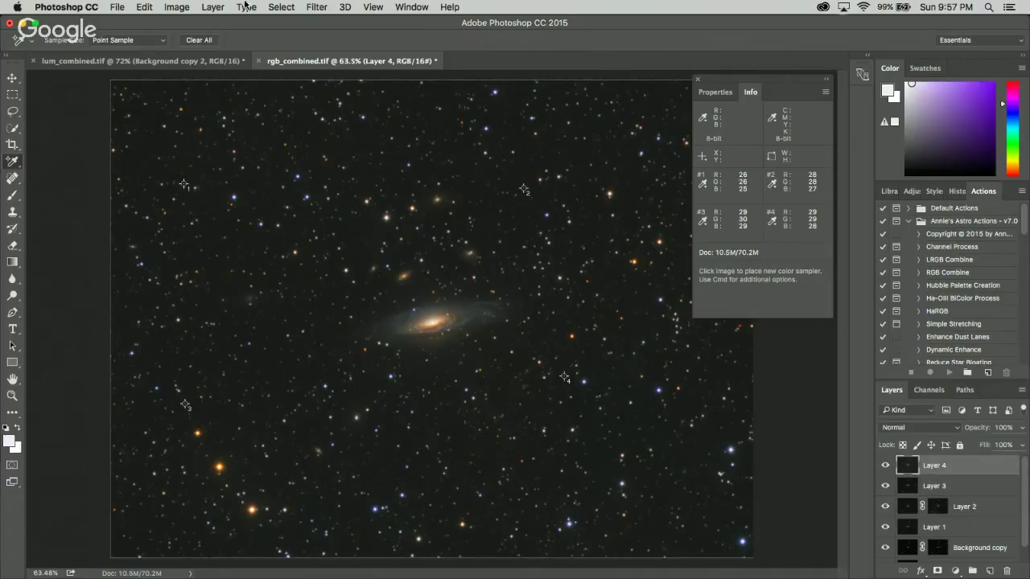
# - Add a layer mask to Layer 4 and paste the star image into it
pyautogui.click(937, 570)
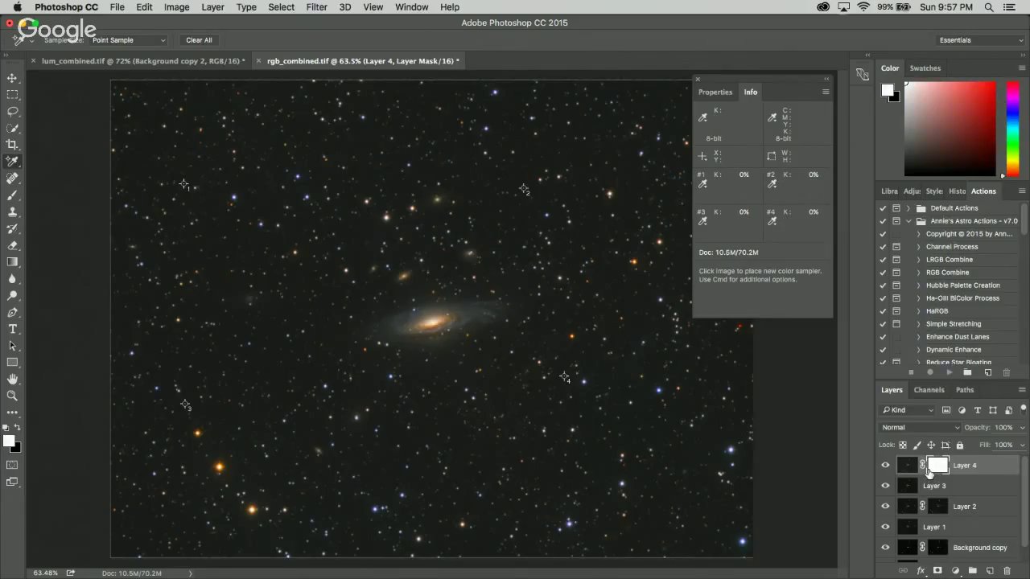
pyautogui.keyDown('alt'); pyautogui.click(935, 466); pyautogui.keyUp('alt')
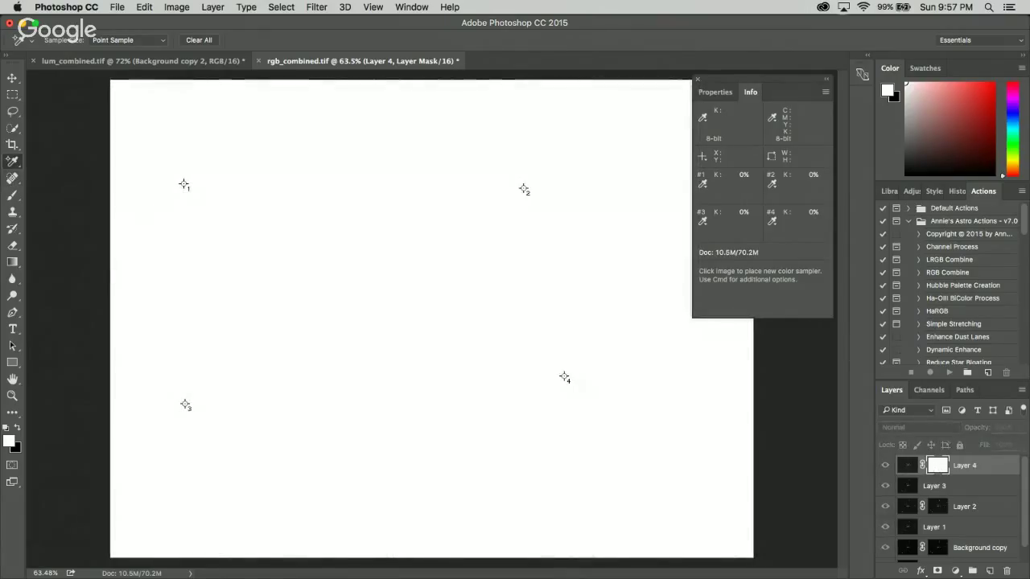
pyautogui.press('super+a')
pyautogui.press('super+v')
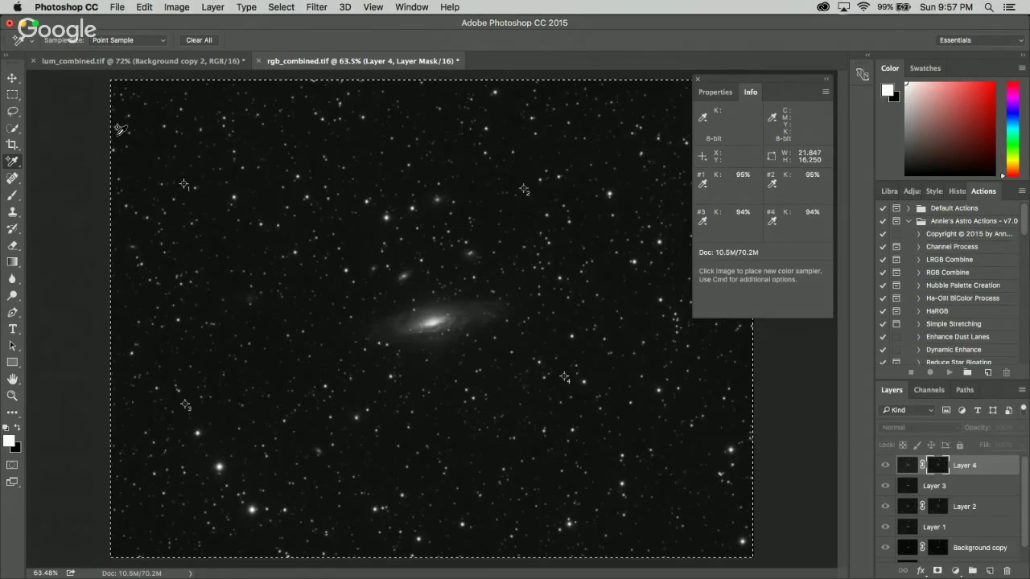
pyautogui.click(905, 467)
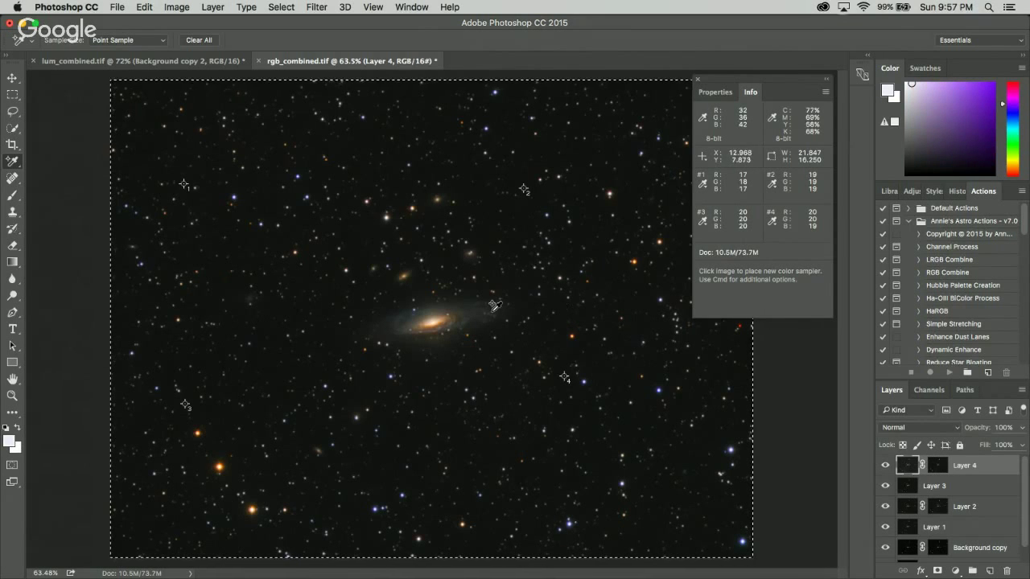
# - Brighten Layer 4's midtones slightly with Levels, then restore RGB_S01 in PixInsight
pyautogui.press('l')
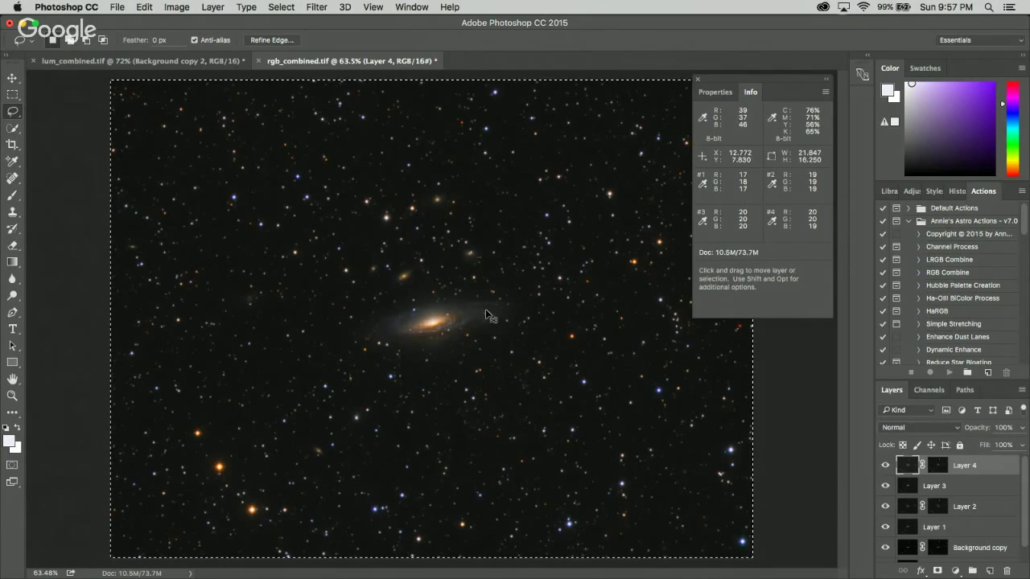
pyautogui.press('super+l')
pyautogui.moveTo(223, 407); pyautogui.dragTo(216, 409)
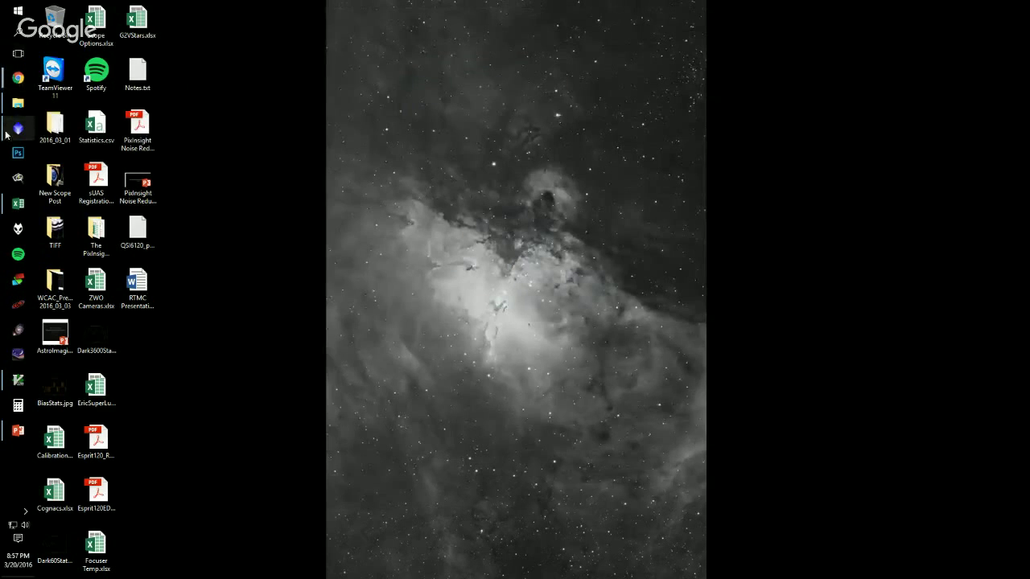
pyautogui.click(8, 131)
pyautogui.doubleClick(158, 541)
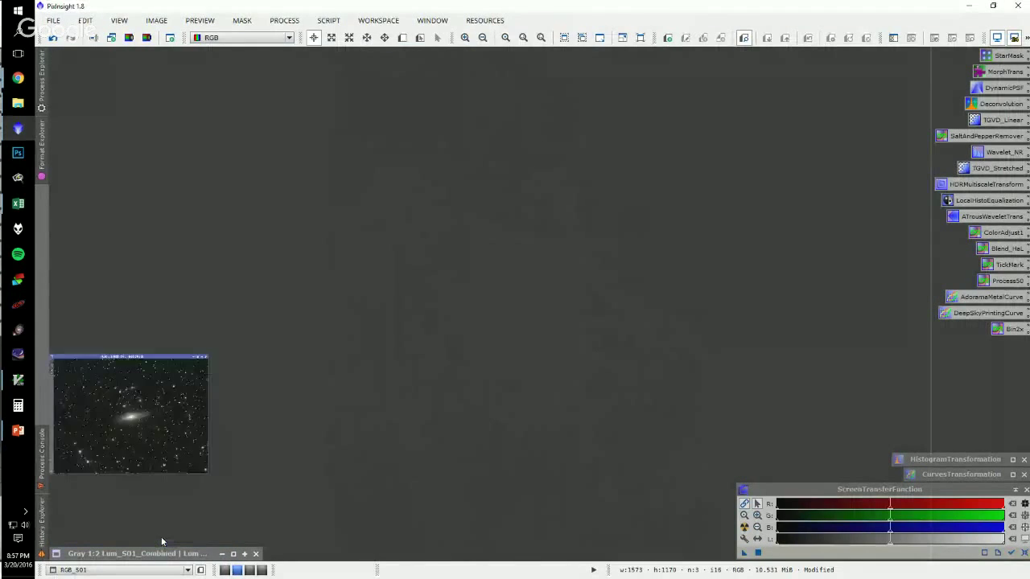
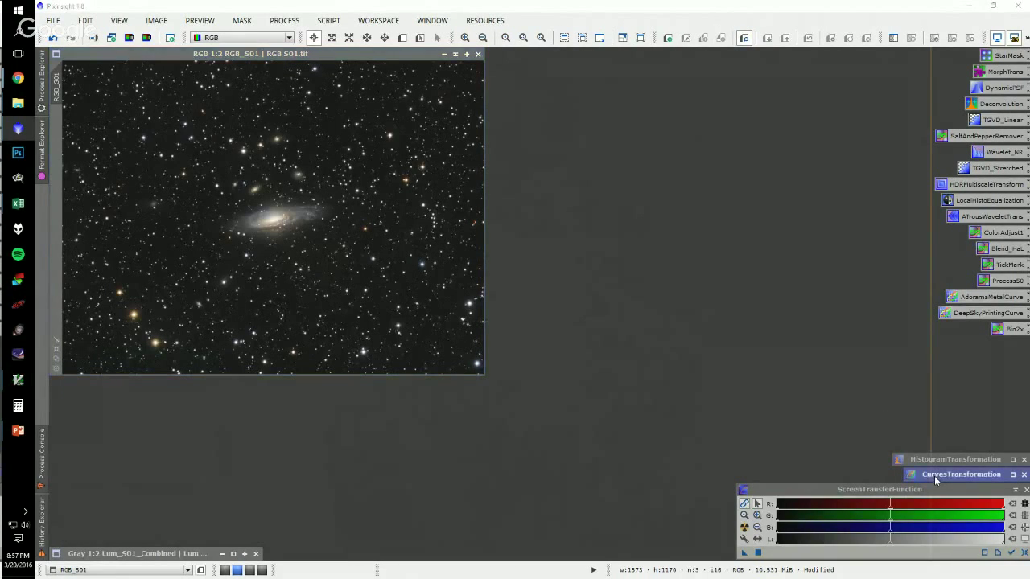
# - Trial a saturation curve in the Curves tool with live preview, then reset and put it away
pyautogui.doubleClick(934, 476)
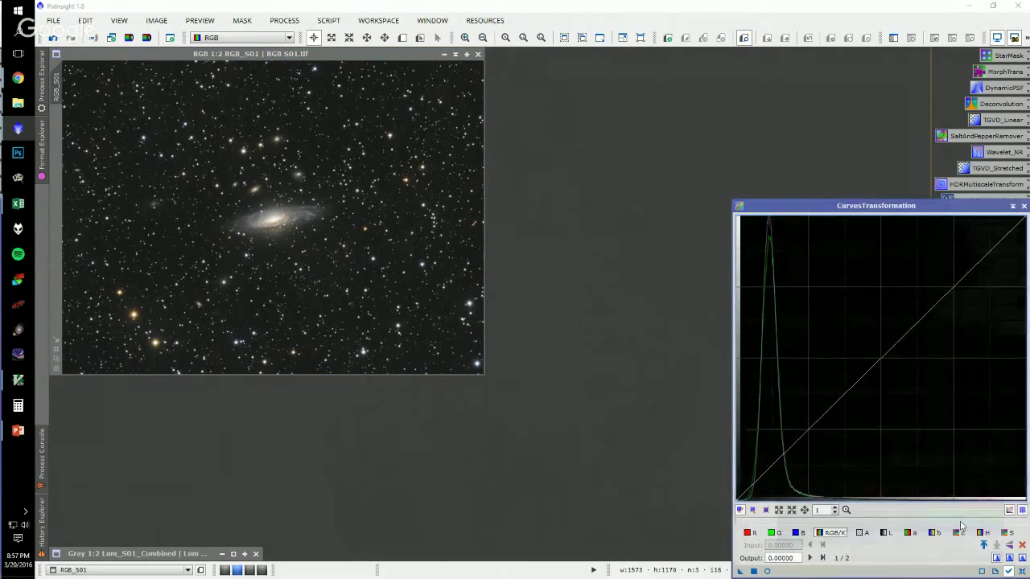
pyautogui.click(1006, 533)
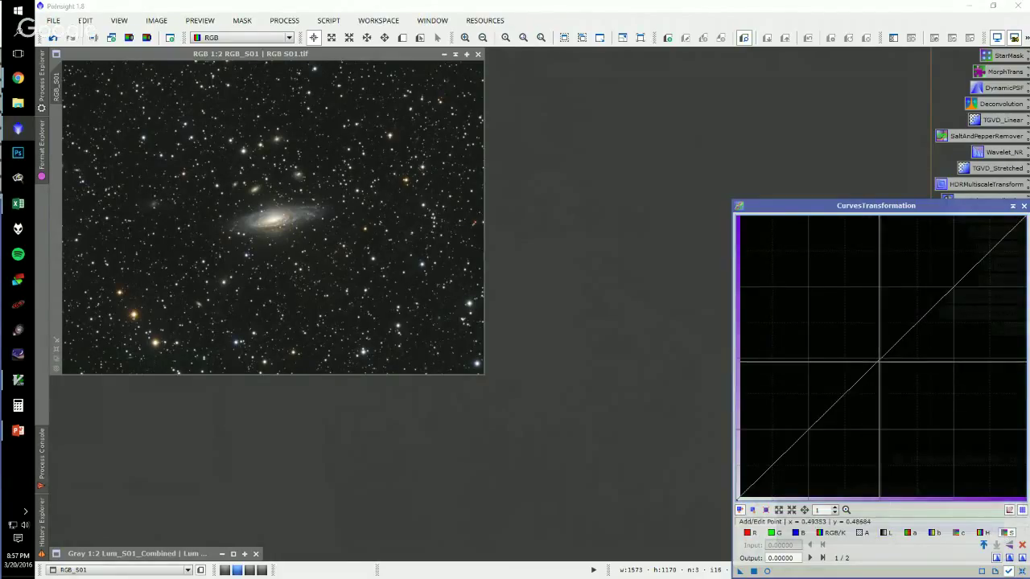
pyautogui.click(880, 363)
pyautogui.click(767, 572)
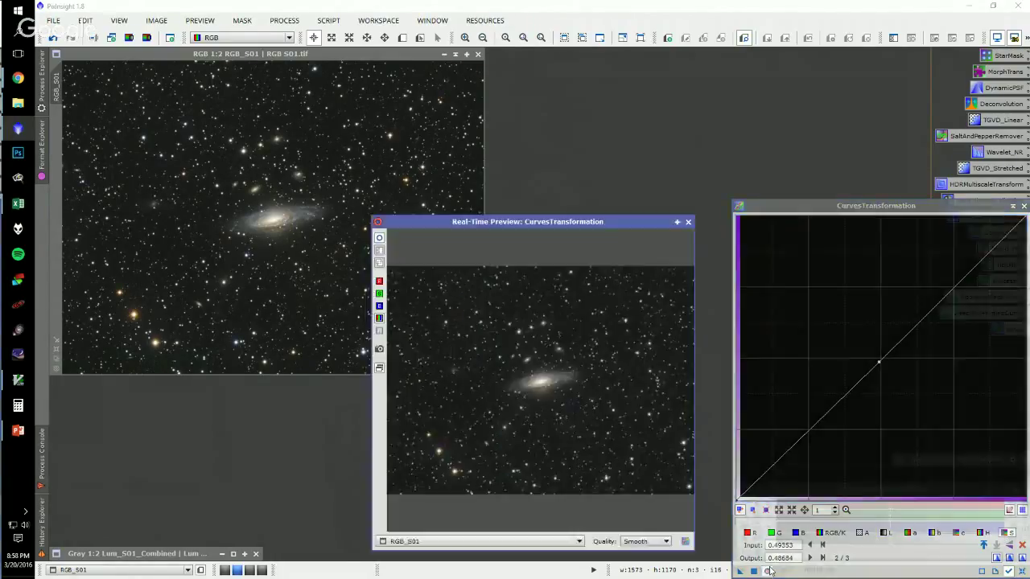
pyautogui.moveTo(879, 362); pyautogui.dragTo(817, 314)
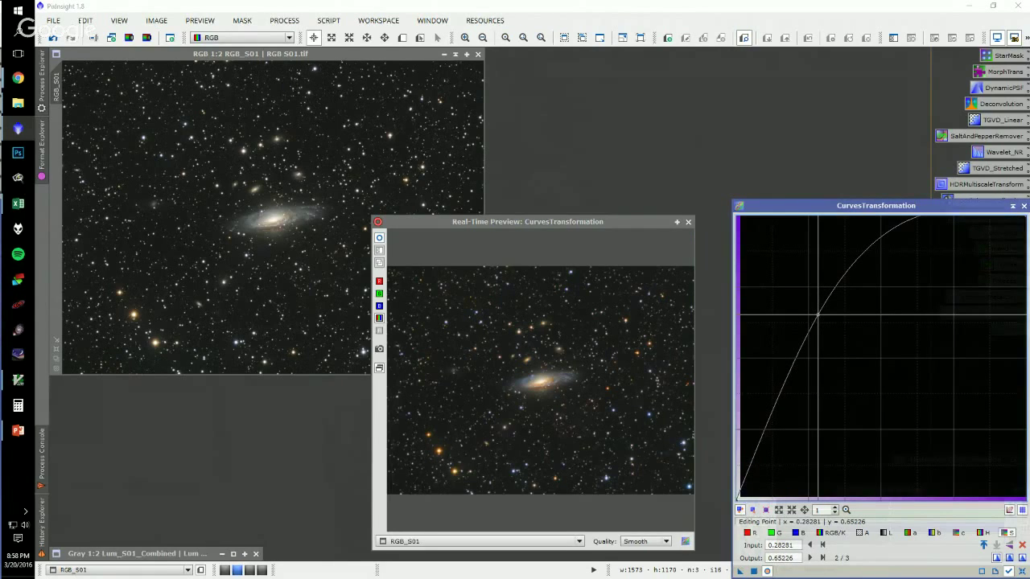
pyautogui.moveTo(817, 315); pyautogui.dragTo(880, 363)
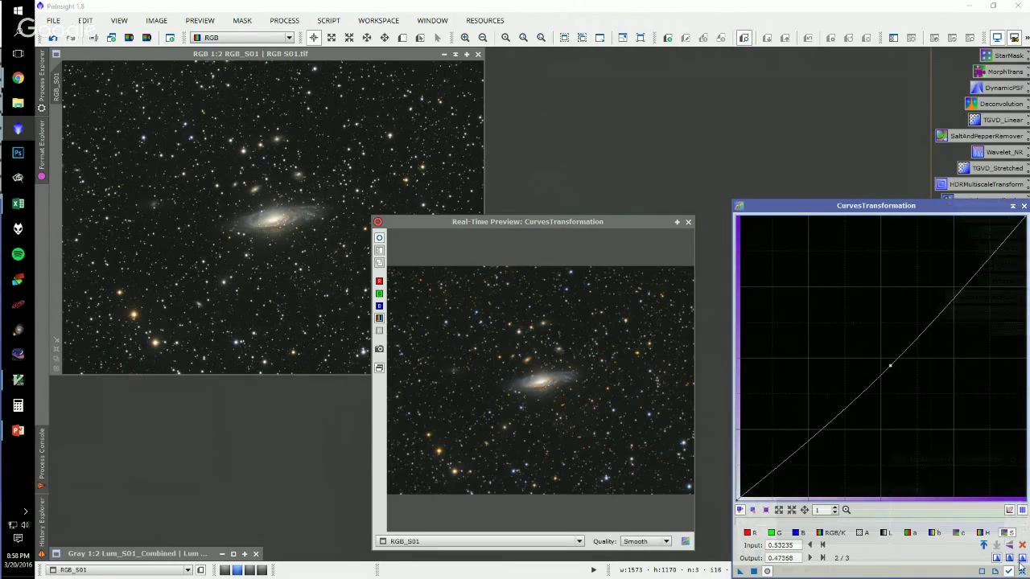
pyautogui.click(1022, 544)
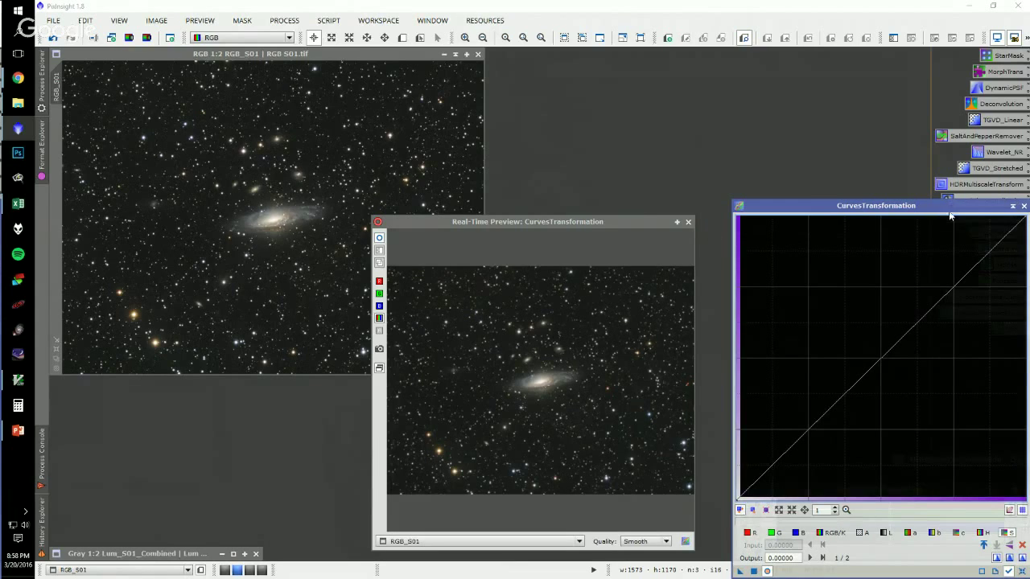
pyautogui.click(1013, 206)
pyautogui.click(688, 222)
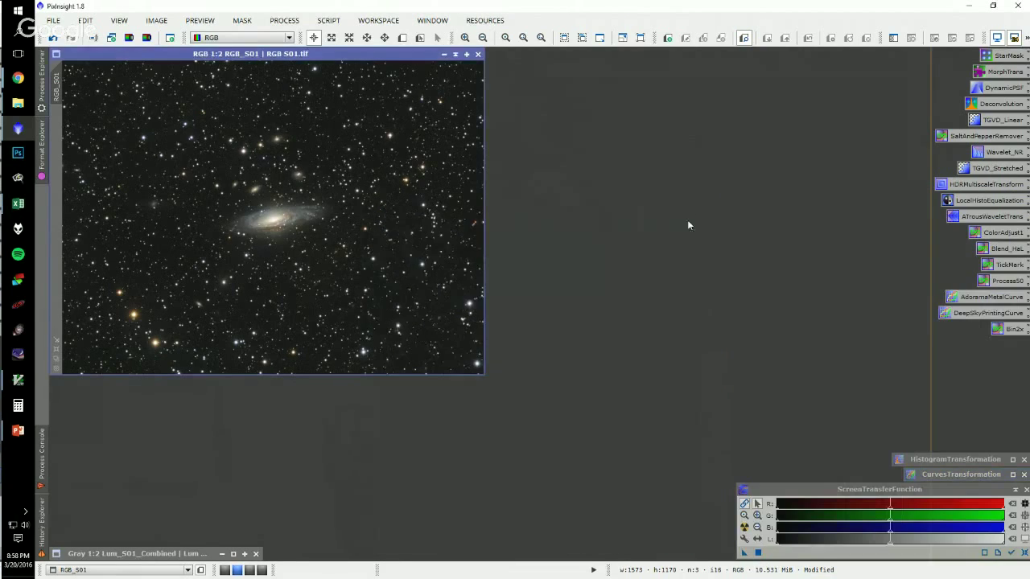
# - Launch ColorSaturation from Process Explorer and raise the curve's left point to 0.96364
pyautogui.click(42, 80)
pyautogui.scroll(5, 137, 321)
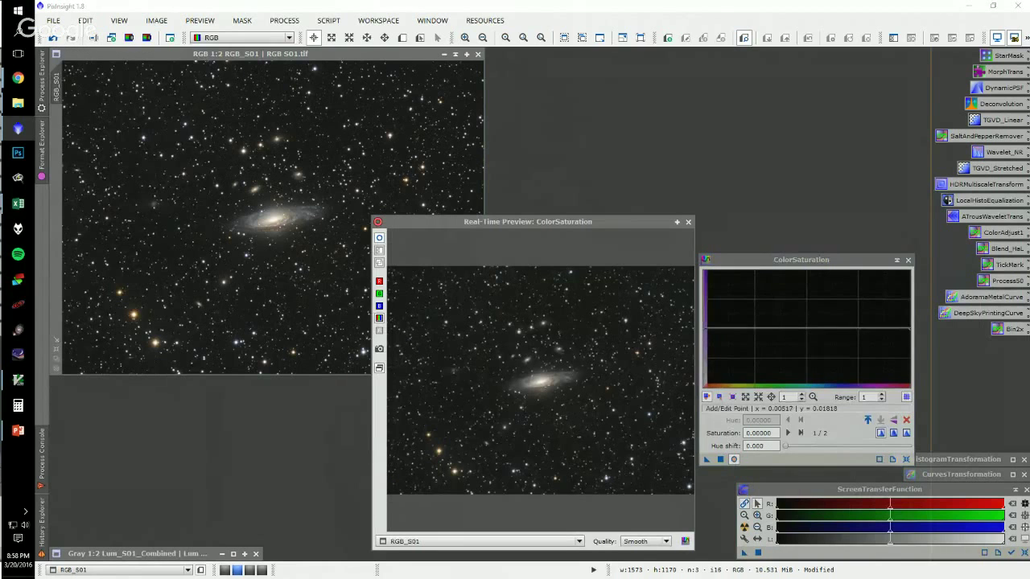
pyautogui.moveTo(704, 328); pyautogui.dragTo(705, 272)
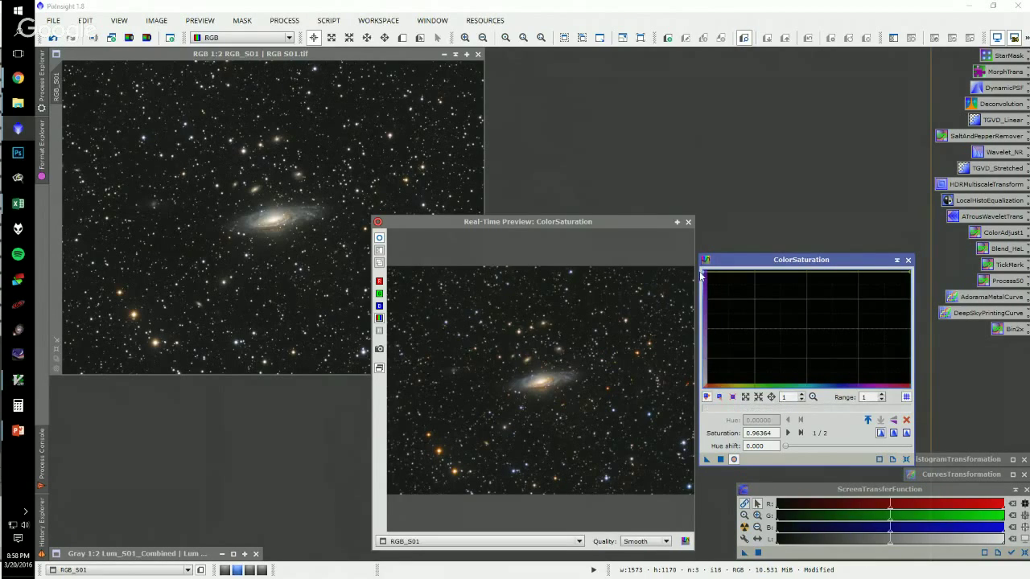
# - Experiment with raised and lowered saturation points at various hues along the curve
pyautogui.moveTo(597, 219); pyautogui.dragTo(532, 164)
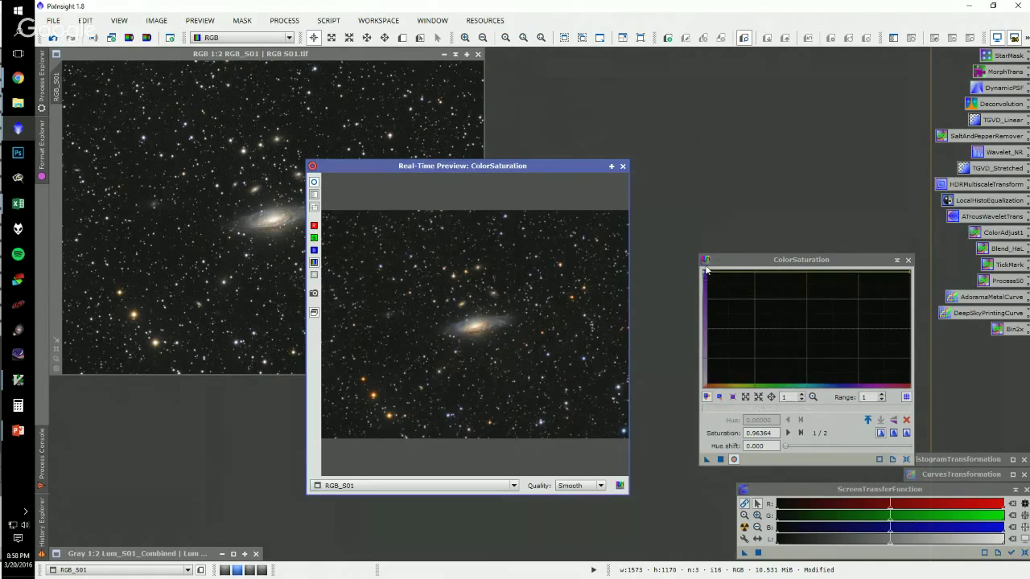
pyautogui.moveTo(702, 272); pyautogui.dragTo(749, 312)
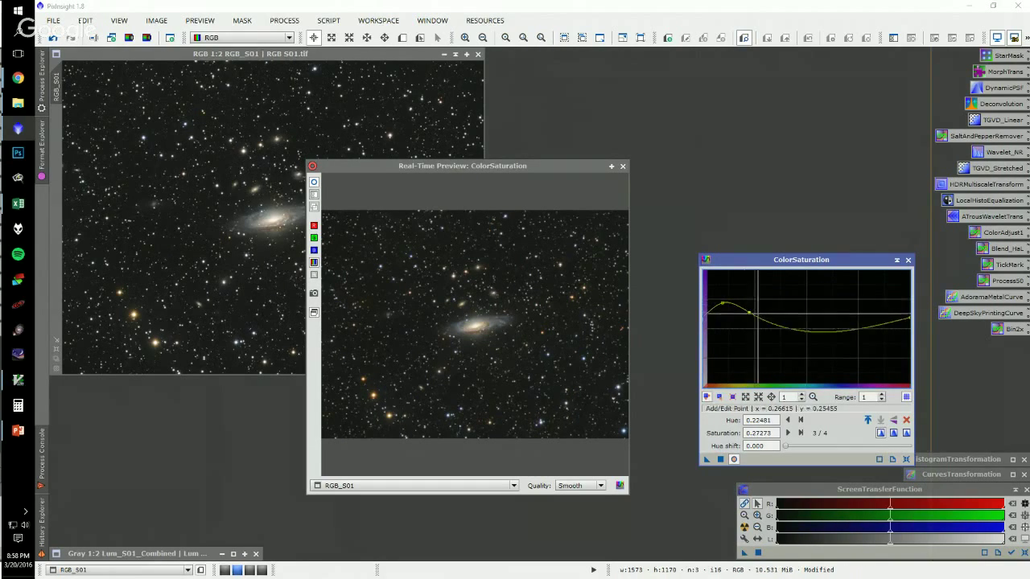
pyautogui.moveTo(910, 319); pyautogui.dragTo(910, 304)
pyautogui.moveTo(838, 321); pyautogui.dragTo(838, 330)
pyautogui.moveTo(771, 320); pyautogui.dragTo(770, 333)
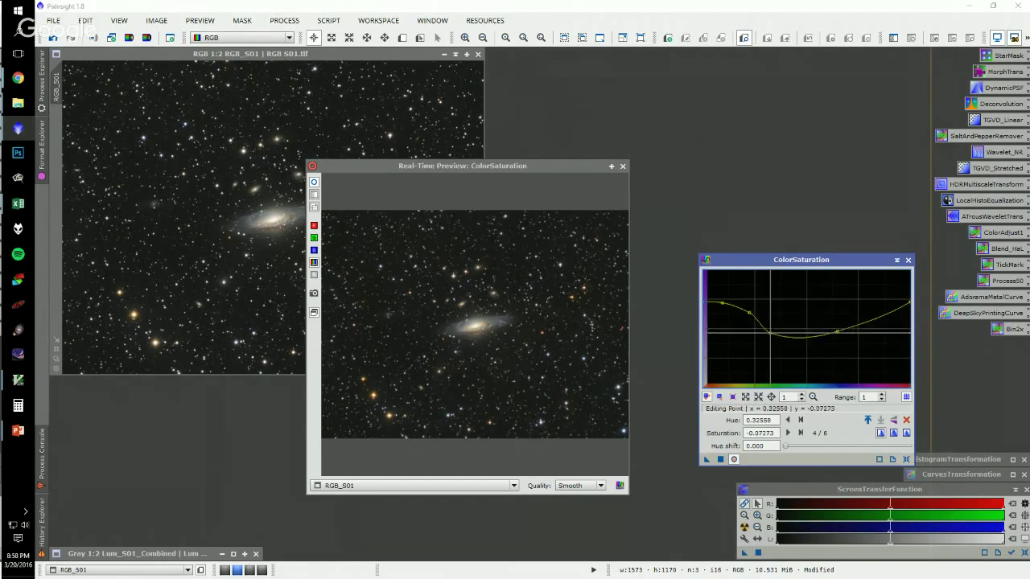
pyautogui.click(863, 325)
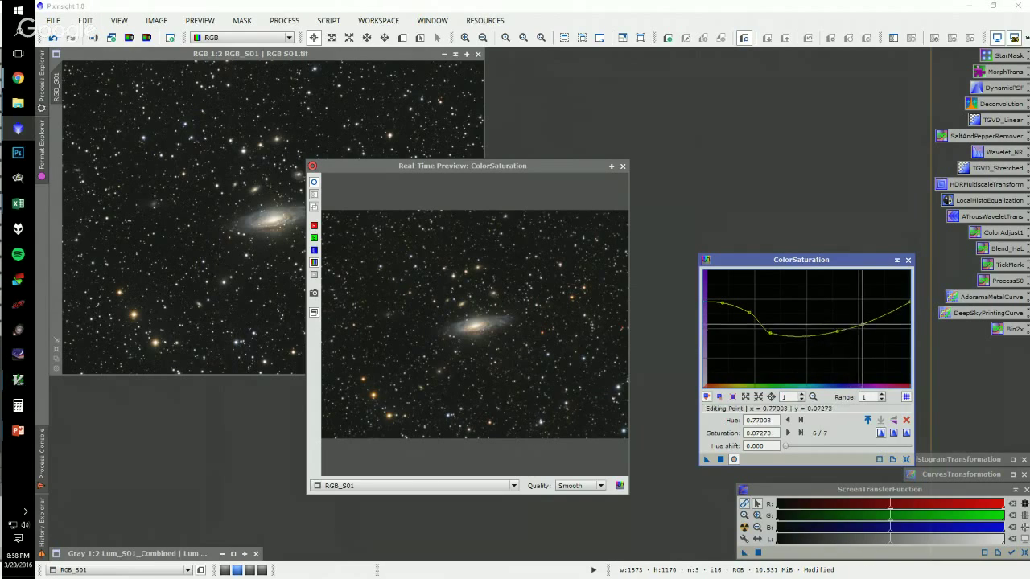
# - Reset the curve, raise it evenly to 0.57273 saturation, and close the preview
pyautogui.click(904, 459)
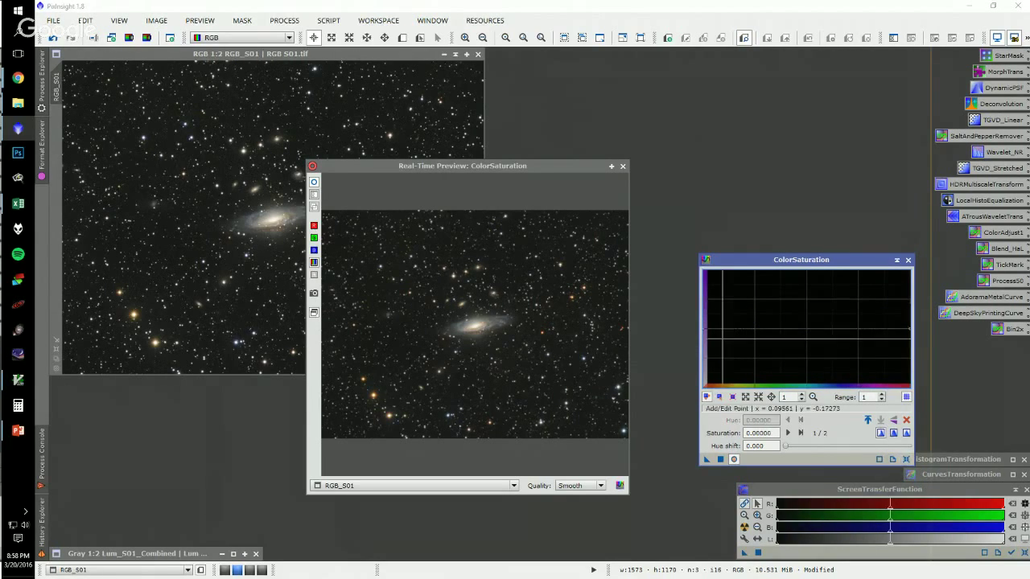
pyautogui.moveTo(705, 328); pyautogui.dragTo(705, 295)
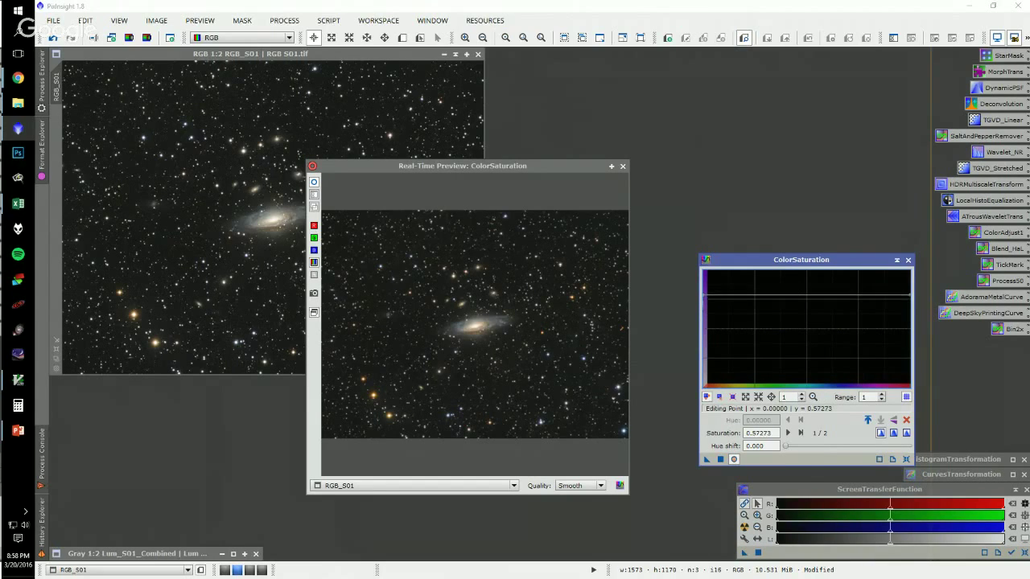
pyautogui.click(622, 166)
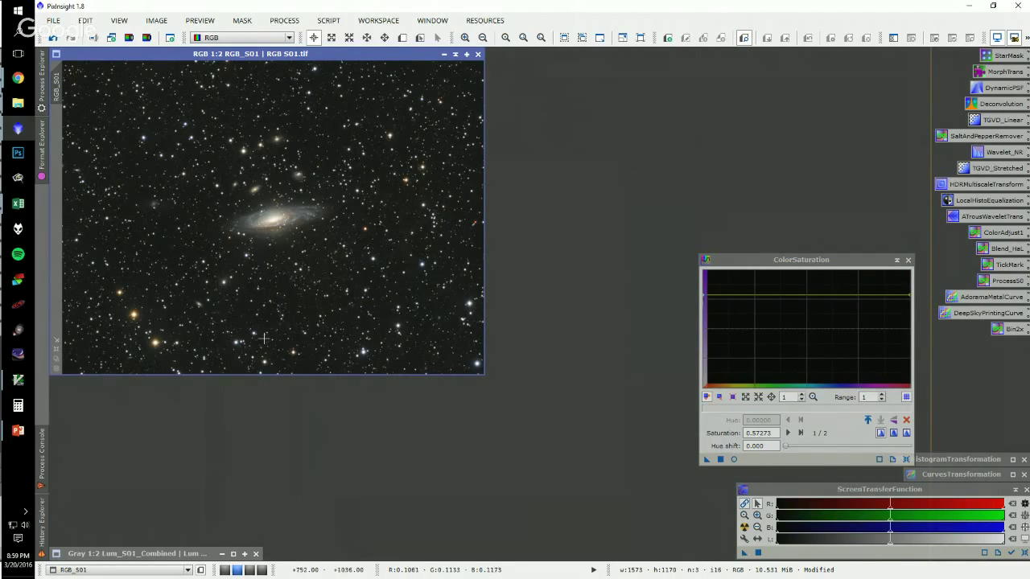
# - Restore Lum_S01_Combined, clone it to Lum_S01_Combined_clone, and minimize the original
pyautogui.doubleClick(185, 557)
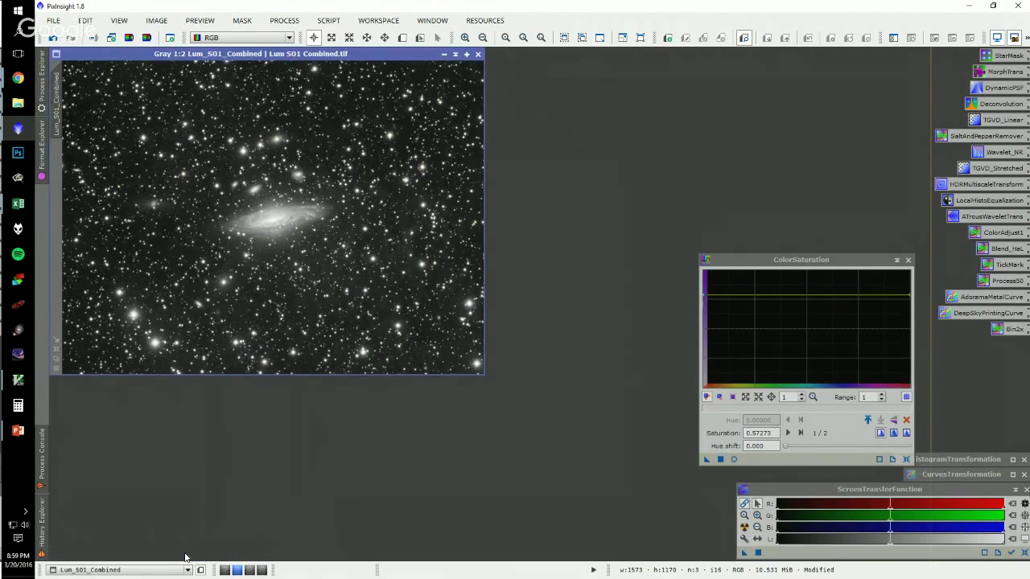
pyautogui.moveTo(310, 56); pyautogui.dragTo(601, 155)
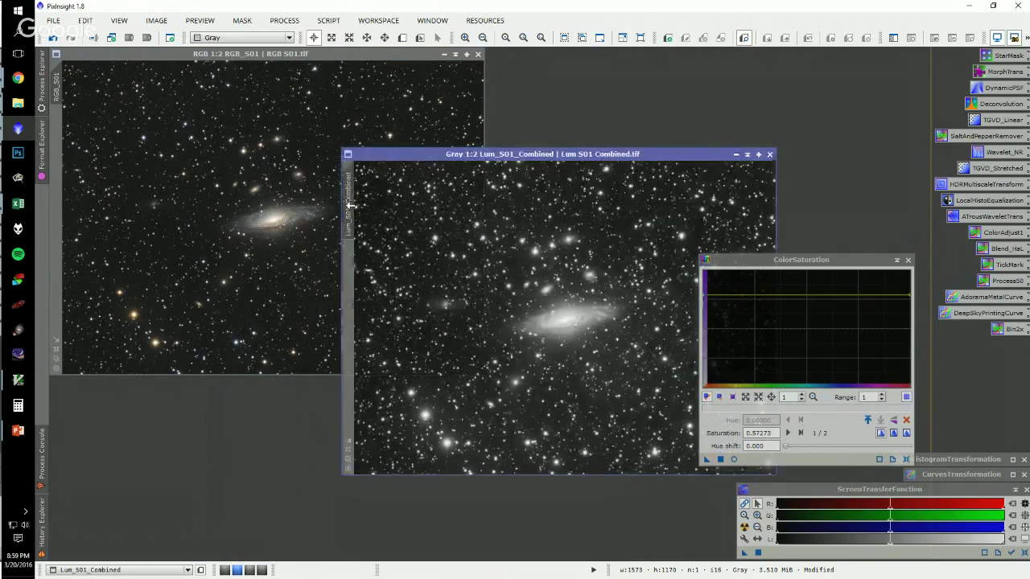
pyautogui.moveTo(351, 205); pyautogui.dragTo(561, 97)
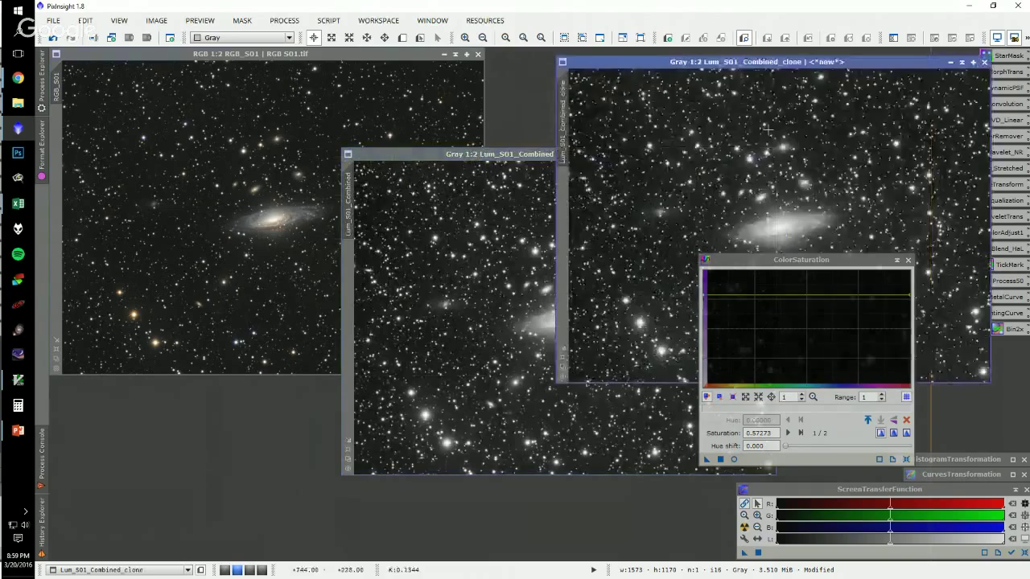
pyautogui.moveTo(537, 156); pyautogui.dragTo(464, 166)
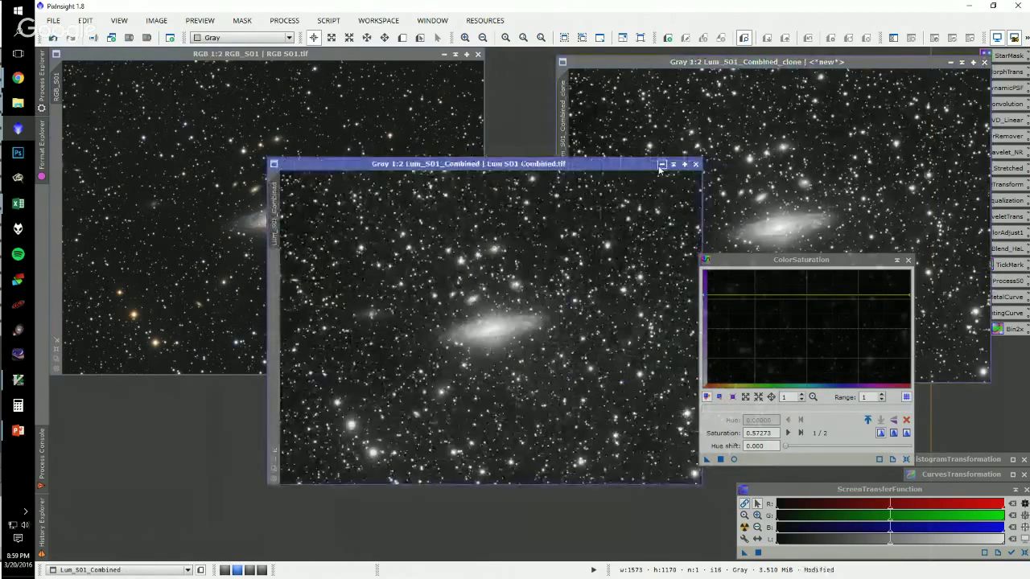
pyautogui.click(660, 164)
pyautogui.moveTo(699, 63); pyautogui.dragTo(327, 131)
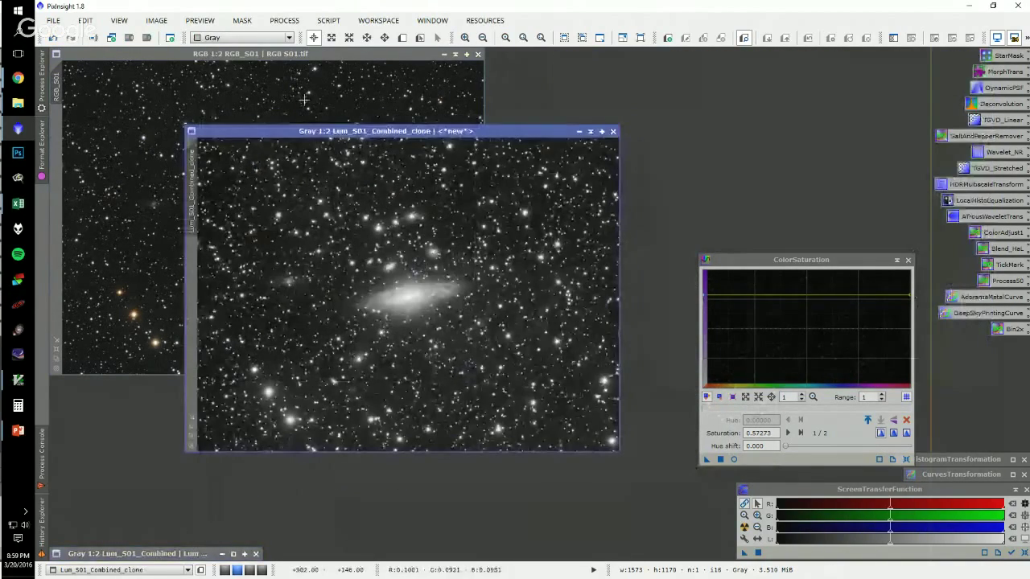
# - Run StarMask with Midtones 0.9 and Noise threshold 0.2 on the clone, then arrange the windows
pyautogui.doubleClick(991, 56)
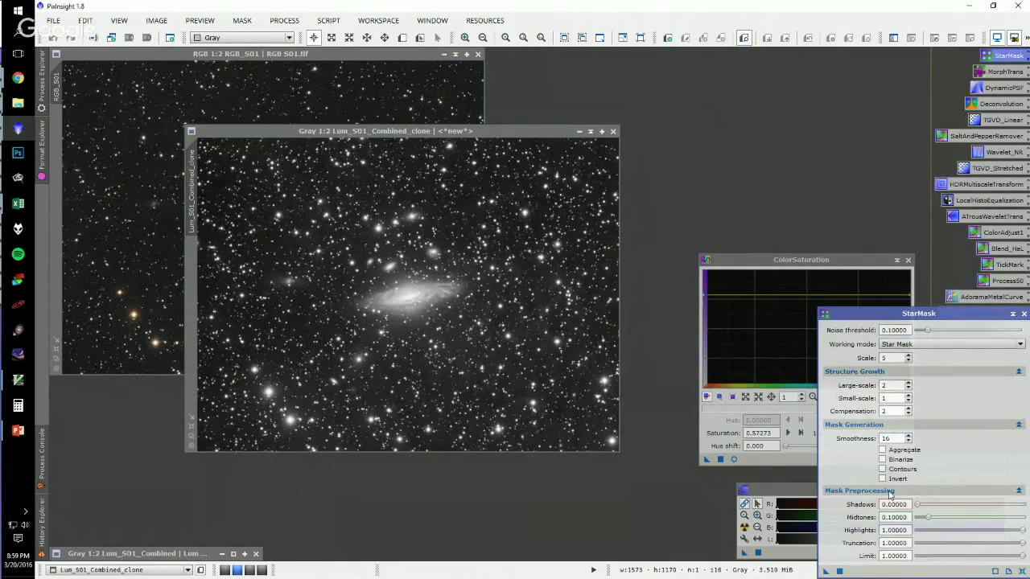
pyautogui.doubleClick(885, 518)
pyautogui.write('0.9')
pyautogui.press('Tab')
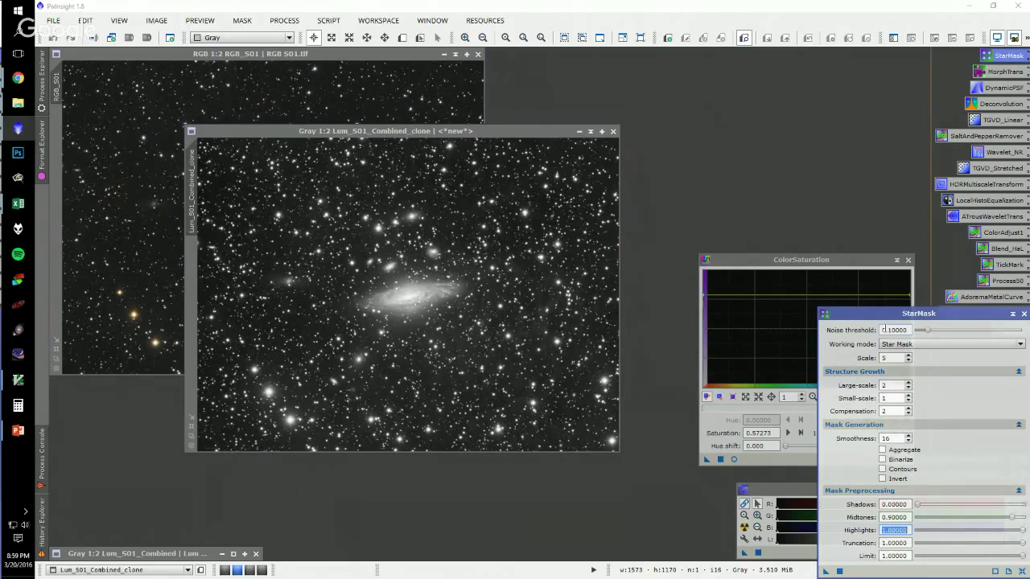
pyautogui.click(948, 329)
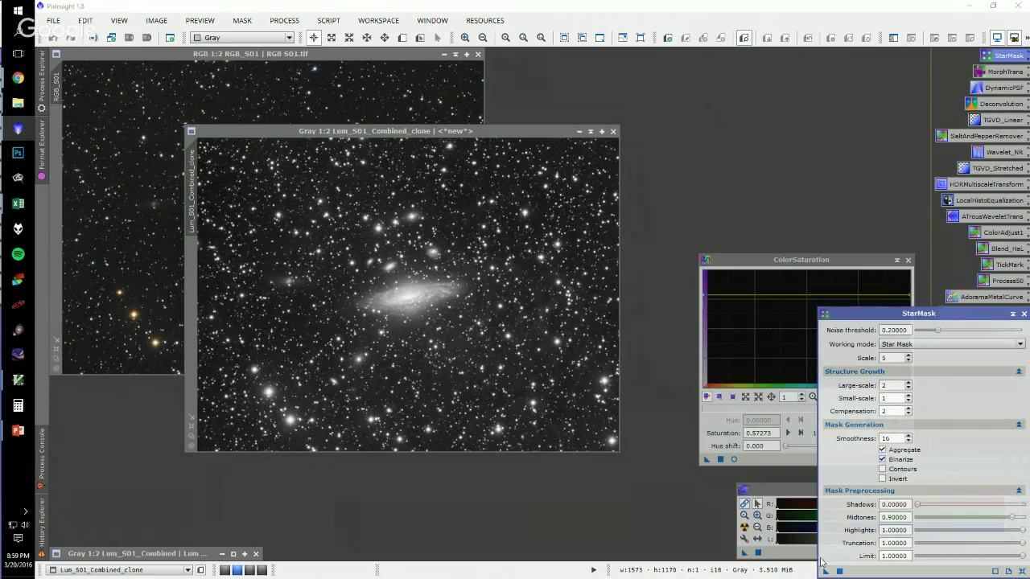
pyautogui.moveTo(823, 572); pyautogui.dragTo(498, 313)
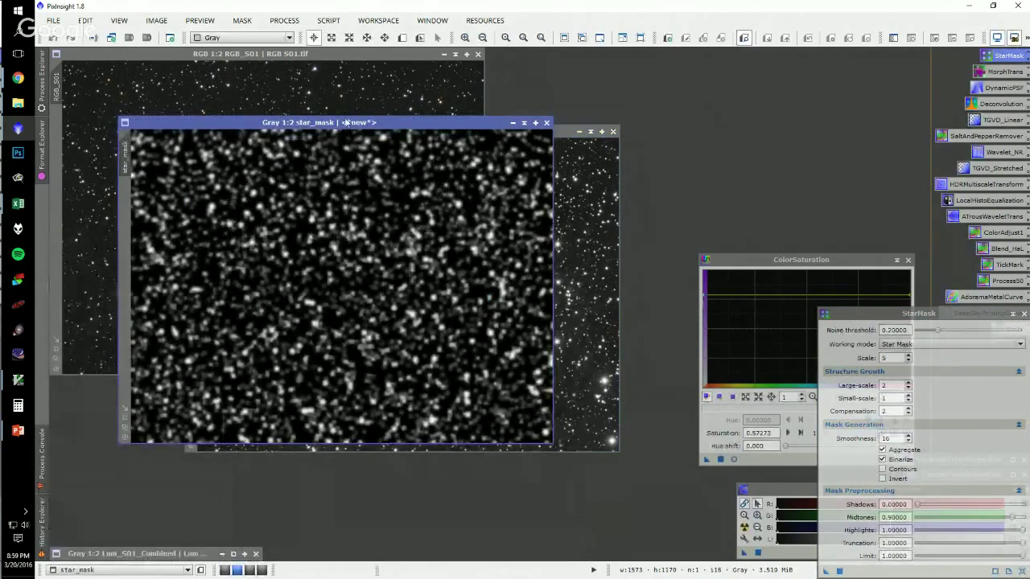
pyautogui.moveTo(345, 121); pyautogui.dragTo(483, 155)
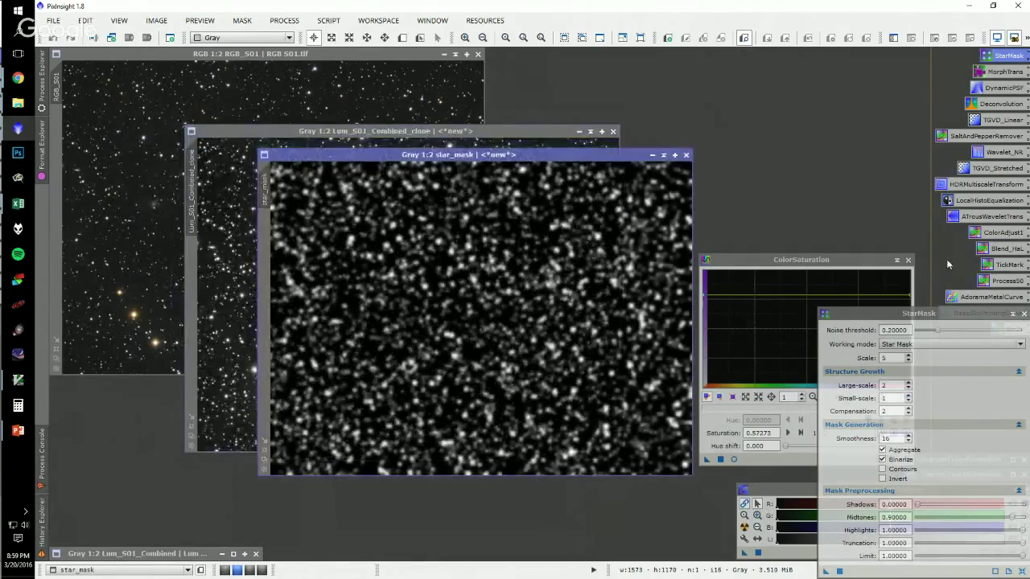
pyautogui.click(1023, 315)
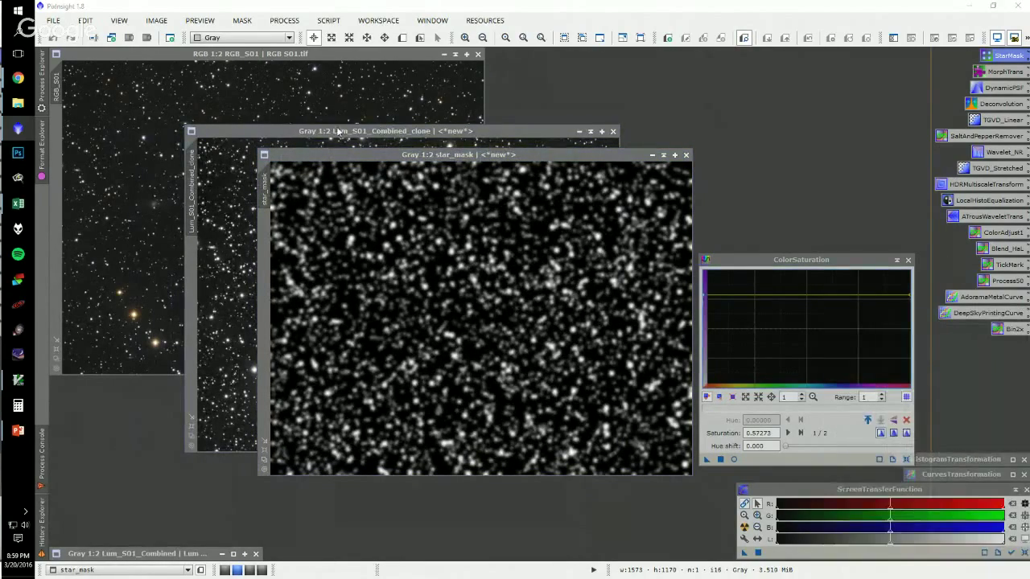
pyautogui.moveTo(335, 158); pyautogui.dragTo(326, 171)
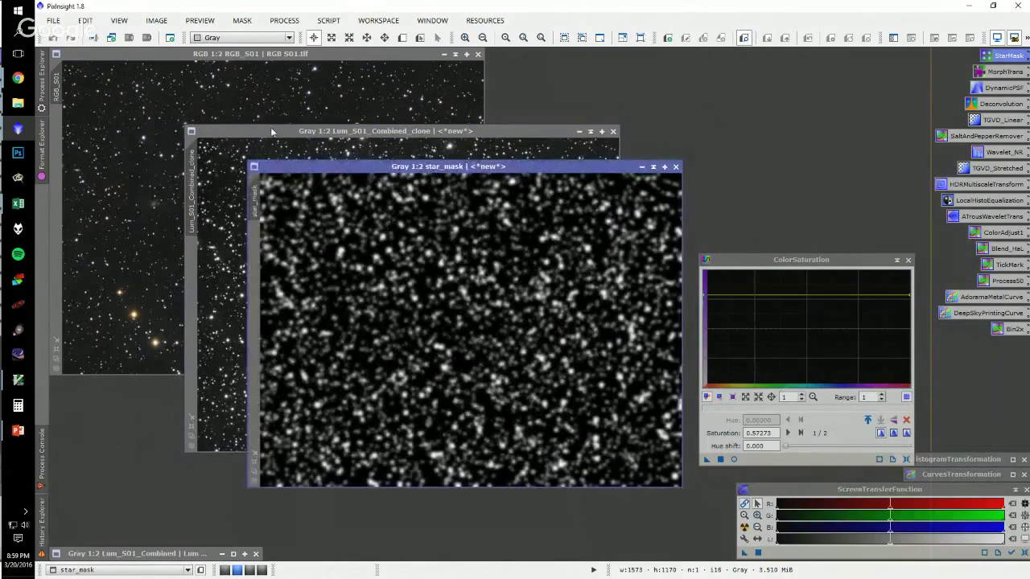
pyautogui.moveTo(271, 128); pyautogui.dragTo(250, 107)
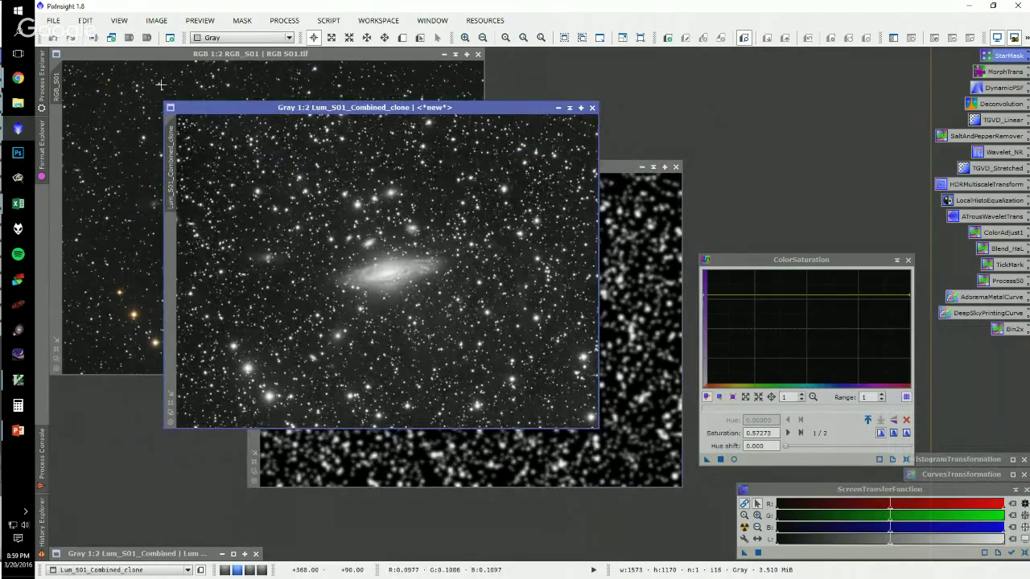
# - Subtract star_mask from Lum_S01_Combined_clone using the PixelMath expression $T - star_mask
pyautogui.click(43, 84)
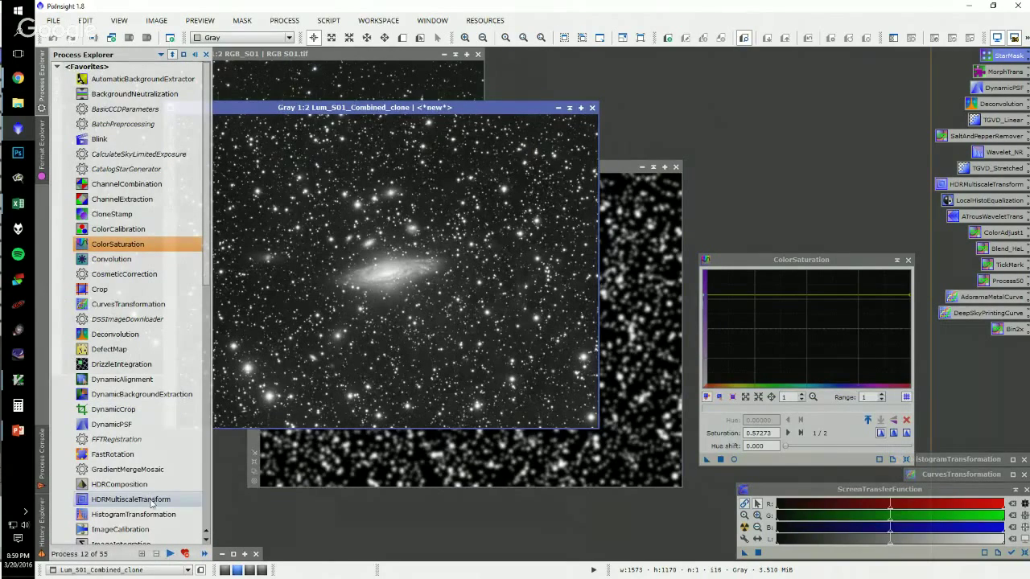
pyautogui.scroll(-6, 120, 505)
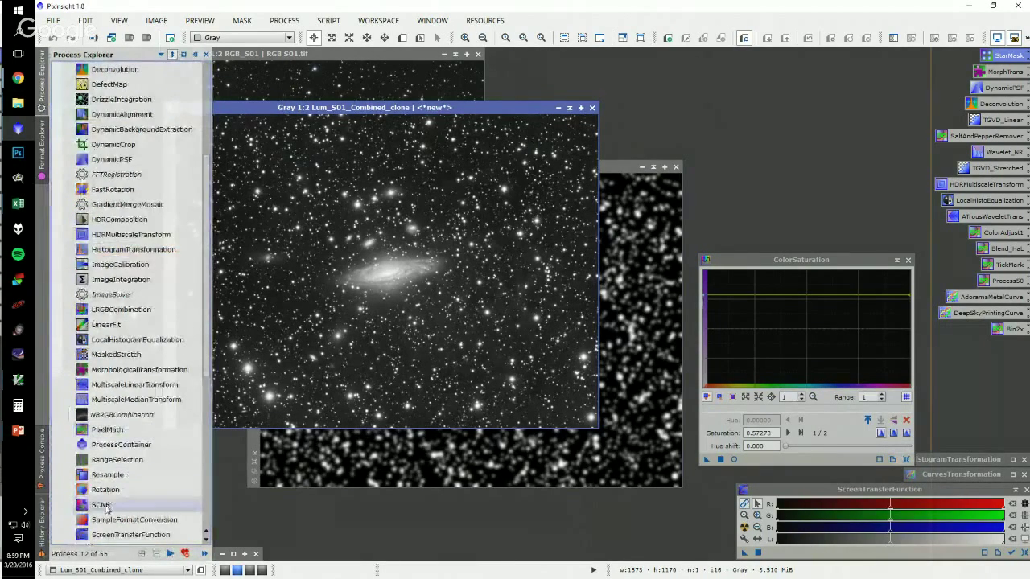
pyautogui.scroll(-4, 106, 505)
pyautogui.click(115, 250)
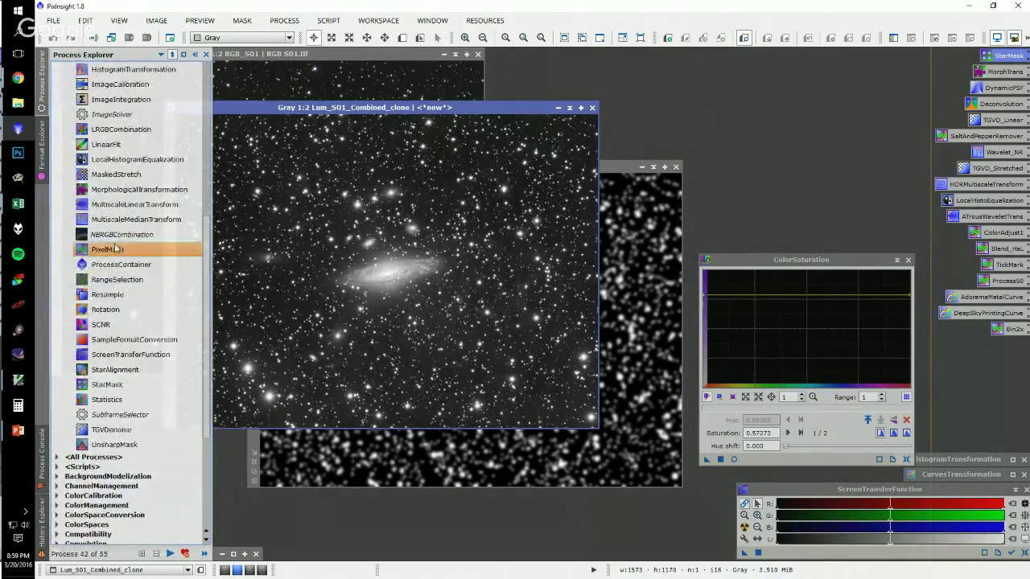
pyautogui.doubleClick(115, 249)
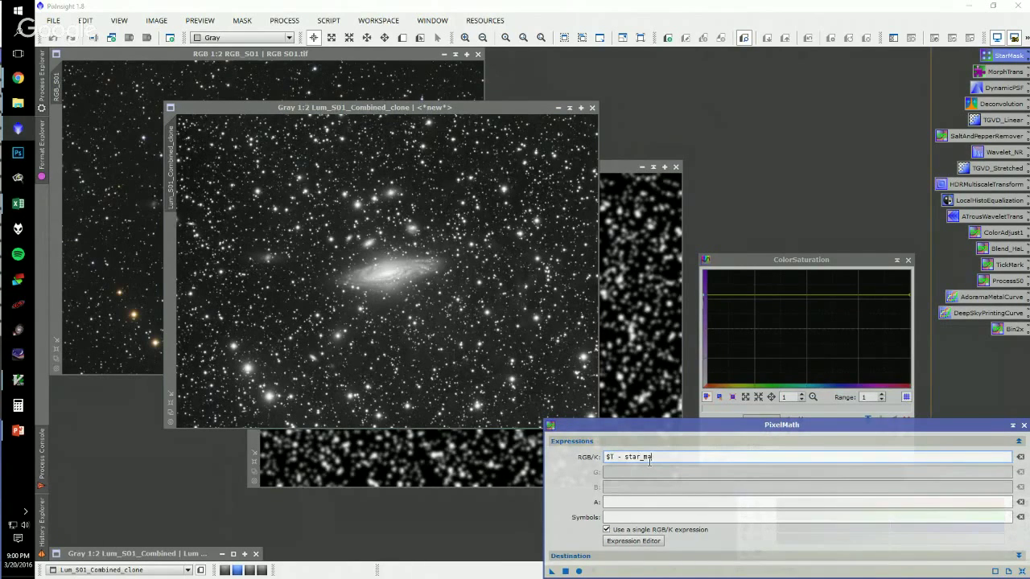
pyautogui.moveTo(661, 434); pyautogui.dragTo(664, 322)
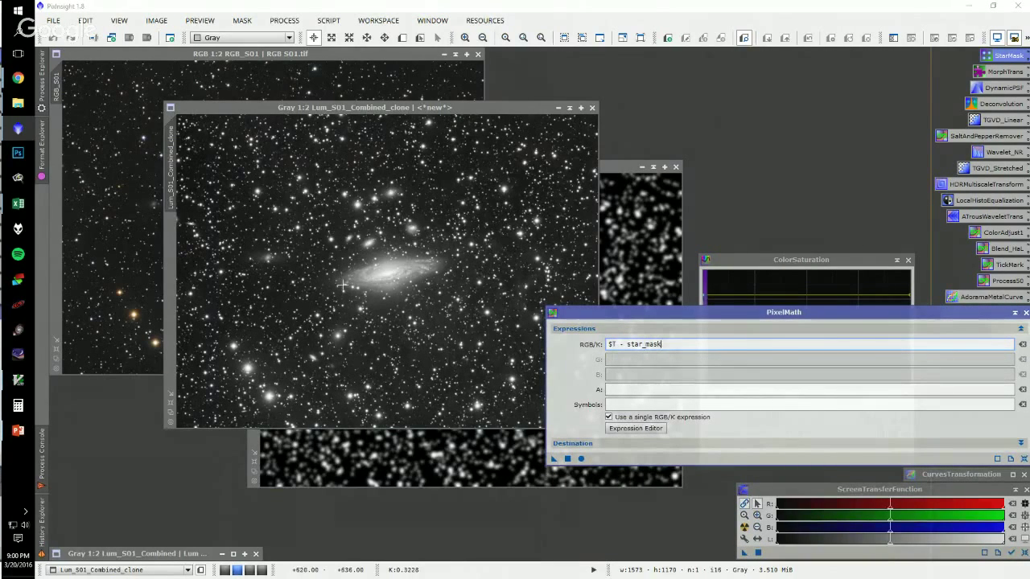
pyautogui.click(612, 344)
pyautogui.moveTo(627, 343); pyautogui.dragTo(670, 344)
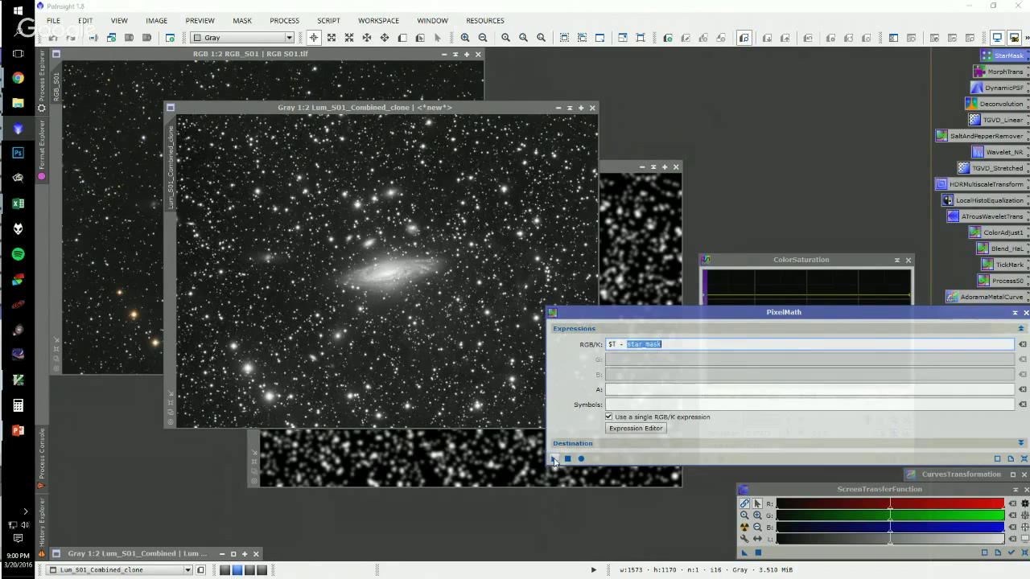
pyautogui.moveTo(554, 459); pyautogui.dragTo(386, 265)
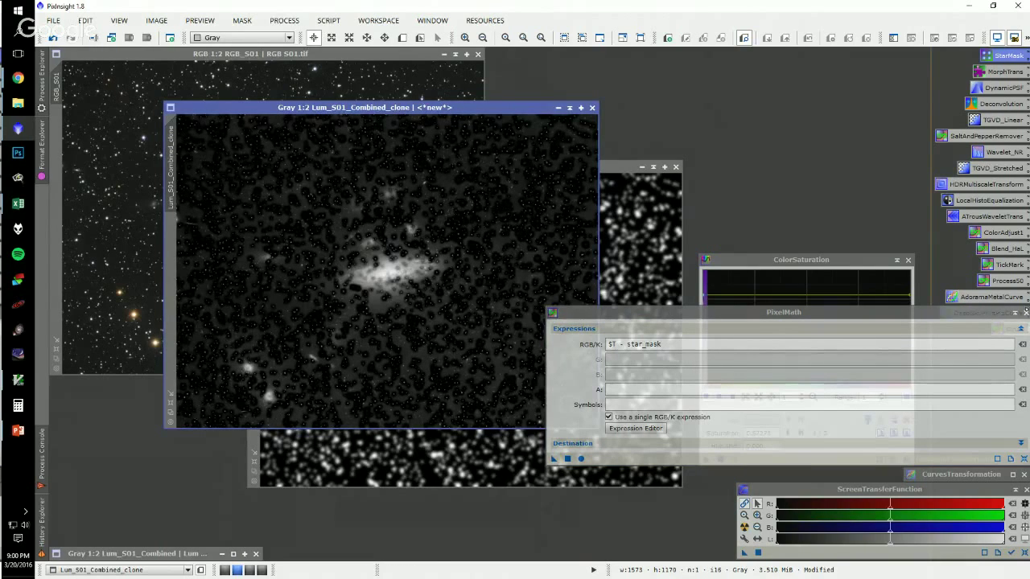
pyautogui.click(1024, 313)
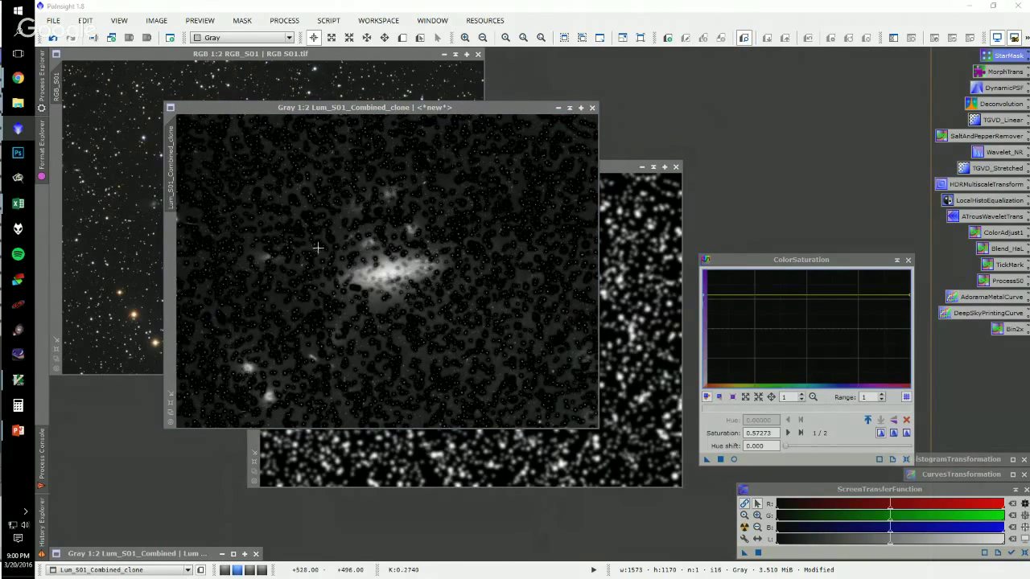
pyautogui.click(42, 71)
# - Blur the starless Lum_S01_Combined_clone with a Convolution of StdDev 3.40
pyautogui.scroll(10, 123, 117)
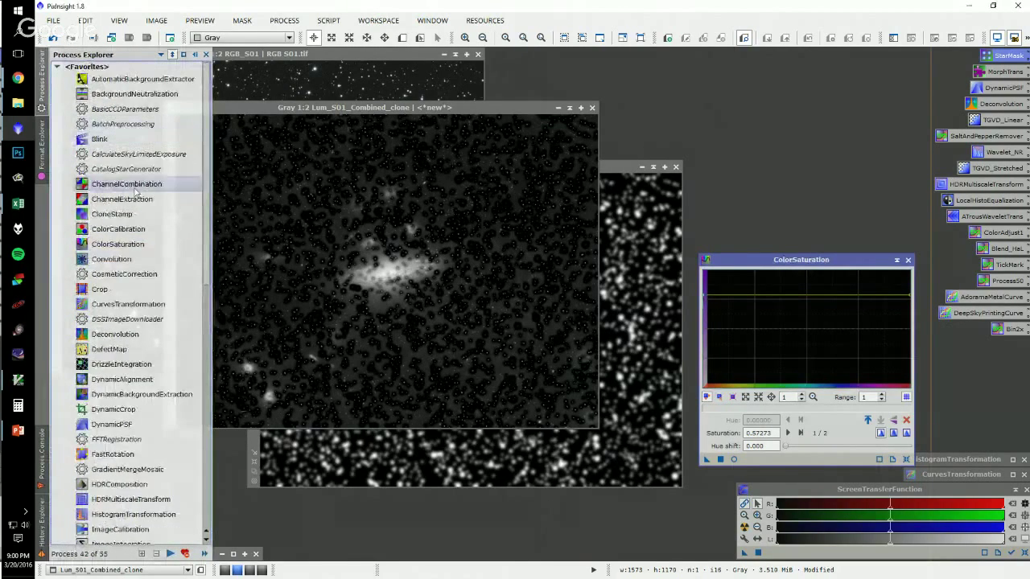
pyautogui.doubleClick(111, 259)
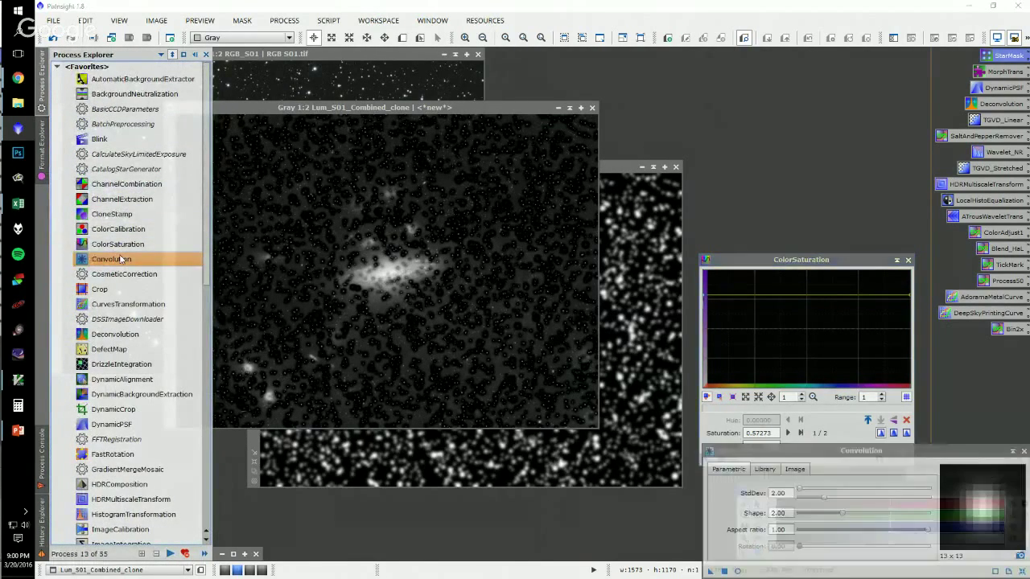
pyautogui.moveTo(809, 451); pyautogui.dragTo(824, 262)
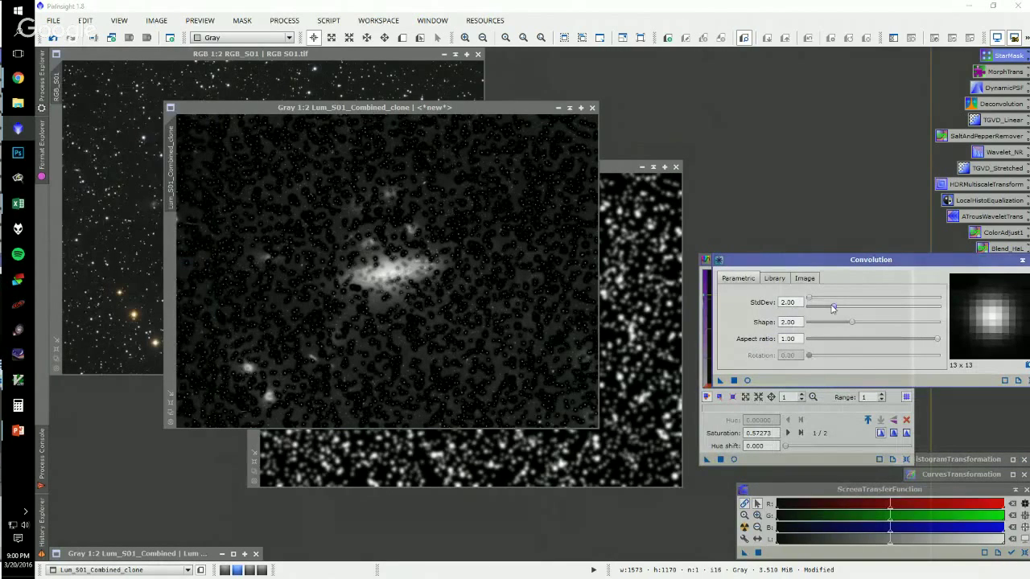
pyautogui.moveTo(833, 308); pyautogui.dragTo(852, 310)
pyautogui.moveTo(854, 261); pyautogui.dragTo(841, 212)
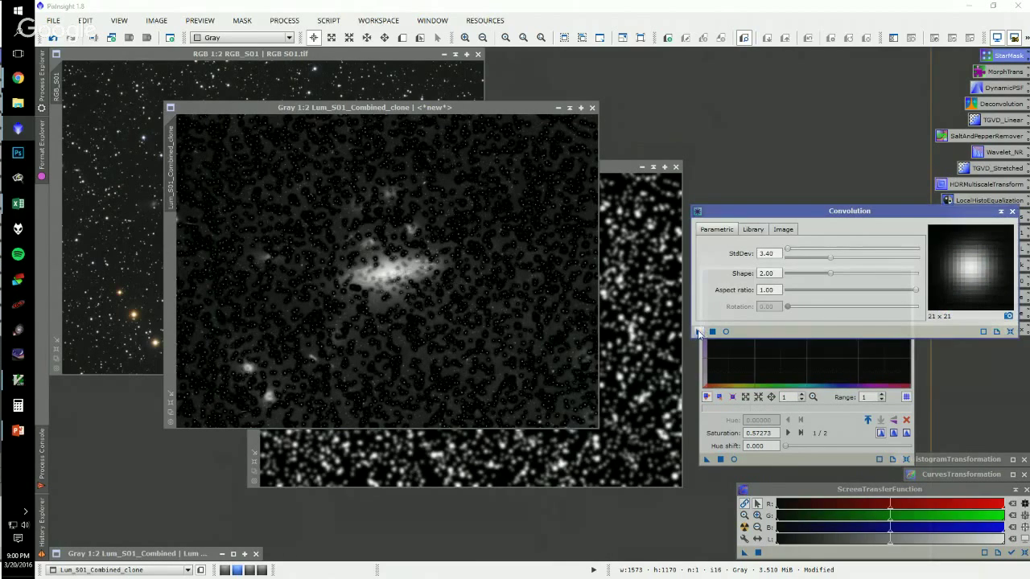
pyautogui.moveTo(698, 332); pyautogui.dragTo(447, 298)
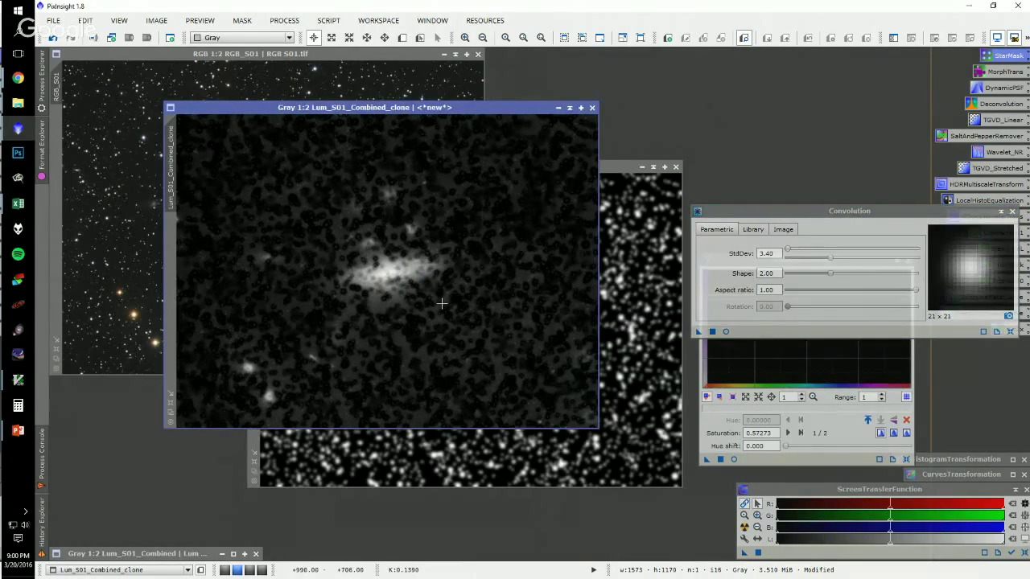
pyautogui.click(1012, 212)
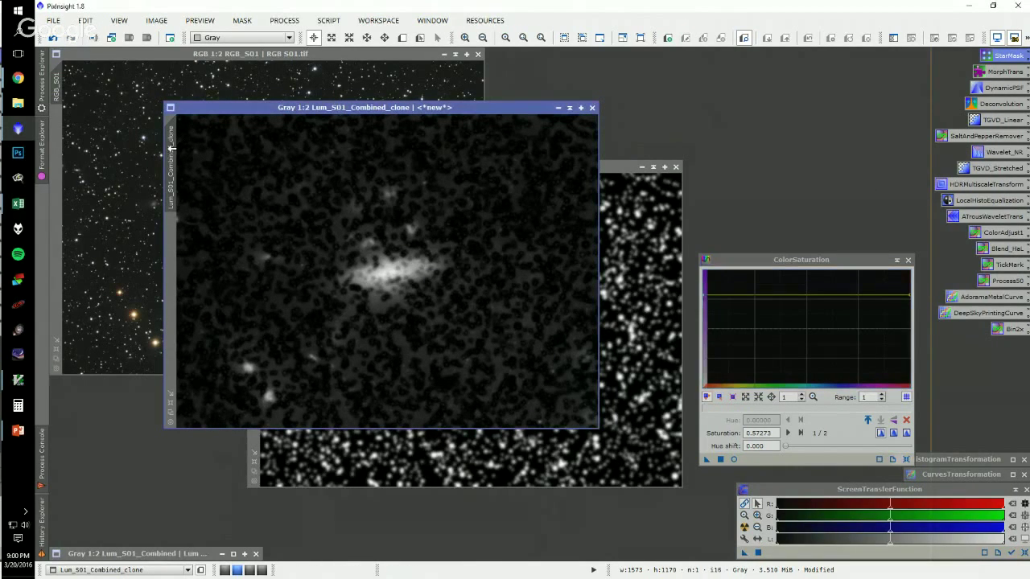
# - Set the blurred clone as the mask on RGB_S01 and hide the mask overlay
pyautogui.moveTo(172, 153); pyautogui.dragTo(55, 145)
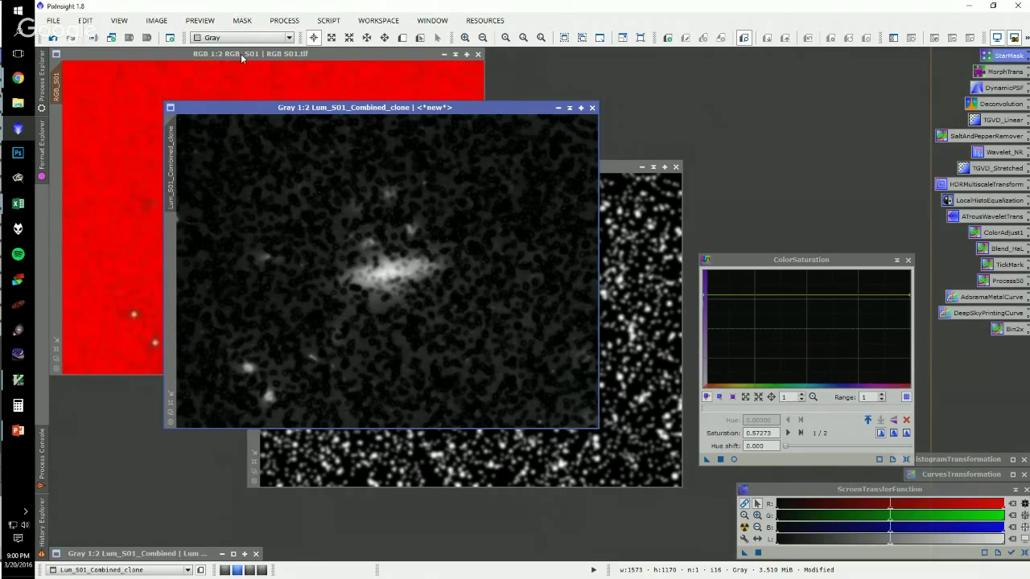
pyautogui.click(241, 53)
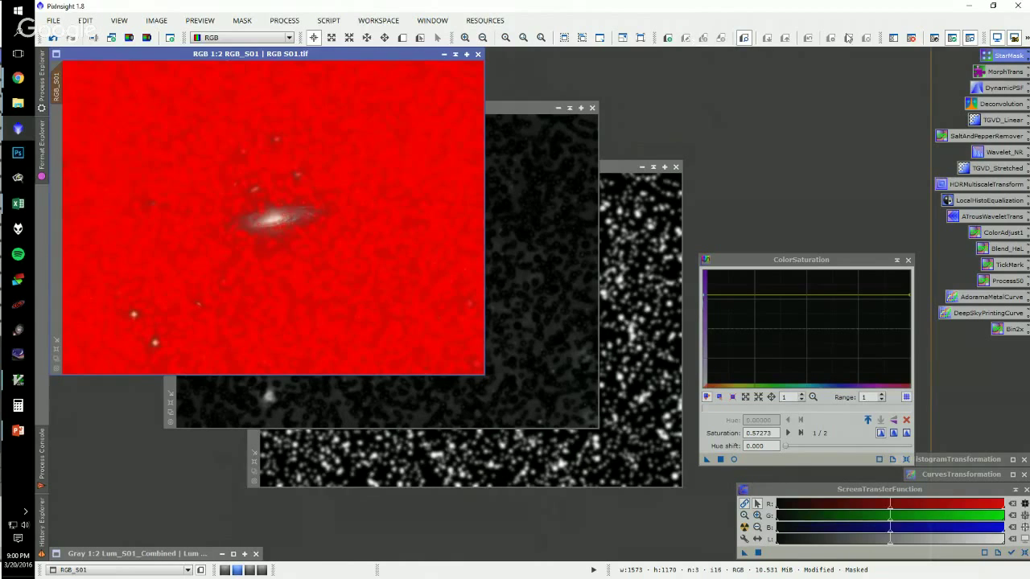
pyautogui.click(969, 38)
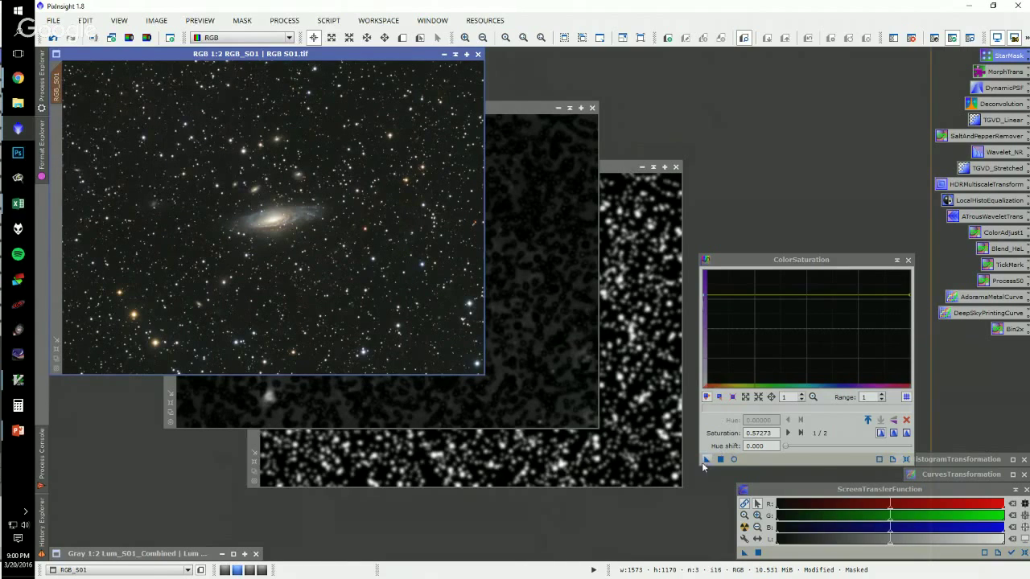
# - Preview and apply a strong ColorSaturation boost of about 0.87 to RGB_S01
pyautogui.click(733, 459)
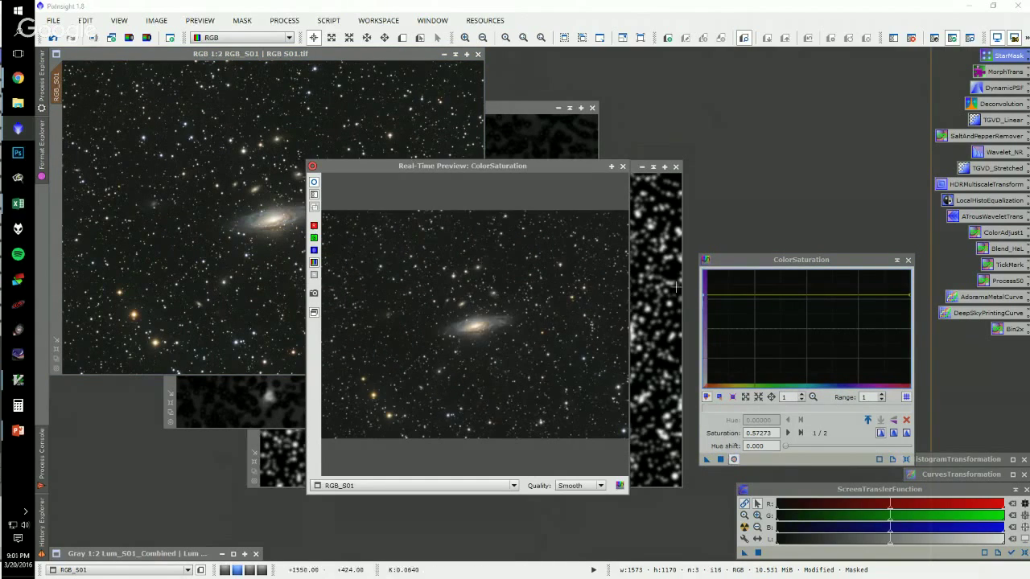
pyautogui.moveTo(701, 293)
pyautogui.mouseDown()
pyautogui.moveTo(701, 324)
pyautogui.moveTo(701, 279)
pyautogui.mouseUp()
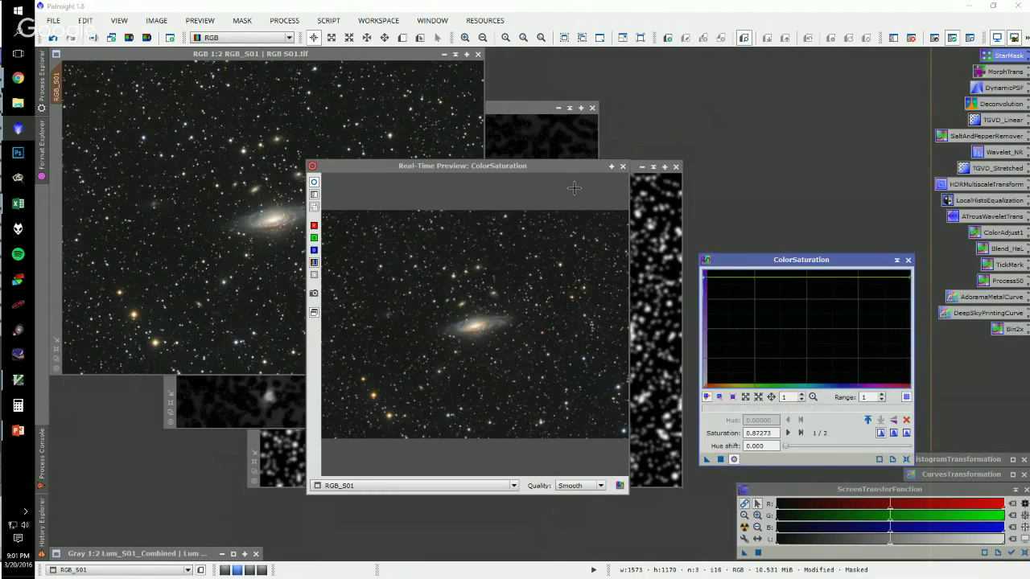
pyautogui.click(621, 166)
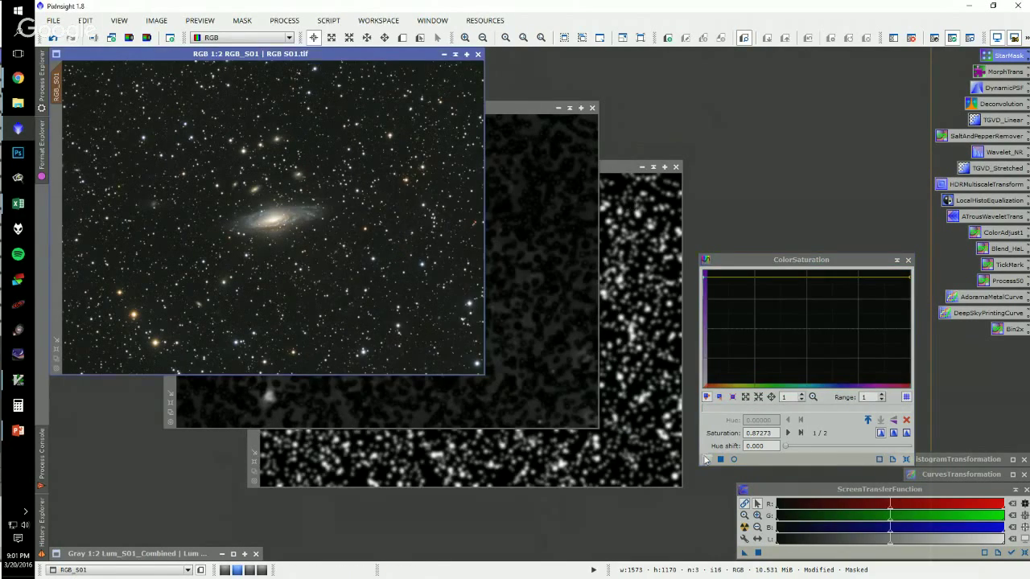
pyautogui.moveTo(351, 259); pyautogui.dragTo(249, 243)
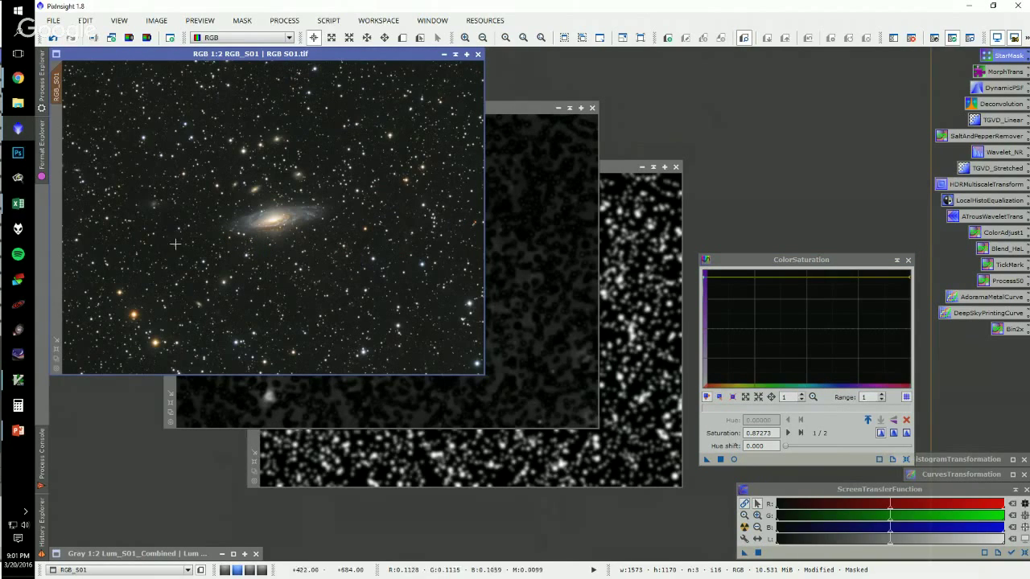
# - Undo the boost and lower the saturation curve to 0.42727
pyautogui.scroll(1, 265, 216)
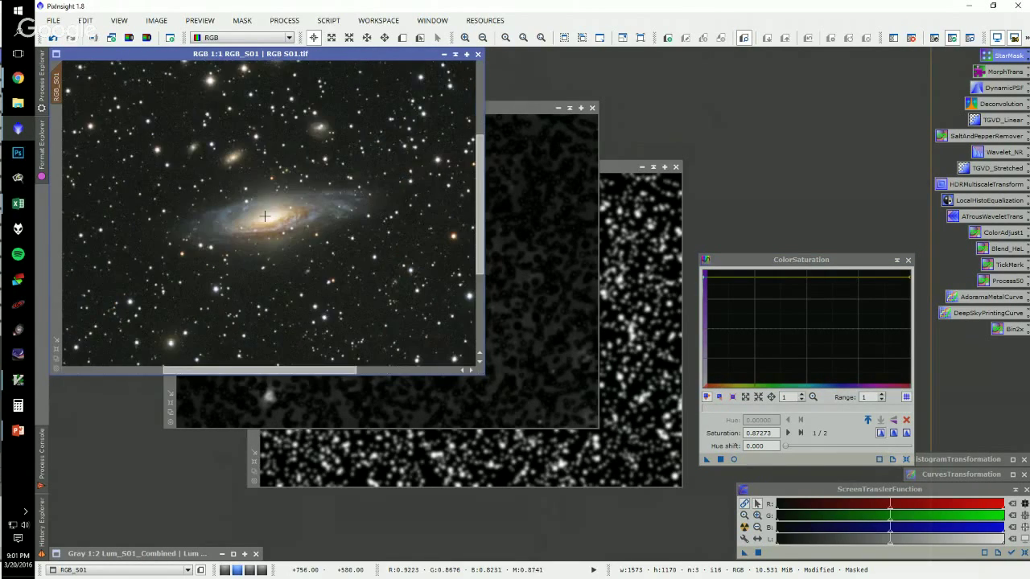
pyautogui.scroll(1, 265, 217)
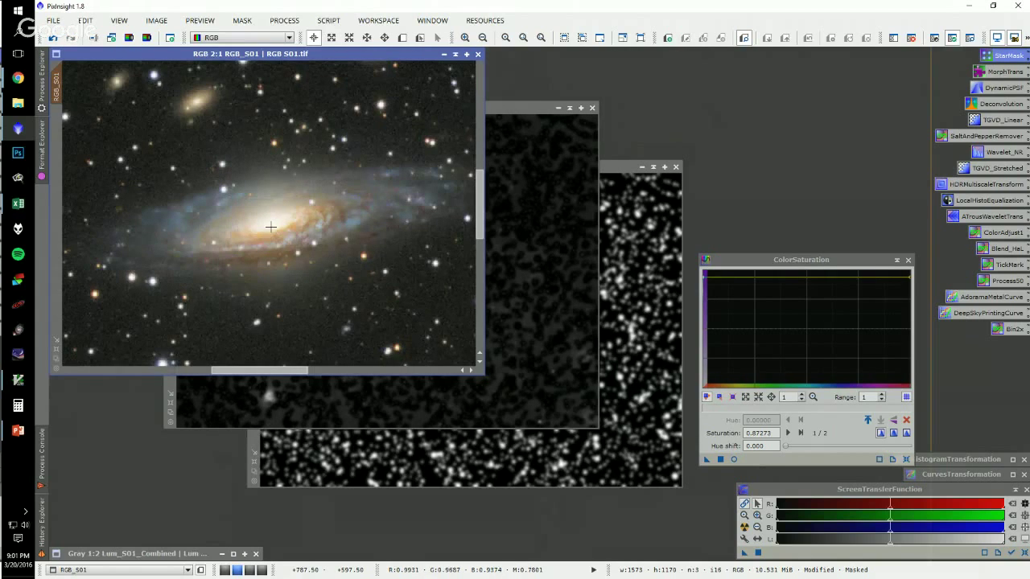
pyautogui.hotkey('ctrl', 'z')
pyautogui.scroll(-2, 271, 227)
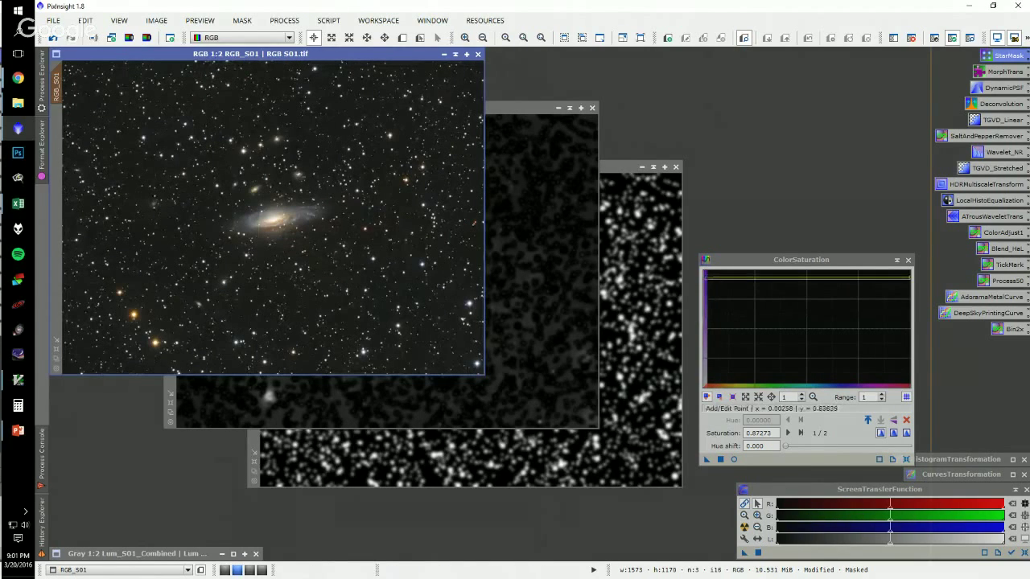
pyautogui.moveTo(704, 277); pyautogui.dragTo(704, 304)
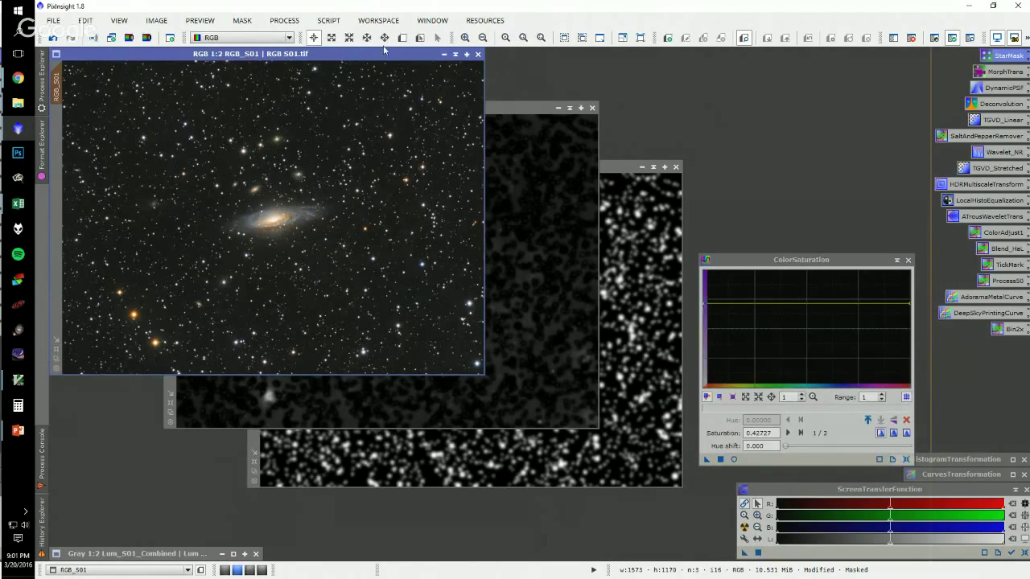
# - Unmask RGB_S01, apply the saturation boost, and iconize ColorSaturation, the clone and star_mask
pyautogui.click(911, 39)
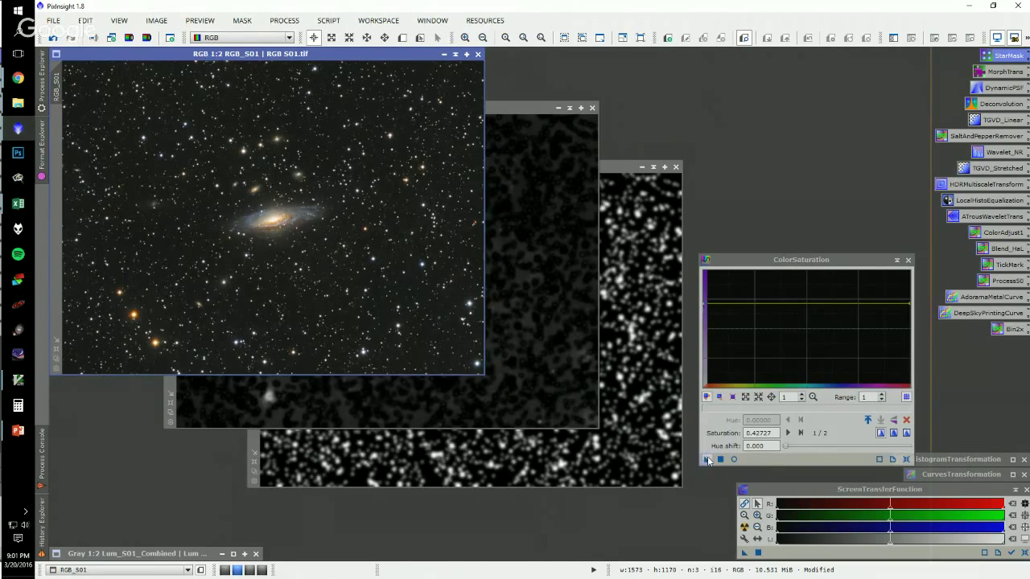
pyautogui.moveTo(708, 460); pyautogui.dragTo(335, 289)
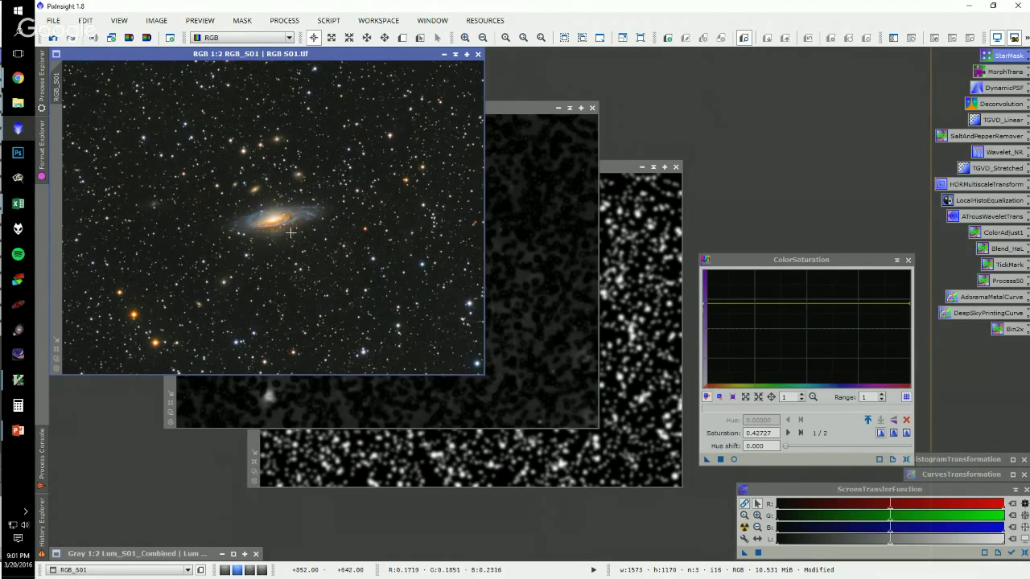
pyautogui.click(544, 107)
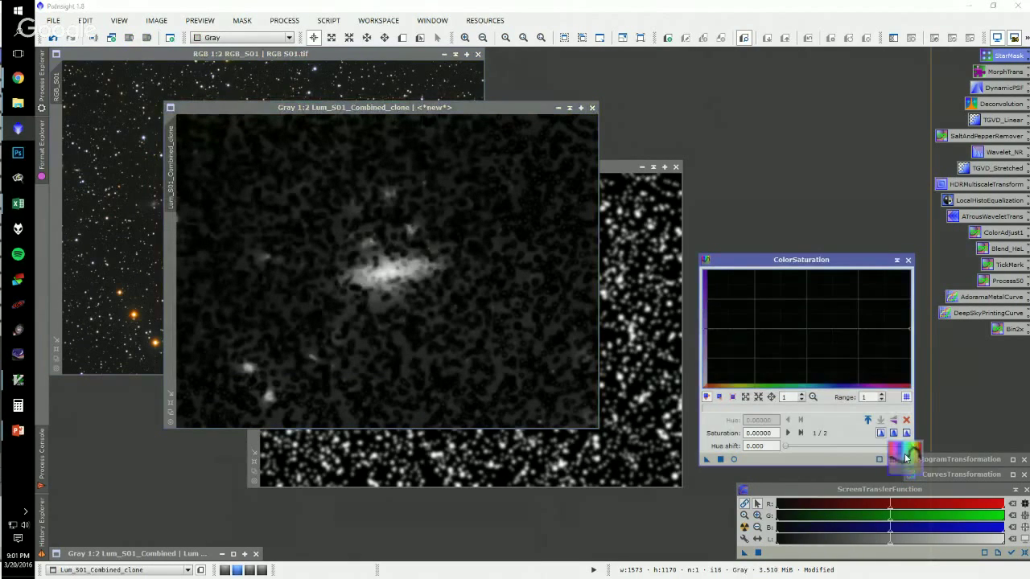
pyautogui.click(897, 260)
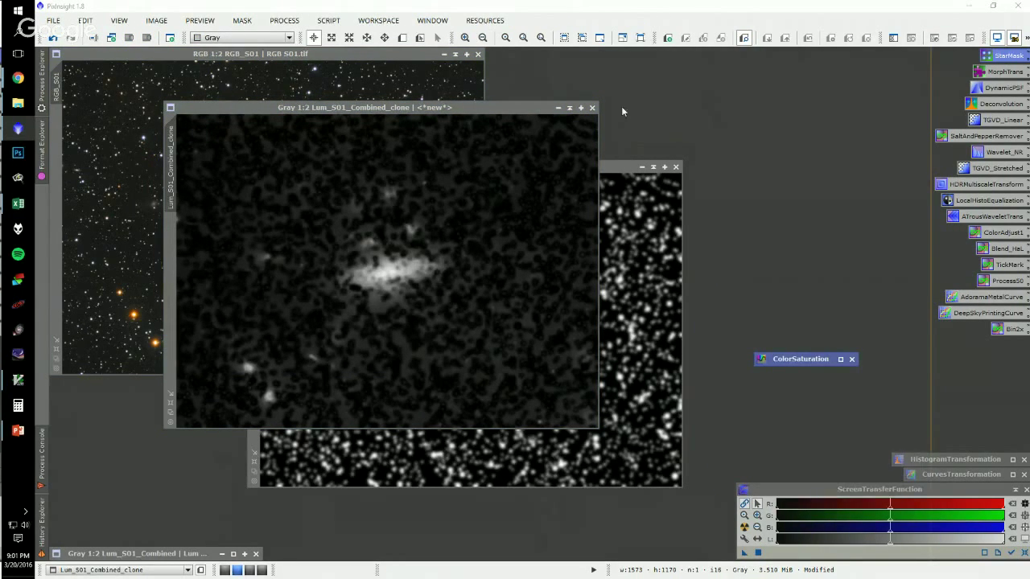
pyautogui.click(558, 108)
pyautogui.click(642, 167)
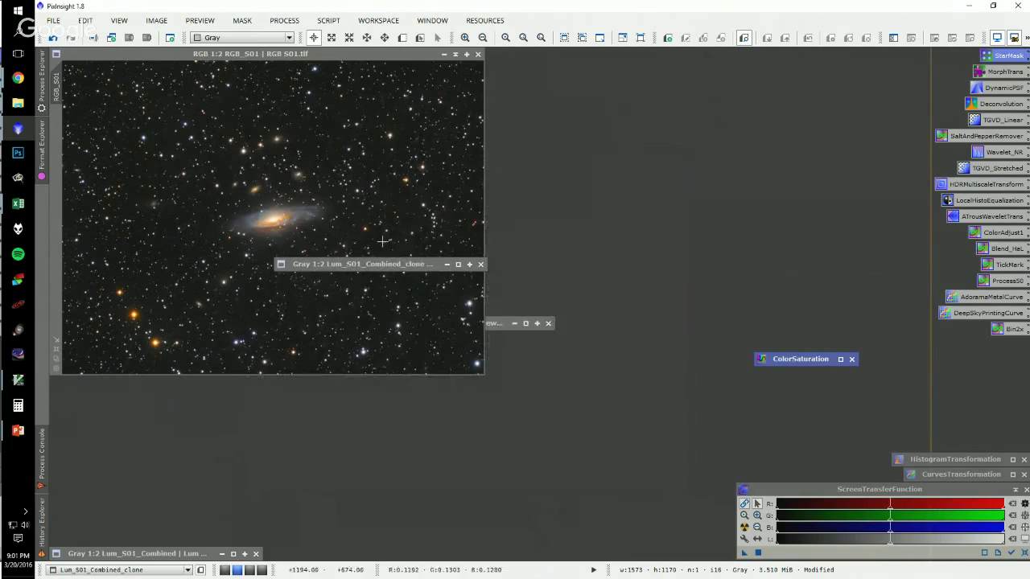
# - Move the image icons aside and delete the ColorSaturation process icon from the workspace
pyautogui.moveTo(382, 263); pyautogui.dragTo(741, 261)
pyautogui.moveTo(492, 322); pyautogui.dragTo(784, 290)
pyautogui.scroll(2, 237, 217)
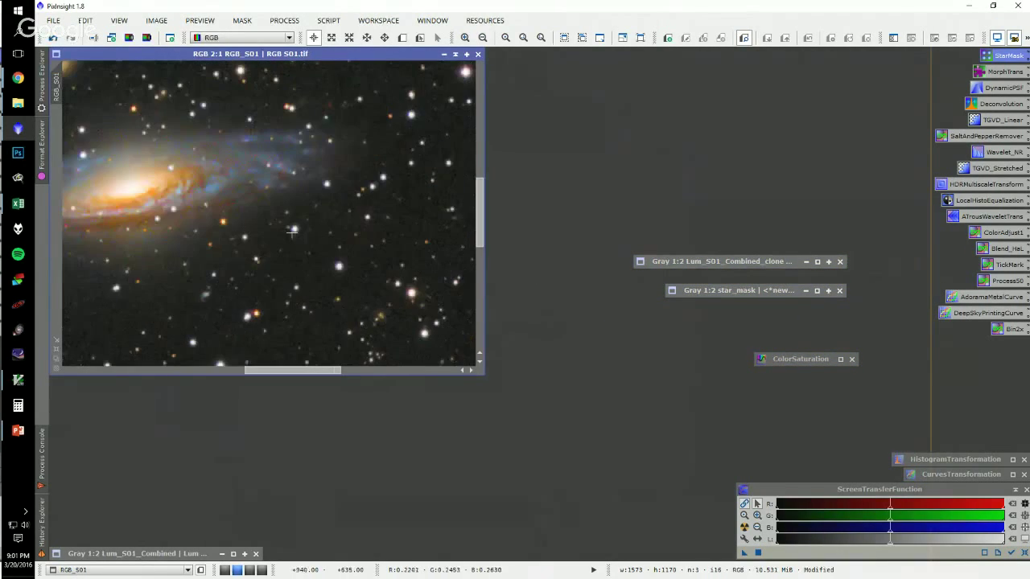
pyautogui.scroll(1, 185, 203)
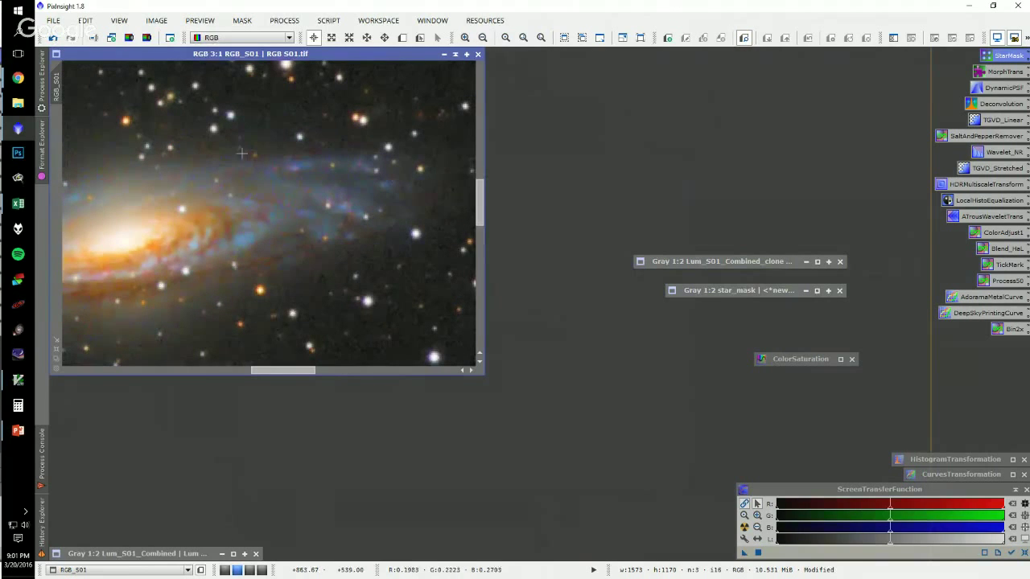
pyautogui.scroll(-2, 187, 203)
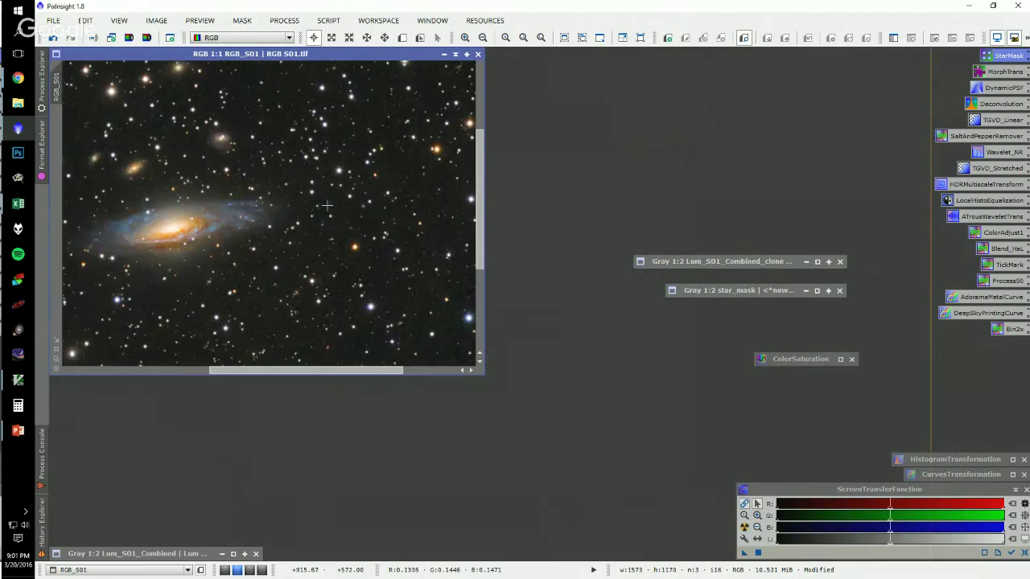
pyautogui.scroll(-1, 323, 207)
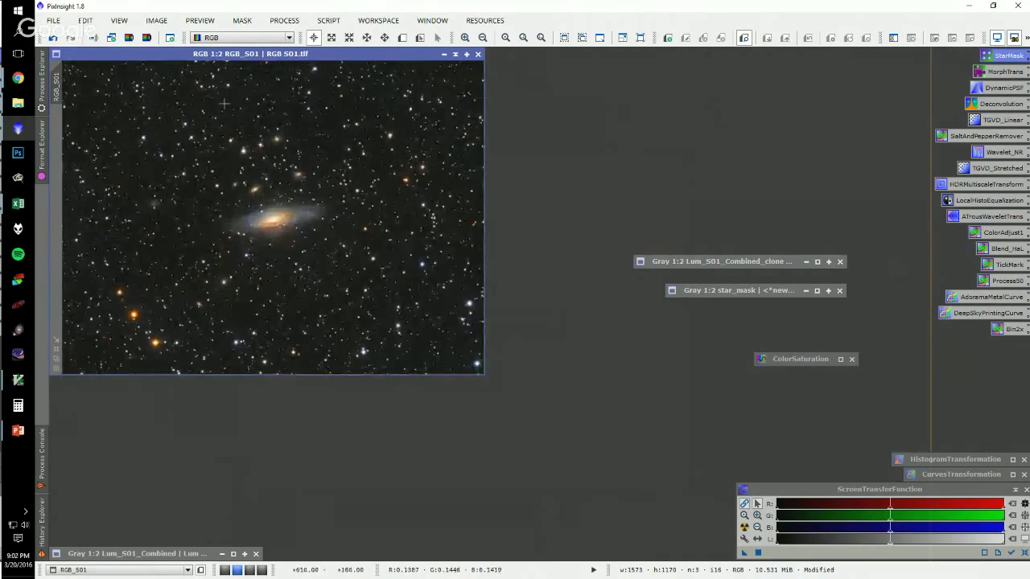
pyautogui.click(791, 363)
pyautogui.click(841, 360)
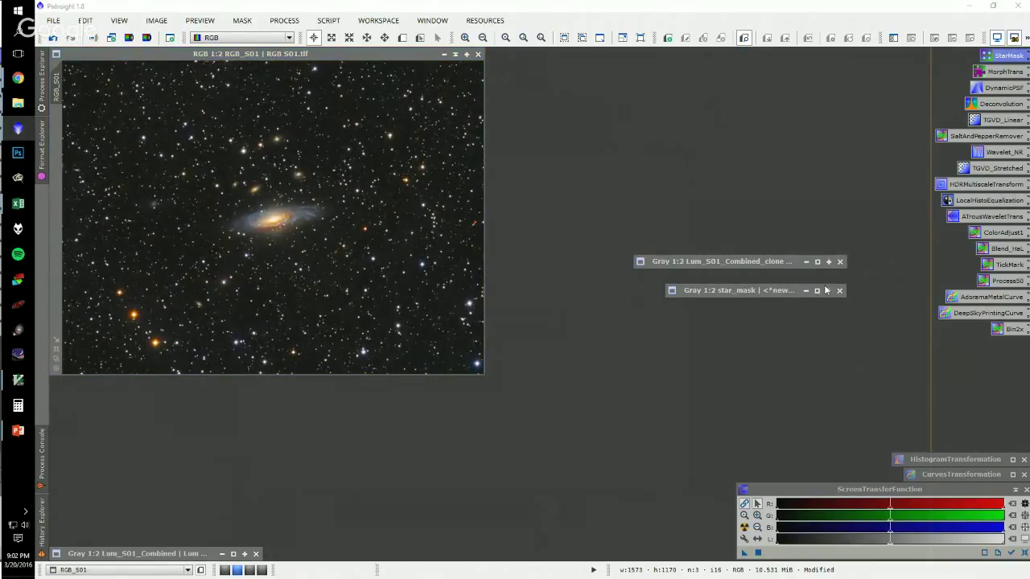
# - Park the star_mask and clone icons beside Lum_S01_Combined and make RGB_S01 active
pyautogui.moveTo(783, 294)
pyautogui.mouseDown()
pyautogui.moveTo(389, 451)
pyautogui.moveTo(381, 554)
pyautogui.mouseUp()
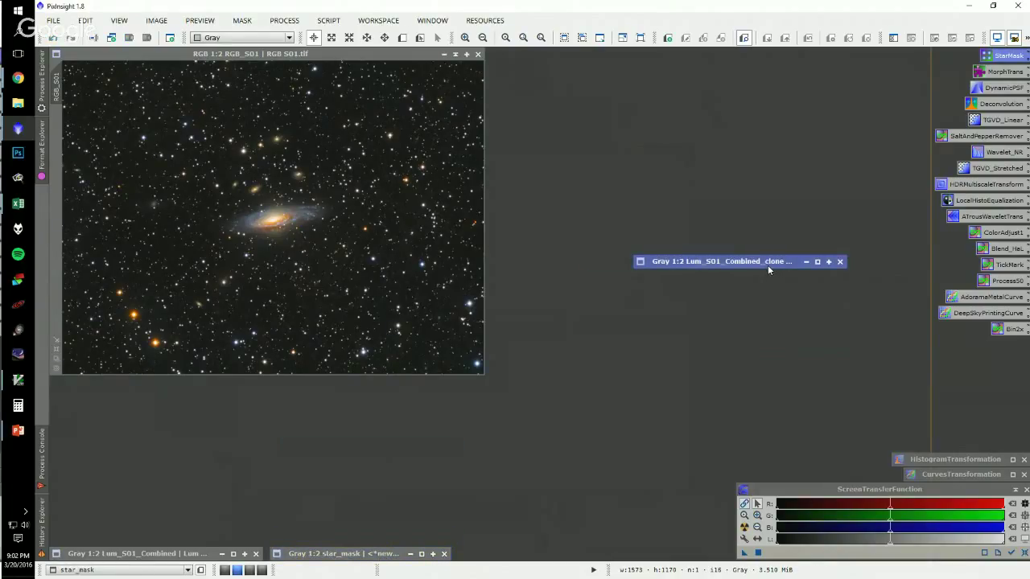
pyautogui.moveTo(767, 264); pyautogui.dragTo(722, 263)
pyautogui.doubleClick(739, 261)
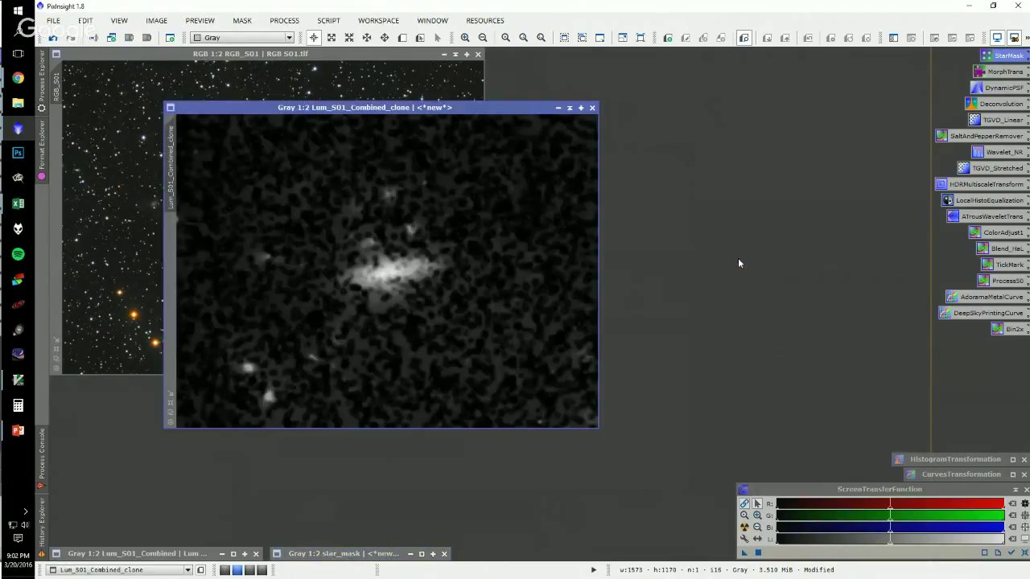
pyautogui.click(568, 108)
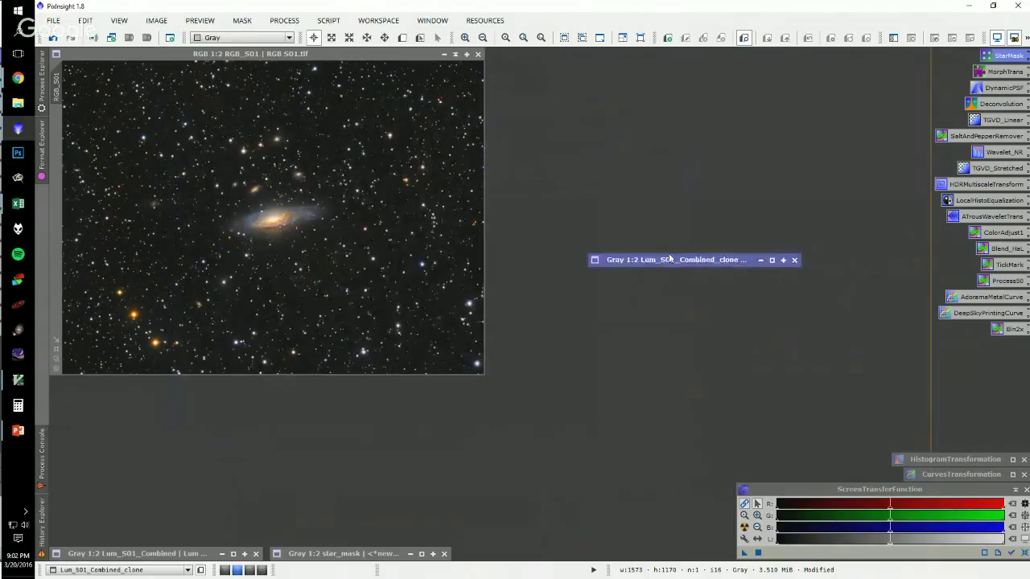
pyautogui.moveTo(669, 259); pyautogui.dragTo(353, 538)
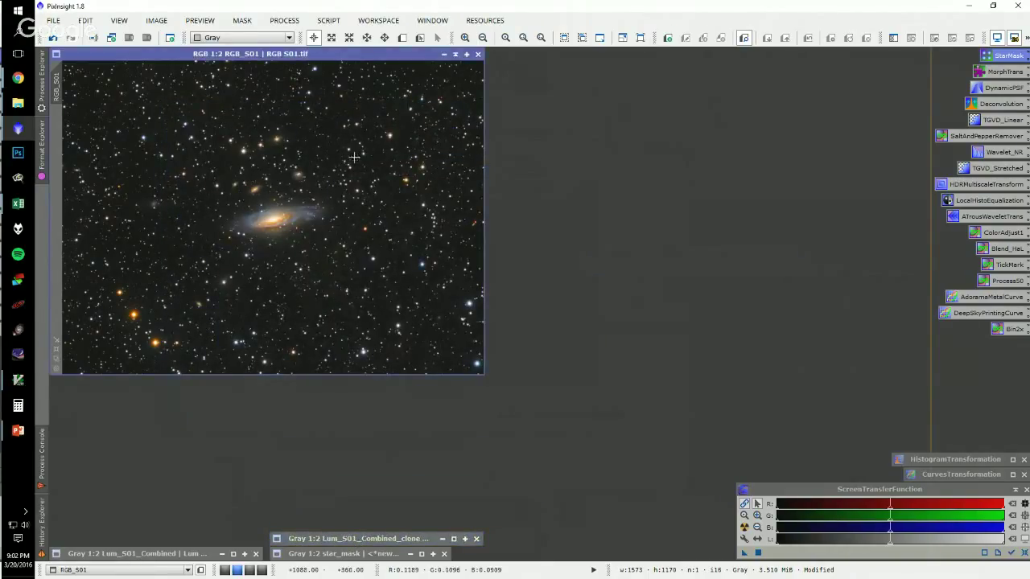
pyautogui.click(354, 158)
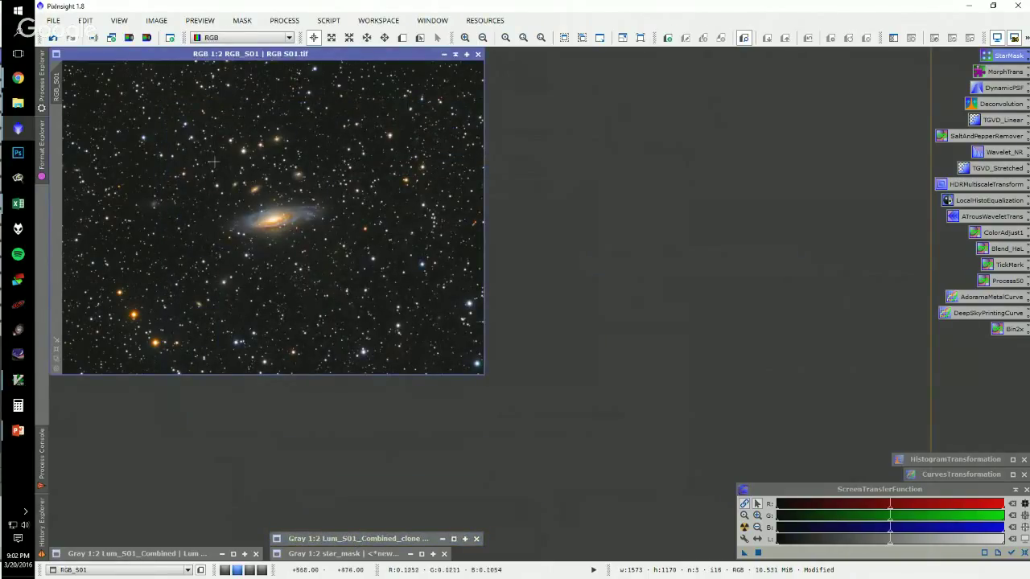
# - Restore Lum_S01_Combined_clone1, minimize the original, and place clone1 beside RGB_S01
pyautogui.doubleClick(120, 557)
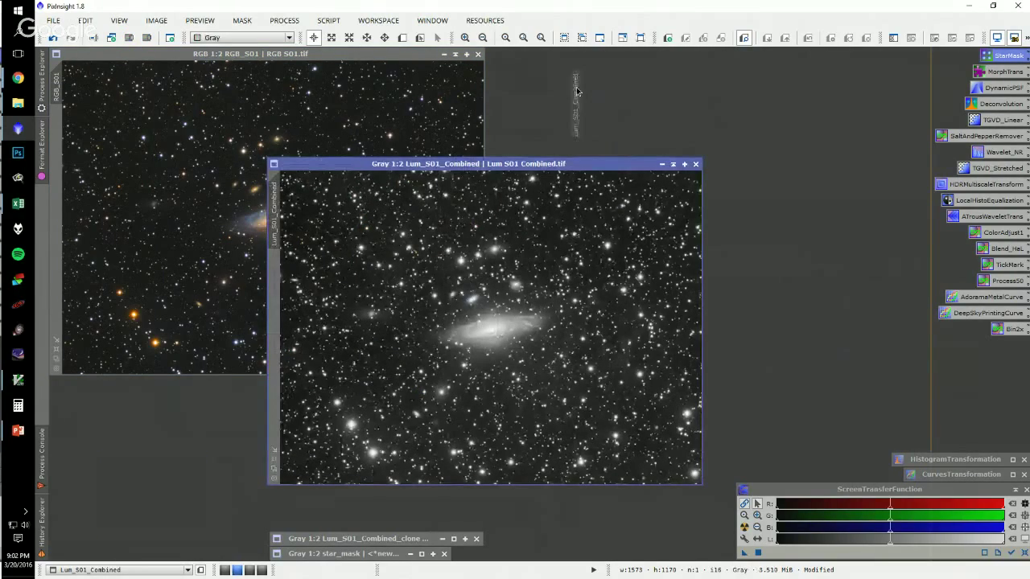
pyautogui.doubleClick(576, 91)
pyautogui.click(554, 165)
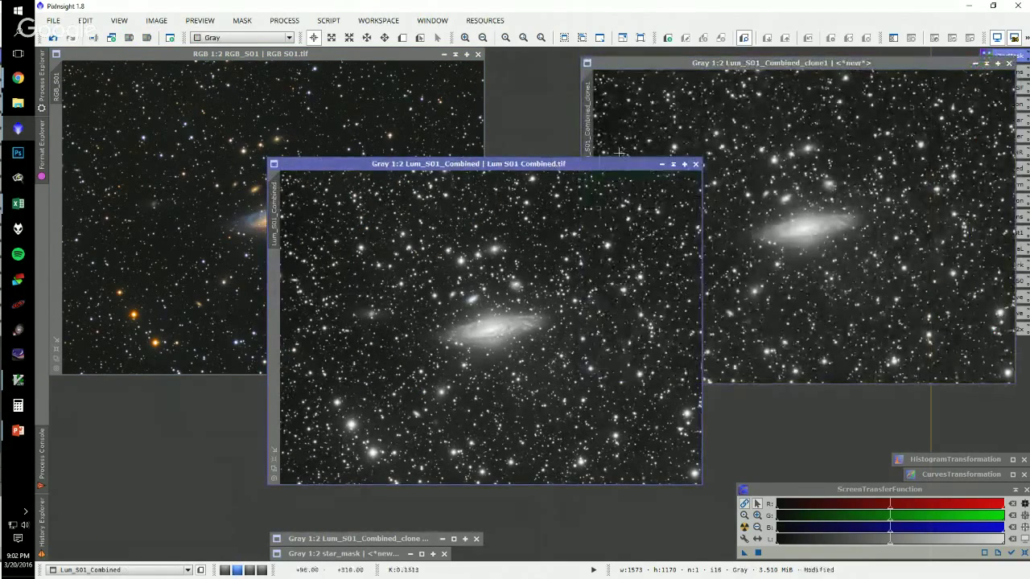
pyautogui.click(662, 164)
pyautogui.moveTo(737, 68); pyautogui.dragTo(521, 83)
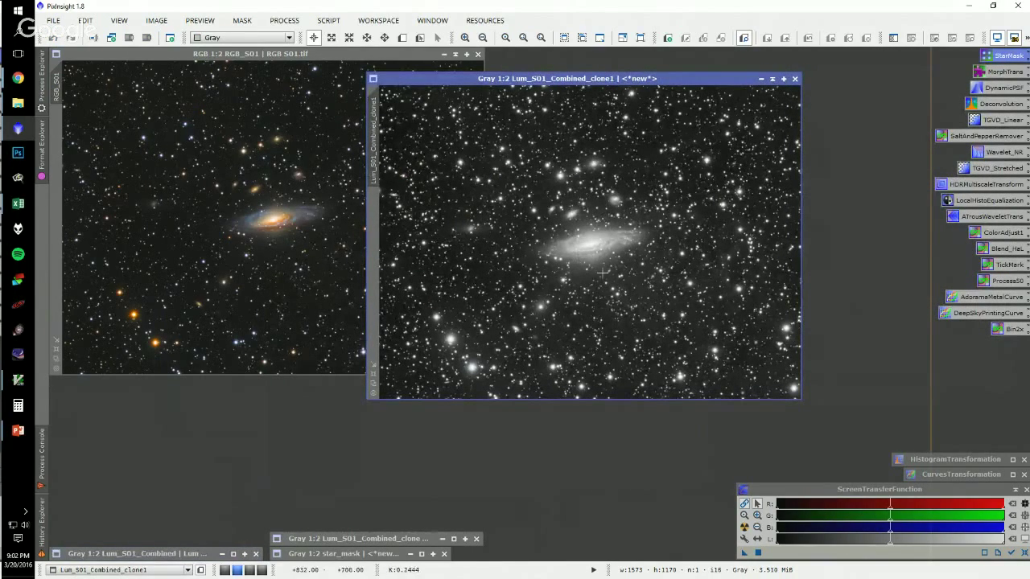
pyautogui.click(310, 186)
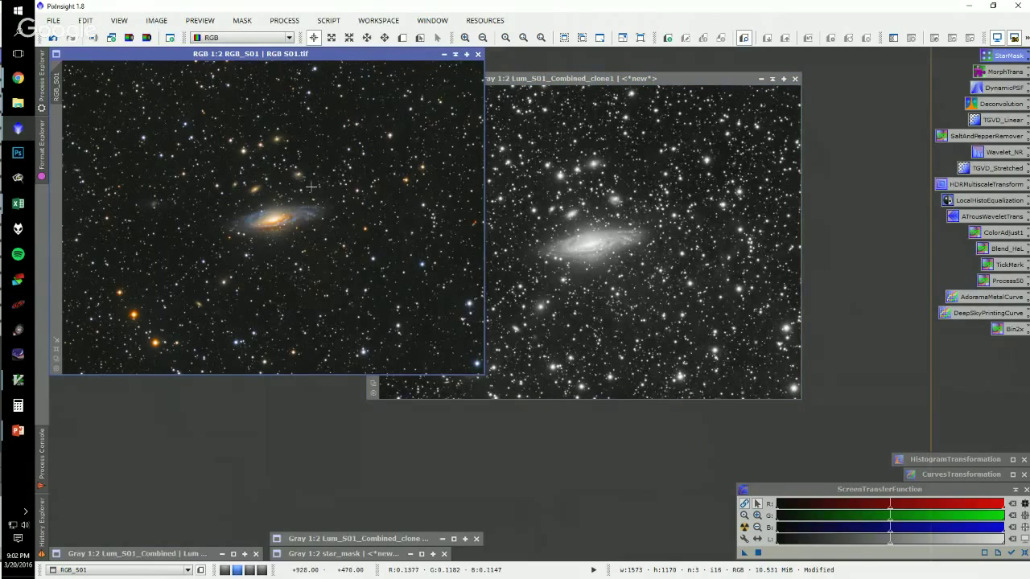
pyautogui.click(515, 198)
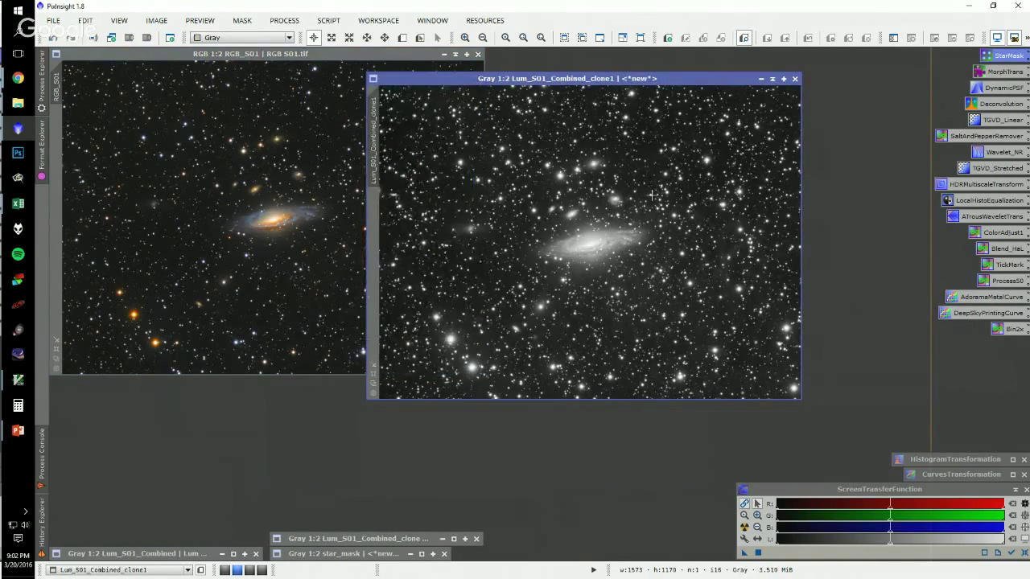
# - Stretch clone1 with lowered HistogramTransformation midtones and use it as RGB_S01's mask
pyautogui.doubleClick(932, 459)
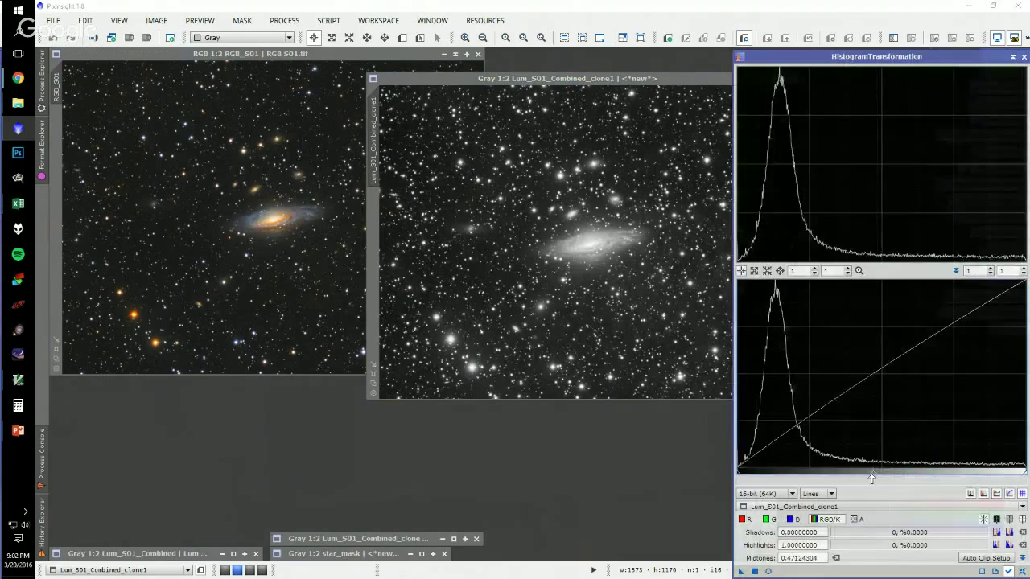
pyautogui.moveTo(882, 471); pyautogui.dragTo(825, 482)
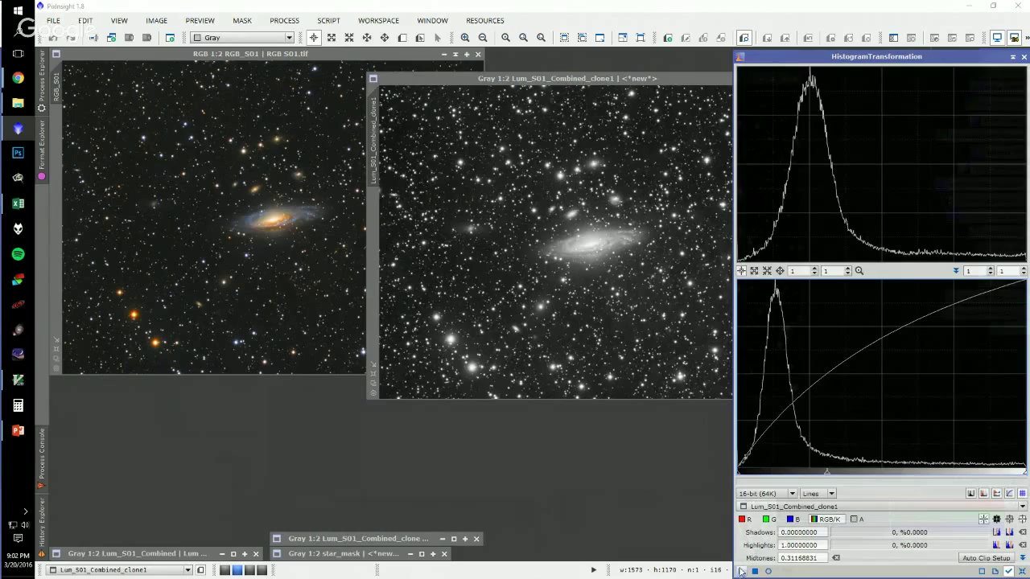
pyautogui.moveTo(741, 571); pyautogui.dragTo(552, 223)
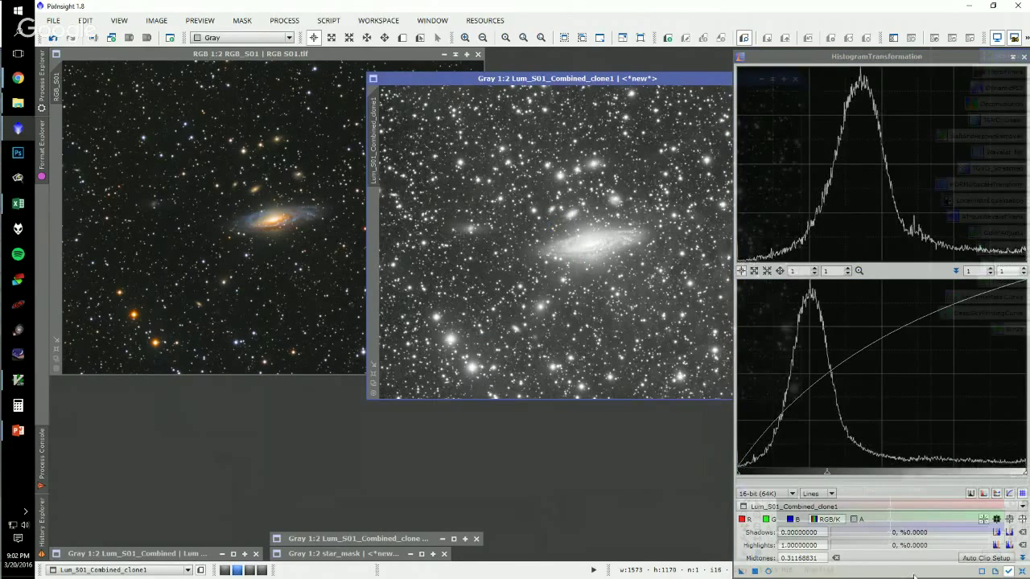
pyautogui.click(1020, 569)
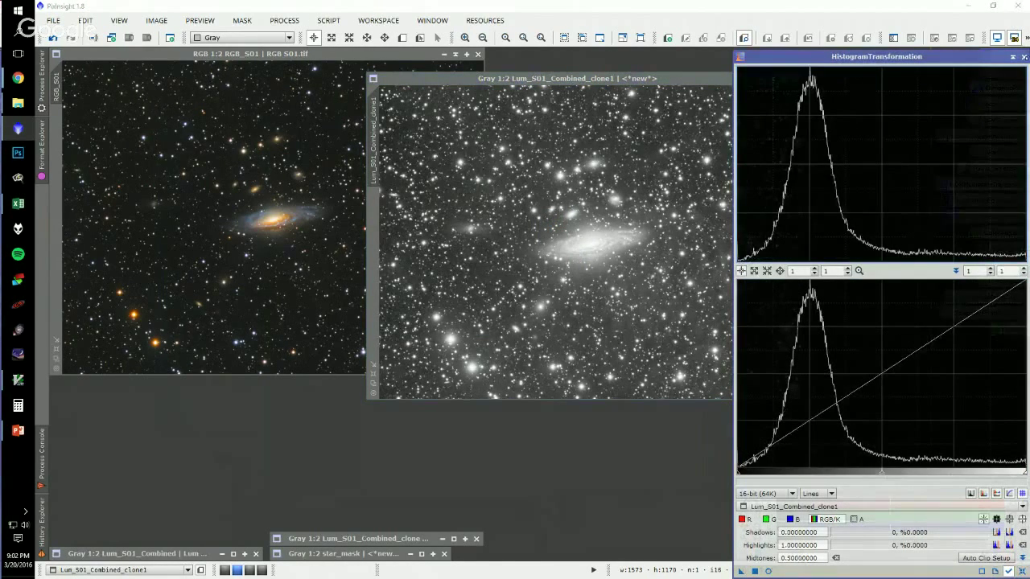
pyautogui.click(1012, 57)
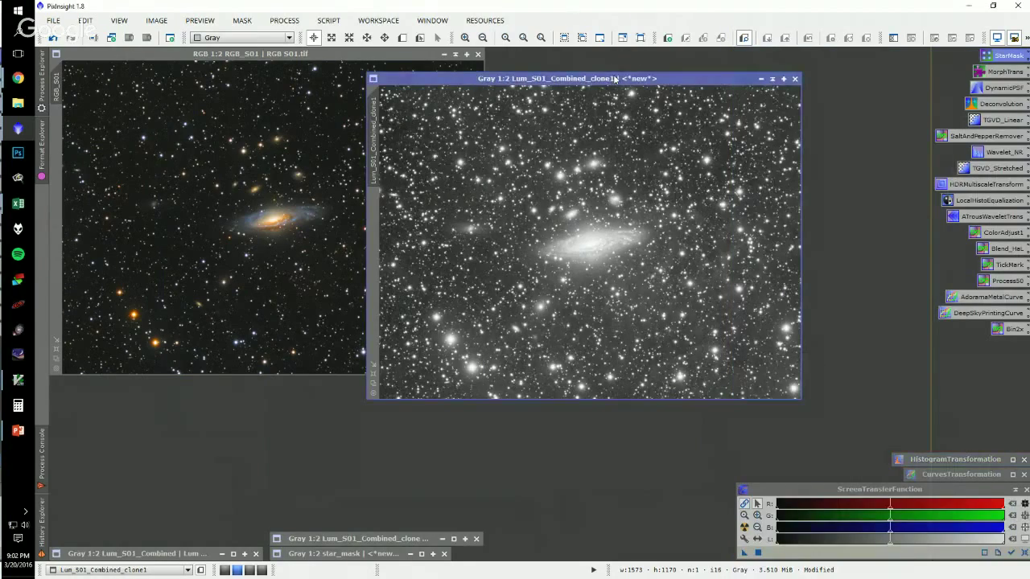
pyautogui.moveTo(375, 130); pyautogui.dragTo(390, 143)
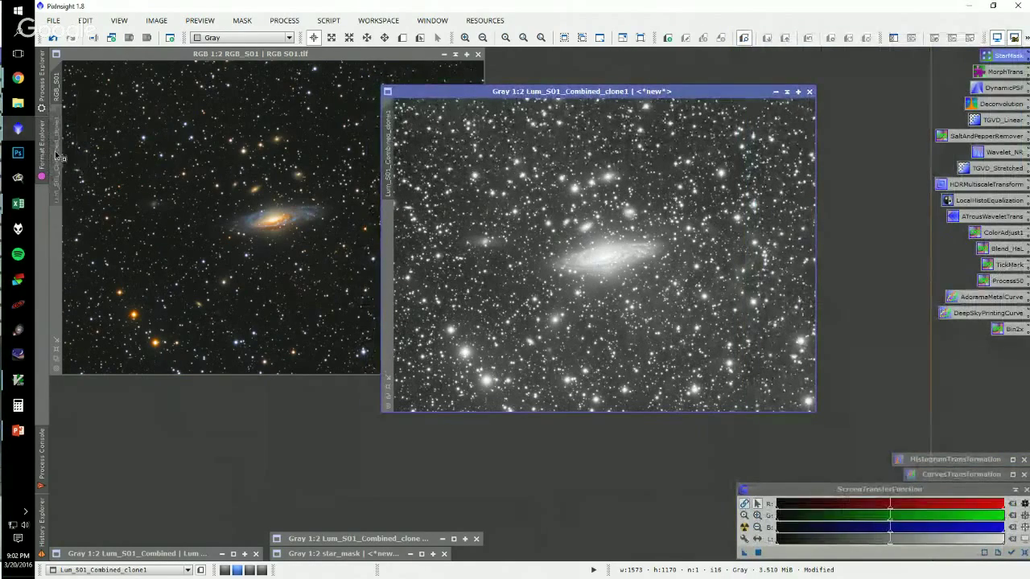
pyautogui.click(317, 55)
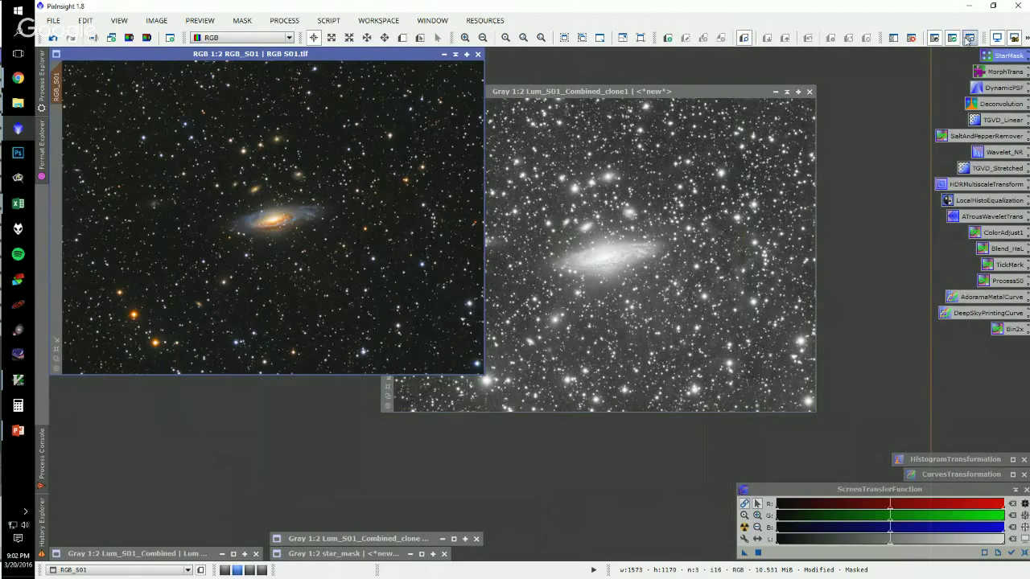
# - Toggle and invert the mask overlay on RGB_S01 to check coverage, then hide it
pyautogui.click(933, 38)
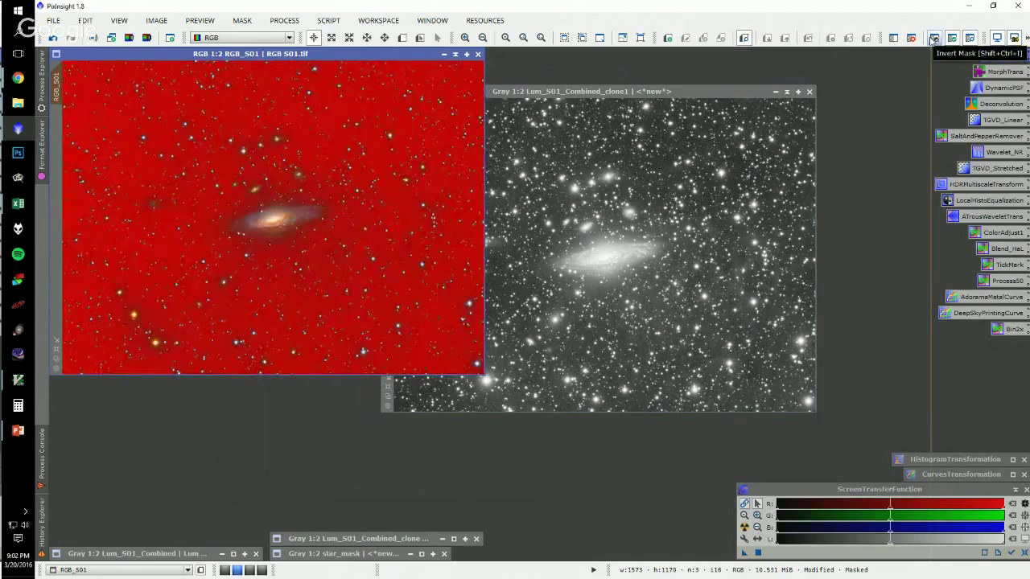
pyautogui.click(933, 39)
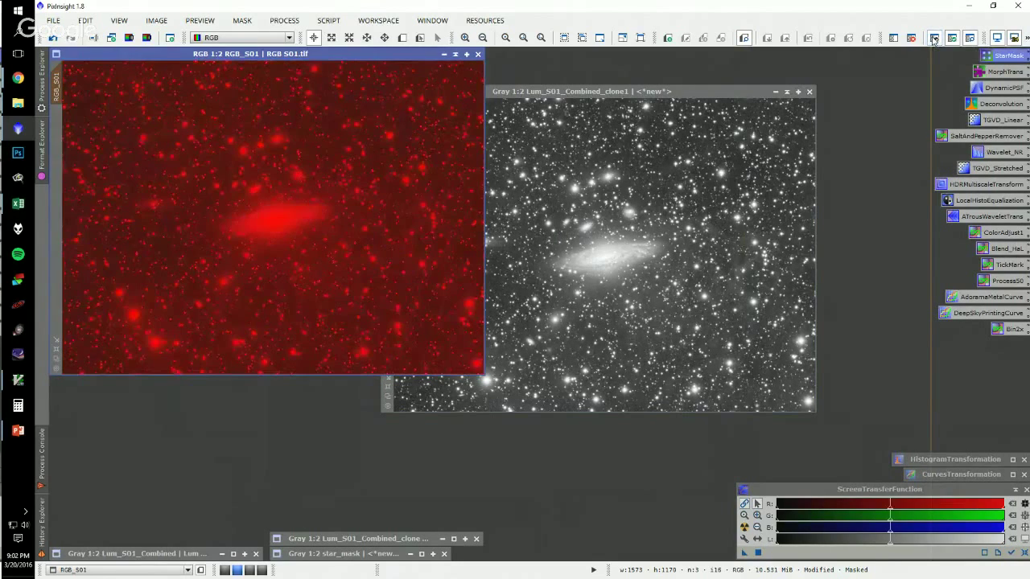
pyautogui.click(933, 39)
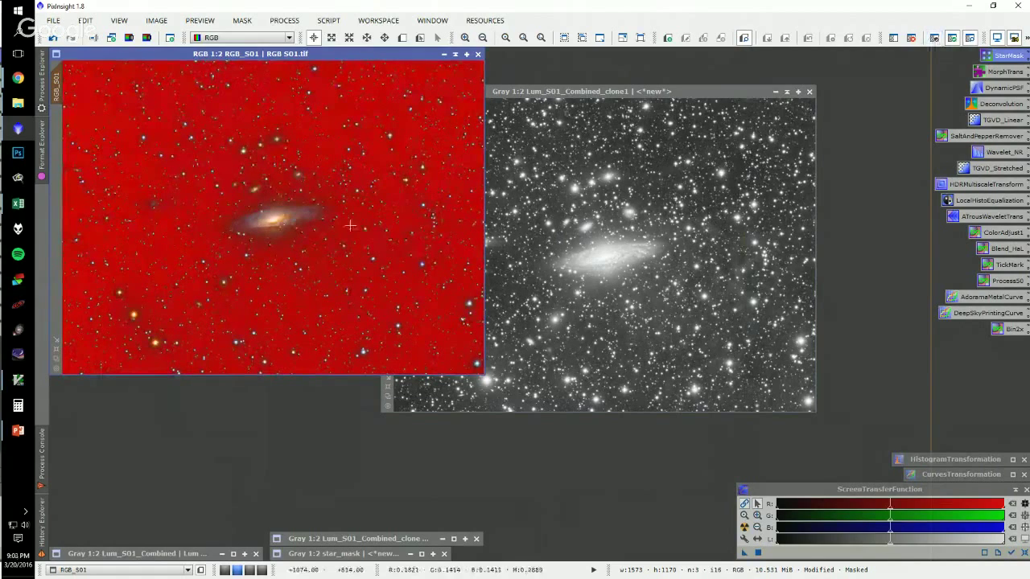
pyautogui.click(934, 39)
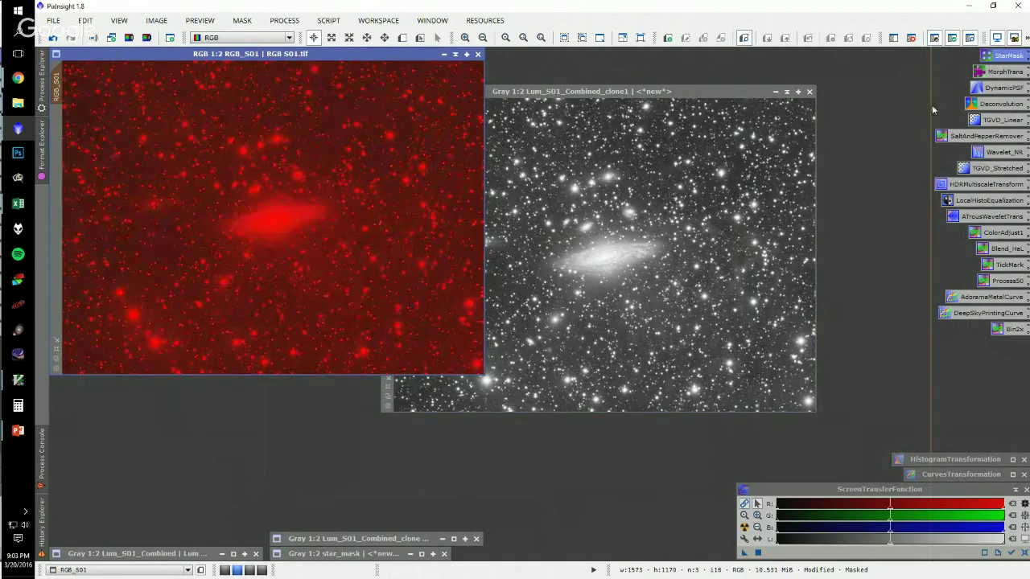
pyautogui.click(971, 38)
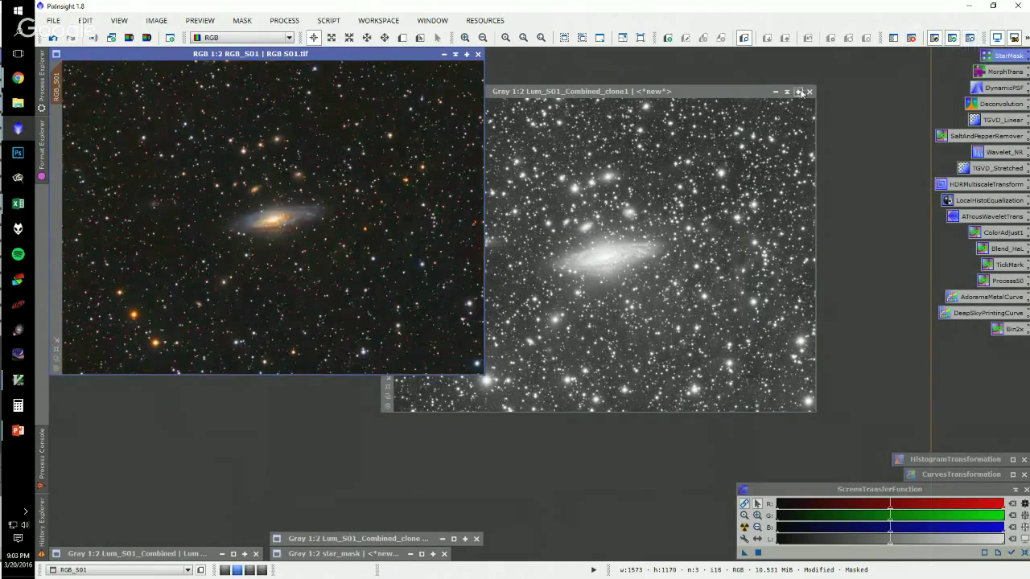
# - Open the Wavelet_NR MultiscaleMedianTransform, review its 8 layer thresholds, and target Chrominance (restore CIE Y)
pyautogui.doubleClick(983, 159)
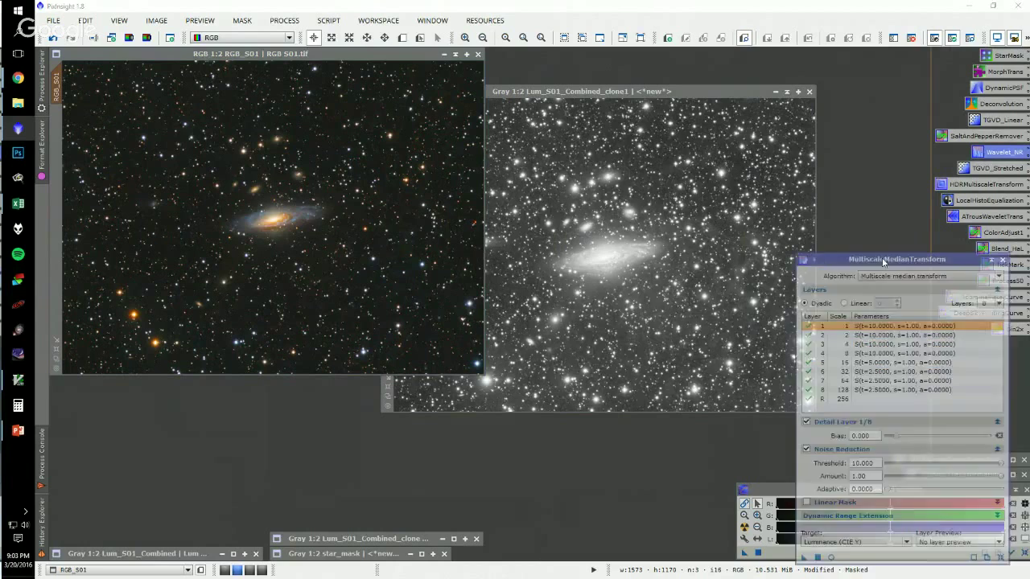
pyautogui.moveTo(905, 274); pyautogui.dragTo(683, 130)
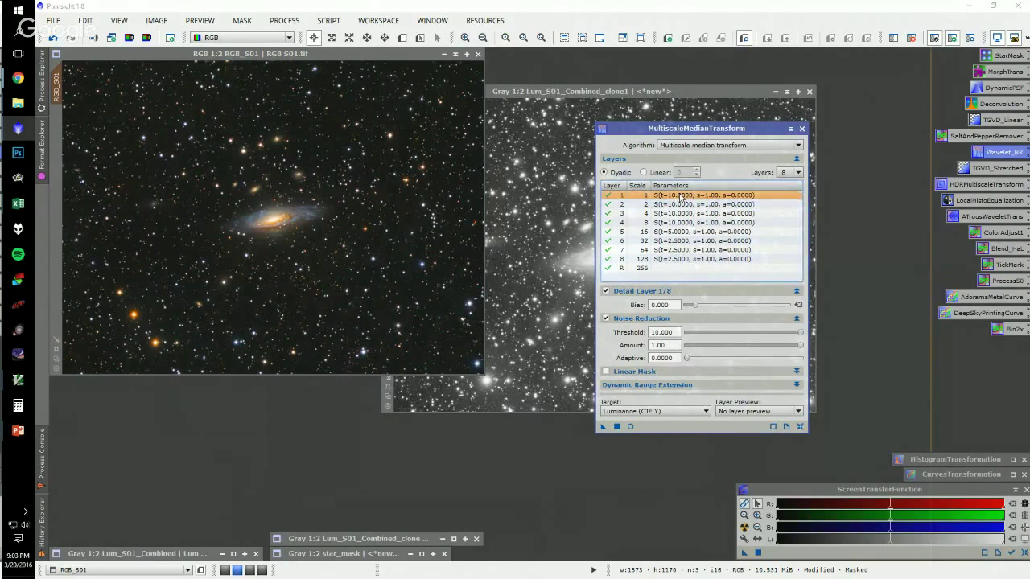
pyautogui.click(675, 331)
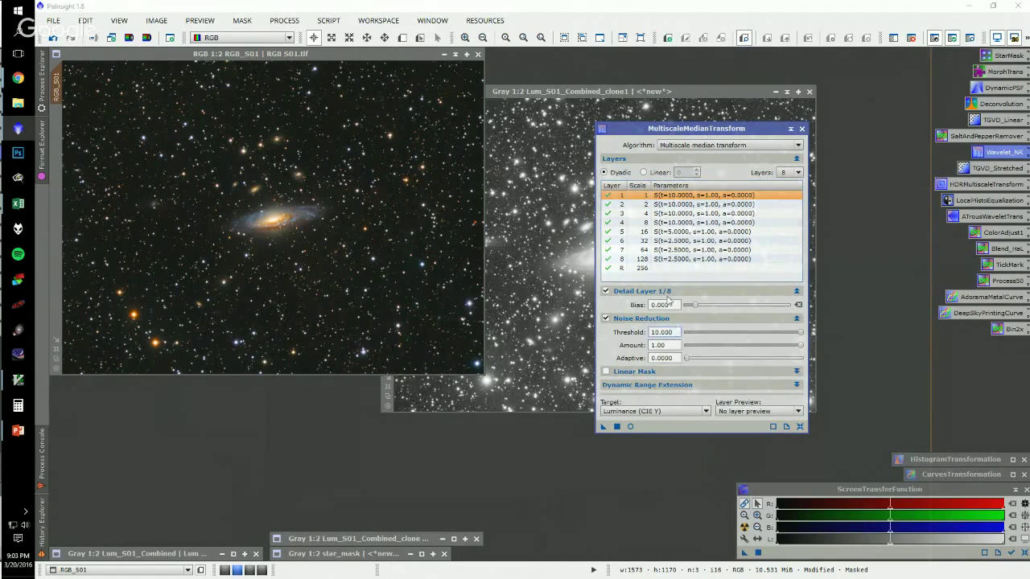
pyautogui.click(676, 204)
pyautogui.click(676, 213)
pyautogui.click(676, 222)
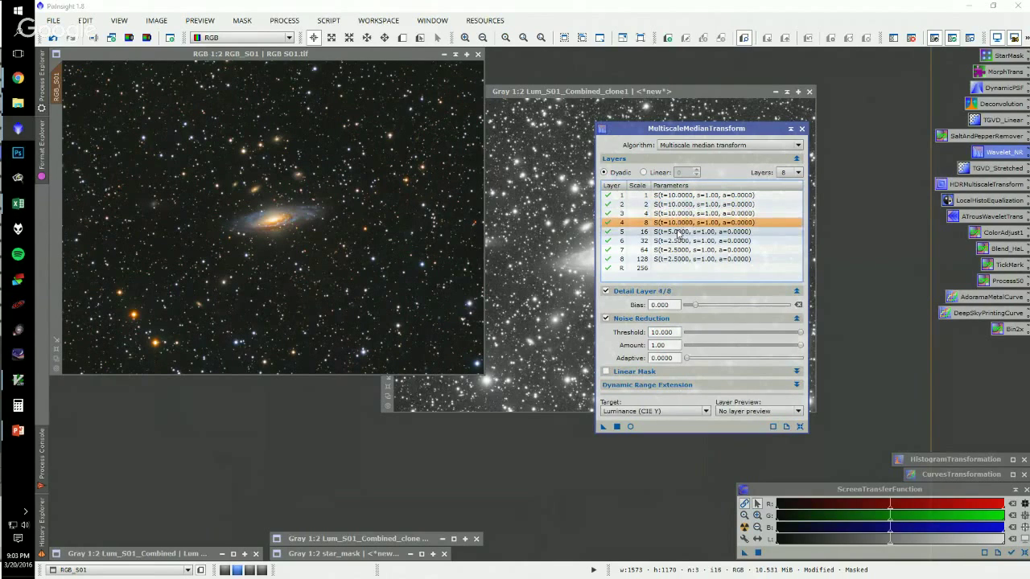
pyautogui.click(678, 232)
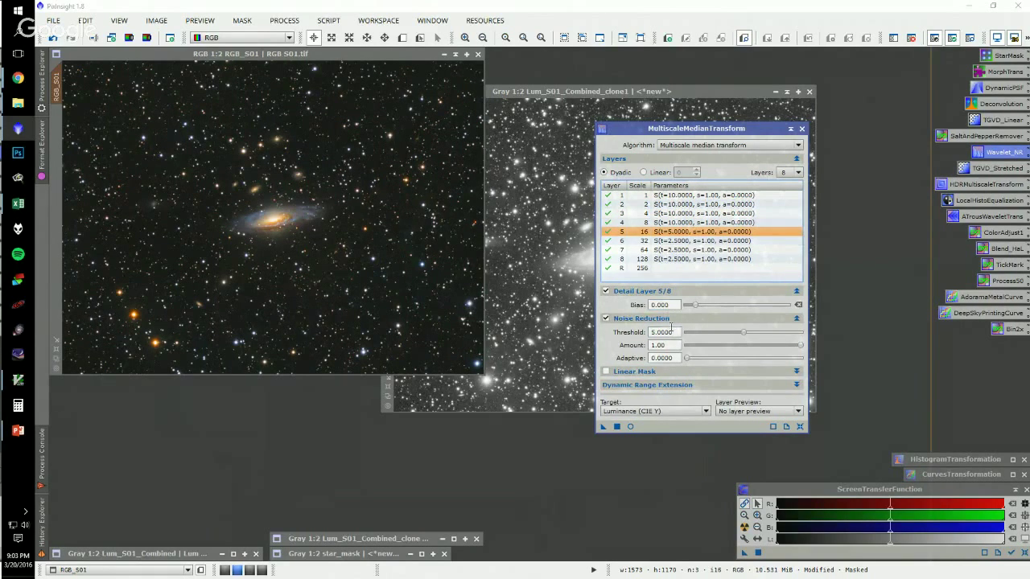
pyautogui.click(675, 241)
pyautogui.click(676, 250)
pyautogui.click(676, 259)
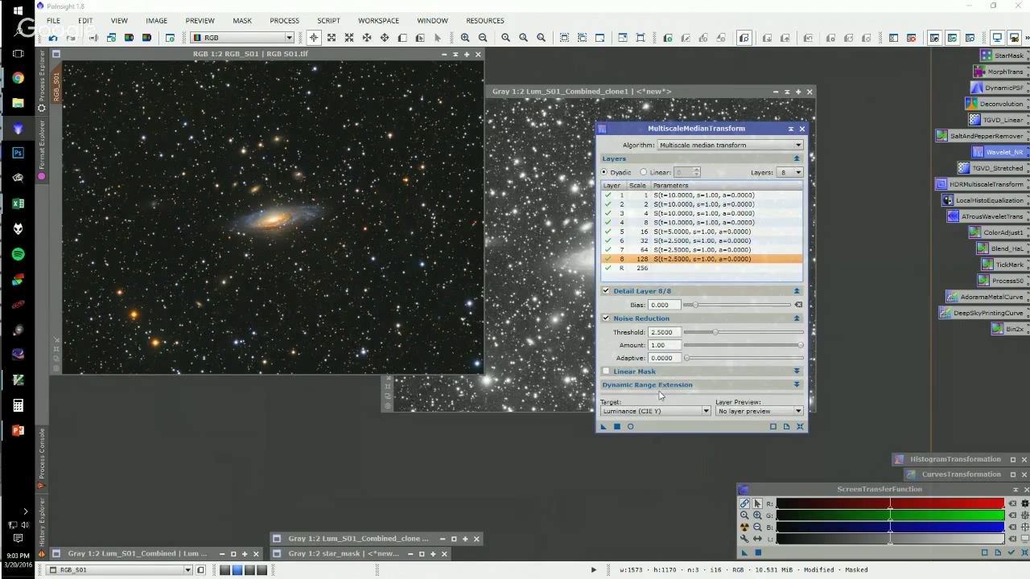
pyautogui.click(637, 412)
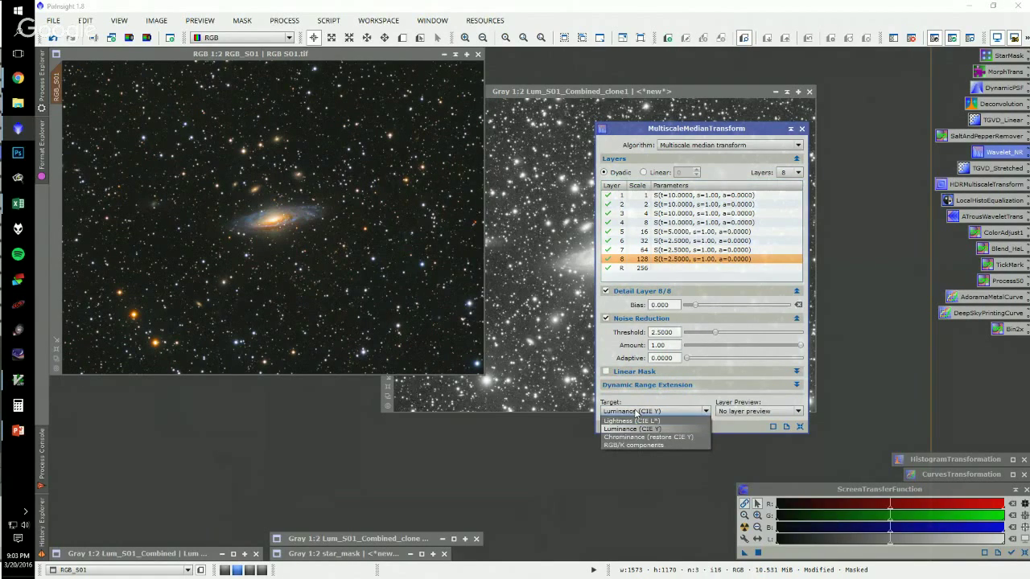
pyautogui.click(633, 438)
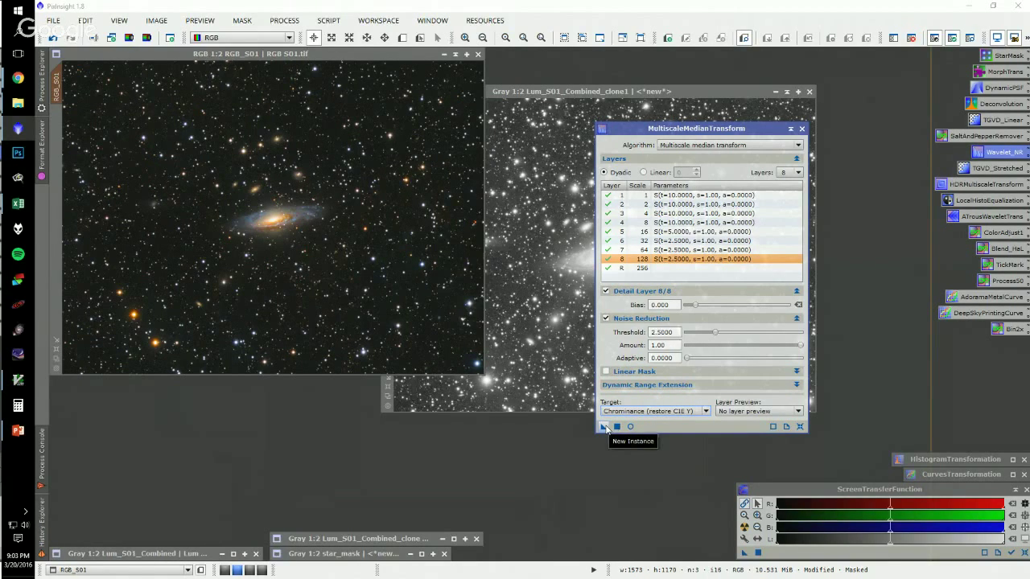
# - Apply the chrominance-only MultiscaleMedianTransform to RGB_S01 and zoom in and out to inspect it
pyautogui.scroll(2, 289, 226)
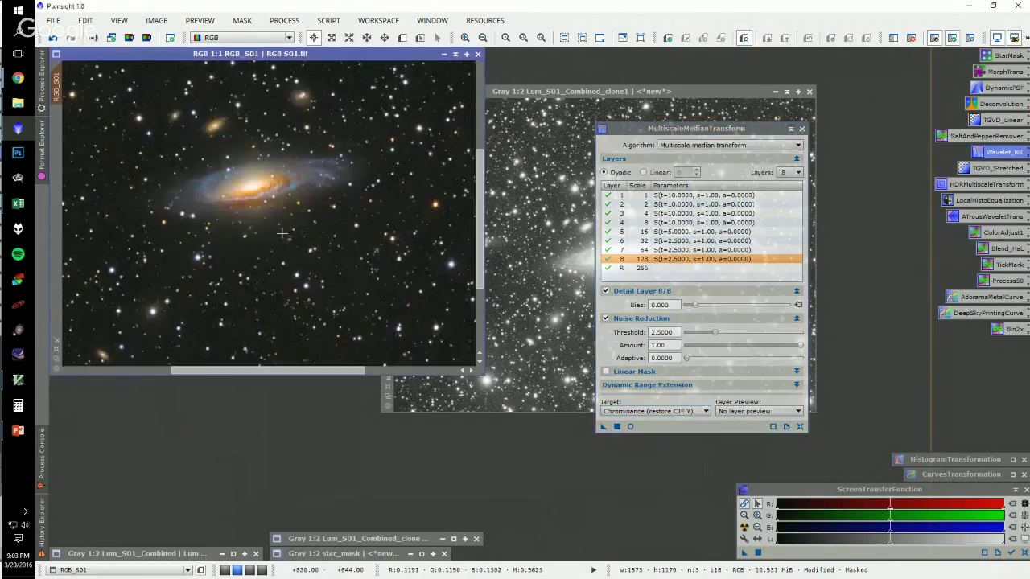
pyautogui.moveTo(603, 426); pyautogui.dragTo(339, 250)
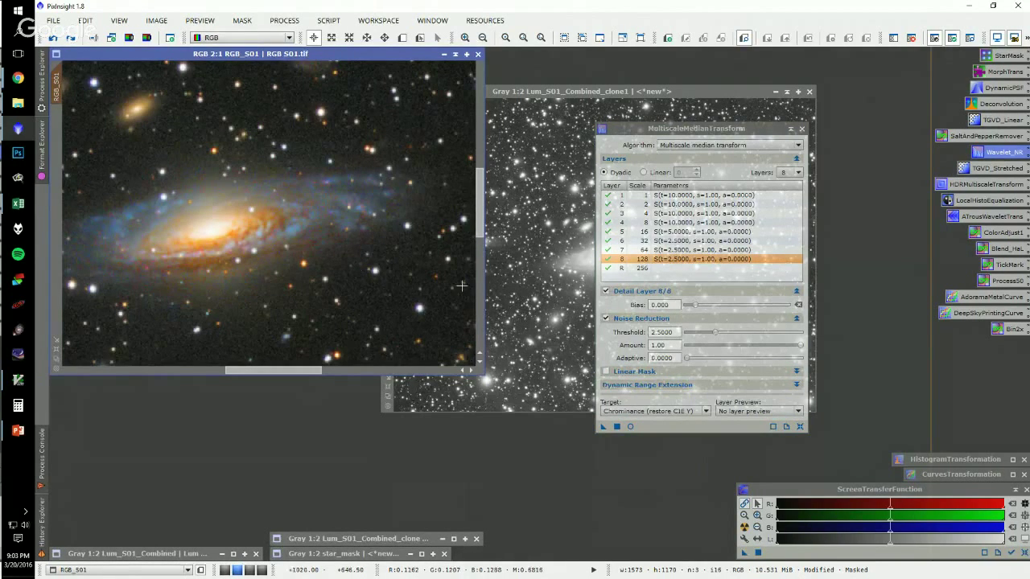
pyautogui.moveTo(284, 372); pyautogui.dragTo(382, 371)
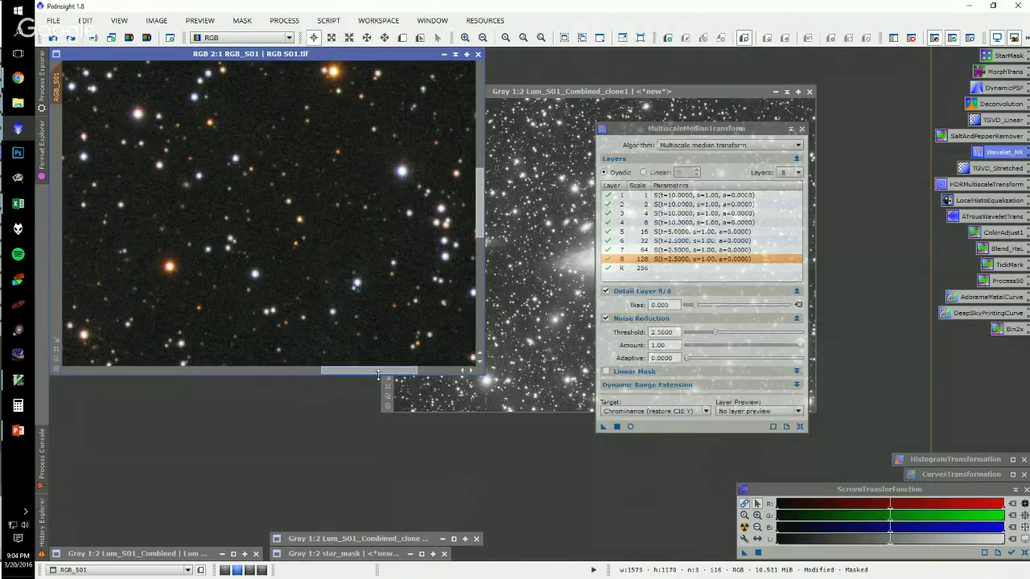
pyautogui.moveTo(380, 374); pyautogui.dragTo(263, 372)
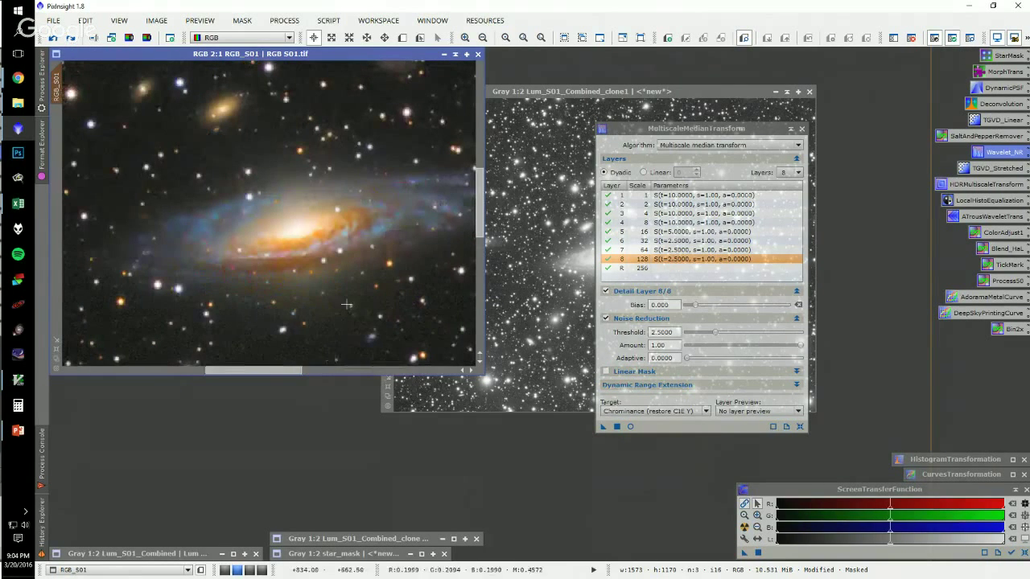
pyautogui.click(507, 281)
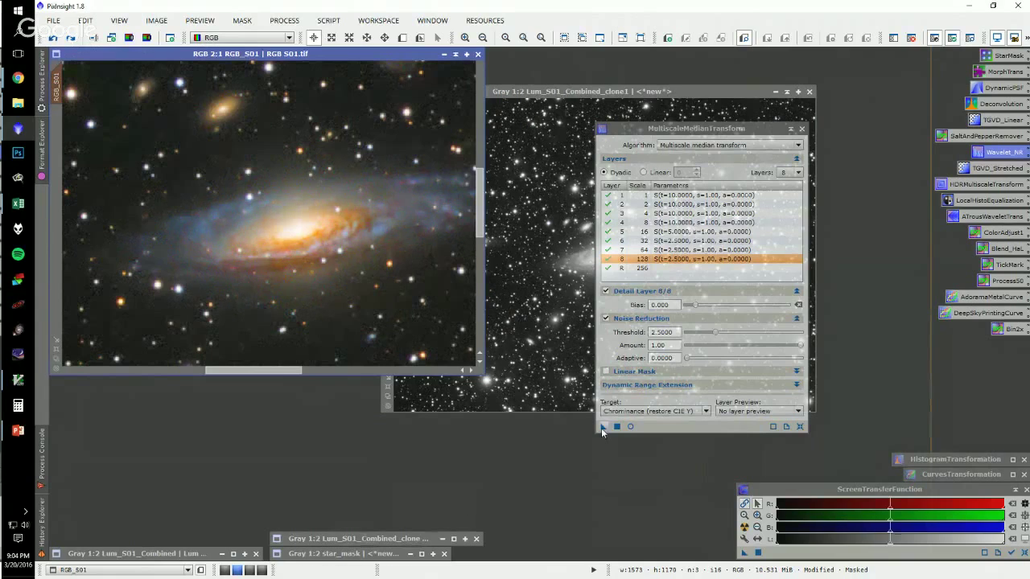
pyautogui.moveTo(603, 427); pyautogui.dragTo(379, 285)
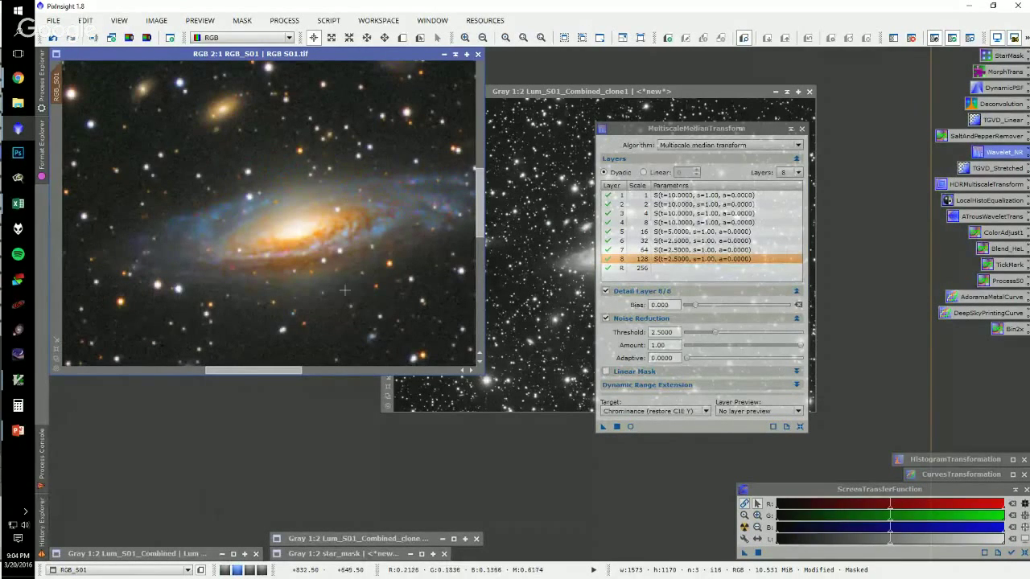
pyautogui.scroll(1, 297, 214)
pyautogui.scroll(2, 285, 211)
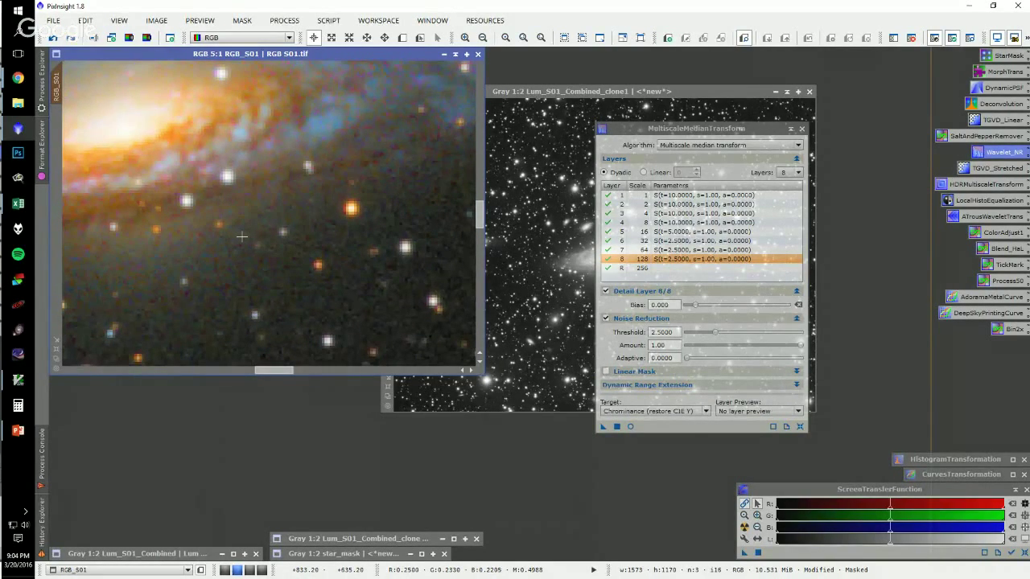
pyautogui.scroll(-2, 255, 235)
pyautogui.scroll(-3, 256, 235)
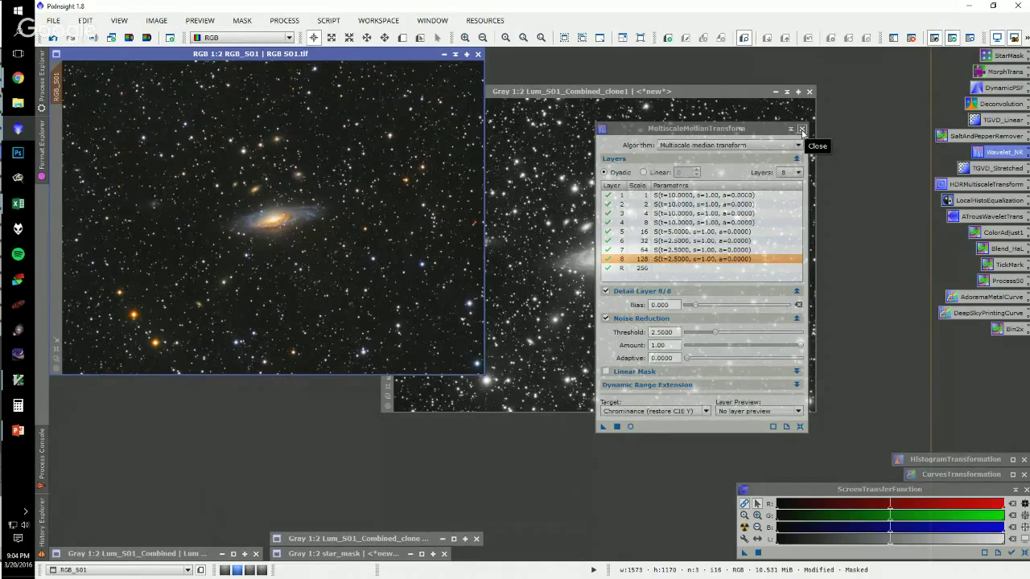
# - Close MultiscaleMedianTransform, remove the RGB image's mask, and minimise the Gray clone1 window
pyautogui.click(801, 129)
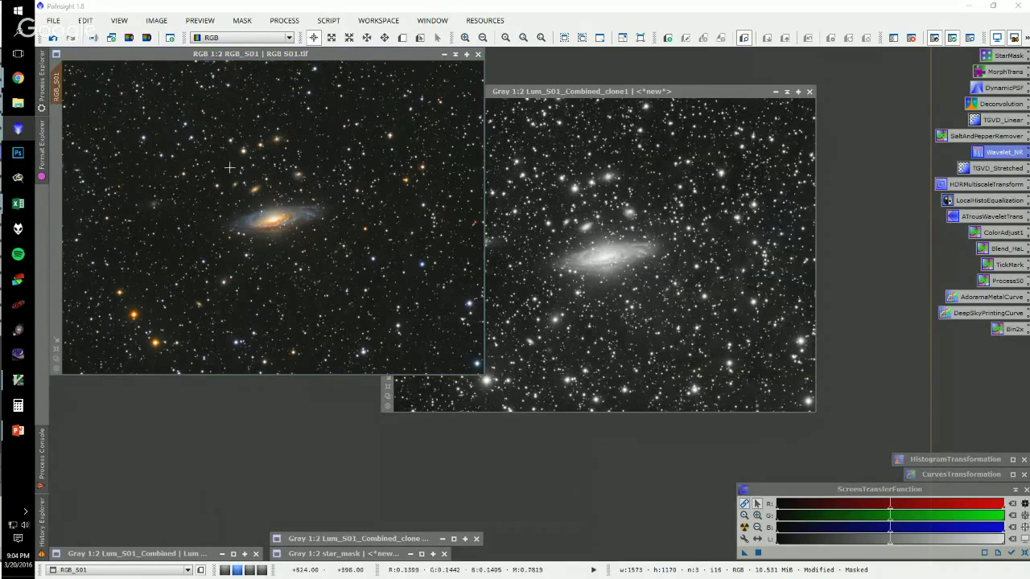
pyautogui.click(911, 38)
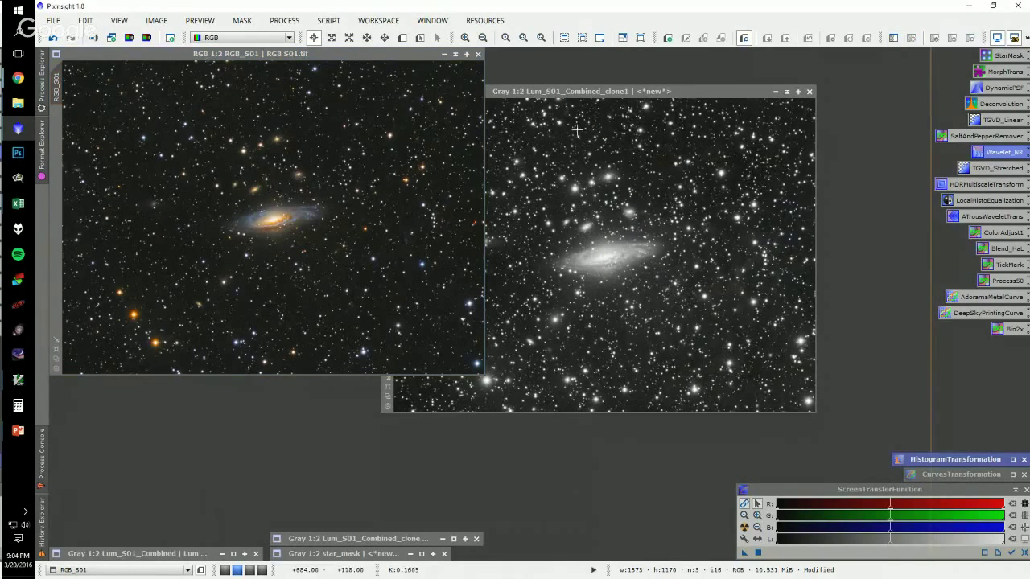
pyautogui.click(787, 92)
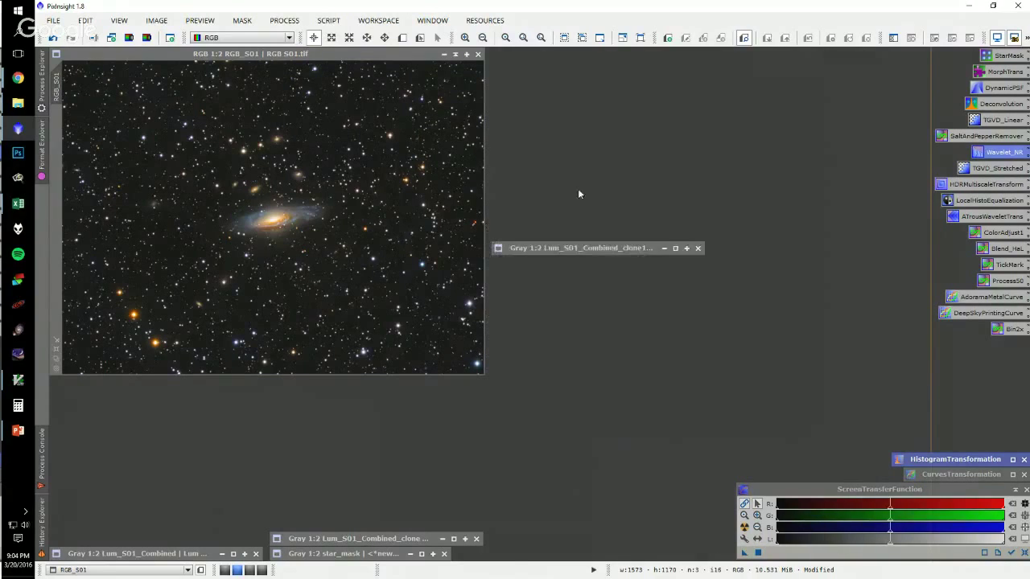
pyautogui.moveTo(539, 246); pyautogui.dragTo(323, 523)
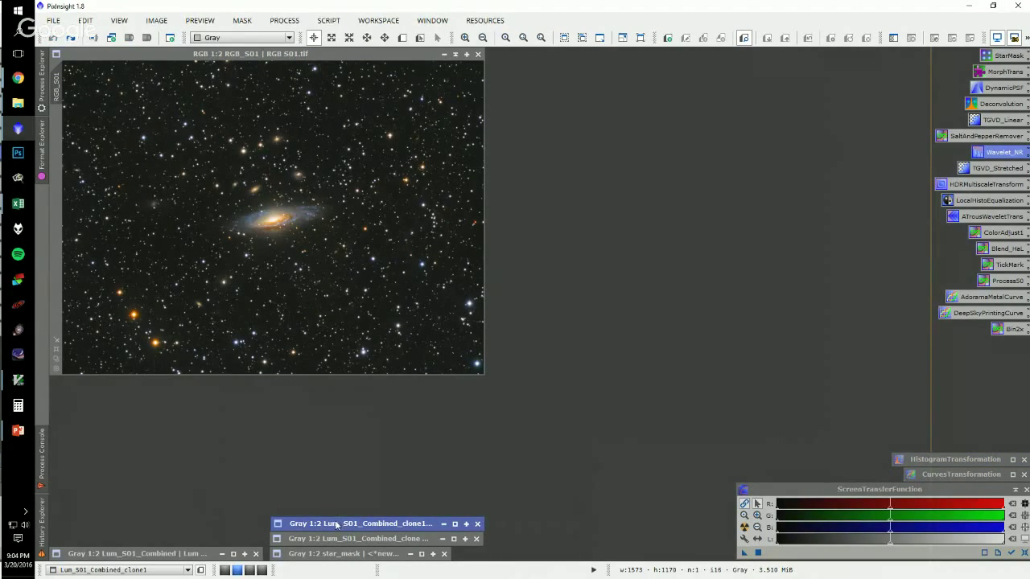
# - Inspect the RGB galaxy up close, then load the TGVD_Stretched TGVDenoise preset
pyautogui.click(279, 224)
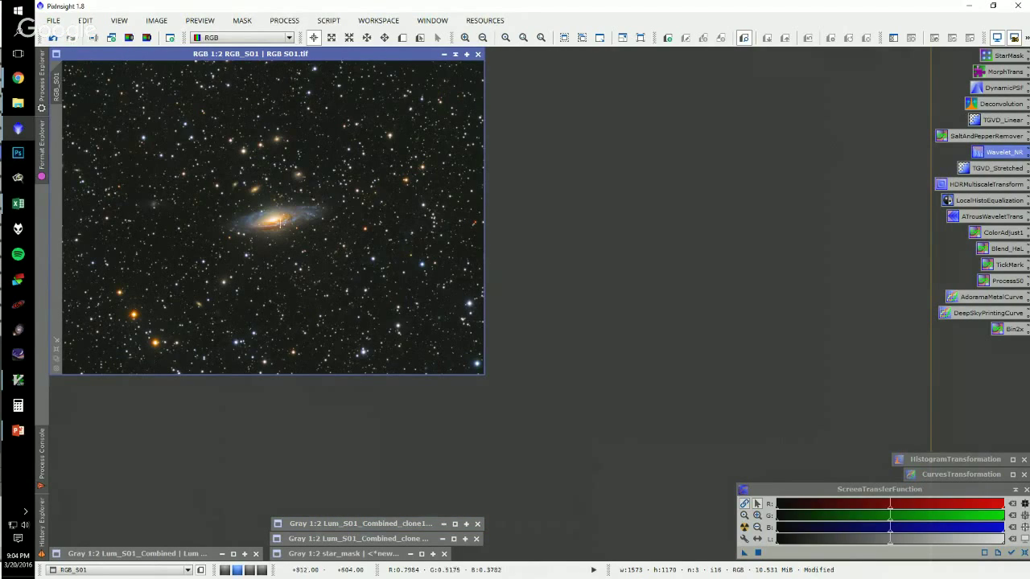
pyautogui.hotkey('ctrl', 'z')
pyautogui.hotkey('ctrl', 'z')
pyautogui.hotkey('ctrl', 'y')
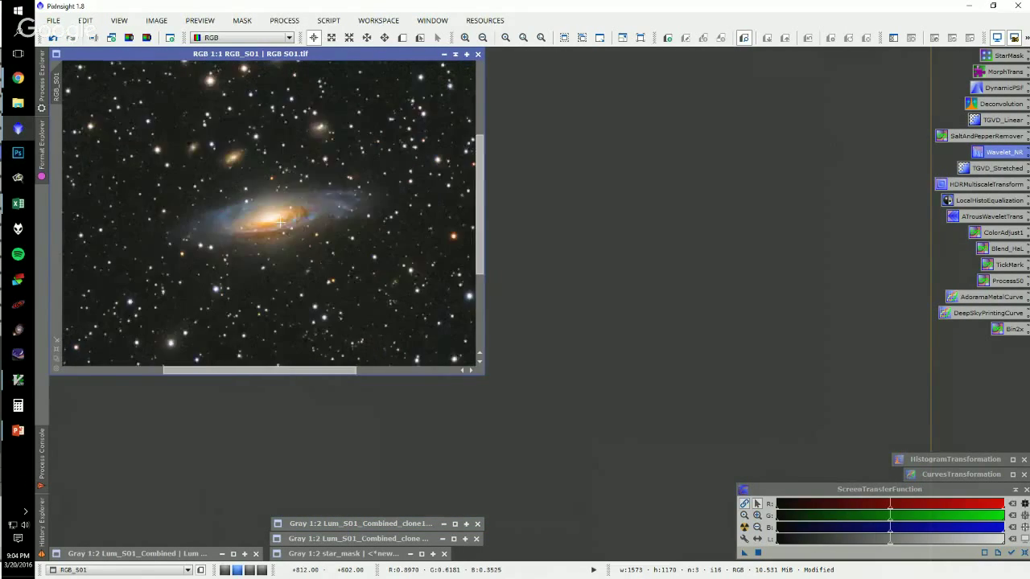
pyautogui.hotkey('ctrl', 'y')
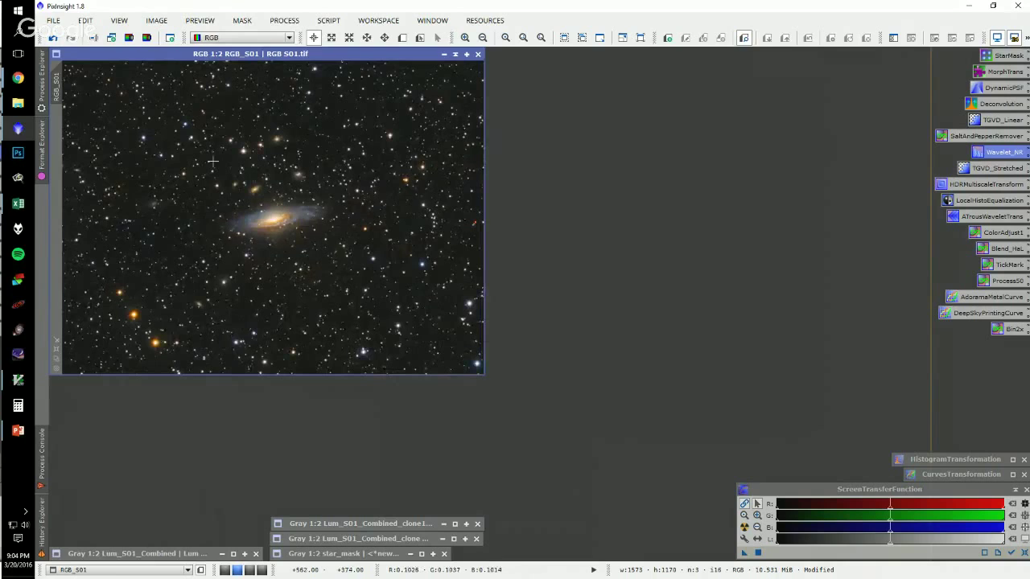
pyautogui.doubleClick(976, 169)
pyautogui.moveTo(821, 416); pyautogui.dragTo(695, 178)
# - Reset TGVDenoise, then use CIE L*a*b* with chrominance off, 500 lightness iterations and local support on
pyautogui.click(634, 317)
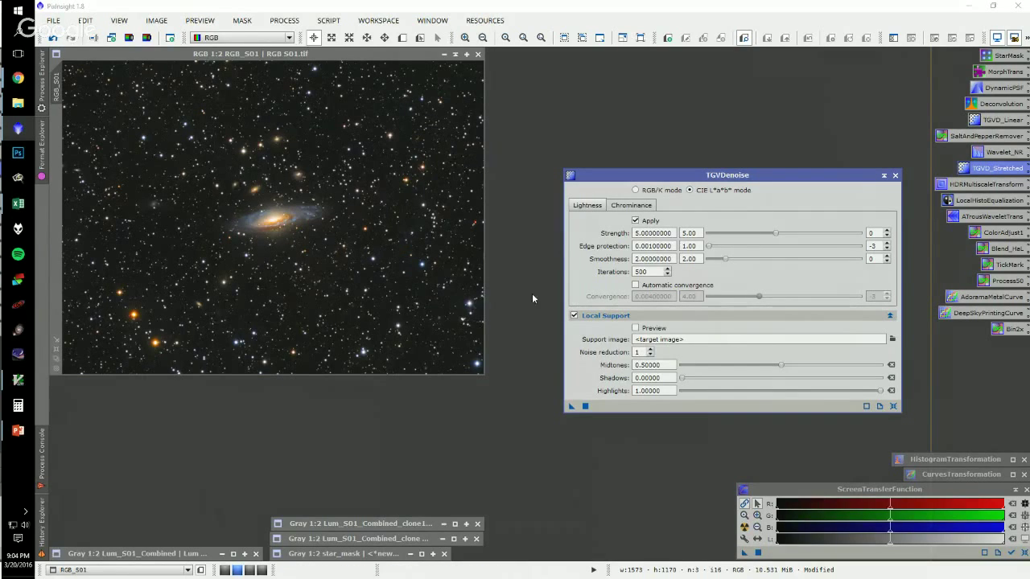
pyautogui.doubleClick(637, 352)
pyautogui.click(893, 406)
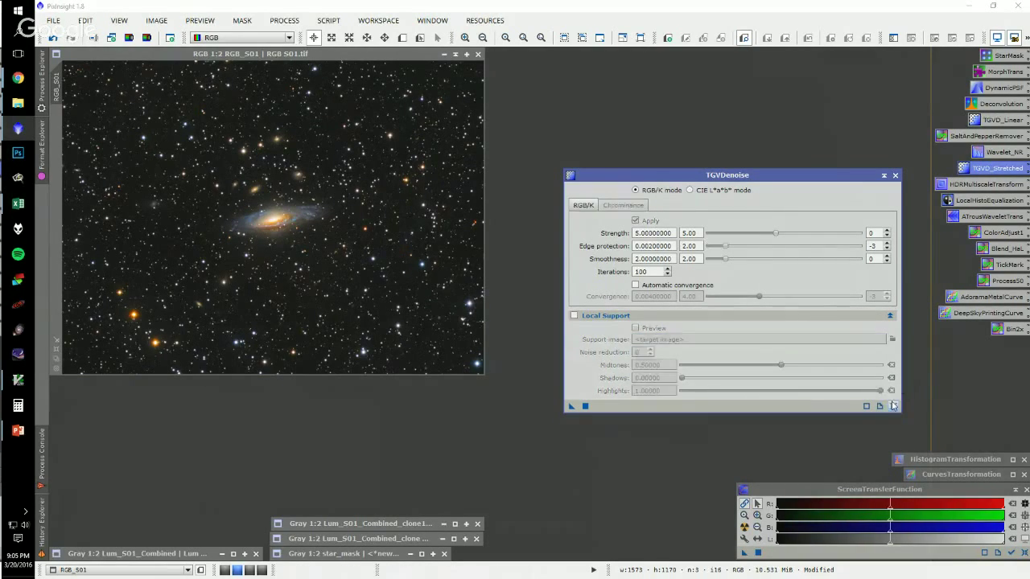
pyautogui.click(690, 191)
pyautogui.click(632, 206)
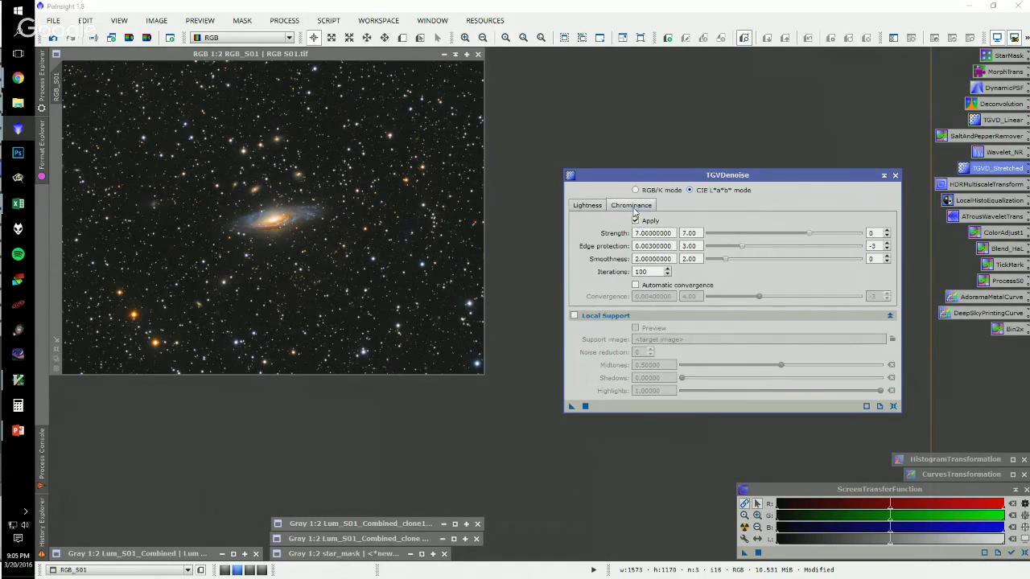
pyautogui.click(635, 222)
pyautogui.click(589, 206)
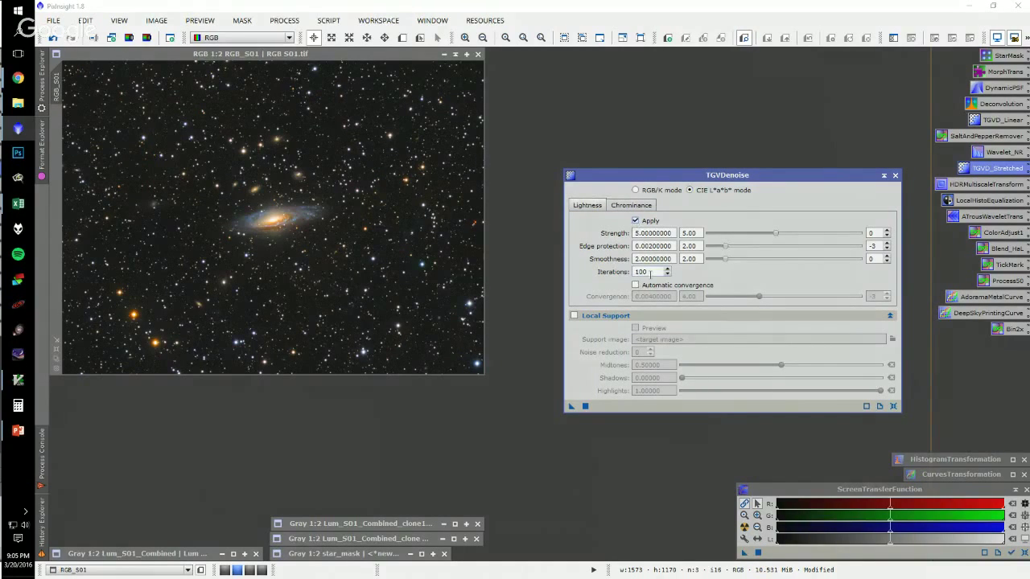
pyautogui.doubleClick(639, 272)
pyautogui.click(573, 316)
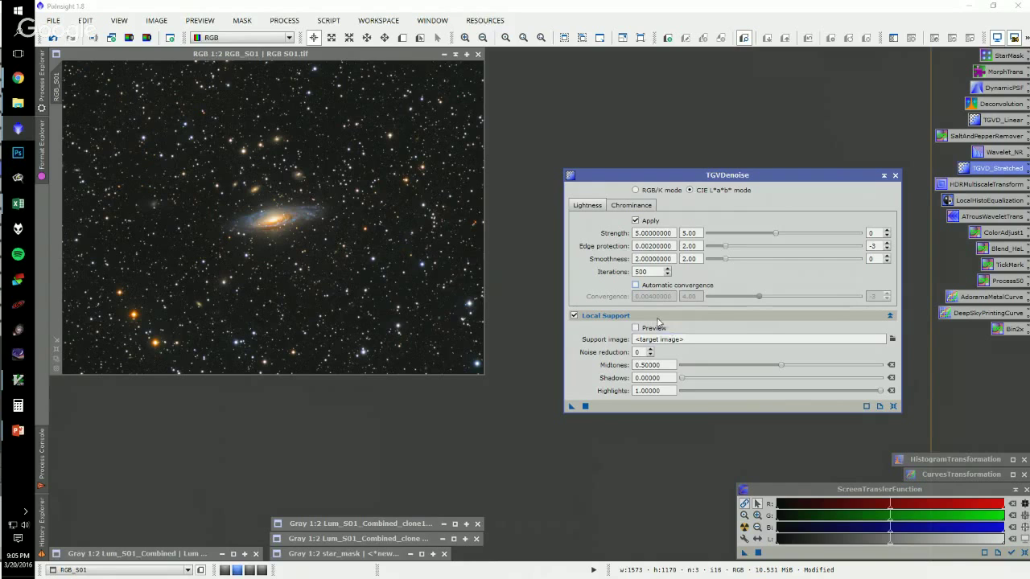
pyautogui.moveTo(688, 179); pyautogui.dragTo(676, 138)
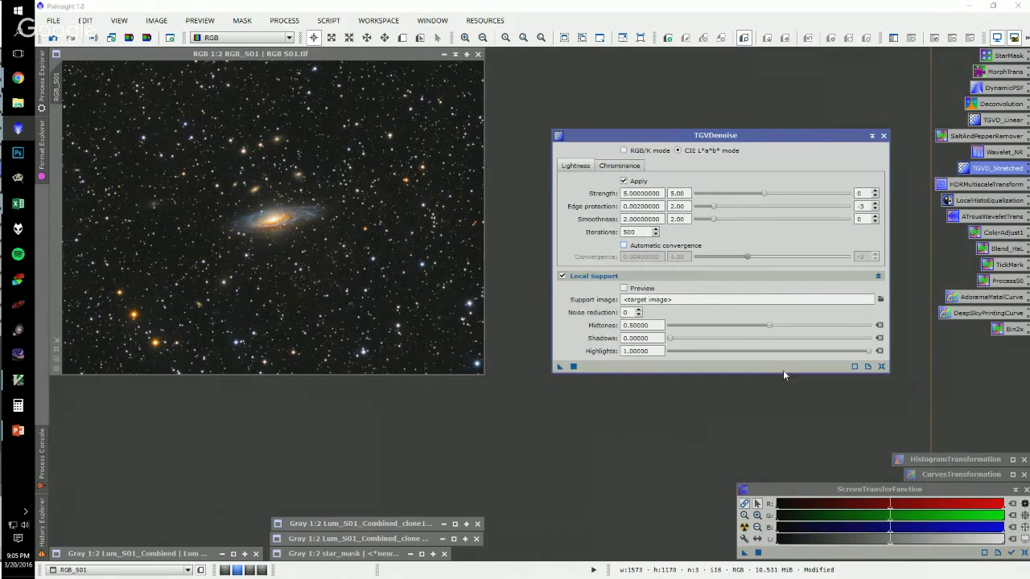
# - Drag HistogramTransformation midtones to 0.27644 and paste that value into TGVDenoise local support midtones
pyautogui.doubleClick(926, 462)
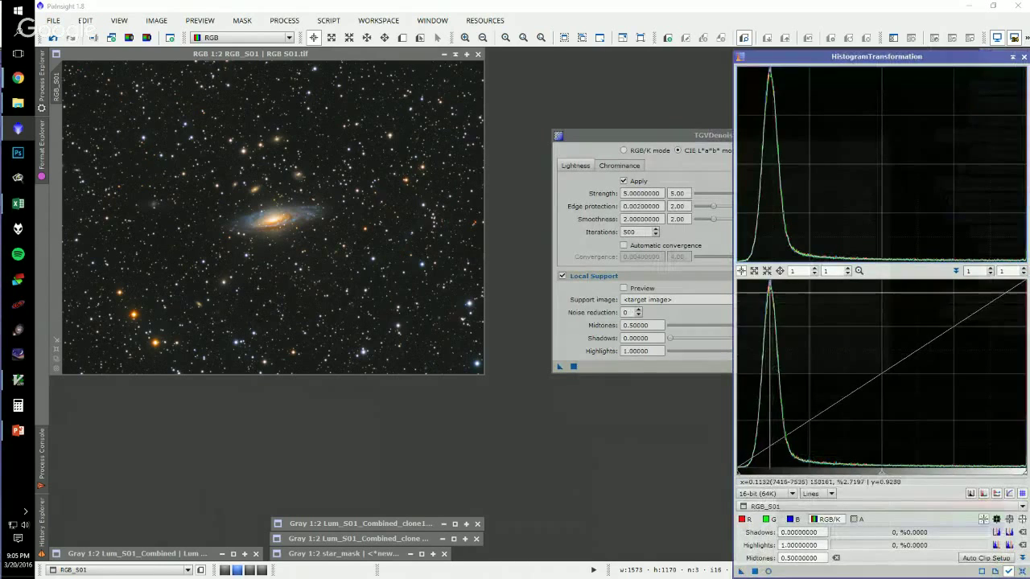
pyautogui.moveTo(880, 478); pyautogui.dragTo(816, 493)
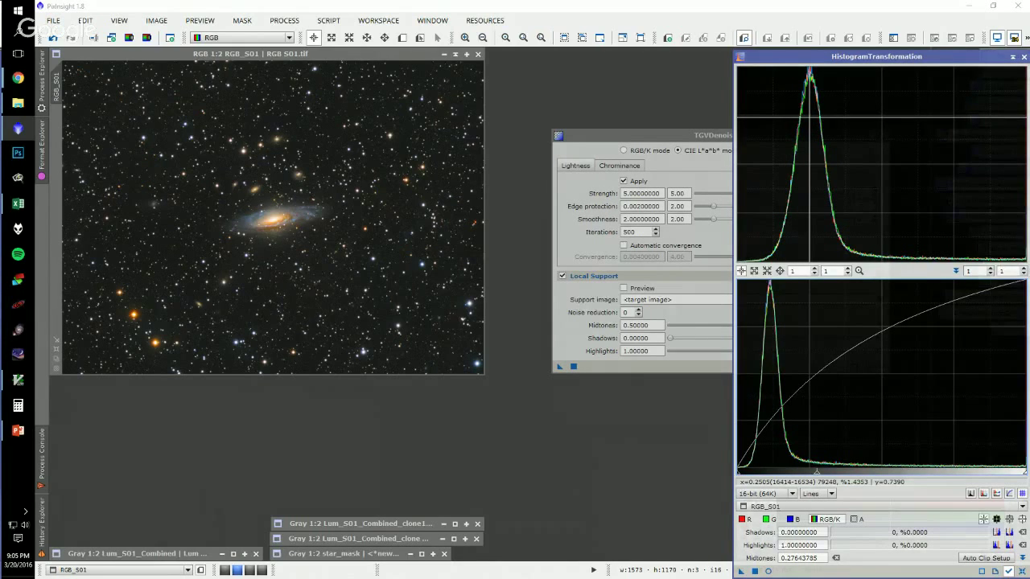
pyautogui.doubleClick(804, 557)
pyautogui.hotkey('ctrl', 'c')
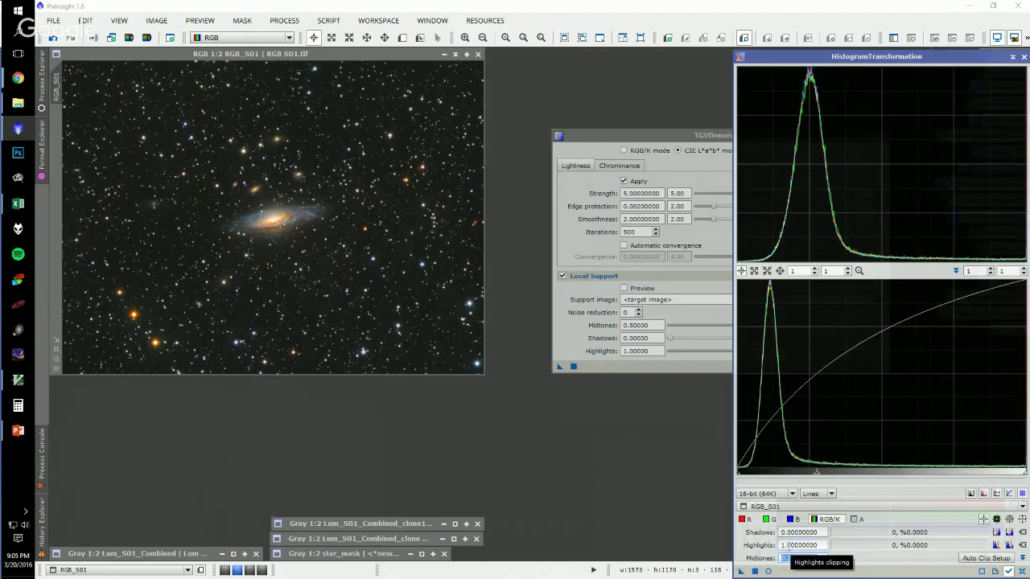
pyautogui.click(636, 323)
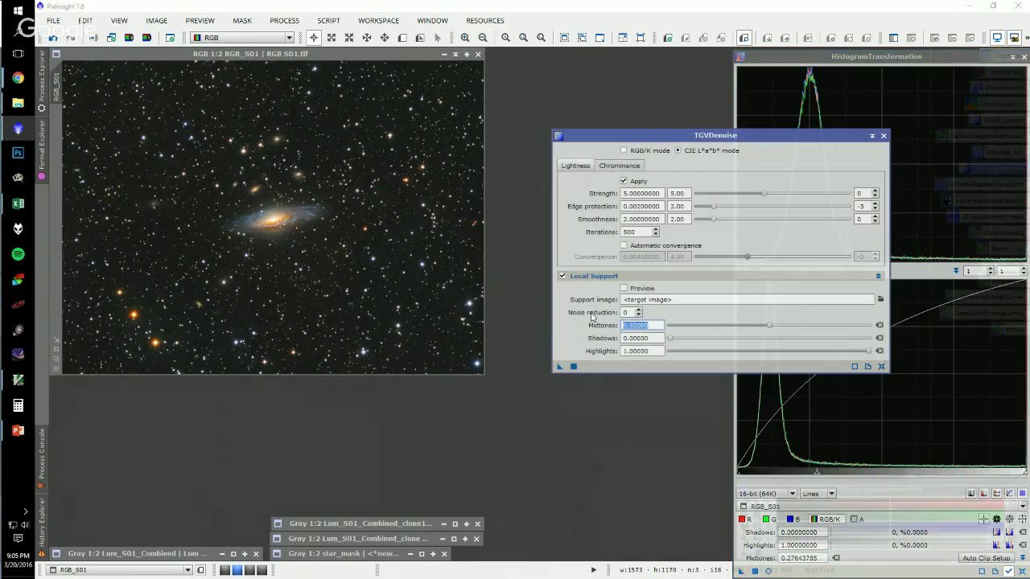
pyautogui.hotkey('ctrl', 'v')
pyautogui.press('Return')
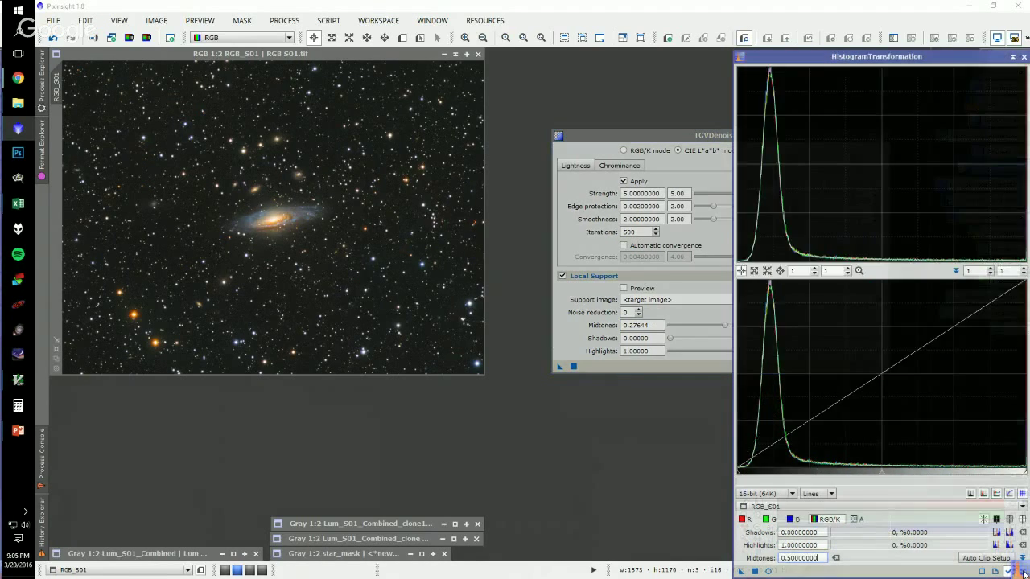
pyautogui.click(1013, 56)
pyautogui.moveTo(765, 137); pyautogui.dragTo(747, 99)
# - Create a Preview01 over the galaxy and run TGVDenoise on it, comparing with RGB_S01
pyautogui.click(402, 38)
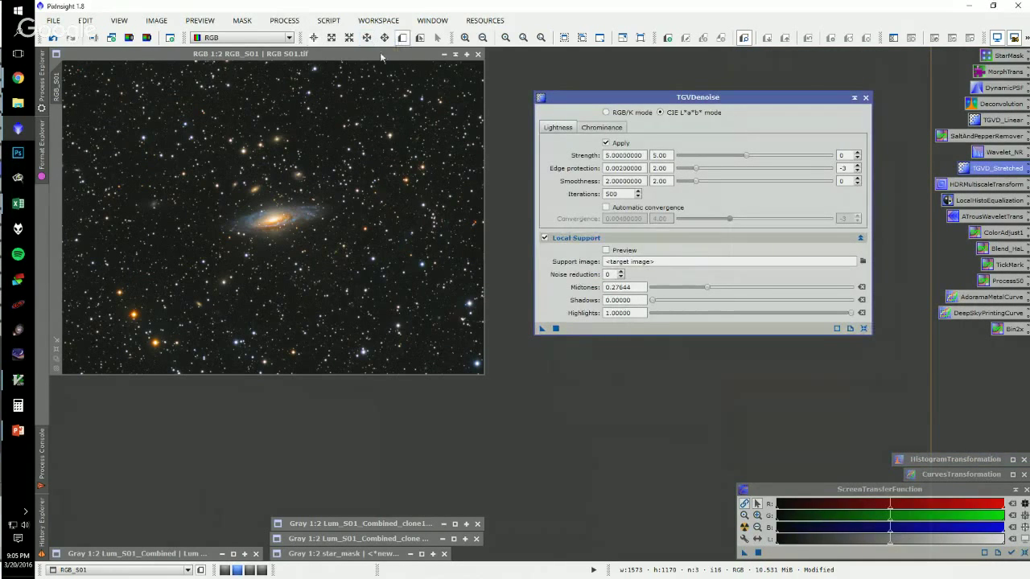
pyautogui.moveTo(261, 249); pyautogui.dragTo(312, 163)
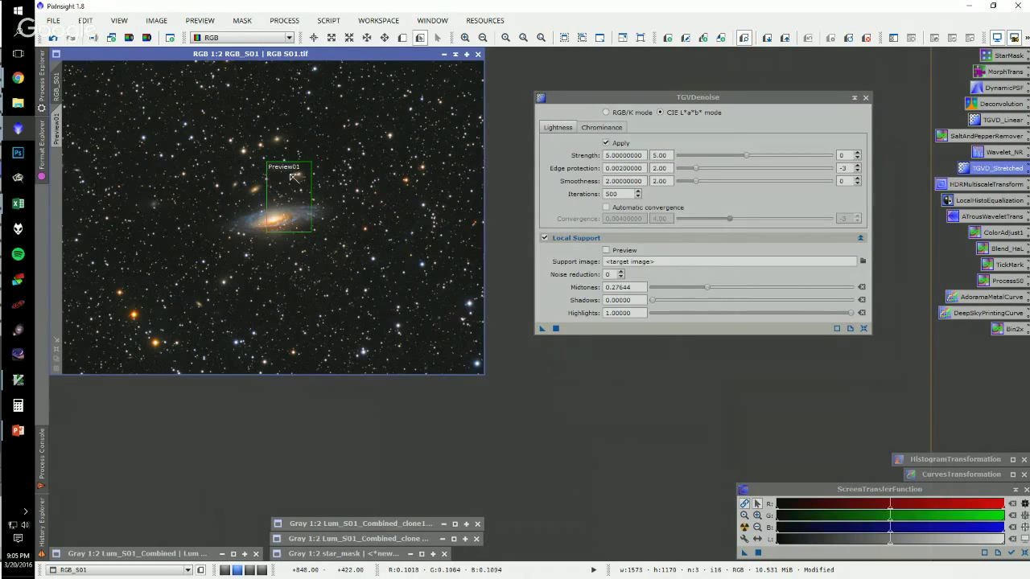
pyautogui.click(58, 122)
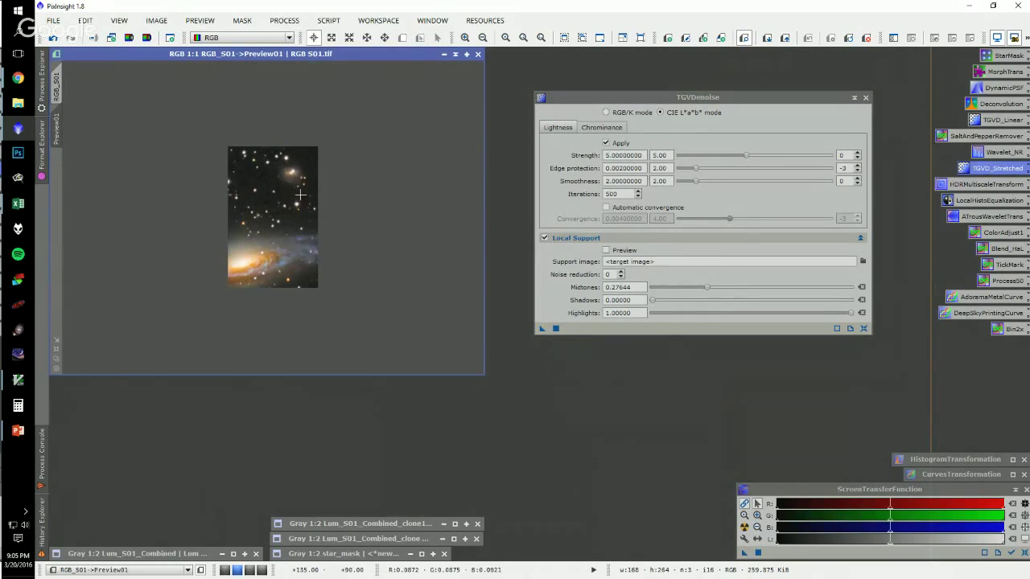
pyautogui.scroll(1, 273, 217)
pyautogui.click(540, 329)
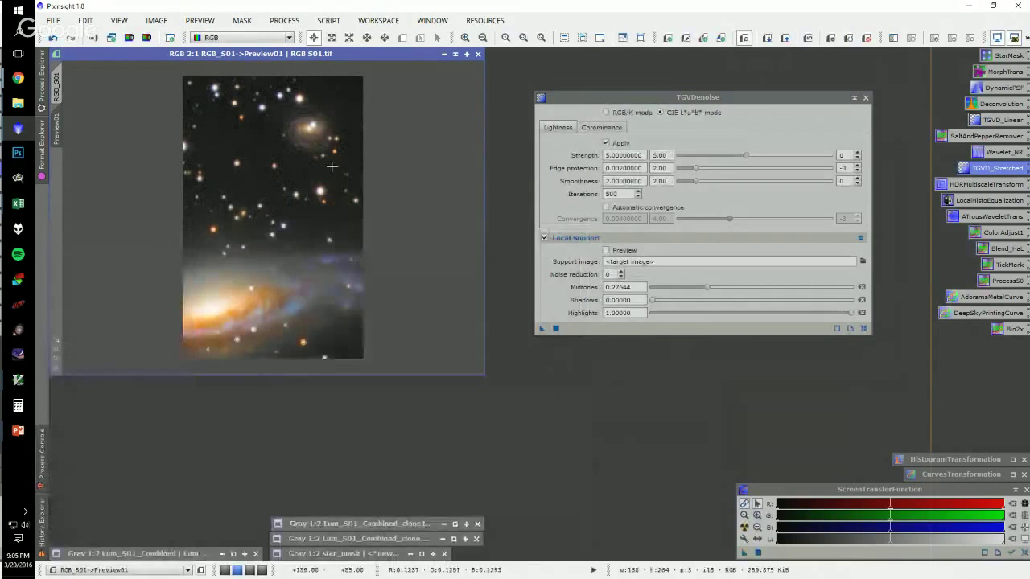
pyautogui.click(56, 85)
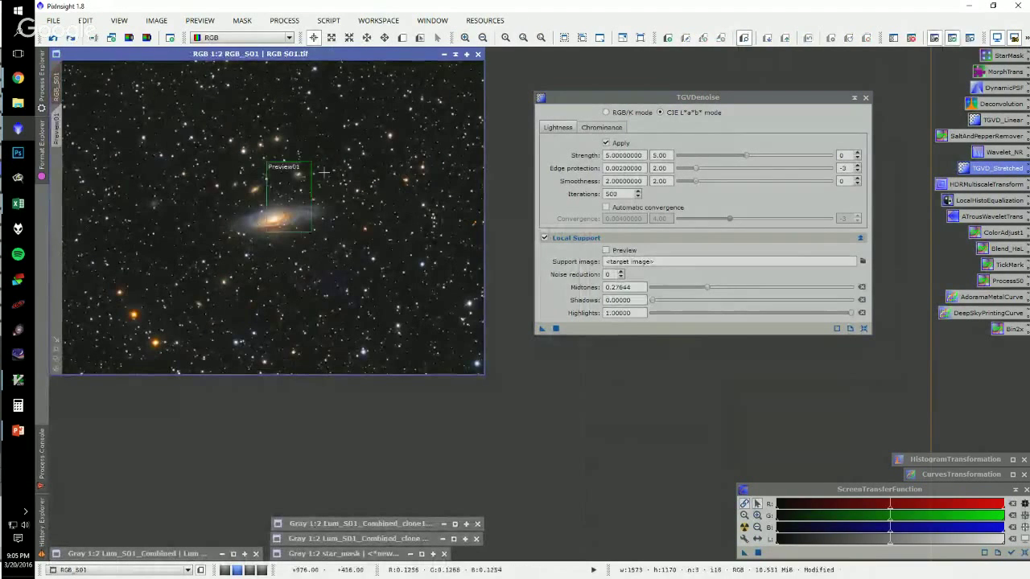
pyautogui.click(55, 123)
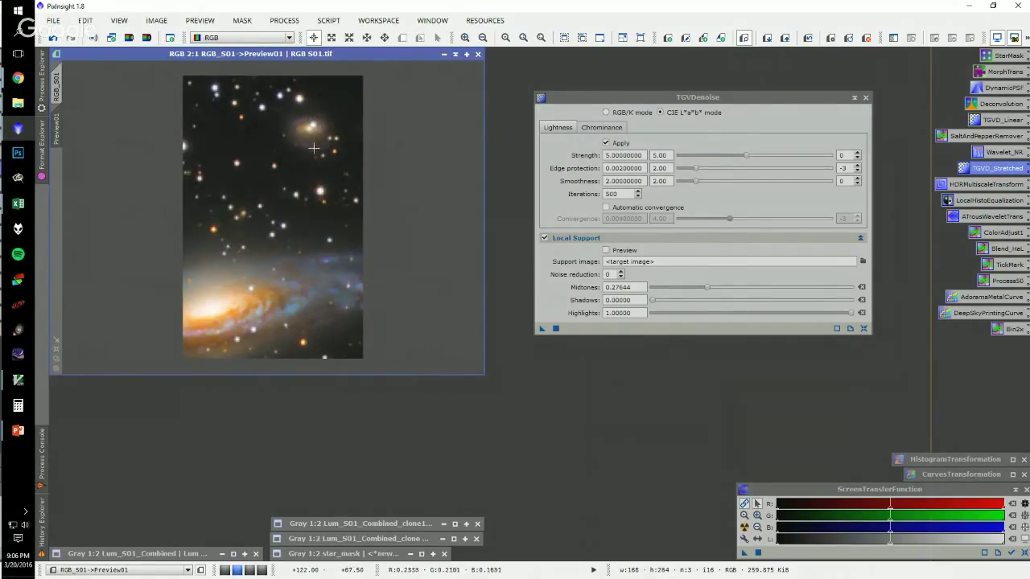
# - Enable chrominance noise reduction and rerun TGVDenoise on Preview01
pyautogui.click(591, 128)
pyautogui.click(606, 144)
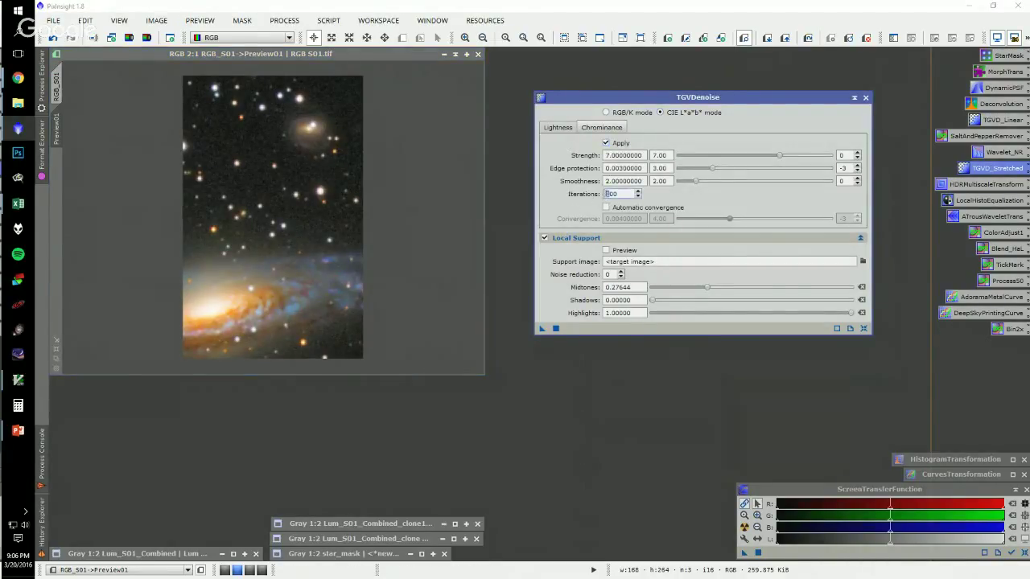
pyautogui.moveTo(542, 328); pyautogui.dragTo(247, 163)
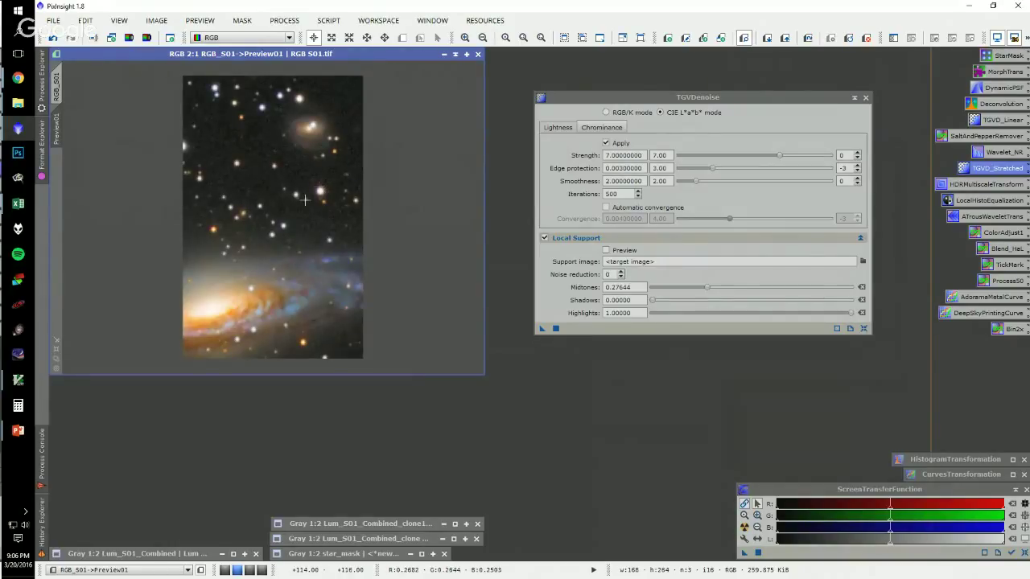
# - Set lightness Edge protection to 1.50 and rerun TGVDenoise on Preview01
pyautogui.click(661, 168)
pyautogui.write('2')
pyautogui.press('Return')
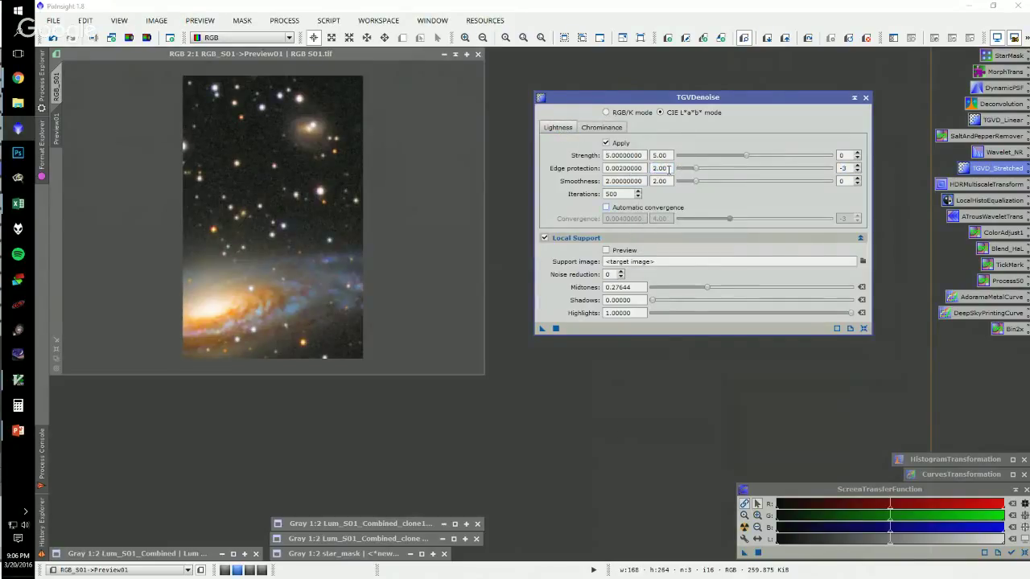
pyautogui.doubleClick(668, 168)
pyautogui.press('Tab')
pyautogui.moveTo(541, 328); pyautogui.dragTo(285, 167)
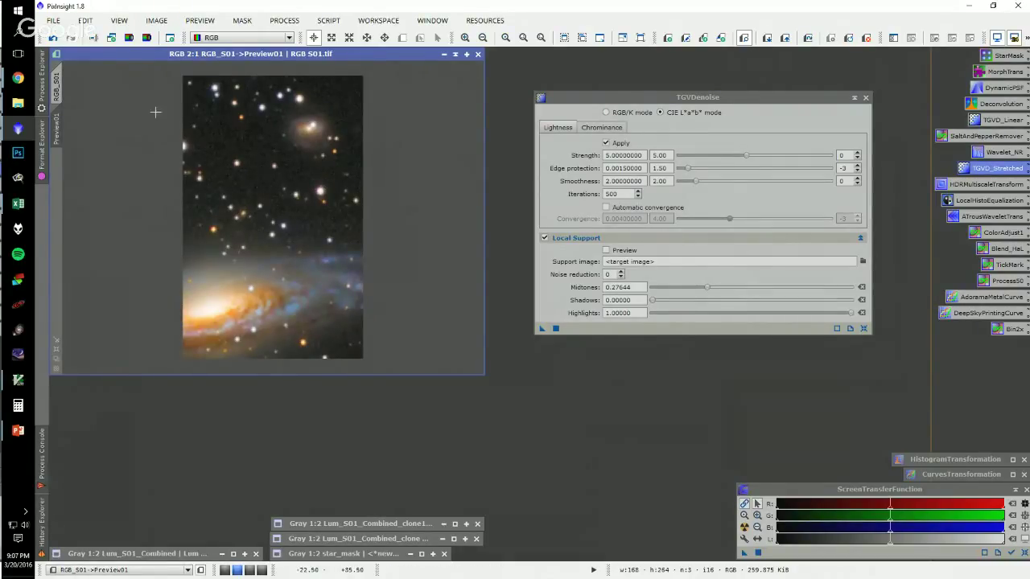
# - Apply the tuned TGVDenoise instance to the full RGB_S01 image
pyautogui.click(57, 83)
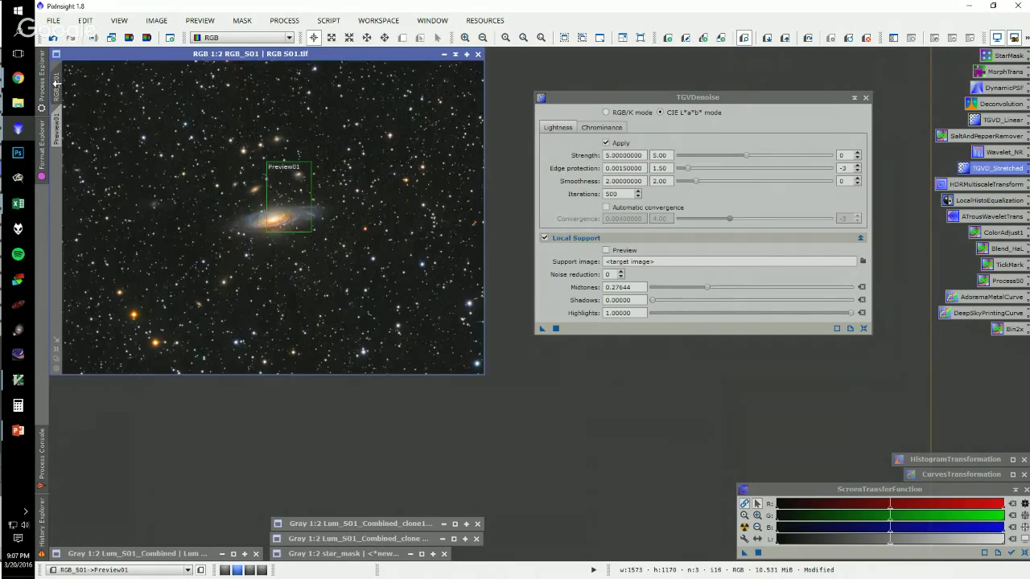
pyautogui.click(540, 329)
pyautogui.moveTo(541, 329); pyautogui.dragTo(402, 205)
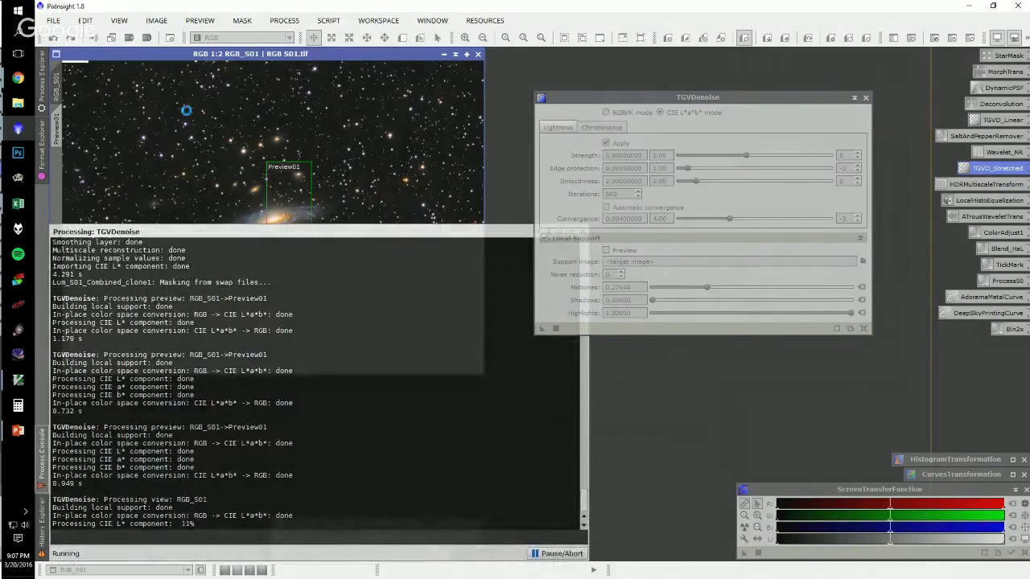
# - Switch to the Google Hangouts call to view the shared Photoshop galaxy image
pyautogui.moveTo(18, 78)
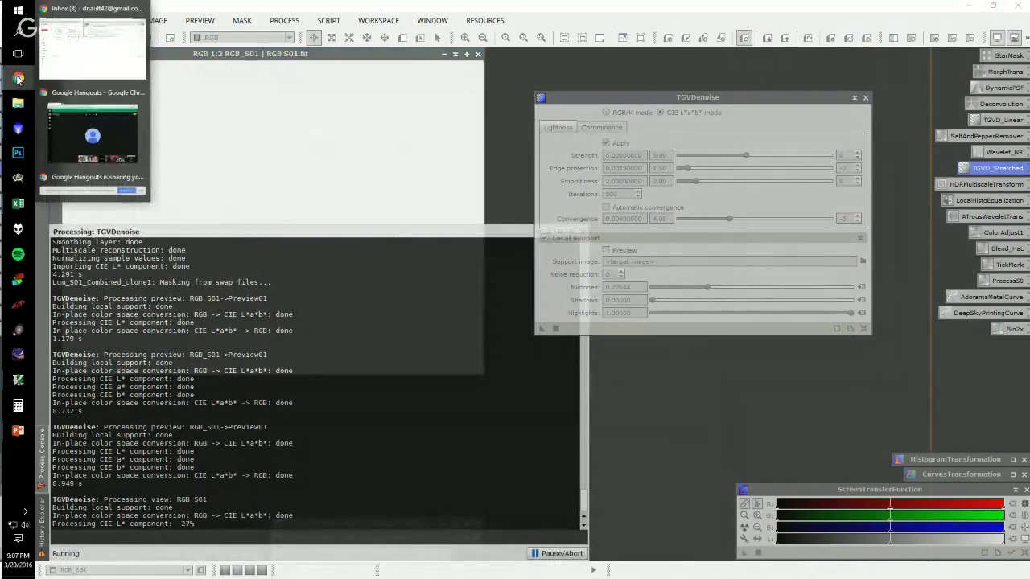
pyautogui.click(96, 136)
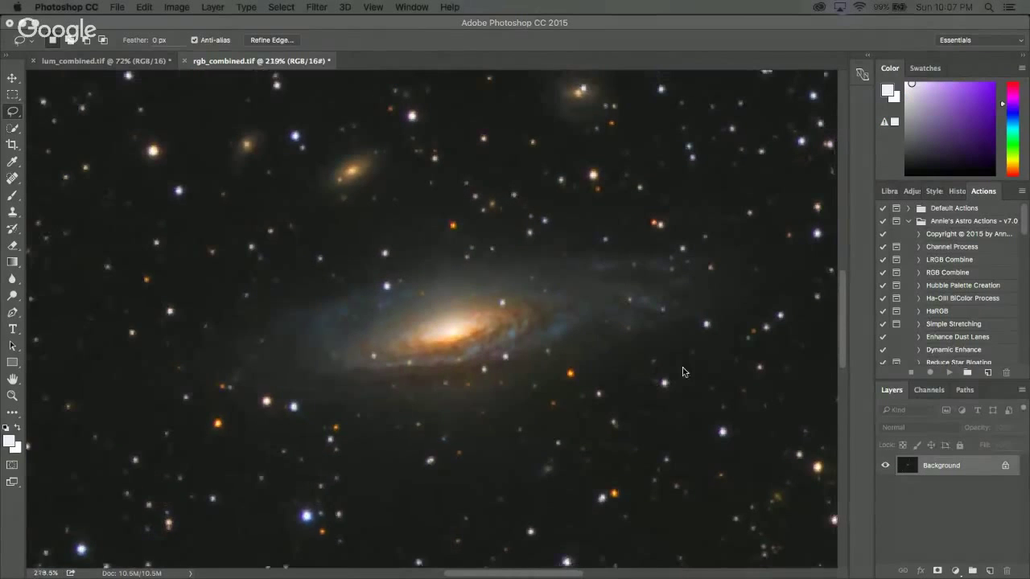
pyautogui.moveTo(724, 386); pyautogui.dragTo(635, 363)
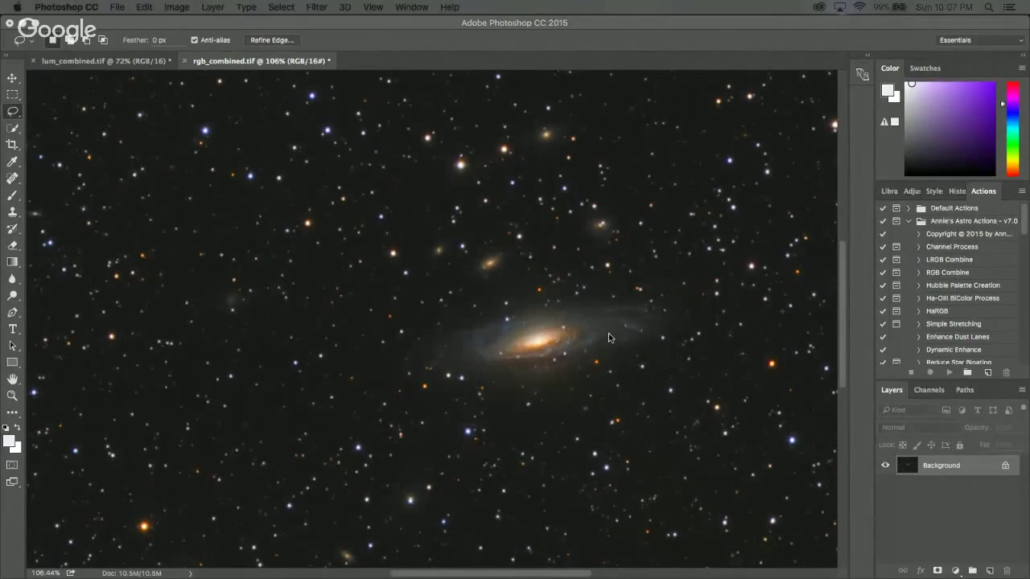
# - Show the Info panel with F8 to read pixel colour values
pyautogui.scroll(-5, 618, 341)
pyautogui.scroll(8, 563, 337)
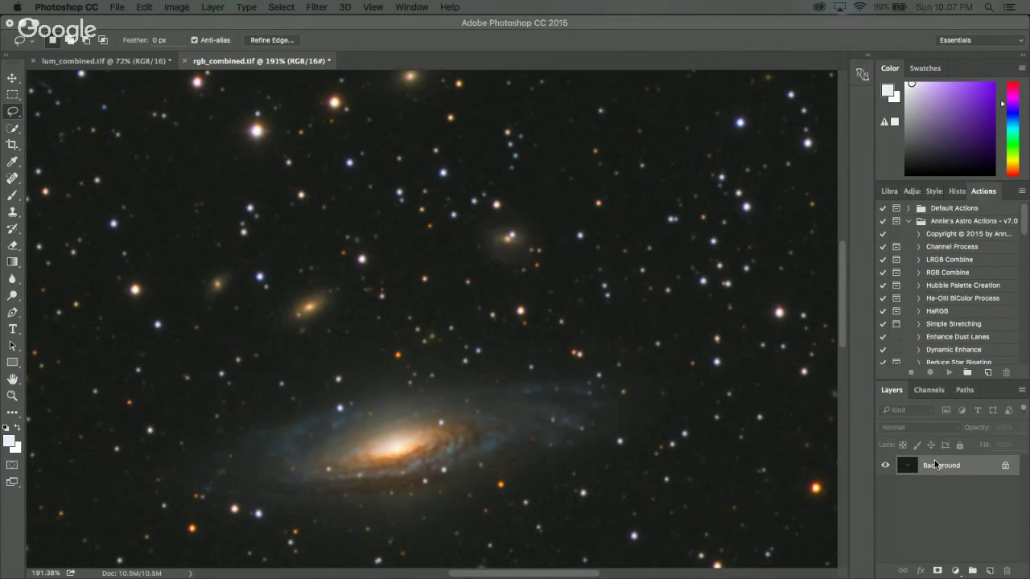
pyautogui.press('F8')
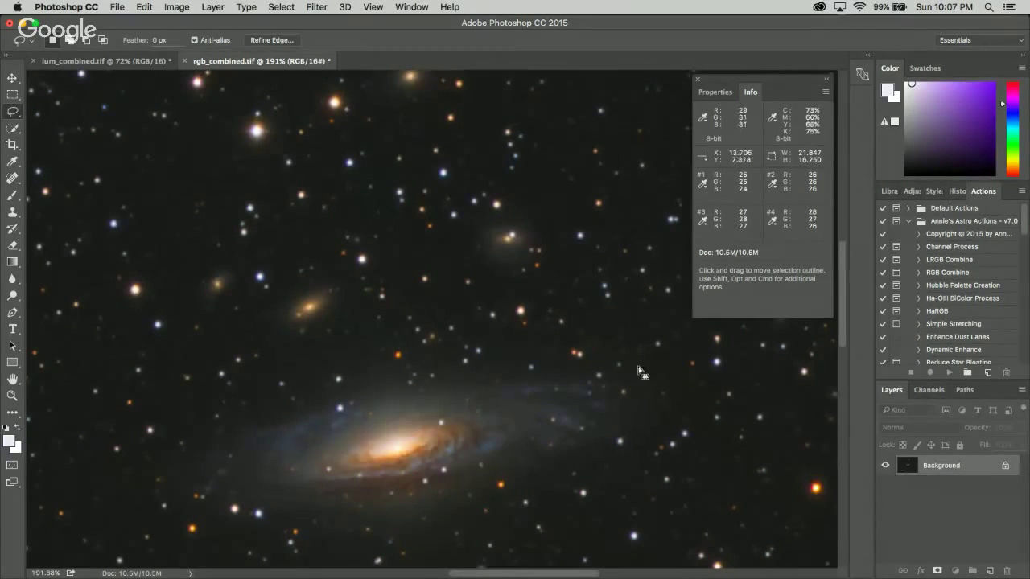
# - Zoom around the galaxy to inspect noise, then duplicate Background into Background copy
pyautogui.scroll(-3, 483, 362)
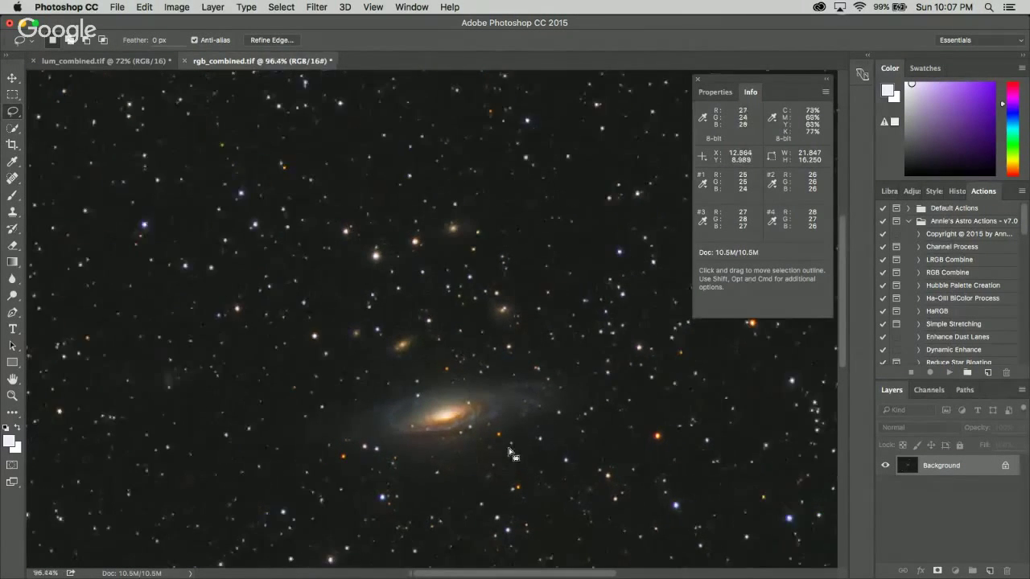
pyautogui.scroll(5, 515, 434)
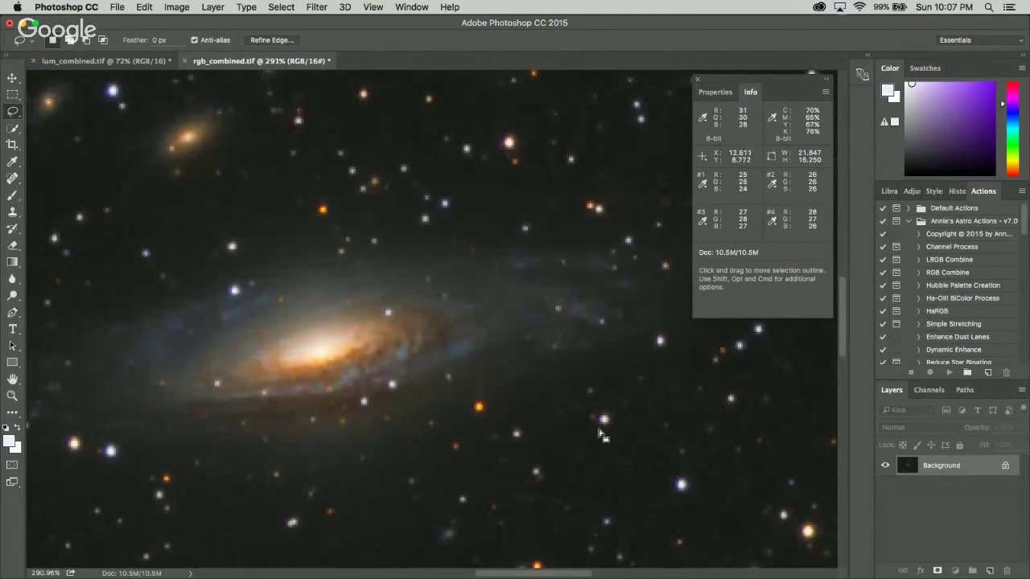
pyautogui.scroll(4, 684, 492)
pyautogui.scroll(-4, 664, 480)
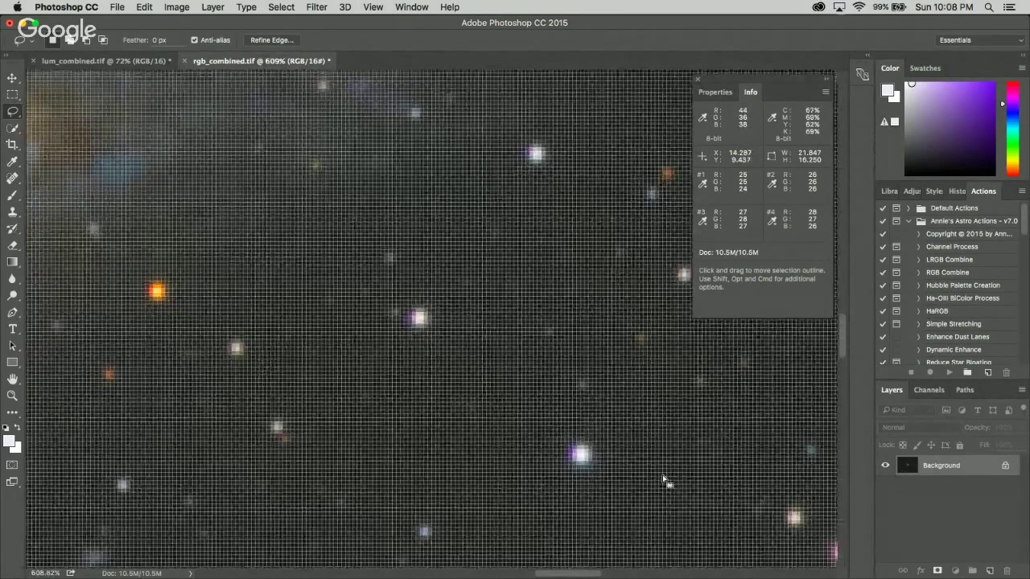
pyautogui.scroll(2, 520, 441)
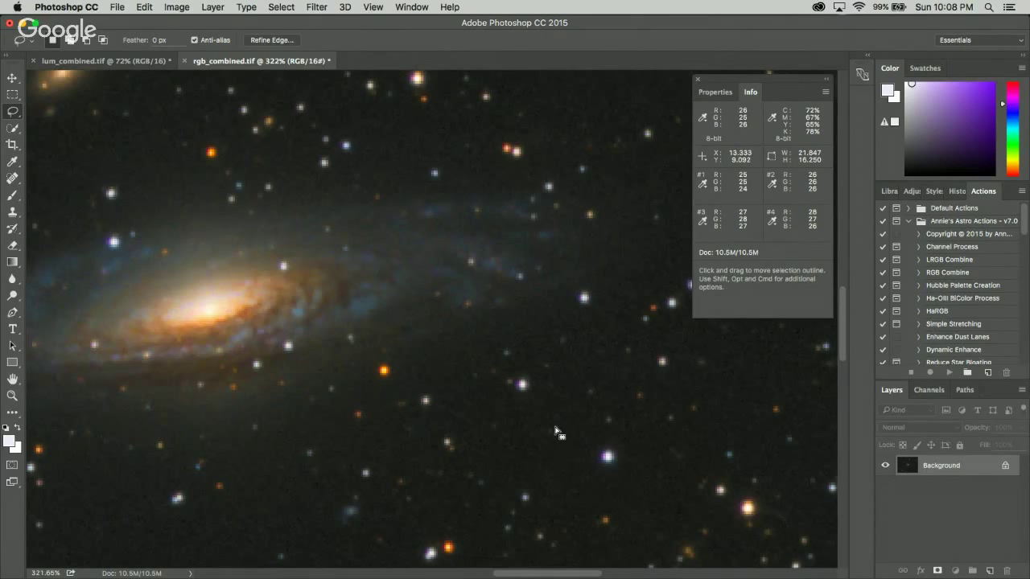
pyautogui.scroll(-5, 531, 429)
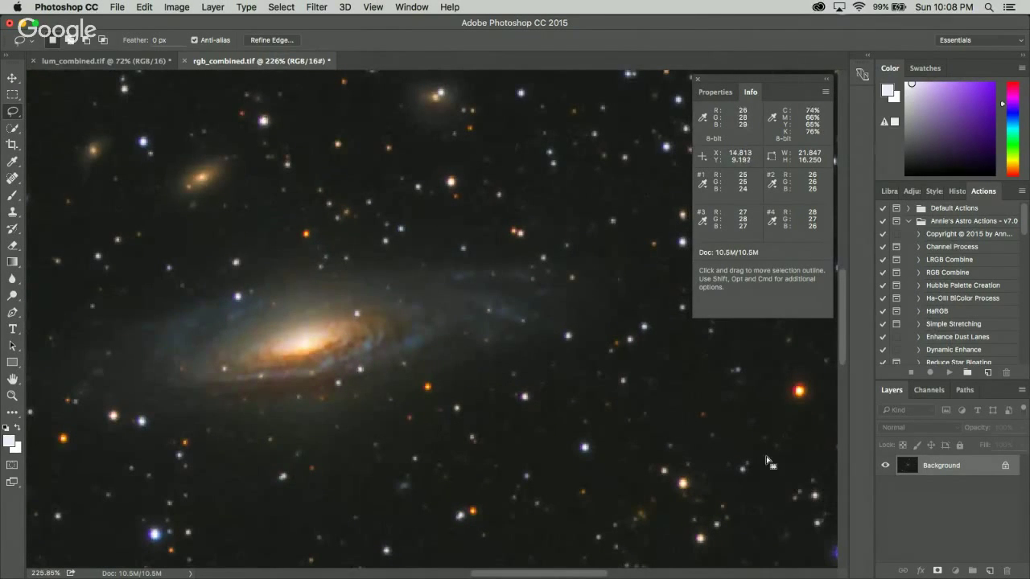
pyautogui.moveTo(934, 473); pyautogui.dragTo(990, 570)
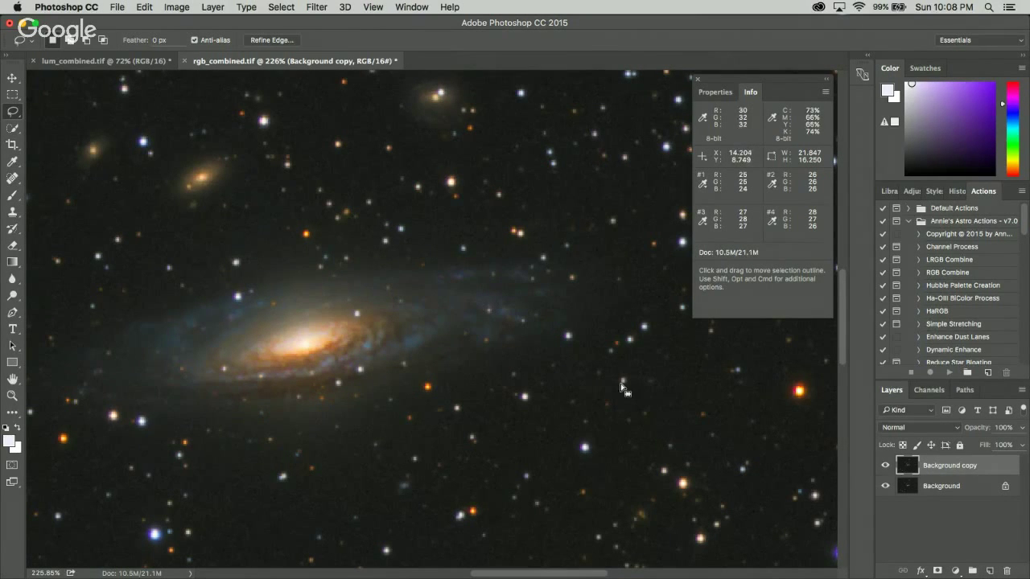
# - Collapse the astro and Astronomy Tools v1_6 action sets
pyautogui.click(908, 221)
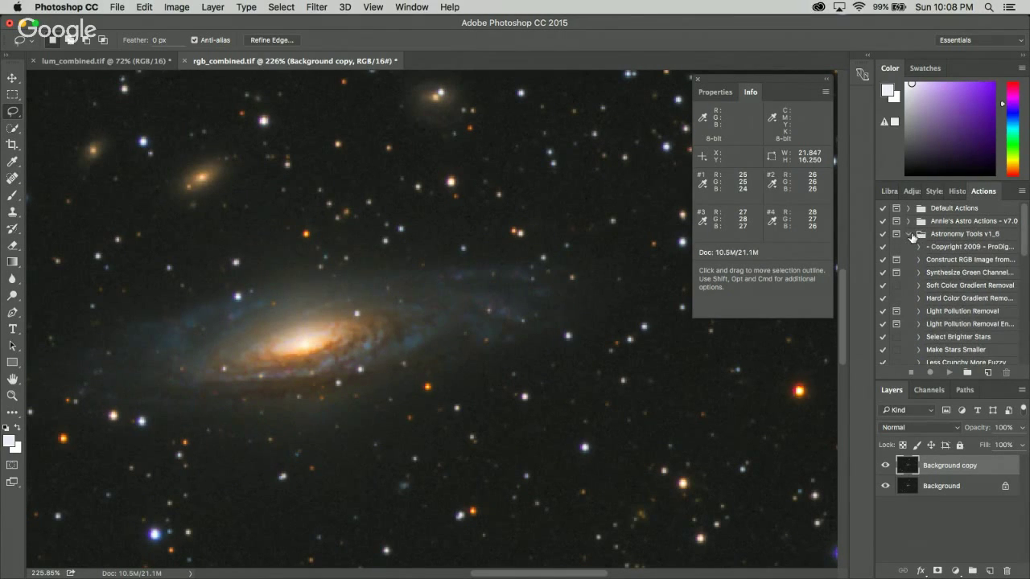
pyautogui.click(908, 234)
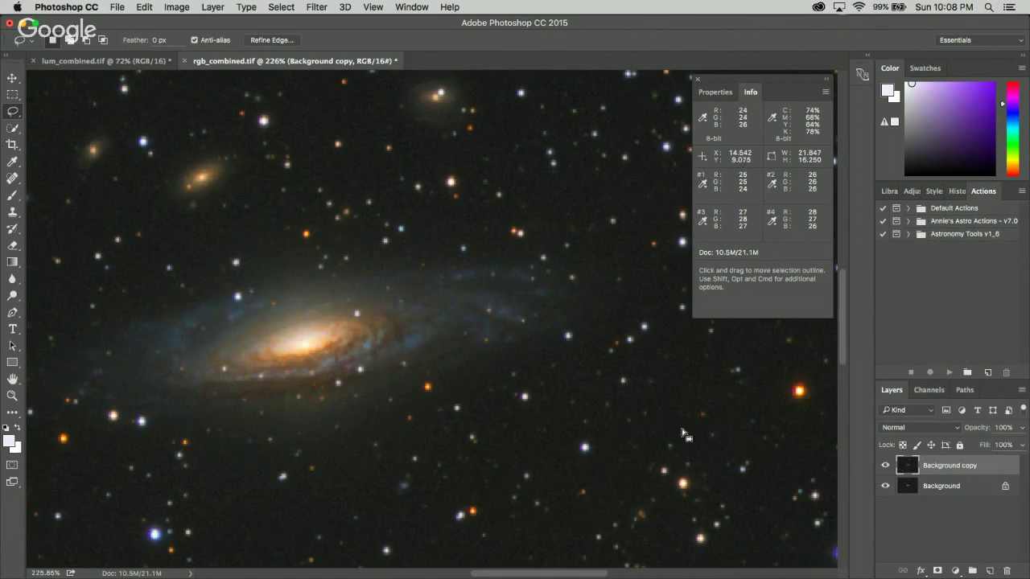
pyautogui.scroll(3, 752, 446)
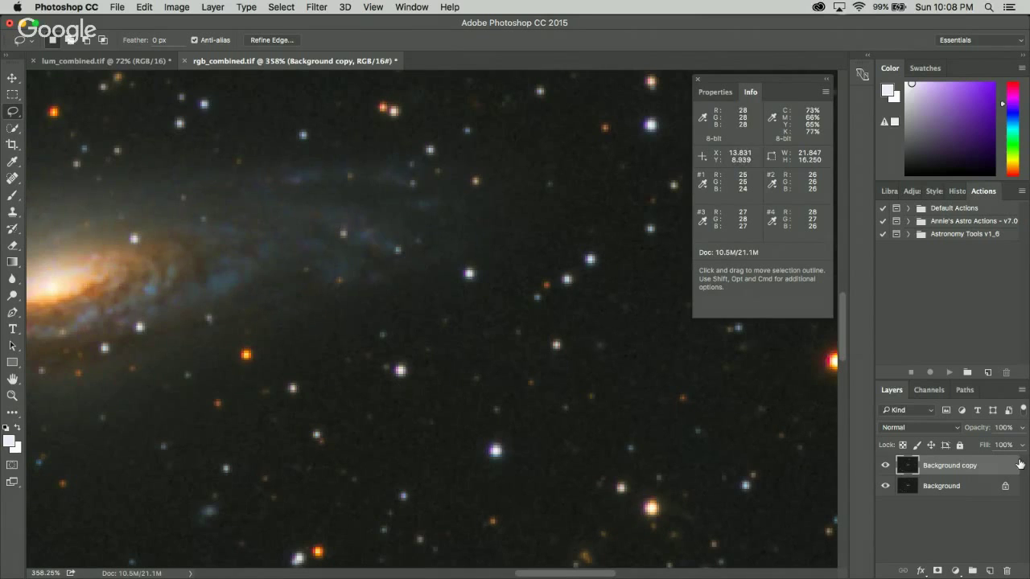
# - Run Filter > Noise > Despeckle on Background copy and toggle its visibility to compare
pyautogui.click(316, 8)
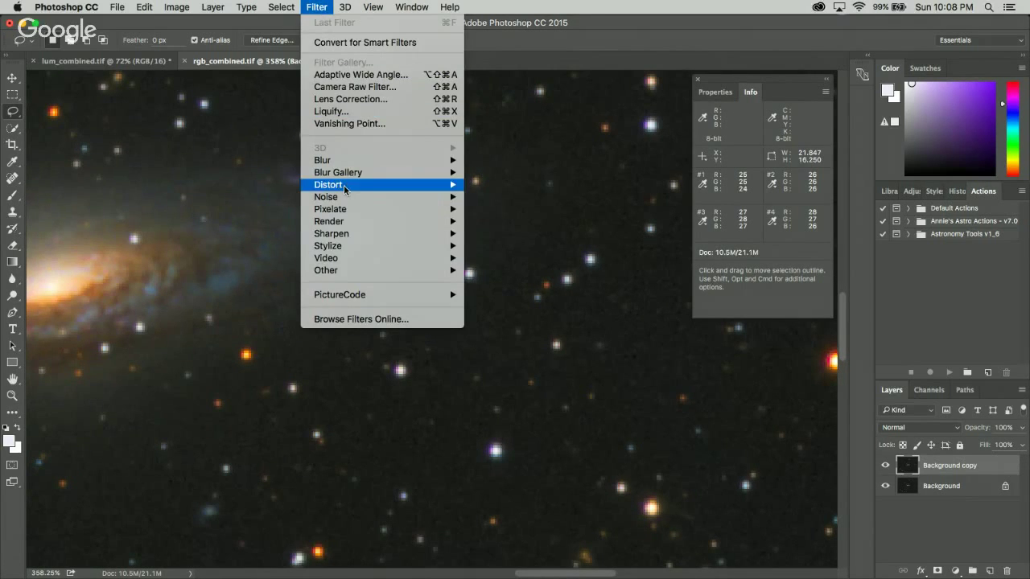
pyautogui.moveTo(342, 197)
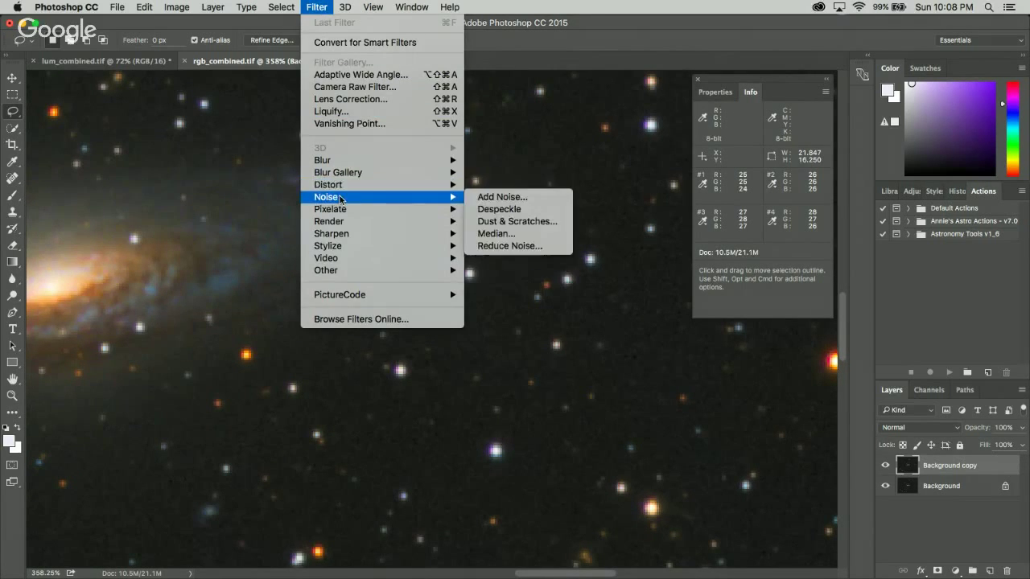
pyautogui.click(518, 210)
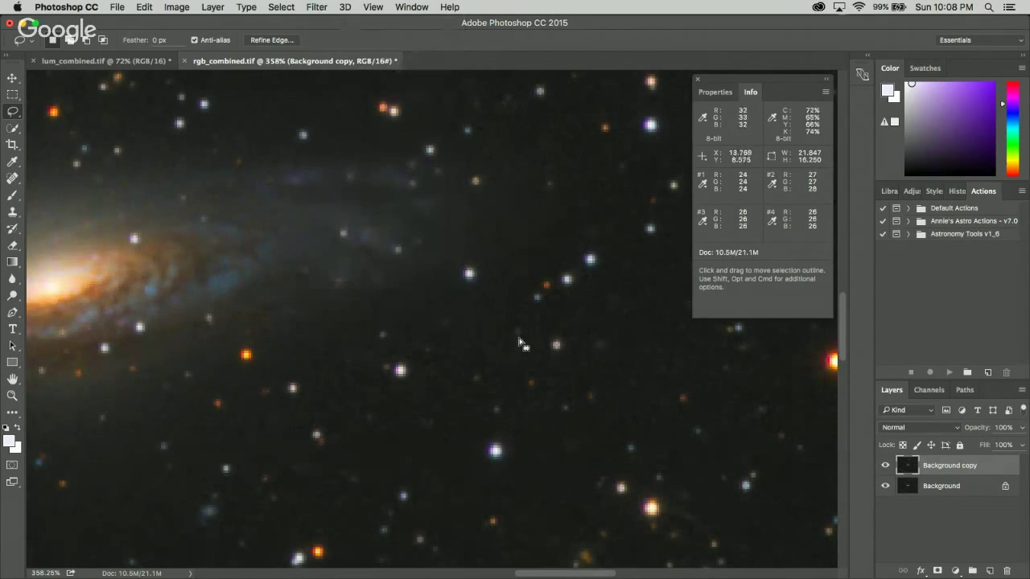
pyautogui.scroll(-1, 481, 425)
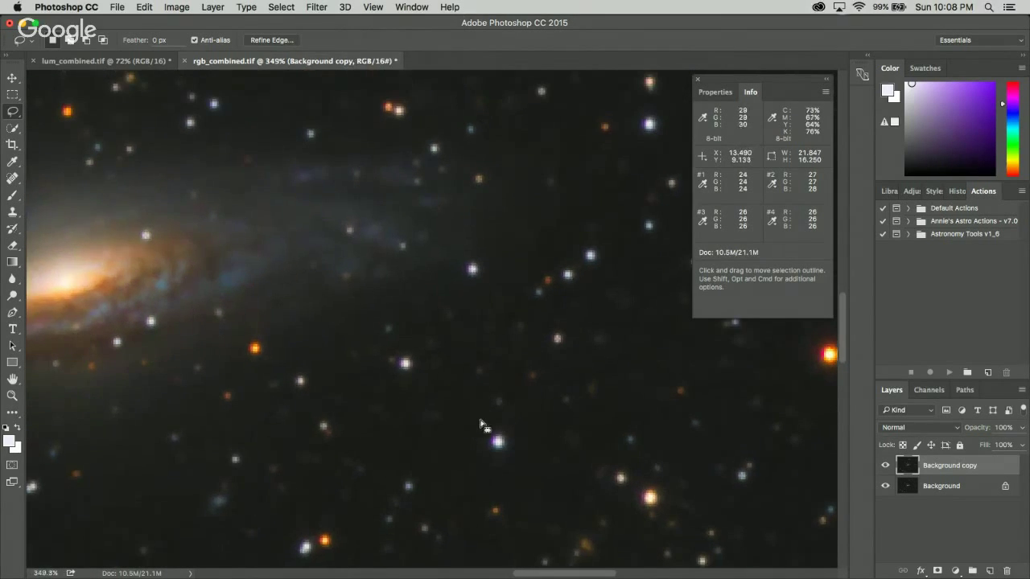
pyautogui.click(886, 467)
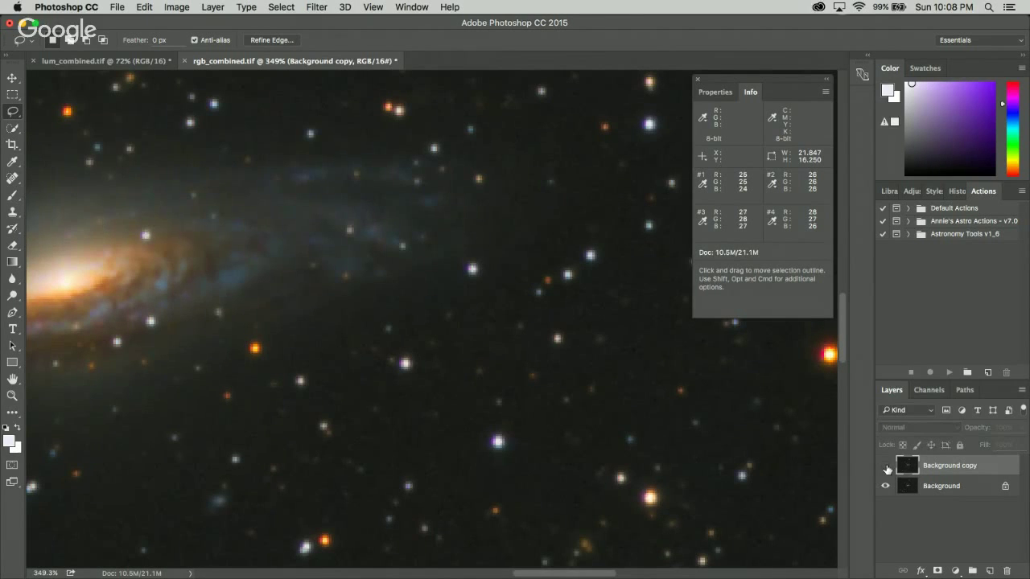
pyautogui.click(885, 467)
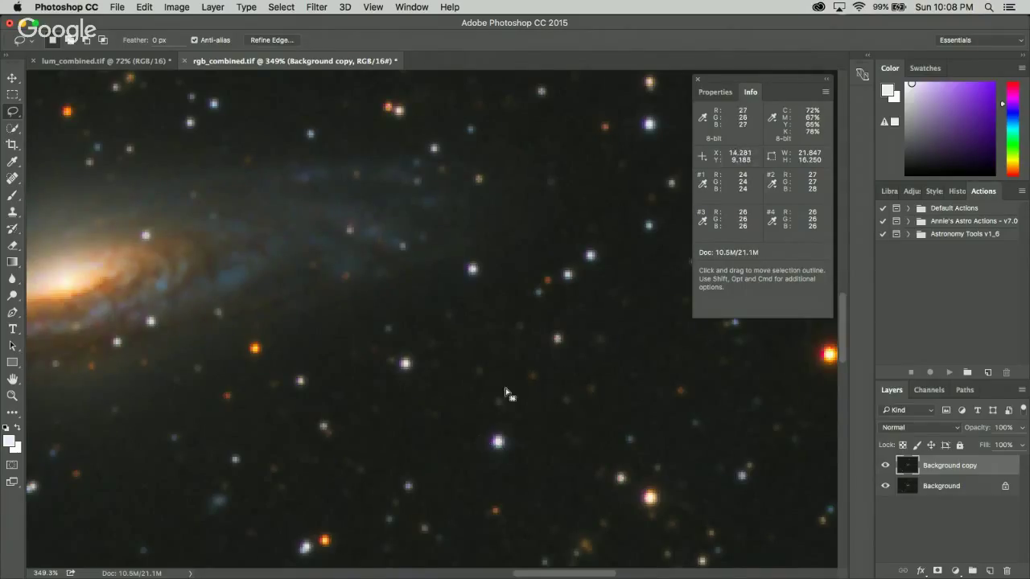
# - Use Edit > Copy Merged and paste with Cmd+V, creating Layer 1
pyautogui.click(280, 6)
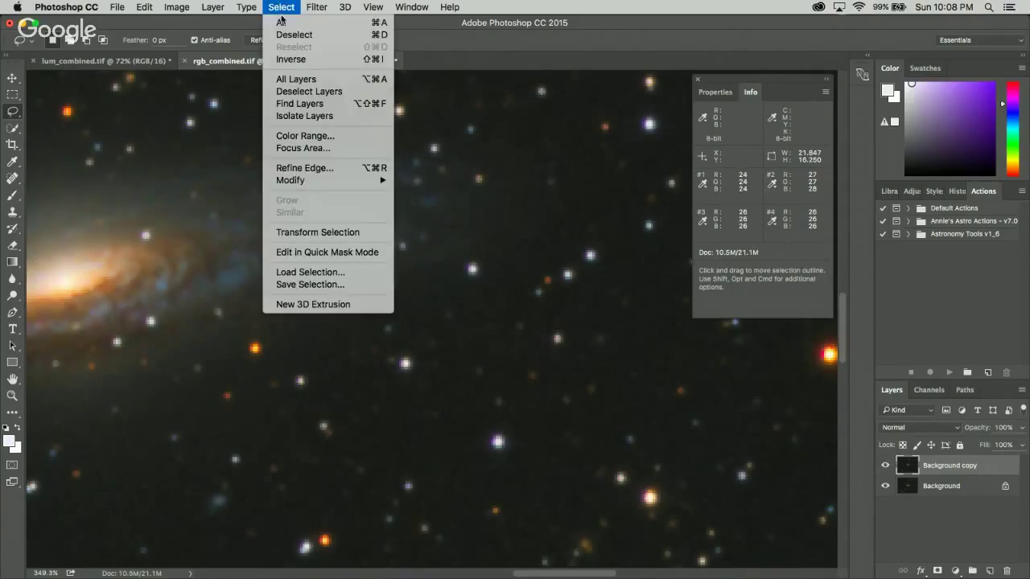
pyautogui.click(280, 7)
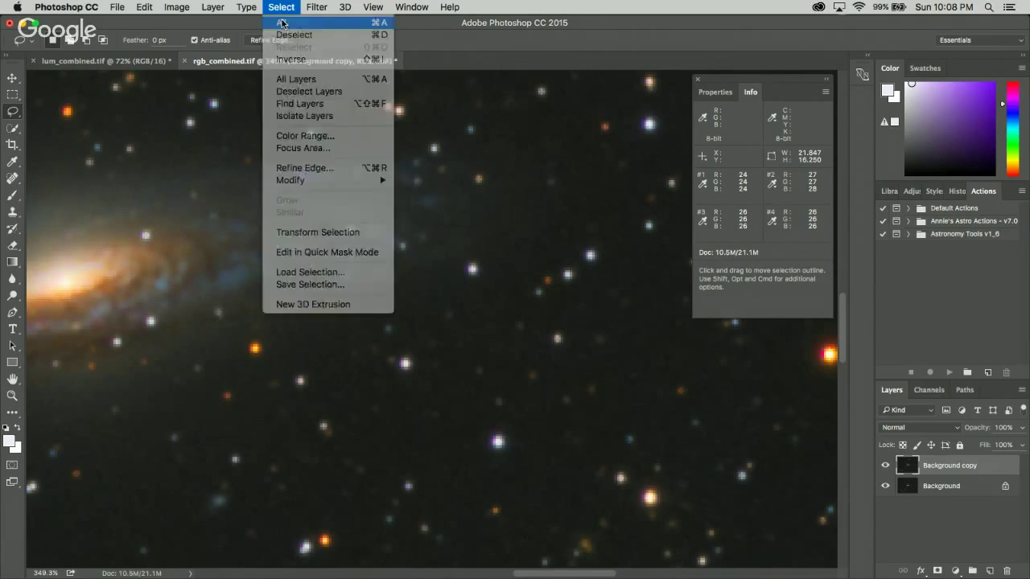
pyautogui.click(146, 7)
pyautogui.click(173, 110)
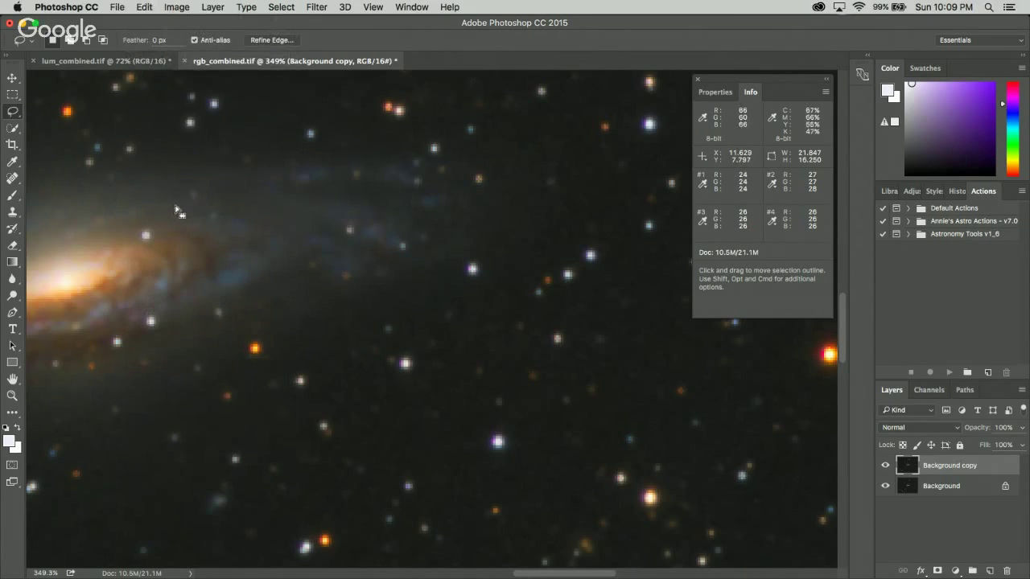
pyautogui.press('super+v')
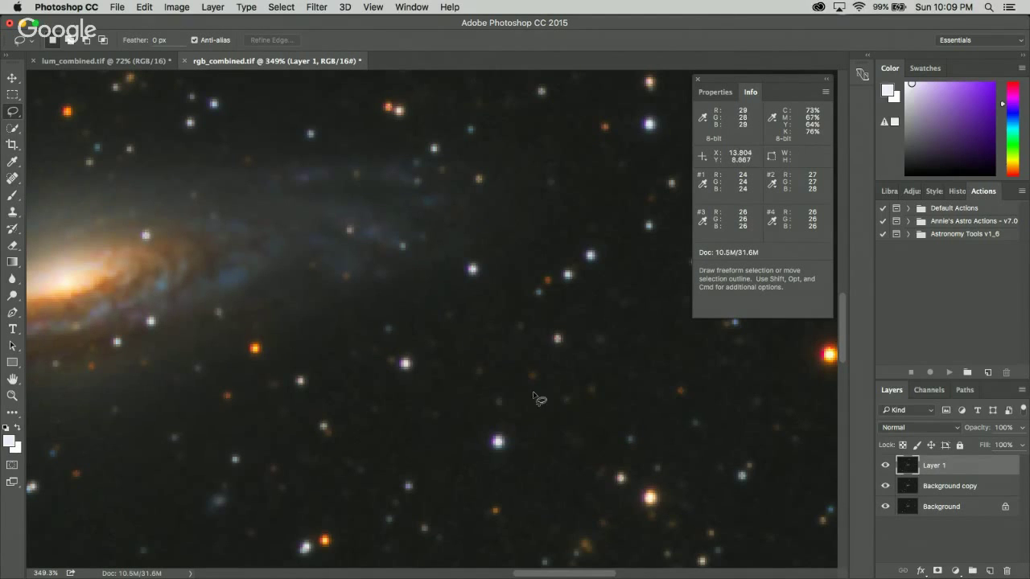
pyautogui.scroll(-5, 568, 412)
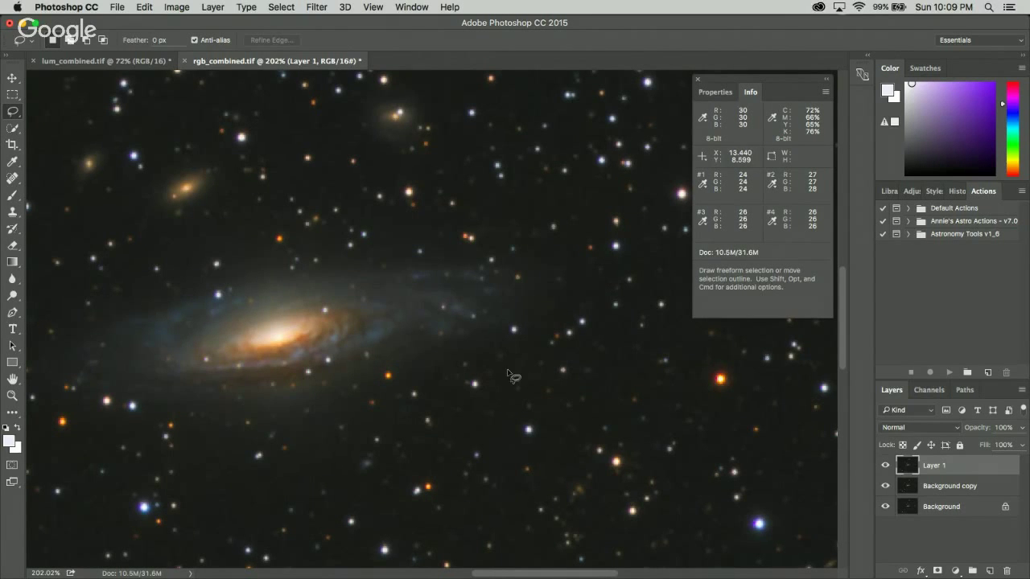
pyautogui.scroll(3, 418, 338)
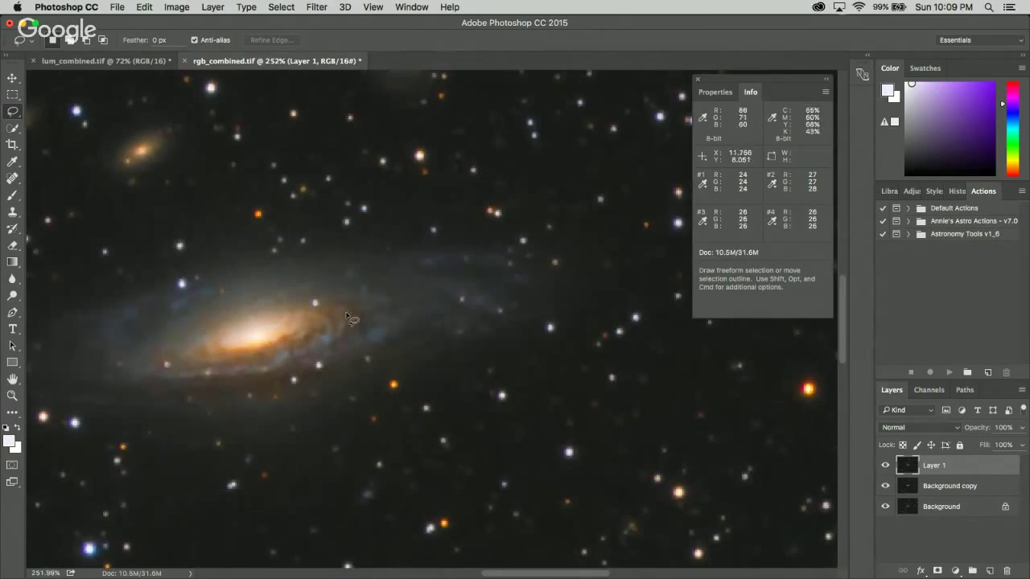
pyautogui.scroll(3, 354, 322)
pyautogui.scroll(-3, 418, 350)
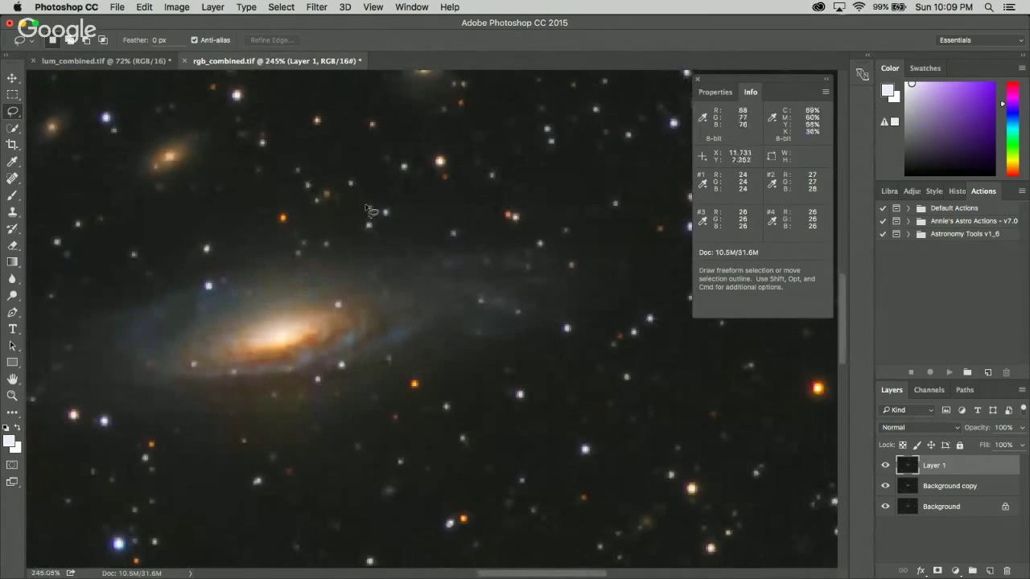
# - Apply a Gaussian Blur with 0.9 px radius to Layer 1
pyautogui.click(329, 7)
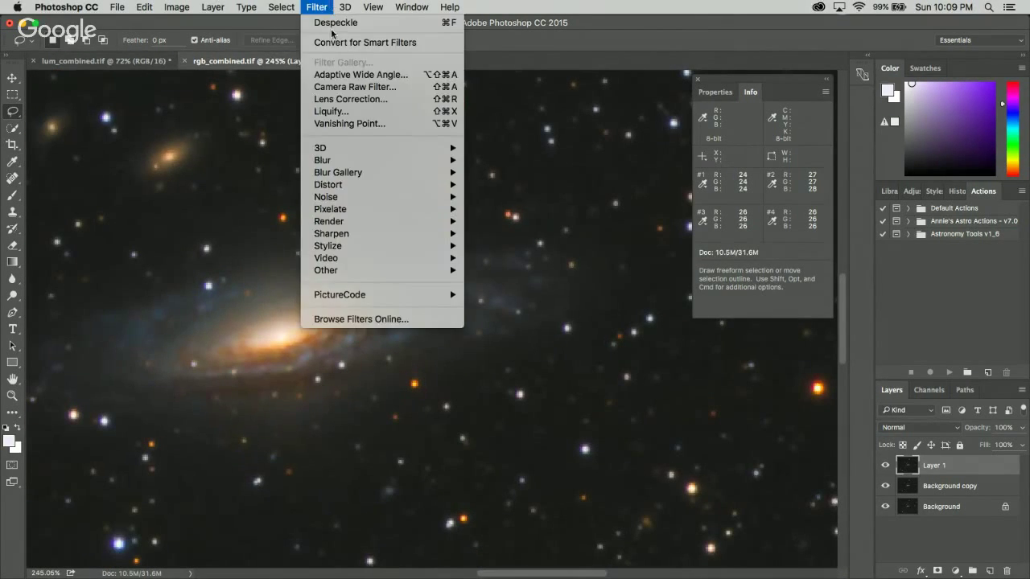
pyautogui.moveTo(342, 162)
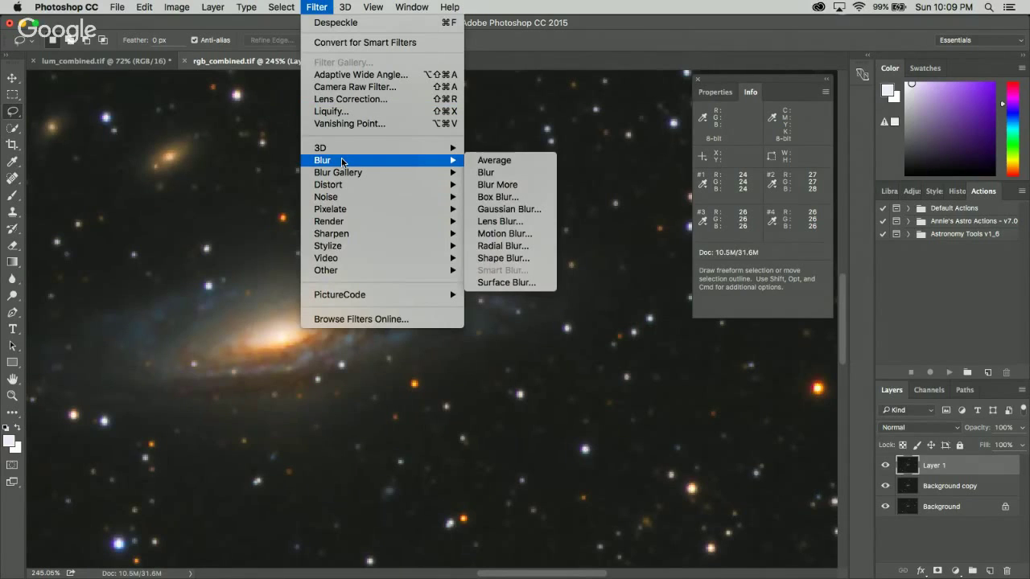
pyautogui.click(509, 209)
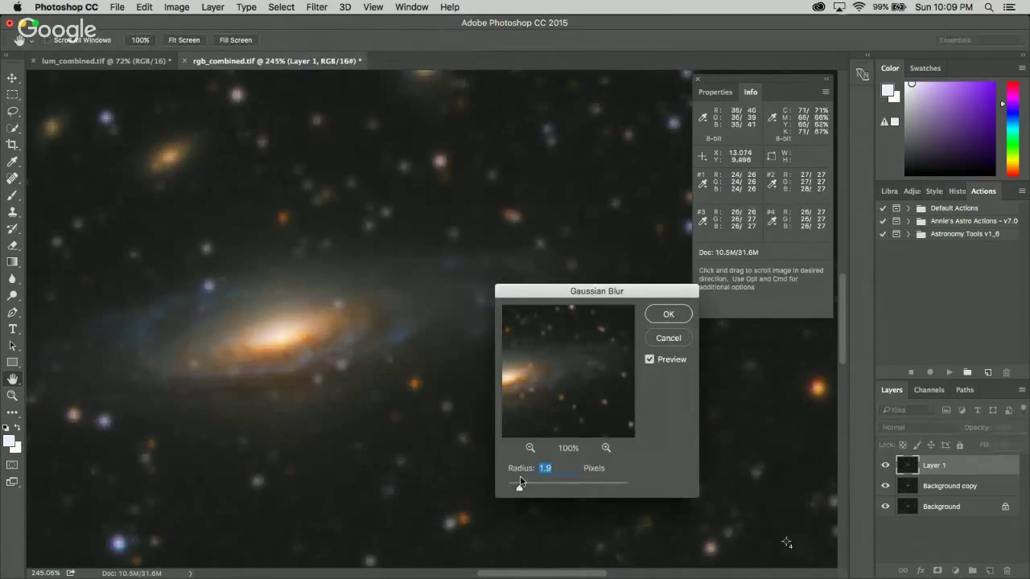
pyautogui.moveTo(520, 488); pyautogui.dragTo(515, 491)
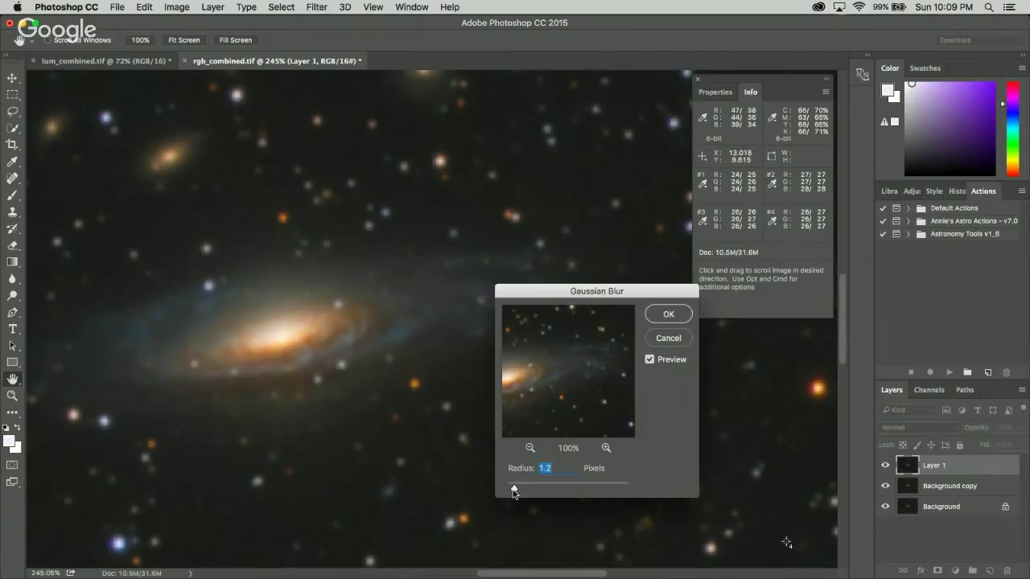
pyautogui.moveTo(514, 489); pyautogui.dragTo(513, 491)
pyautogui.click(666, 316)
pyautogui.press('l')
# - Toggle Layer 1's visibility repeatedly to compare blurred and unblurred results
pyautogui.scroll(5, 217, 366)
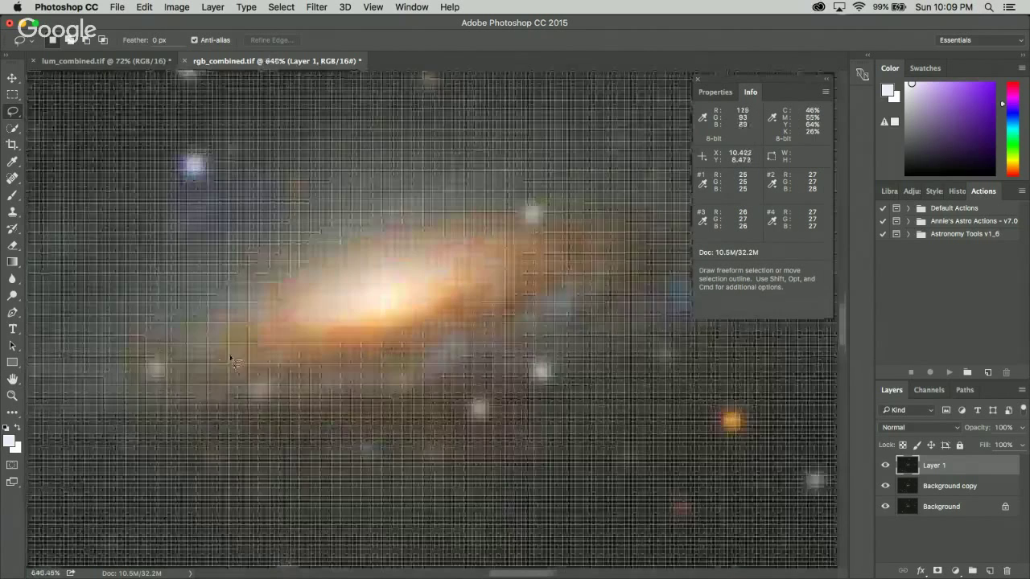
pyautogui.scroll(-6, 338, 298)
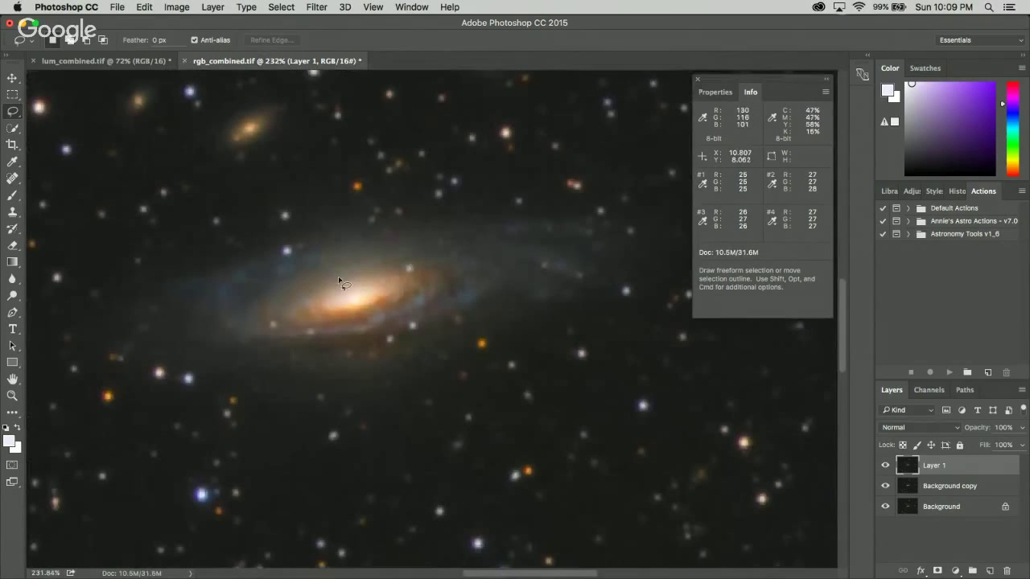
pyautogui.scroll(2, 338, 276)
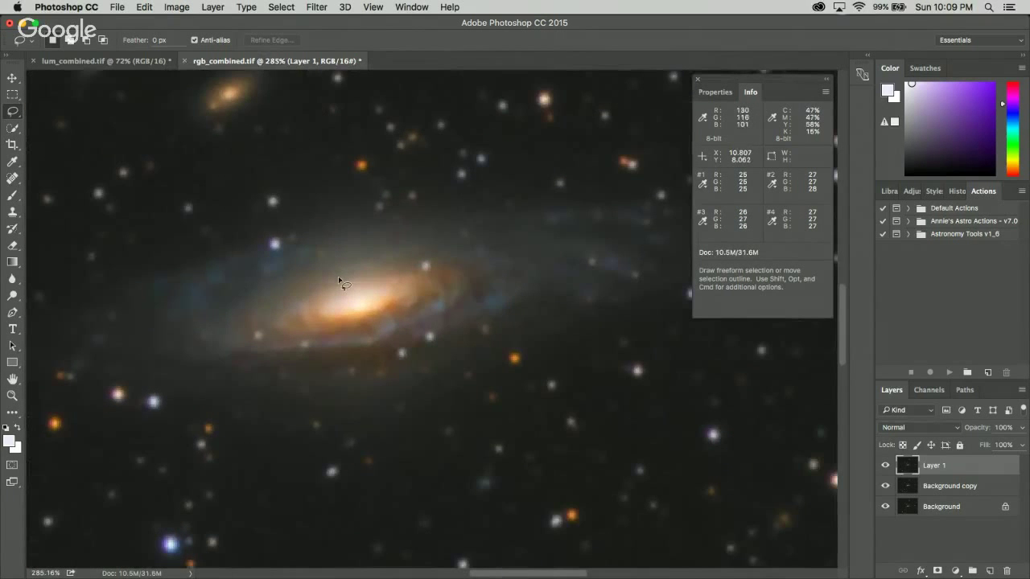
pyautogui.click(885, 465)
pyautogui.click(885, 465)
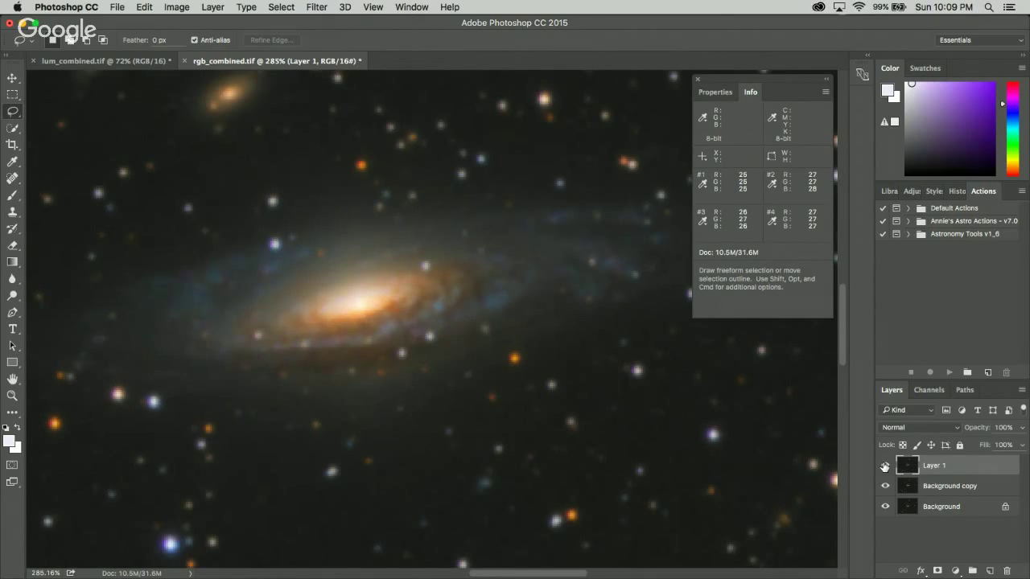
pyautogui.click(885, 465)
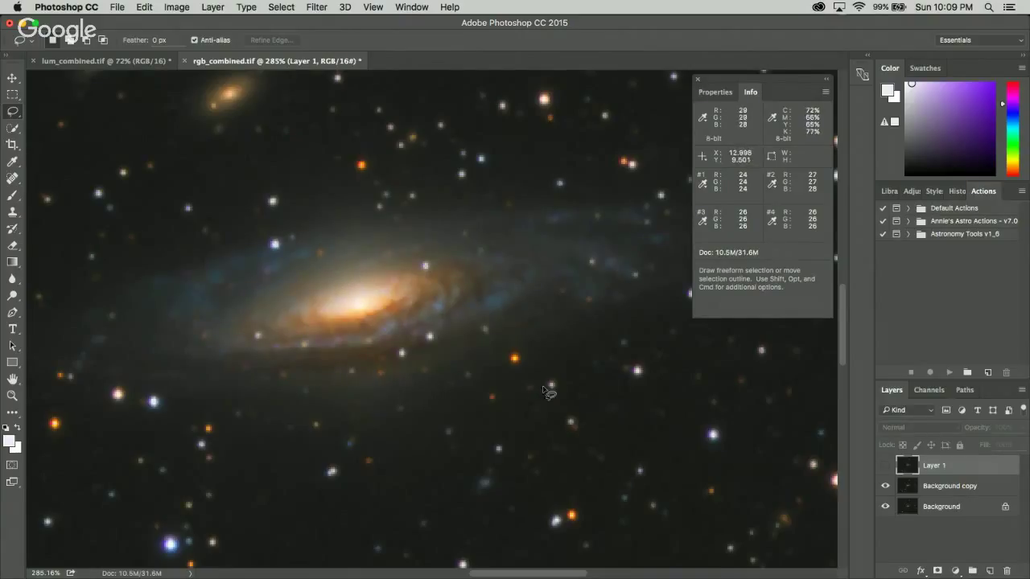
pyautogui.click(885, 465)
pyautogui.scroll(-6, 533, 383)
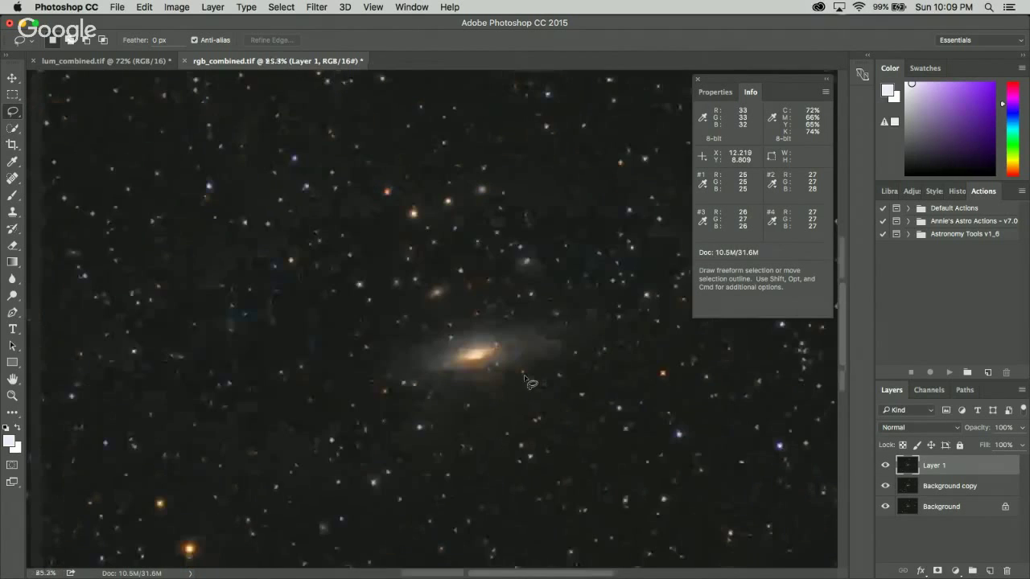
pyautogui.scroll(4, 519, 385)
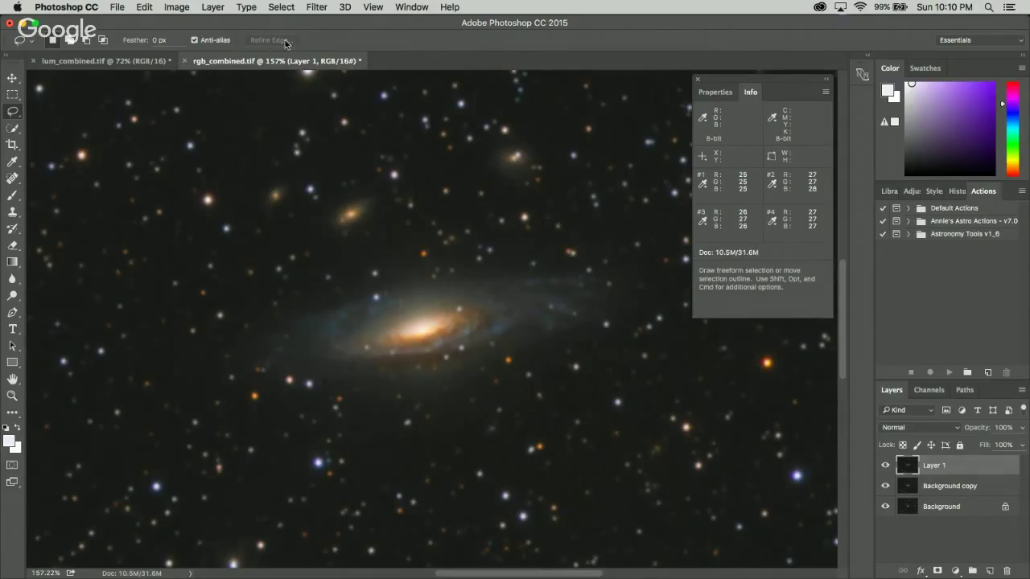
# - Copy the whole image merged and paste it as a new Layer 2
pyautogui.click(282, 7)
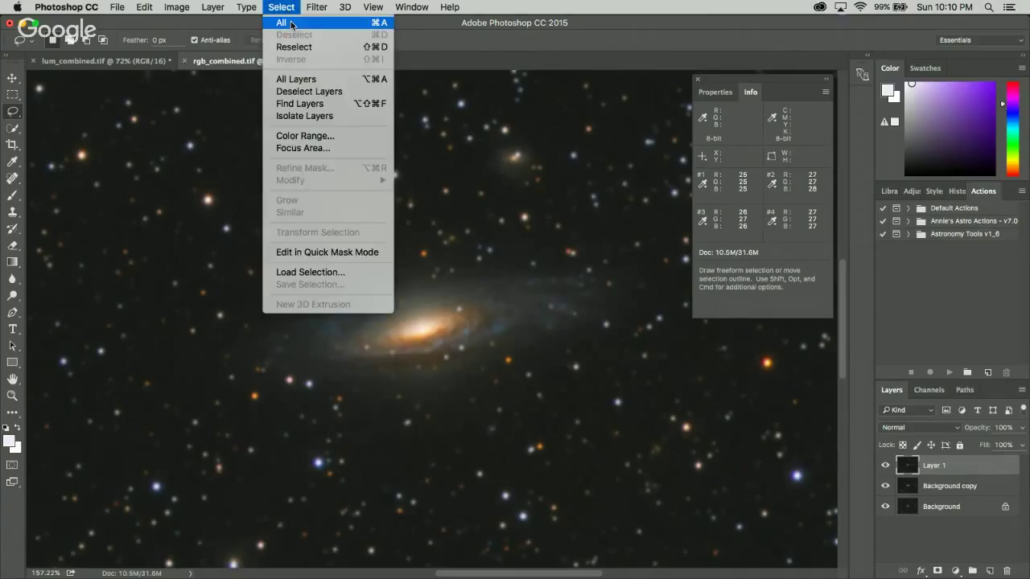
pyautogui.click(284, 18)
pyautogui.click(140, 6)
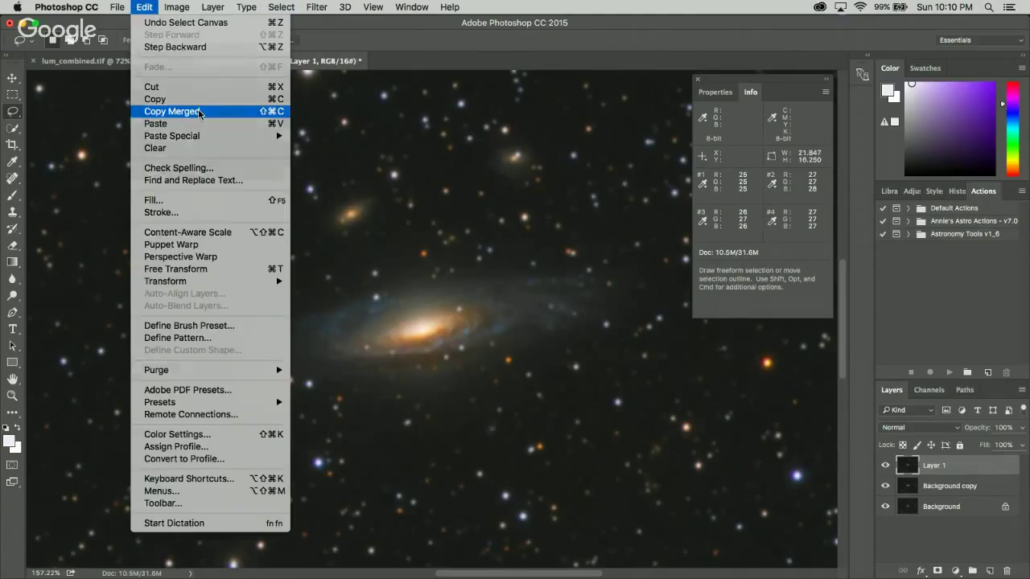
pyautogui.click(161, 107)
pyautogui.press('super+v')
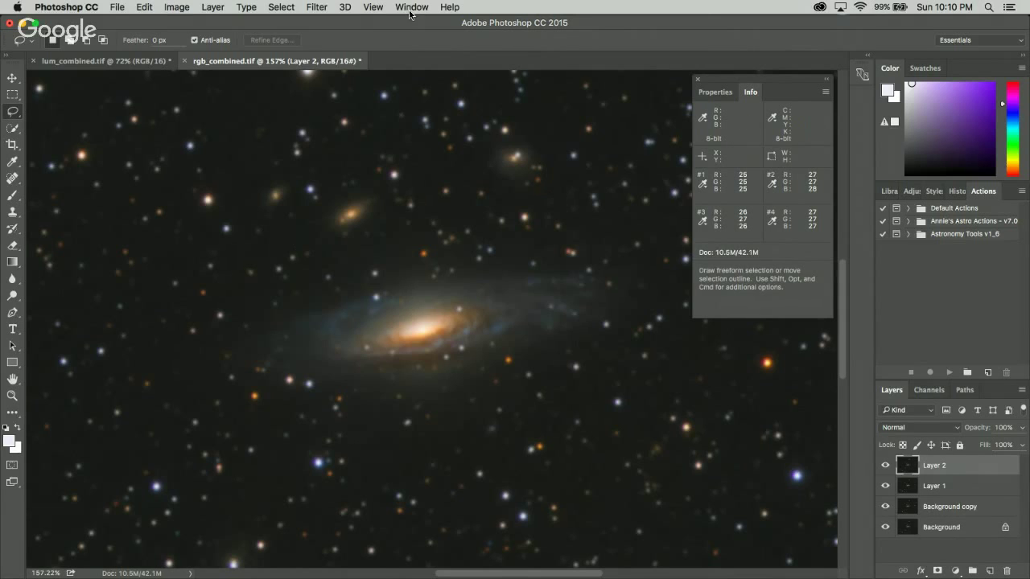
# - Apply a stronger Gaussian blur to Layer 2
pyautogui.click(319, 7)
pyautogui.moveTo(394, 160)
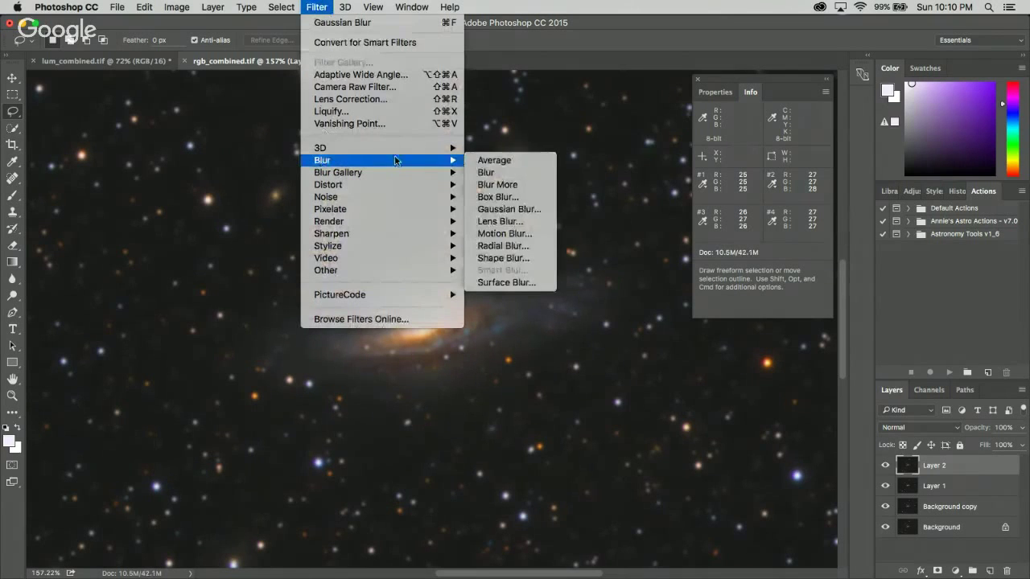
pyautogui.click(504, 210)
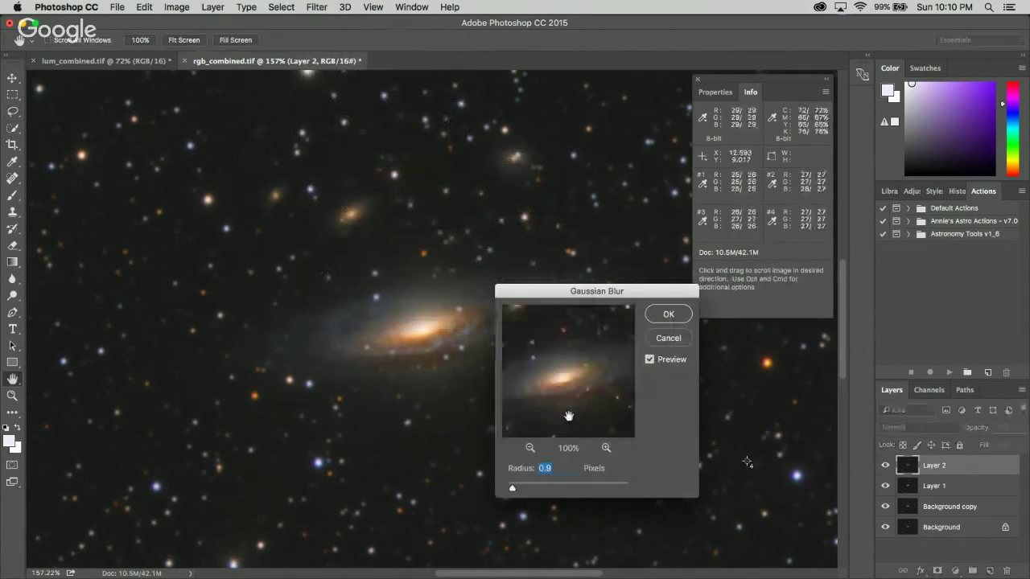
pyautogui.moveTo(512, 489); pyautogui.dragTo(518, 492)
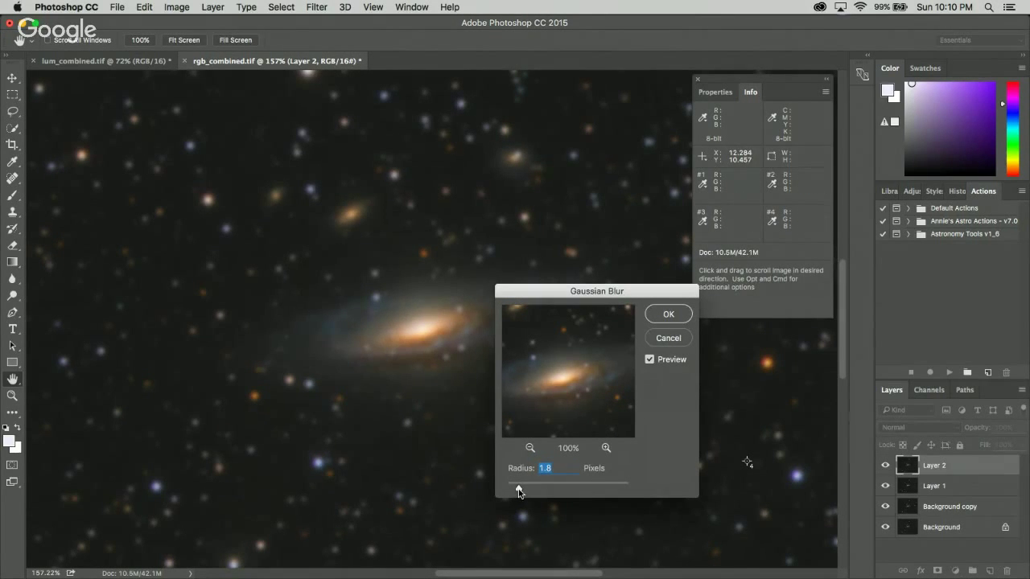
pyautogui.click(676, 320)
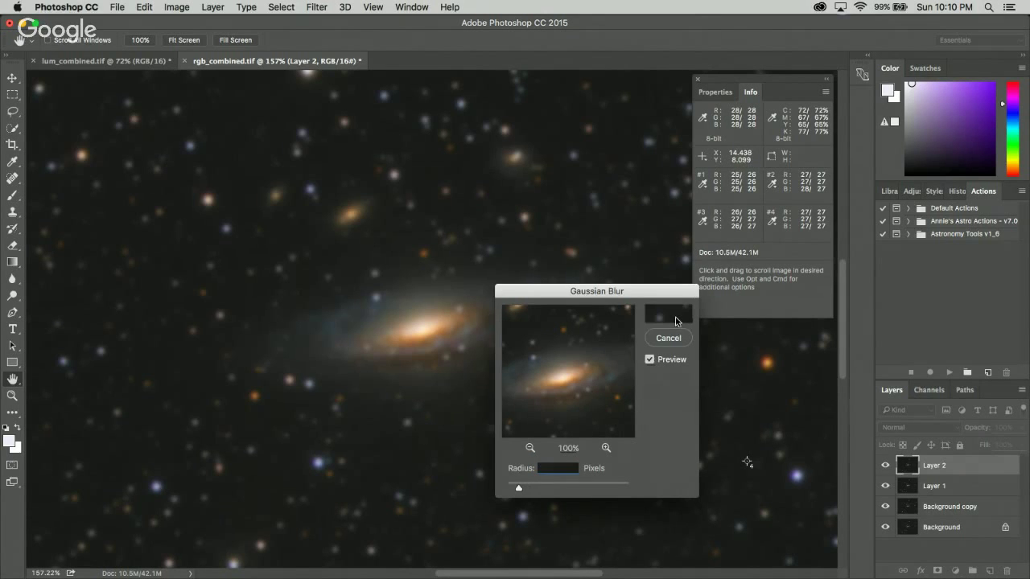
pyautogui.press('l')
# - Toggle Layer 2's visibility to compare the blurred layer with the sharper image
pyautogui.scroll(2, 505, 349)
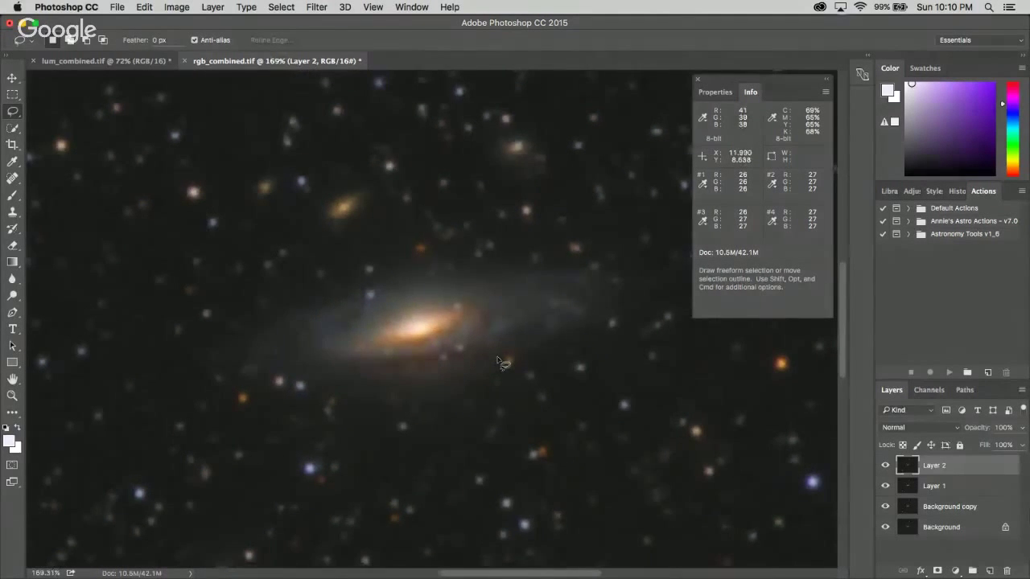
pyautogui.scroll(-4, 499, 362)
pyautogui.scroll(3, 472, 340)
pyautogui.scroll(3, 414, 308)
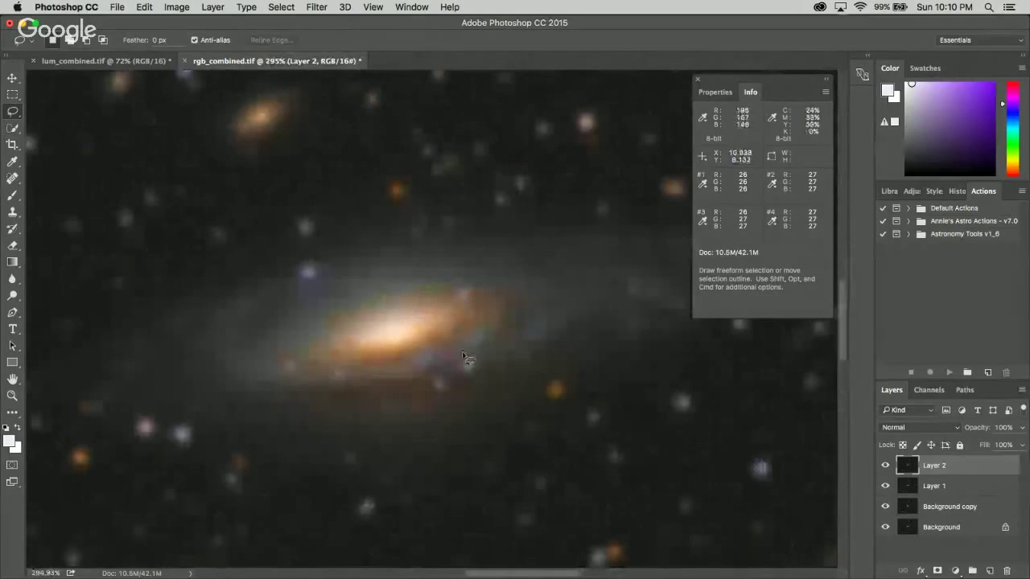
pyautogui.click(885, 466)
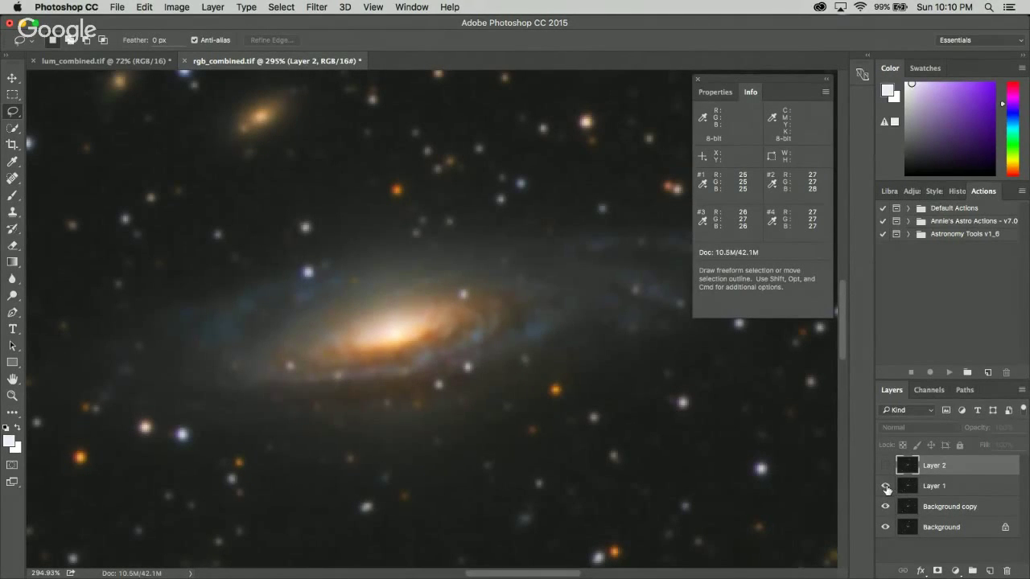
pyautogui.click(885, 466)
pyautogui.scroll(-2, 437, 414)
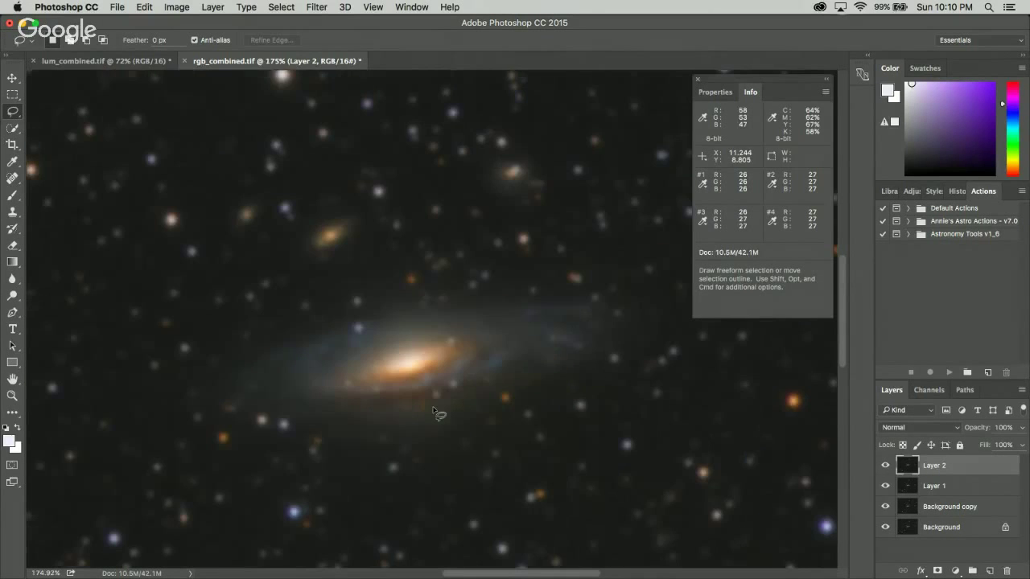
# - Add a layer mask to Layer 2 and paste the galaxy image into it
pyautogui.click(938, 570)
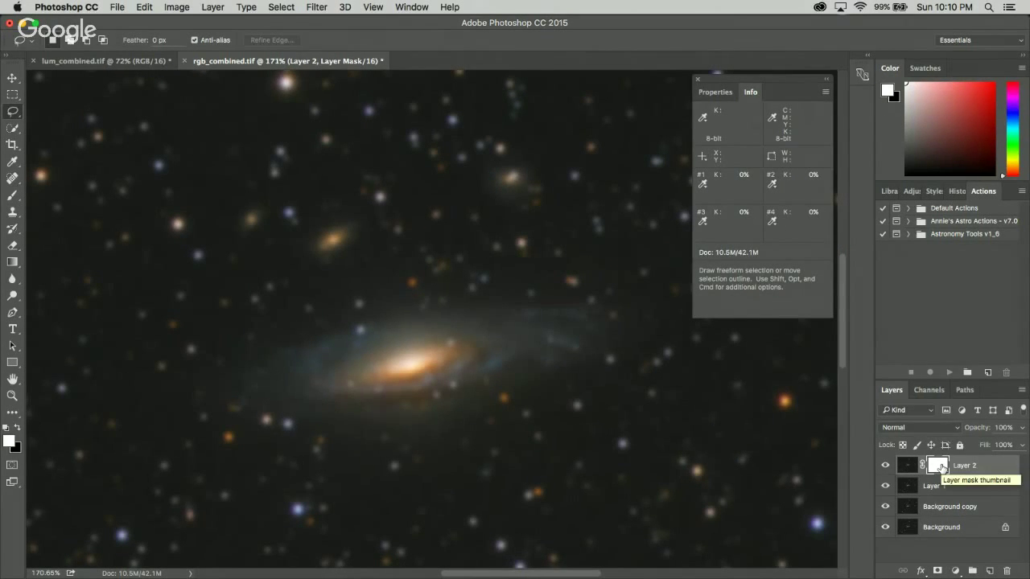
pyautogui.keyDown('alt'); pyautogui.click(939, 466); pyautogui.keyUp('alt')
pyautogui.press('super+v')
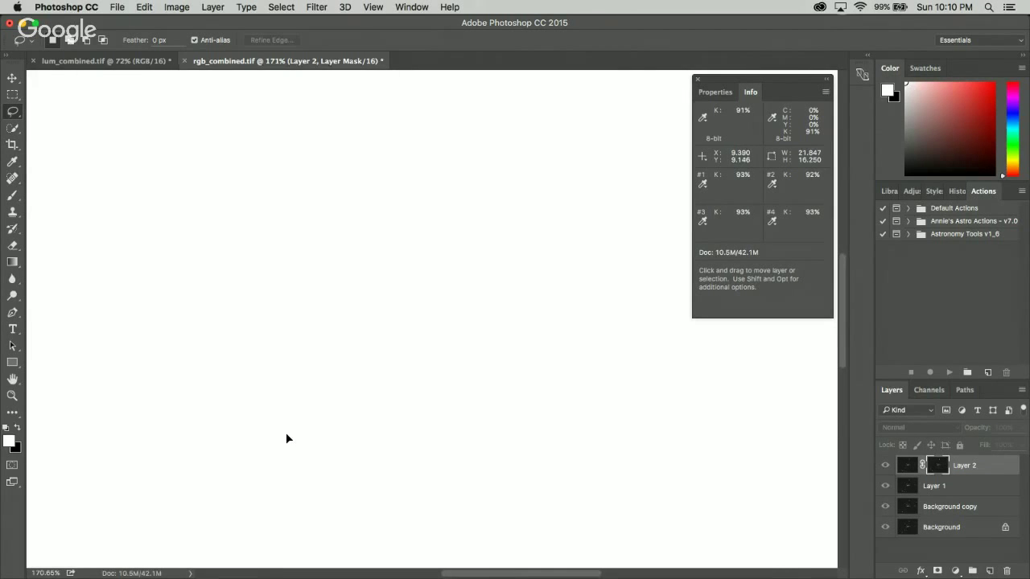
pyautogui.click(178, 6)
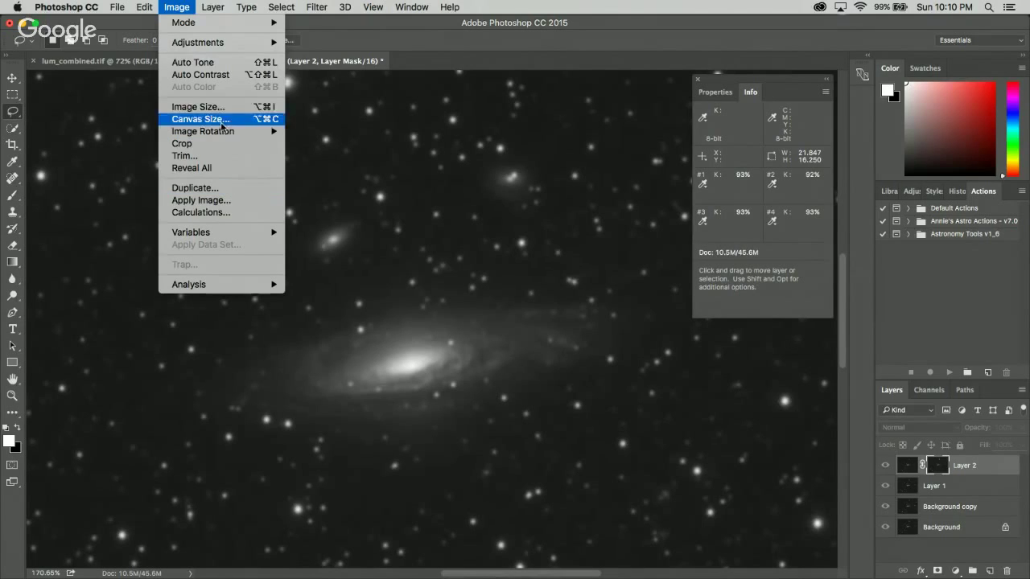
pyautogui.moveTo(222, 42)
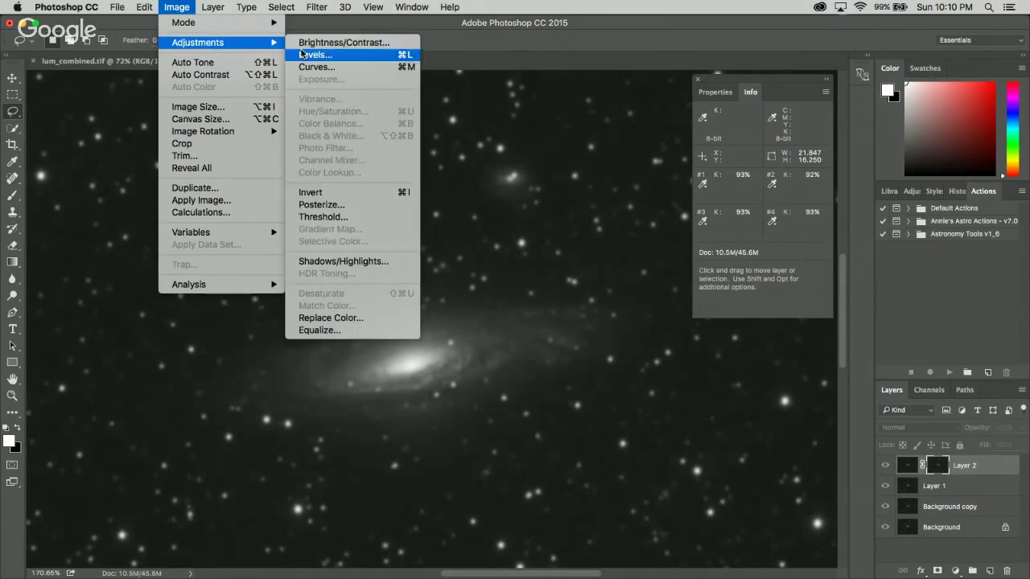
# - Invert Layer 2's mask and darken it with a downward Curves adjustment
pyautogui.click(329, 196)
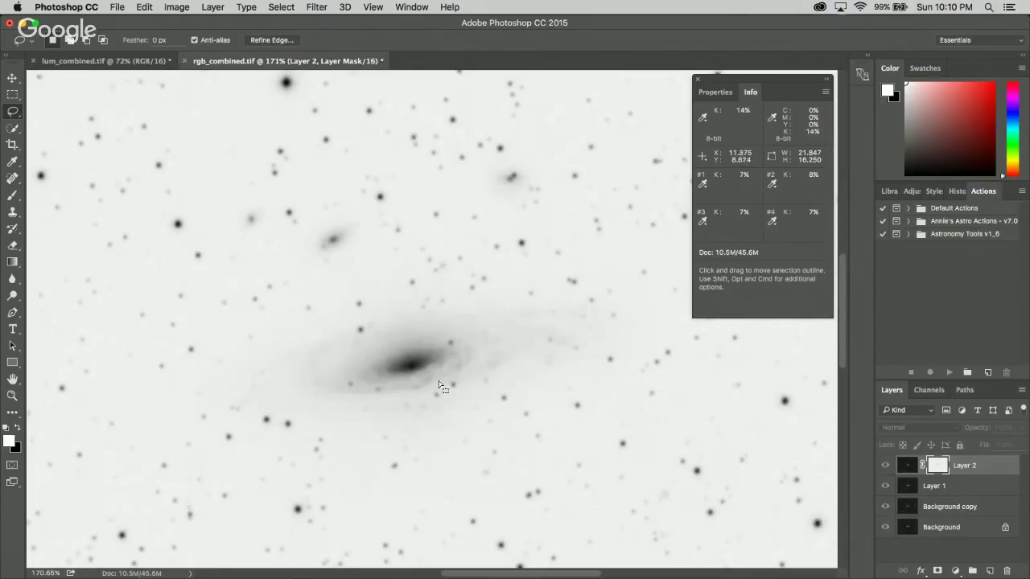
pyautogui.press('super+m')
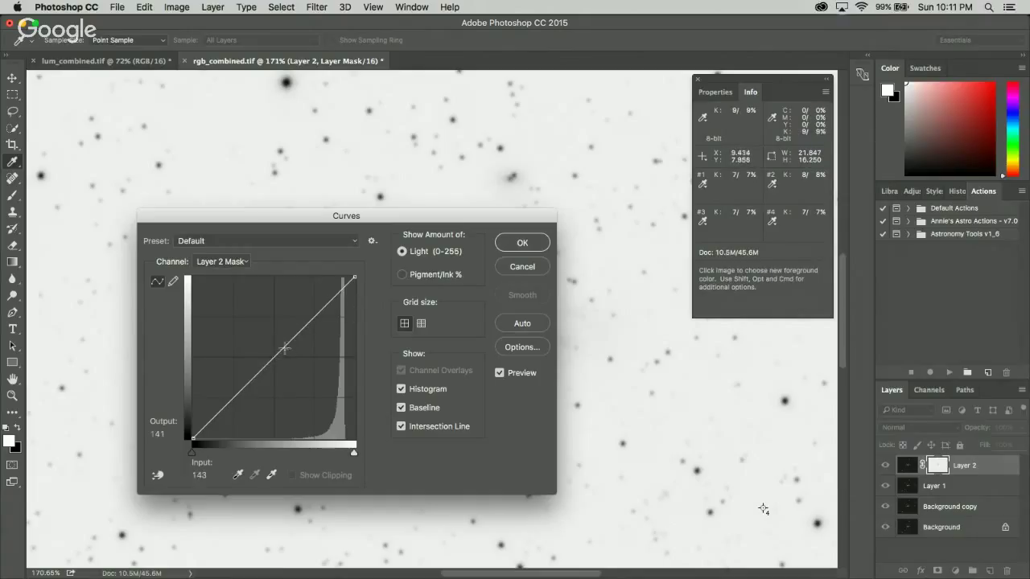
pyautogui.moveTo(283, 349); pyautogui.dragTo(299, 376)
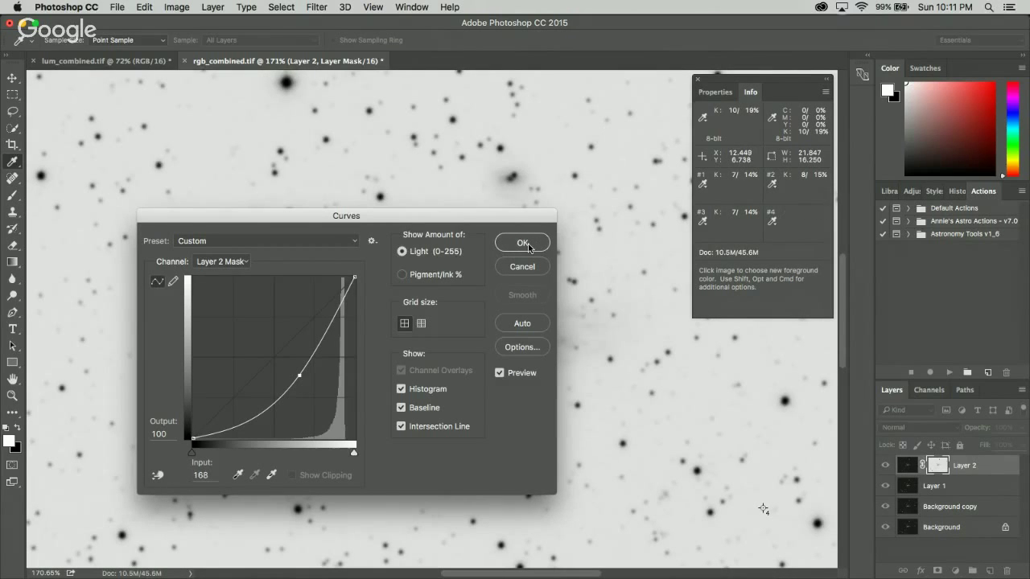
pyautogui.click(522, 243)
# - Reselect Layer 2's mask and pull a second curve down to darken it further
pyautogui.press('l')
pyautogui.click(909, 473)
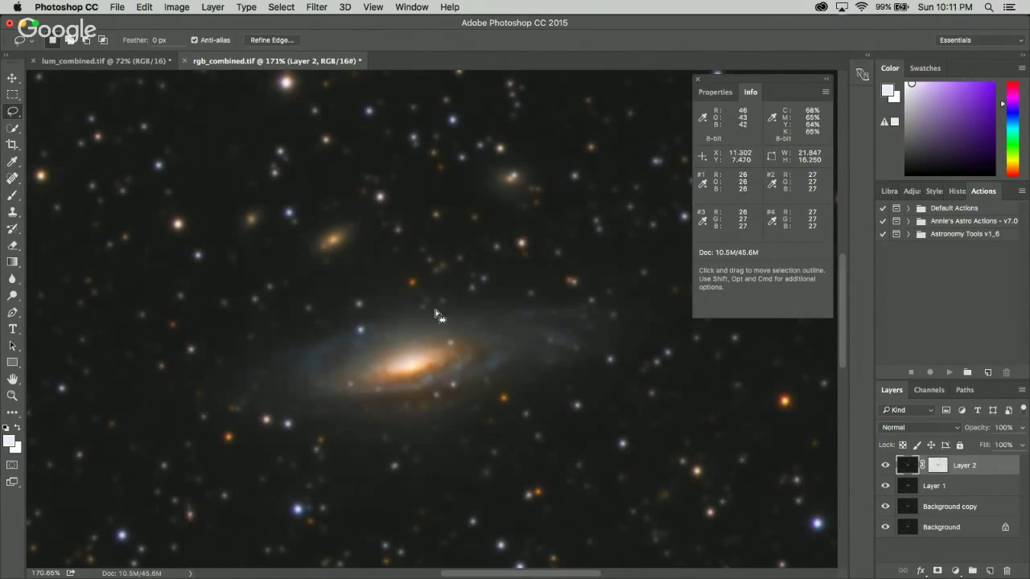
pyautogui.click(938, 465)
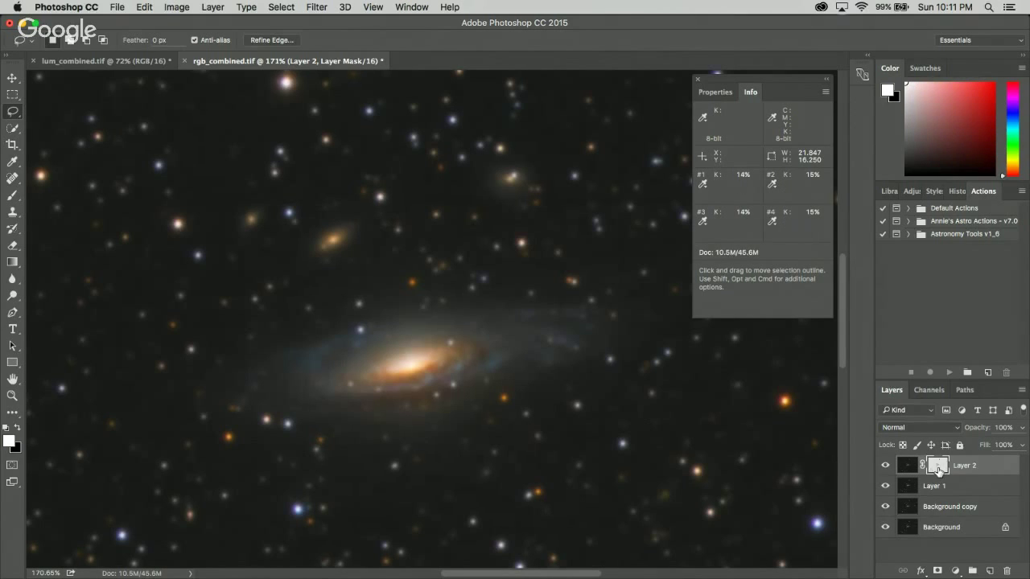
pyautogui.press('super')
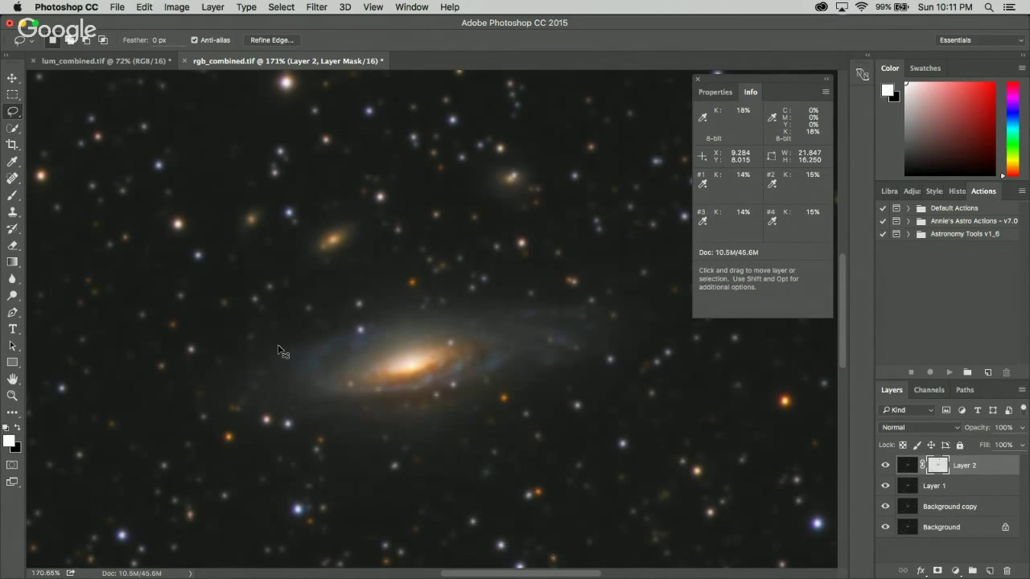
pyautogui.press('super+m')
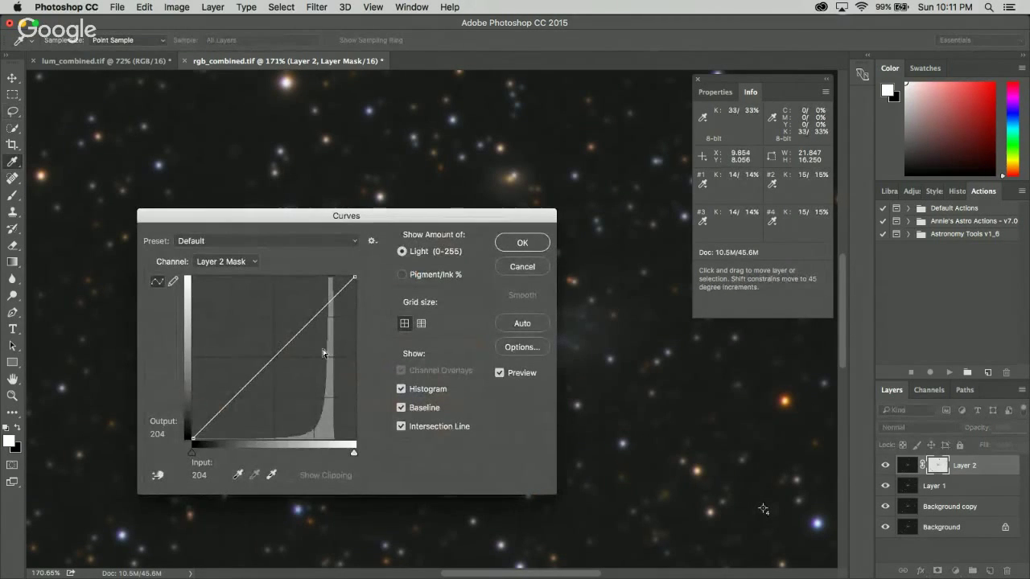
pyautogui.moveTo(282, 362); pyautogui.dragTo(303, 381)
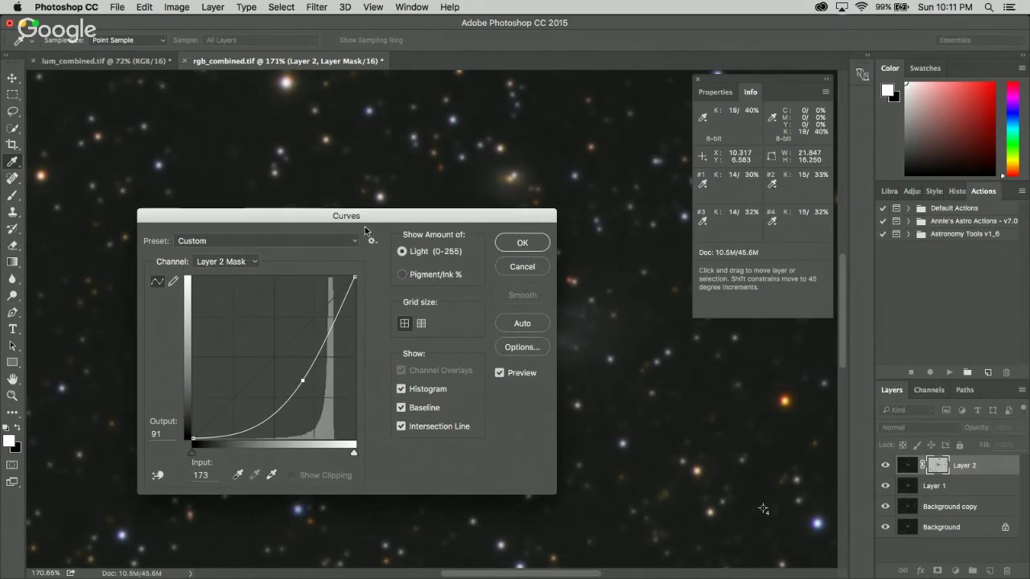
pyautogui.moveTo(381, 217); pyautogui.dragTo(270, 153)
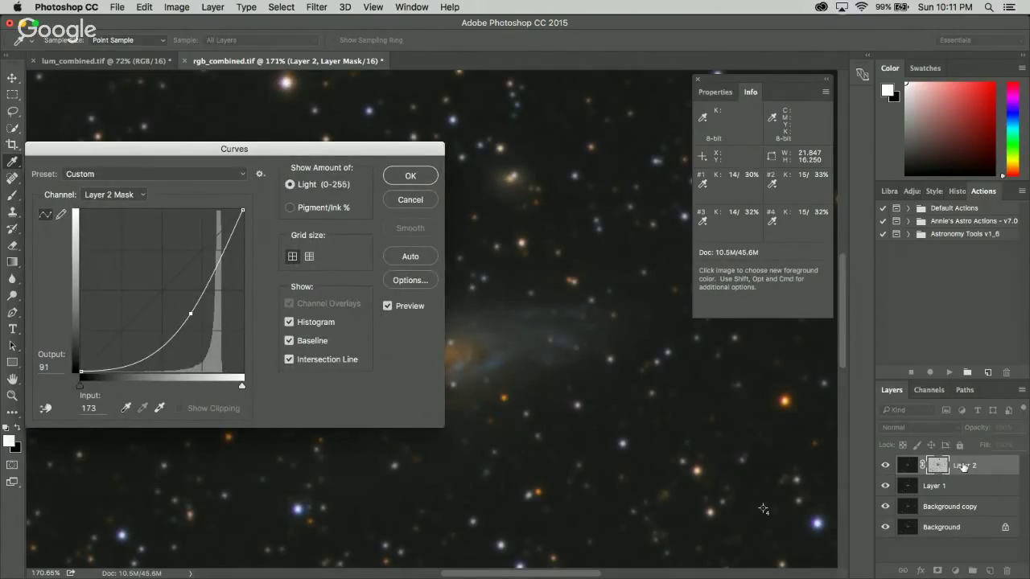
# - Compare the second curve with Preview on and off, then apply it (input 173 to output 91)
pyautogui.click(388, 306)
pyautogui.click(388, 306)
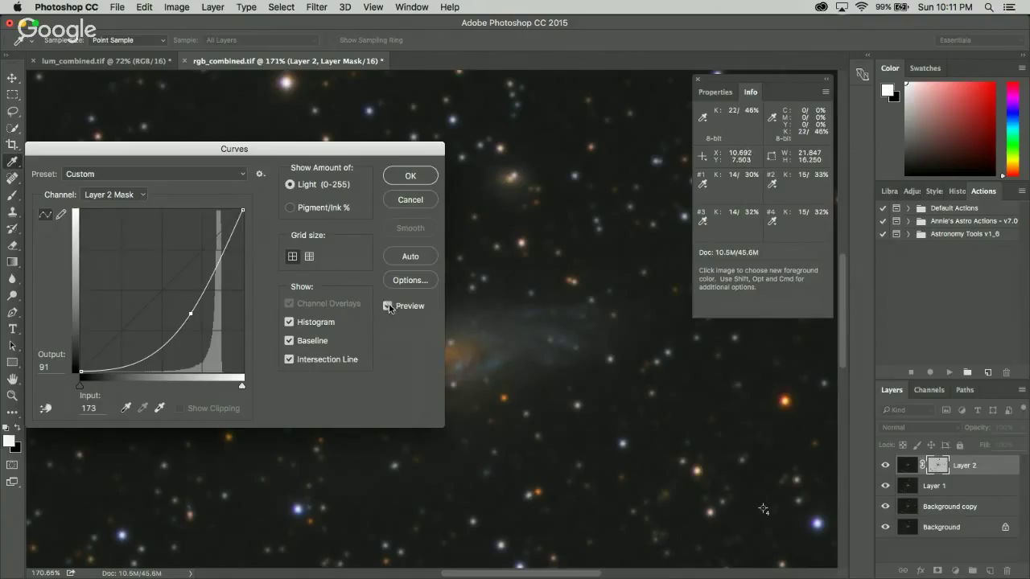
pyautogui.click(388, 307)
pyautogui.click(389, 307)
pyautogui.click(389, 306)
pyautogui.click(388, 306)
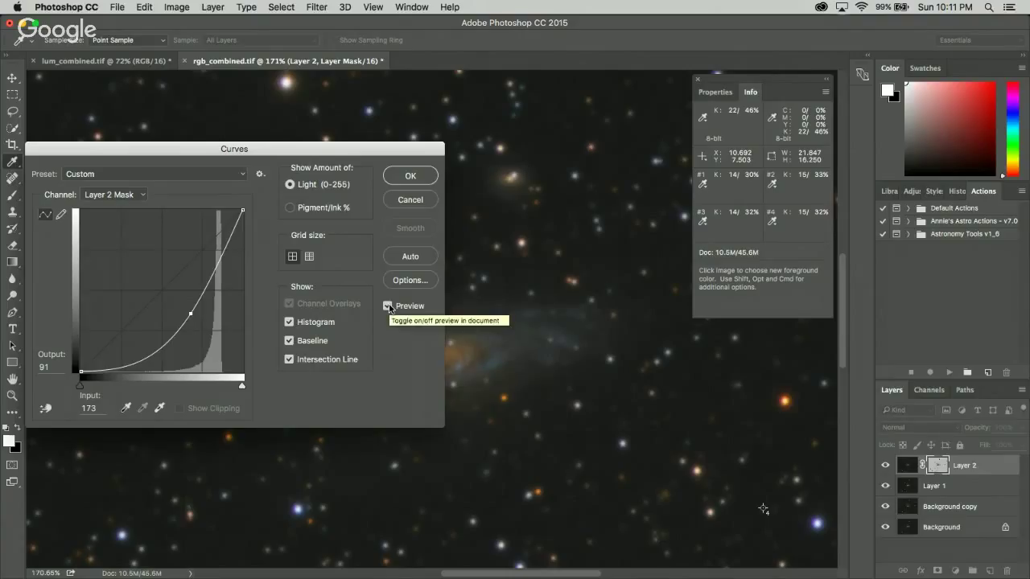
pyautogui.click(389, 306)
pyautogui.click(389, 306)
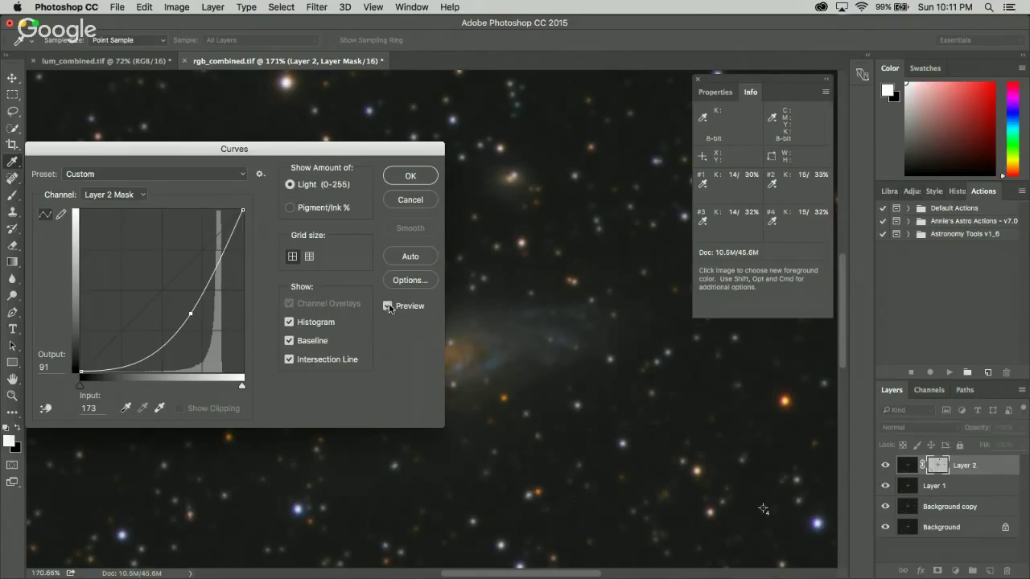
pyautogui.click(410, 177)
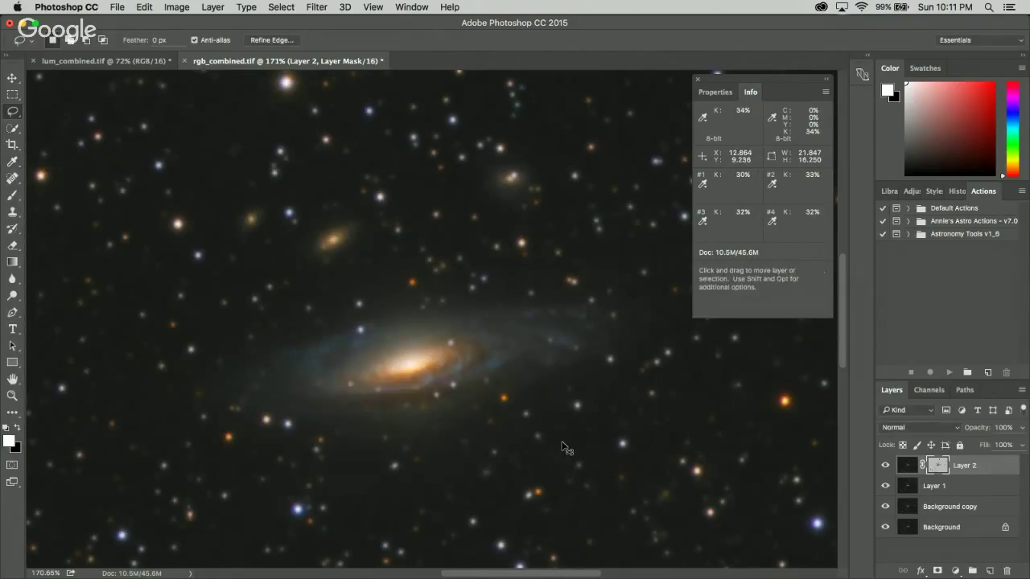
# - Adjust the mask with Levels white point 186, a darkening curve, and Levels midtone 0.79
pyautogui.press('super+l')
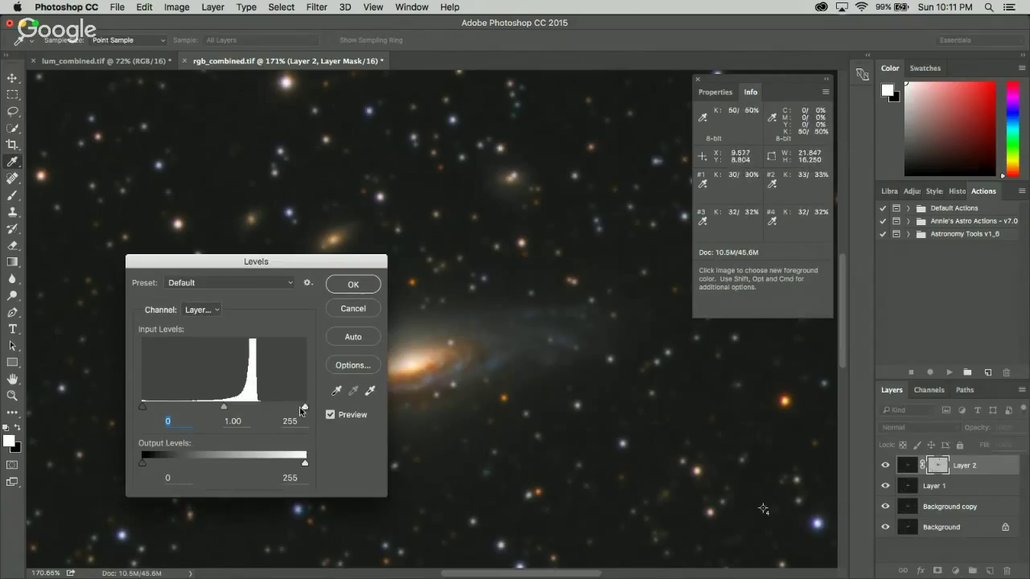
pyautogui.moveTo(305, 408); pyautogui.dragTo(261, 408)
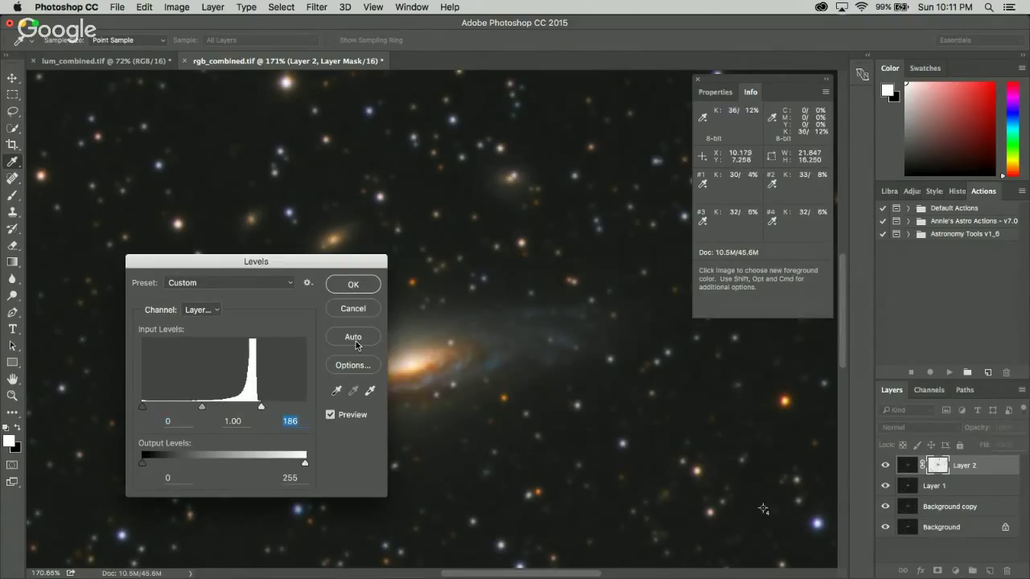
pyautogui.press('Return')
pyautogui.press('l')
pyautogui.hotkey('ctrl', 'm')
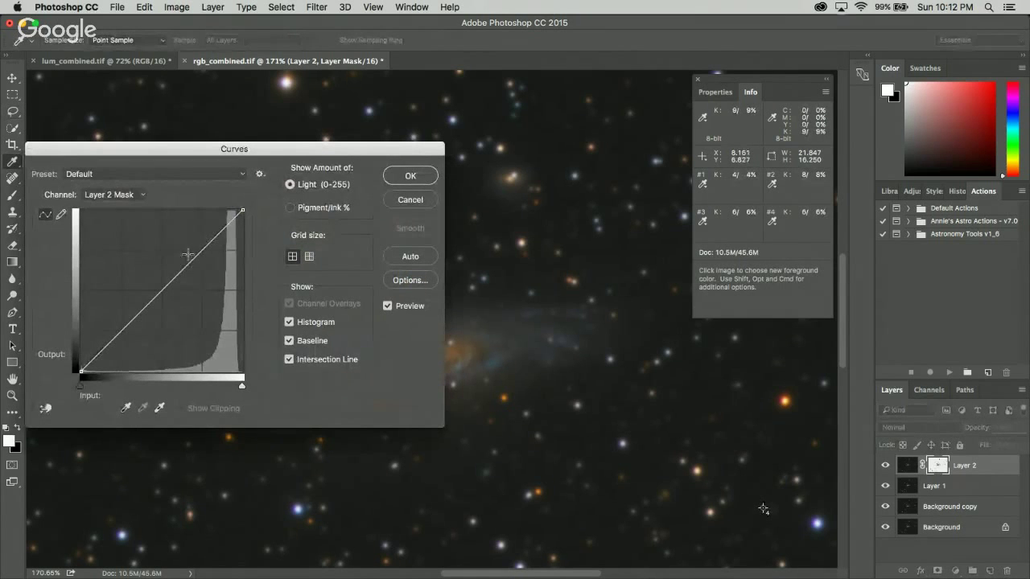
pyautogui.moveTo(763, 483); pyautogui.dragTo(762, 508)
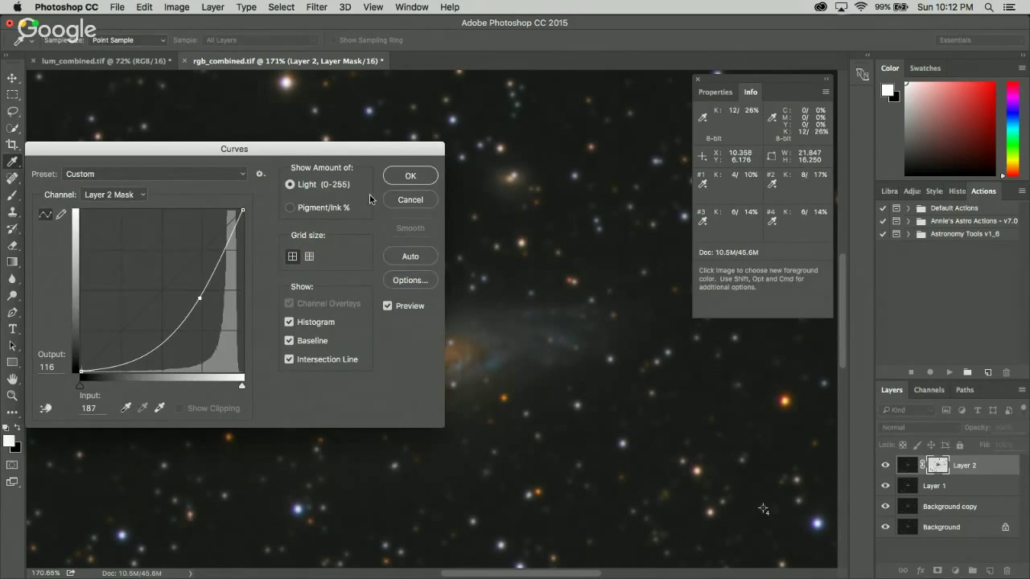
pyautogui.click(409, 175)
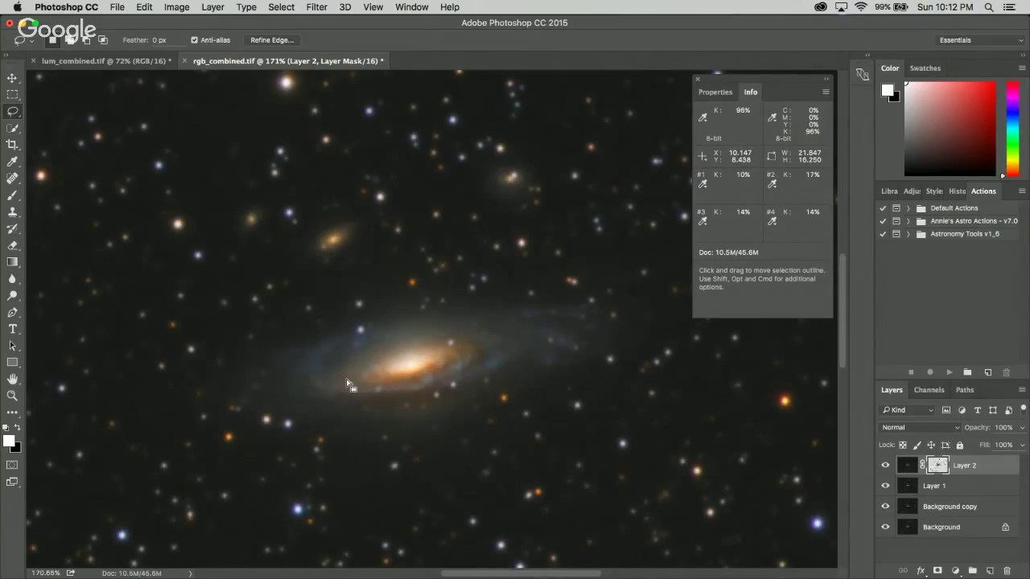
pyautogui.hotkey('ctrl', 'l')
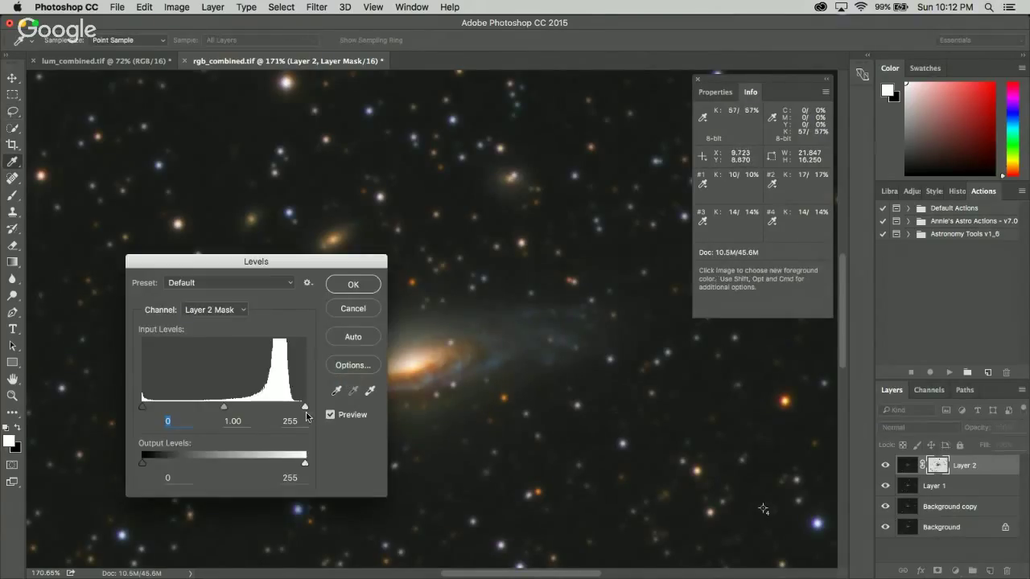
pyautogui.moveTo(223, 408); pyautogui.dragTo(236, 408)
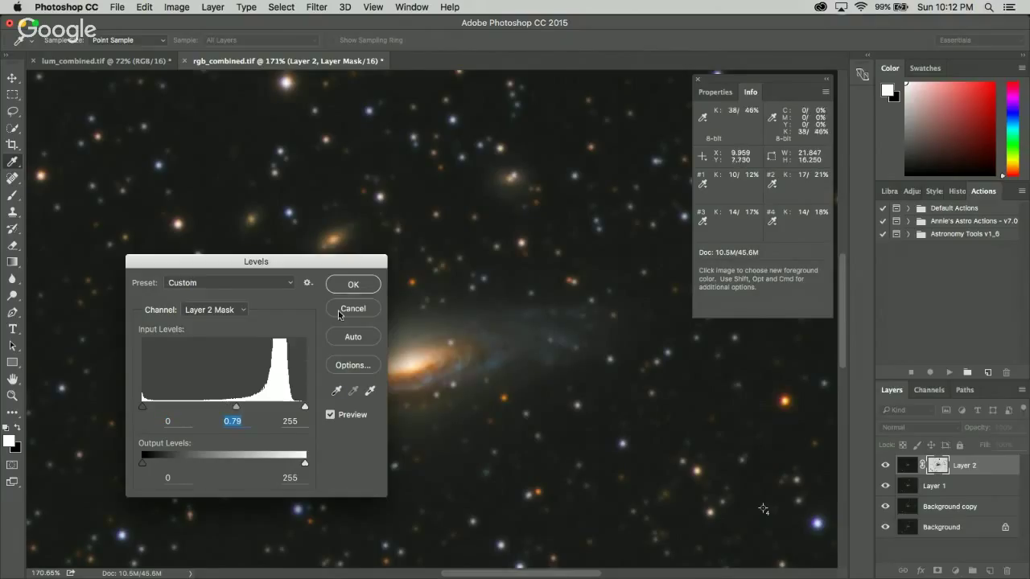
pyautogui.click(354, 285)
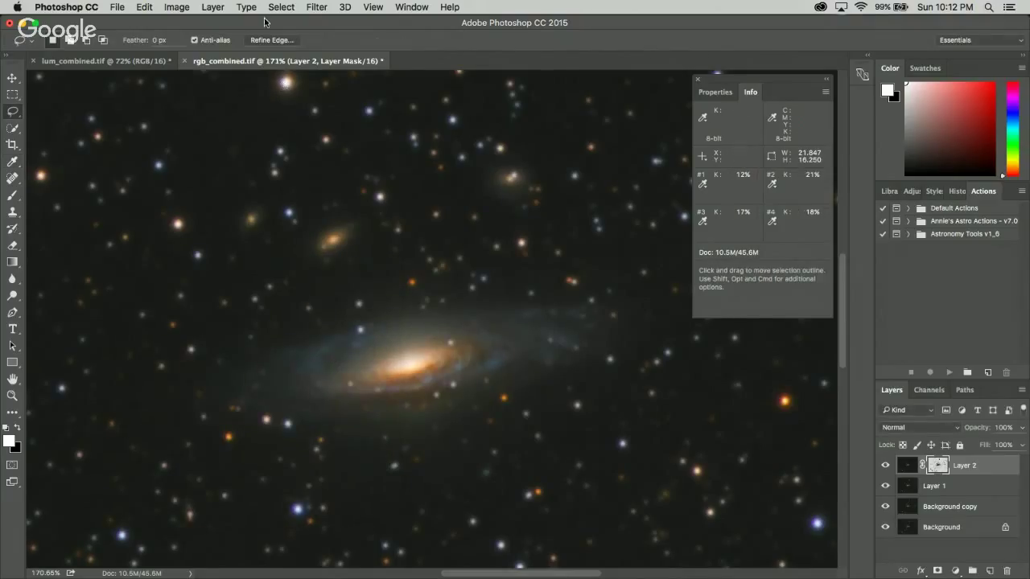
# - Soften the mask with a 2.2-pixel Gaussian blur
pyautogui.click(318, 6)
pyautogui.moveTo(358, 161)
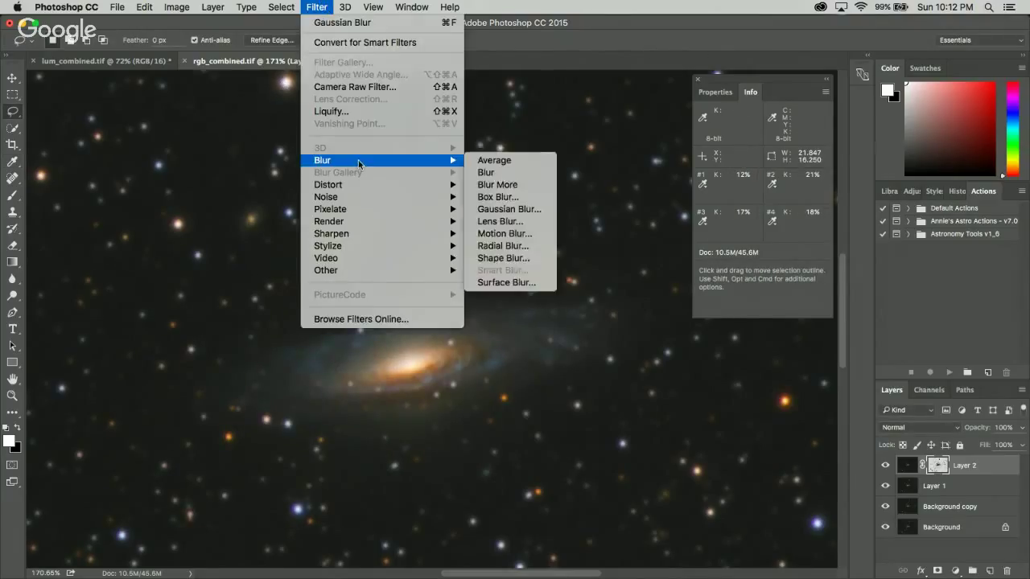
pyautogui.click(516, 213)
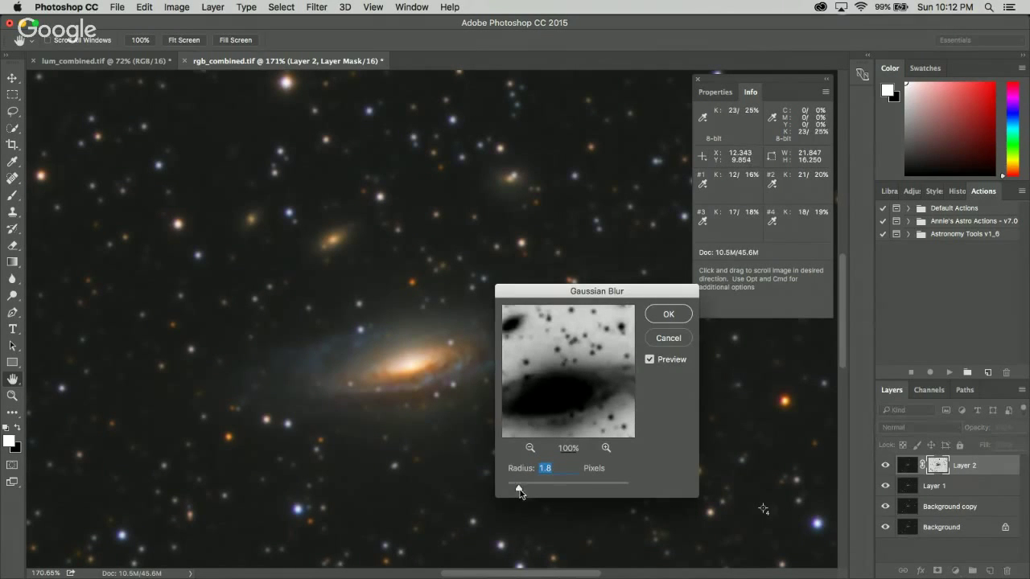
pyautogui.moveTo(518, 488); pyautogui.dragTo(521, 488)
pyautogui.click(671, 316)
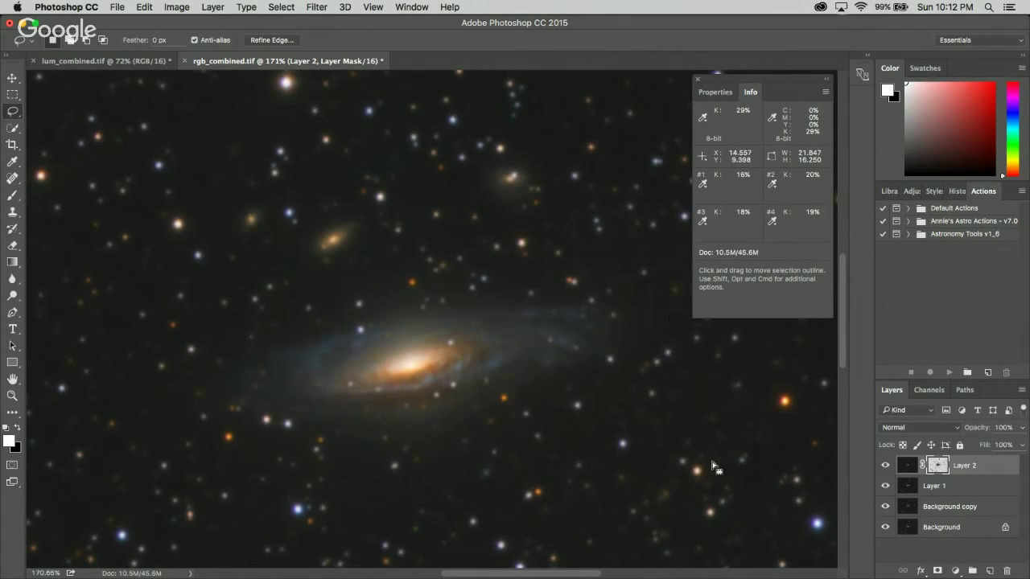
# - Toggle Layer 2 off and on to compare the result
pyautogui.scroll(-5, 713, 471)
pyautogui.scroll(6, 253, 371)
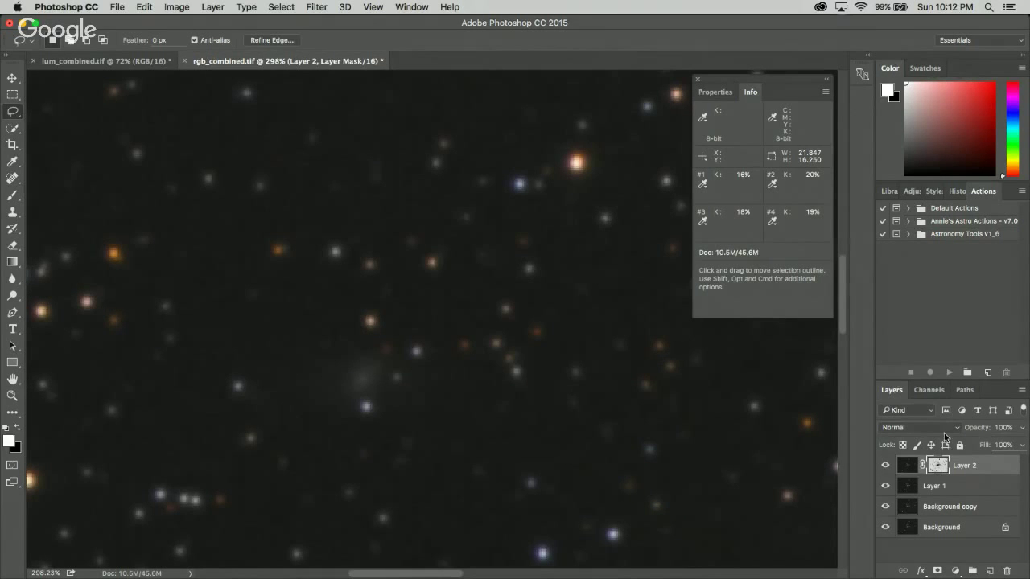
pyautogui.click(886, 466)
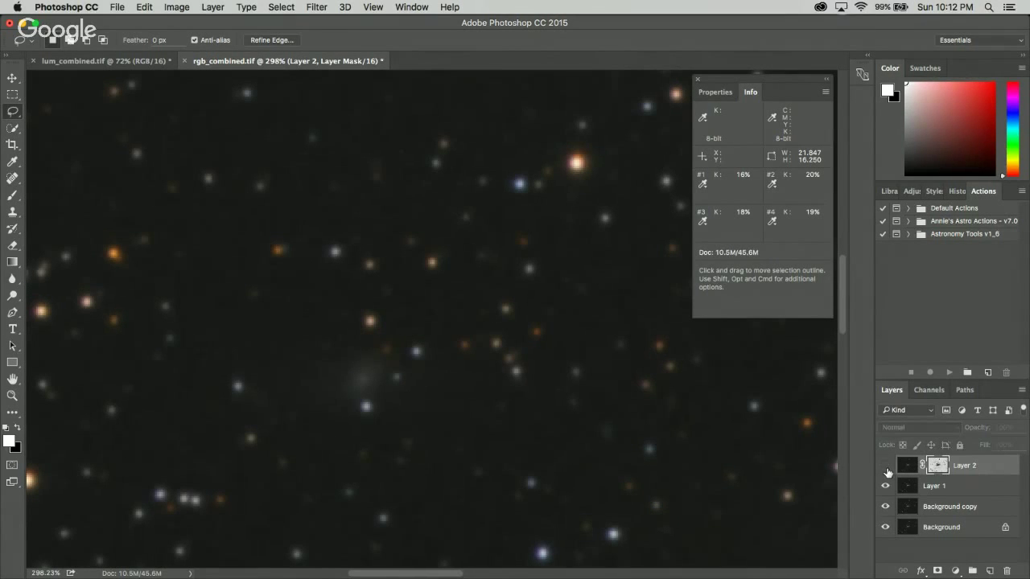
pyautogui.click(885, 466)
pyautogui.click(886, 467)
pyautogui.click(886, 466)
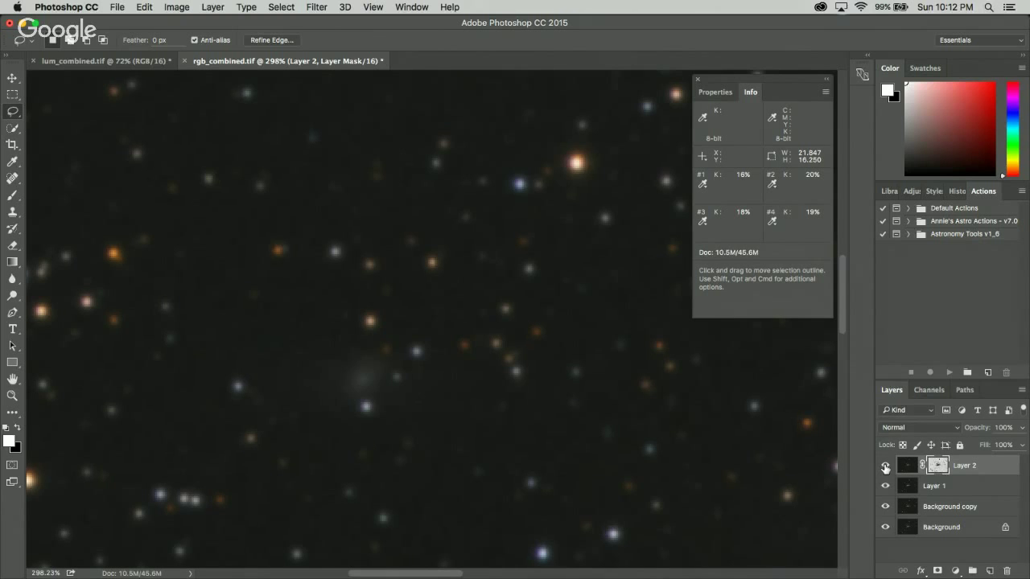
pyautogui.scroll(-3, 391, 333)
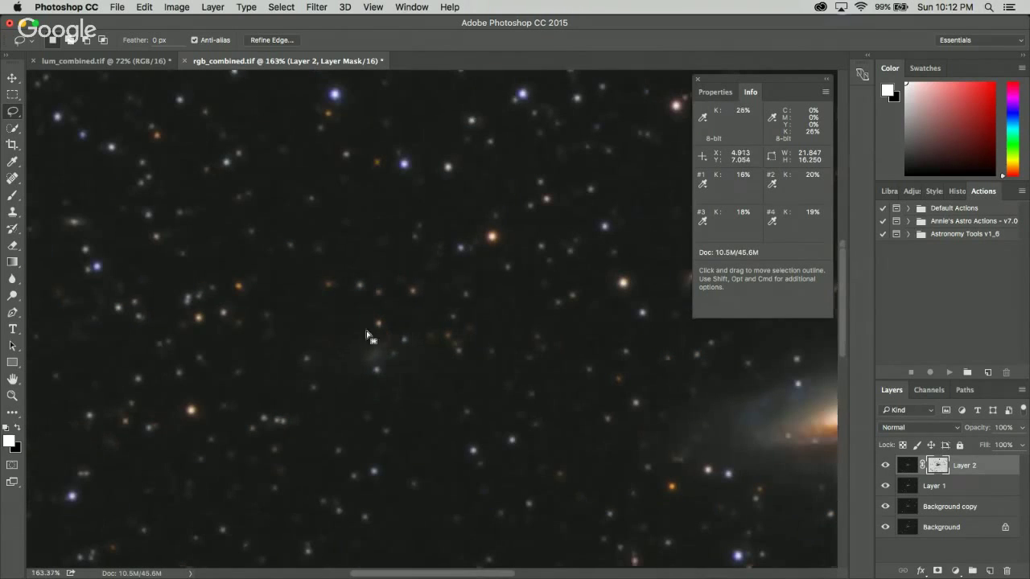
# - Target Layer 2's image instead of its mask
pyautogui.scroll(-2, 362, 342)
pyautogui.scroll(2, 349, 324)
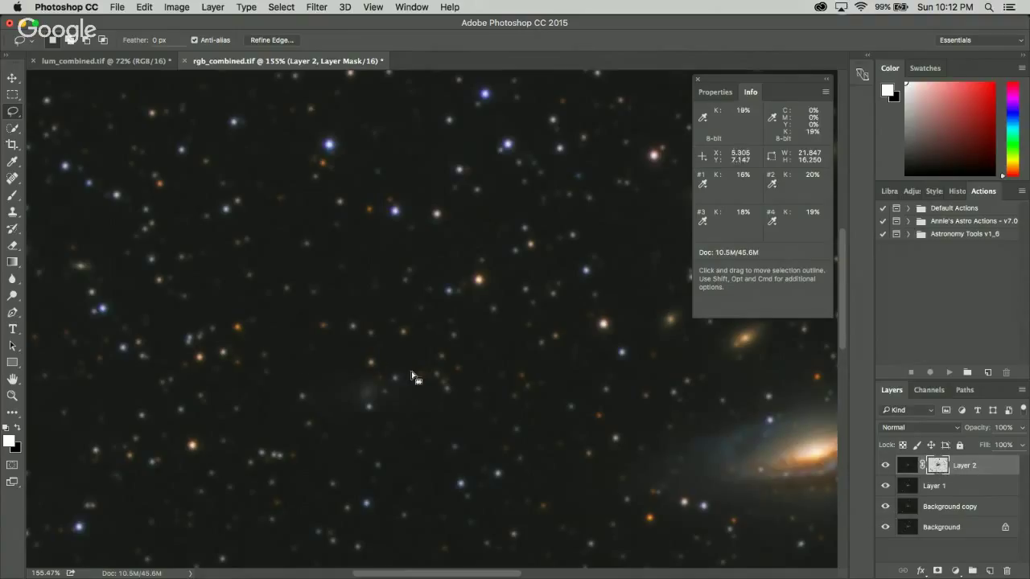
pyautogui.click(175, 7)
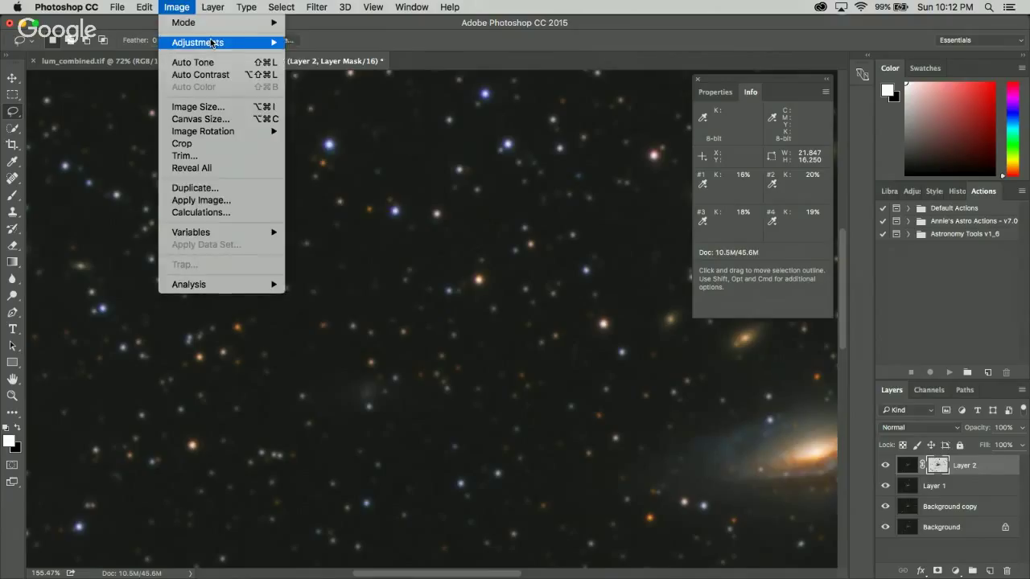
pyautogui.moveTo(214, 47)
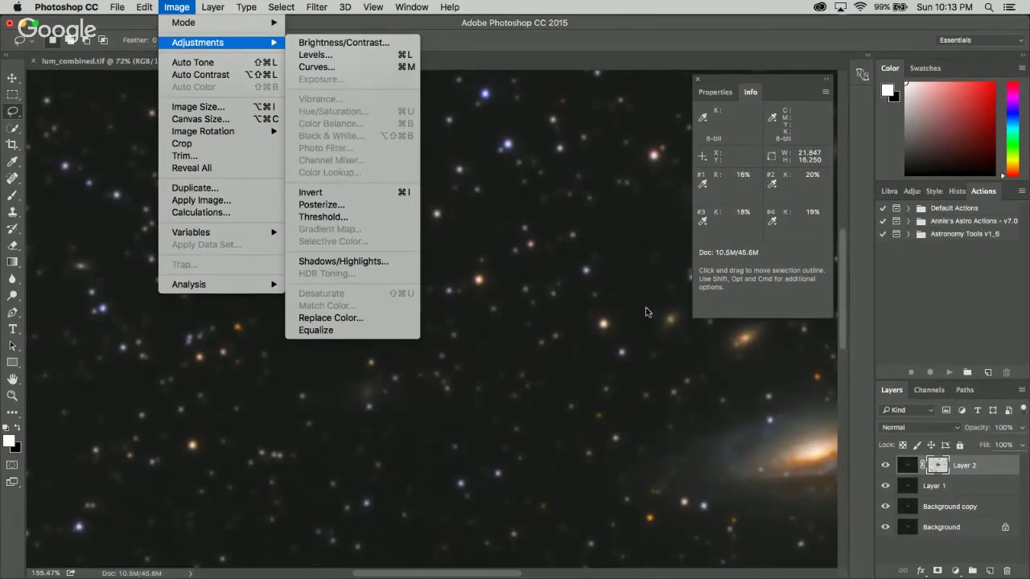
pyautogui.click(909, 470)
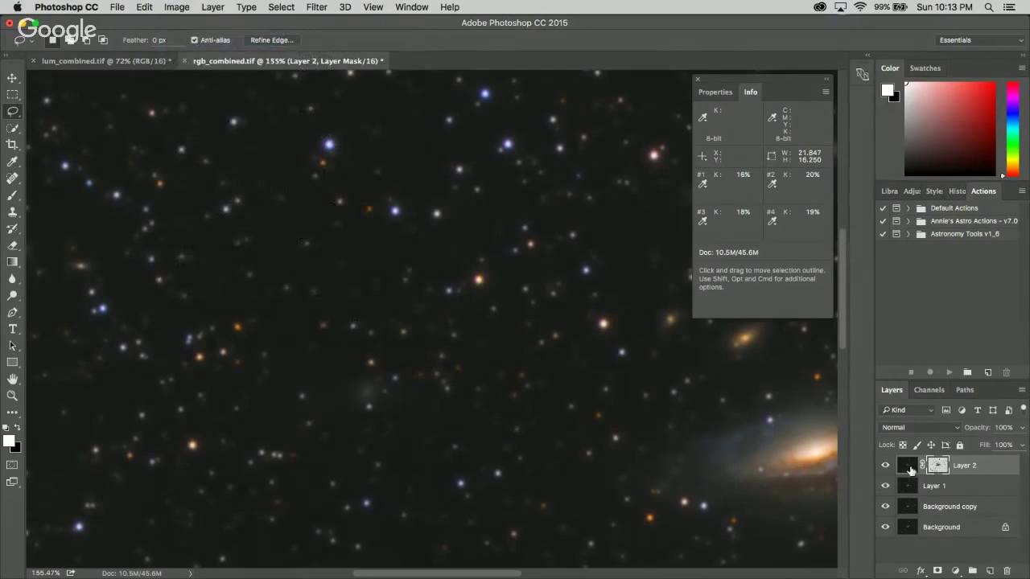
pyautogui.click(910, 469)
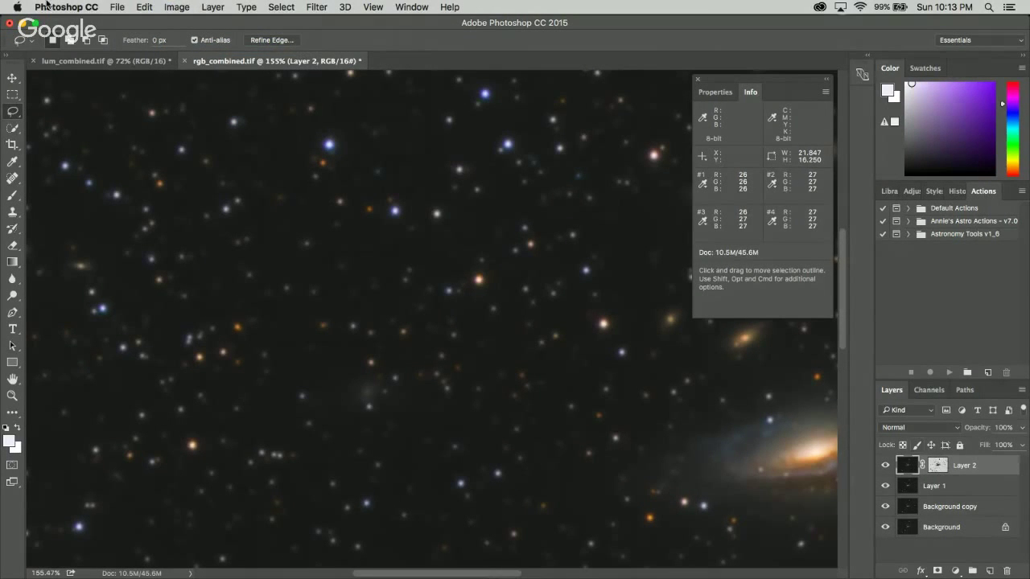
# - Apply Hue/Saturation with saturation -79 to Layer 2, comparing with Preview before confirming
pyautogui.click(176, 6)
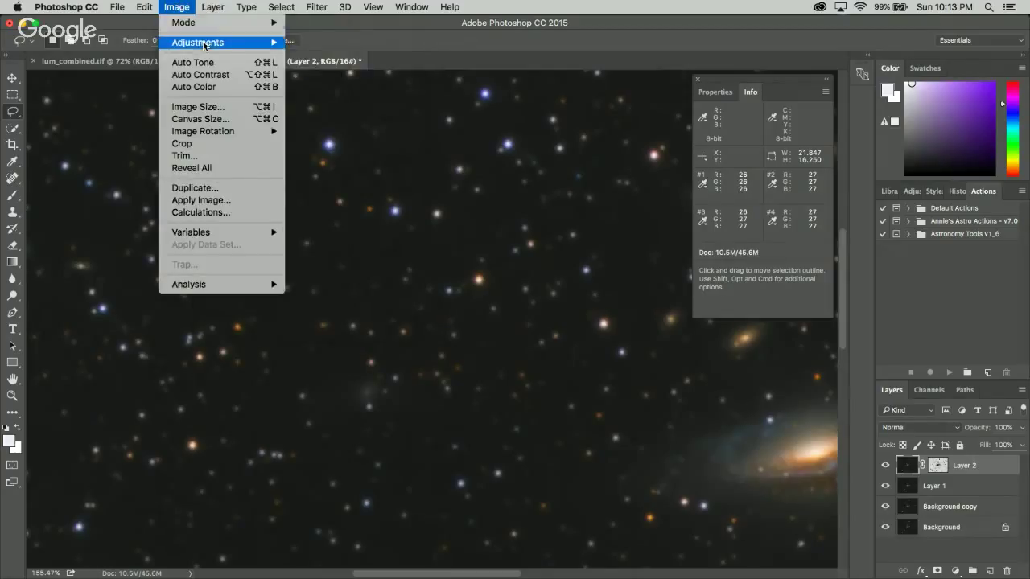
pyautogui.moveTo(209, 45)
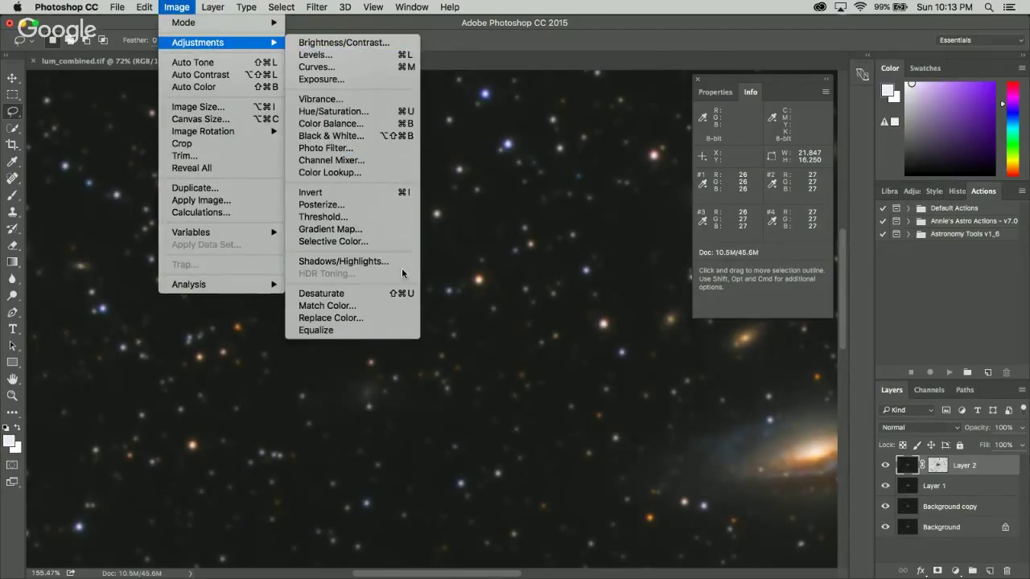
pyautogui.click(344, 116)
pyautogui.moveTo(769, 283); pyautogui.dragTo(441, 139)
pyautogui.moveTo(462, 259); pyautogui.dragTo(412, 261)
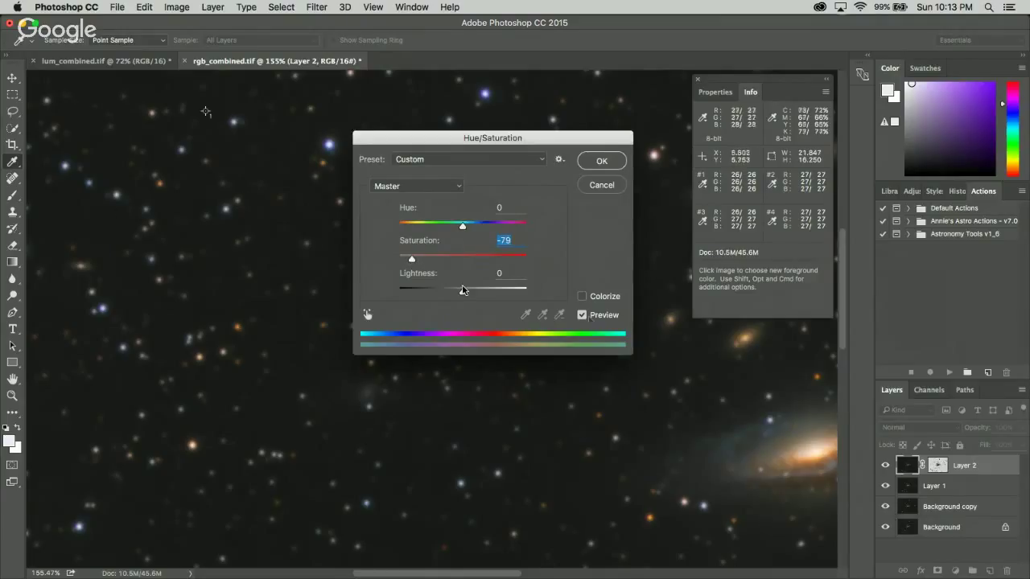
pyautogui.click(582, 316)
pyautogui.click(582, 315)
pyautogui.click(604, 165)
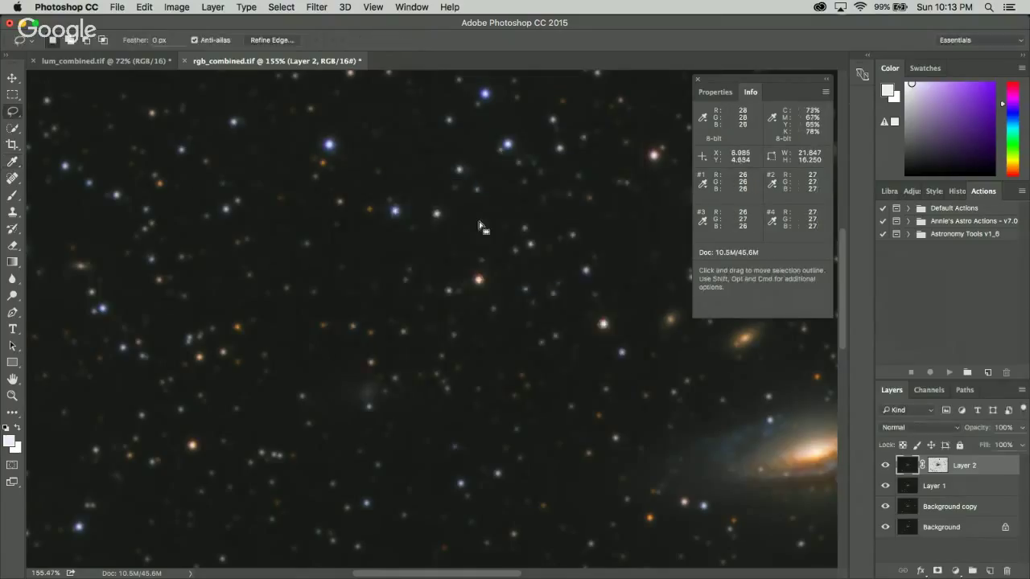
pyautogui.scroll(-5, 467, 392)
pyautogui.scroll(3, 324, 382)
pyautogui.scroll(5, 241, 394)
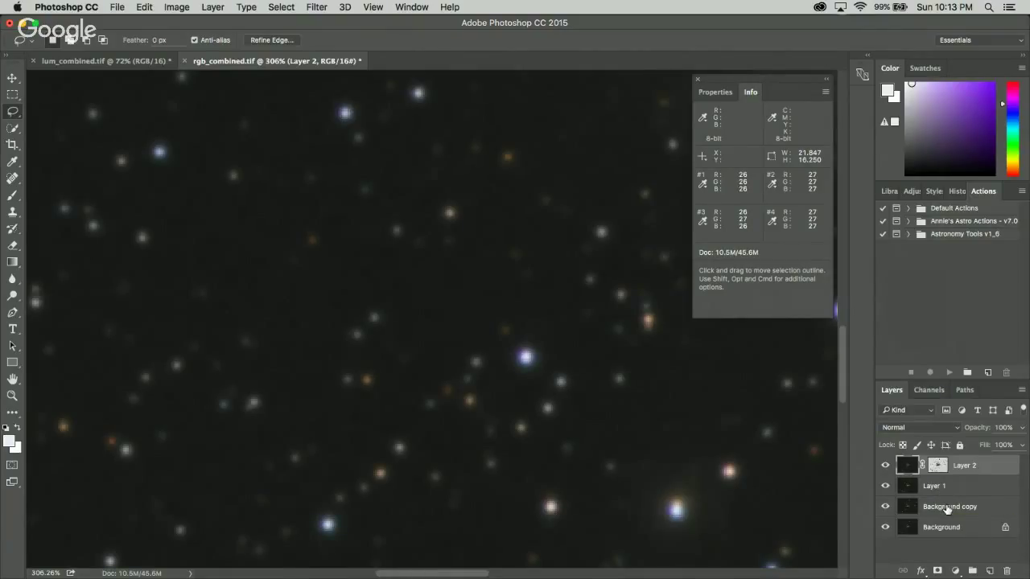
# - Group Layer 2 through Background copy into Group 1 and set its opacity to 67%
pyautogui.keyDown('shift'); pyautogui.click(948, 508); pyautogui.keyUp('shift')
pyautogui.click(972, 572)
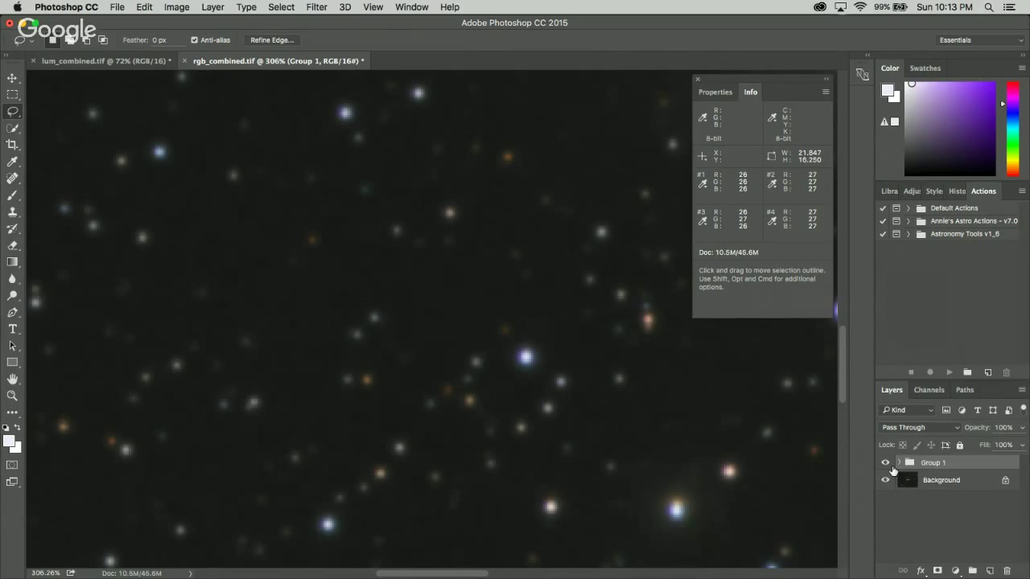
pyautogui.click(883, 465)
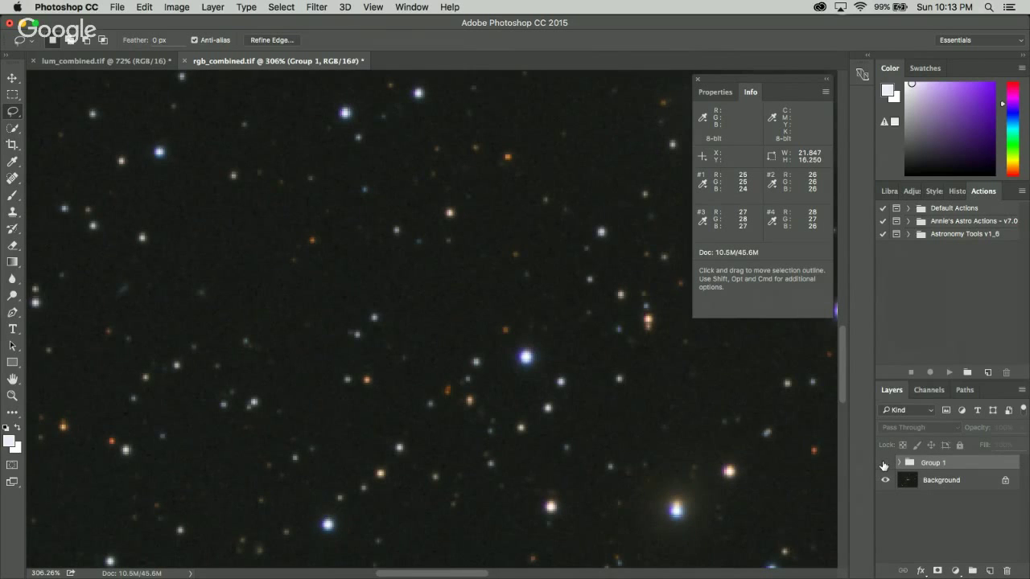
pyautogui.click(883, 465)
pyautogui.click(884, 464)
pyautogui.click(883, 465)
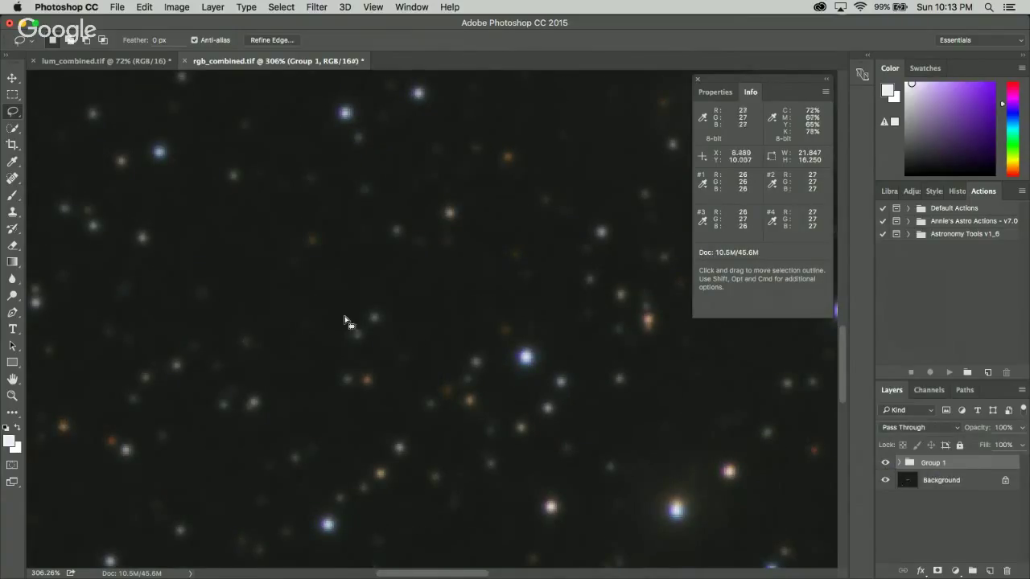
pyautogui.click(885, 463)
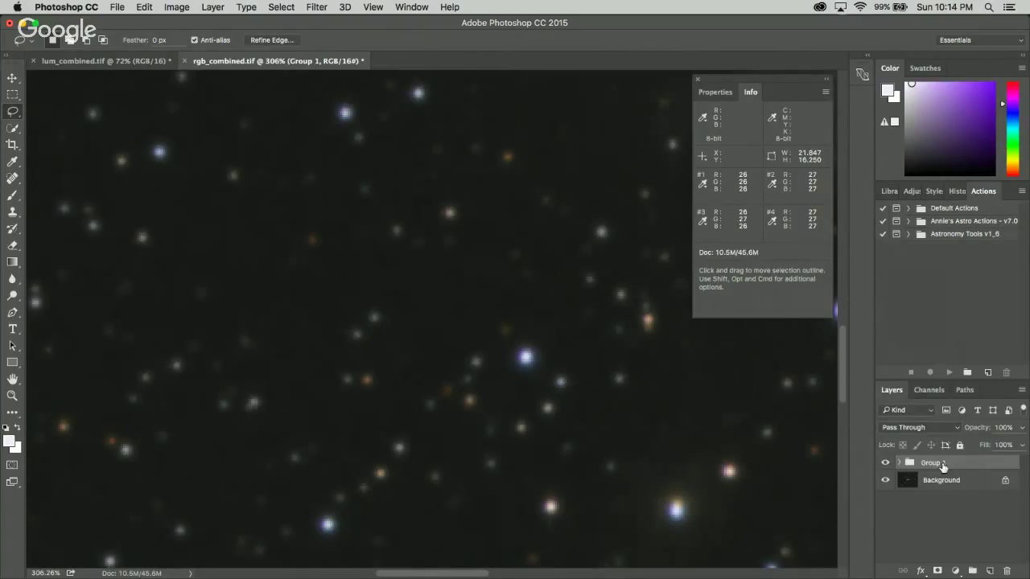
pyautogui.click(1023, 429)
pyautogui.moveTo(1021, 446); pyautogui.dragTo(1008, 446)
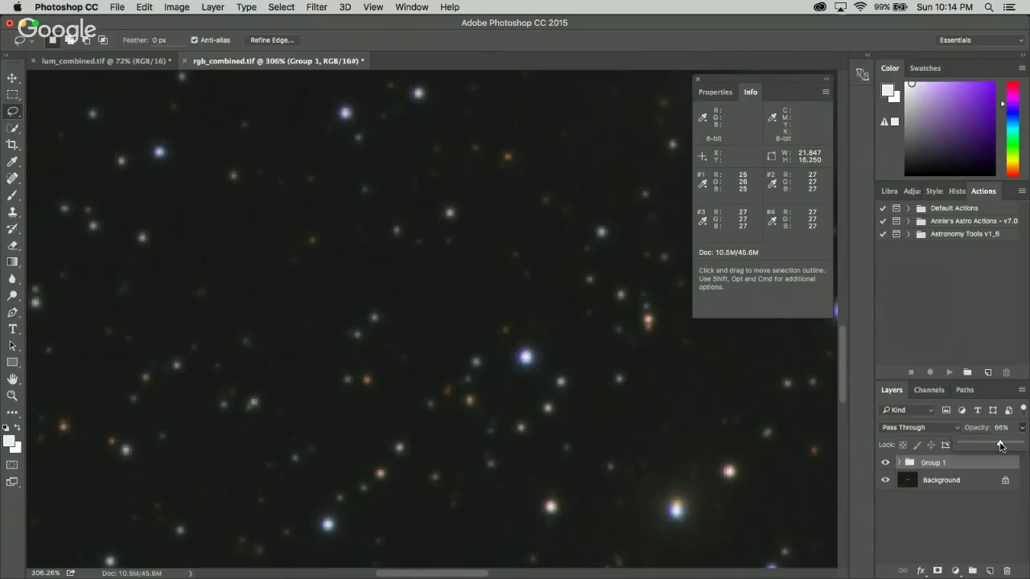
pyautogui.moveTo(1000, 446); pyautogui.dragTo(1001, 447)
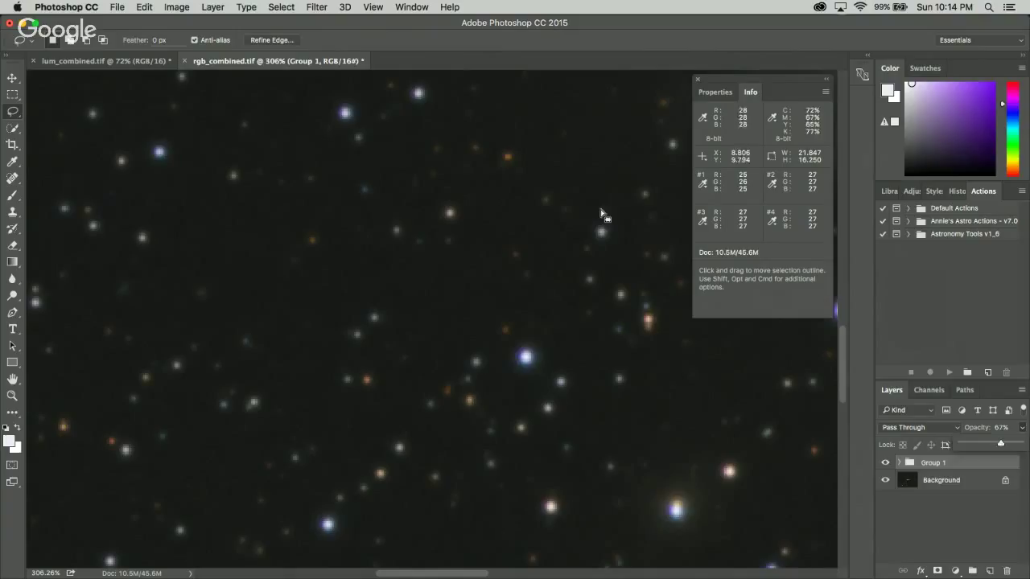
# - Paste a merged copy of the image as Layer 3 and add a white mask
pyautogui.click(276, 7)
pyautogui.click(276, 6)
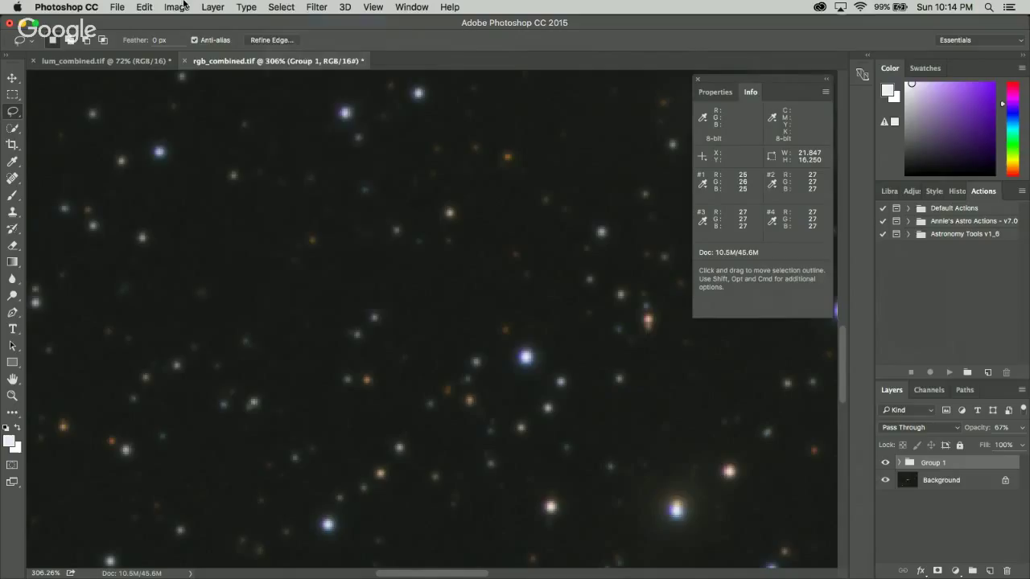
pyautogui.click(143, 6)
pyautogui.click(193, 112)
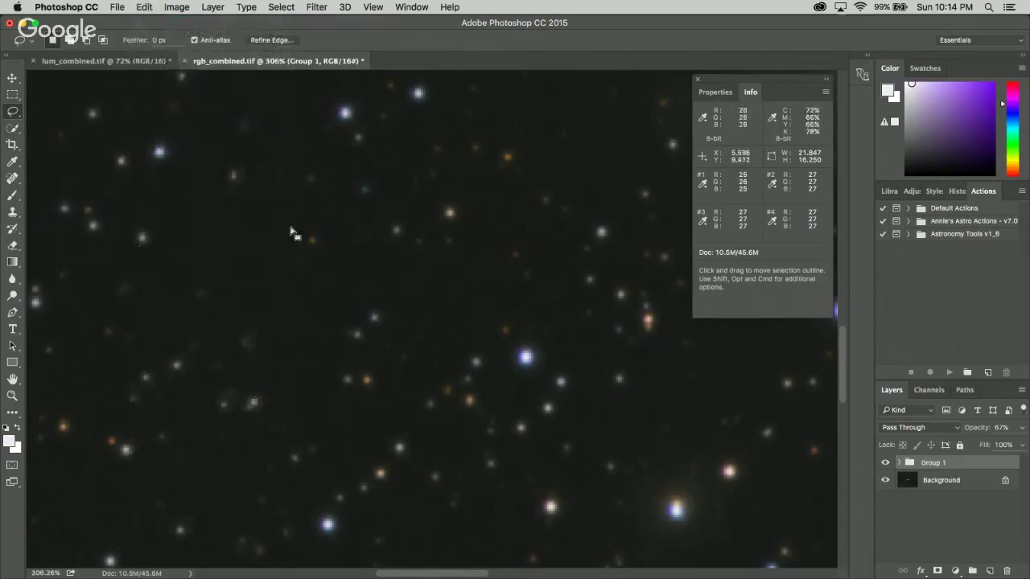
pyautogui.press('super+v')
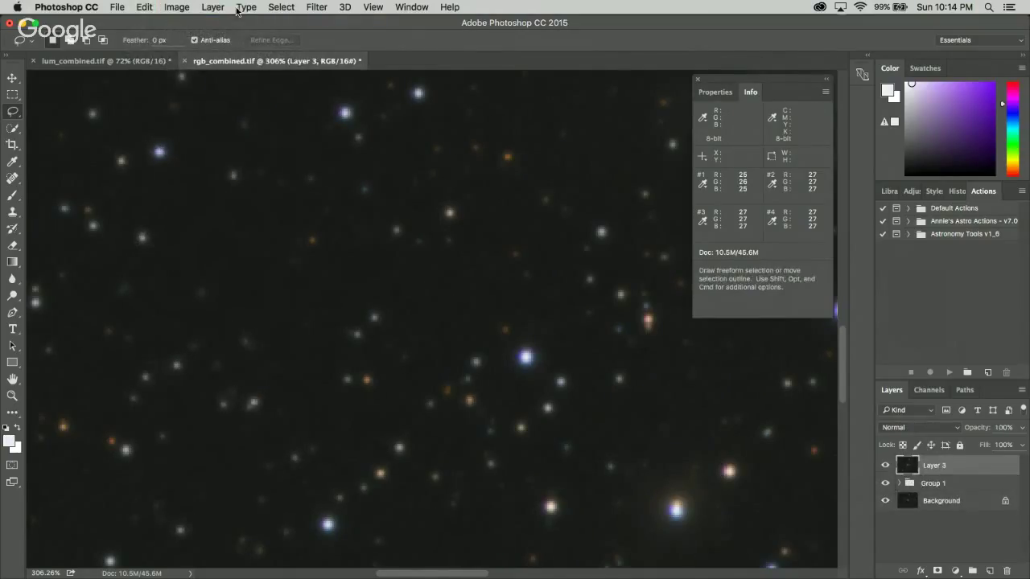
pyautogui.click(936, 571)
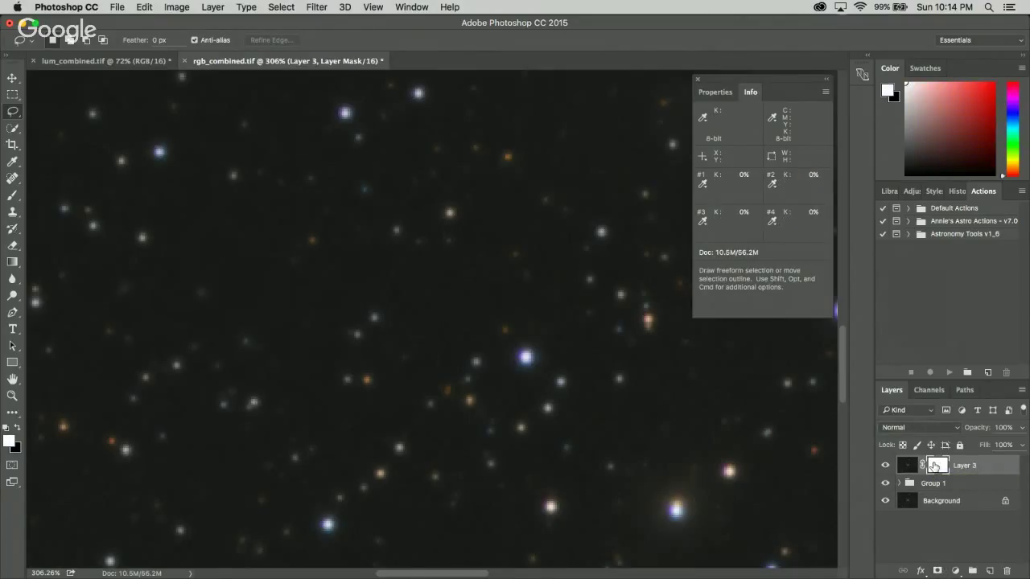
# - Paste the grey star image into Layer 3's mask
pyautogui.keyDown('alt'); pyautogui.click(934, 466); pyautogui.keyUp('alt')
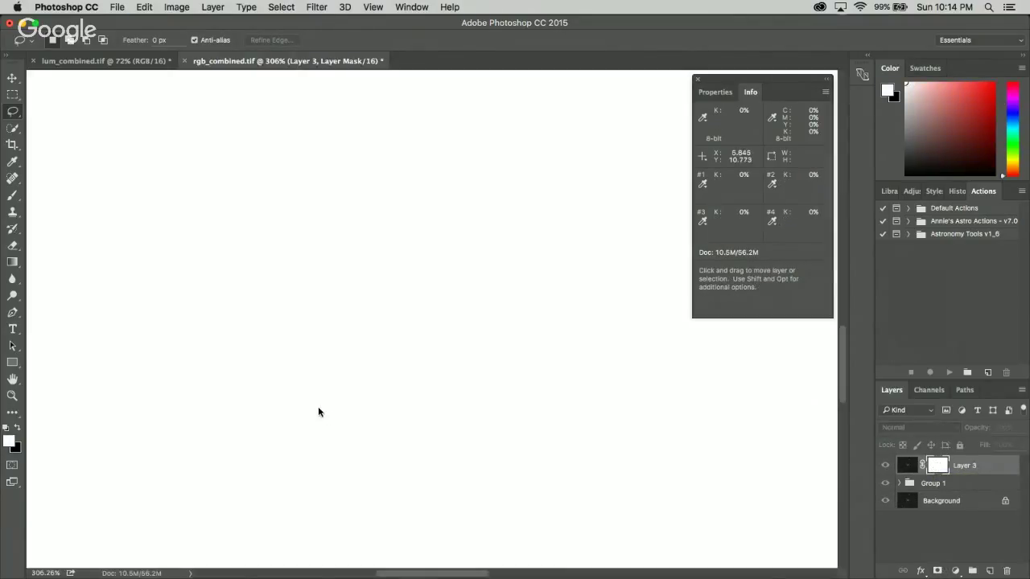
pyautogui.press('super+v')
pyautogui.press('super+2')
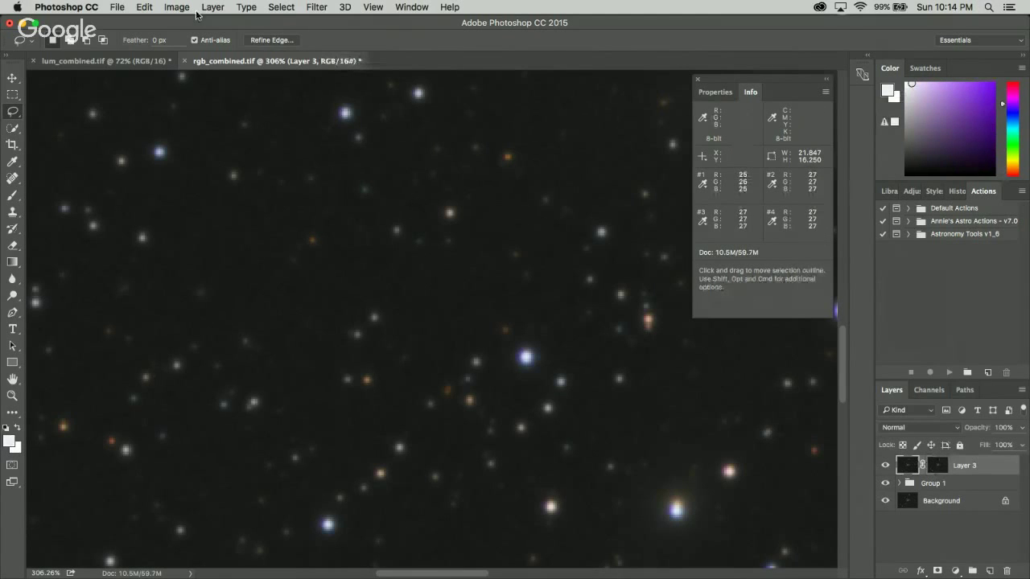
# - Use Match Color to raise Layer 3's Color Intensity to 174
pyautogui.click(177, 8)
pyautogui.moveTo(214, 44)
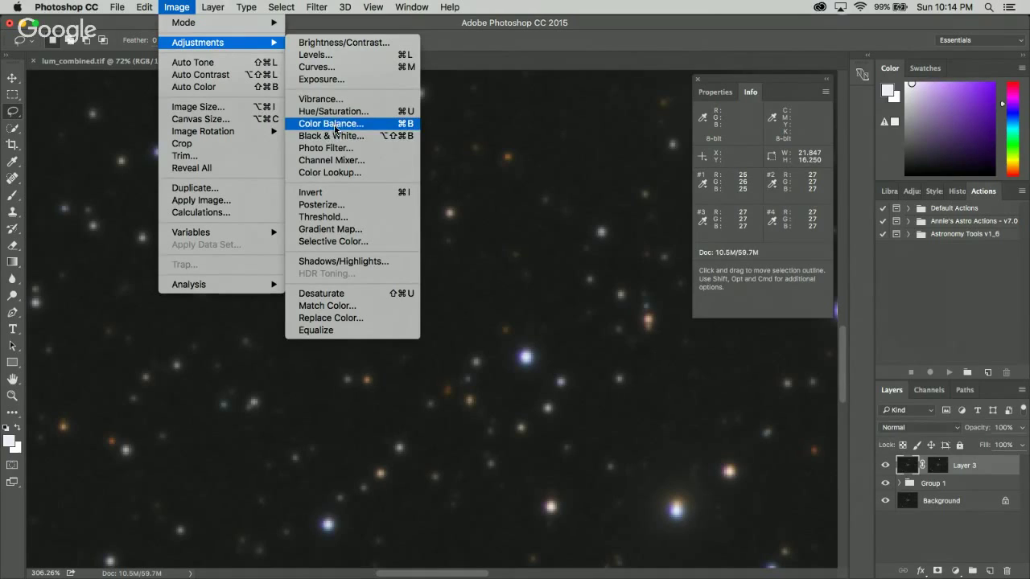
pyautogui.click(327, 306)
pyautogui.moveTo(546, 239); pyautogui.dragTo(592, 233)
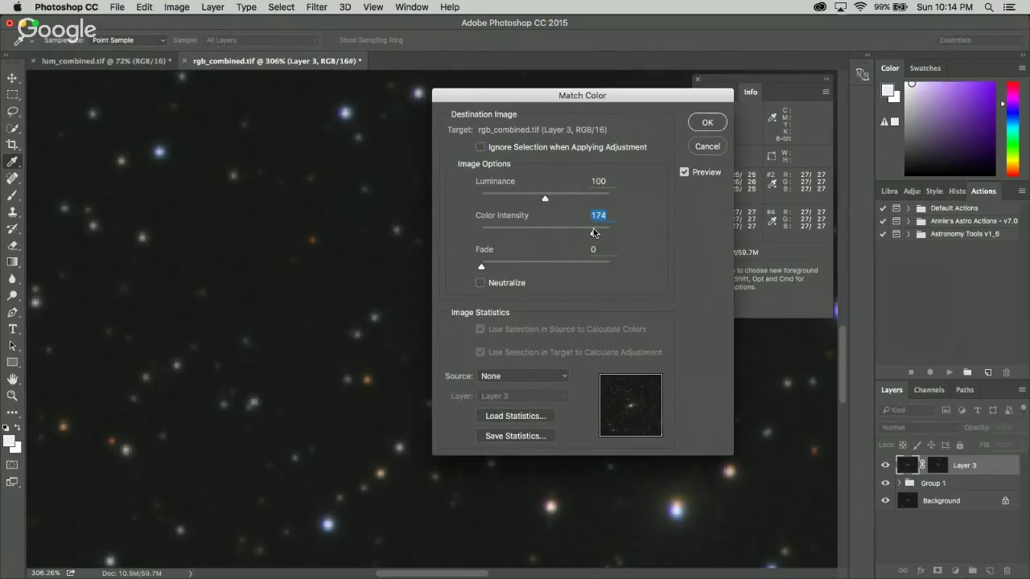
pyautogui.click(706, 124)
# - Group Layer 3 and Group 1 into Group 2, toggling it to compare
pyautogui.press('l')
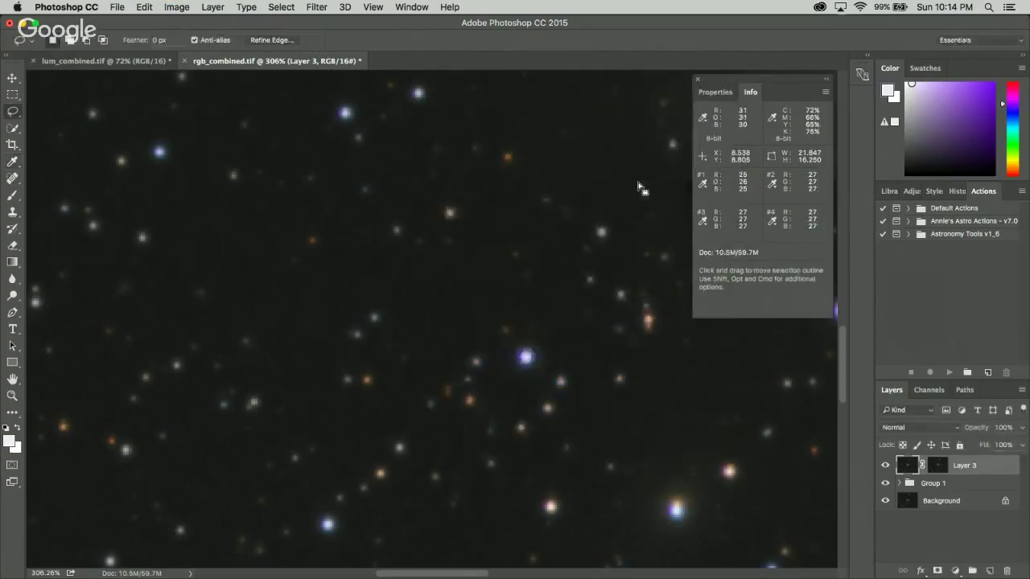
pyautogui.press('super+0')
pyautogui.scroll(3, 274, 362)
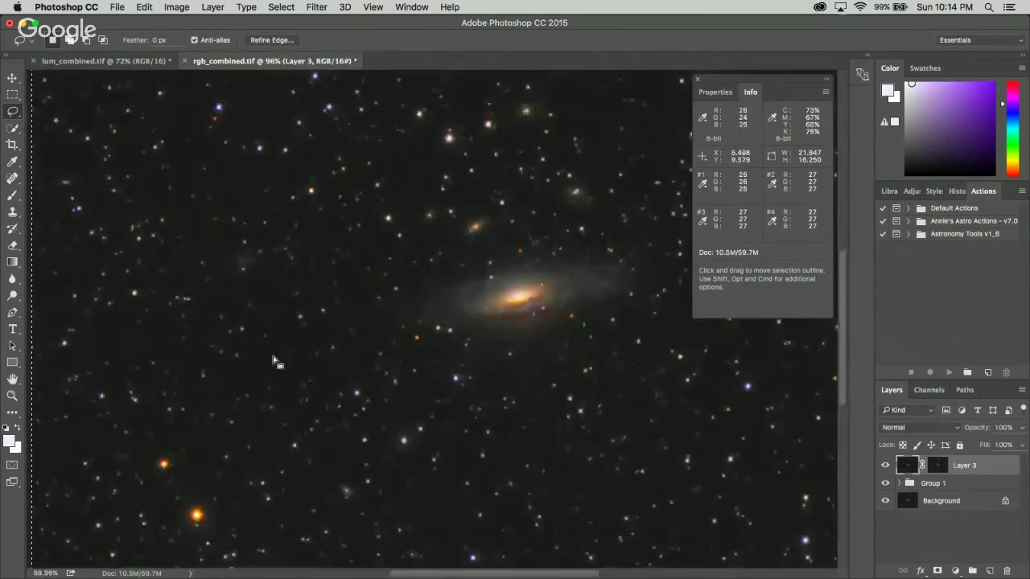
pyautogui.scroll(1, 346, 386)
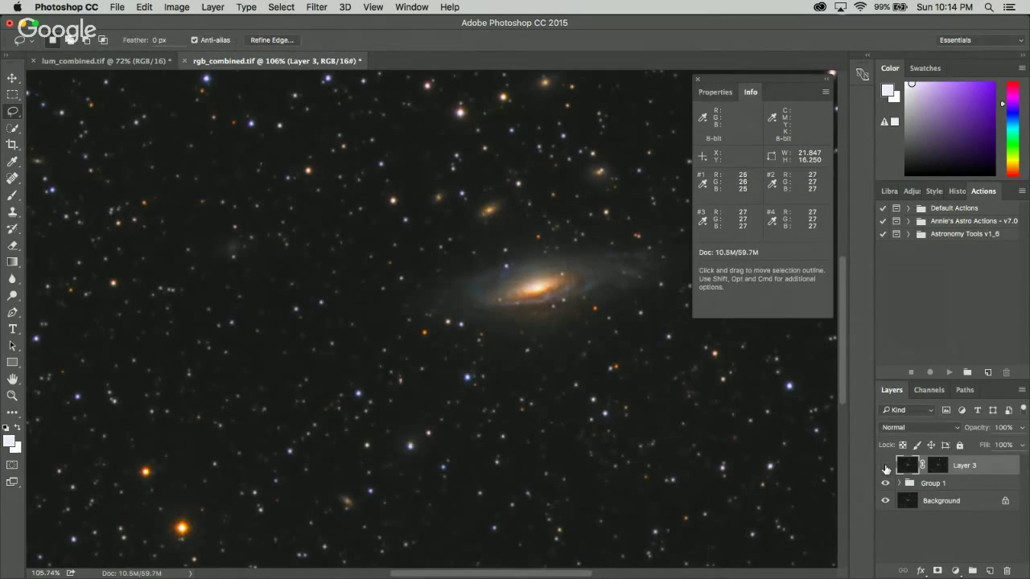
pyautogui.scroll(3, 307, 307)
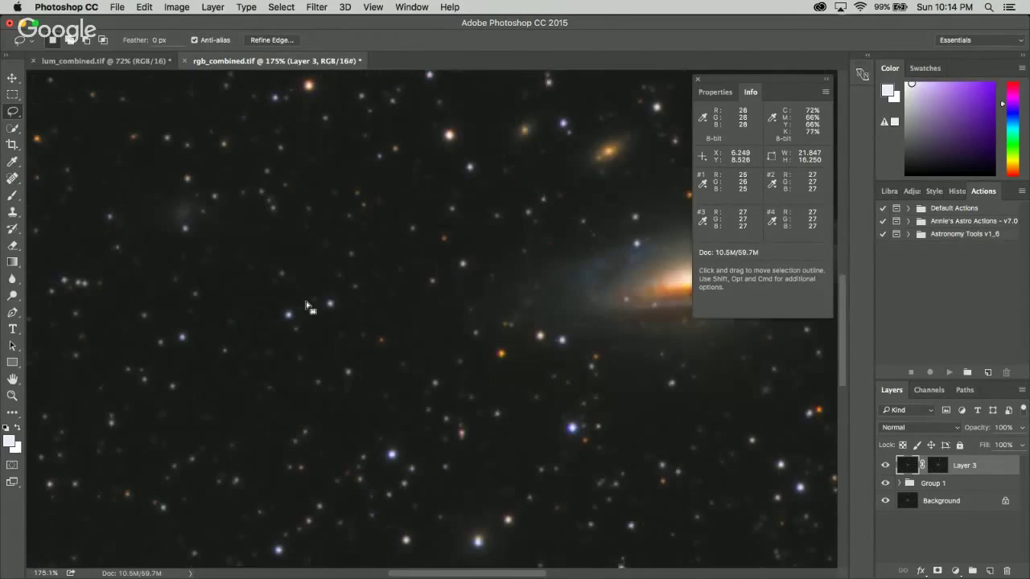
pyautogui.scroll(1, 308, 307)
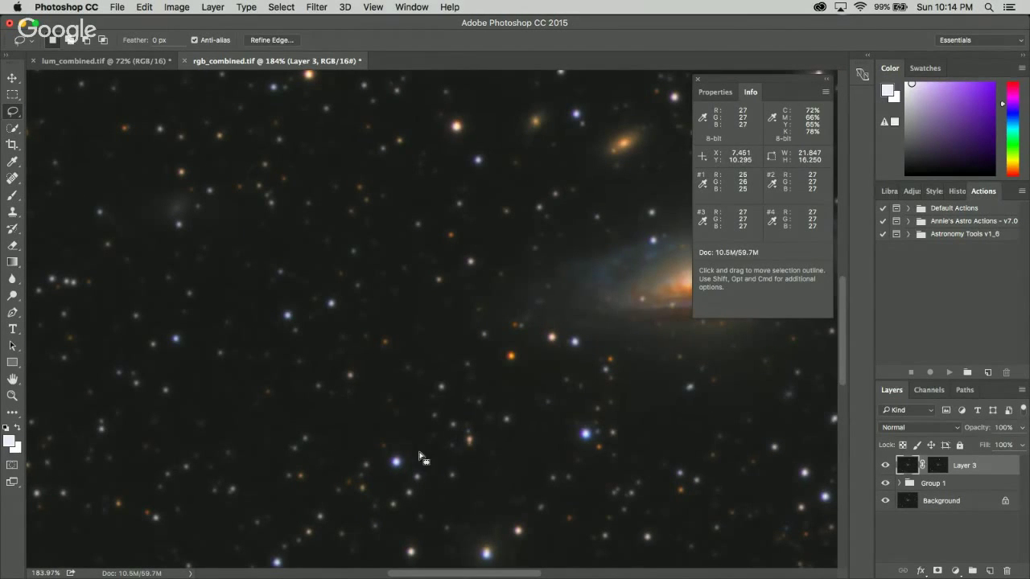
pyautogui.scroll(1, 636, 454)
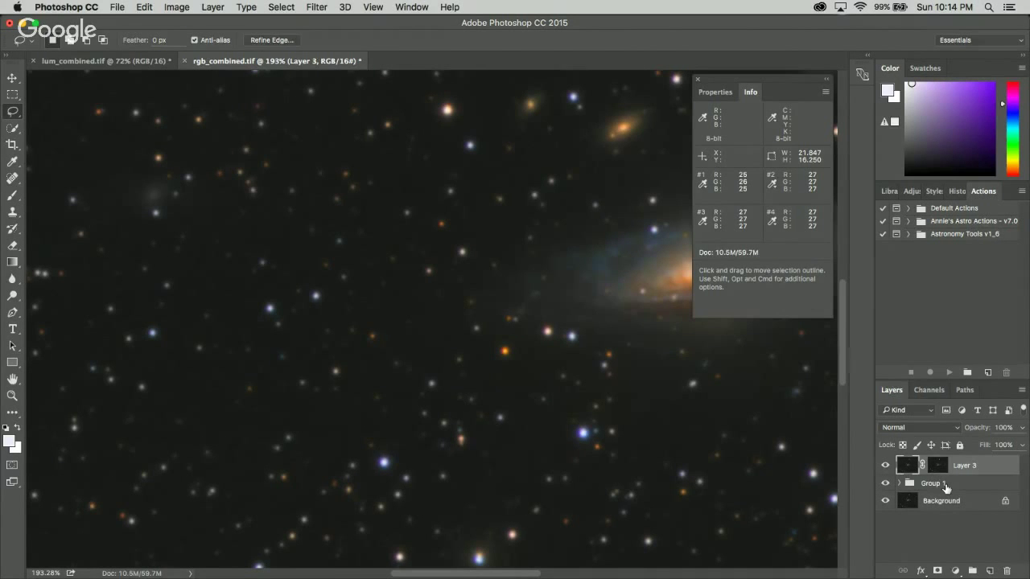
pyautogui.keyDown('shift'); pyautogui.click(946, 488); pyautogui.keyUp('shift')
pyautogui.moveTo(946, 488); pyautogui.dragTo(971, 570)
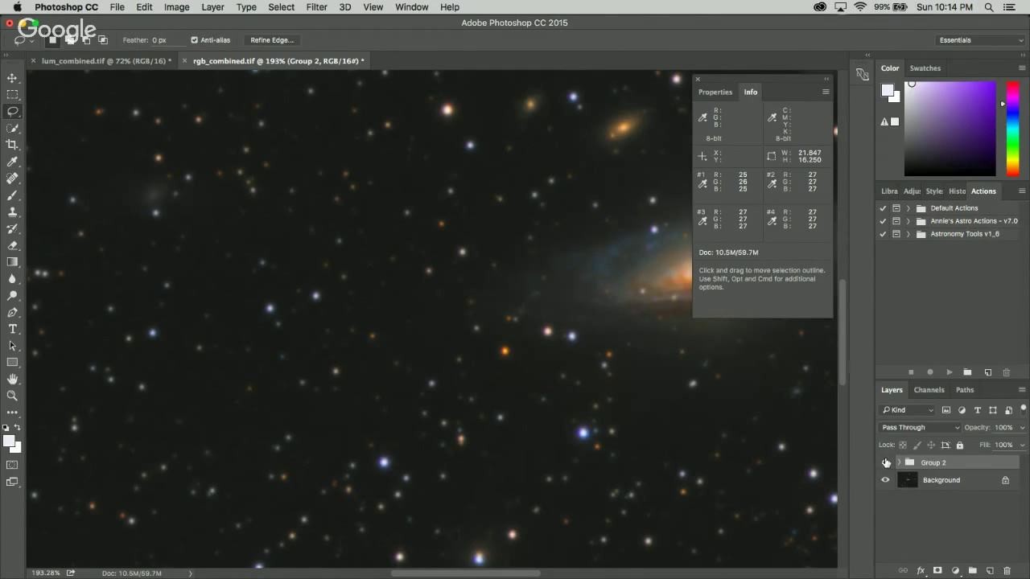
pyautogui.click(885, 464)
pyautogui.click(885, 464)
pyautogui.click(885, 464)
pyautogui.click(885, 464)
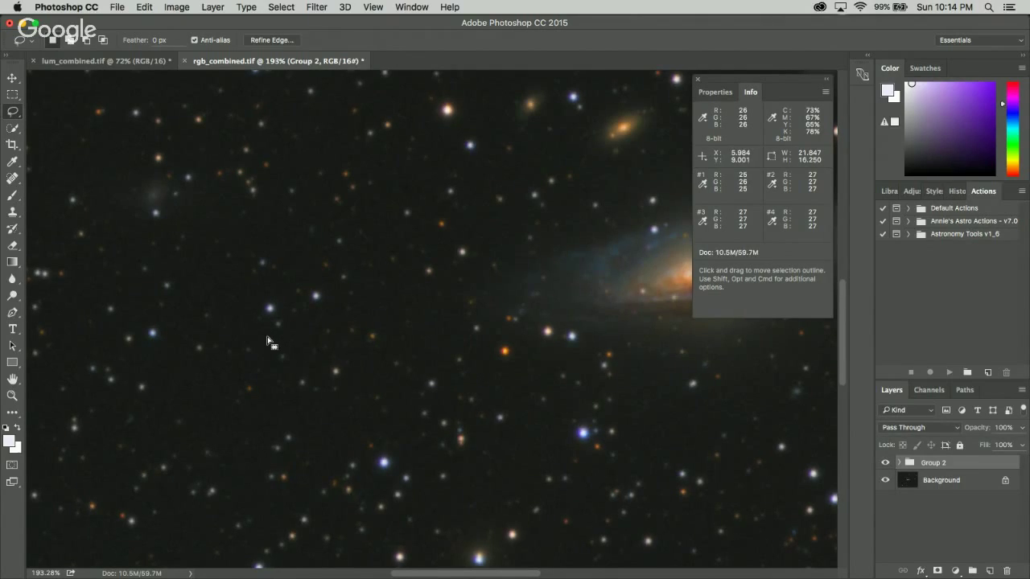
# - Set Group 1's opacity to 80% inside Group 2
pyautogui.scroll(1, 272, 340)
pyautogui.scroll(5, 290, 354)
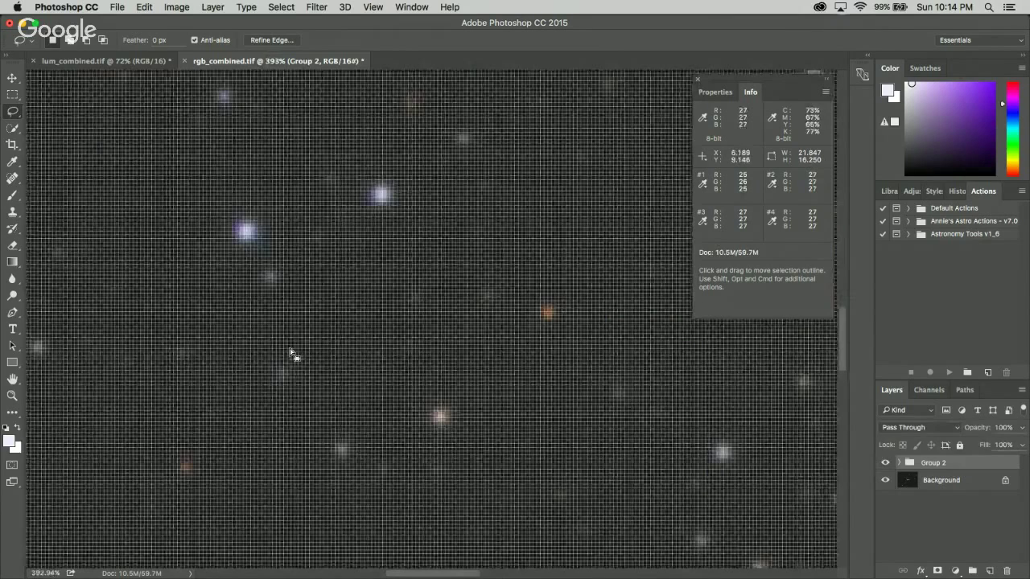
pyautogui.scroll(-5, 301, 349)
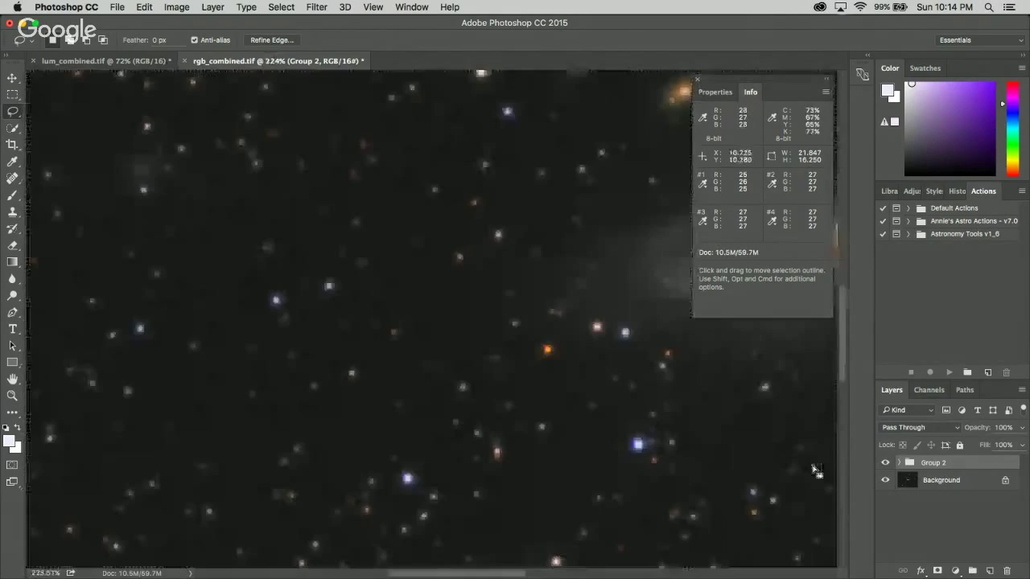
pyautogui.click(899, 463)
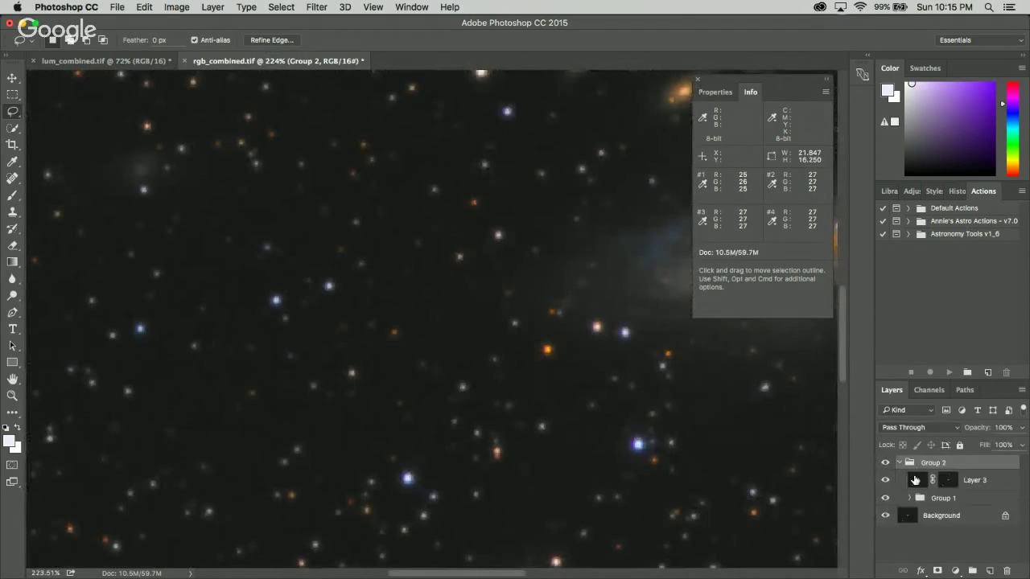
pyautogui.click(958, 500)
pyautogui.click(1023, 428)
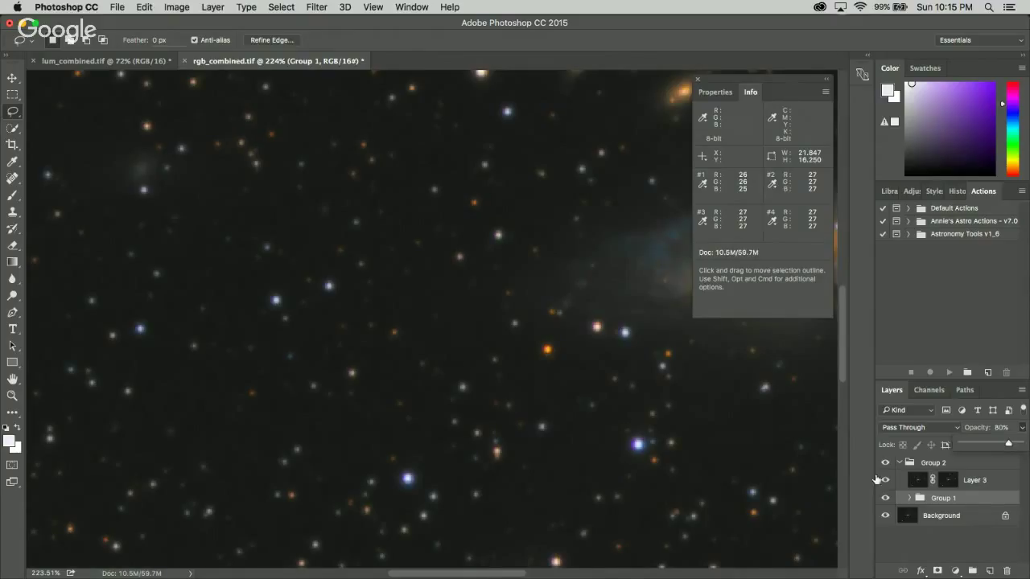
pyautogui.click(901, 464)
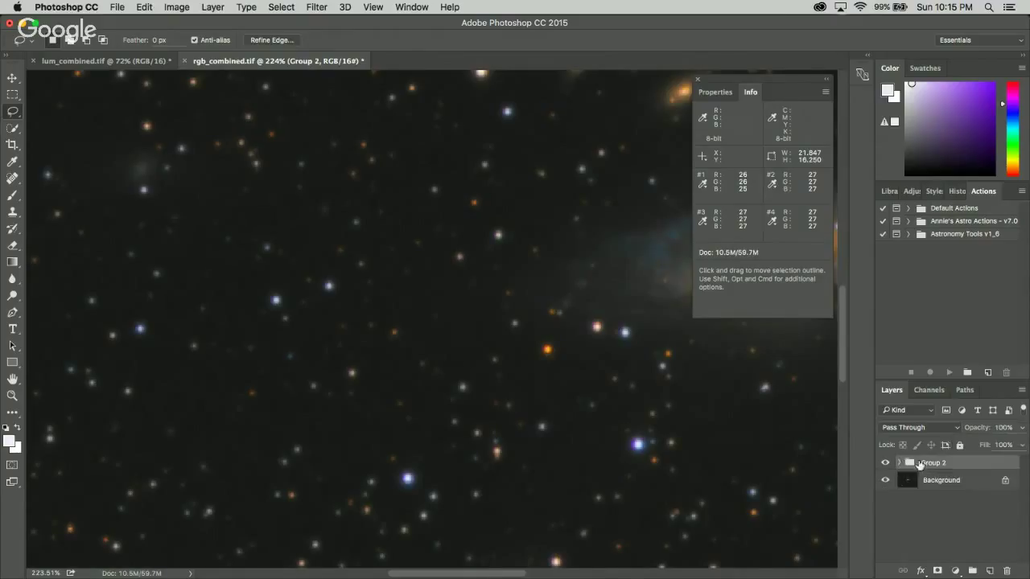
# - Select the whole canvas, copy merged, and paste it as new Layer 4
pyautogui.click(281, 6)
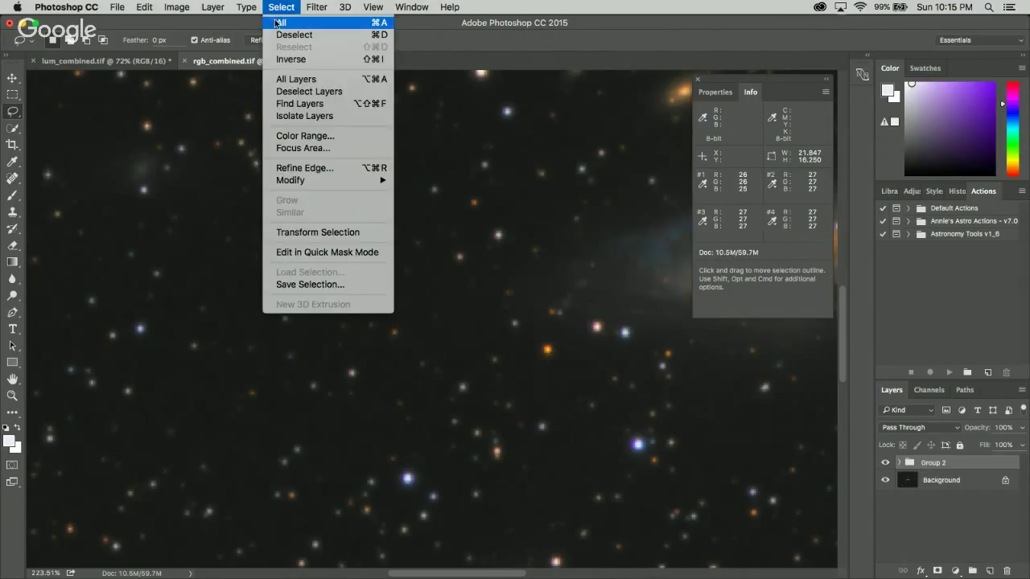
pyautogui.click(280, 23)
pyautogui.click(144, 7)
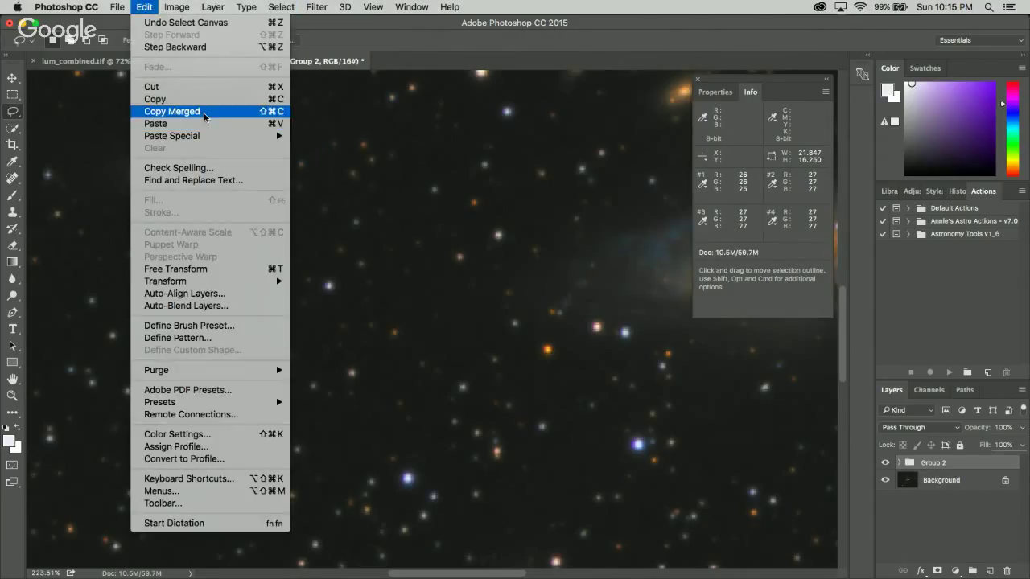
pyautogui.click(203, 112)
pyautogui.press('super+v')
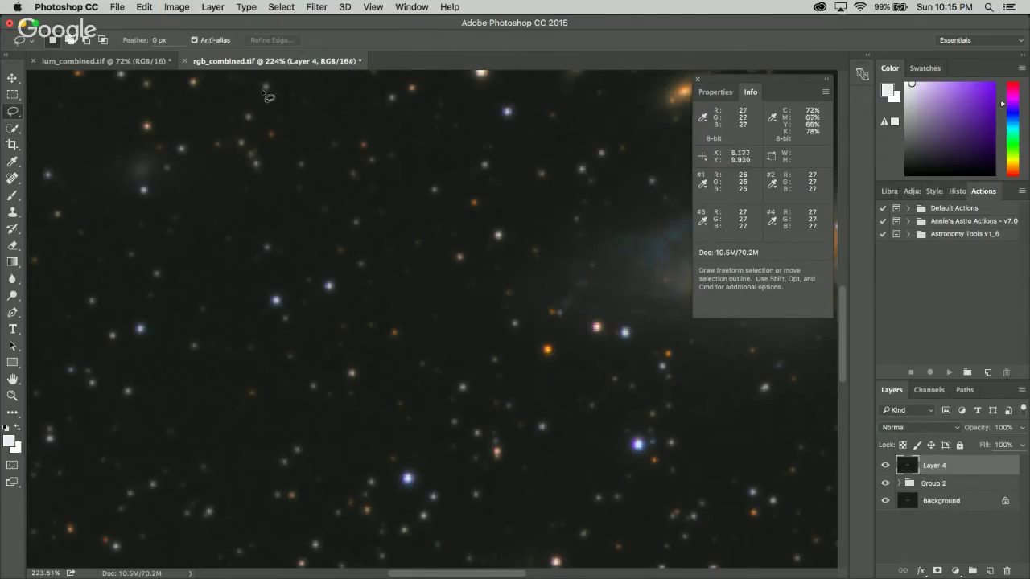
# - Open the Minimum filter with Roundness preserved and compare filtered and unfiltered stars
pyautogui.click(177, 7)
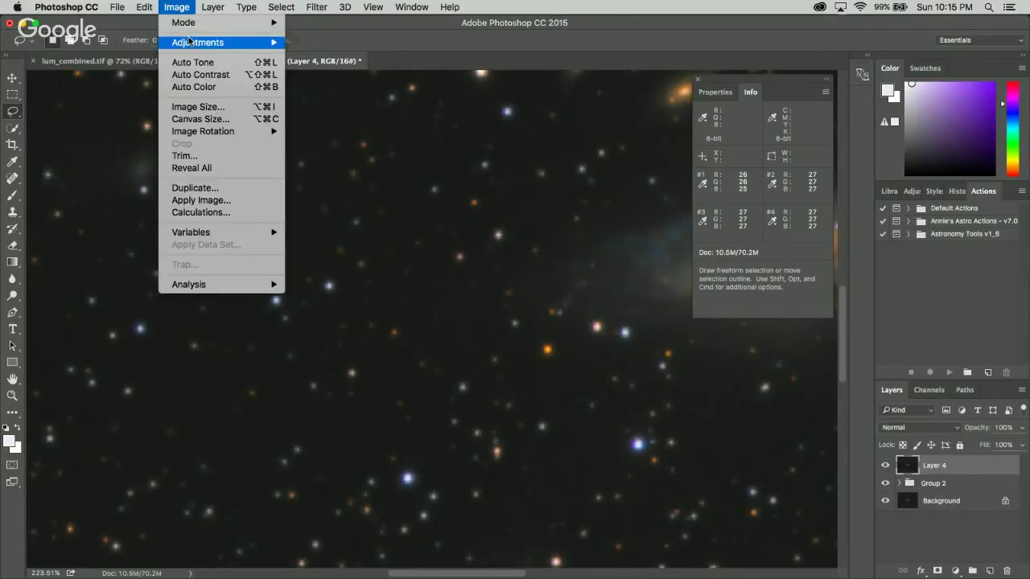
pyautogui.moveTo(231, 47)
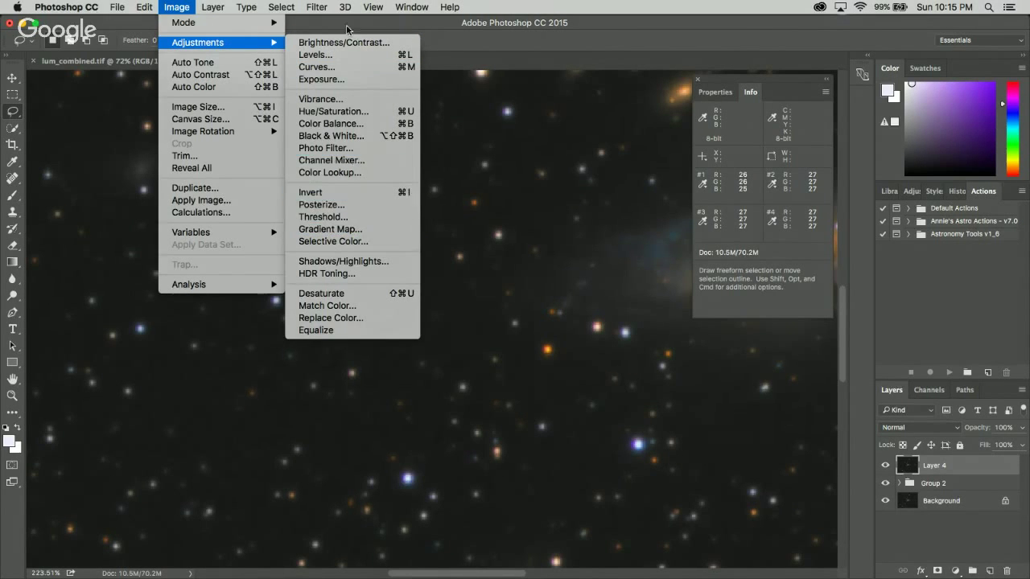
pyautogui.moveTo(322, 7)
pyautogui.moveTo(369, 270)
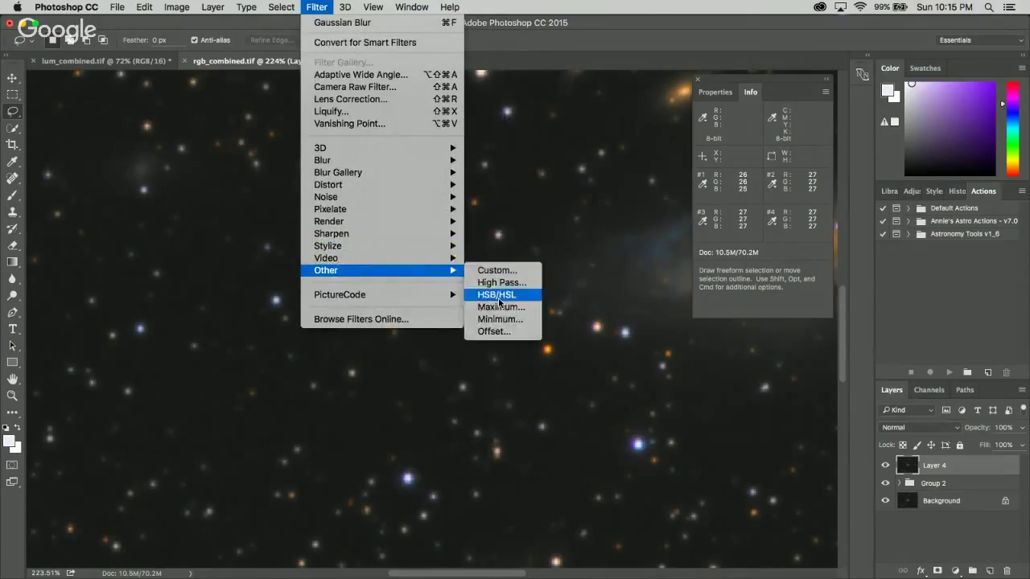
pyautogui.click(500, 320)
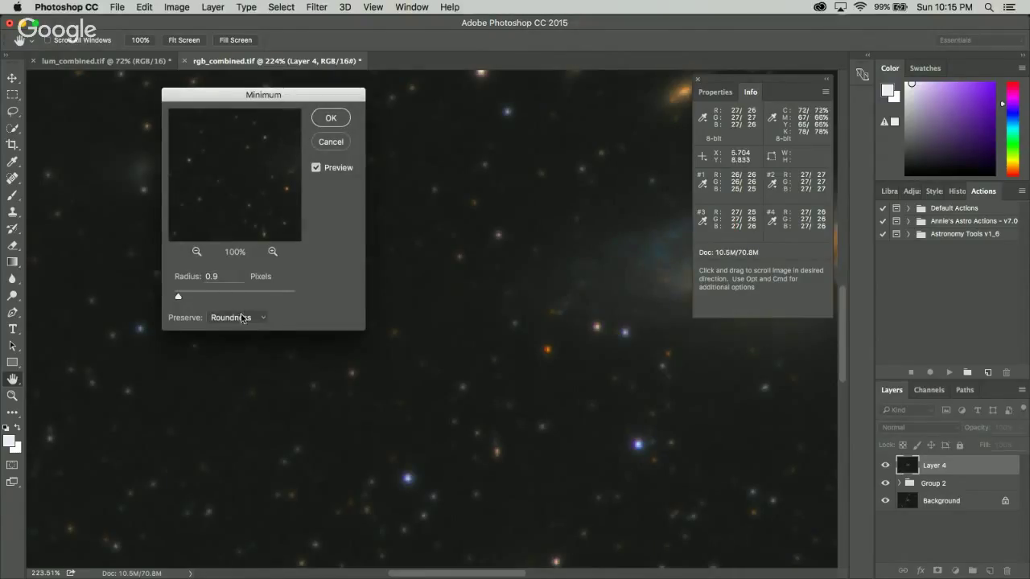
pyautogui.click(241, 318)
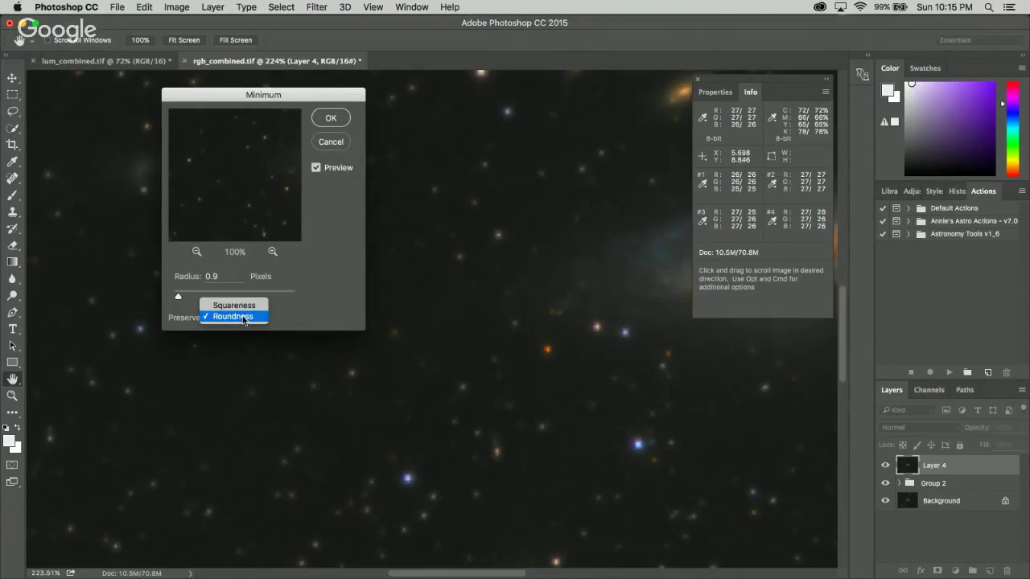
pyautogui.click(241, 317)
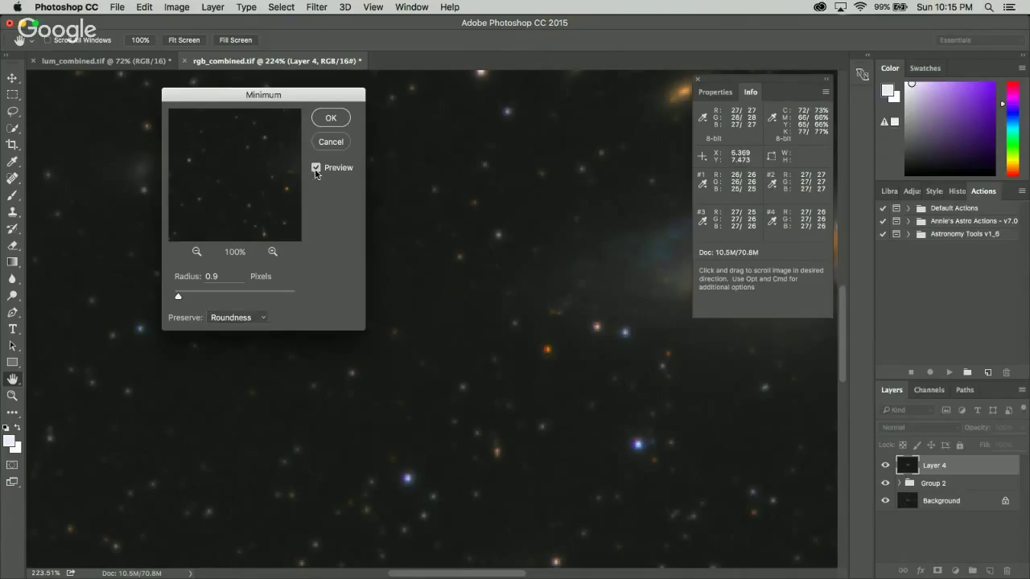
pyautogui.click(316, 168)
pyautogui.click(316, 168)
pyautogui.click(316, 168)
pyautogui.click(317, 168)
pyautogui.click(316, 169)
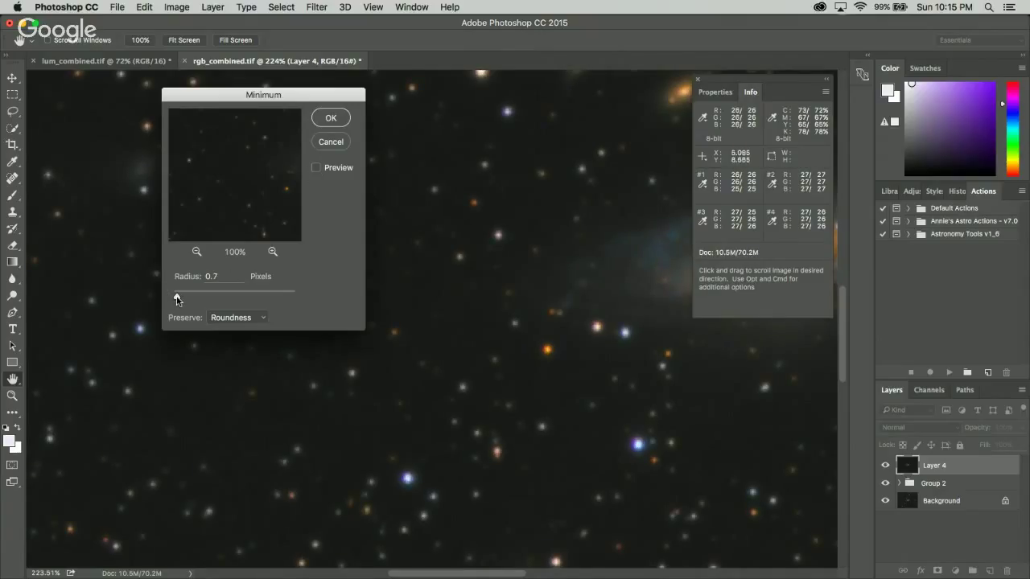
# - Try a Minimum radius of 0.4, compare the preview, then cancel the filter
pyautogui.moveTo(177, 300); pyautogui.dragTo(175, 300)
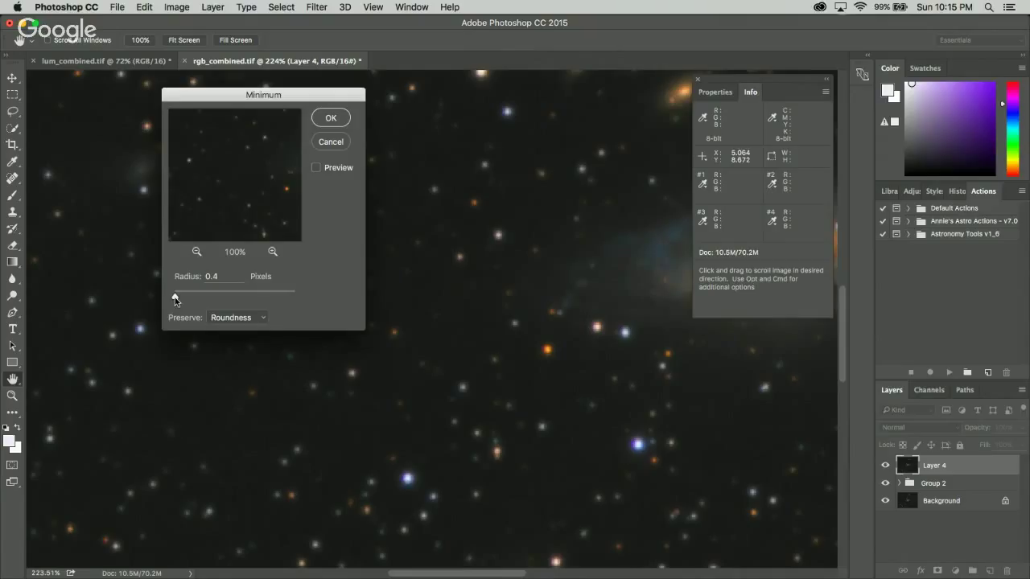
pyautogui.click(315, 168)
pyautogui.click(315, 168)
pyautogui.click(316, 168)
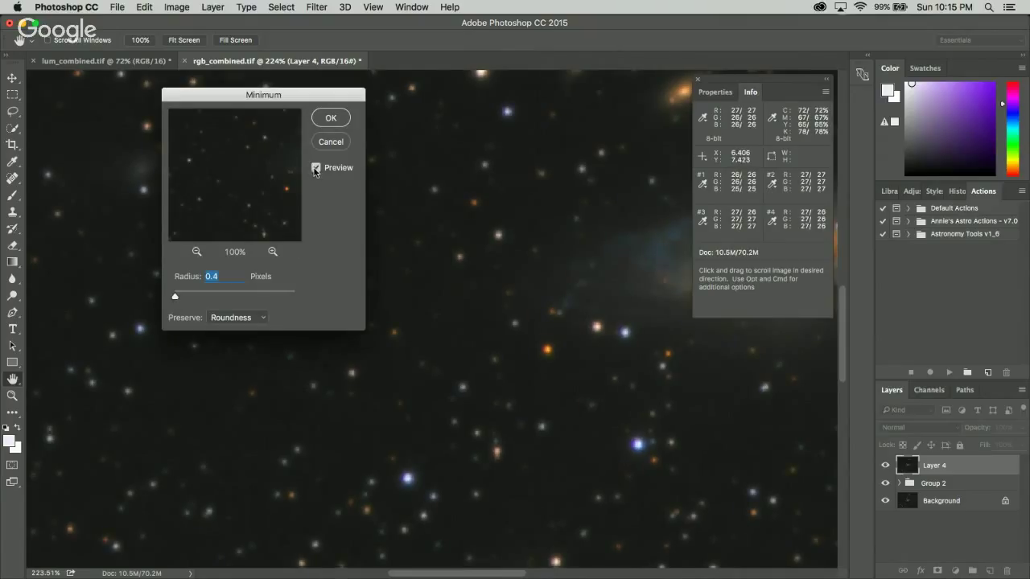
pyautogui.click(315, 169)
pyautogui.click(316, 168)
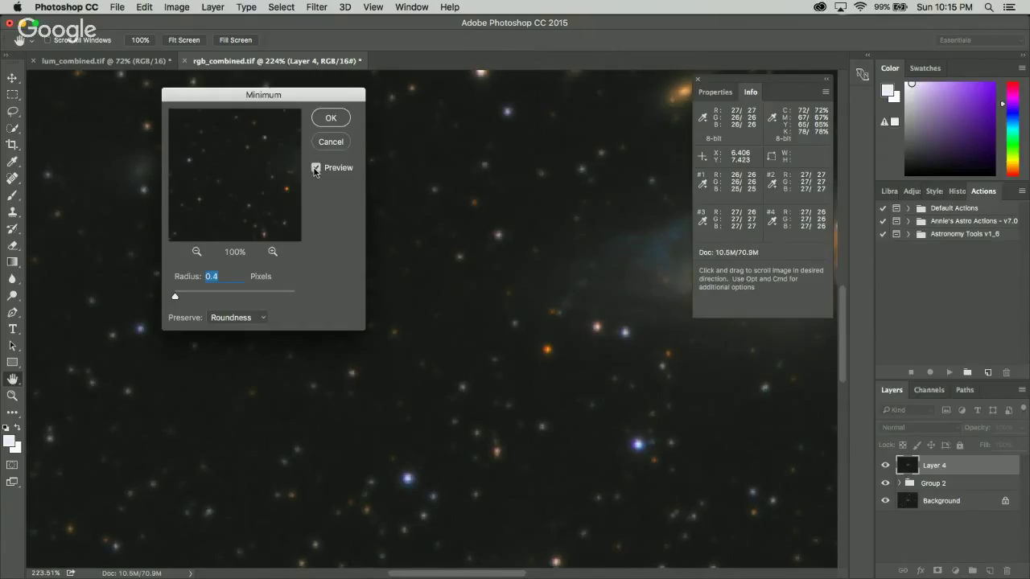
pyautogui.click(316, 168)
pyautogui.click(315, 168)
pyautogui.click(316, 168)
pyautogui.click(315, 169)
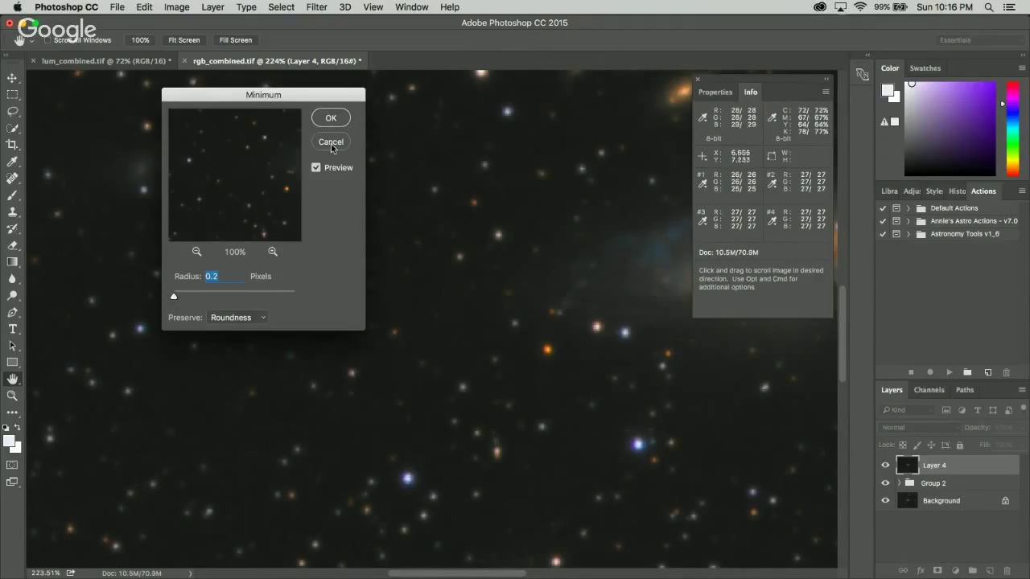
pyautogui.click(331, 117)
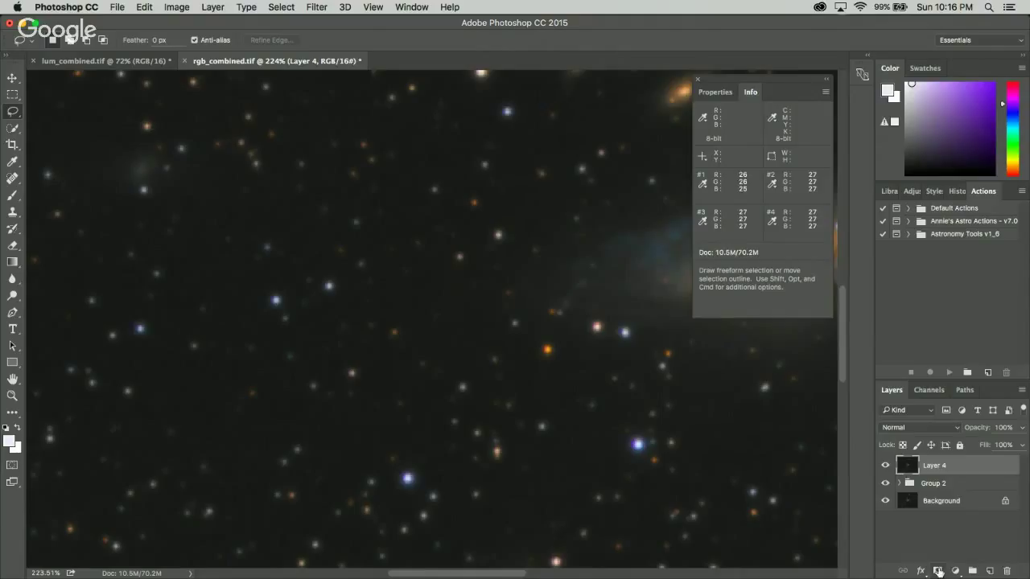
# - Add a layer mask to Layer 4, paste the greyscale star image into it, then reselect the layer
pyautogui.click(938, 571)
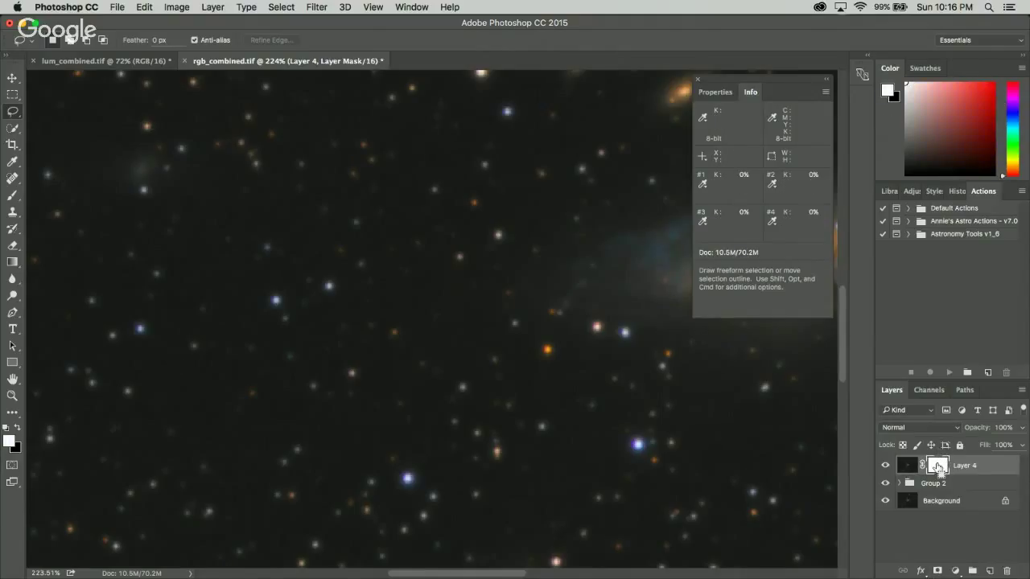
pyautogui.keyDown('super'); pyautogui.click(938, 466); pyautogui.keyUp('super')
pyautogui.keyDown('alt'); pyautogui.click(937, 466); pyautogui.keyUp('alt')
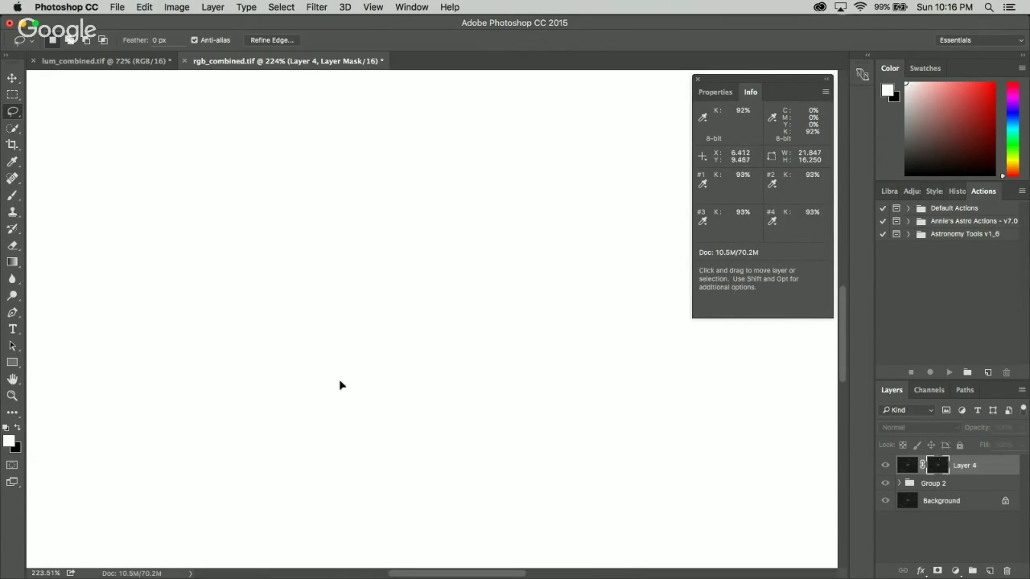
pyautogui.press('super+v')
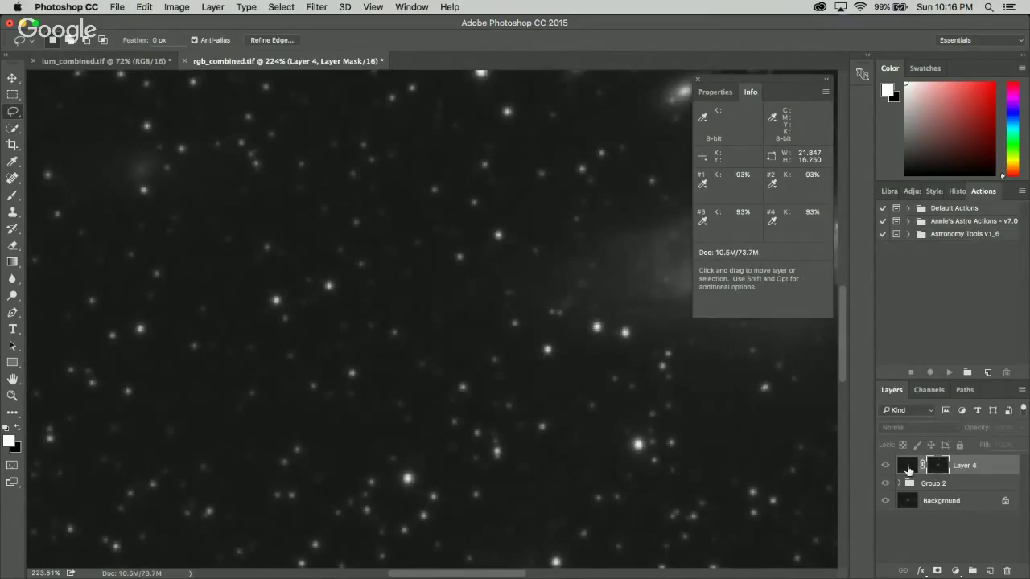
pyautogui.click(908, 466)
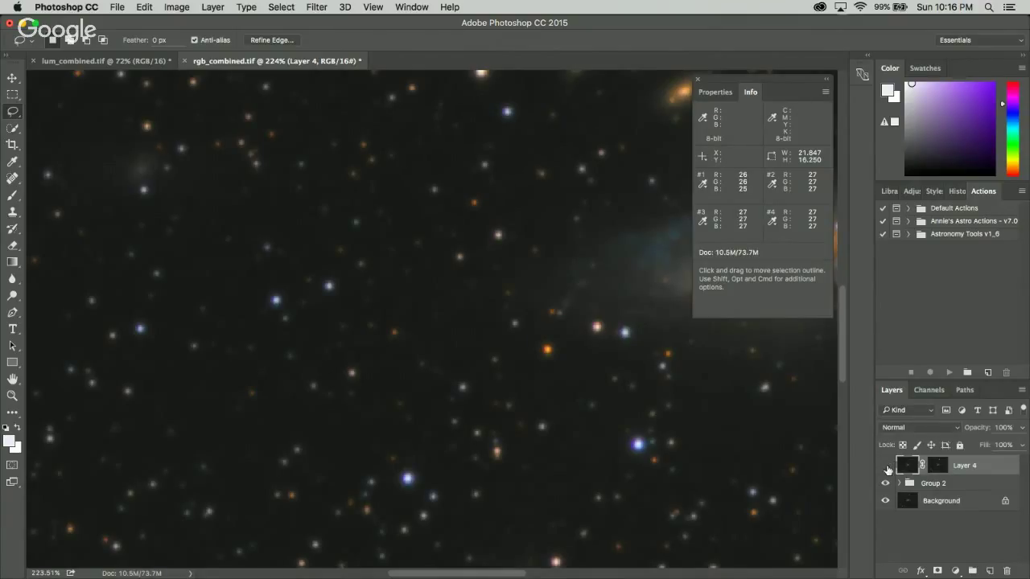
# - Apply a Minimum filter with radius 0.5 to Layer 4 to shrink its stars
pyautogui.click(312, 7)
pyautogui.moveTo(451, 270)
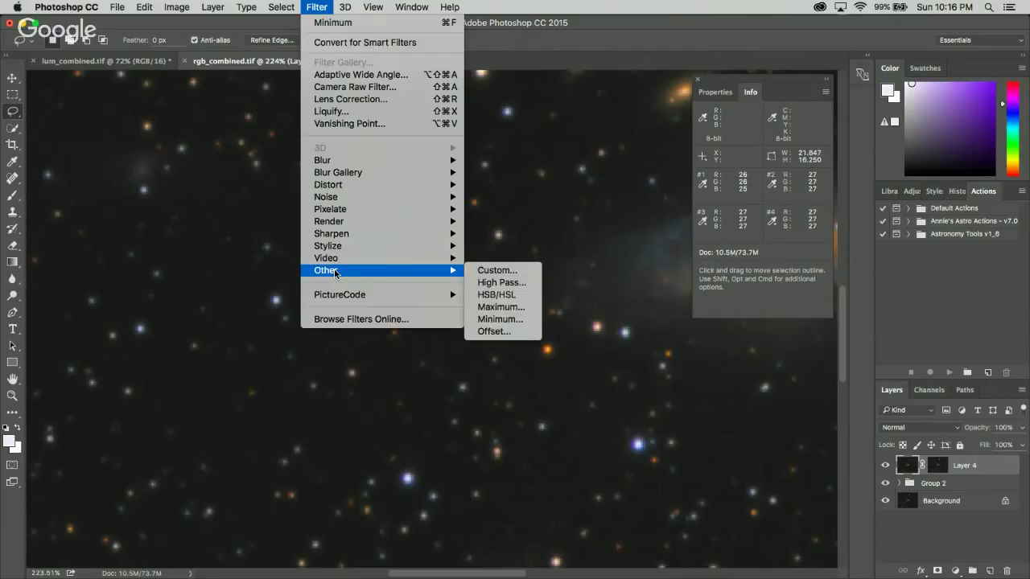
pyautogui.click(495, 320)
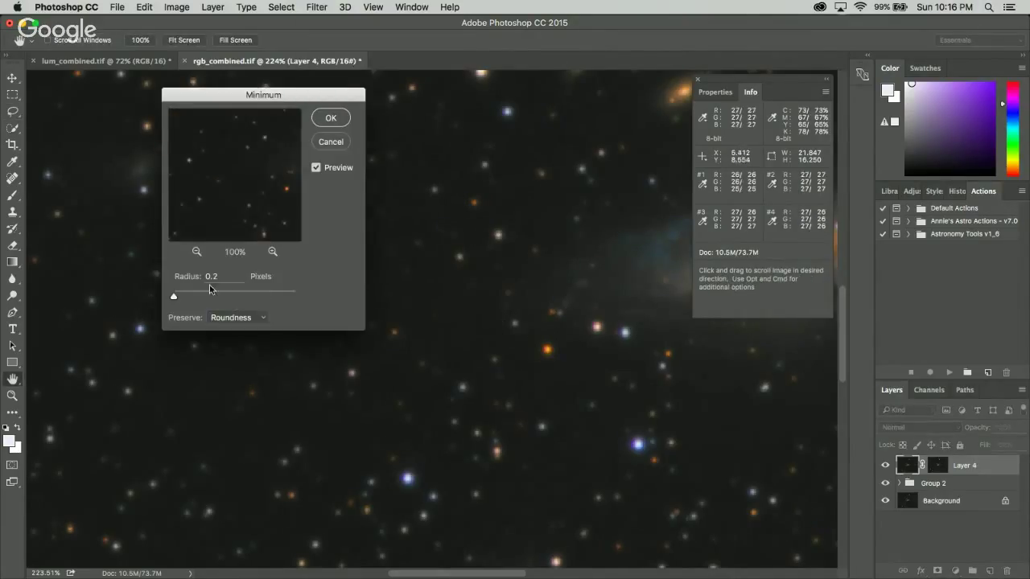
pyautogui.moveTo(175, 298); pyautogui.dragTo(176, 299)
pyautogui.click(331, 118)
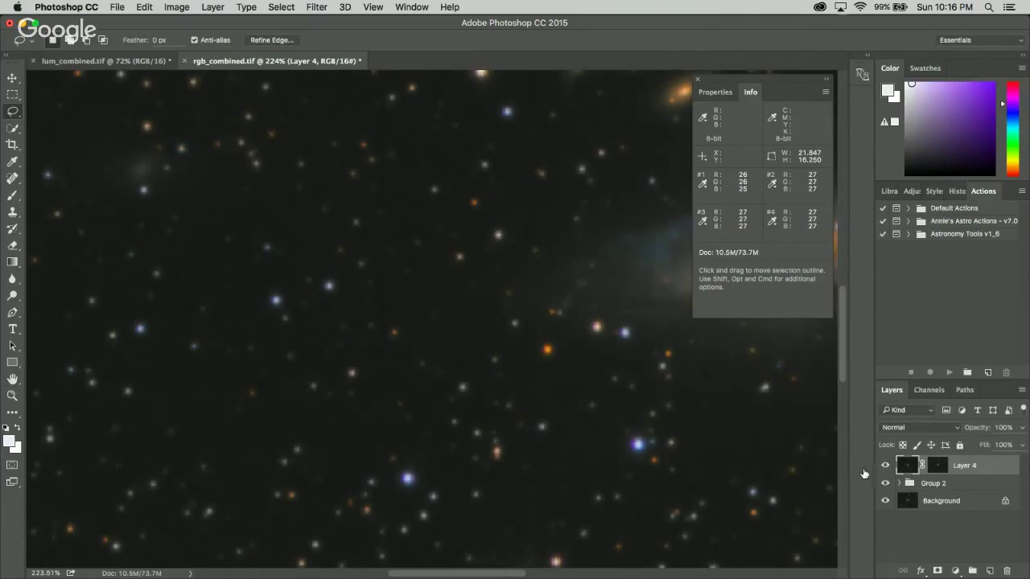
# - Group Layer 4 and Group 2 together into Group 3
pyautogui.moveTo(464, 386); pyautogui.dragTo(432, 324)
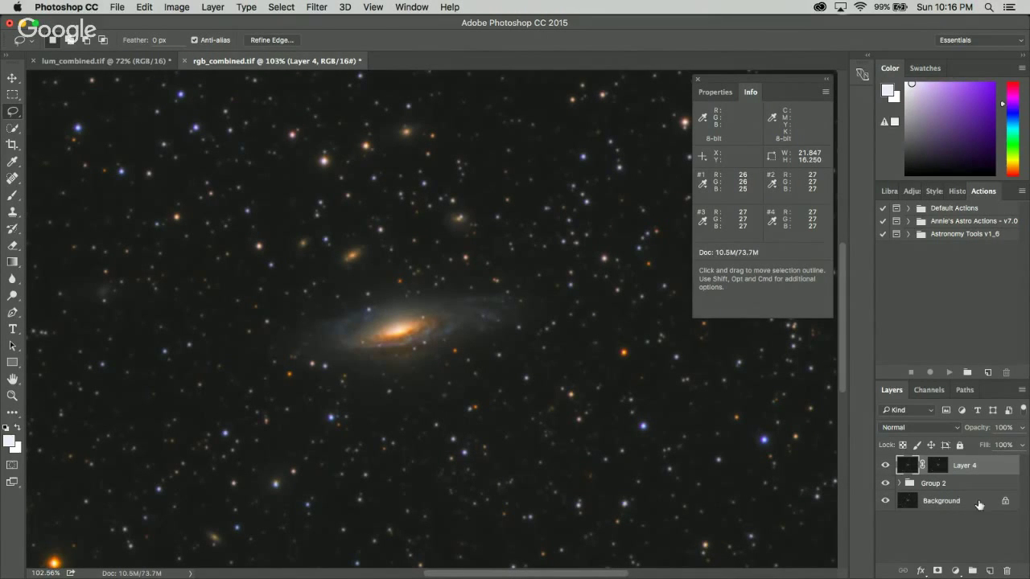
pyautogui.keyDown('shift'); pyautogui.click(958, 485); pyautogui.keyUp('shift')
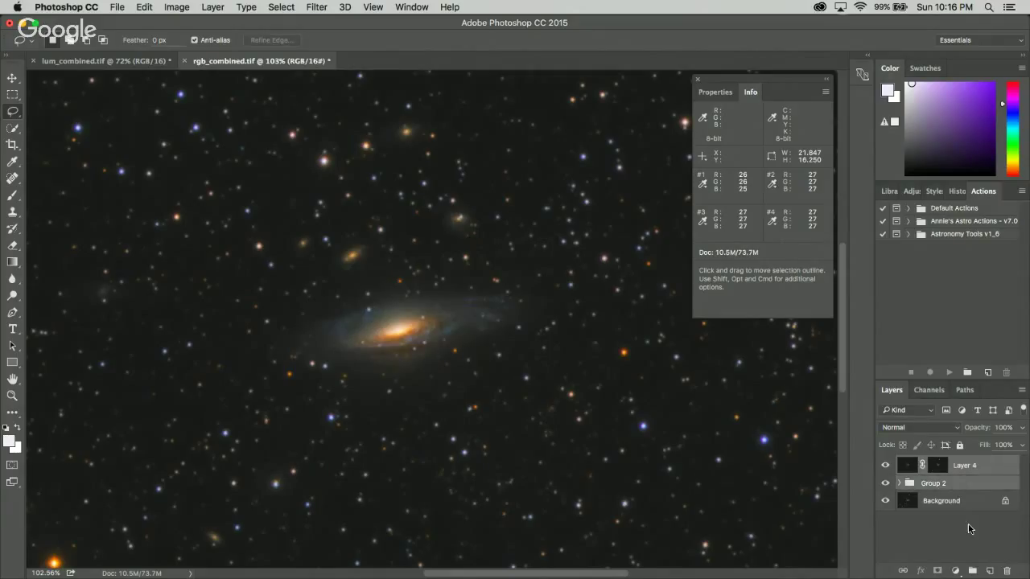
pyautogui.click(970, 571)
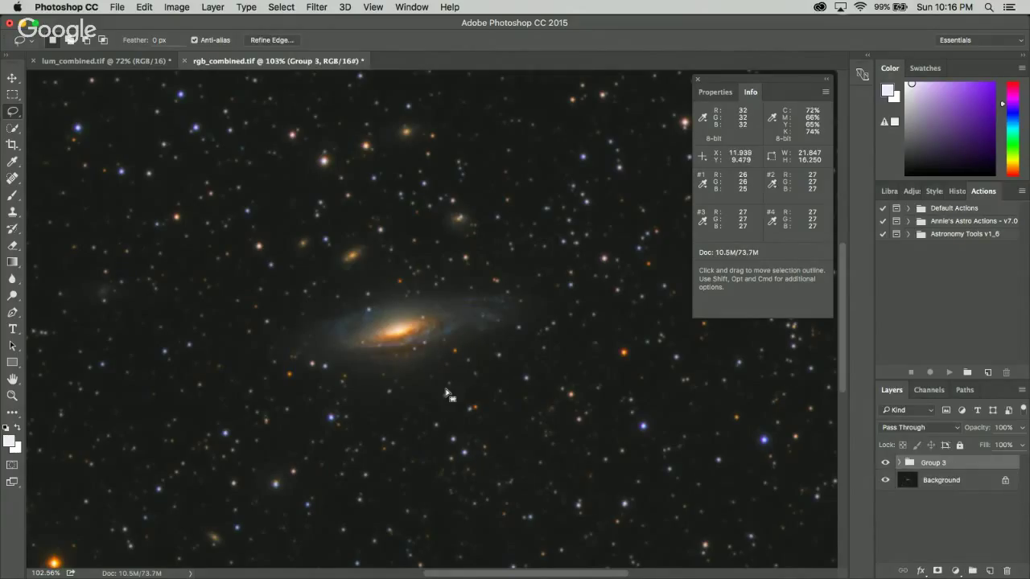
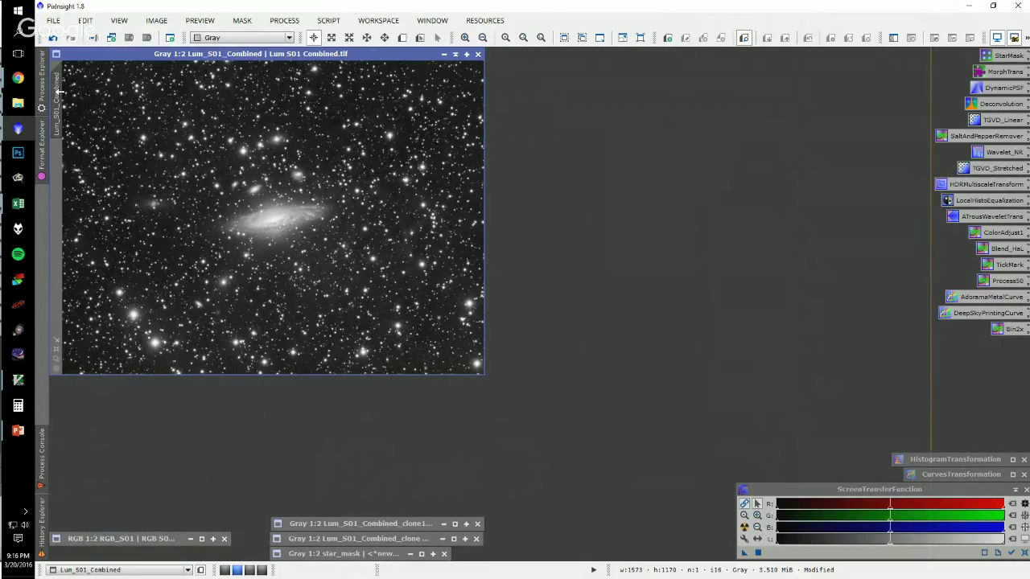
# - Clone the luminance image and load the saved TGVD_Stretched TGVDenoise settings
pyautogui.moveTo(58, 93); pyautogui.dragTo(508, 91)
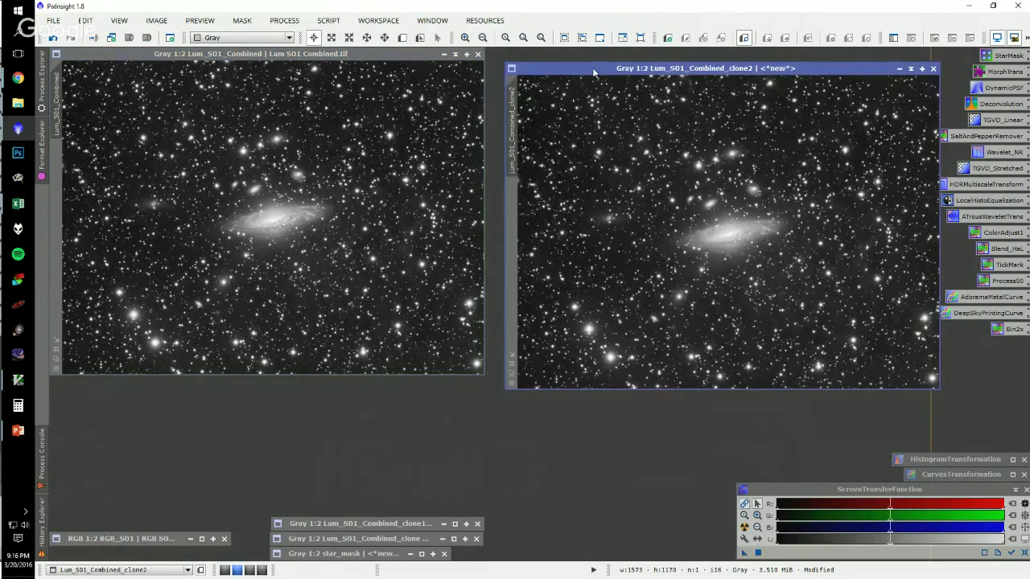
pyautogui.click(580, 56)
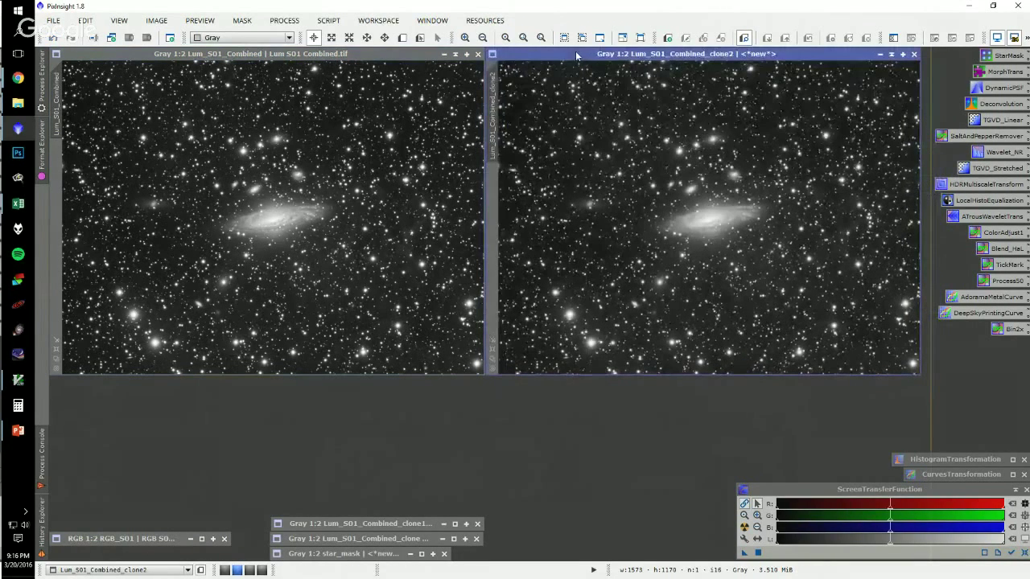
pyautogui.doubleClick(993, 168)
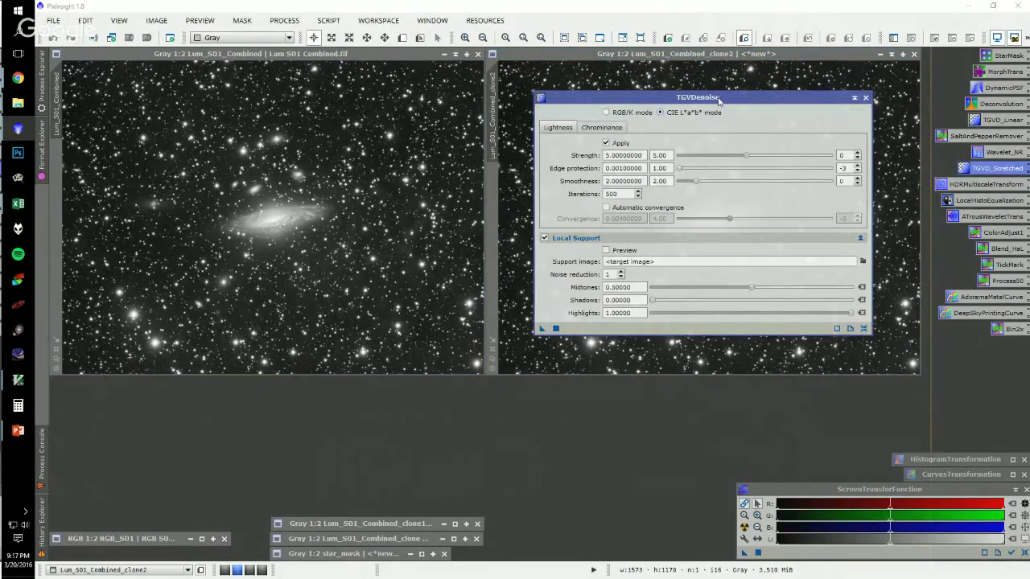
pyautogui.moveTo(715, 98); pyautogui.dragTo(326, 238)
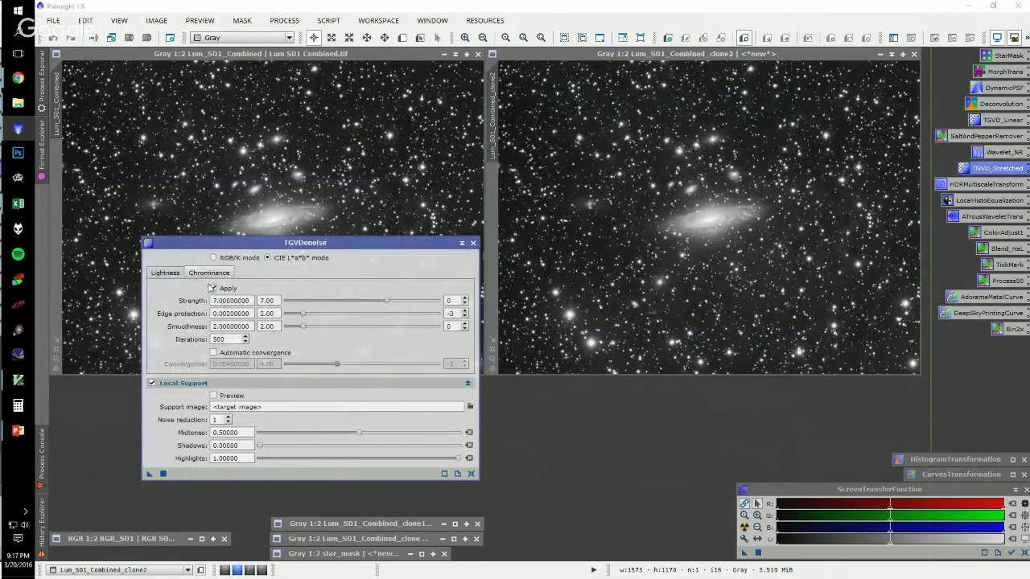
# - Set TGVDenoise lightness noise reduction to 0 and draw a preview box over the galaxy
pyautogui.click(212, 288)
pyautogui.click(165, 273)
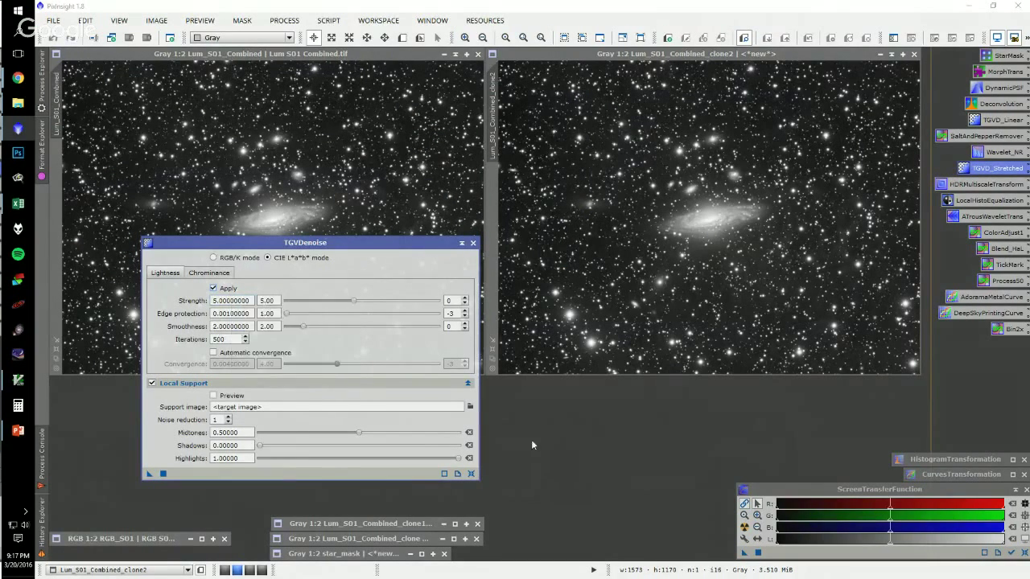
pyautogui.doubleClick(214, 419)
pyautogui.write('0')
pyautogui.moveTo(321, 245); pyautogui.dragTo(284, 209)
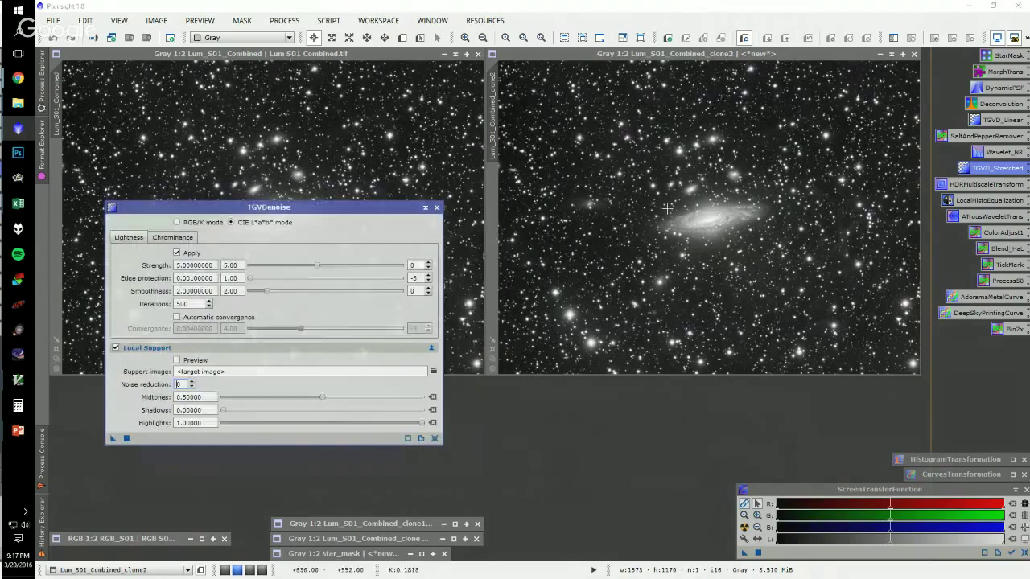
pyautogui.click(402, 38)
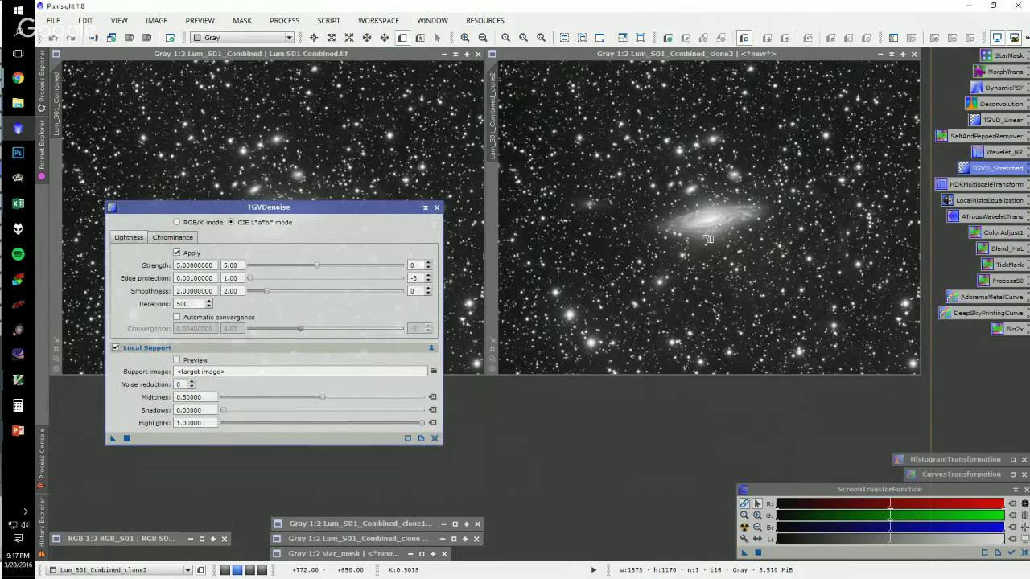
pyautogui.moveTo(701, 229); pyautogui.dragTo(749, 166)
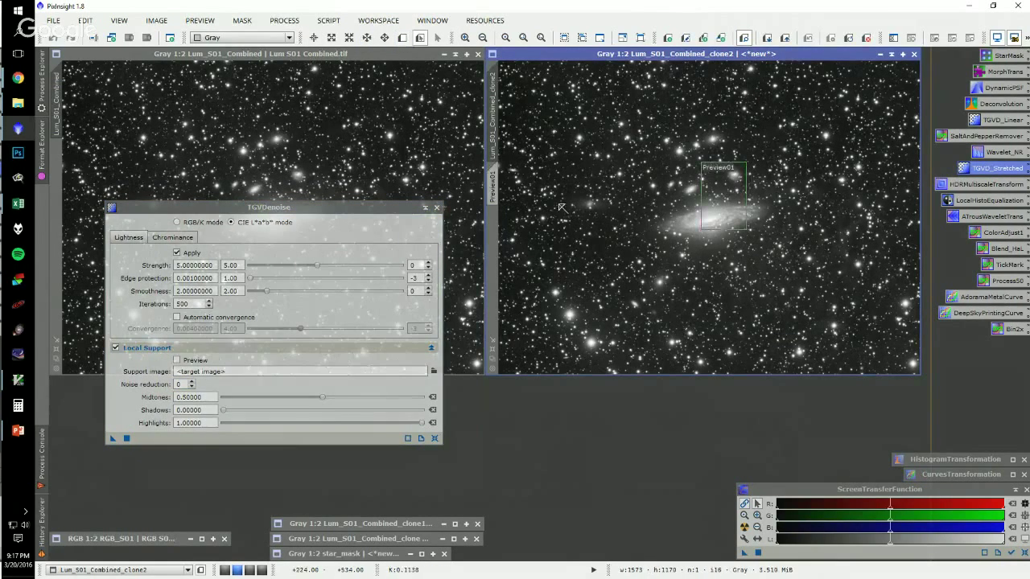
# - Create Preview01 and test TGVDenoise on it with edge protection 8×10^-4
pyautogui.click(493, 187)
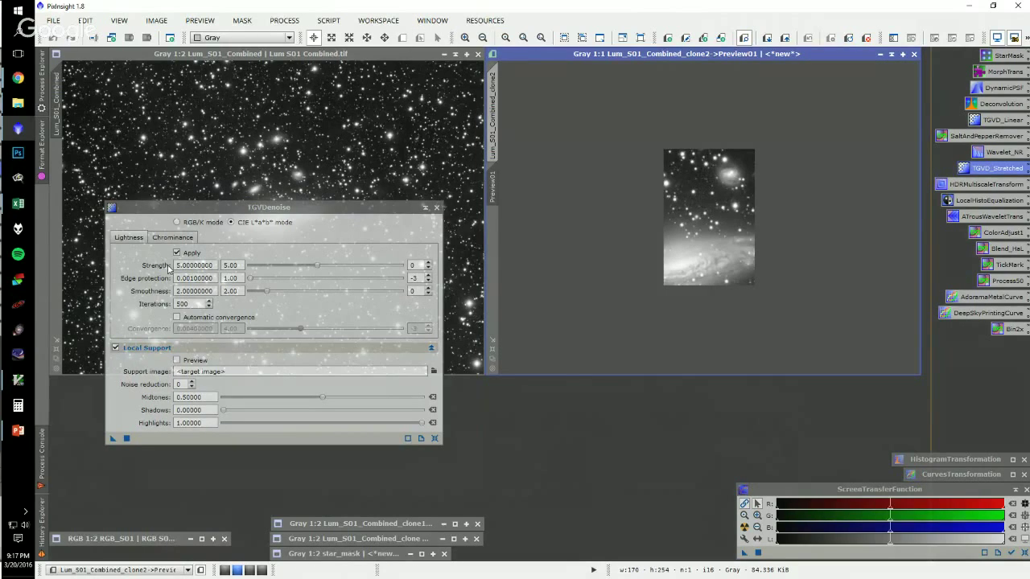
pyautogui.moveTo(254, 212); pyautogui.dragTo(273, 207)
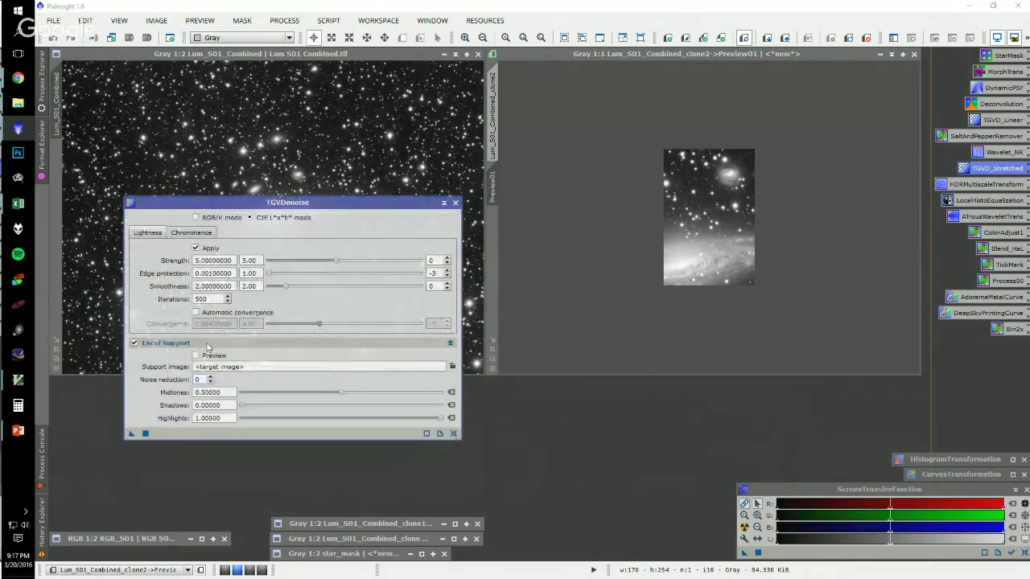
pyautogui.moveTo(134, 433); pyautogui.dragTo(700, 186)
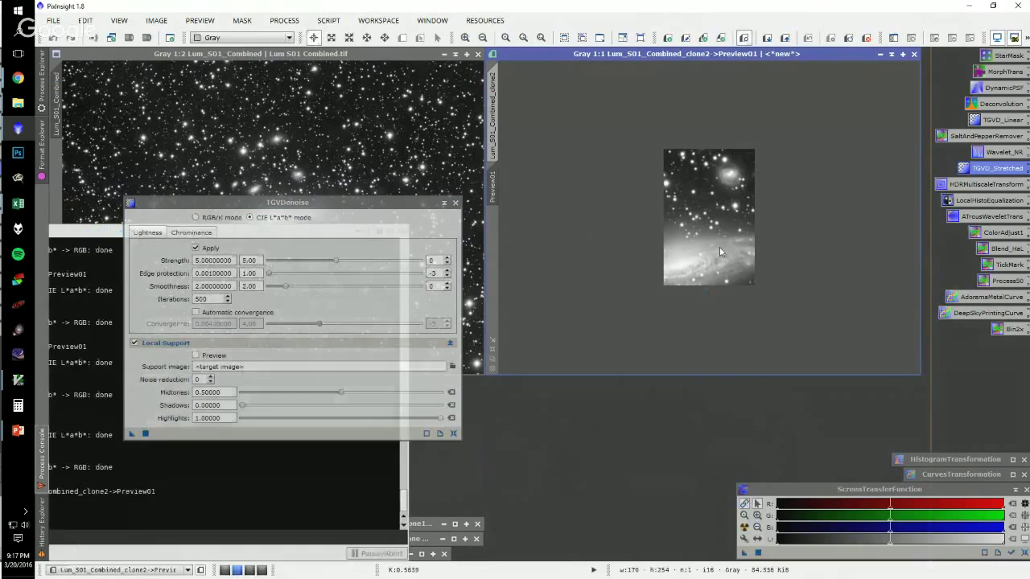
pyautogui.scroll(1, 721, 203)
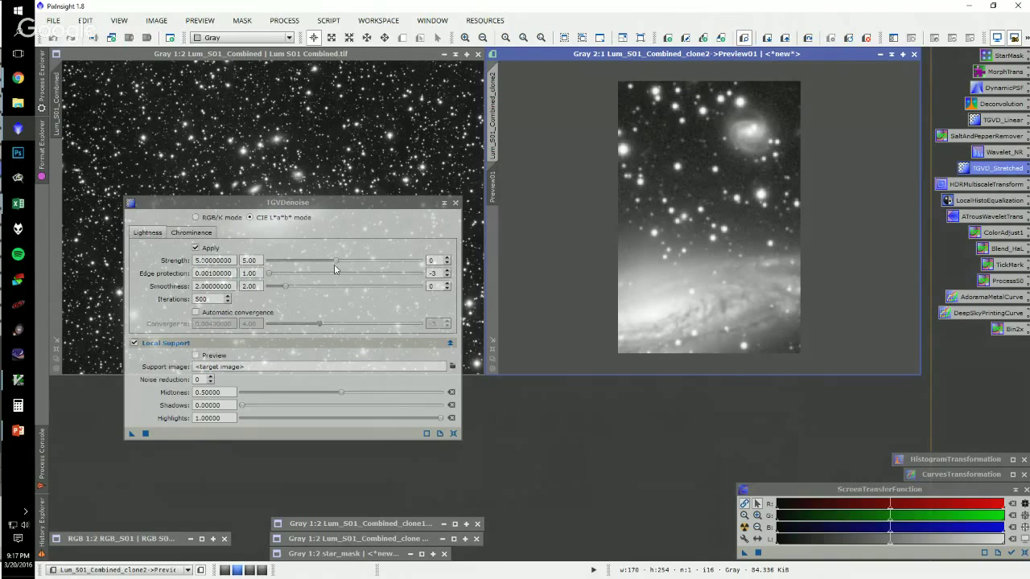
pyautogui.click(256, 273)
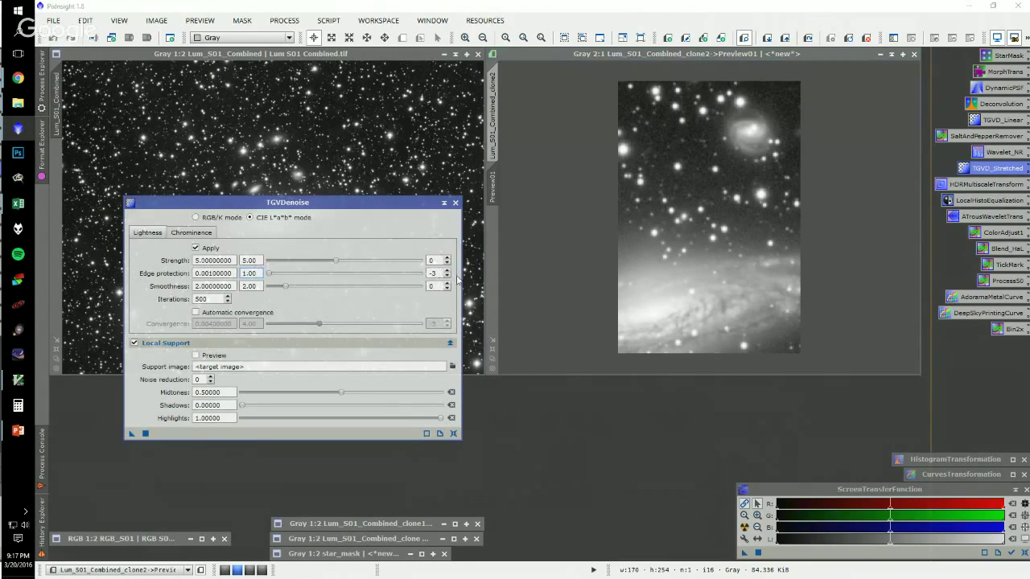
pyautogui.click(447, 276)
pyautogui.press('Tab')
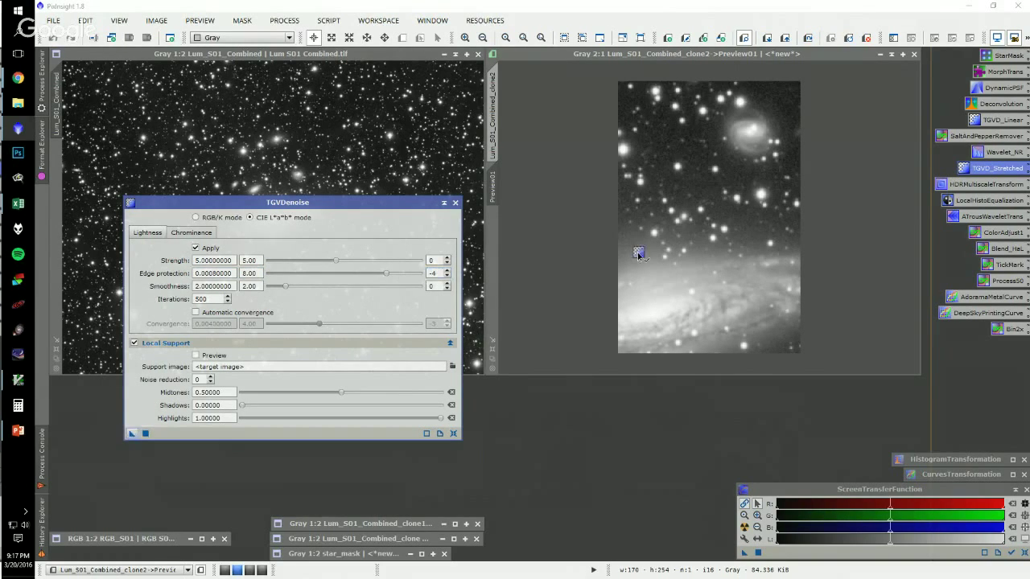
pyautogui.click(662, 229)
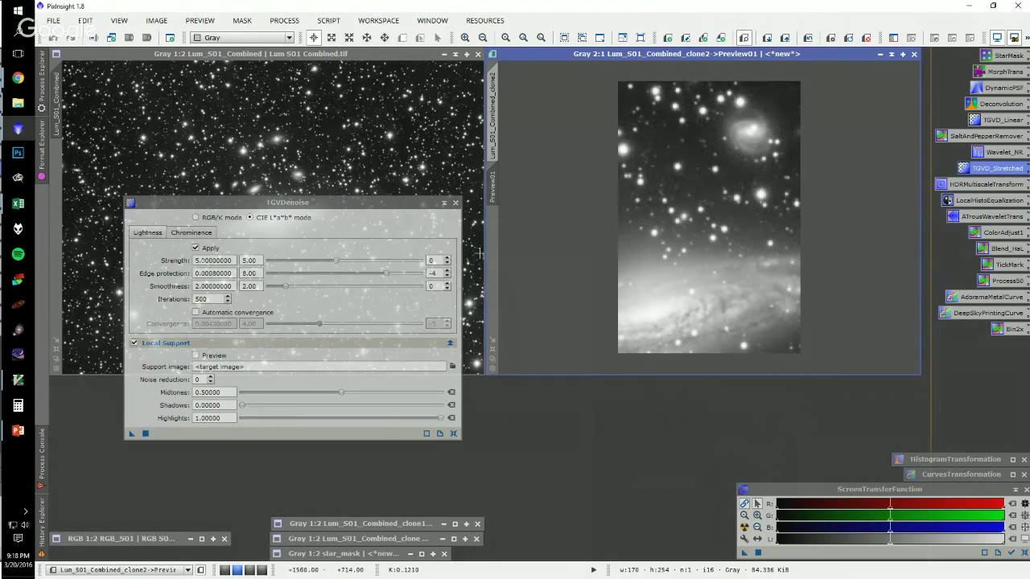
# - Retest edge protection 5 and 7 ×10^-4 on the preview, then denoise the whole clone
pyautogui.doubleClick(249, 273)
pyautogui.write('5')
pyautogui.press('Tab')
pyautogui.moveTo(132, 432); pyautogui.dragTo(625, 251)
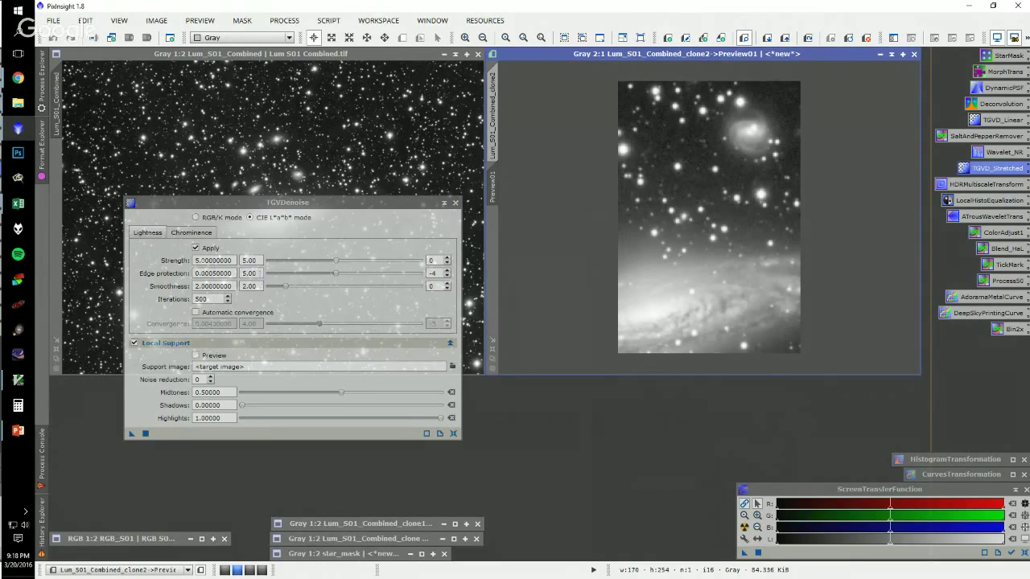
pyautogui.write('6')
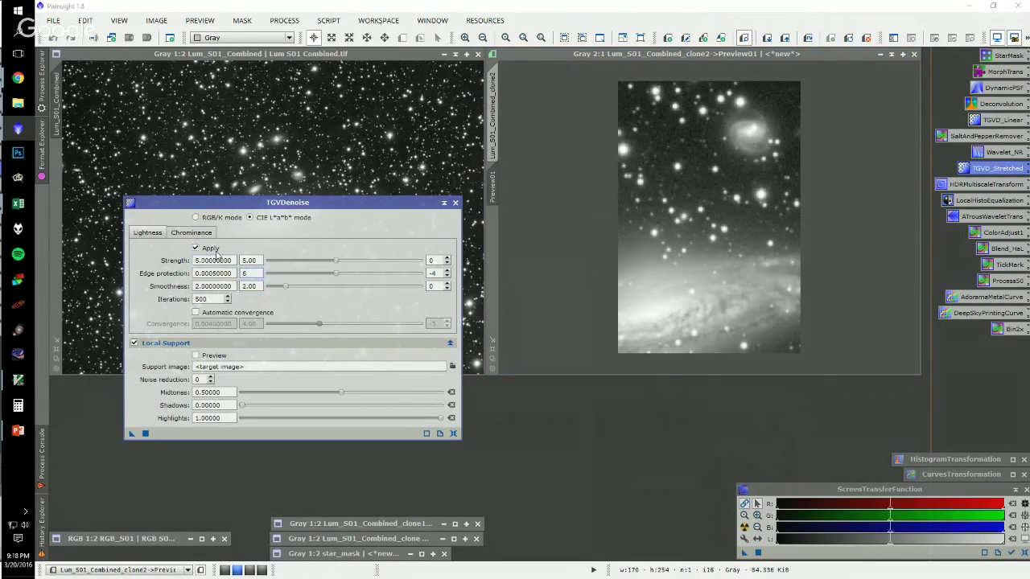
pyautogui.press('Return')
pyautogui.moveTo(131, 434); pyautogui.dragTo(721, 213)
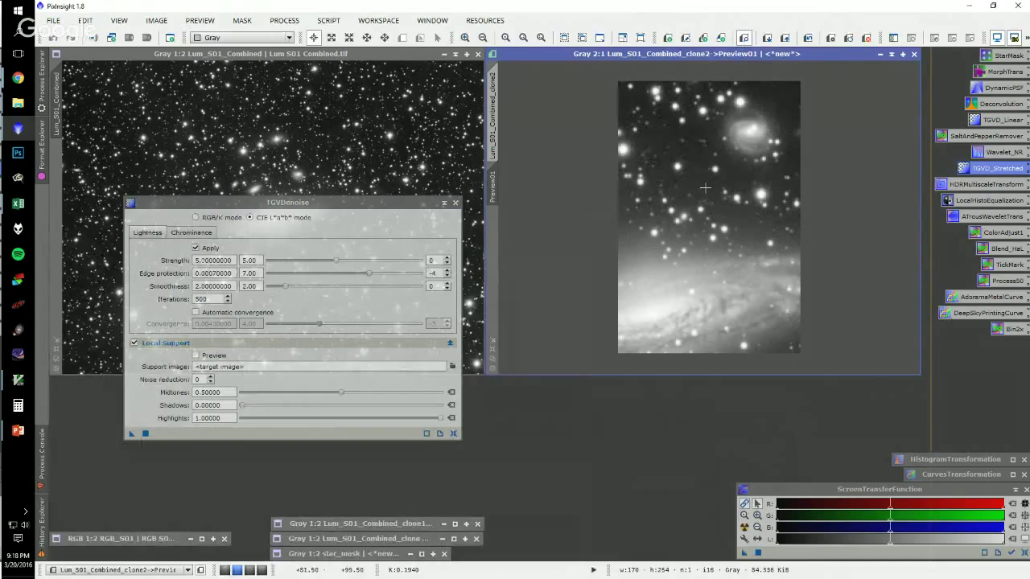
pyautogui.click(494, 97)
pyautogui.click(142, 433)
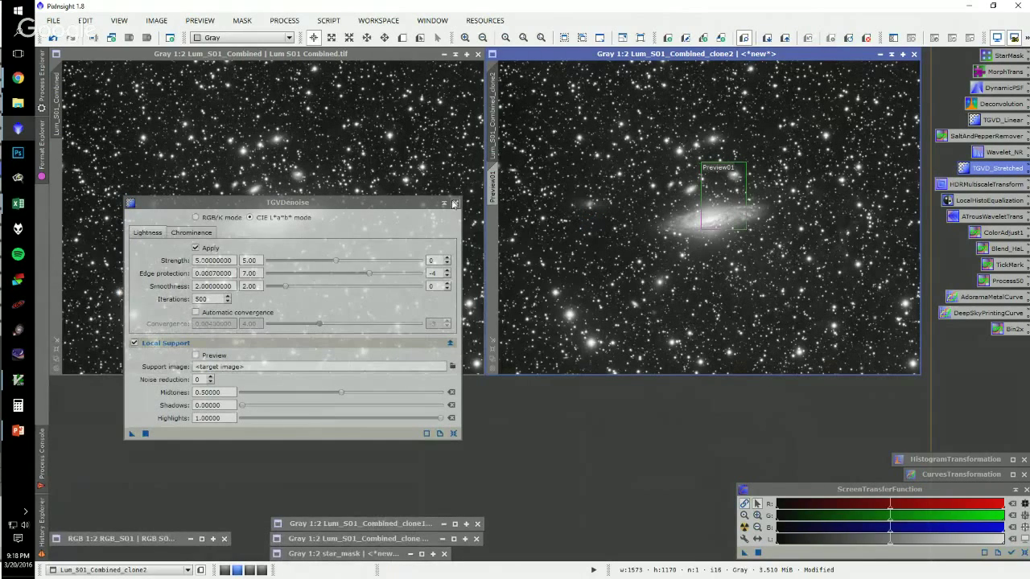
# - Brighten the clone's screen stretch to inspect remaining noise, then reset the stretch
pyautogui.moveTo(400, 206); pyautogui.dragTo(411, 218)
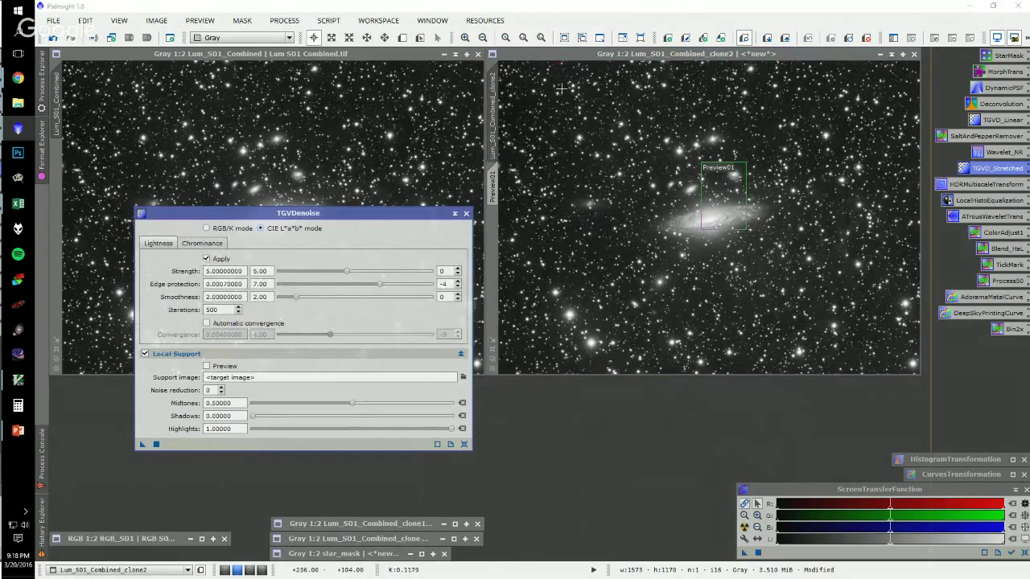
pyautogui.scroll(2, 623, 123)
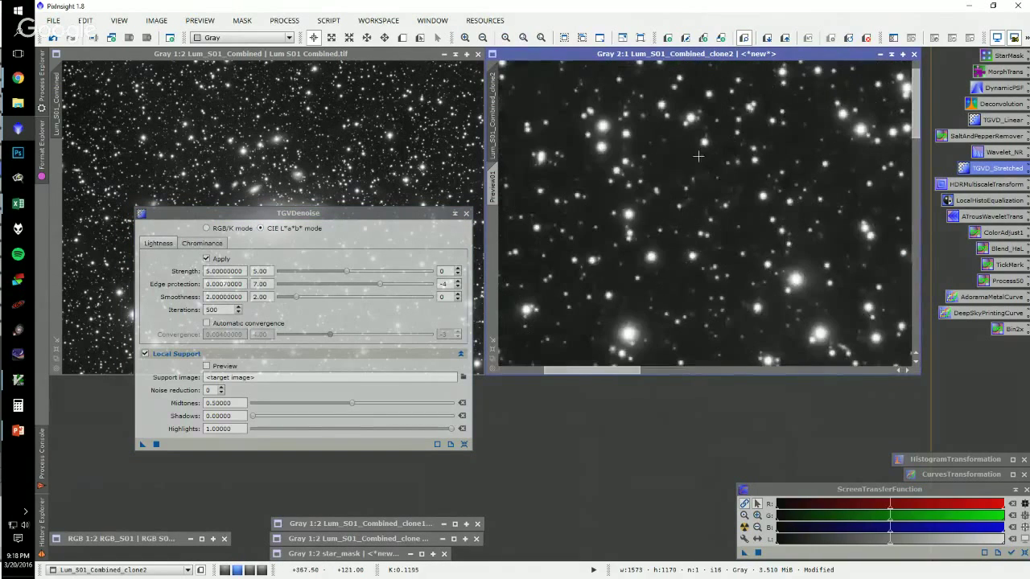
pyautogui.scroll(-2, 668, 189)
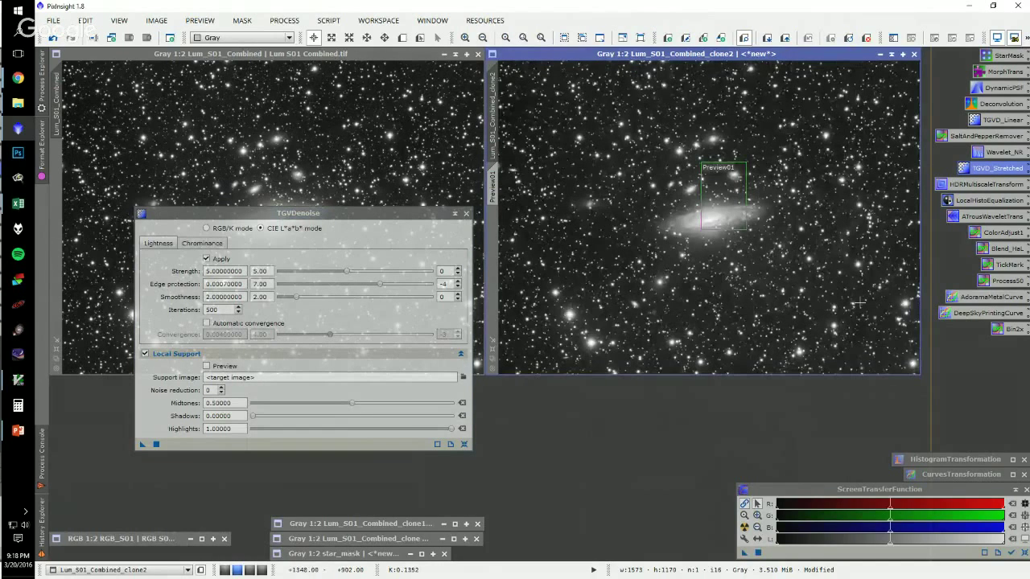
pyautogui.scroll(2, 721, 213)
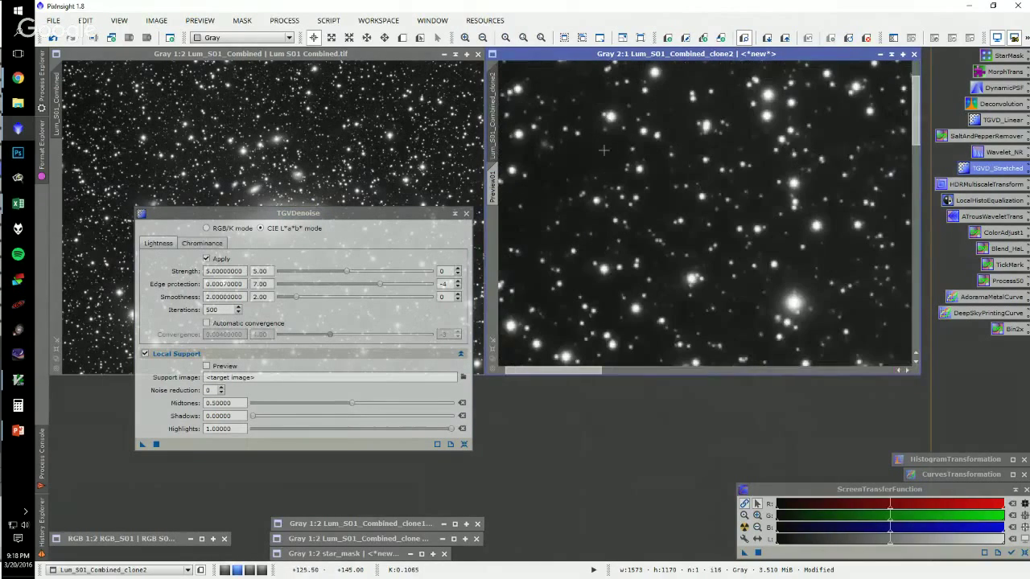
pyautogui.scroll(-2, 582, 169)
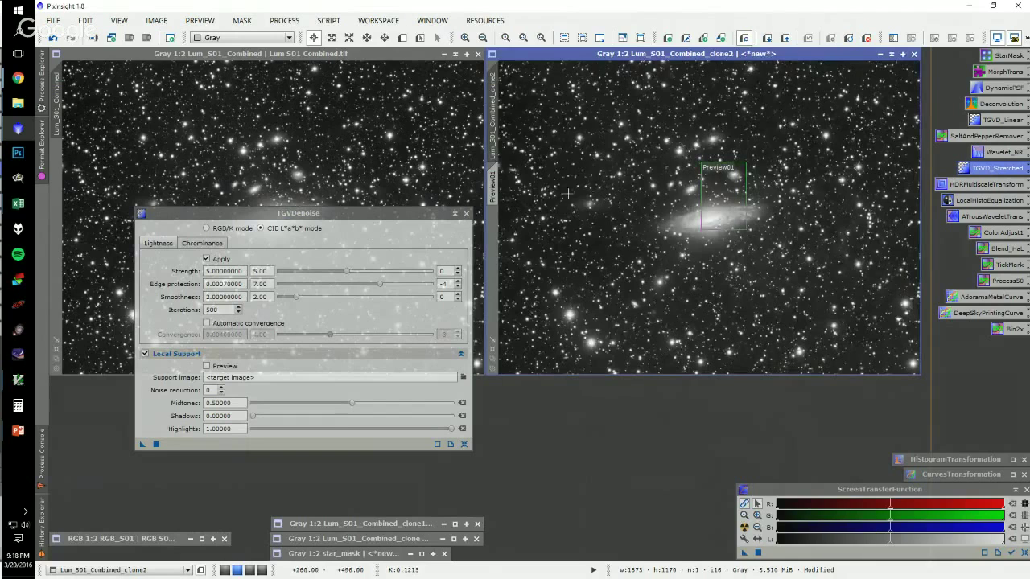
pyautogui.moveTo(890, 505); pyautogui.dragTo(822, 513)
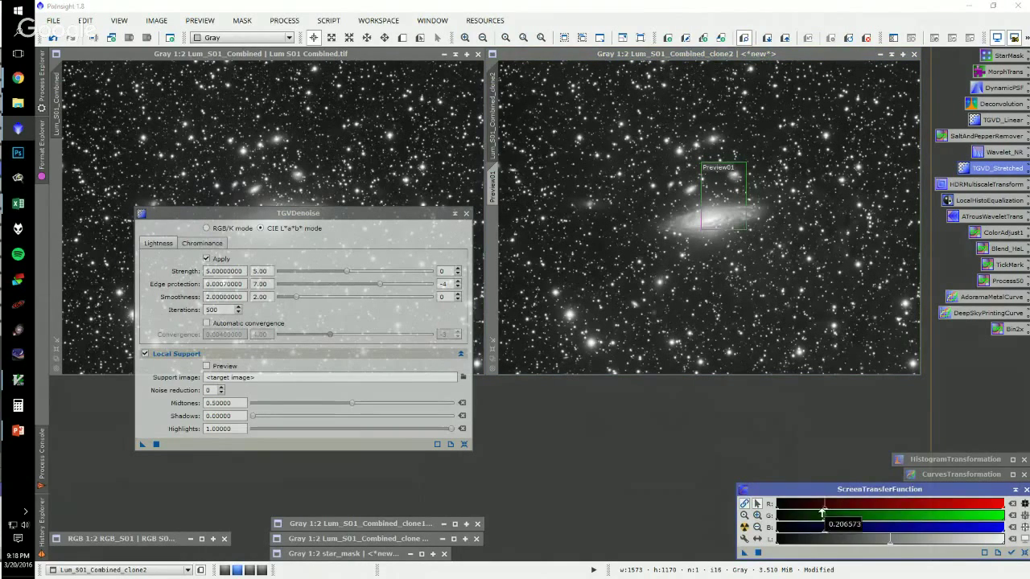
pyautogui.click(1011, 553)
pyautogui.click(760, 250)
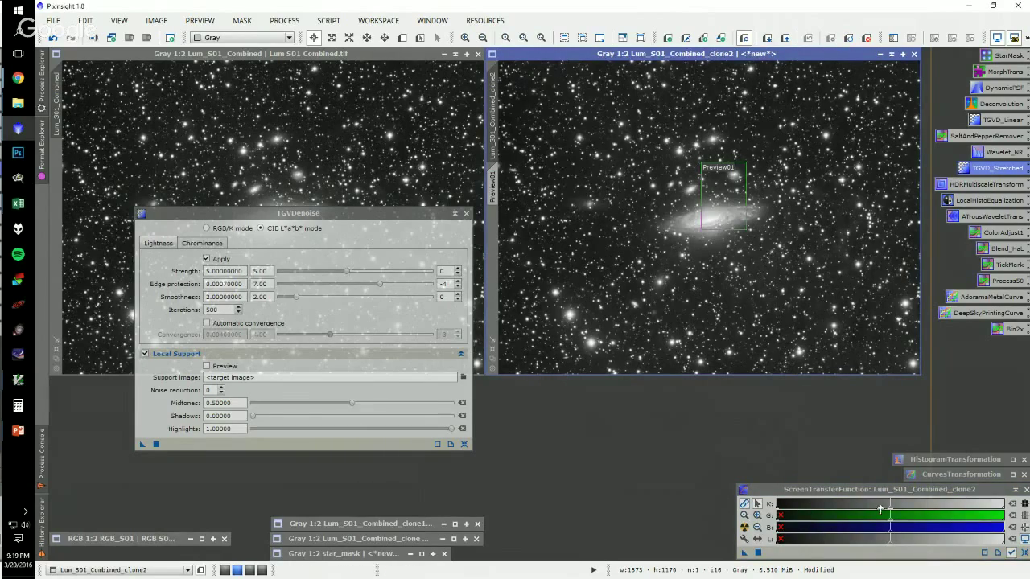
pyautogui.moveTo(890, 505); pyautogui.dragTo(802, 505)
pyautogui.scroll(1, 601, 125)
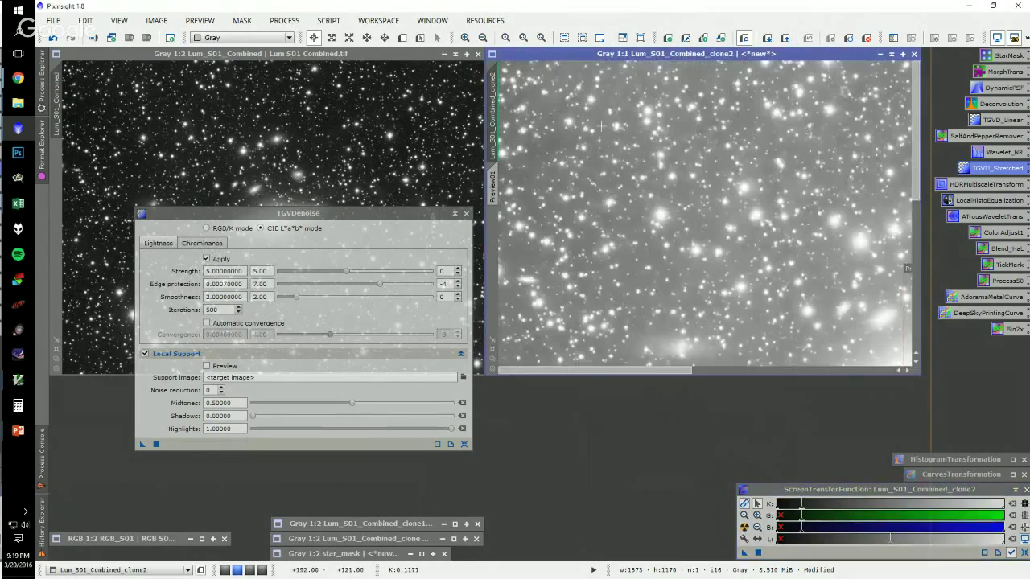
pyautogui.scroll(-1, 601, 125)
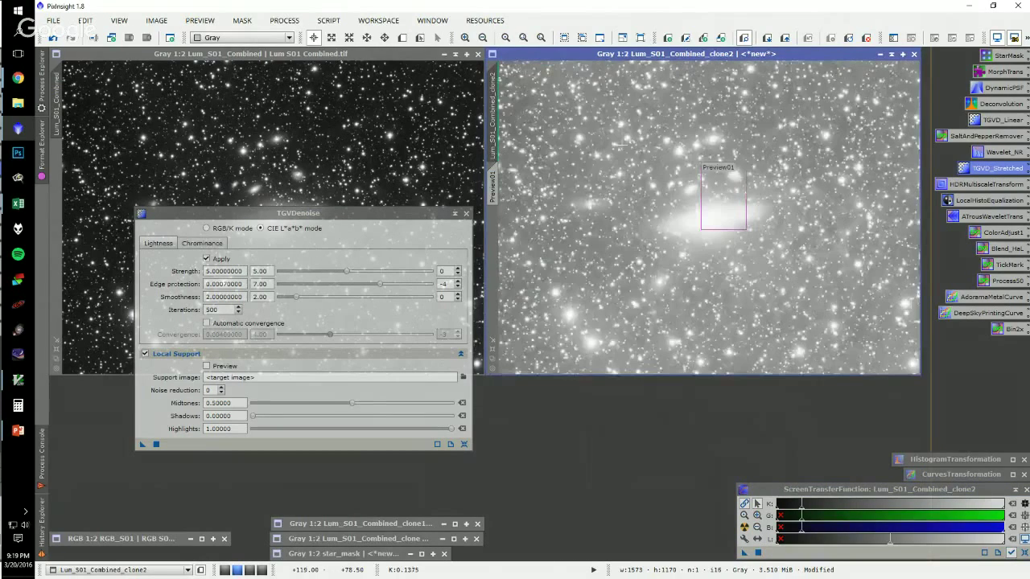
pyautogui.click(1019, 540)
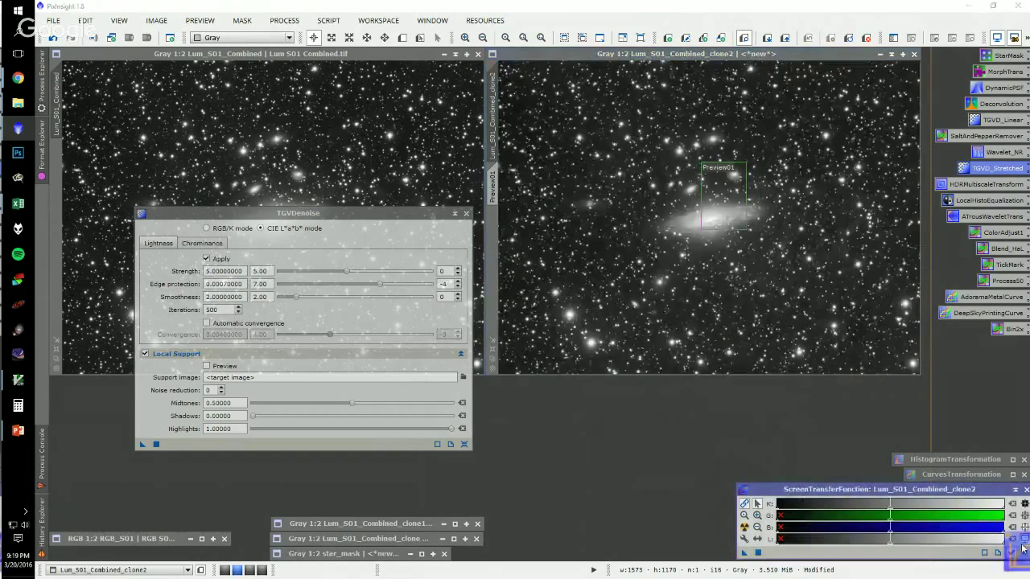
# - Close TGVDenoise, zoom into the galaxy up to 3:1, then back to 1:2
pyautogui.click(466, 213)
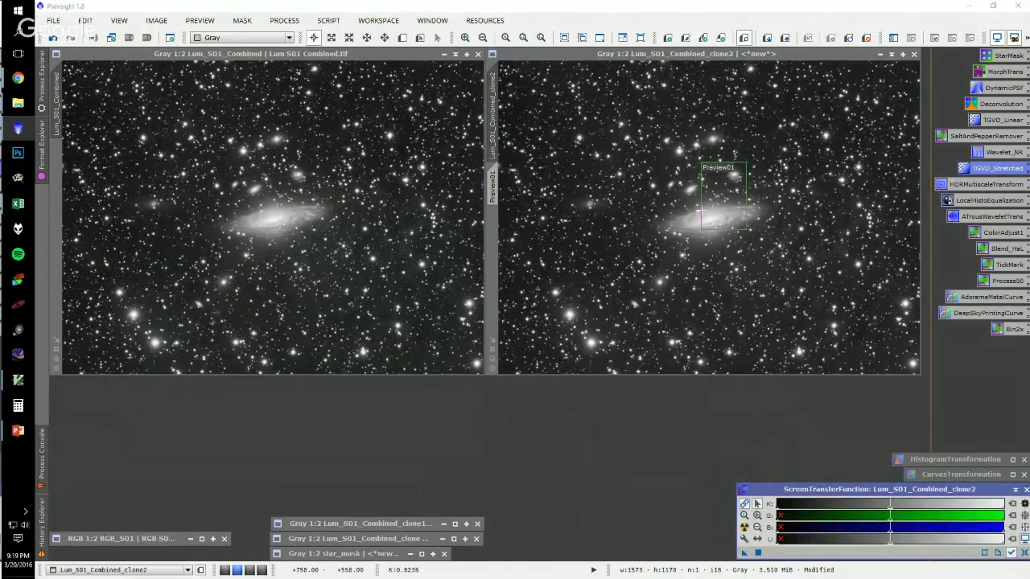
pyautogui.scroll(1, 653, 169)
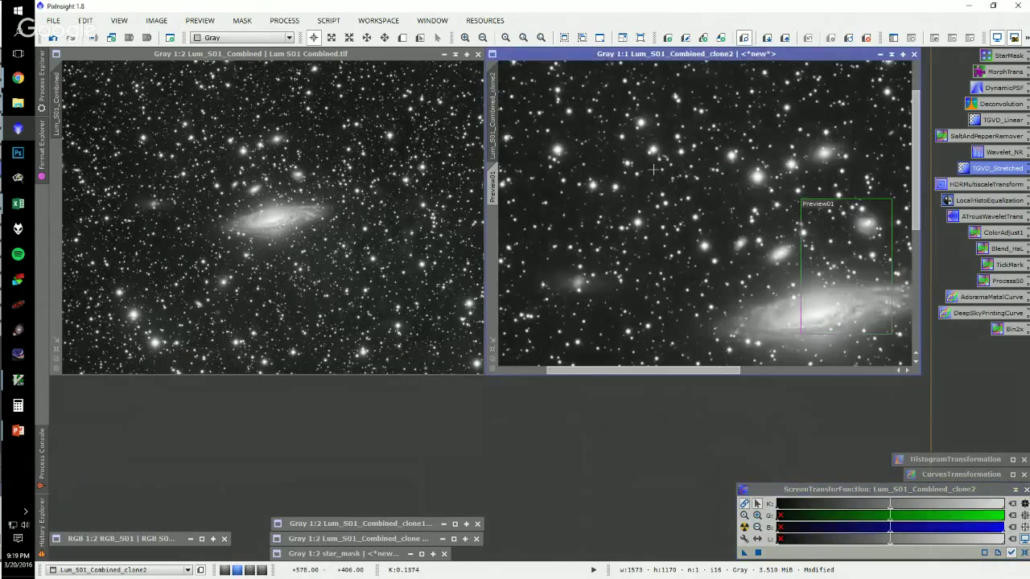
pyautogui.scroll(1, 815, 296)
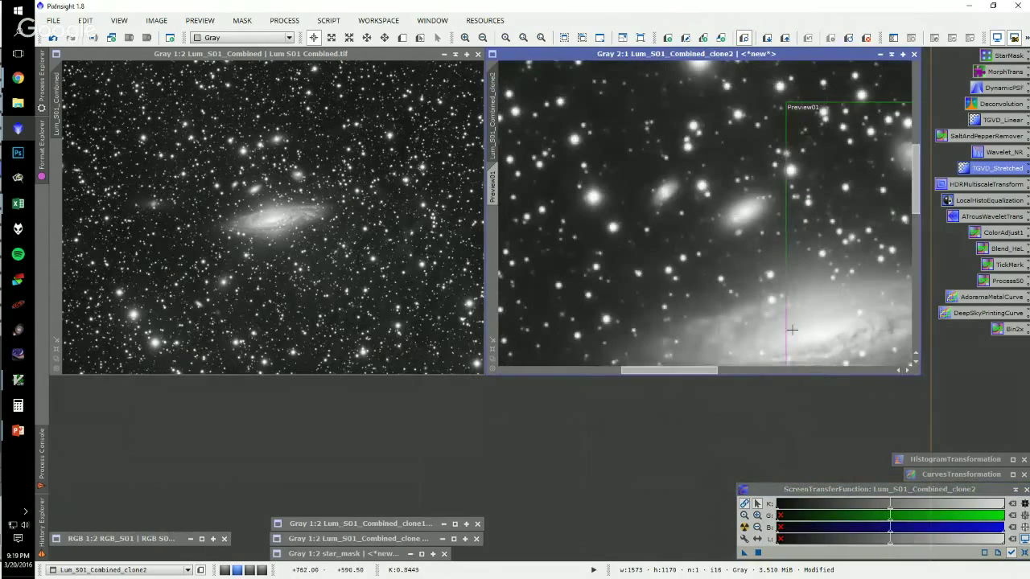
pyautogui.scroll(1, 689, 327)
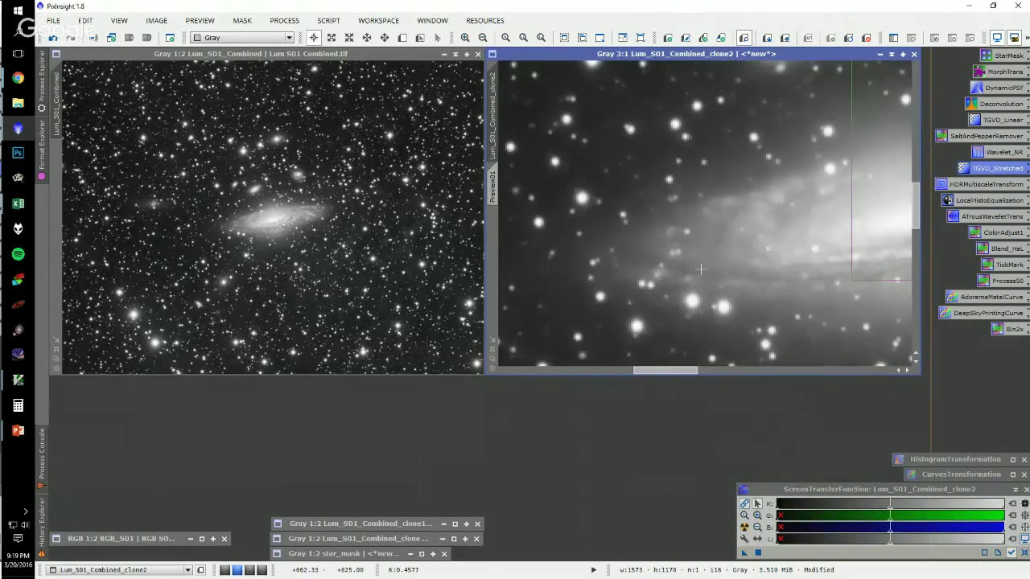
pyautogui.scroll(-3, 659, 193)
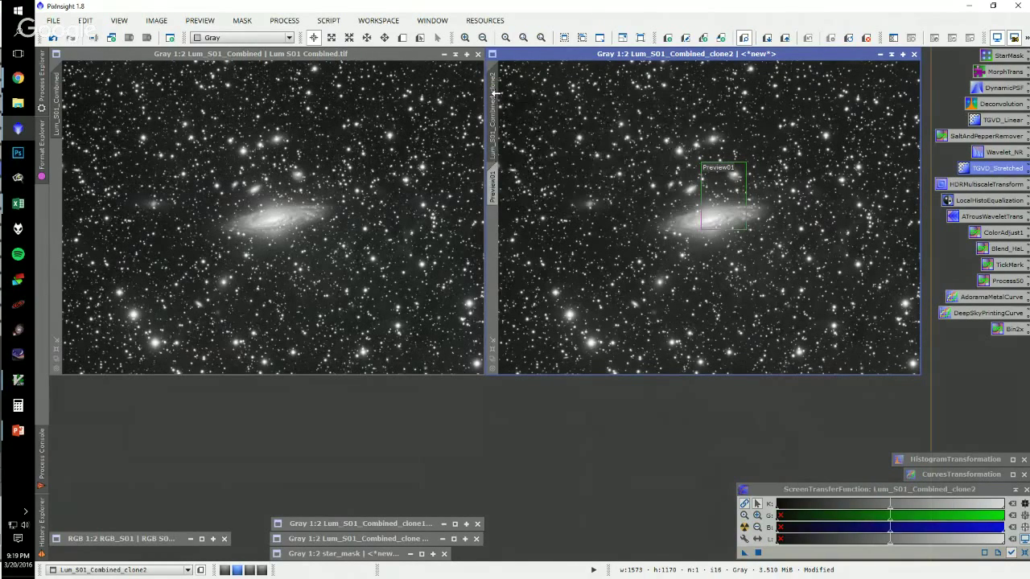
# - Apply clone2 as an inverted, hidden mask on the original luminance image
pyautogui.moveTo(494, 94); pyautogui.dragTo(57, 180)
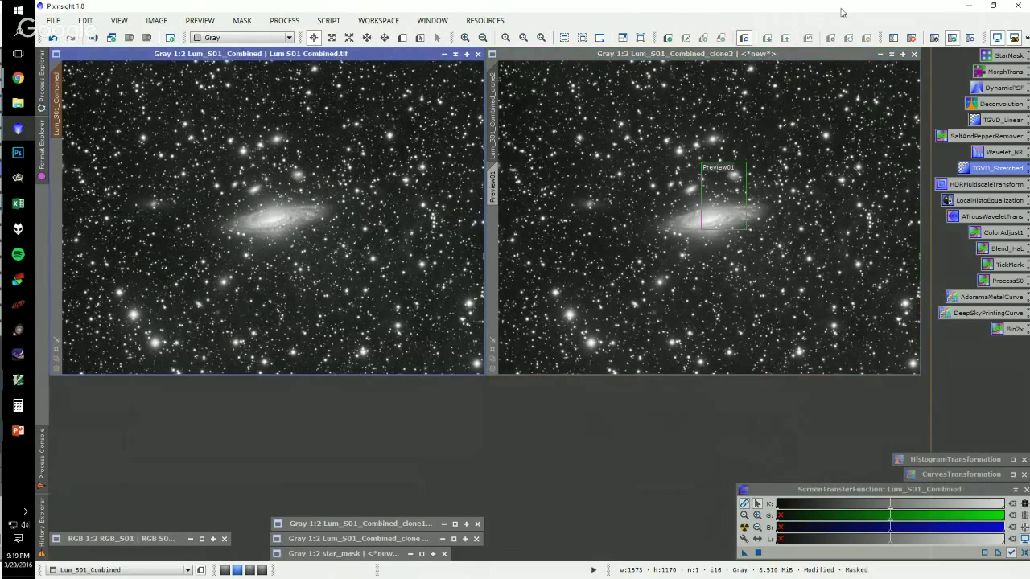
pyautogui.click(950, 38)
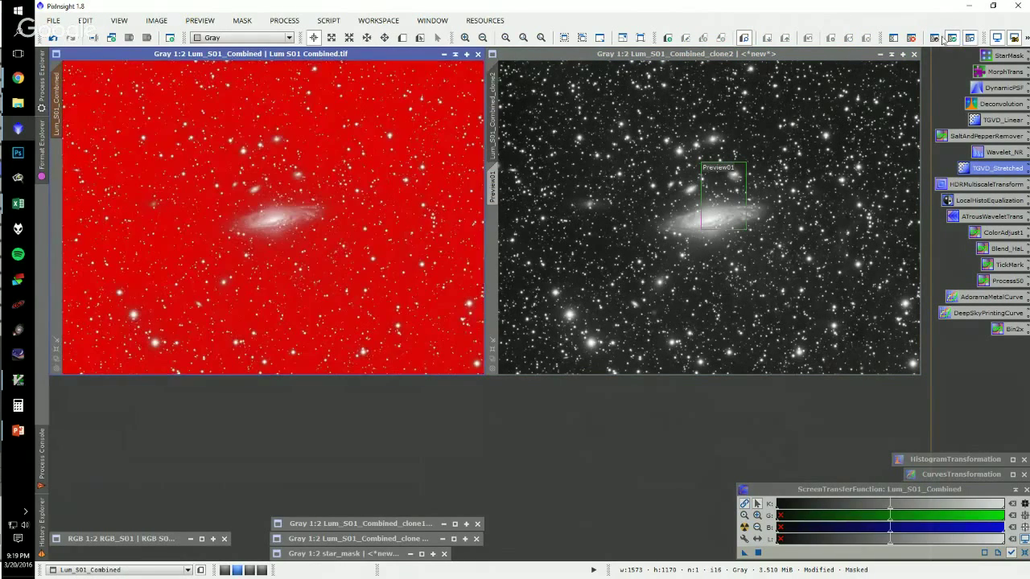
pyautogui.click(934, 38)
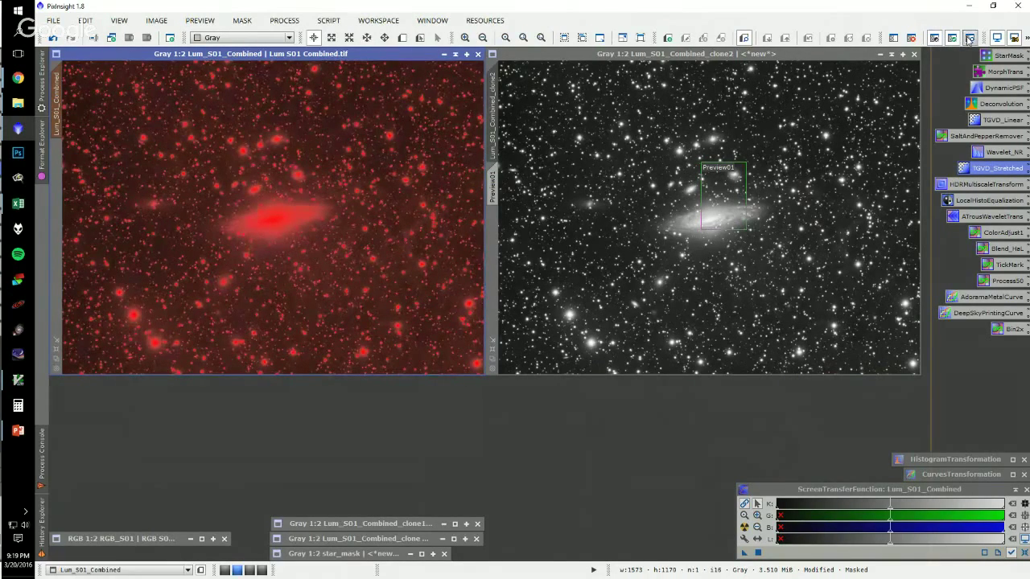
pyautogui.click(969, 39)
# - Launch PixelMath from the Process Explorer
pyautogui.click(42, 74)
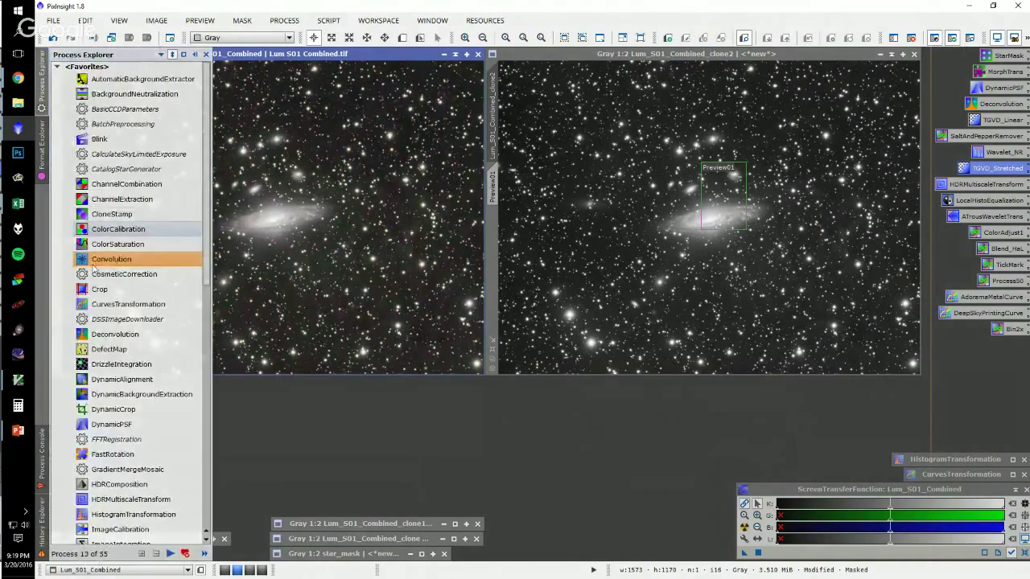
pyautogui.scroll(-4, 144, 438)
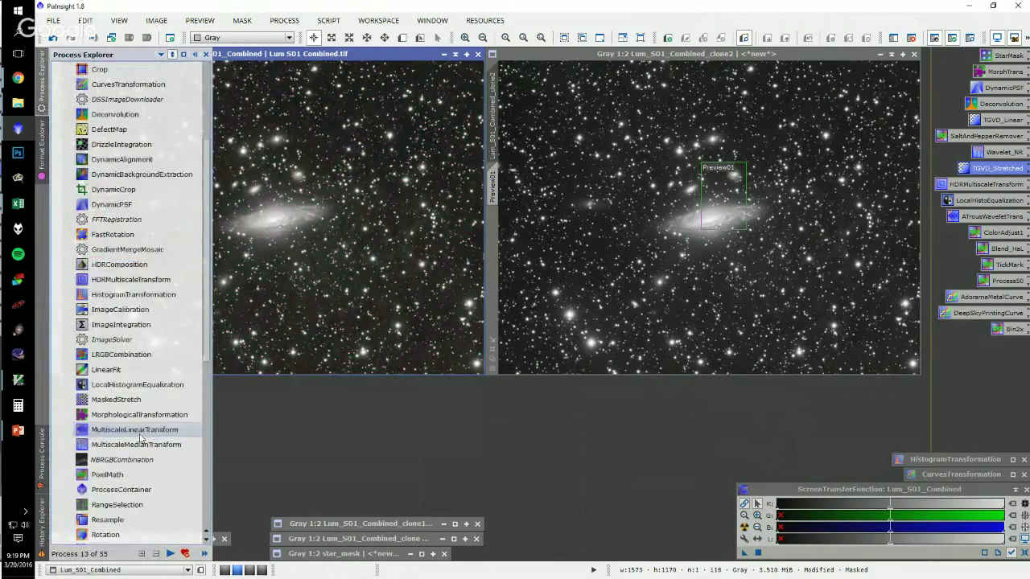
pyautogui.doubleClick(107, 474)
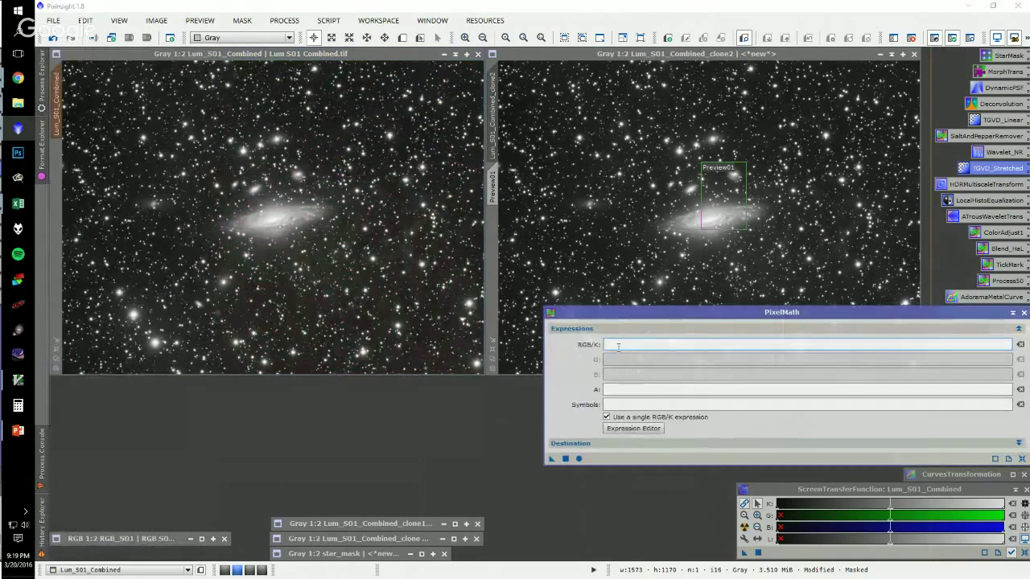
# - Enter a first blend expression in PixelMath and rename clone2 to NR
pyautogui.write('a*ST + ~a*NR')
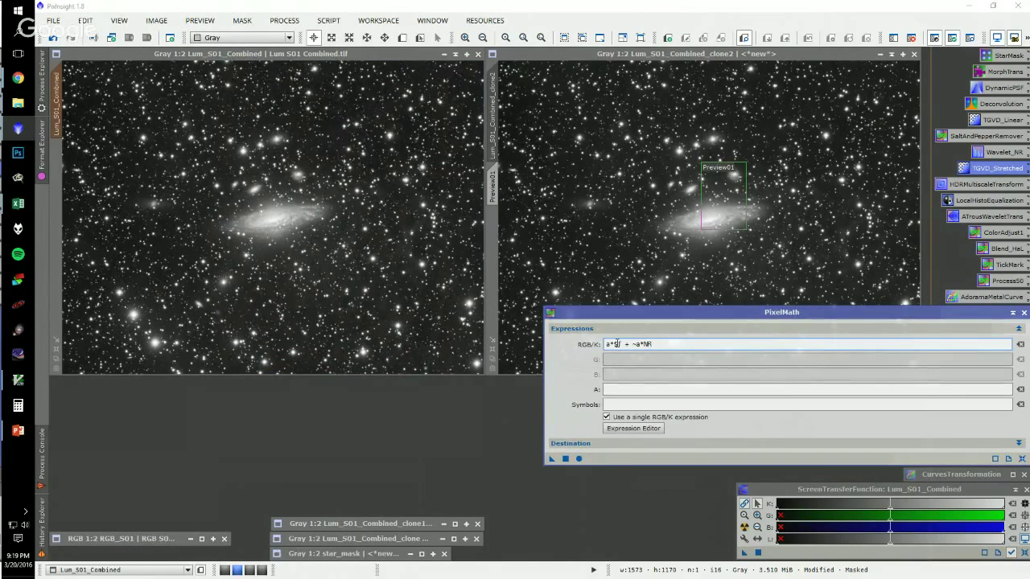
pyautogui.doubleClick(488, 124)
pyautogui.write('NR')
pyautogui.press('Return')
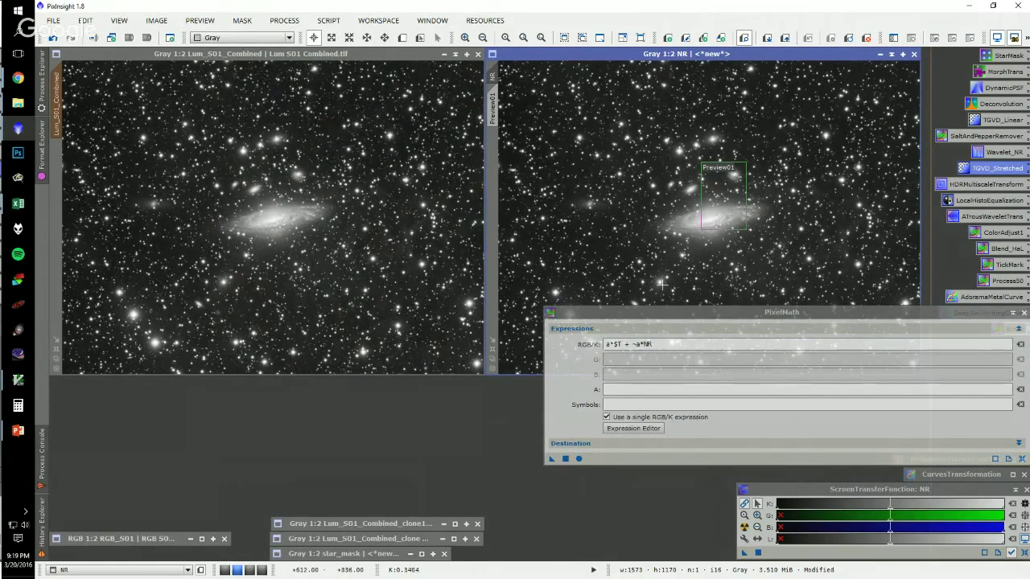
# - Refine the expression to a*$T + ~a*NR and begin the symbol definition a=
pyautogui.doubleClick(648, 344)
pyautogui.click(448, 245)
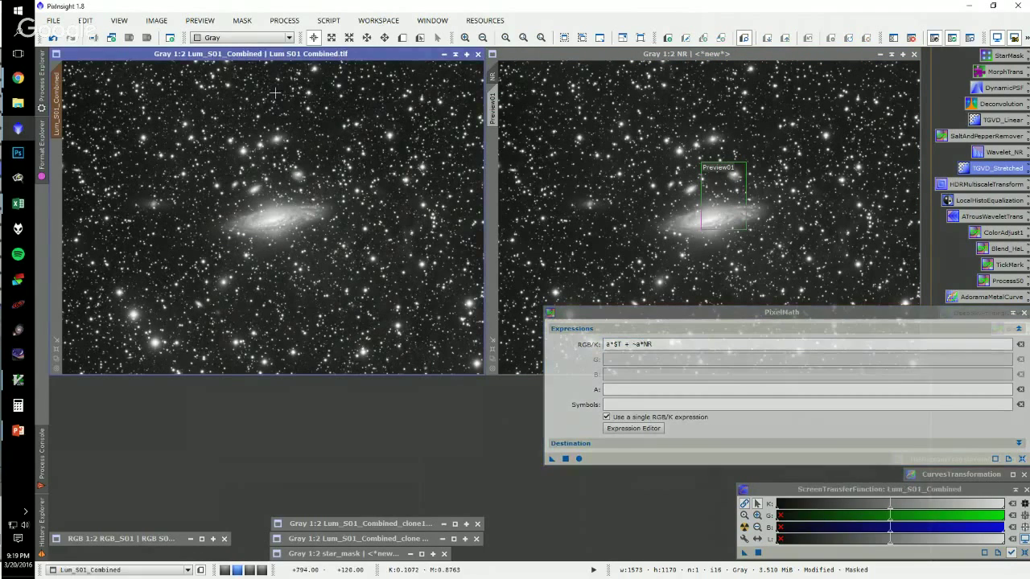
pyautogui.doubleClick(616, 344)
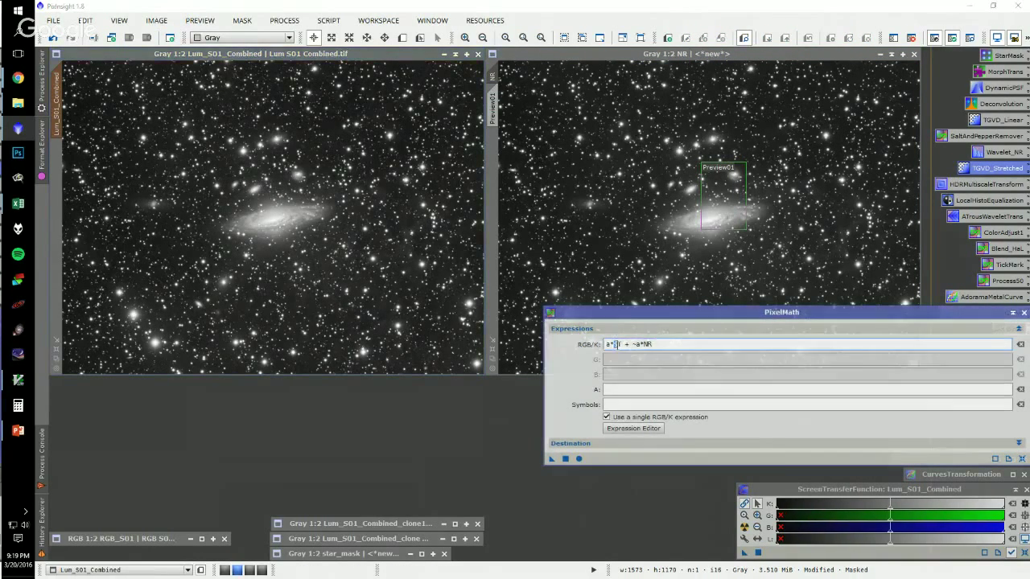
pyautogui.click(623, 402)
pyautogui.doubleClick(607, 345)
pyautogui.click(614, 406)
pyautogui.write('a')
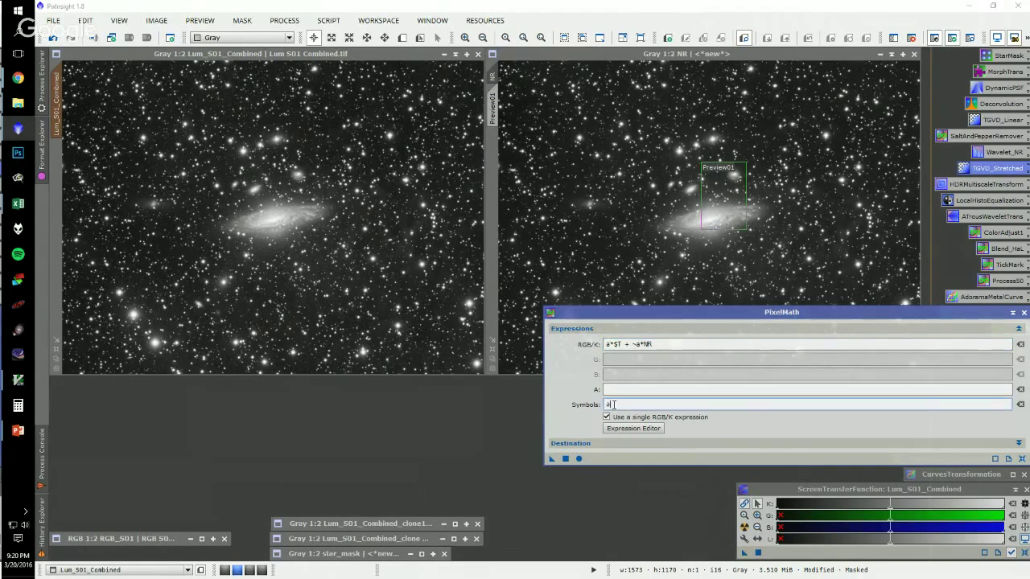
pyautogui.write('=0.5')
pyautogui.click(631, 344)
pyautogui.moveTo(632, 344); pyautogui.dragTo(639, 346)
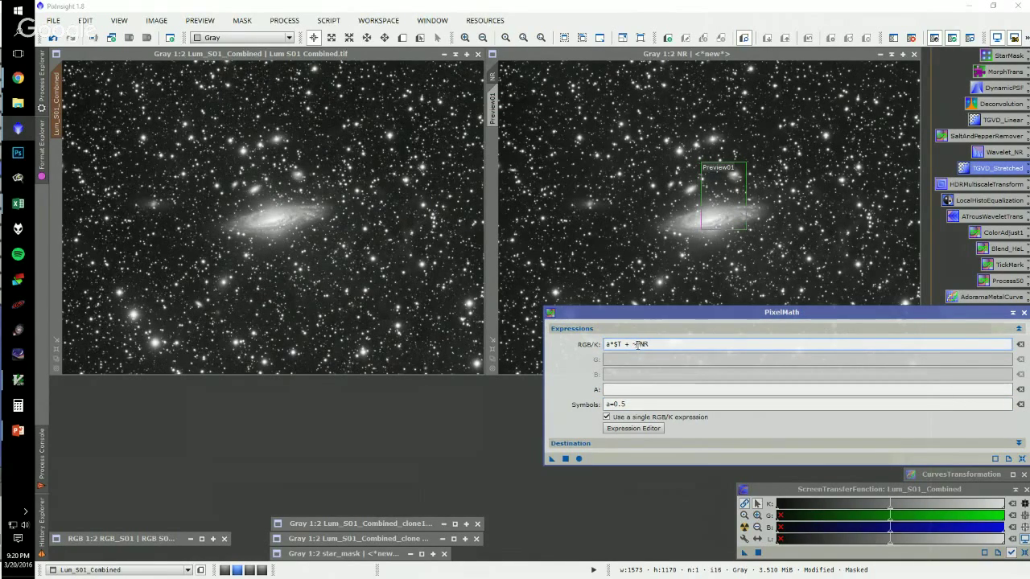
pyautogui.write('1')
pyautogui.write('1-a)')
pyautogui.hotkey('shift', 'Left')
pyautogui.write('~a')
# - Set symbol a=0.5 and apply the blend to the original luminance image
pyautogui.doubleClick(613, 404)
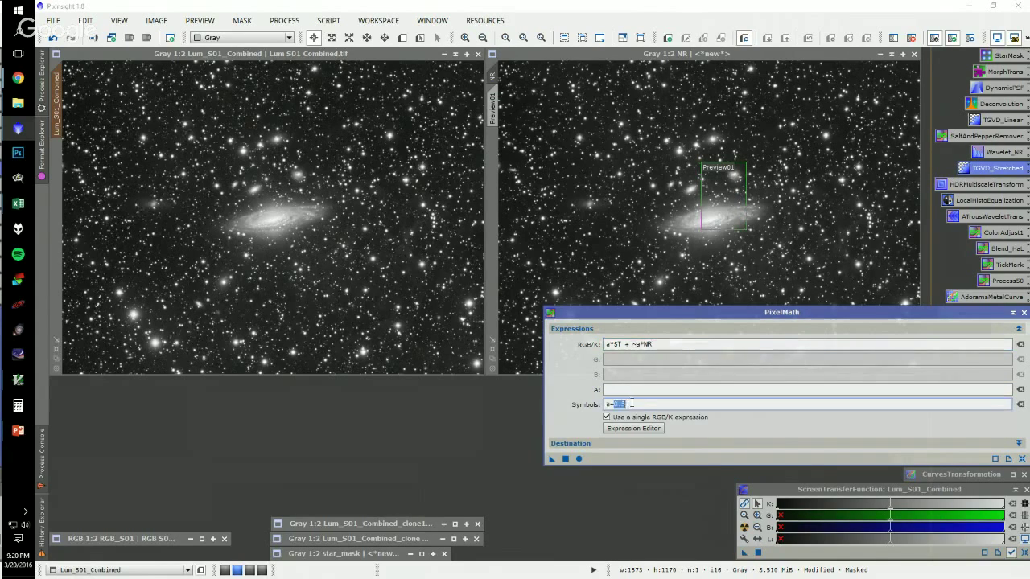
pyautogui.write('1')
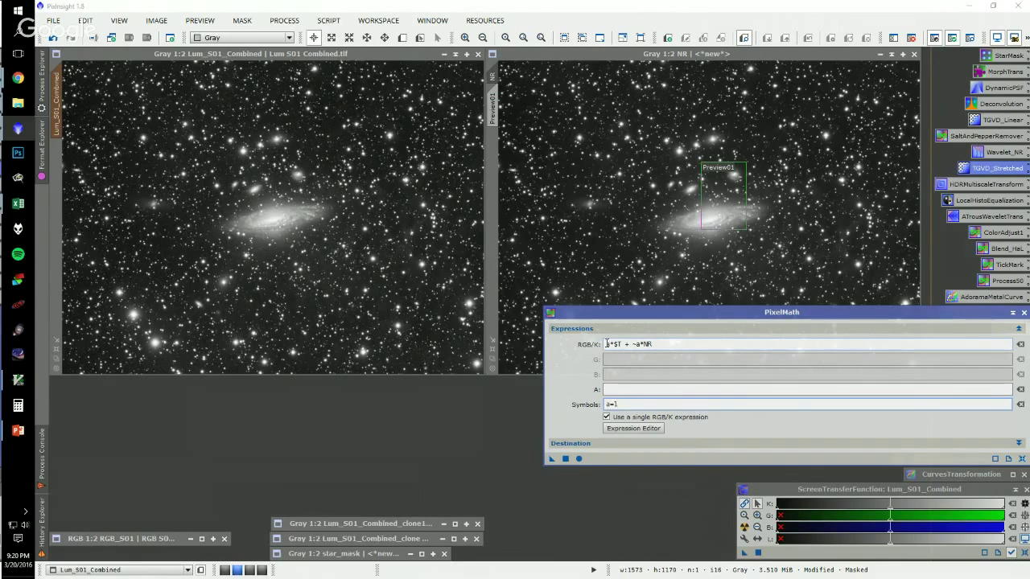
pyautogui.click(607, 344)
pyautogui.moveTo(618, 344); pyautogui.dragTo(639, 343)
pyautogui.click(616, 403)
pyautogui.moveTo(611, 403); pyautogui.dragTo(620, 403)
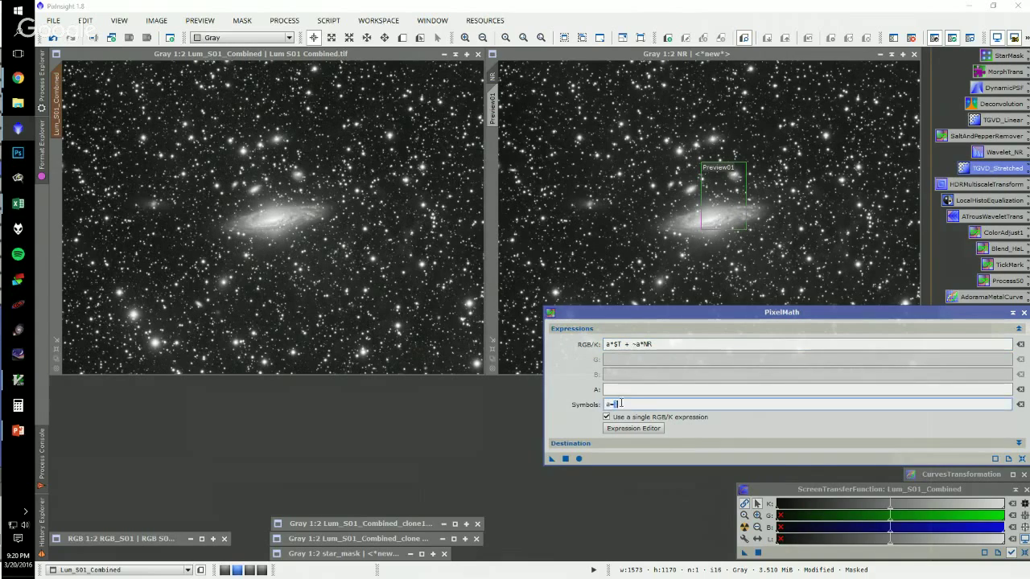
pyautogui.write('0.5')
pyautogui.press('Return')
pyautogui.click(605, 343)
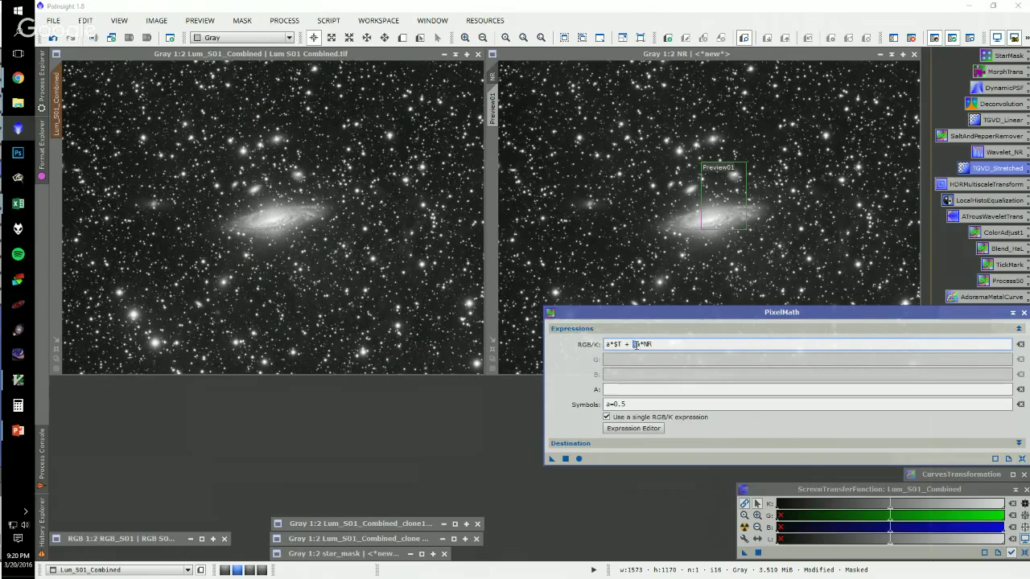
pyautogui.moveTo(654, 344); pyautogui.dragTo(600, 341)
pyautogui.doubleClick(616, 404)
pyautogui.write('0')
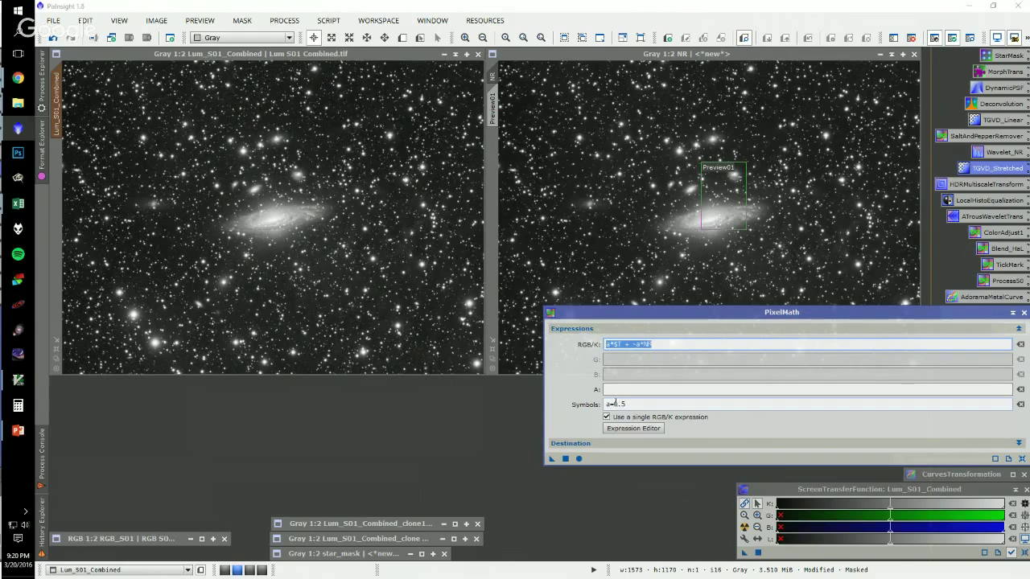
pyautogui.click(614, 404)
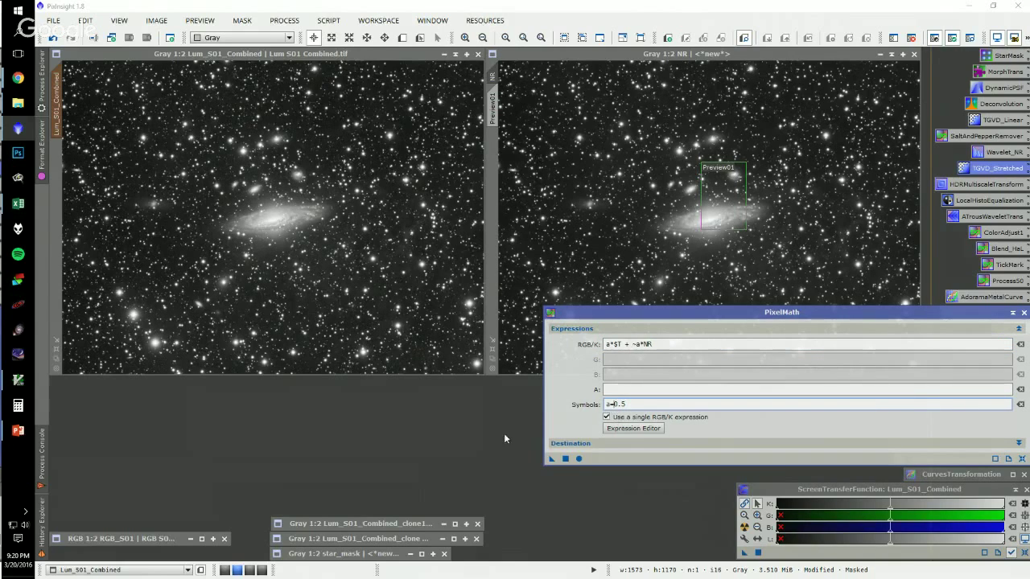
pyautogui.moveTo(551, 458); pyautogui.dragTo(347, 278)
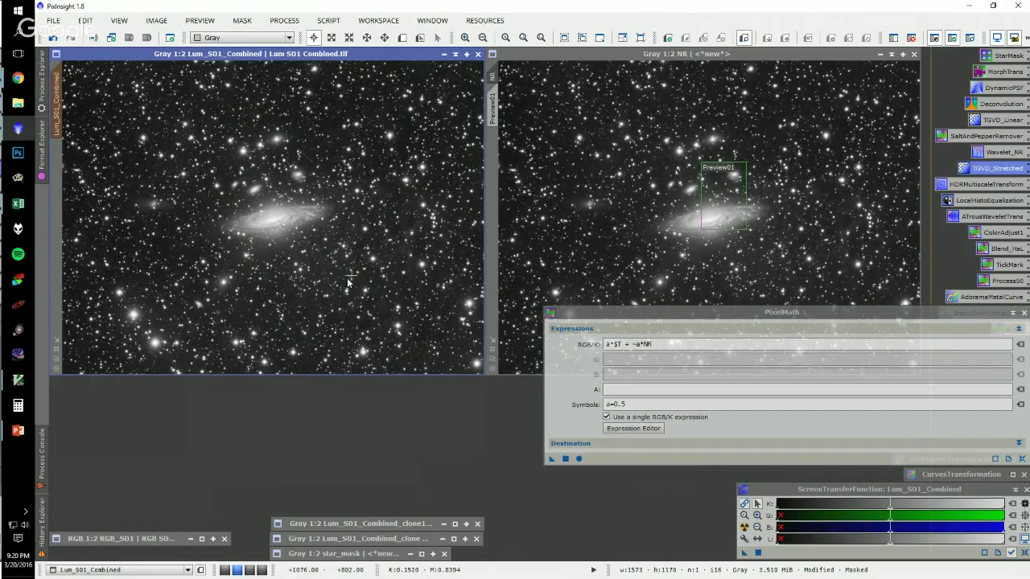
# - Inspect the 0.5 blend result, then remove the mask from Lum_S01_Combined
pyautogui.scroll(1, 398, 193)
pyautogui.scroll(2, 399, 193)
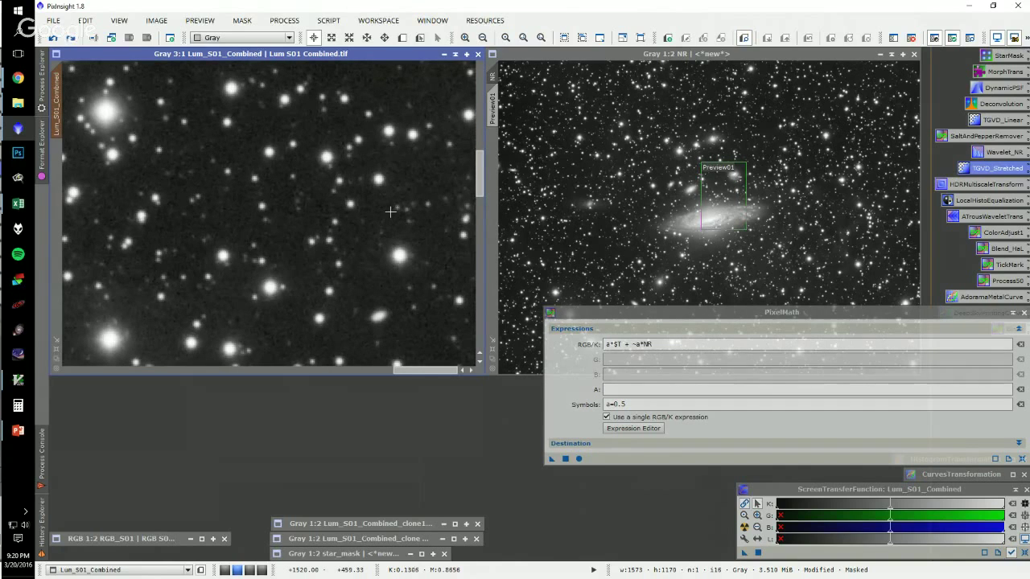
pyautogui.scroll(-2, 300, 249)
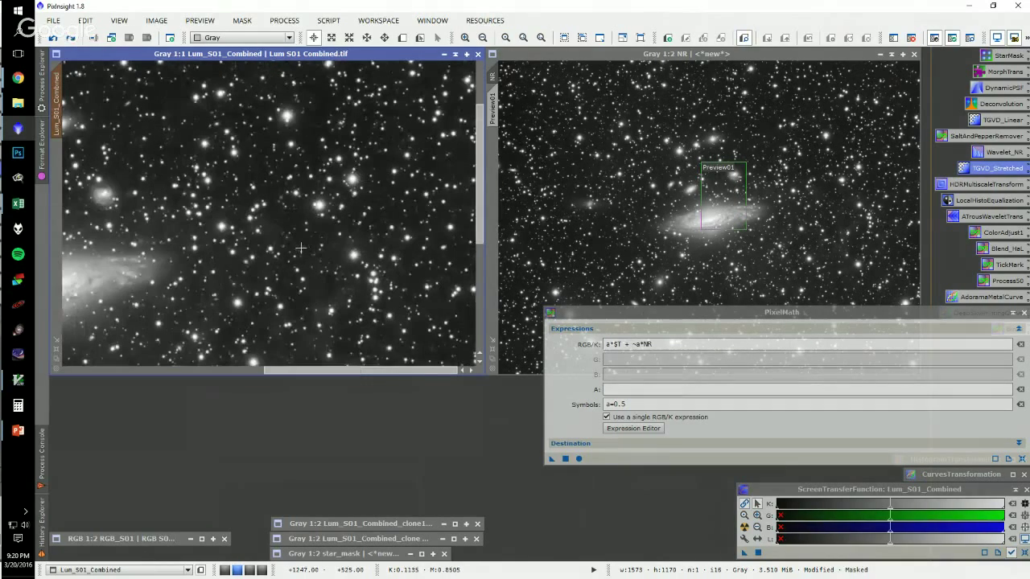
pyautogui.scroll(-1, 304, 246)
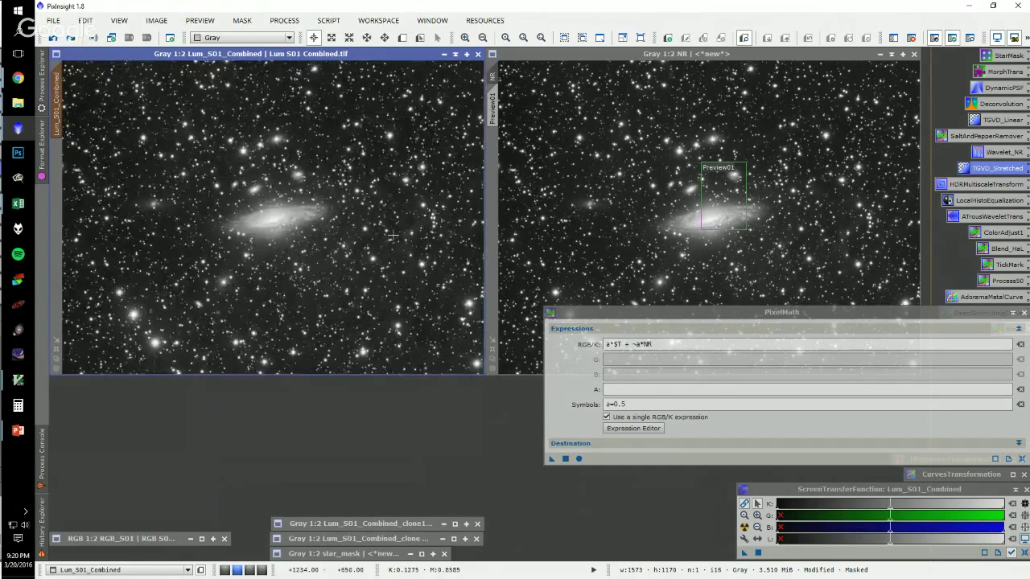
pyautogui.scroll(1, 338, 242)
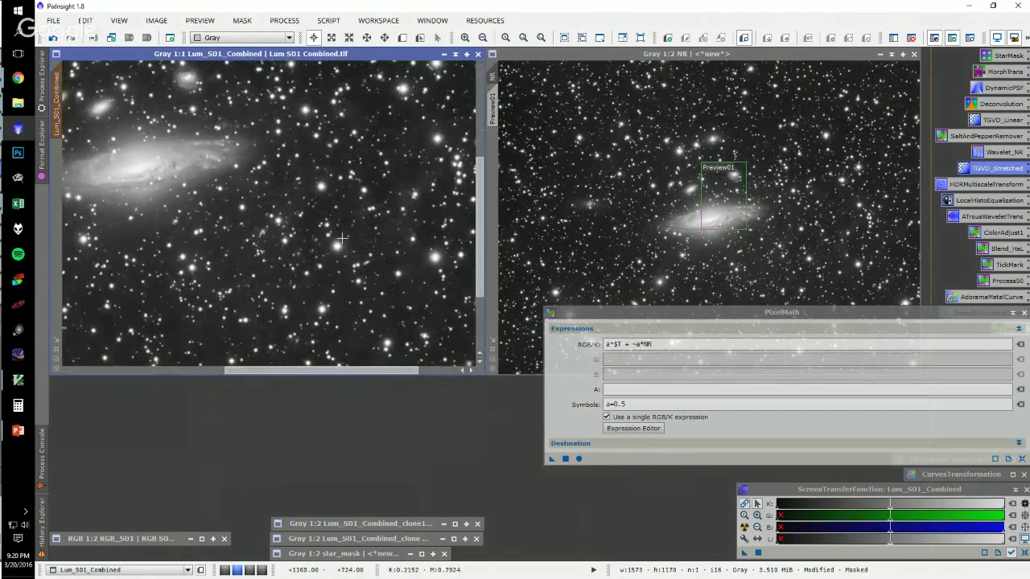
pyautogui.scroll(-1, 342, 238)
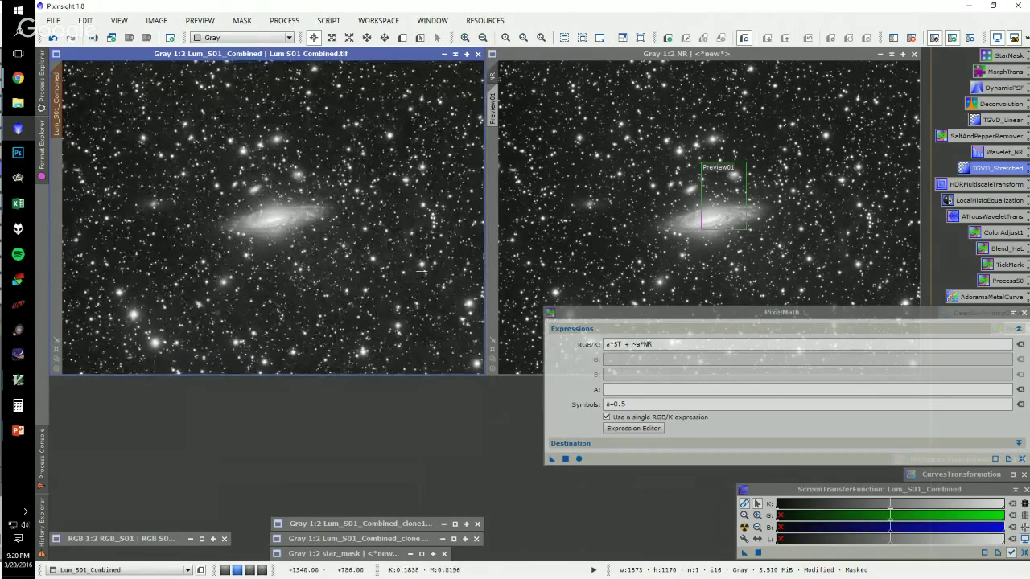
pyautogui.click(911, 38)
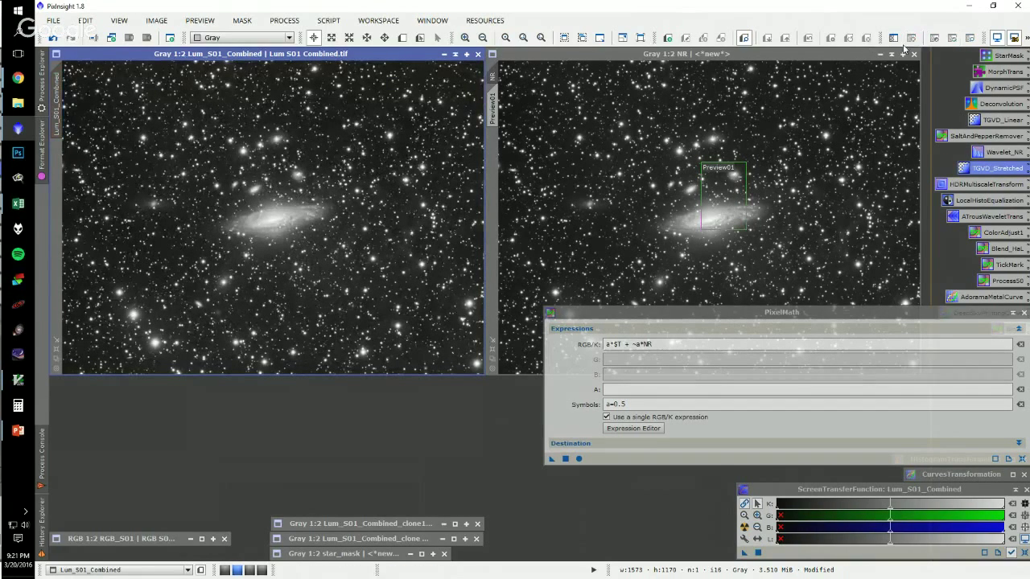
# - Reapply the PixelMath blend with a=0.8 to Lum_S01_Combined and close PixelMath
pyautogui.doubleClick(621, 404)
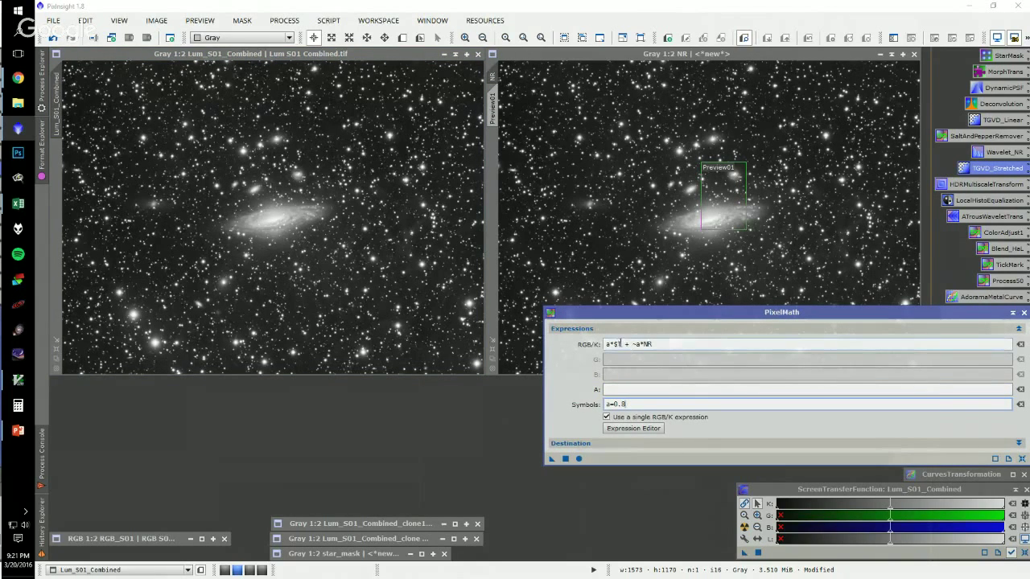
pyautogui.moveTo(621, 343); pyautogui.dragTo(605, 344)
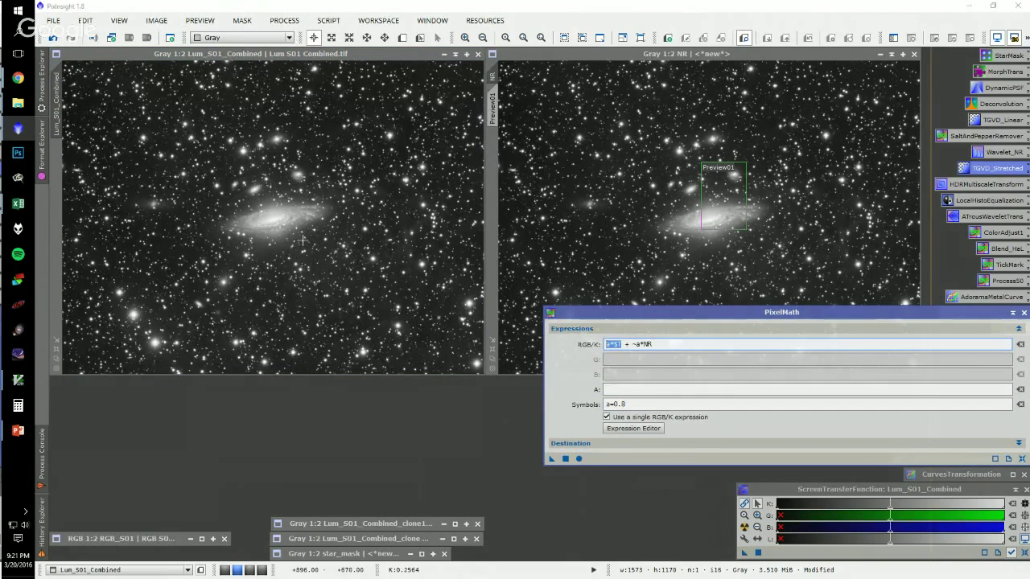
pyautogui.scroll(2, 302, 240)
pyautogui.scroll(-1, 266, 201)
pyautogui.scroll(1, 257, 191)
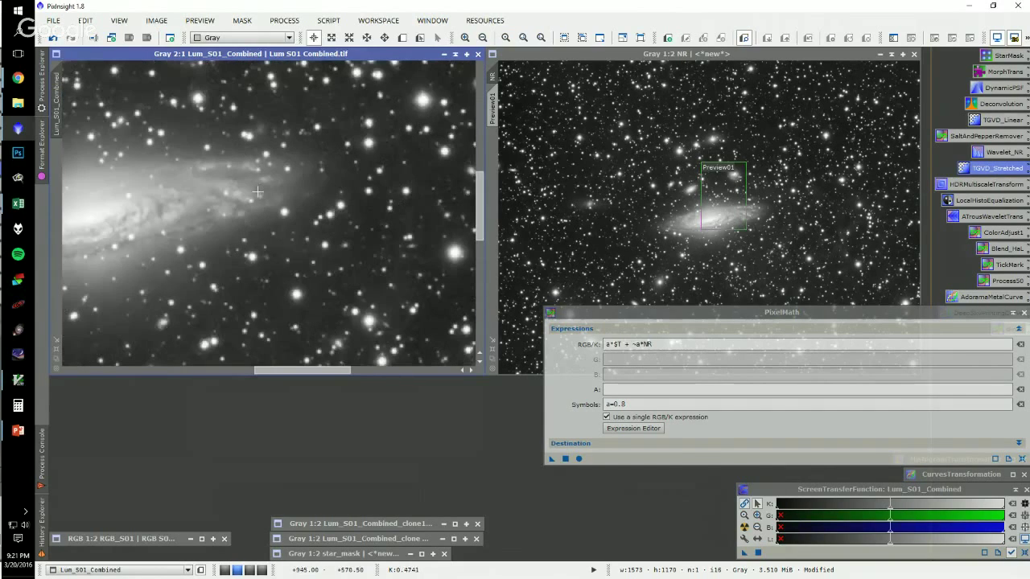
pyautogui.moveTo(544, 459); pyautogui.dragTo(228, 241)
pyautogui.scroll(-2, 217, 208)
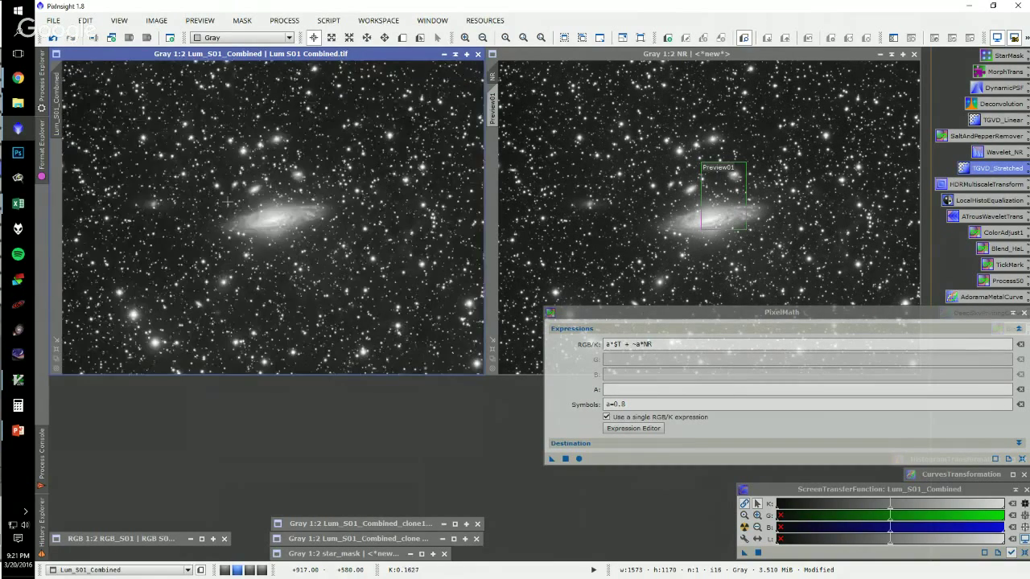
pyautogui.click(1024, 312)
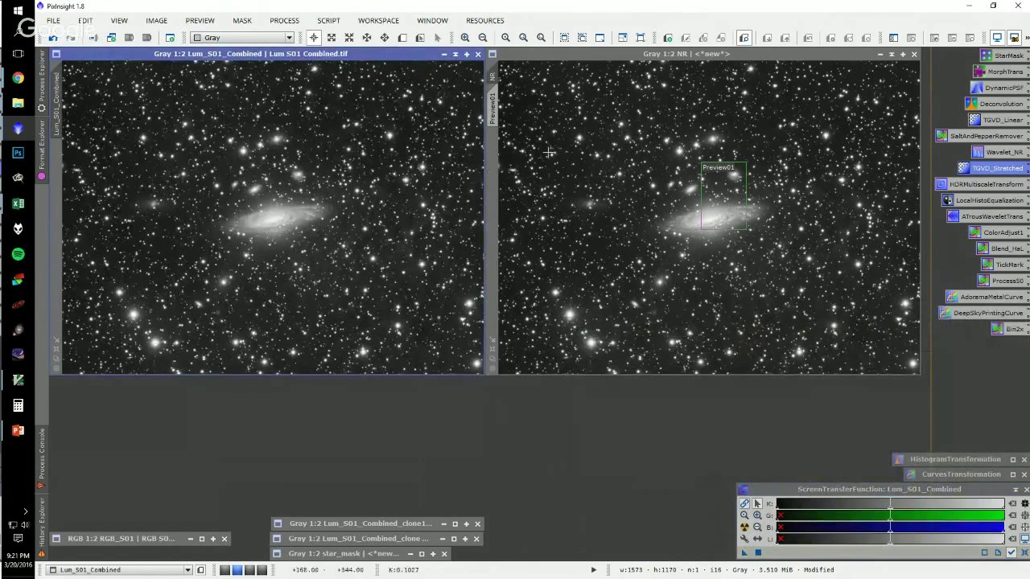
# - Shade the NR window, park it beside clone1 at the bottom, and activate Lum_S01_Combined
pyautogui.click(892, 54)
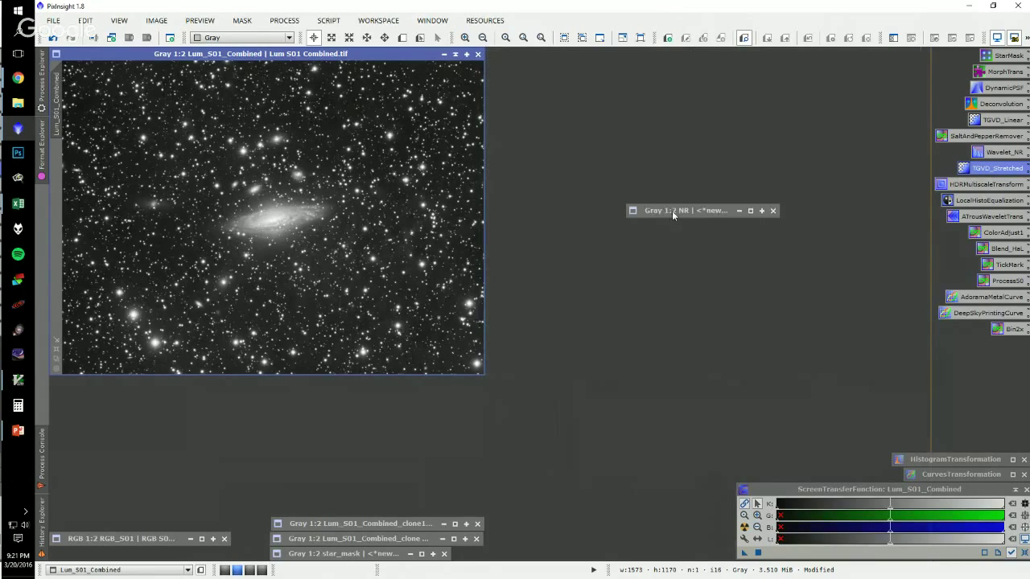
pyautogui.moveTo(671, 211)
pyautogui.mouseDown()
pyautogui.moveTo(491, 402)
pyautogui.moveTo(319, 509)
pyautogui.mouseUp()
pyautogui.click(308, 523)
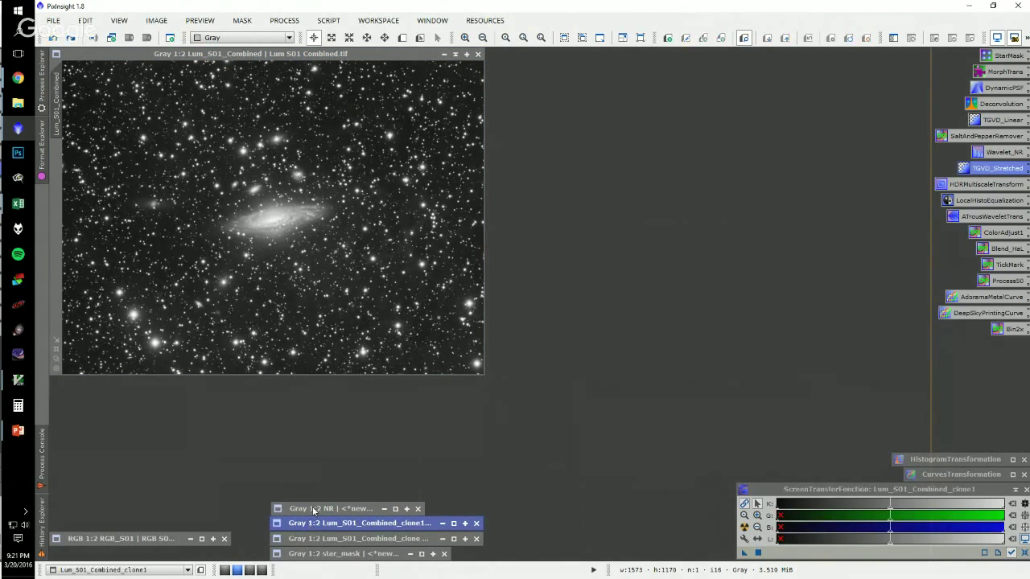
pyautogui.click(314, 508)
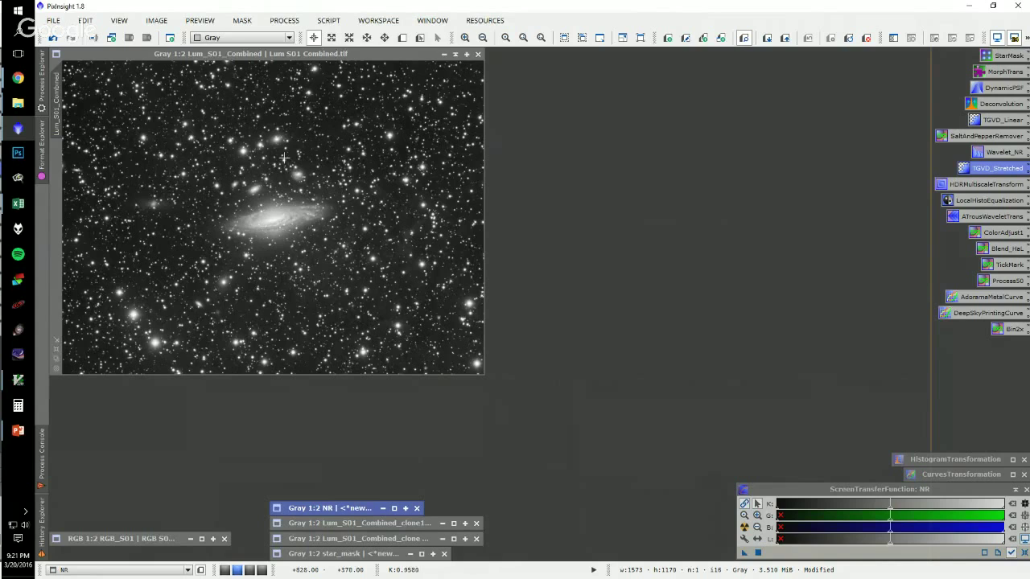
pyautogui.click(348, 54)
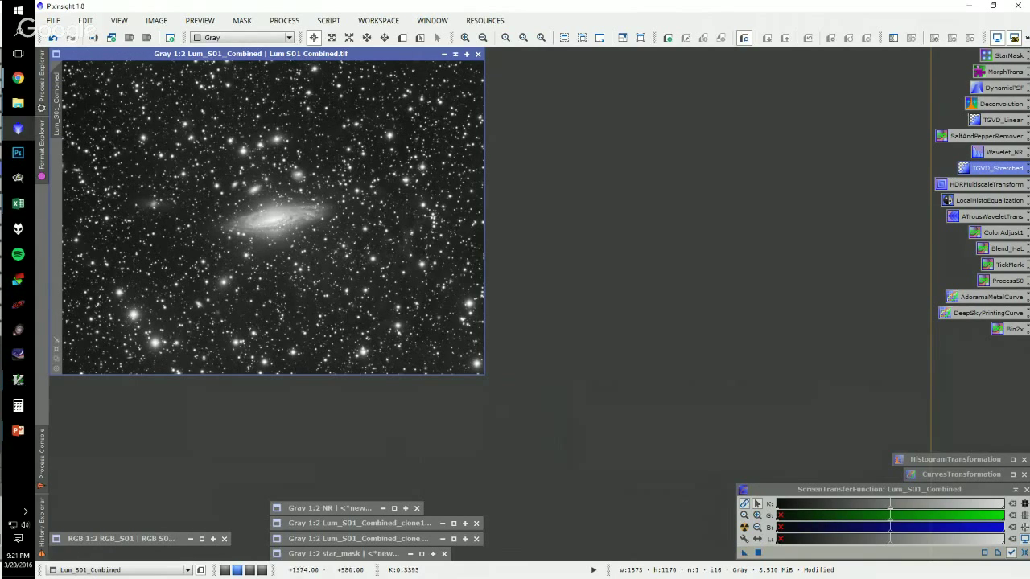
# - Run LocalHistogramEqualization on Lum_S01_Combined with kernel radius 64, contrast limit 1.5, amount 0.200
pyautogui.doubleClick(986, 204)
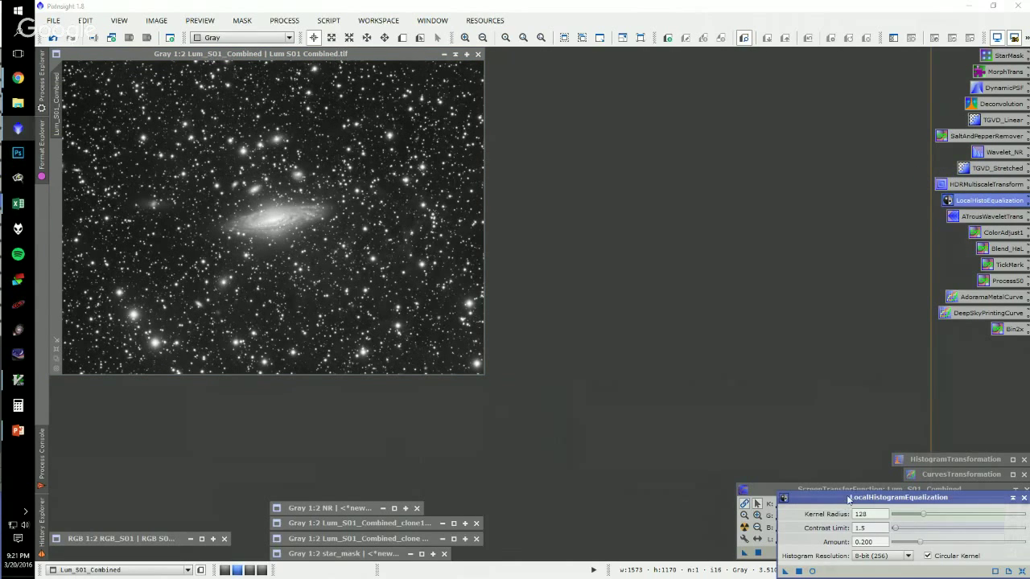
pyautogui.moveTo(848, 498); pyautogui.dragTo(648, 131)
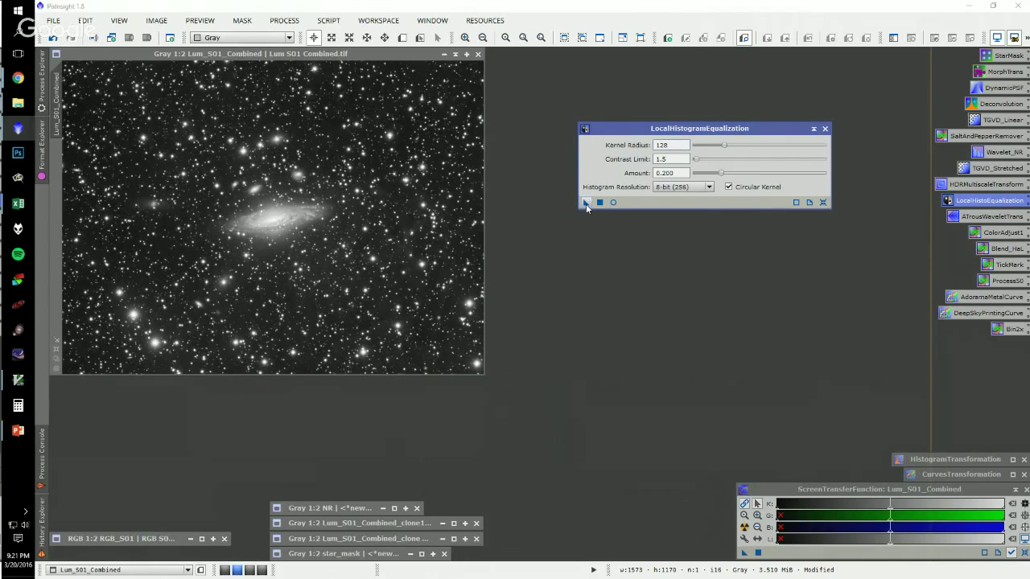
pyautogui.doubleClick(667, 145)
pyautogui.write('64')
pyautogui.press('Tab')
pyautogui.moveTo(585, 202); pyautogui.dragTo(332, 191)
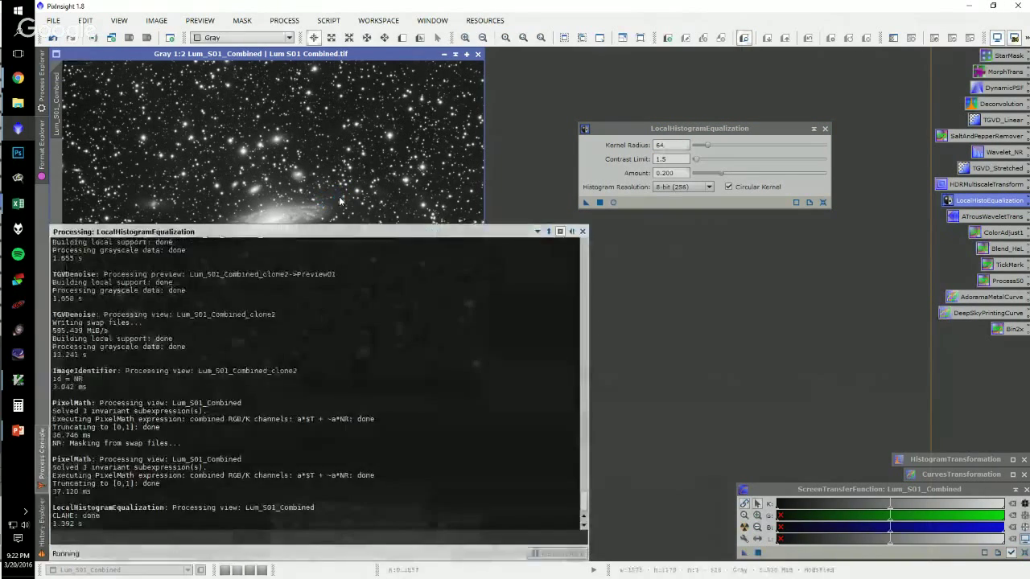
pyautogui.scroll(1, 280, 211)
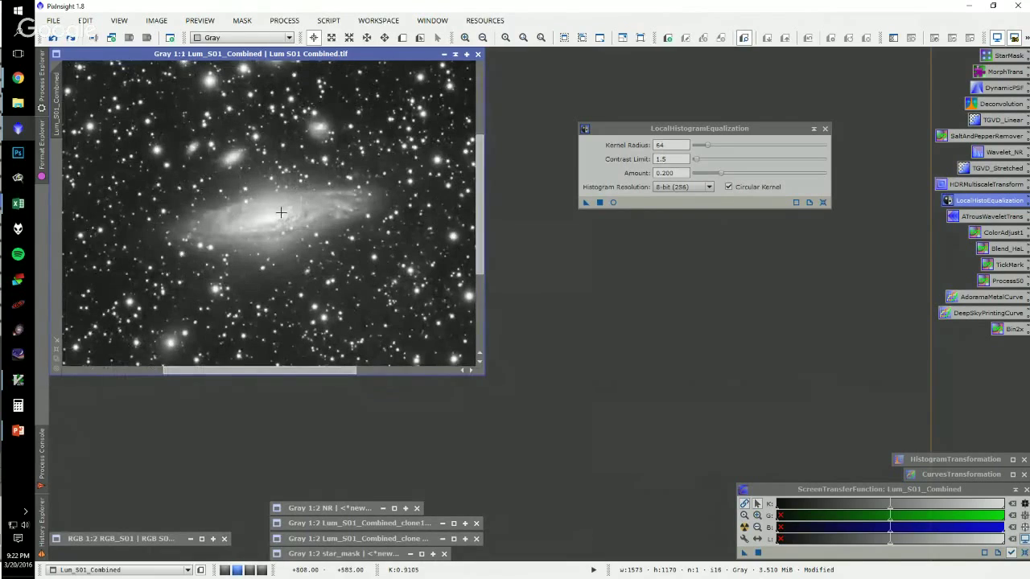
pyautogui.click(671, 173)
pyautogui.moveTo(661, 173); pyautogui.dragTo(693, 169)
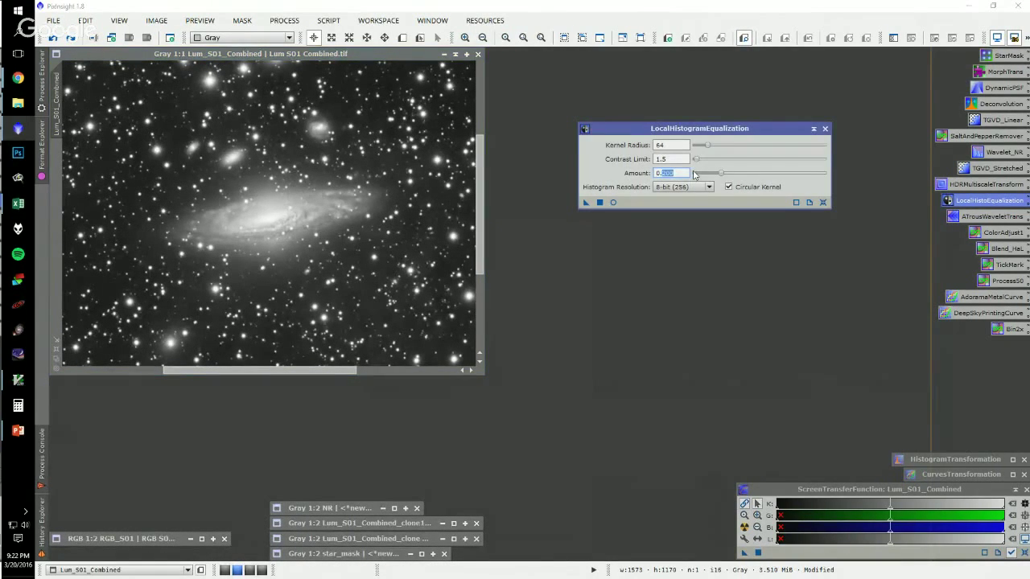
pyautogui.write('5')
pyautogui.press('Return')
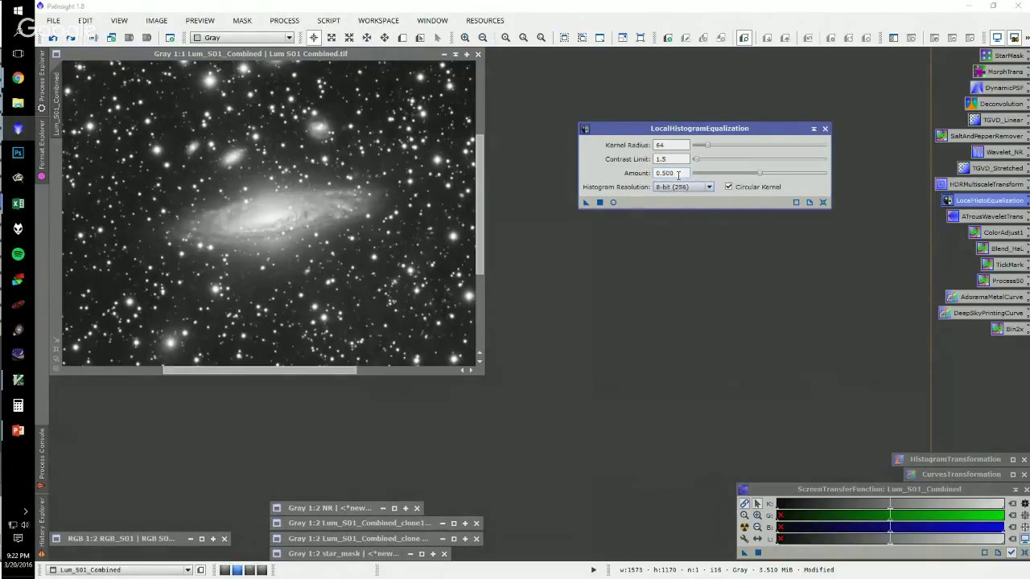
pyautogui.doubleClick(660, 159)
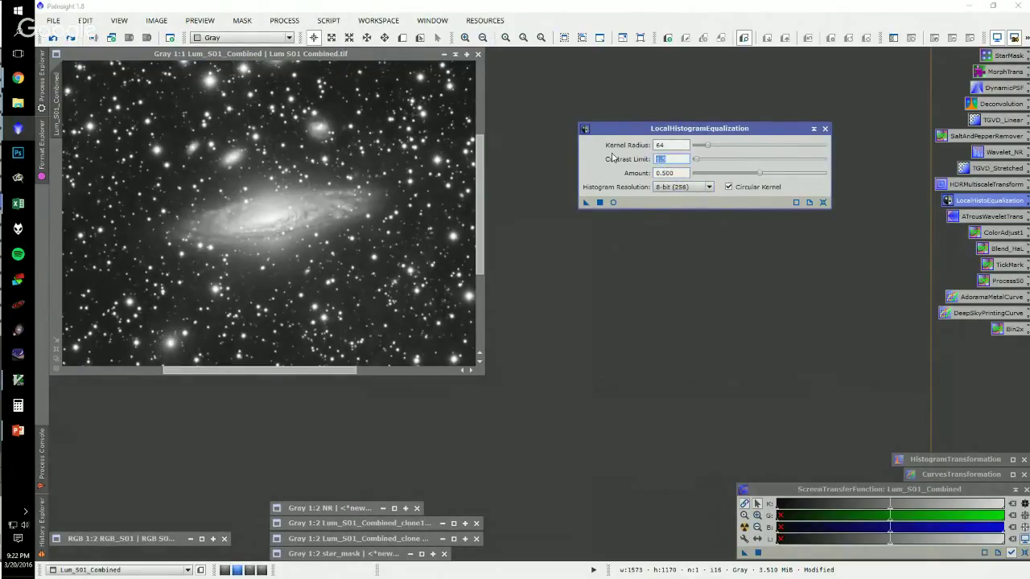
pyautogui.write('3')
pyautogui.press('Return')
pyautogui.moveTo(586, 202); pyautogui.dragTo(275, 198)
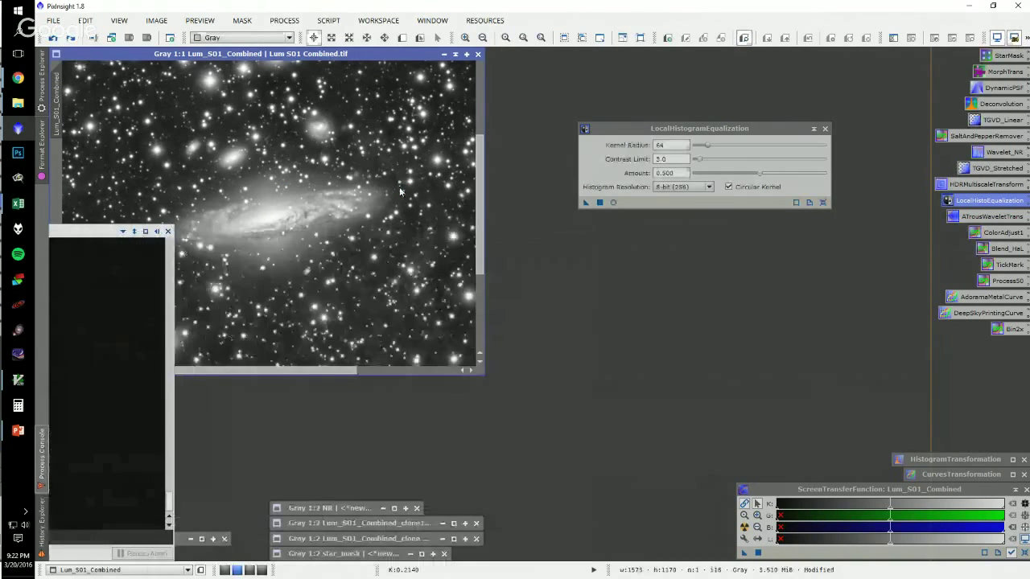
pyautogui.scroll(-1, 360, 195)
pyautogui.hotkey('ctrl', 'z')
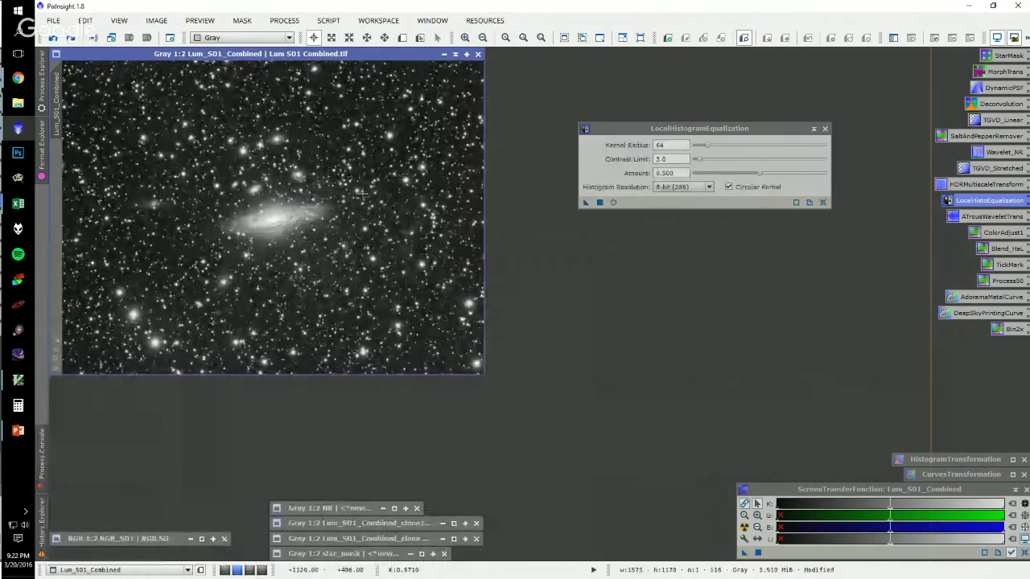
pyautogui.hotkey('ctrl', 'y')
pyautogui.hotkey('ctrl', 'z')
pyautogui.hotkey('ctrl', 'y')
pyautogui.hotkey('ctrl', 'z')
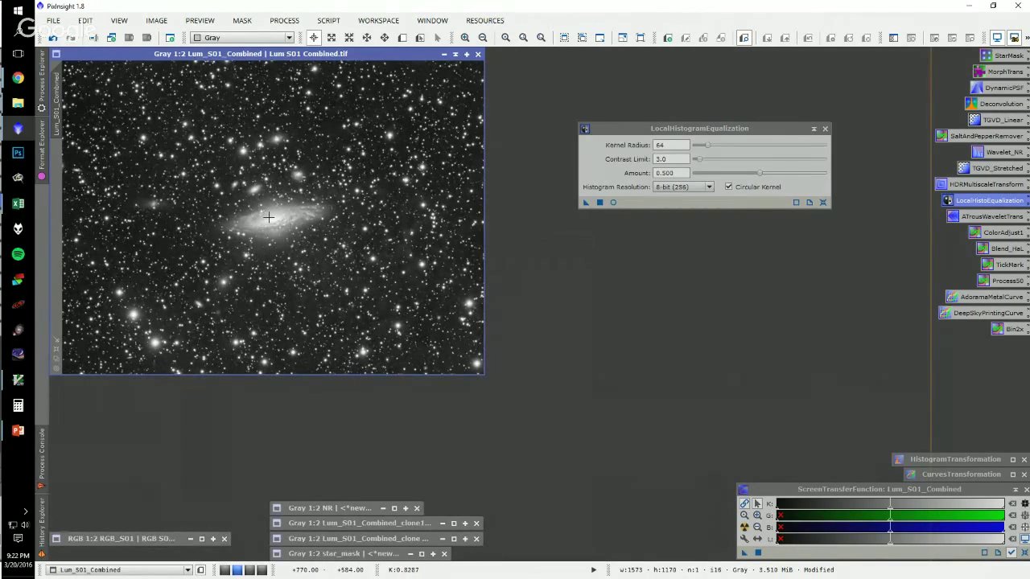
pyautogui.hotkey('ctrl', 'y')
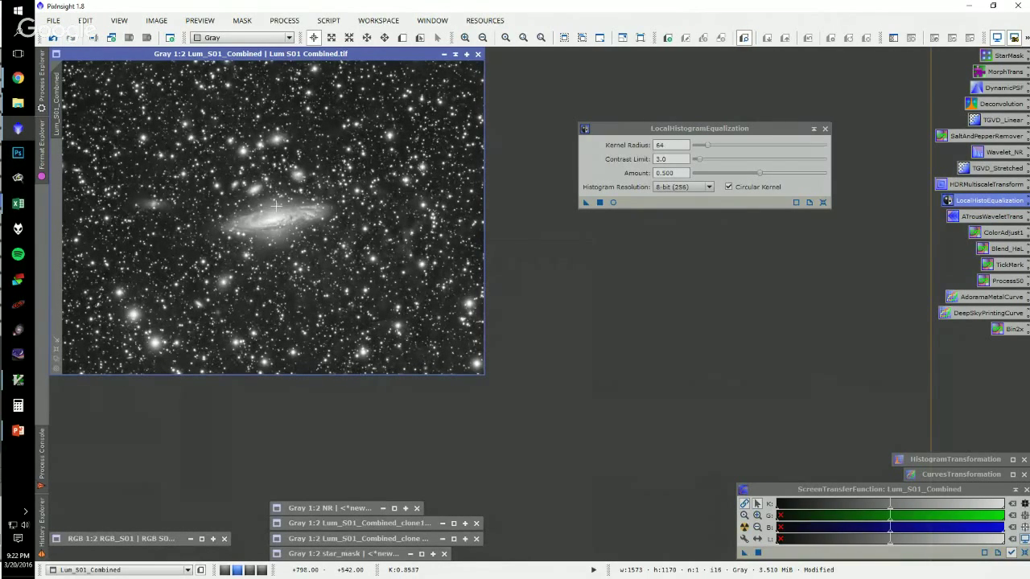
pyautogui.hotkey('ctrl', 'z')
pyautogui.hotkey('ctrl', 'y')
pyautogui.hotkey('ctrl', 'z')
pyautogui.hotkey('ctrl', 'y')
pyautogui.hotkey('ctrl', 'z')
pyautogui.click(679, 160)
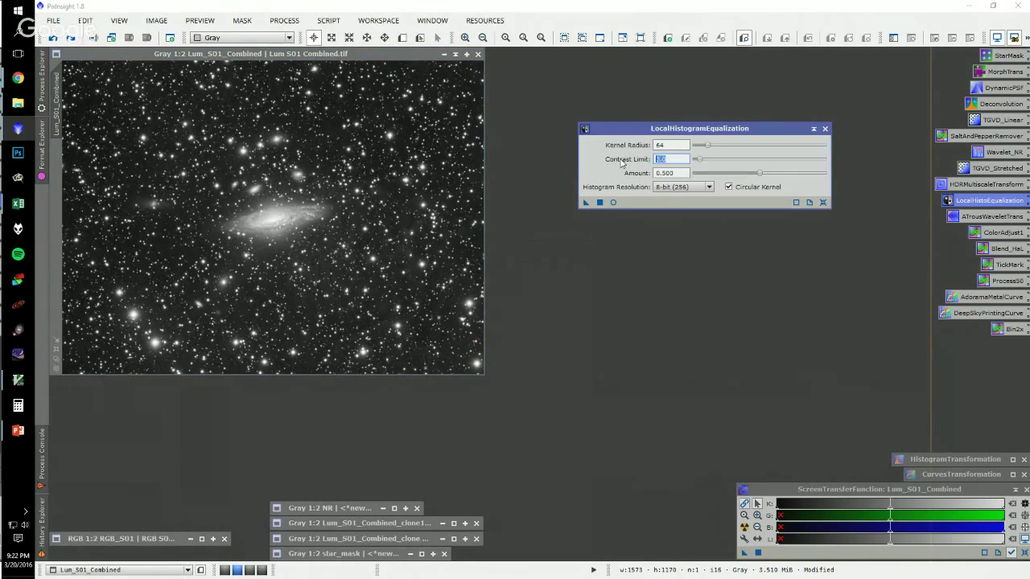
pyautogui.press('Tab')
pyautogui.write('0.2')
pyautogui.press('Tab')
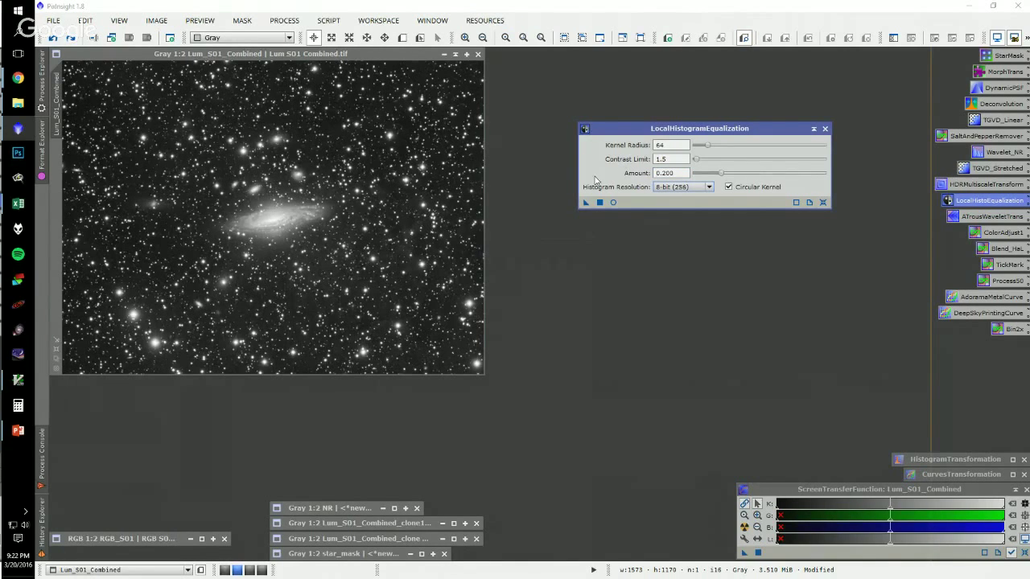
# - Rerun local histogram equalization on the galaxy image with kernel radius 32
pyautogui.moveTo(585, 202); pyautogui.dragTo(227, 205)
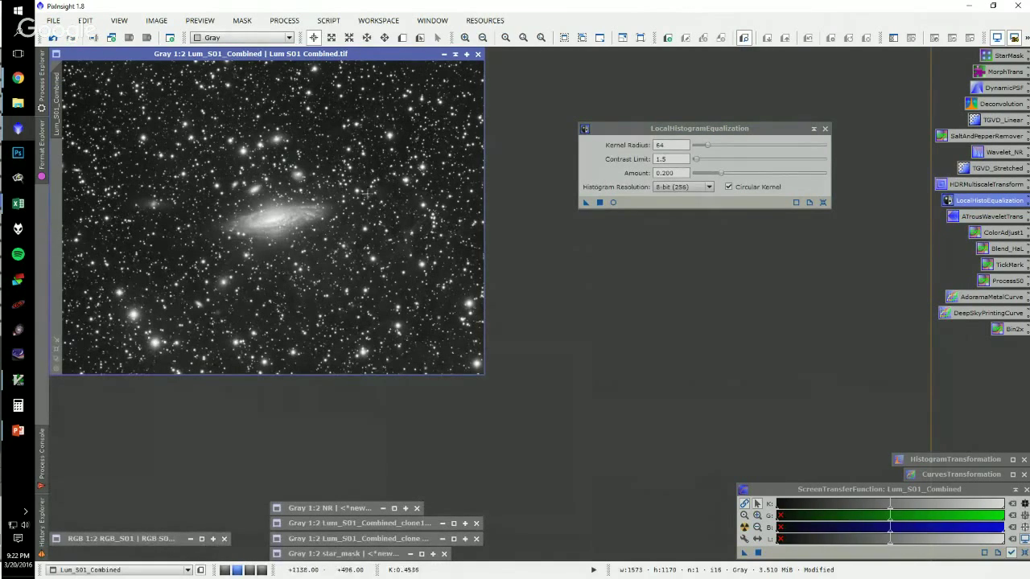
pyautogui.click(610, 151)
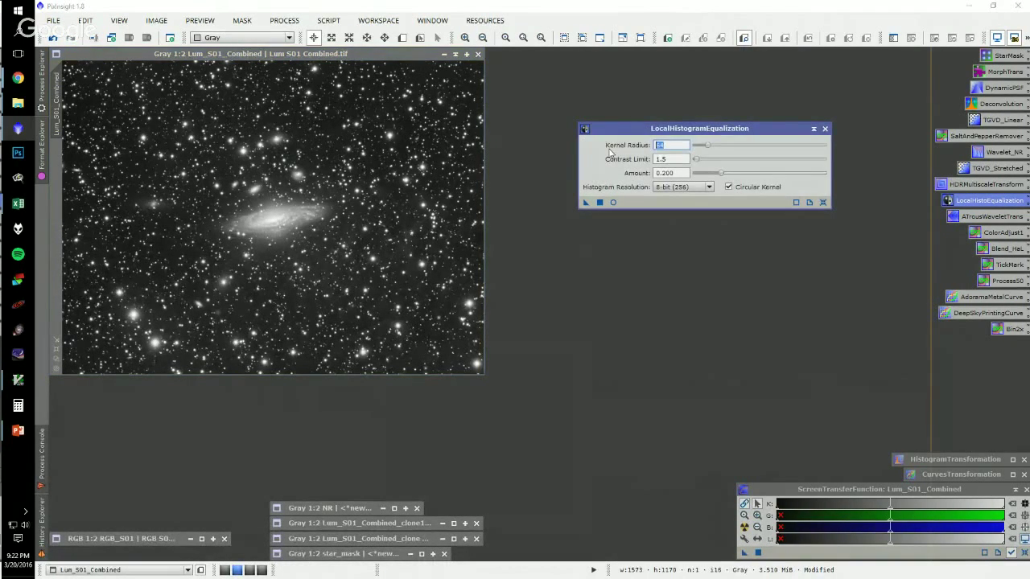
pyautogui.press('Tab')
pyautogui.moveTo(586, 202); pyautogui.dragTo(257, 237)
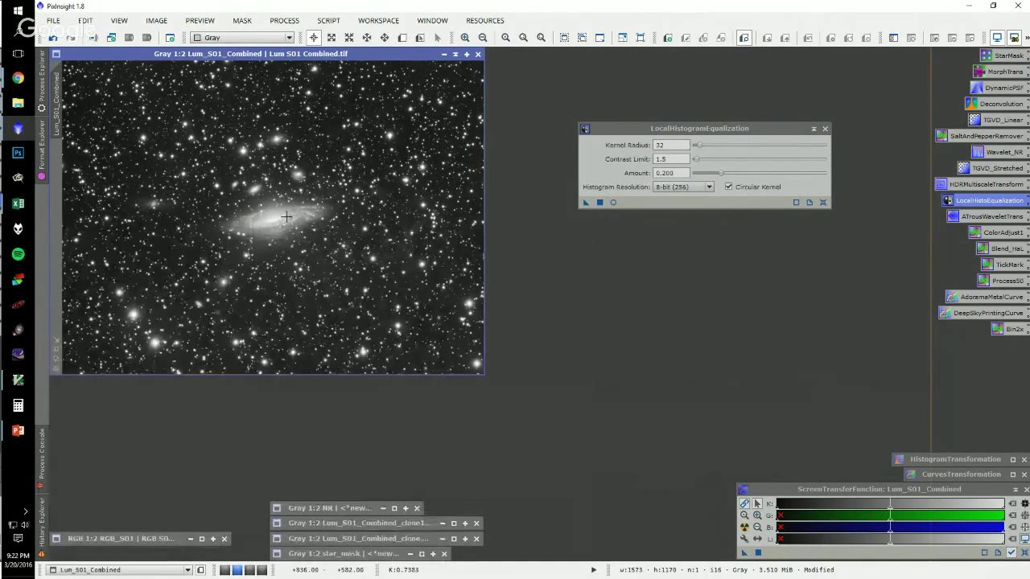
pyautogui.scroll(2, 285, 216)
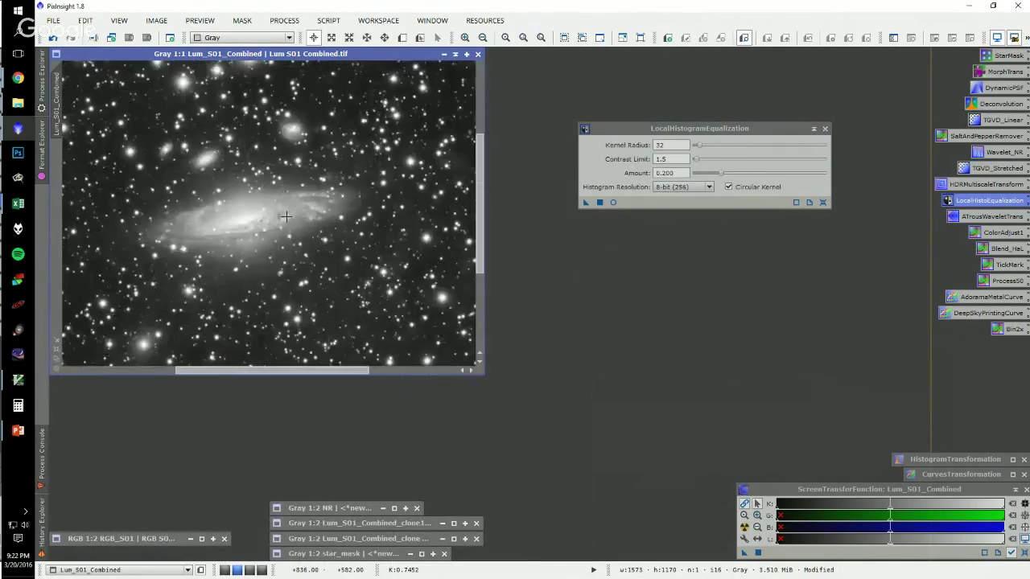
pyautogui.scroll(-1, 286, 216)
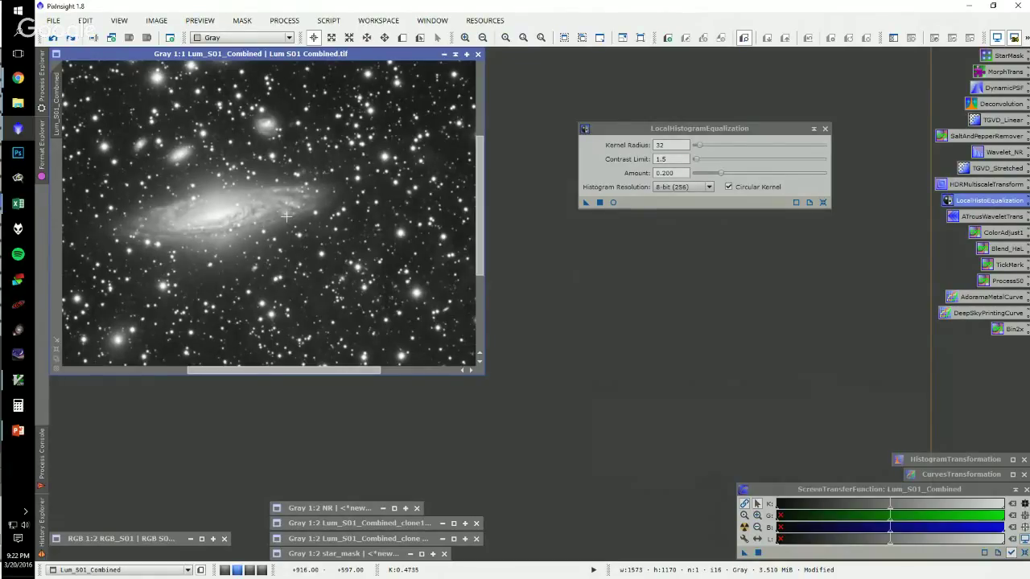
# - Dismiss the LocalHistogramEqualization window, leaving Lum_S01_Combined alone
pyautogui.moveTo(675, 145); pyautogui.dragTo(648, 144)
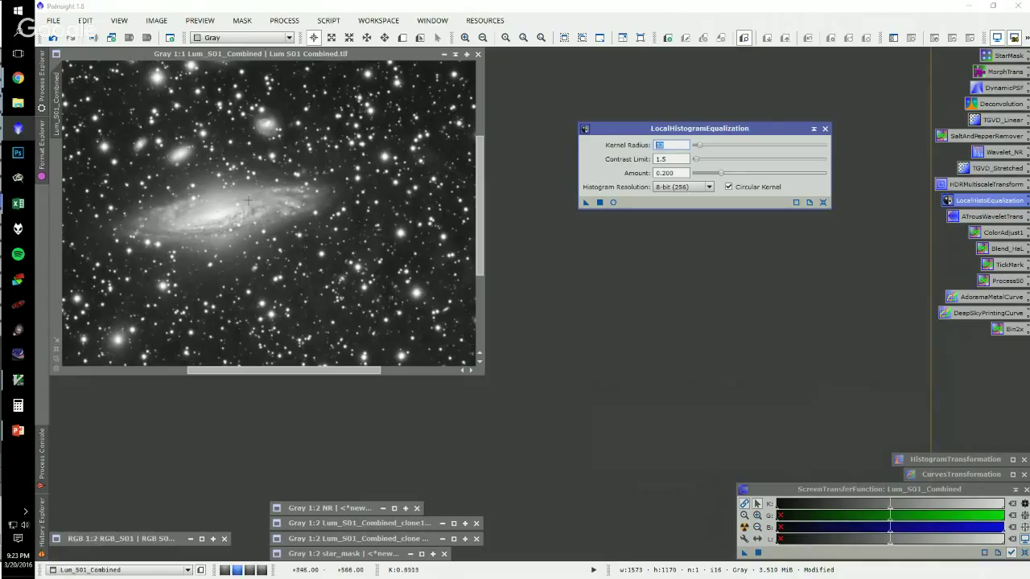
pyautogui.click(281, 247)
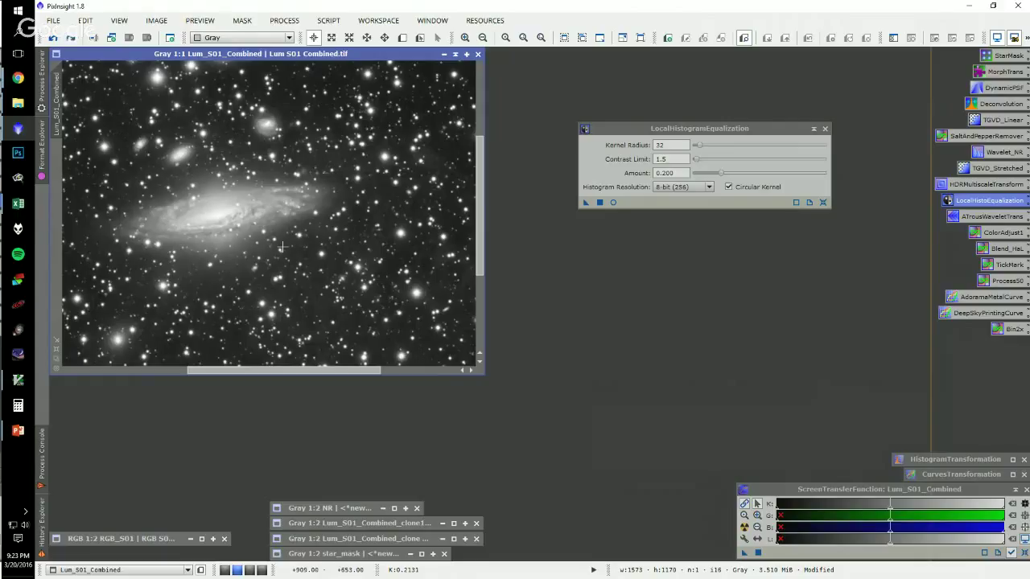
pyautogui.click(824, 128)
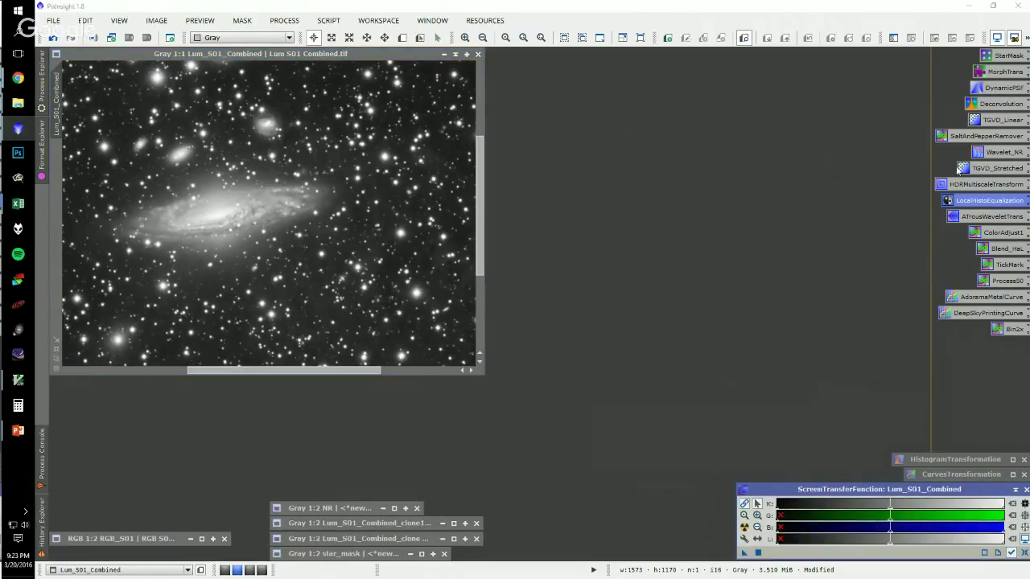
# - Load Wavelet_NR MultiscaleMedianTransform, reset it, and set six layers on RGB/K components
pyautogui.doubleClick(964, 185)
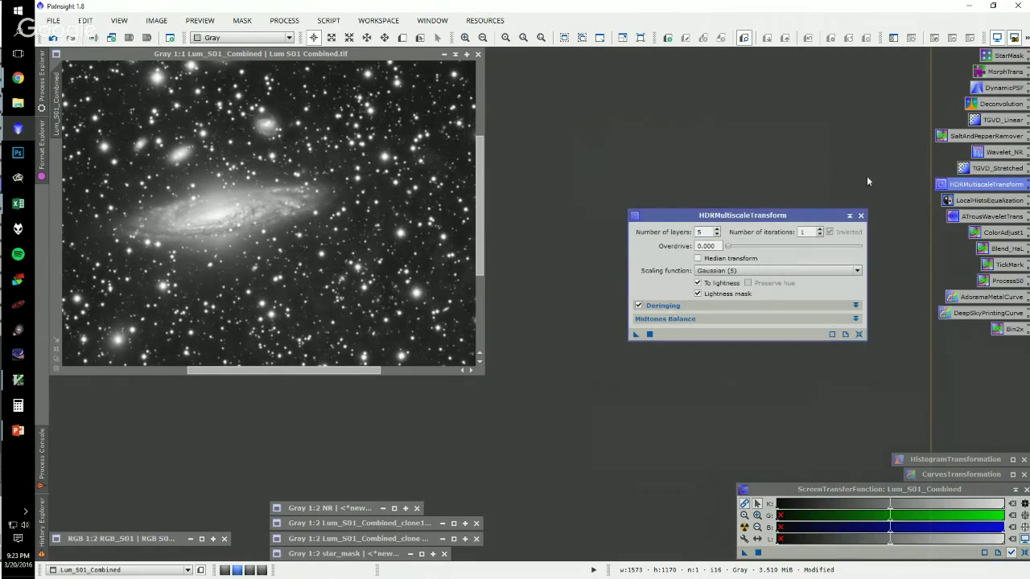
pyautogui.click(861, 216)
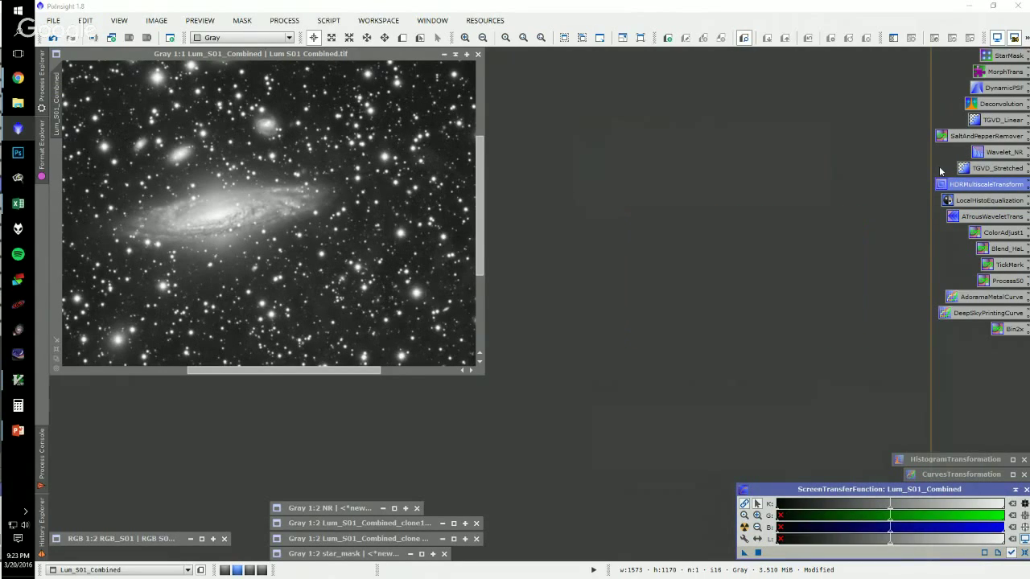
pyautogui.doubleClick(994, 153)
pyautogui.click(800, 426)
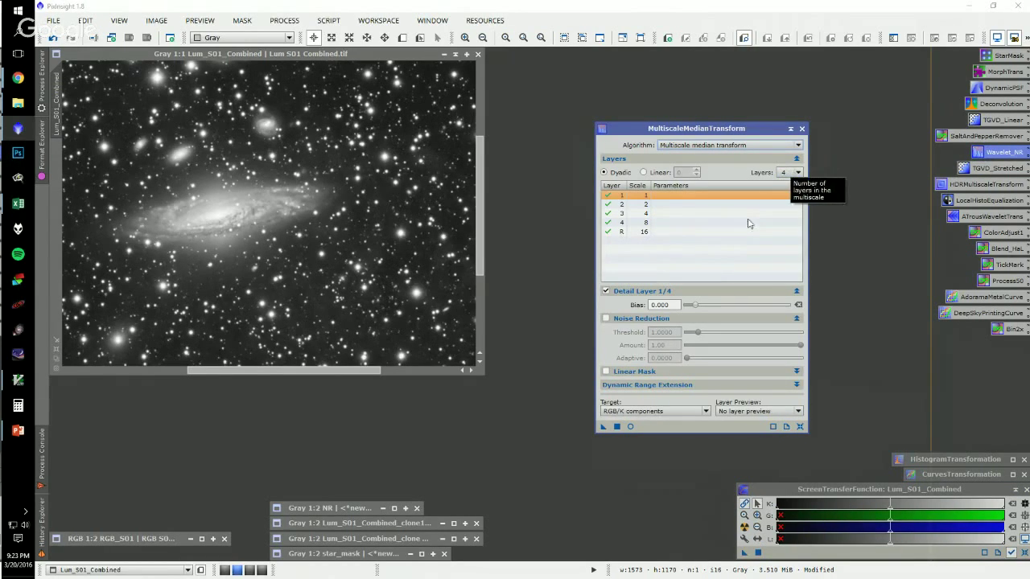
pyautogui.click(633, 412)
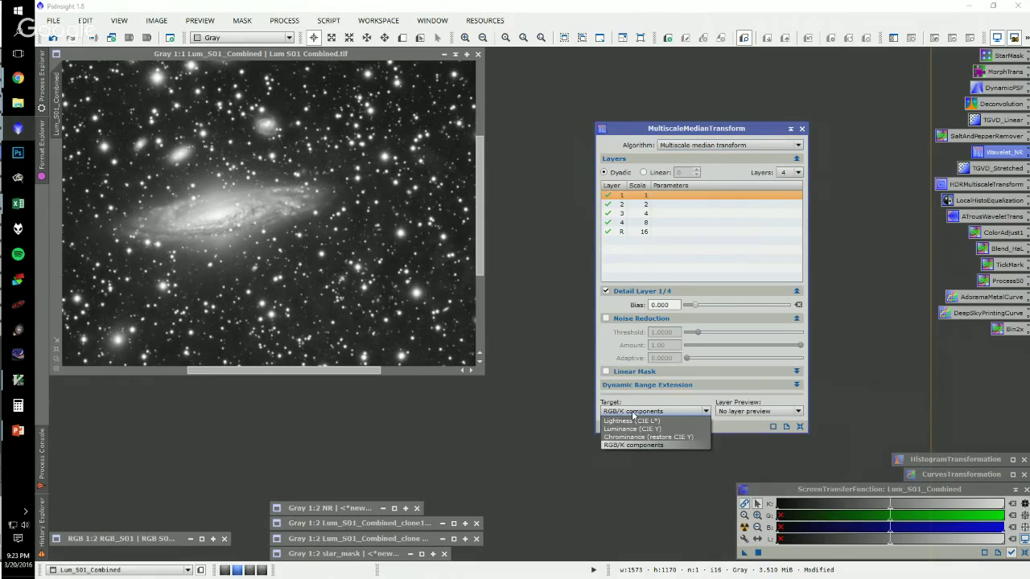
pyautogui.click(633, 412)
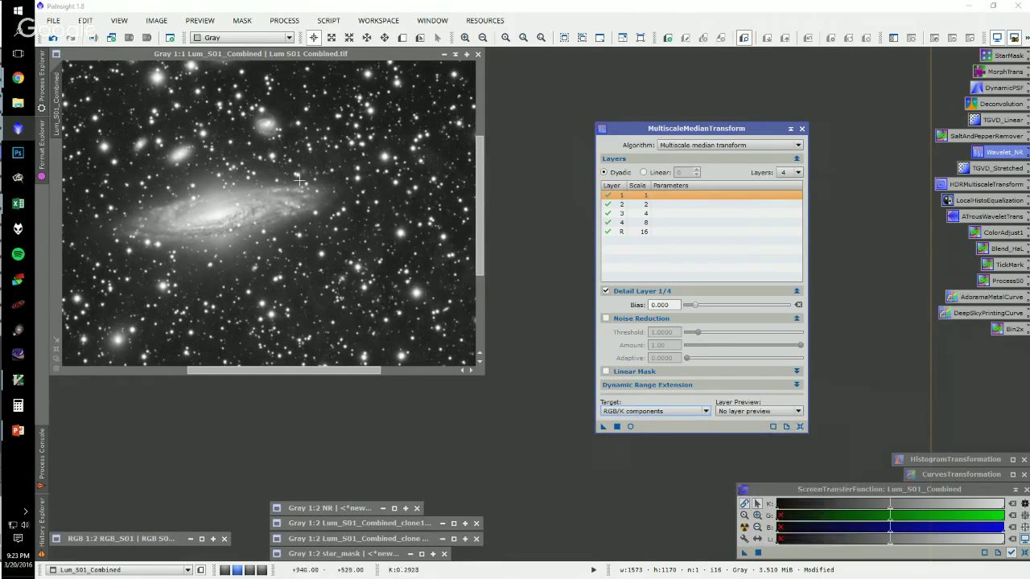
pyautogui.click(788, 175)
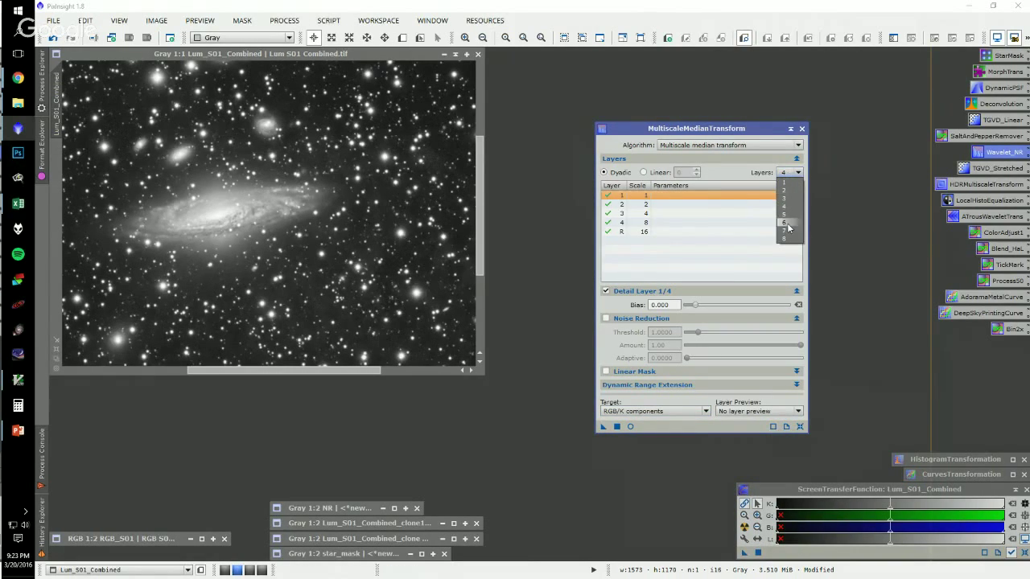
pyautogui.click(787, 225)
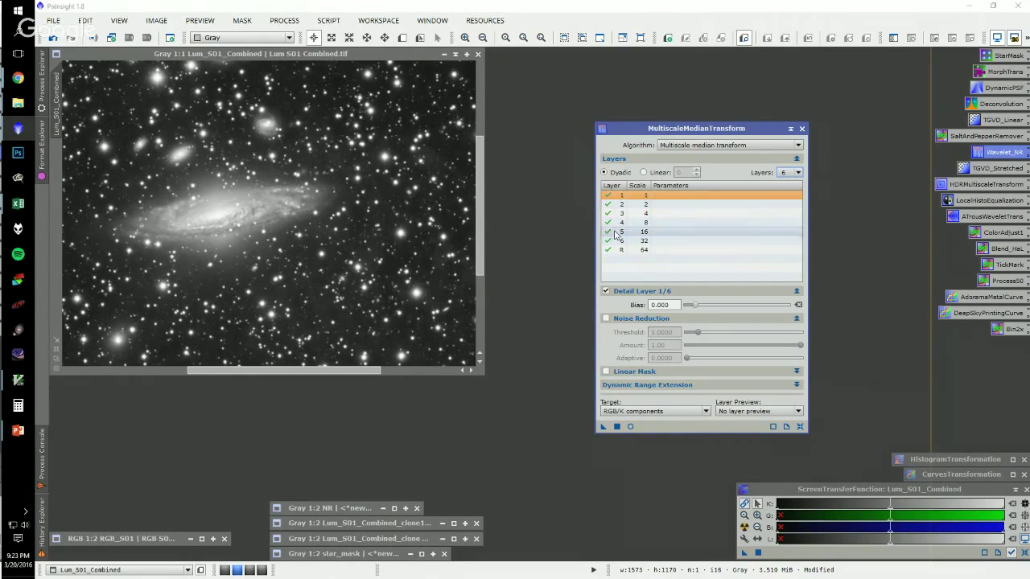
# - Give detail layer 2 a bias of +0.200 and apply the transform to the galaxy
pyautogui.click(611, 204)
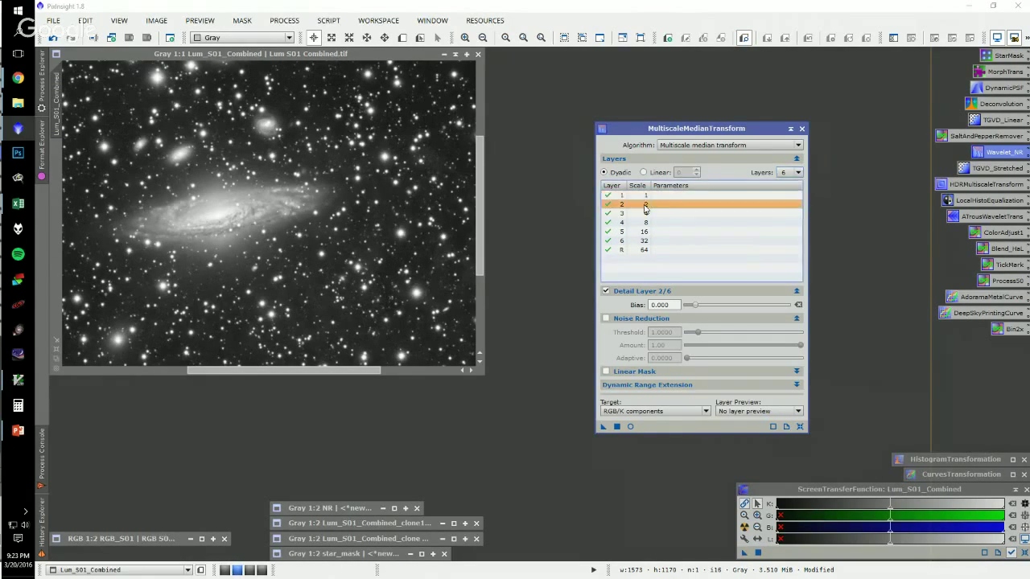
pyautogui.doubleClick(655, 304)
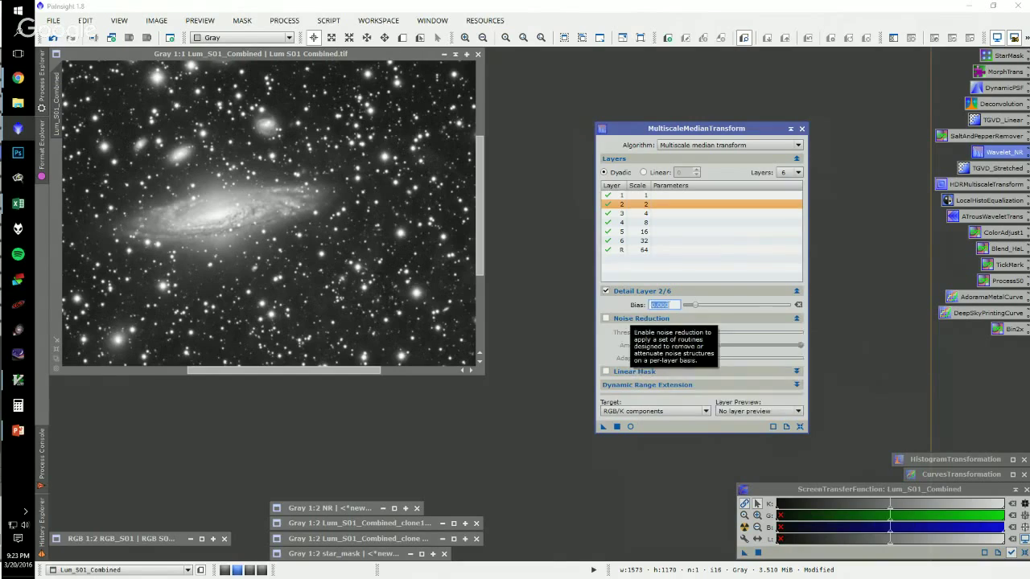
pyautogui.click(675, 304)
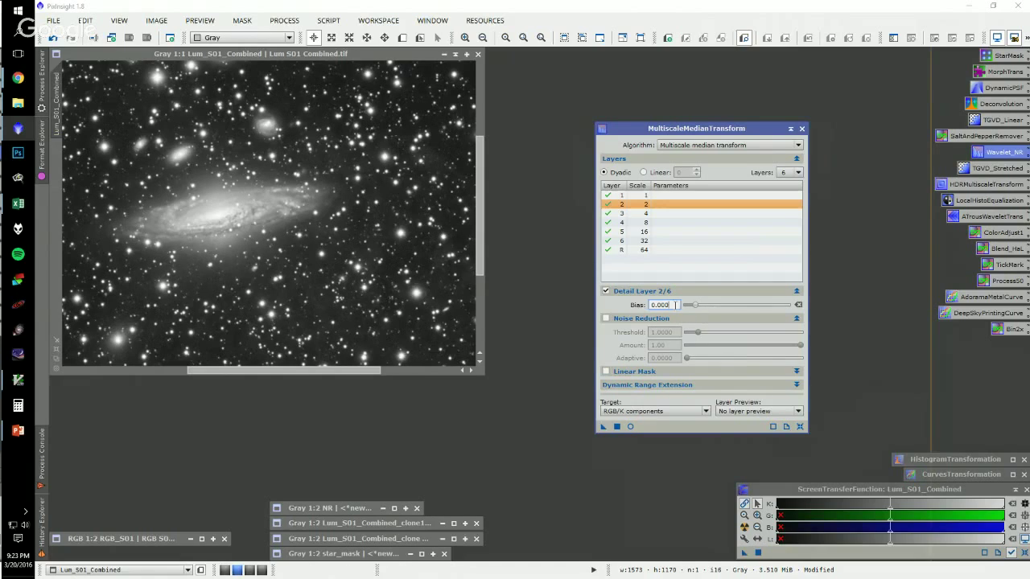
pyautogui.moveTo(672, 304); pyautogui.dragTo(657, 304)
pyautogui.write('1')
pyautogui.press('Return')
pyautogui.moveTo(657, 305); pyautogui.dragTo(680, 305)
pyautogui.write('2')
pyautogui.press('Return')
pyautogui.moveTo(605, 428); pyautogui.dragTo(282, 259)
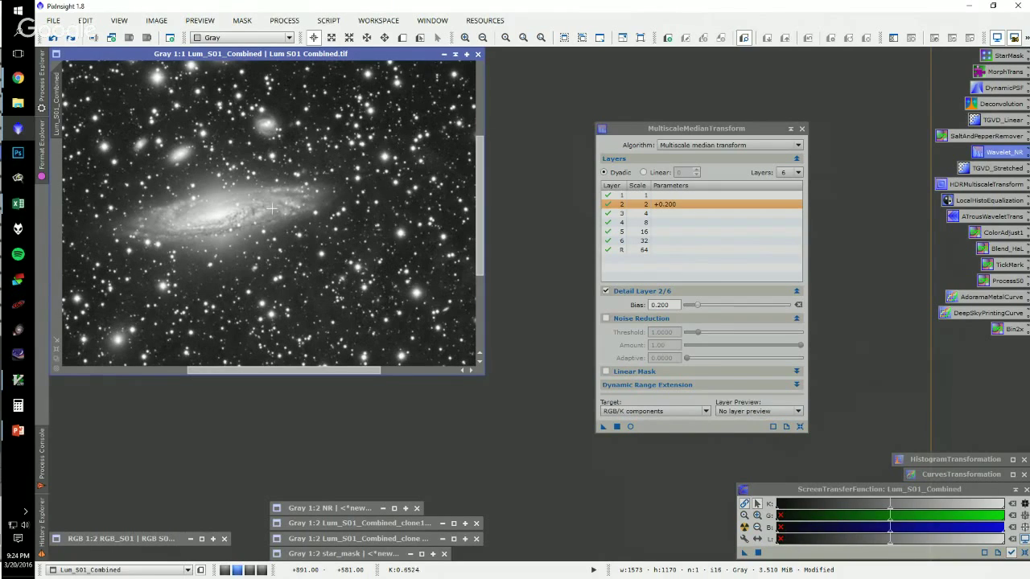
# - Toggle the median-transform sharpening off and on at 2:1 to compare, leaving it undone at 1:1
pyautogui.scroll(1, 223, 214)
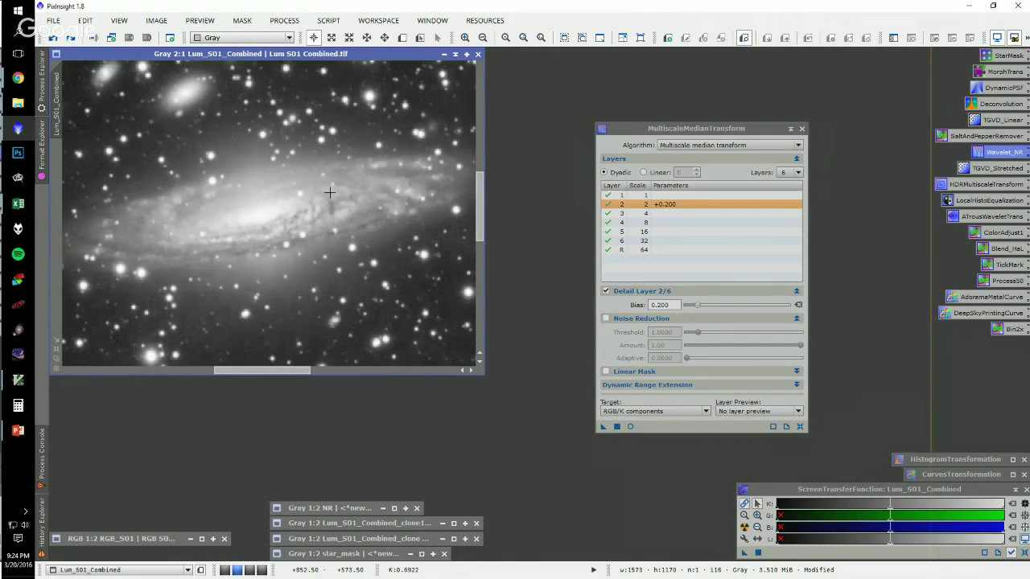
pyautogui.hotkey('ctrl', 'z')
pyautogui.hotkey('ctrl', 'y')
pyautogui.hotkey('ctrl', 'z')
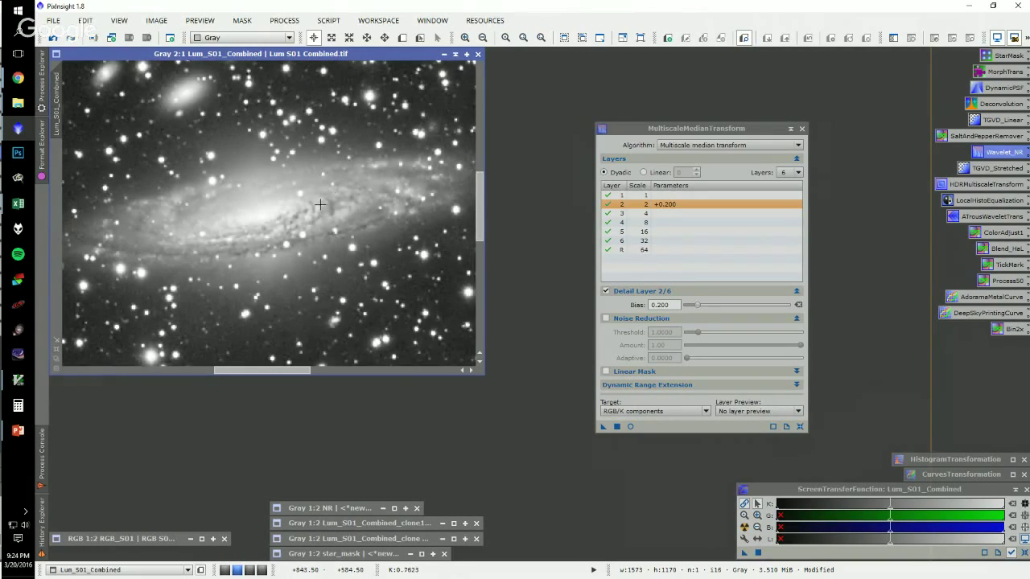
pyautogui.hotkey('ctrl', 'y')
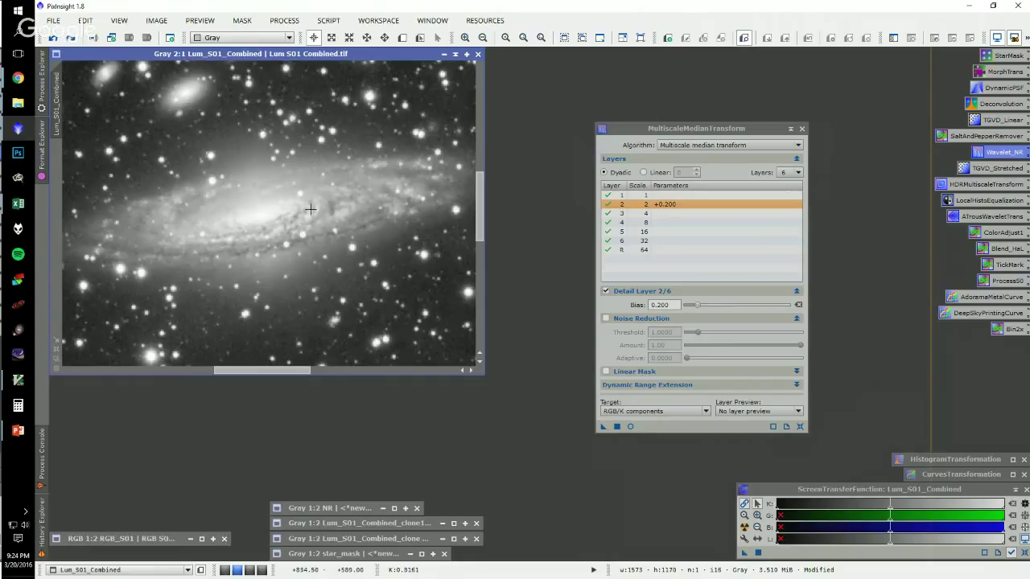
pyautogui.hotkey('ctrl', 'z')
pyautogui.scroll(-1, 273, 218)
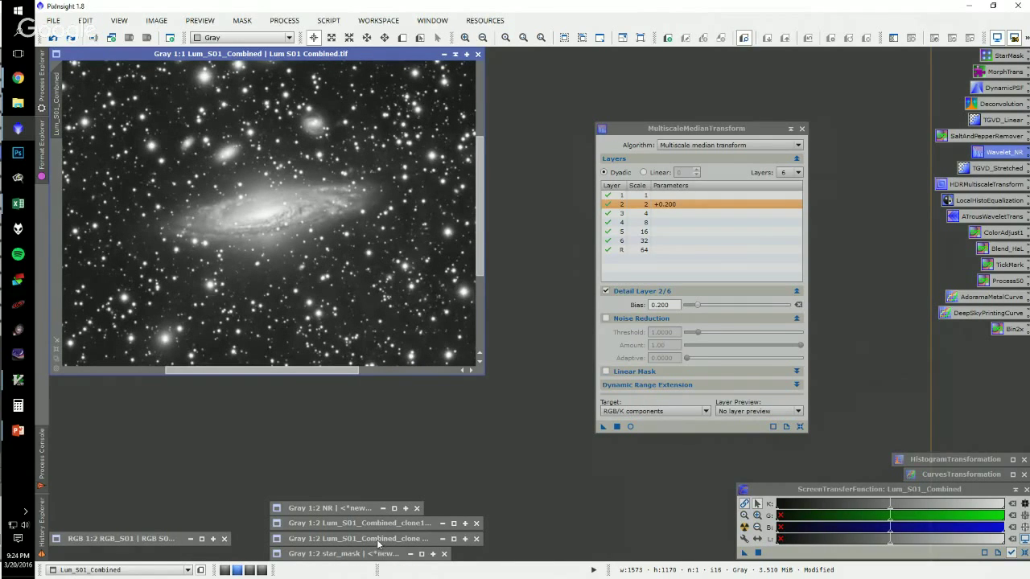
# - Restore the Lum_S01_Combined_clone window and set it as the galaxy image's mask
pyautogui.doubleClick(333, 538)
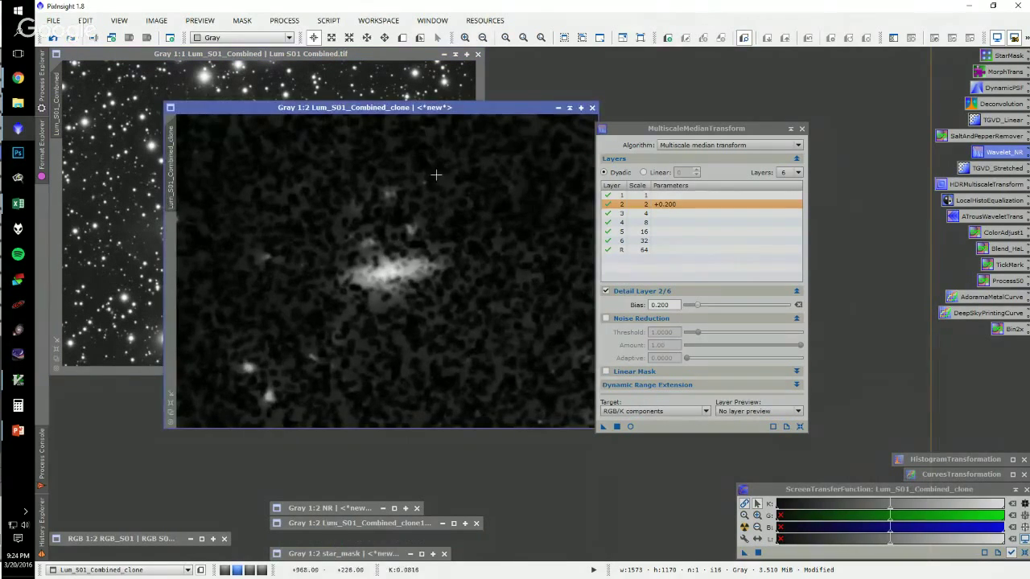
pyautogui.moveTo(430, 109); pyautogui.dragTo(471, 108)
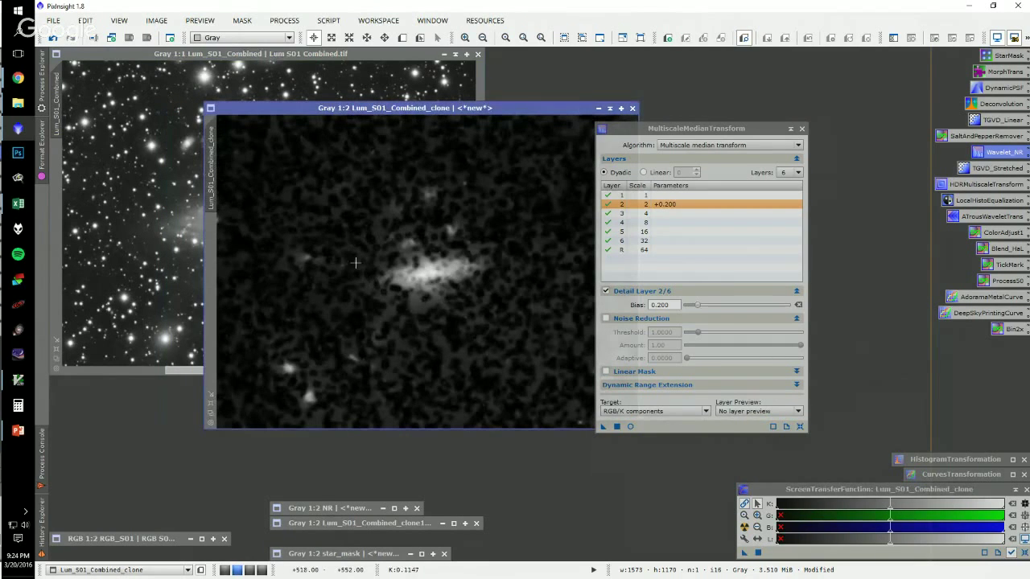
pyautogui.moveTo(211, 141); pyautogui.dragTo(56, 174)
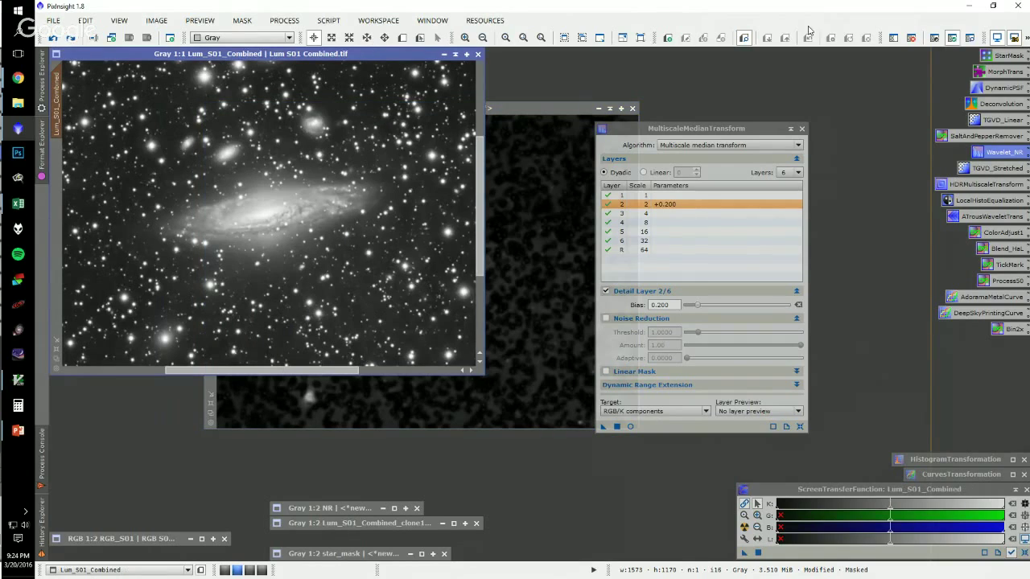
# - Show the mask overlay to check it, hide it again, and view the galaxy at 2:1
pyautogui.click(969, 38)
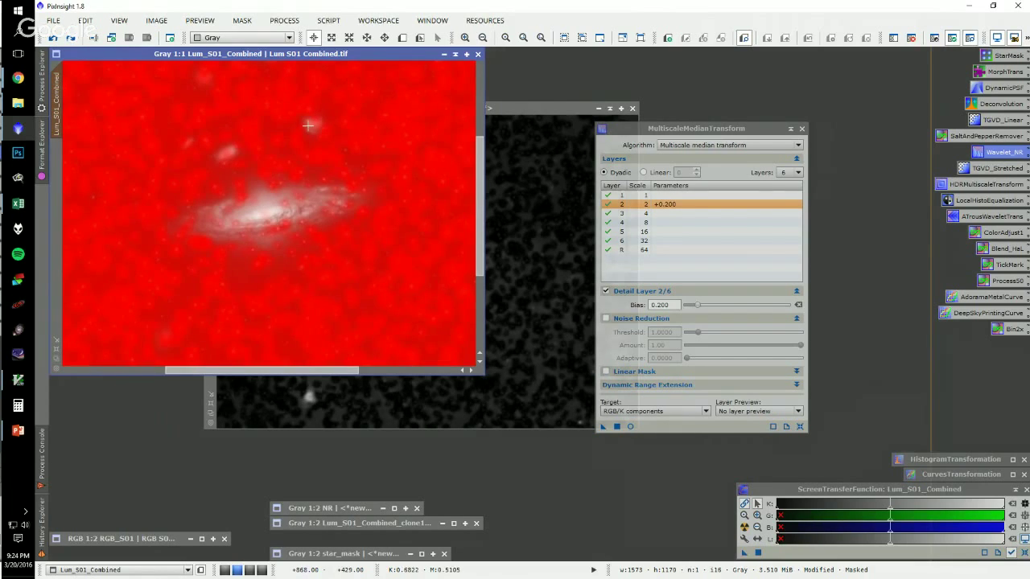
pyautogui.moveTo(308, 126); pyautogui.dragTo(335, 95)
pyautogui.click(970, 38)
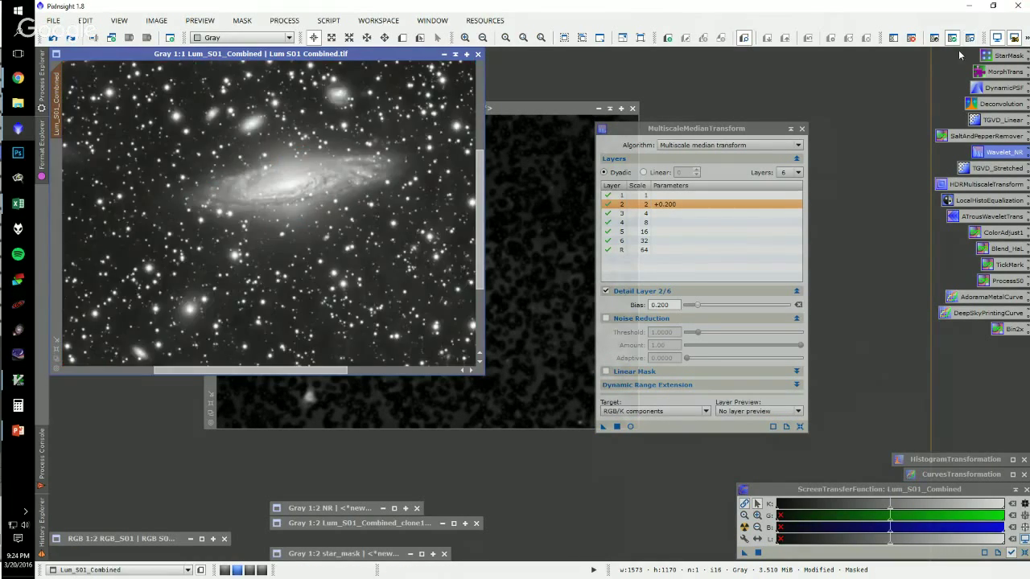
pyautogui.hotkey('ctrl', '+')
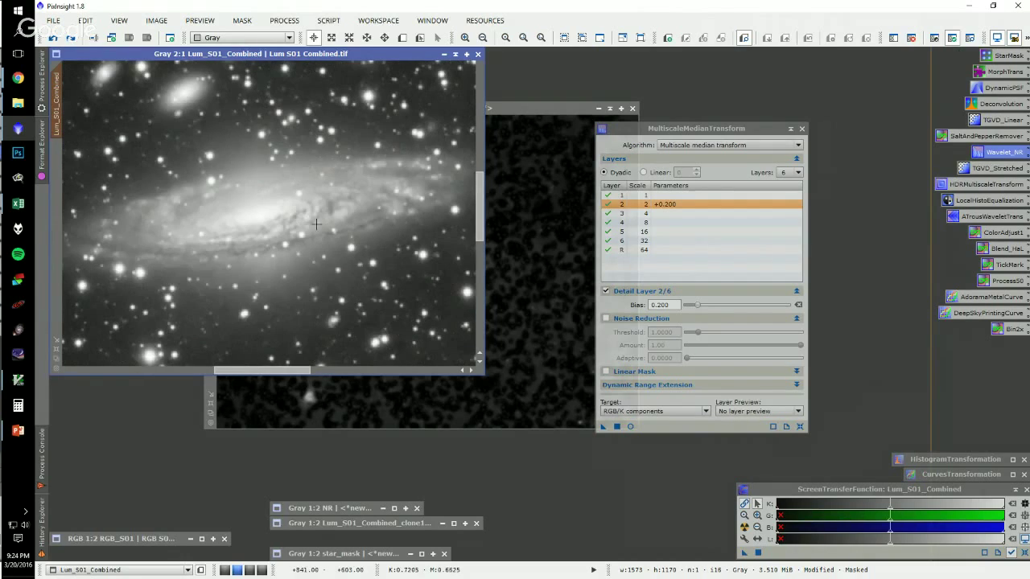
# - Apply the transform through the mask, then set layer 2 bias to 0.050 and layer 3 to 0.100
pyautogui.click(604, 427)
pyautogui.moveTo(656, 304); pyautogui.dragTo(688, 302)
pyautogui.press('BackSpace')
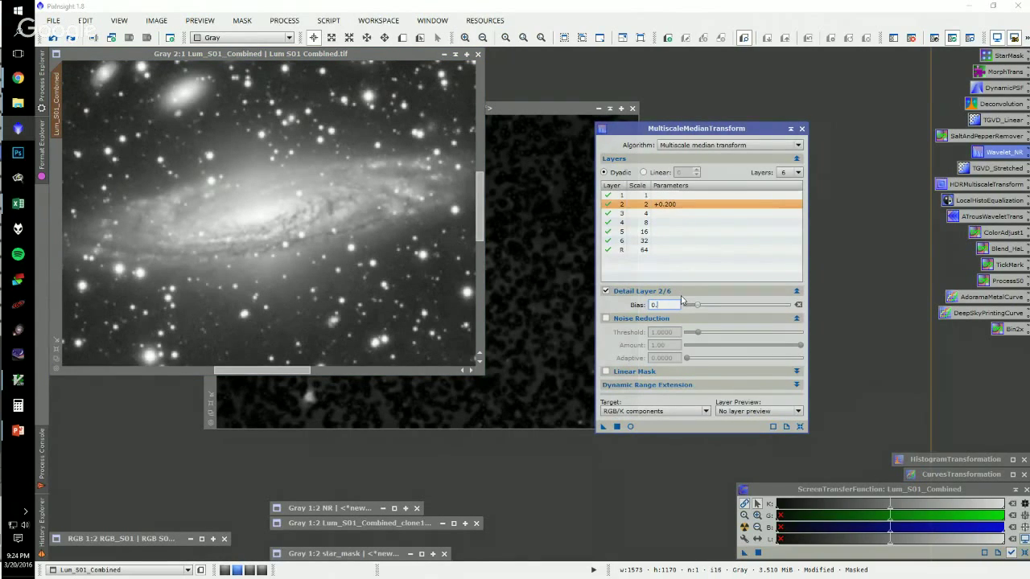
pyautogui.write('050')
pyautogui.press('Return')
pyautogui.click(664, 214)
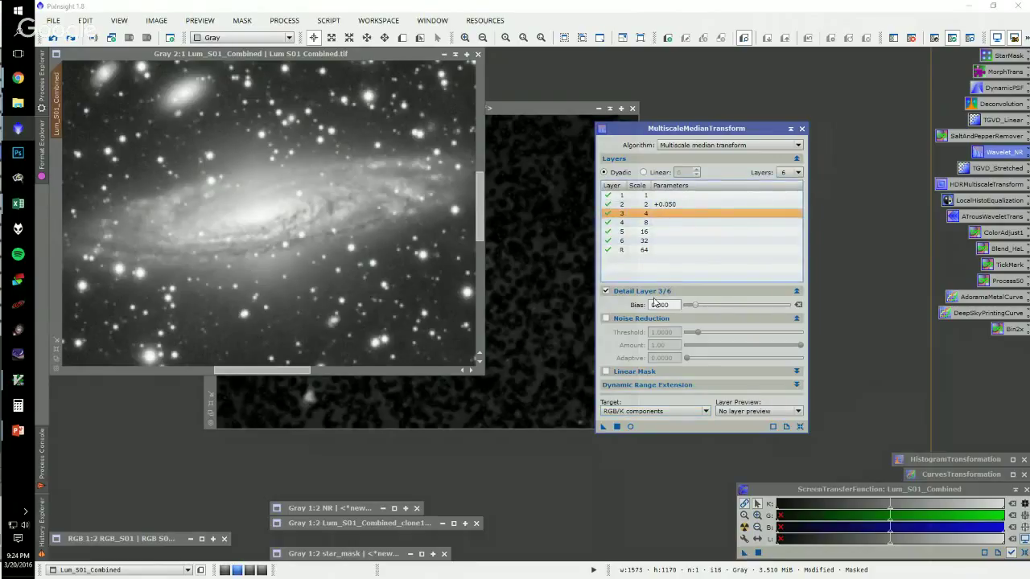
pyautogui.moveTo(653, 305); pyautogui.dragTo(675, 301)
pyautogui.write('0.1')
pyautogui.press('Return')
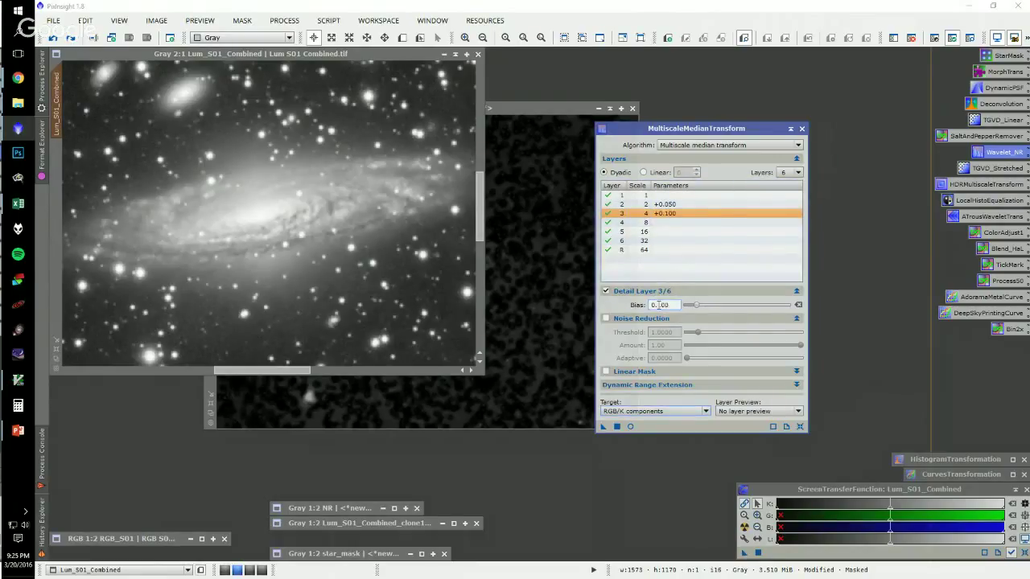
# - Set detail layer 4 bias to 0.050 and apply the revised transform to the galaxy
pyautogui.click(656, 222)
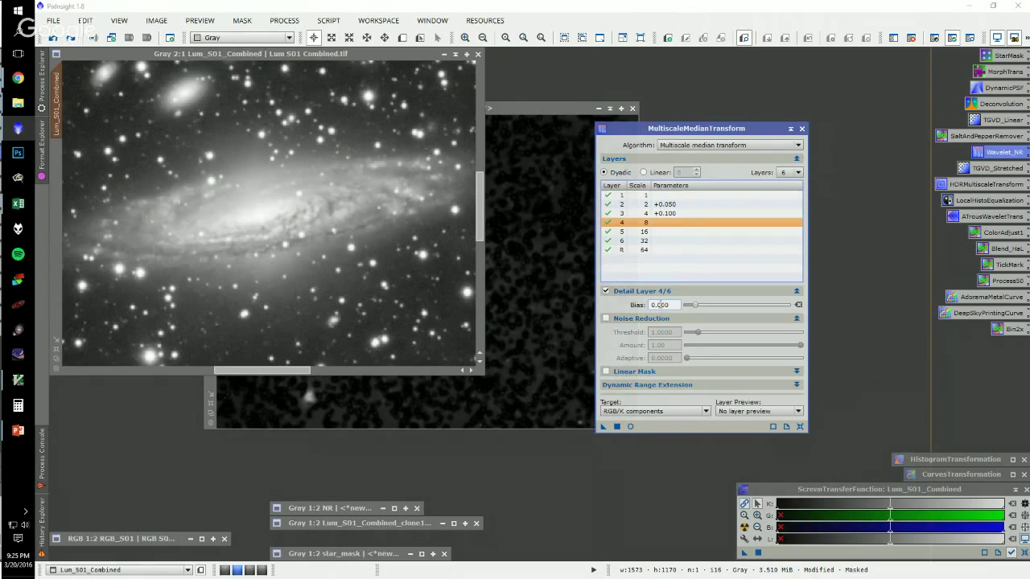
pyautogui.doubleClick(658, 305)
pyautogui.write('0.05')
pyautogui.press('Return')
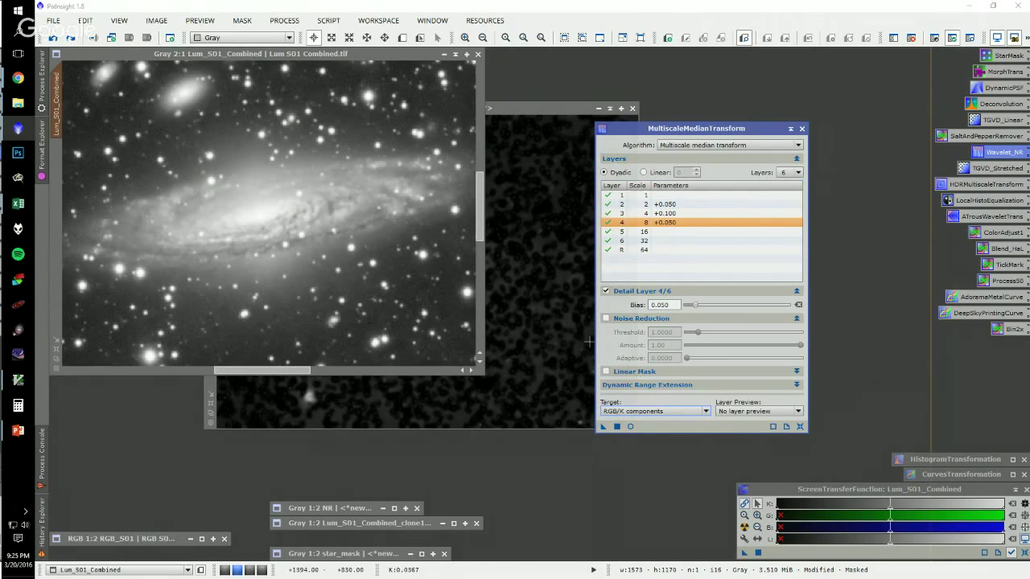
pyautogui.moveTo(603, 427); pyautogui.dragTo(265, 270)
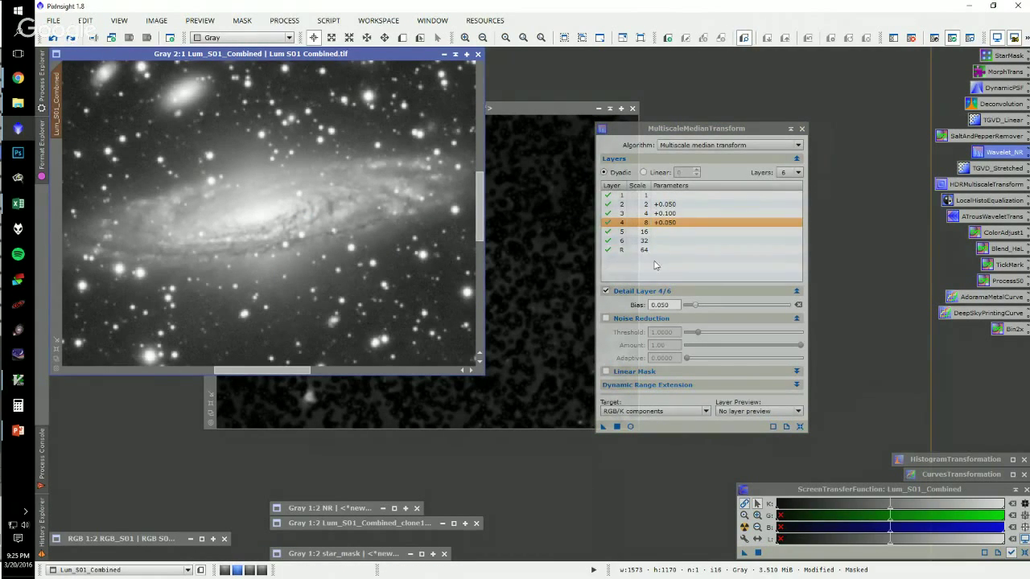
# - Reset detail layer 4 bias to 0 and reapply the transform to the galaxy image
pyautogui.doubleClick(668, 305)
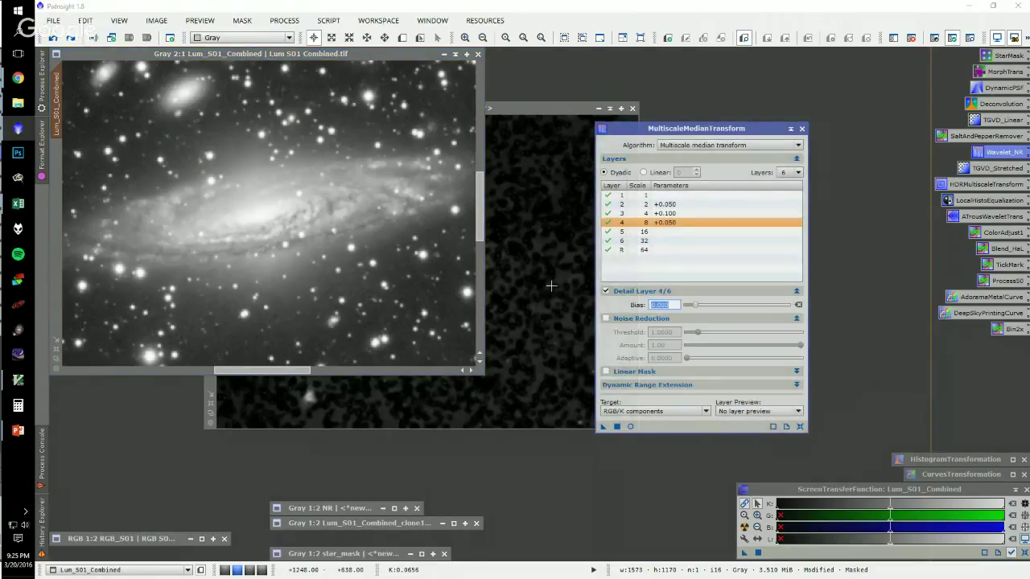
pyautogui.write('0')
pyautogui.press('Return')
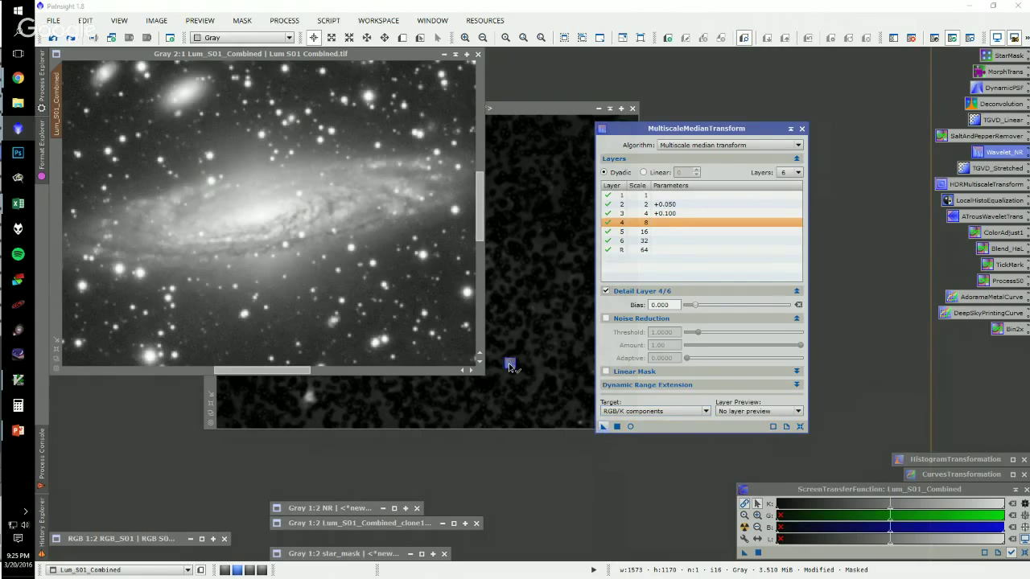
pyautogui.moveTo(508, 366); pyautogui.dragTo(269, 269)
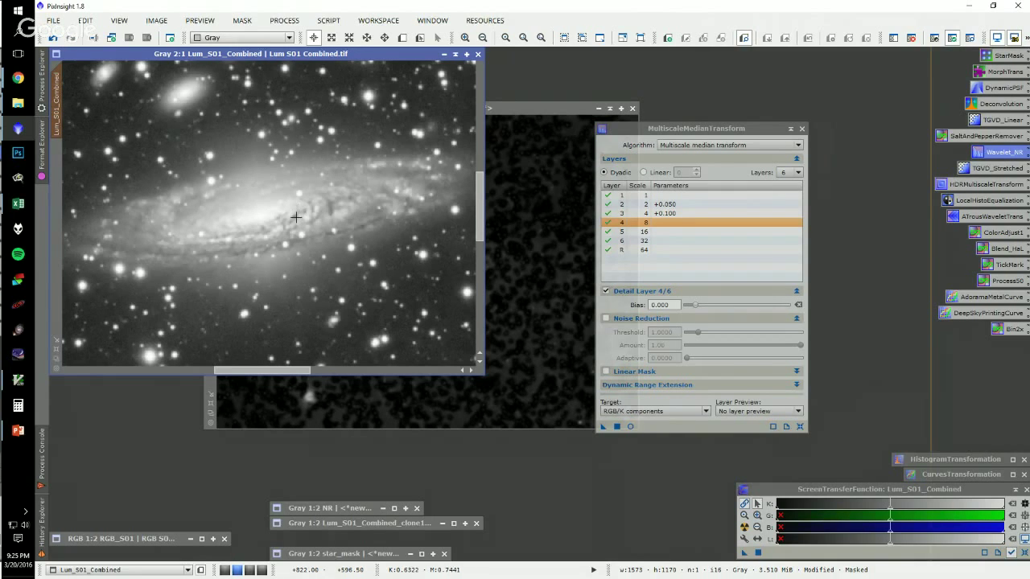
# - Close MultiscaleMedianTransform and minimise the clone and Lum_S01_Combined image windows
pyautogui.click(802, 129)
pyautogui.scroll(-2, 265, 179)
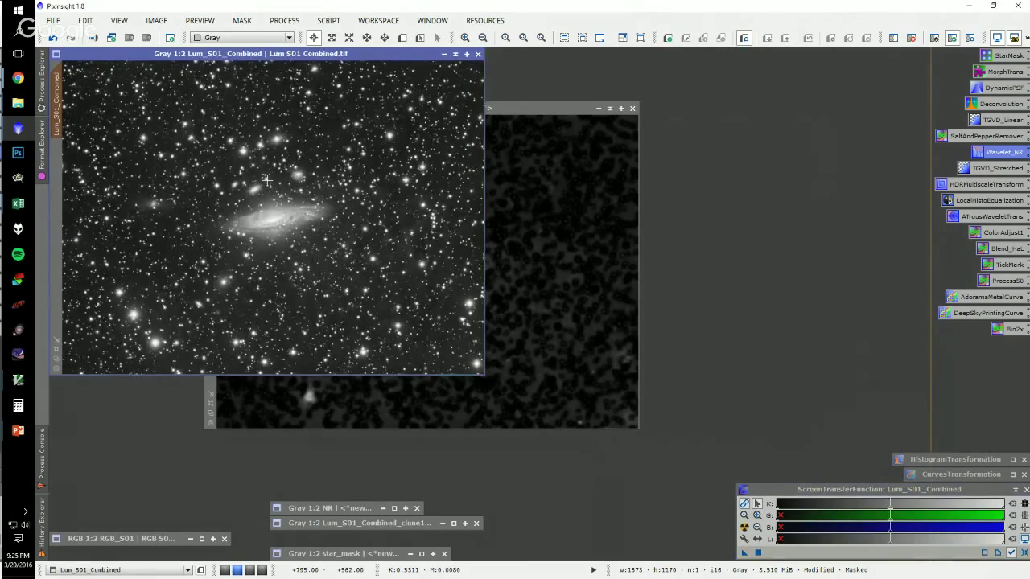
pyautogui.scroll(2, 265, 179)
pyautogui.scroll(-2, 265, 180)
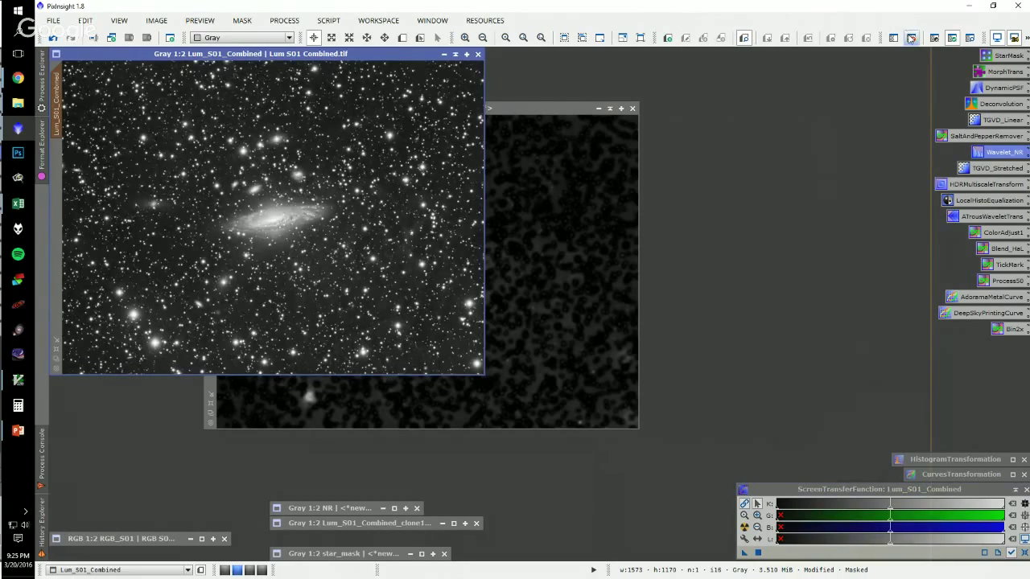
pyautogui.click(609, 107)
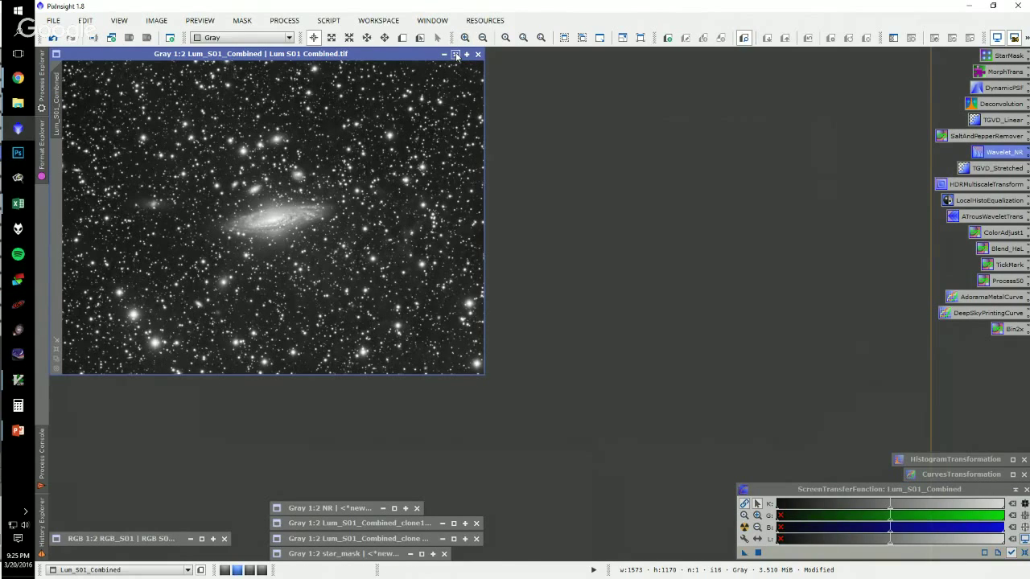
pyautogui.click(456, 55)
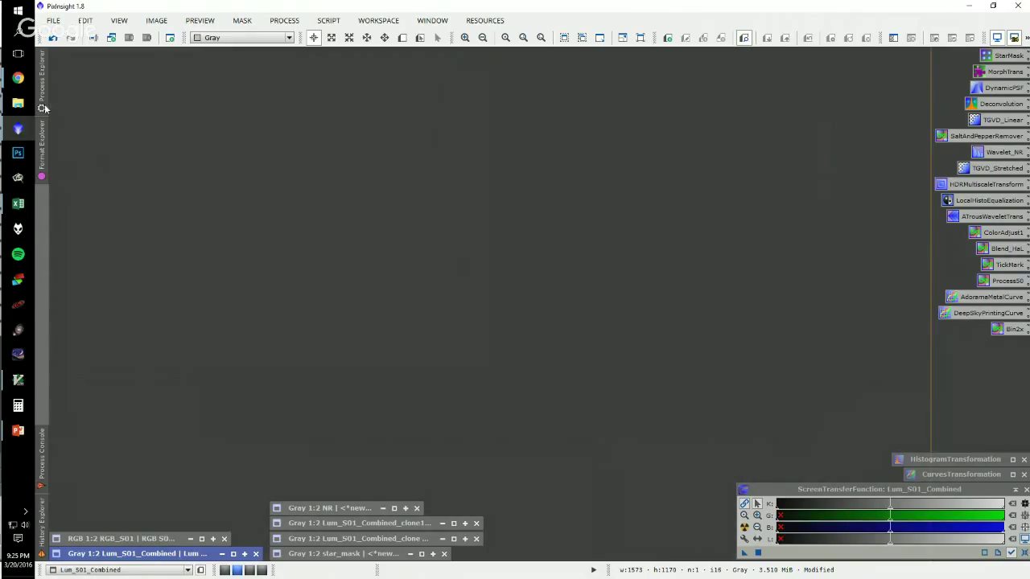
# - Switch to Photoshop, zoom around lum_combined.tif to inspect the galaxy, and show the Info panel with F8
pyautogui.moveTo(17, 77)
pyautogui.click(75, 122)
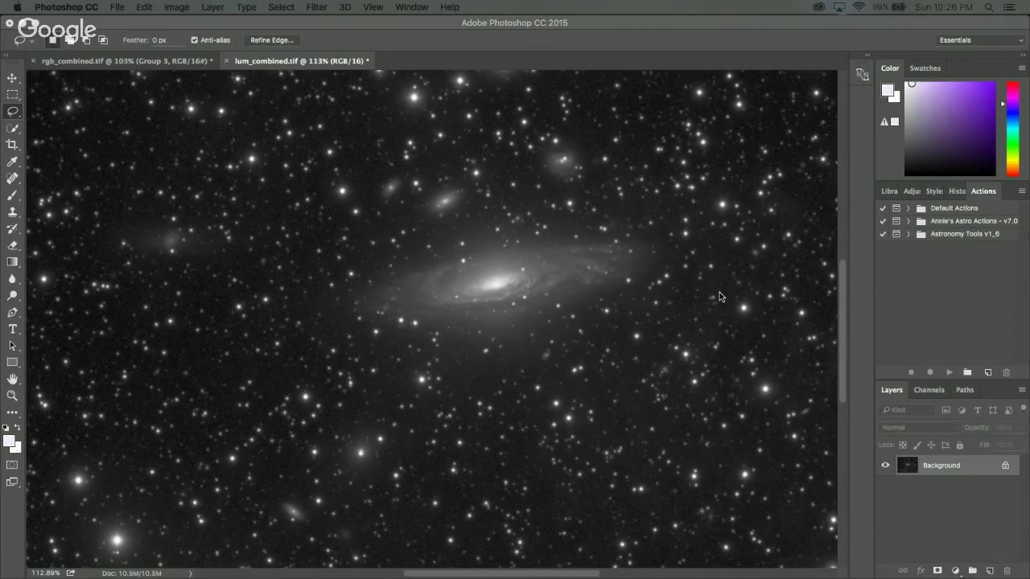
pyautogui.scroll(2, 720, 294)
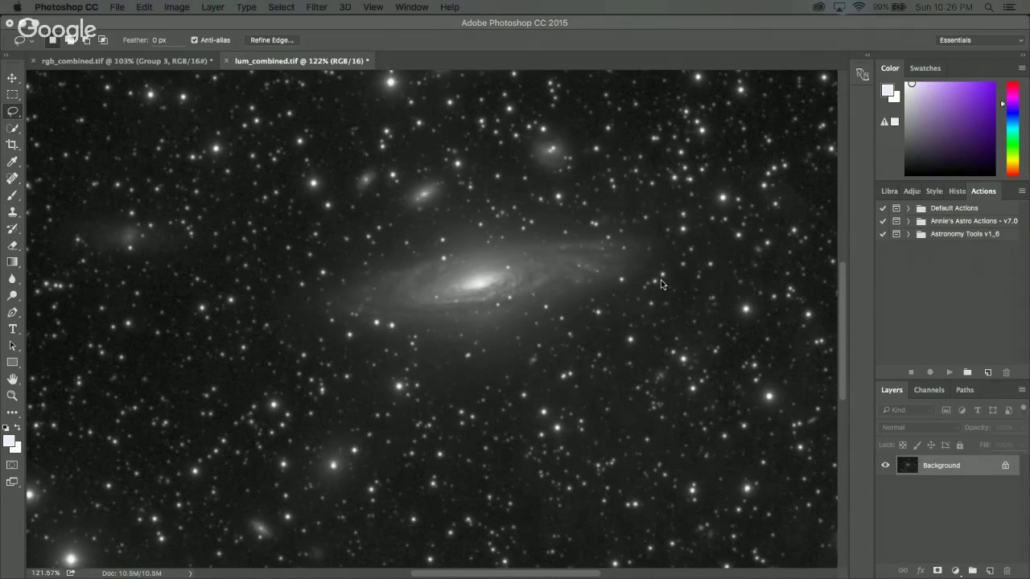
pyautogui.scroll(2, 151, 298)
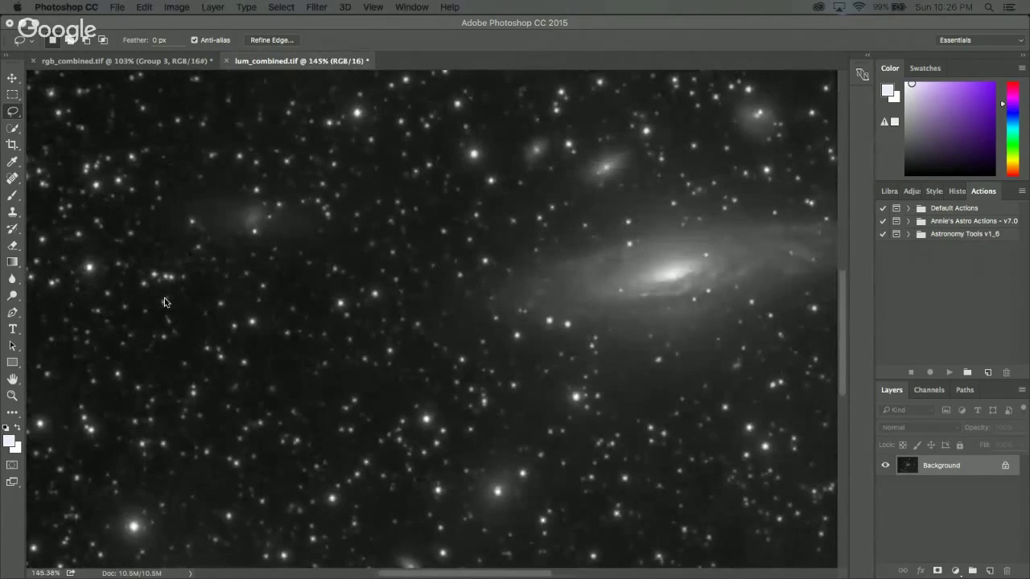
pyautogui.scroll(-2, 266, 322)
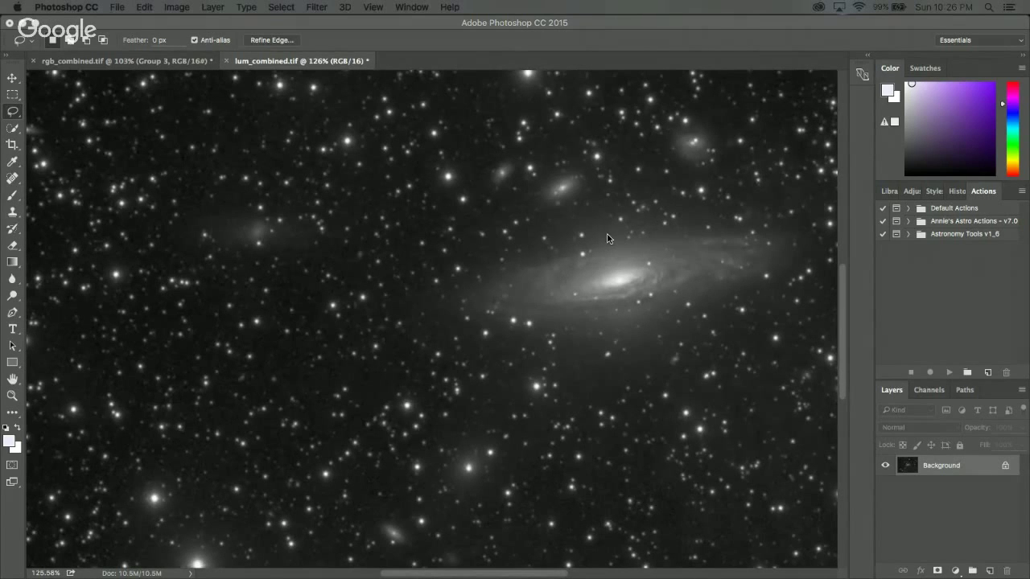
pyautogui.scroll(1, 681, 277)
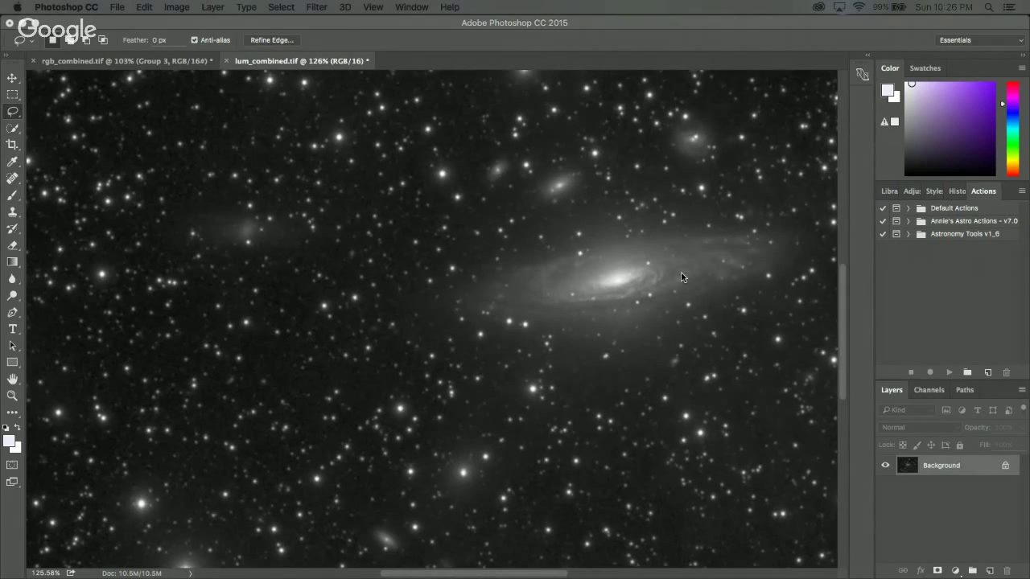
pyautogui.scroll(1, 628, 276)
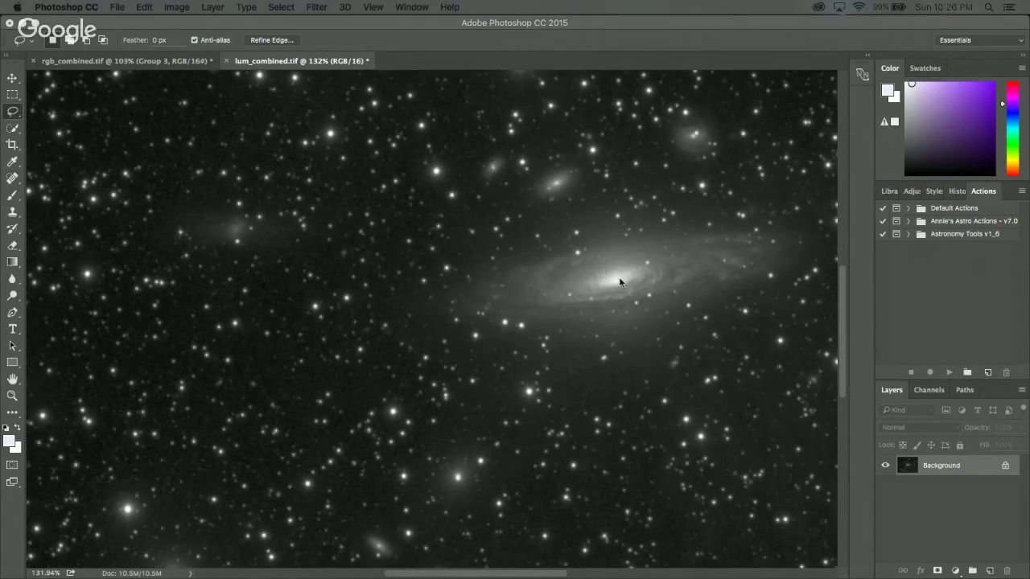
pyautogui.scroll(5, 649, 289)
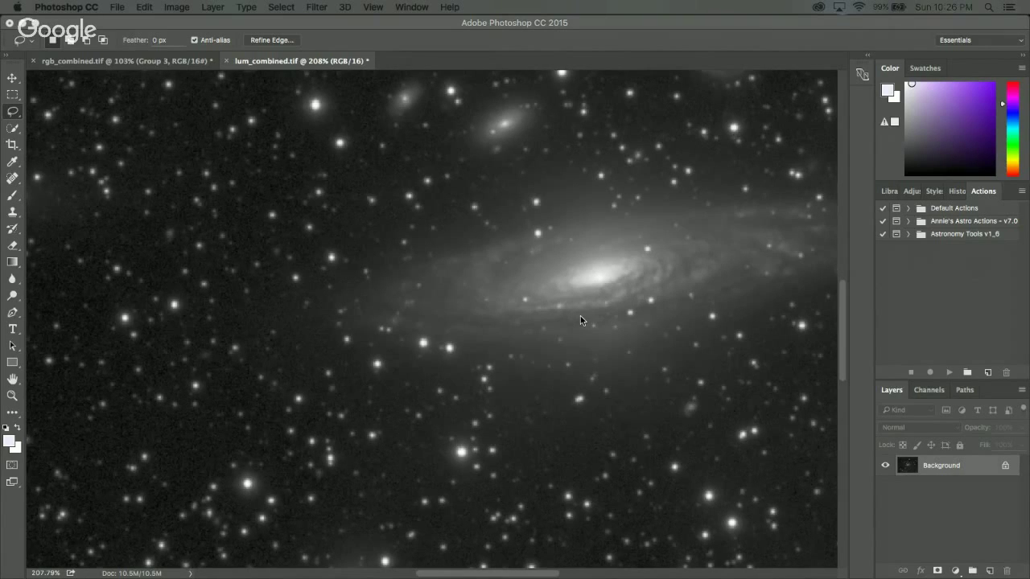
pyautogui.scroll(-2, 165, 335)
pyautogui.scroll(-2, 150, 333)
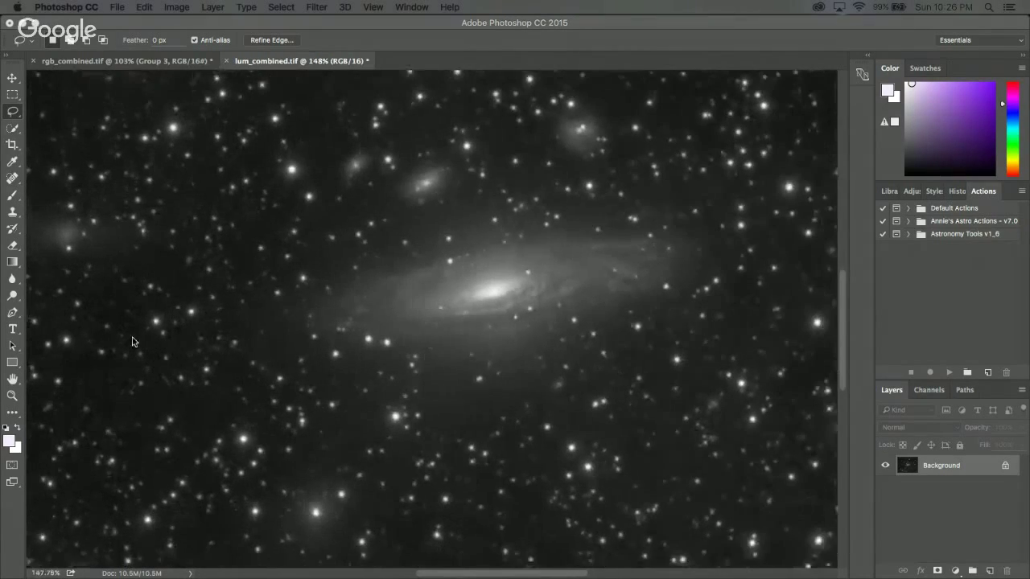
pyautogui.scroll(2, 113, 366)
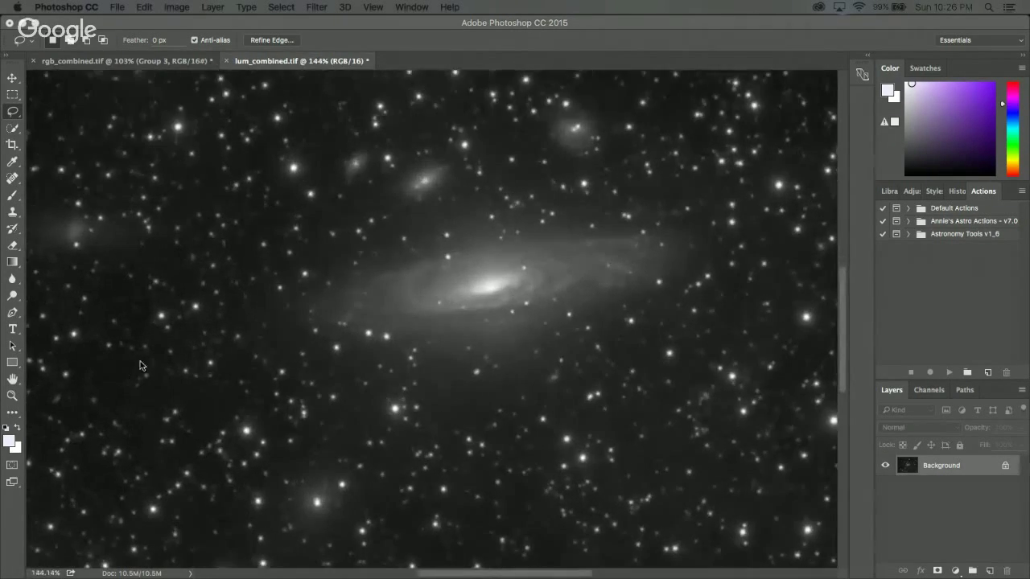
pyautogui.scroll(-13, 209, 282)
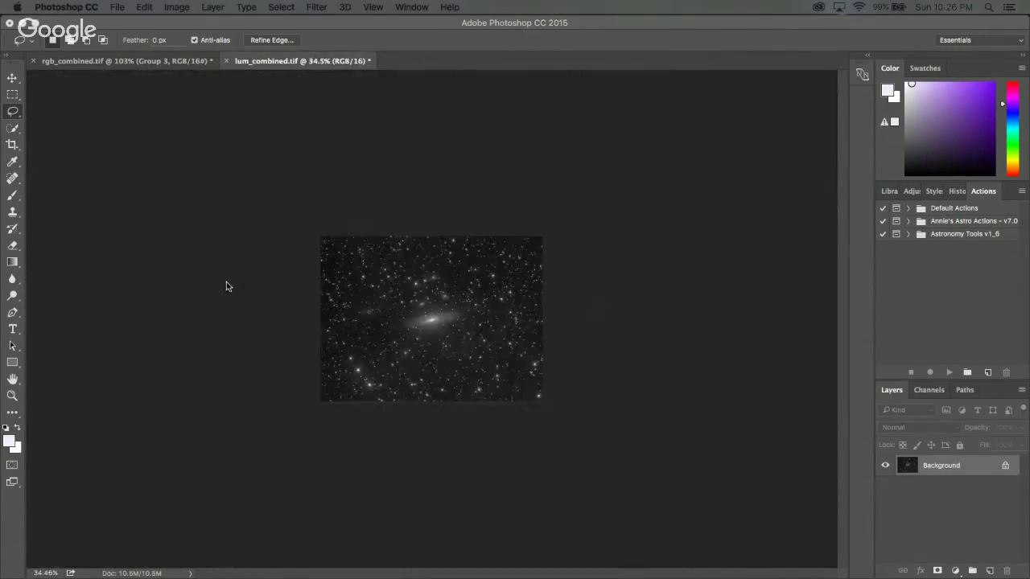
pyautogui.scroll(10, 385, 377)
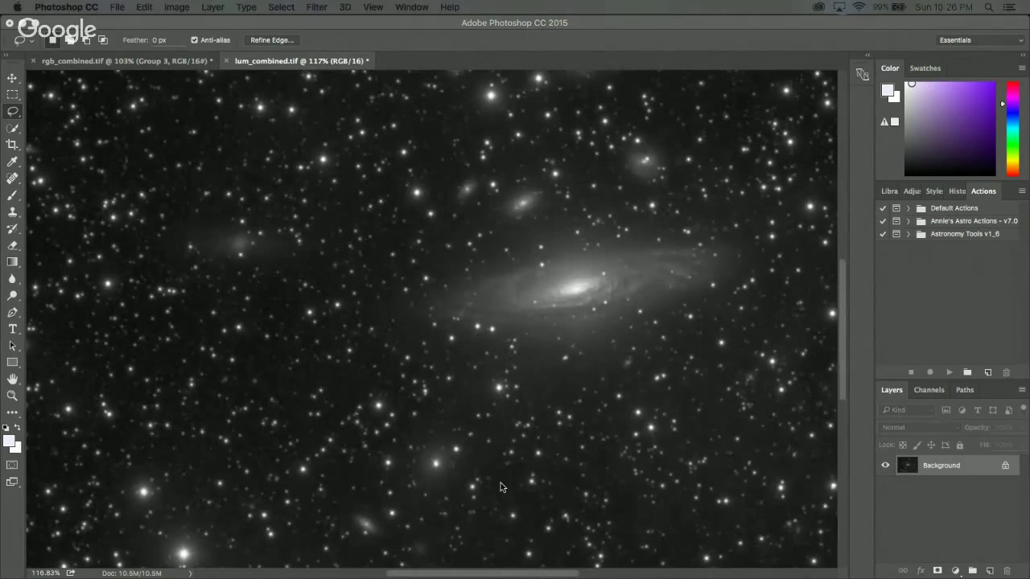
pyautogui.scroll(-2, 500, 487)
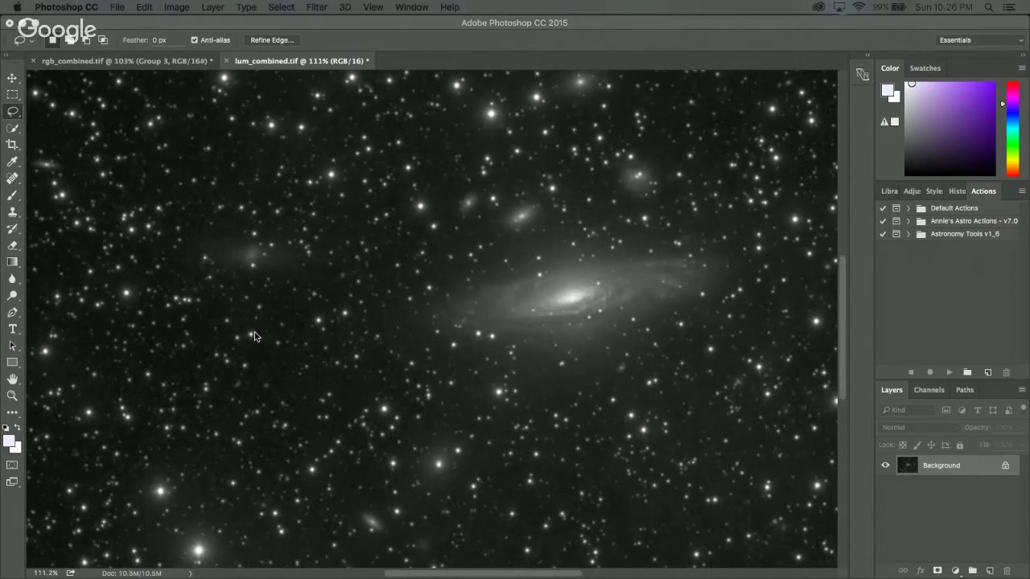
pyautogui.scroll(2, 294, 372)
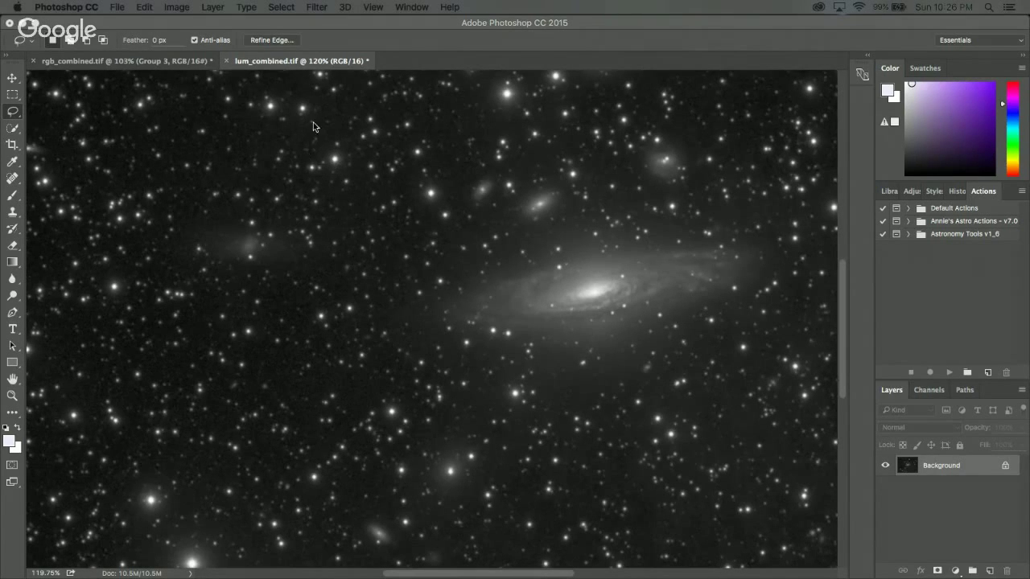
pyautogui.press('F8')
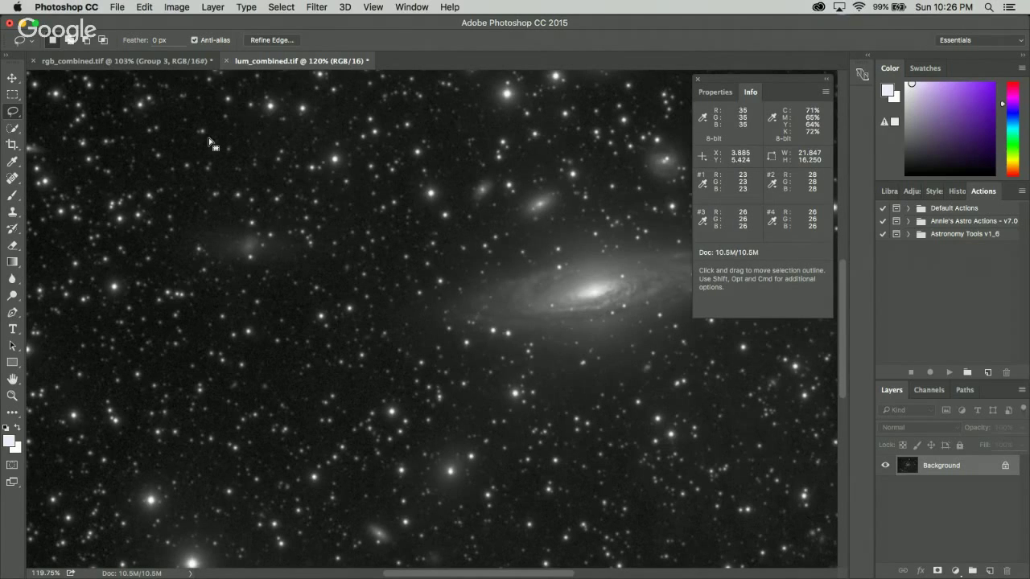
# - Duplicate lum_combined.tif as a new document named nrimage and zoom in to inspect it
pyautogui.click(165, 7)
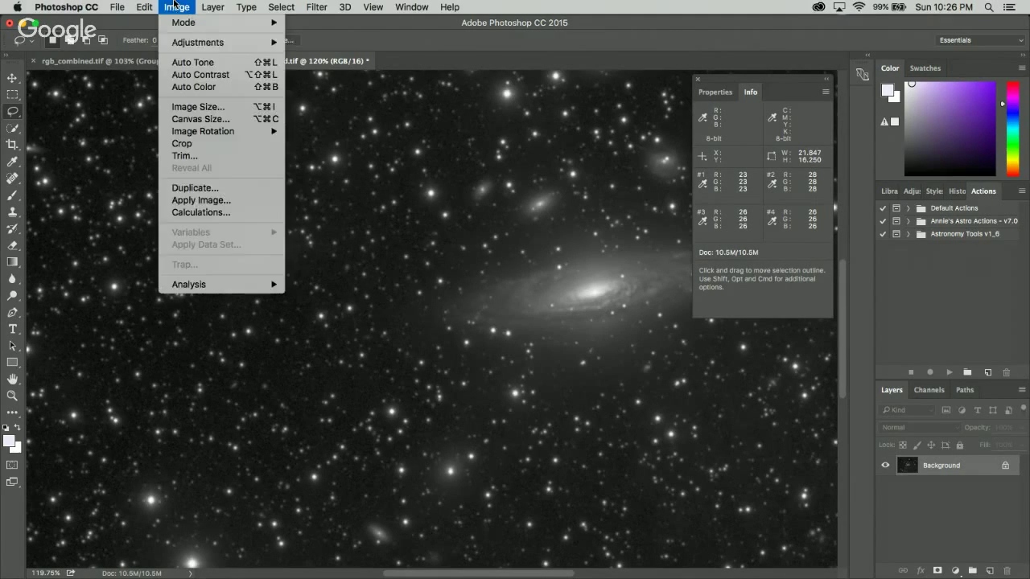
pyautogui.moveTo(148, 5)
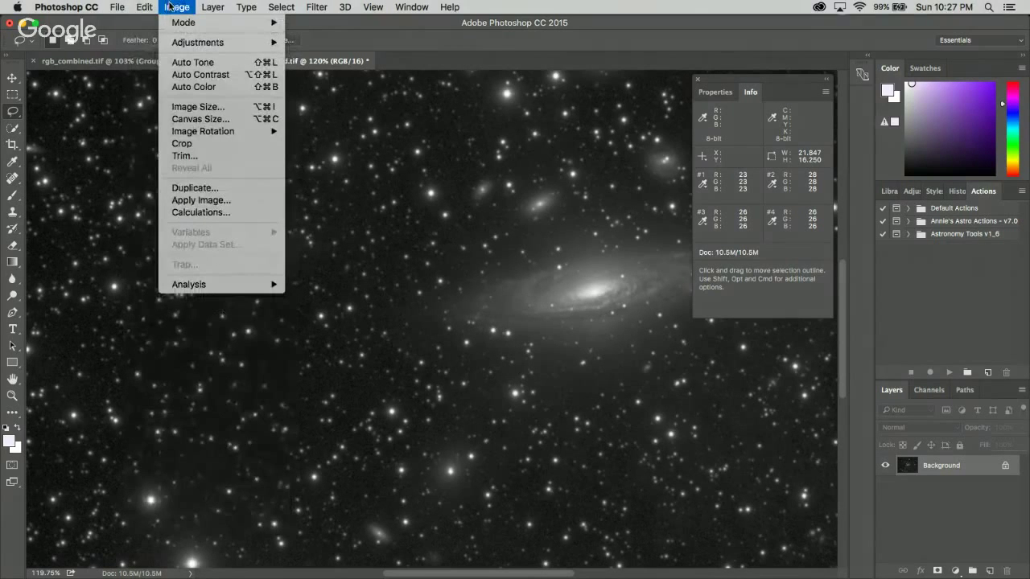
pyautogui.click(198, 190)
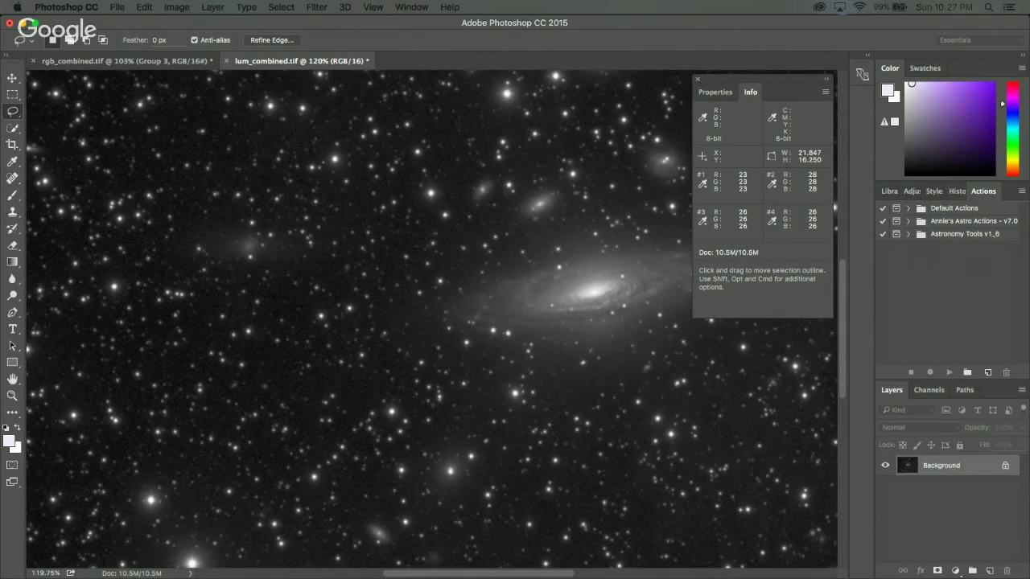
pyautogui.press('Return')
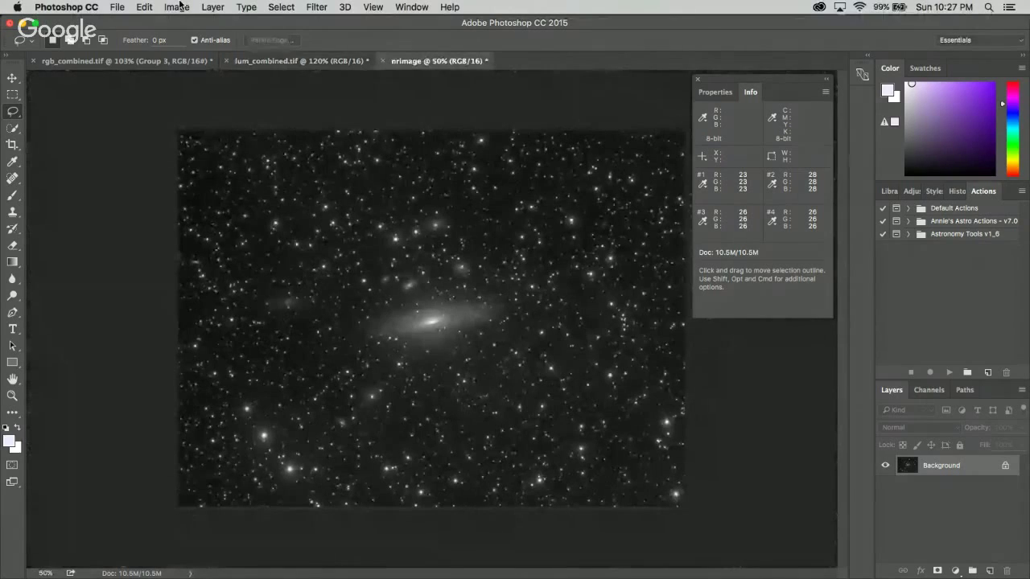
pyautogui.scroll(3, 435, 278)
pyautogui.scroll(4, 318, 241)
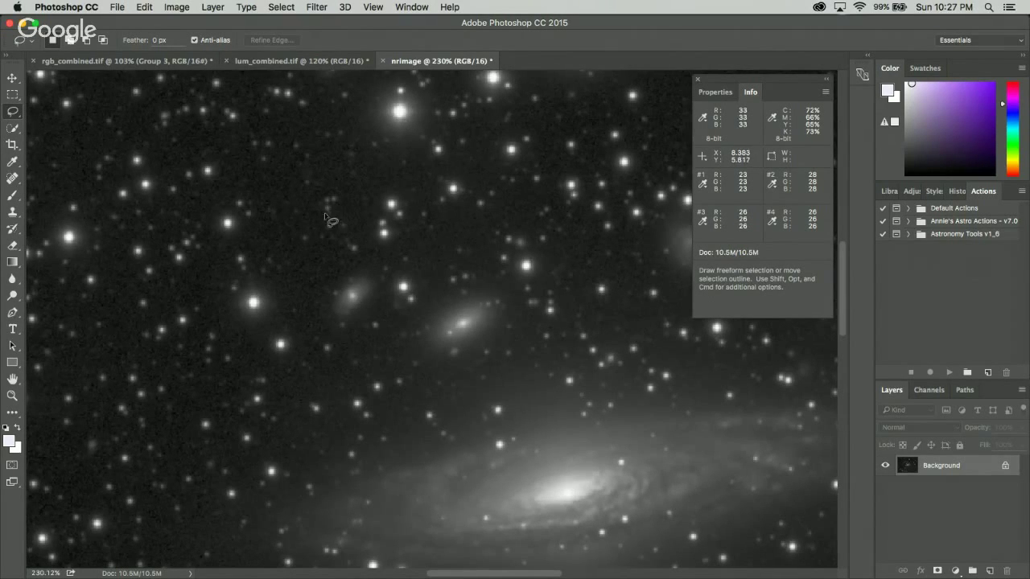
pyautogui.scroll(-5, 326, 238)
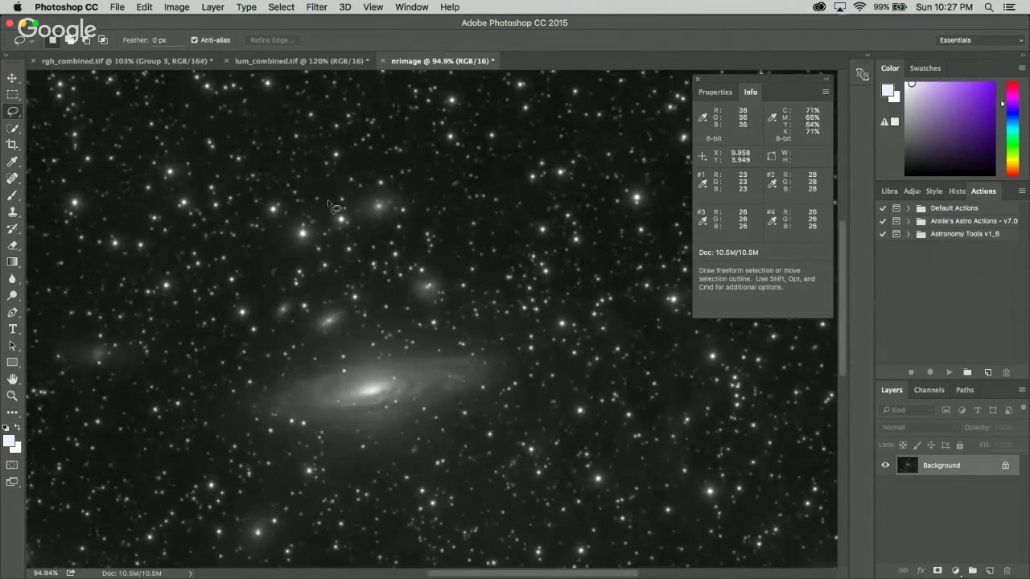
# - Duplicate the Background layer and apply the Despeckle noise filter
pyautogui.moveTo(931, 469); pyautogui.dragTo(987, 566)
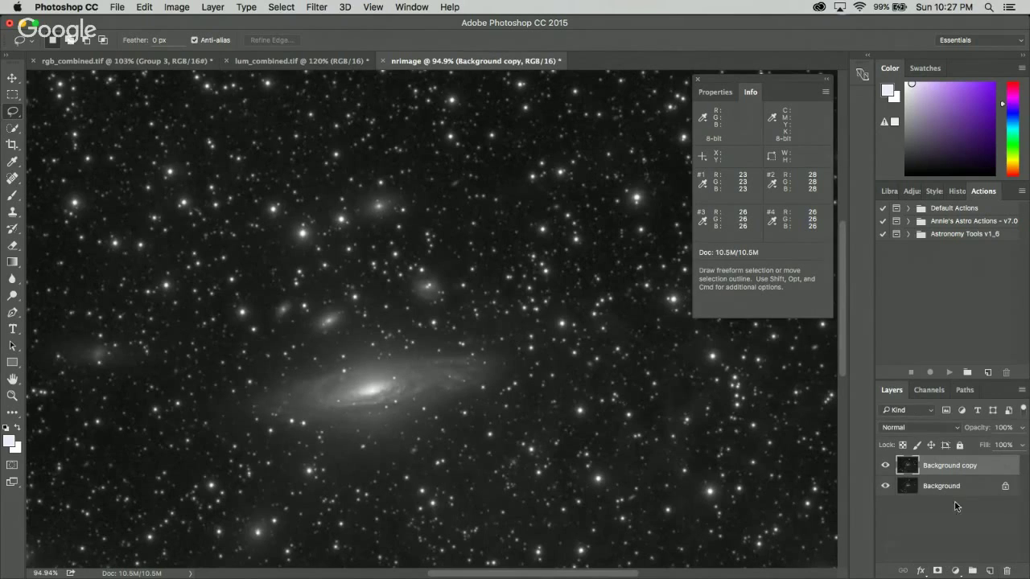
pyautogui.scroll(6, 529, 197)
pyautogui.scroll(-2, 527, 184)
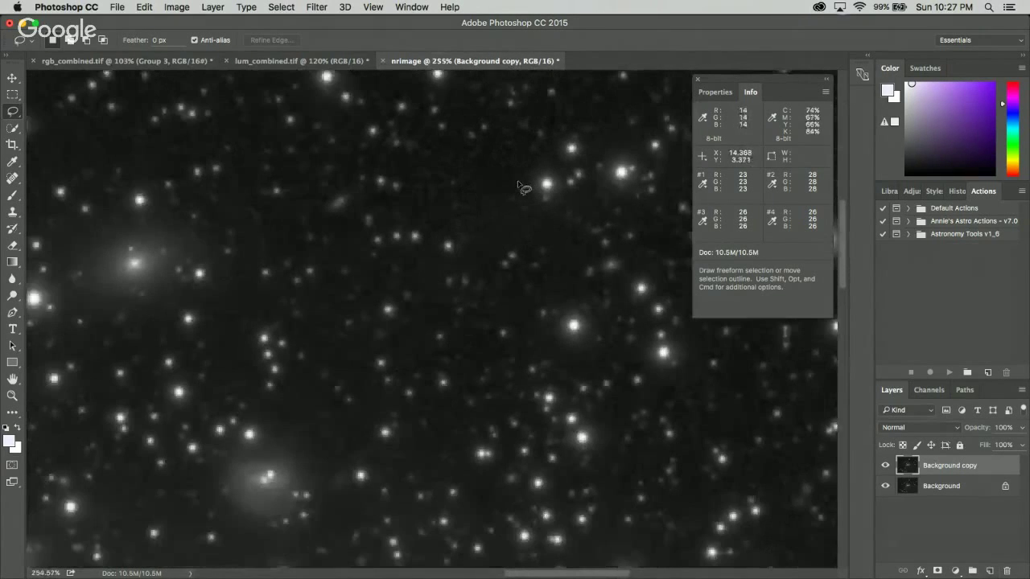
pyautogui.click(317, 7)
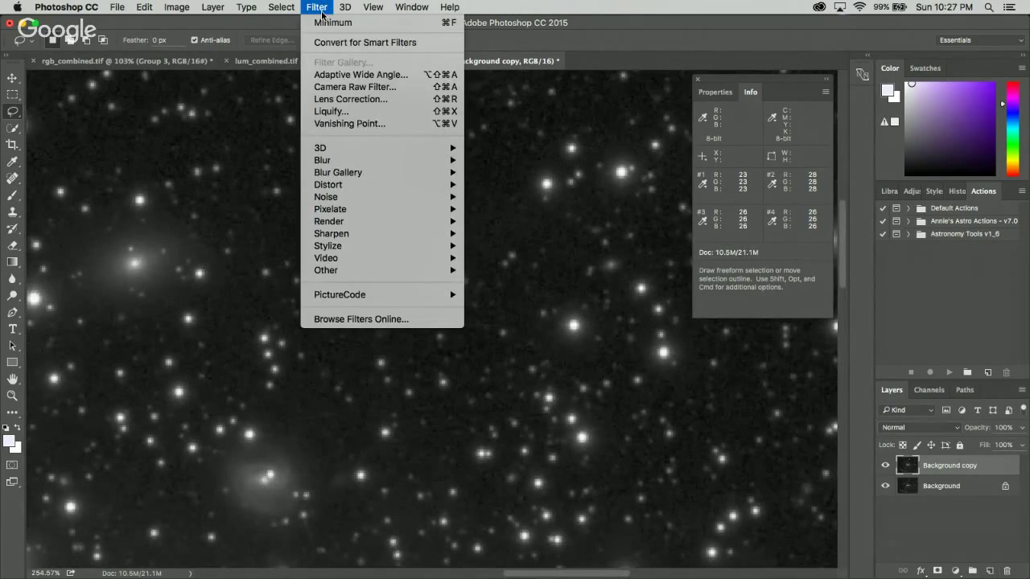
pyautogui.moveTo(340, 197)
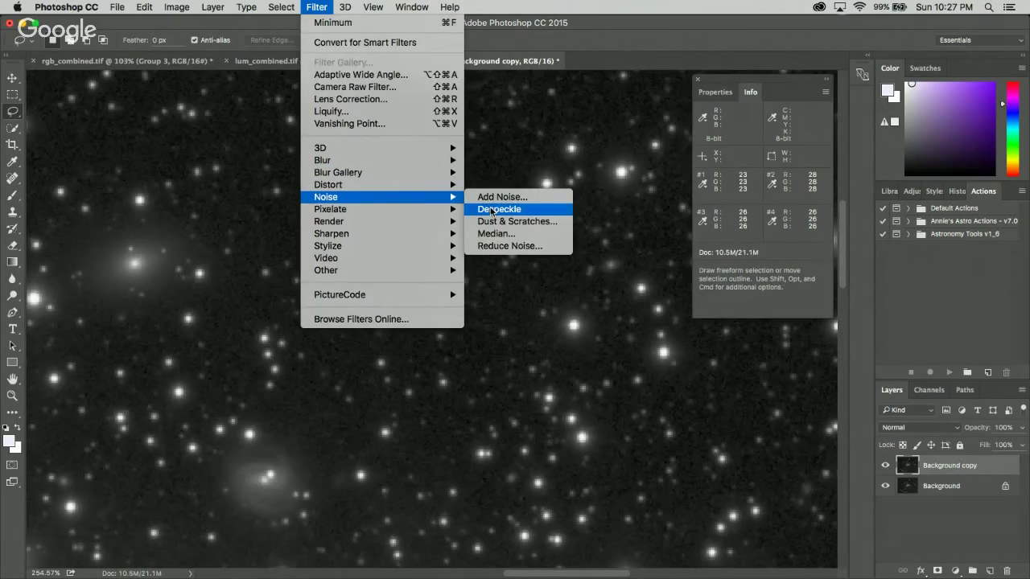
pyautogui.click(487, 209)
pyautogui.scroll(-8, 506, 219)
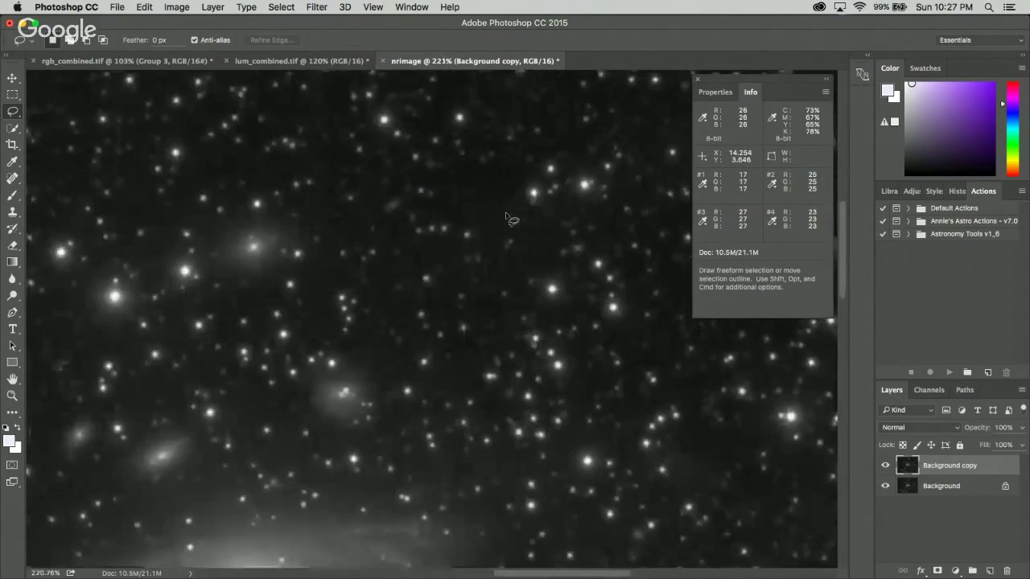
pyautogui.scroll(3, 258, 274)
pyautogui.scroll(4, 257, 274)
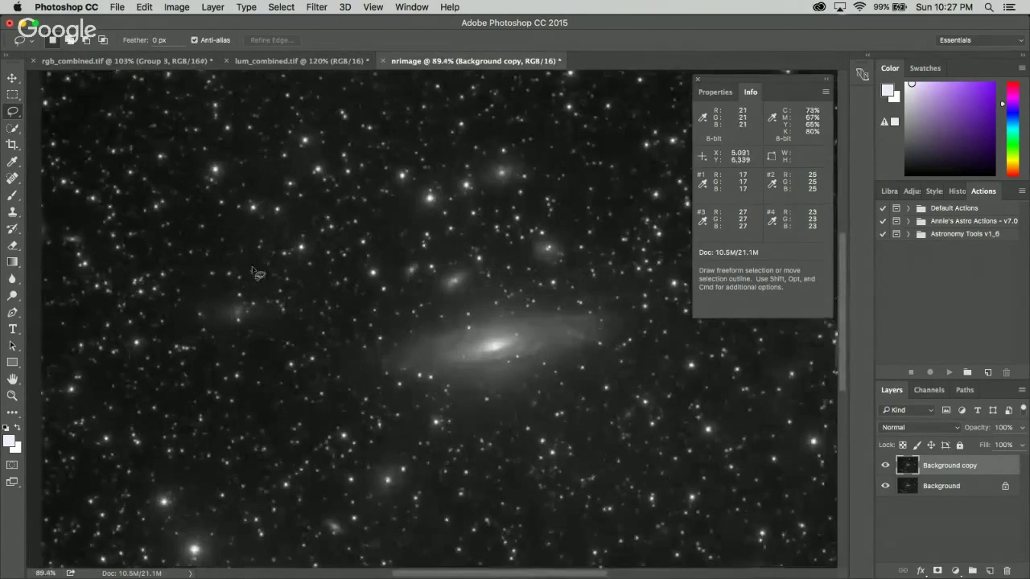
pyautogui.scroll(1, 270, 257)
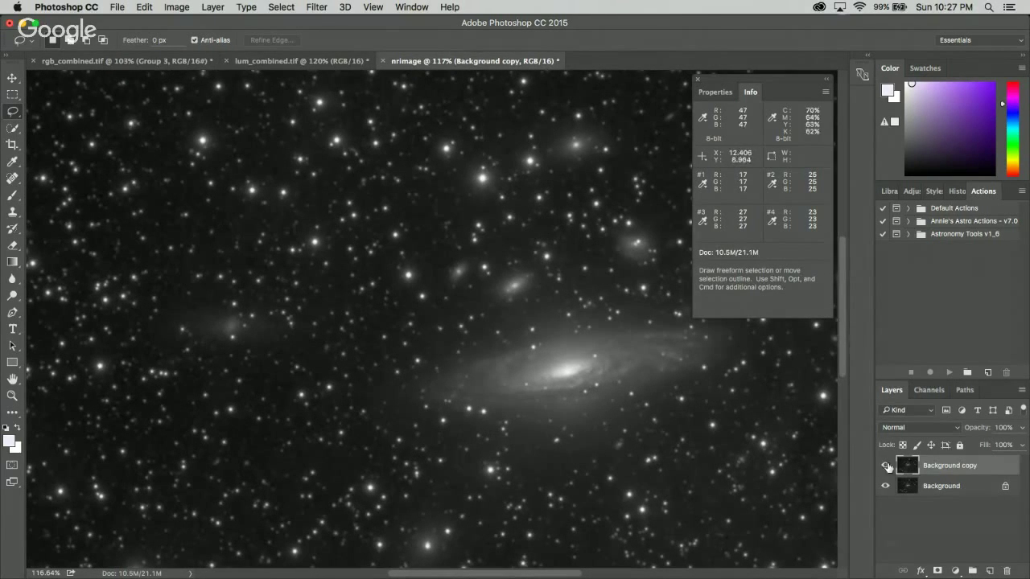
# - Select all, copy merged, and paste the result as a new Layer 1
pyautogui.click(291, 7)
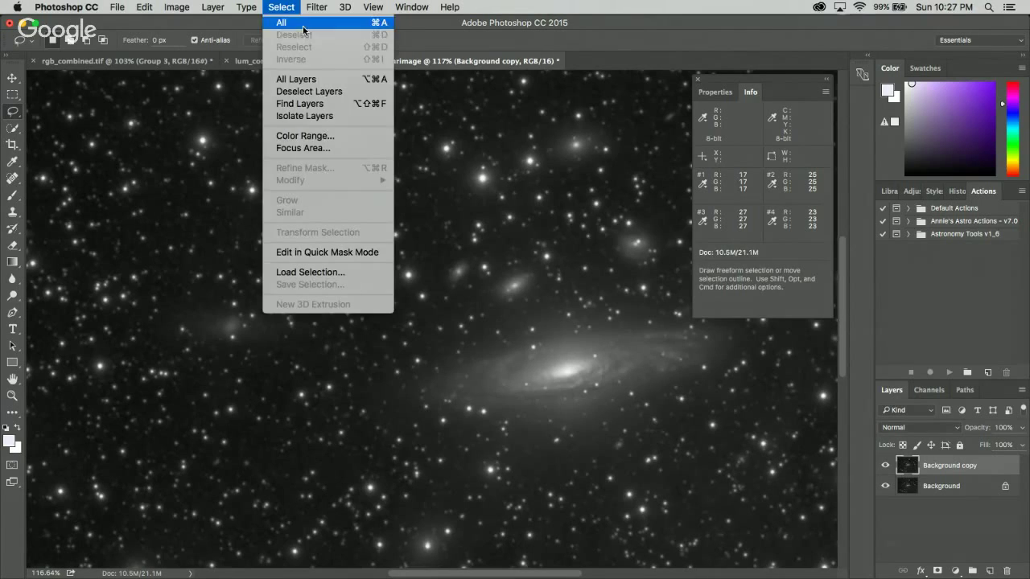
pyautogui.click(280, 24)
pyautogui.click(146, 7)
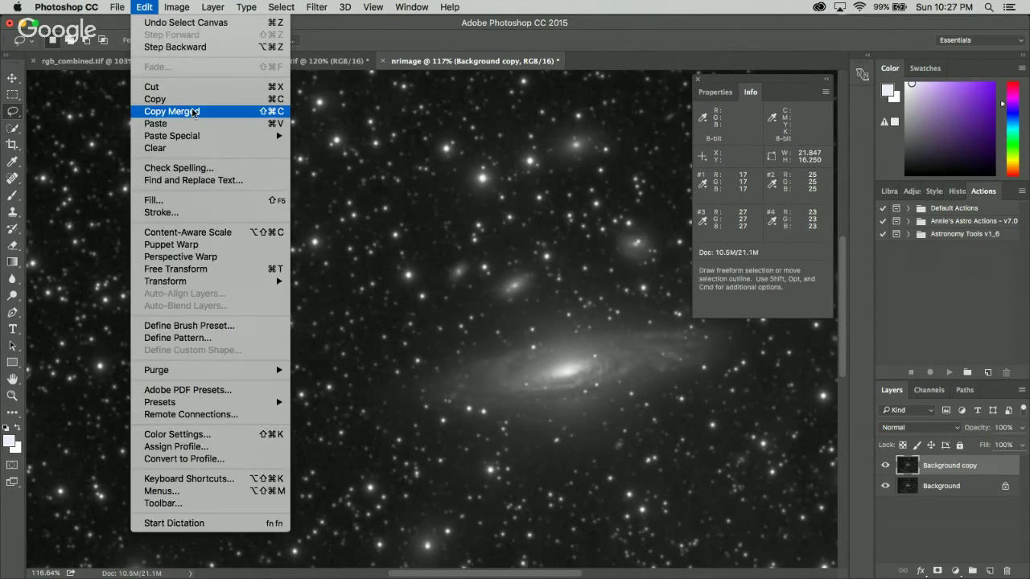
pyautogui.click(165, 110)
pyautogui.press('super+v')
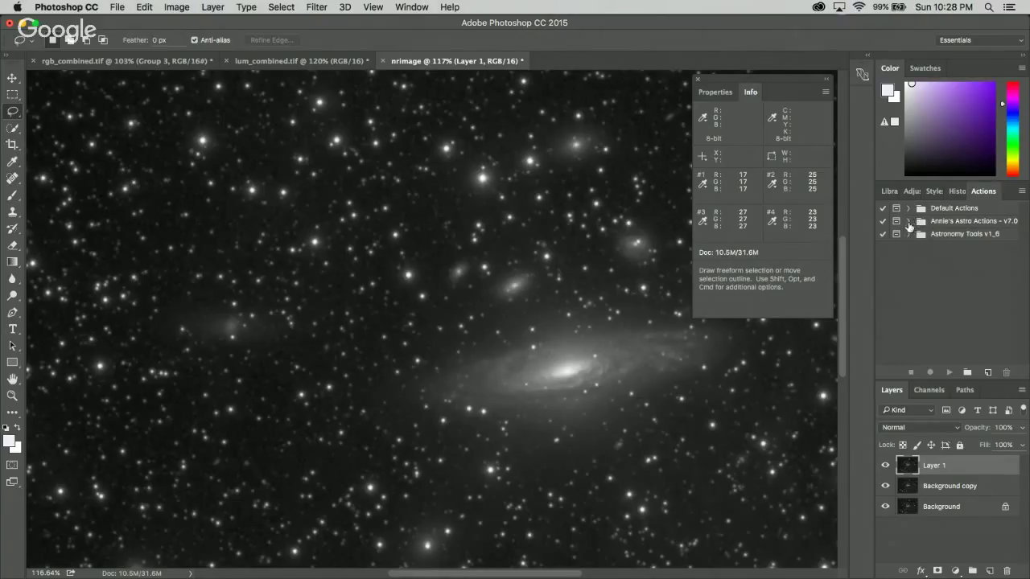
pyautogui.click(908, 221)
pyautogui.scroll(-5, 963, 291)
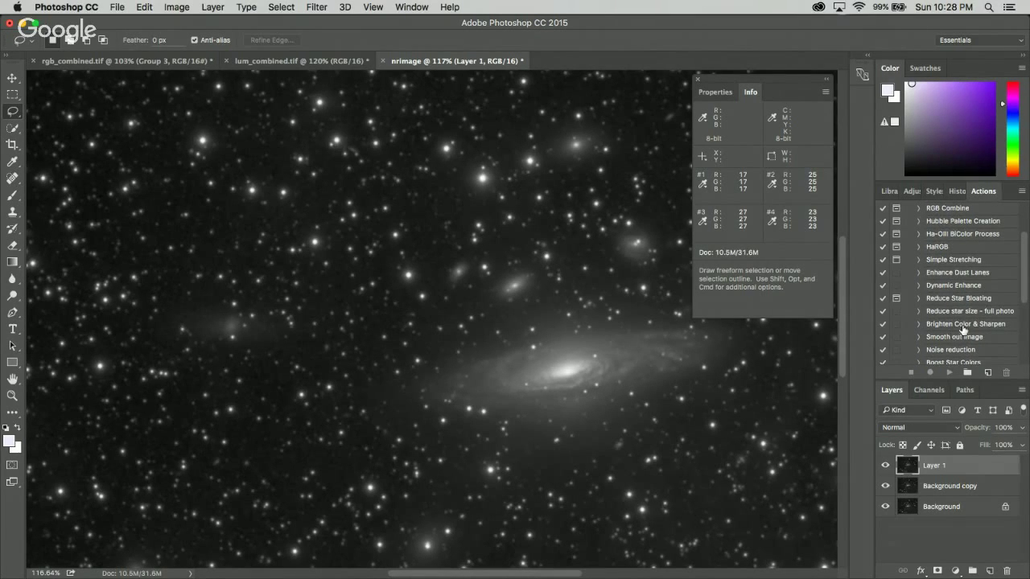
pyautogui.scroll(5, 939, 253)
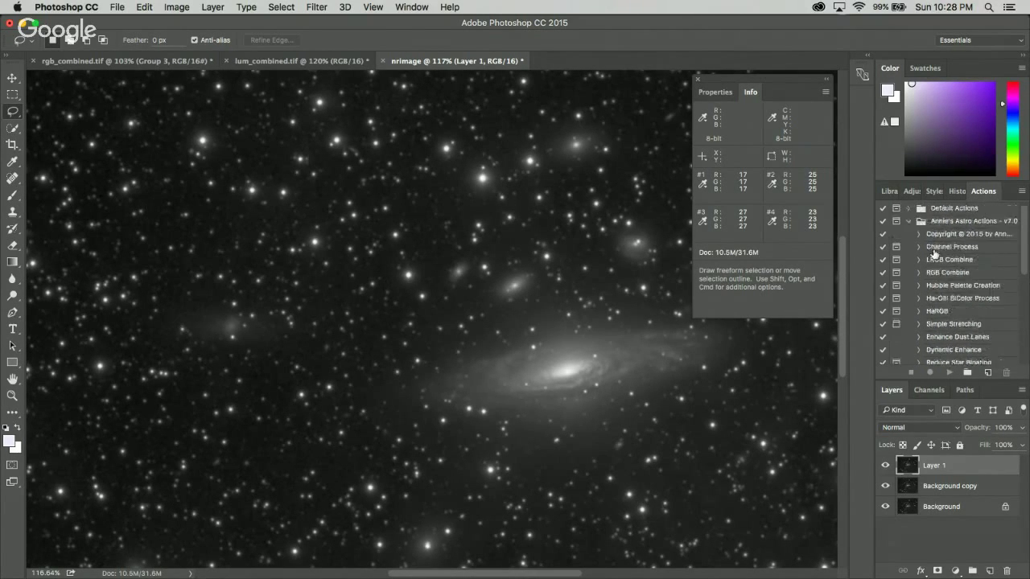
pyautogui.click(909, 221)
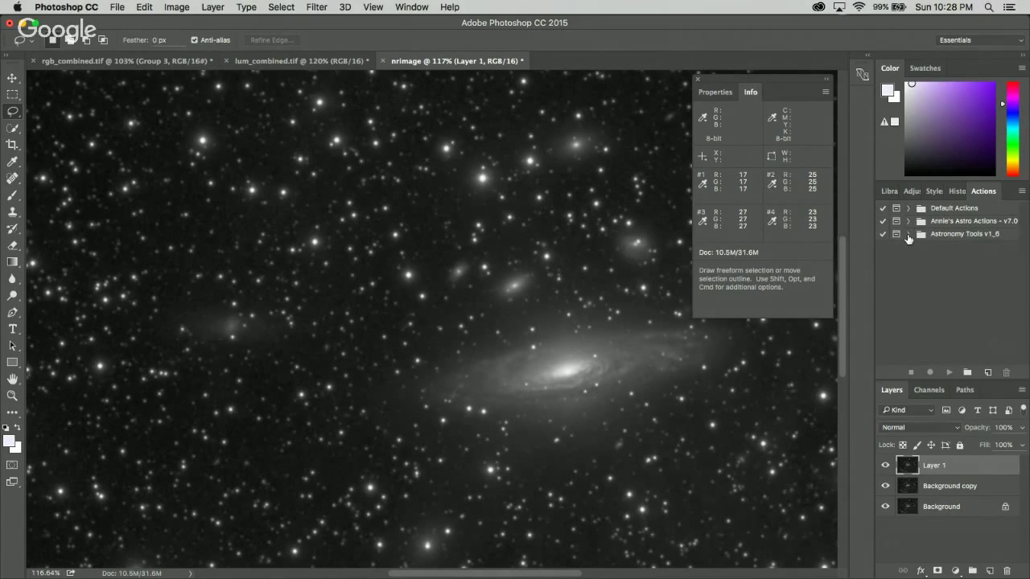
pyautogui.click(908, 235)
pyautogui.scroll(-5, 965, 298)
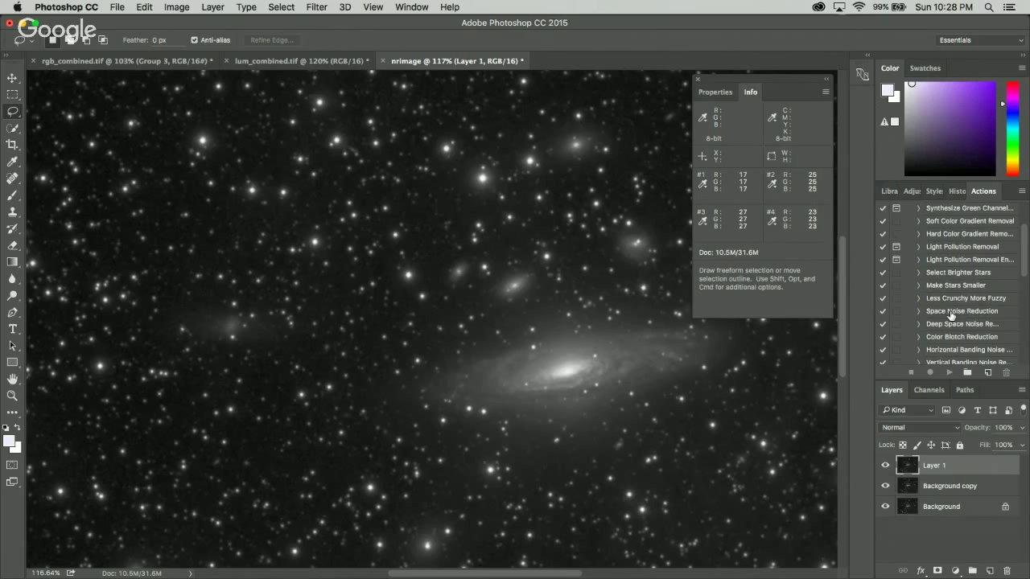
pyautogui.scroll(3, 934, 280)
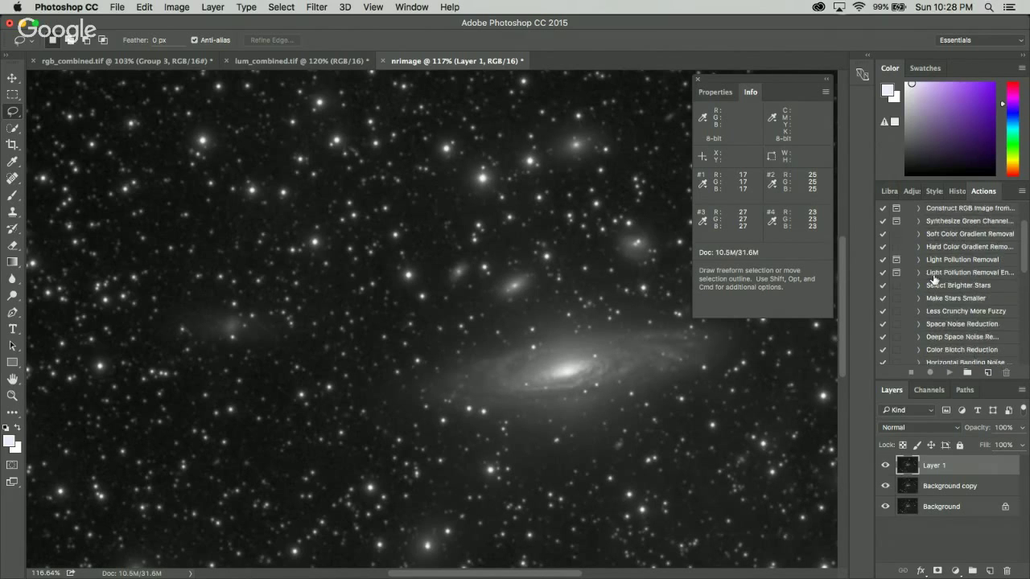
pyautogui.click(908, 234)
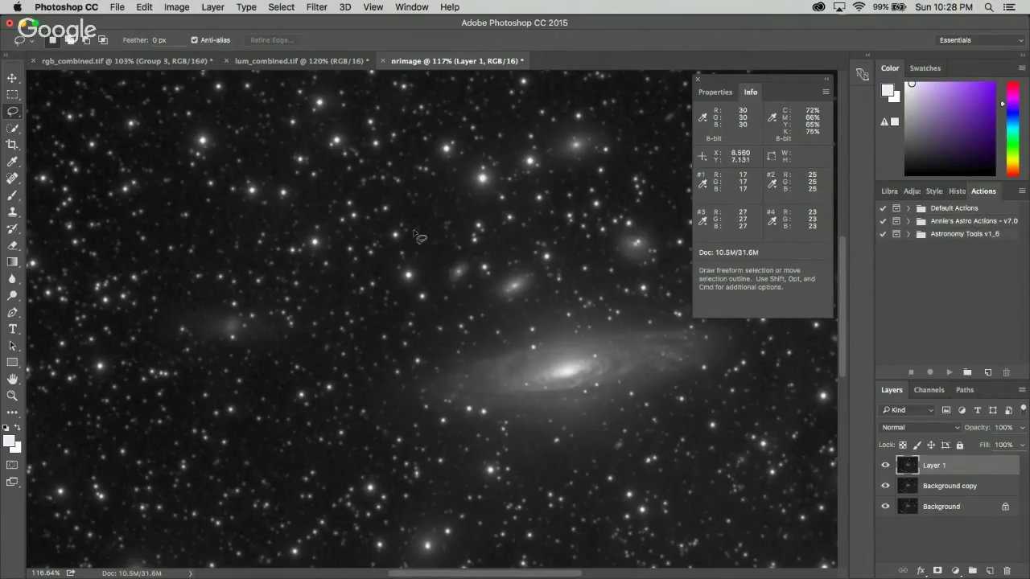
# - Apply a Gaussian Blur with a 1.8-pixel radius to Layer 1
pyautogui.click(317, 7)
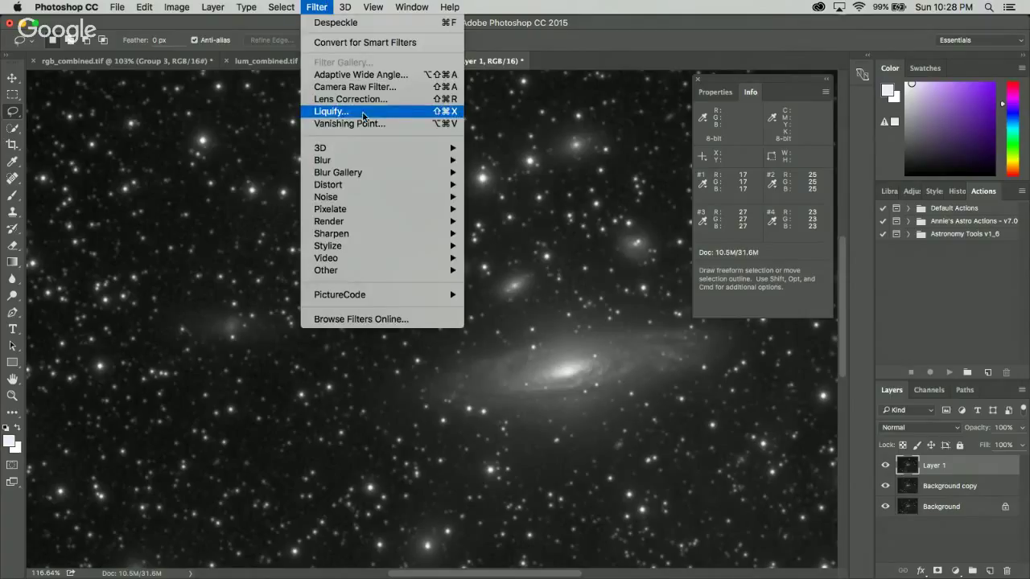
pyautogui.moveTo(345, 163)
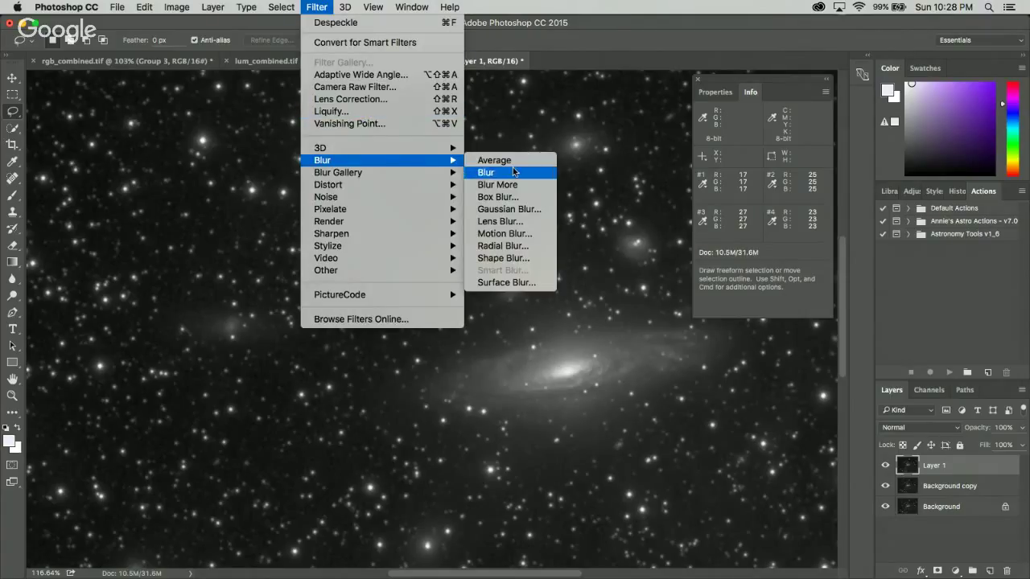
pyautogui.click(510, 208)
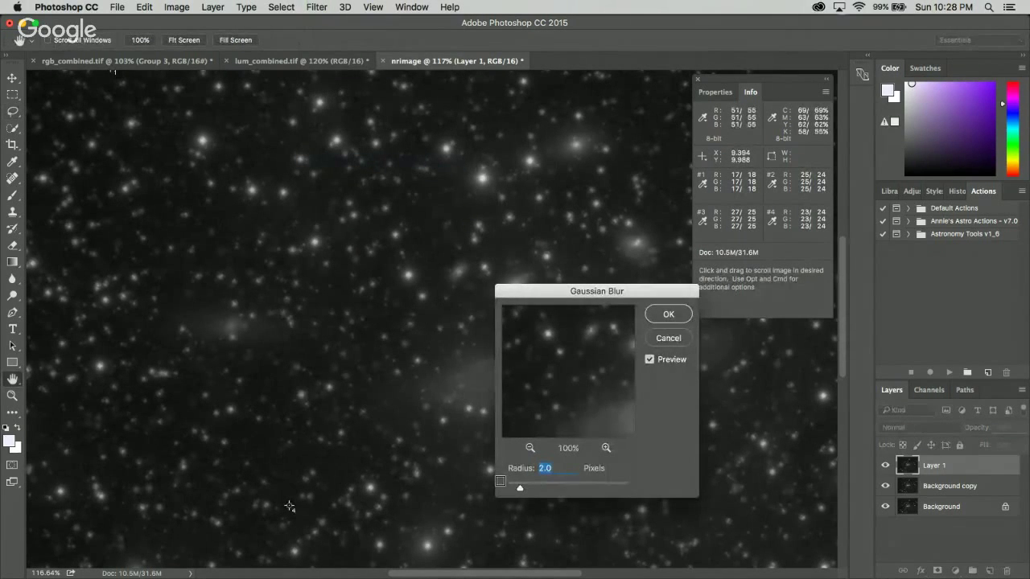
pyautogui.moveTo(519, 487); pyautogui.dragTo(516, 491)
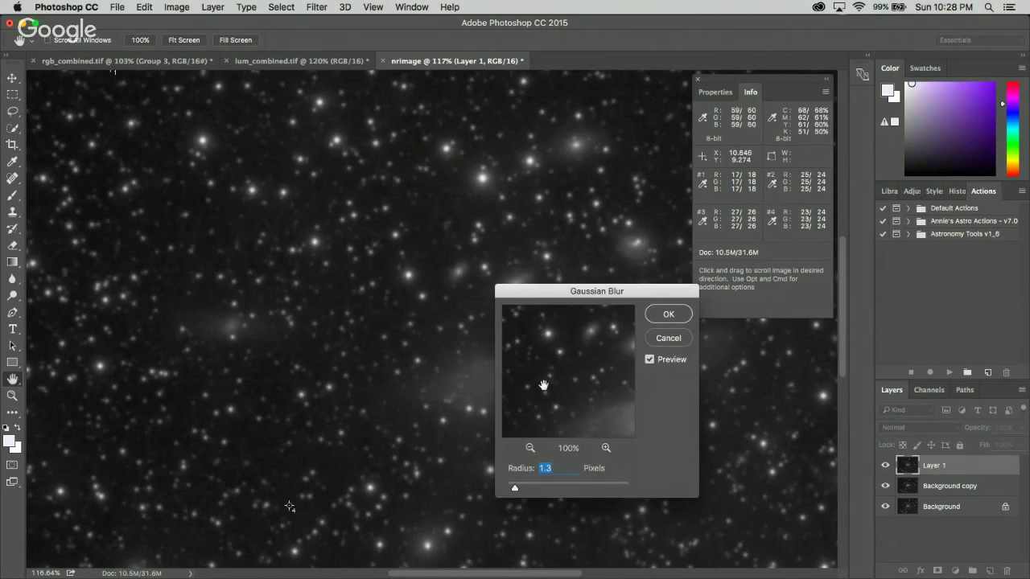
pyautogui.moveTo(563, 354)
pyautogui.mouseDown()
pyautogui.moveTo(543, 391)
pyautogui.moveTo(576, 366)
pyautogui.mouseUp()
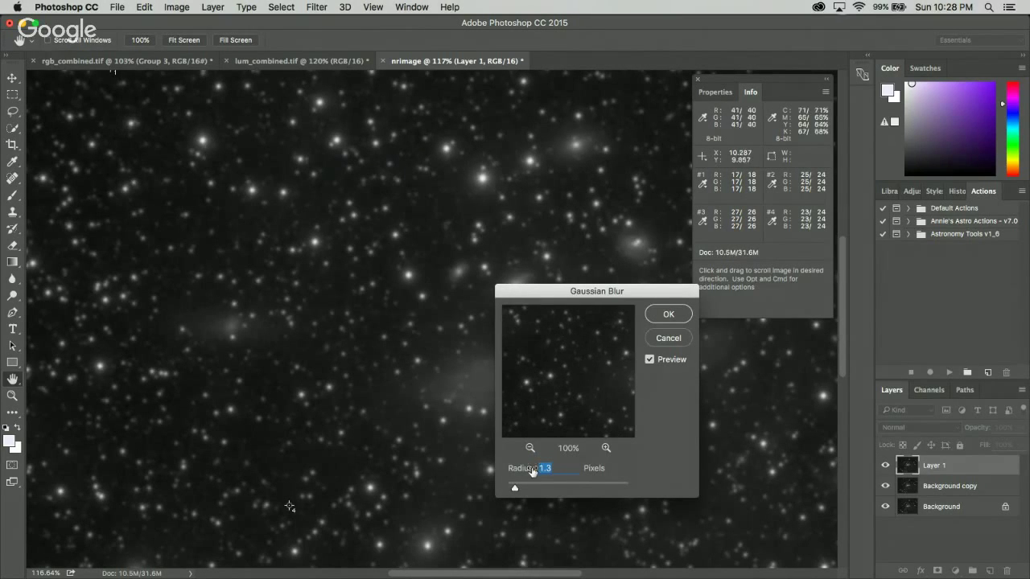
pyautogui.moveTo(517, 489); pyautogui.dragTo(516, 491)
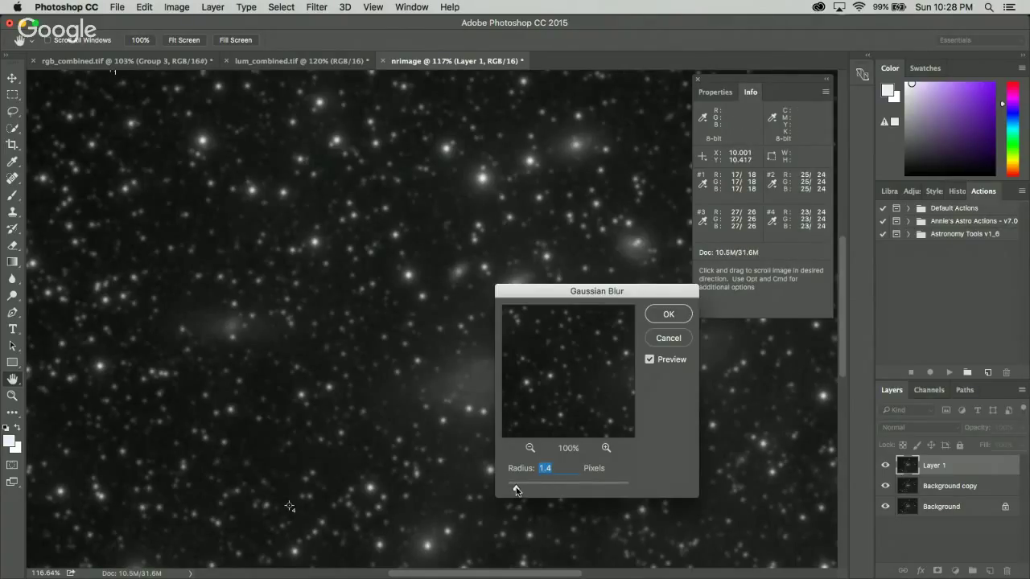
pyautogui.moveTo(516, 490); pyautogui.dragTo(517, 490)
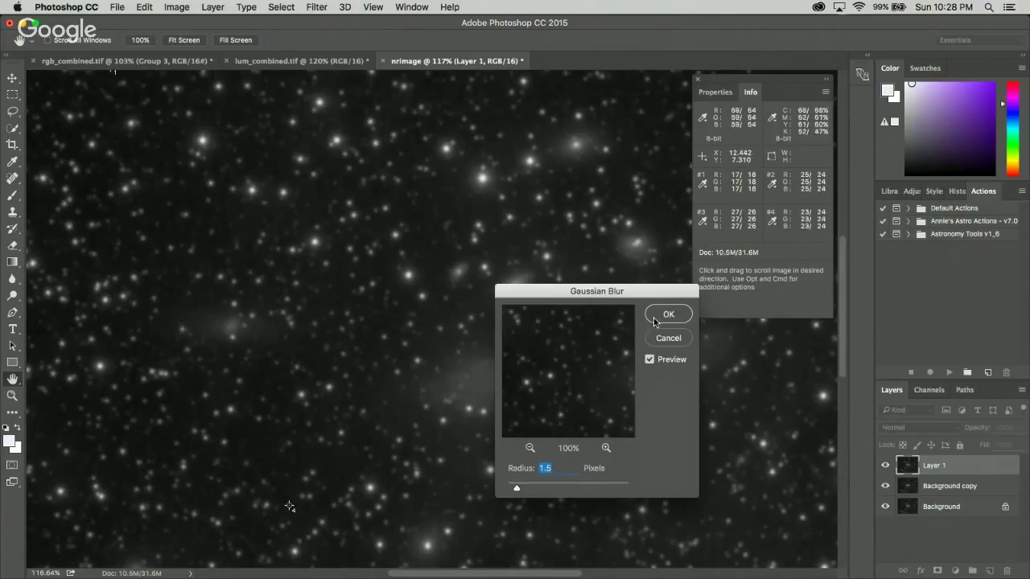
pyautogui.moveTo(595, 377); pyautogui.dragTo(585, 345)
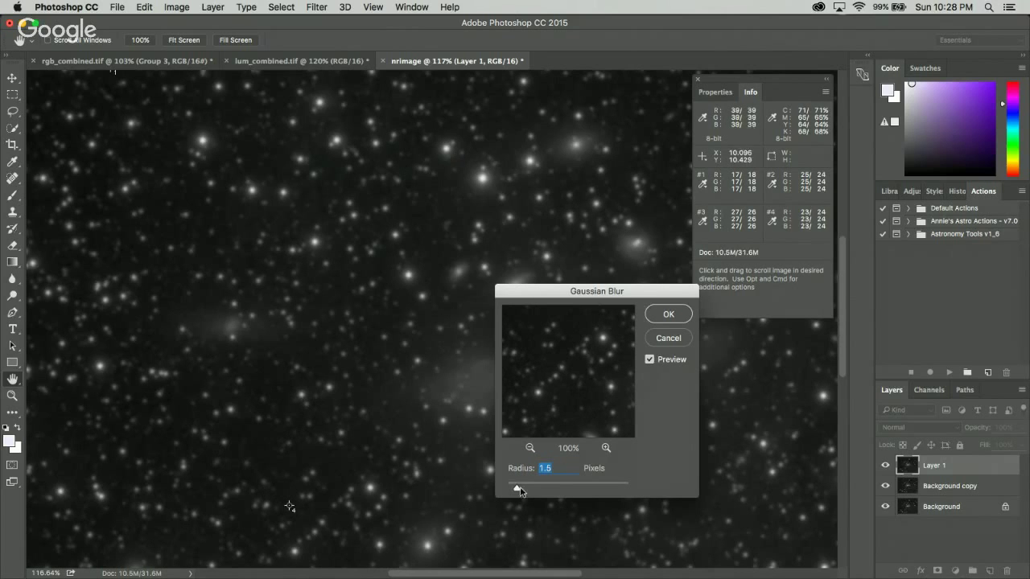
pyautogui.moveTo(520, 491); pyautogui.dragTo(518, 491)
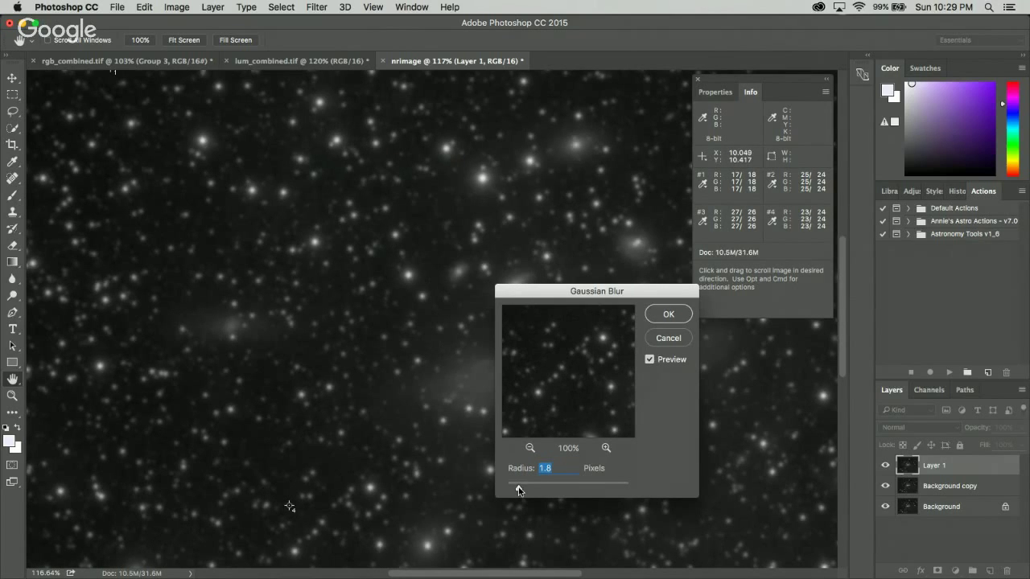
pyautogui.click(667, 314)
pyautogui.press('l')
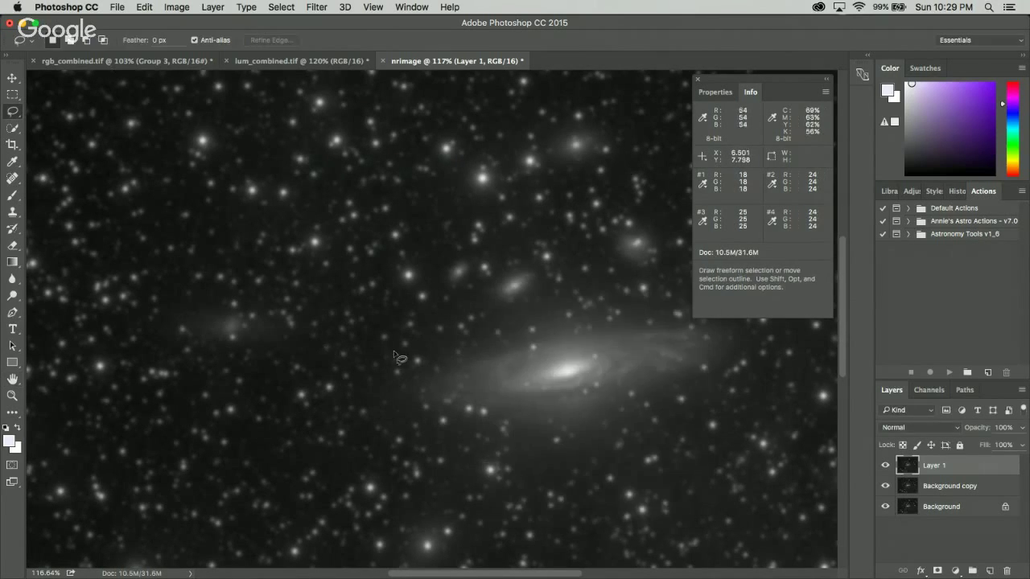
# - Apply Despeckle to the blurred Layer 1 and zoom to inspect the result
pyautogui.click(312, 6)
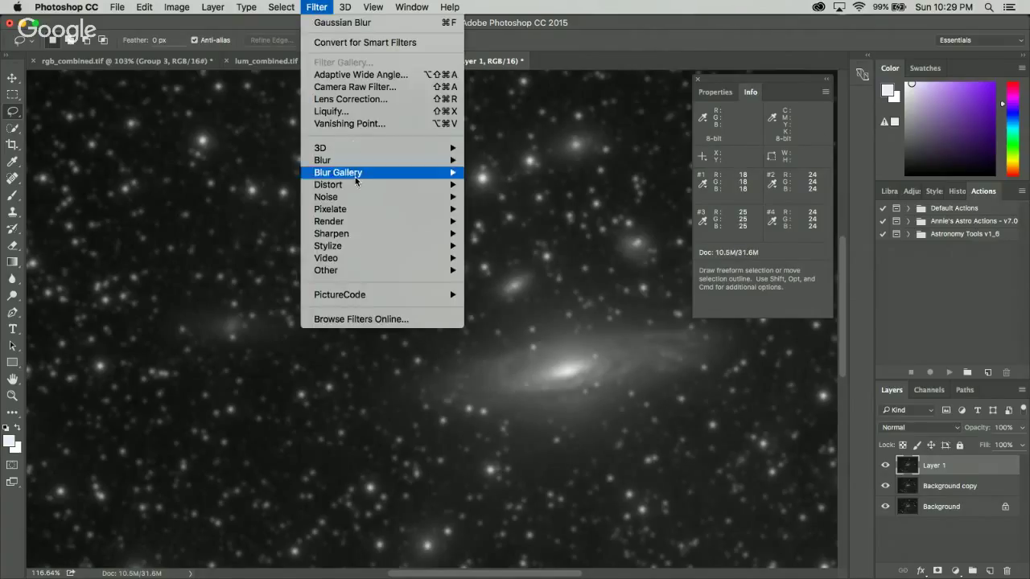
pyautogui.moveTo(348, 203)
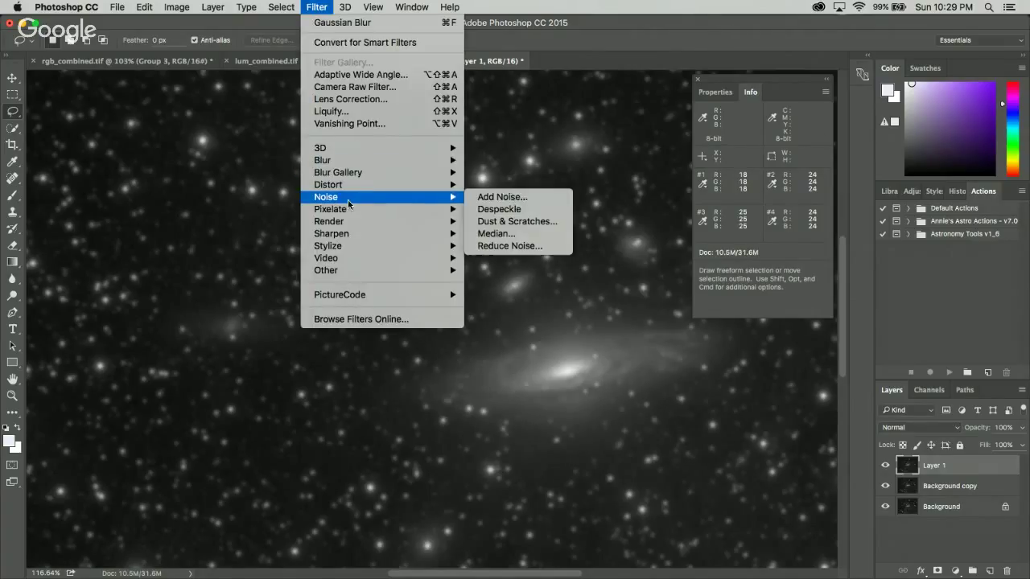
pyautogui.click(494, 209)
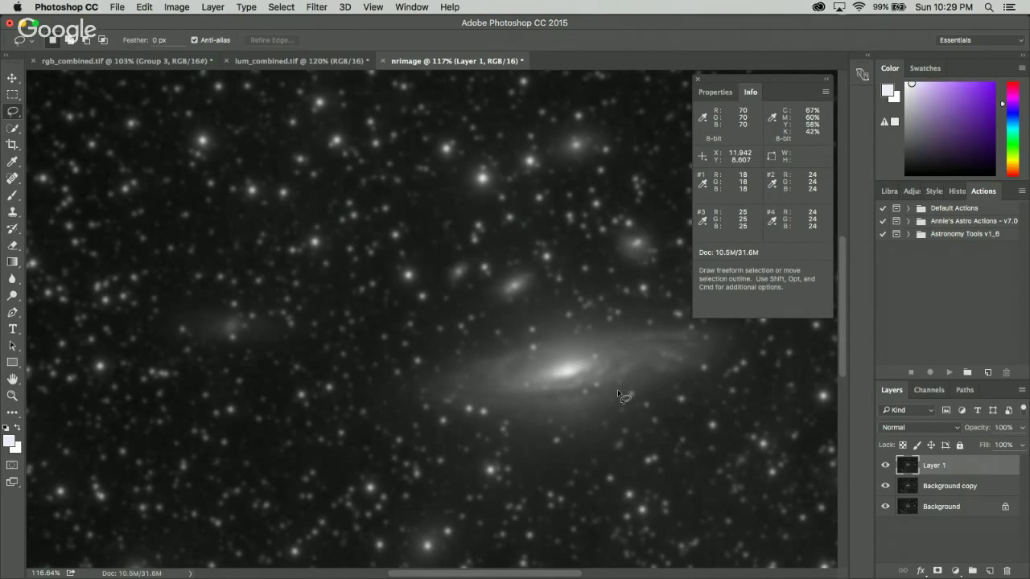
pyautogui.scroll(1, 554, 372)
pyautogui.scroll(2, 563, 369)
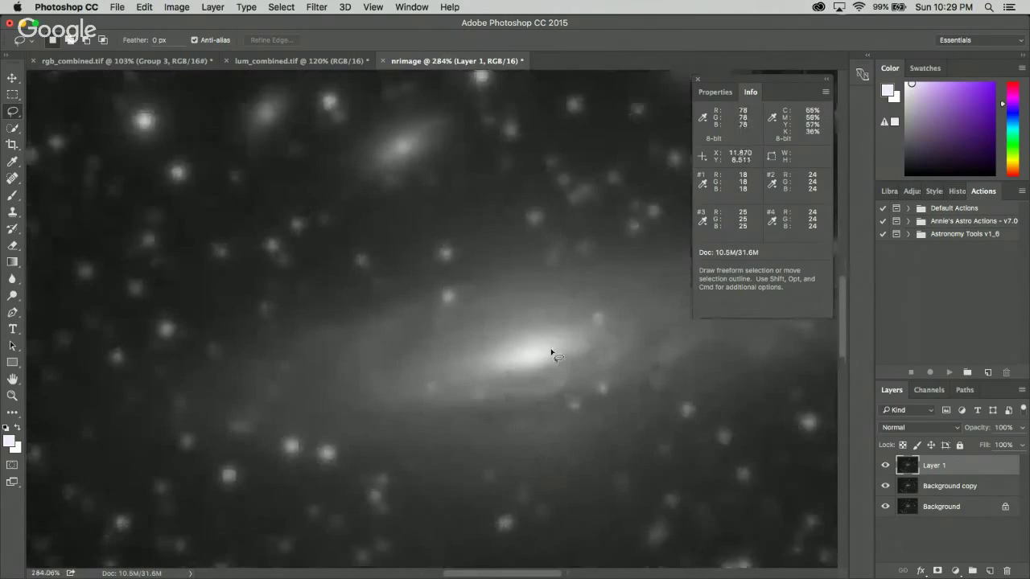
pyautogui.scroll(-8, 490, 347)
pyautogui.scroll(10, 357, 330)
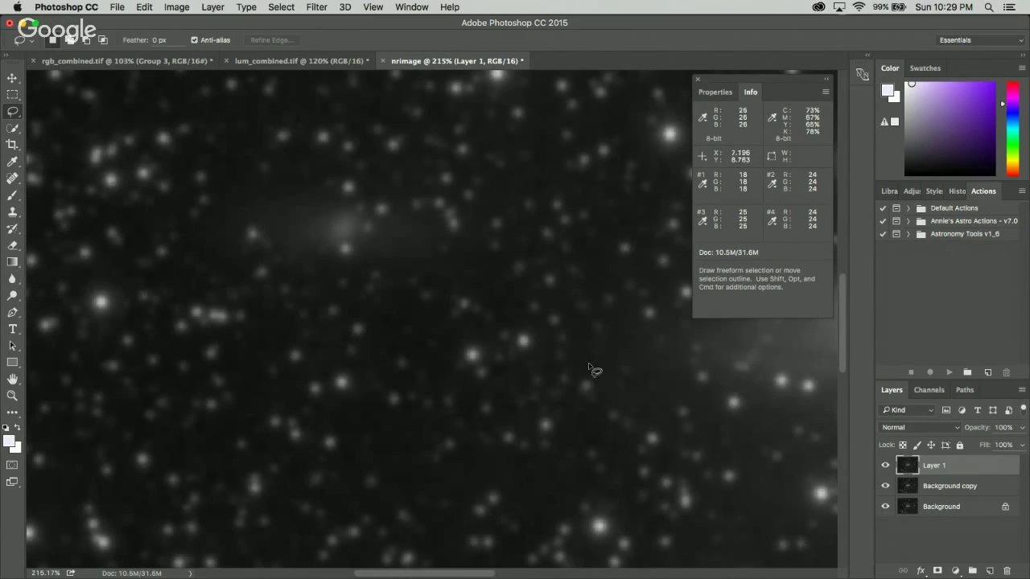
# - Bring the lum_combined.tif document forward and zoom in on the galaxy
pyautogui.click(342, 62)
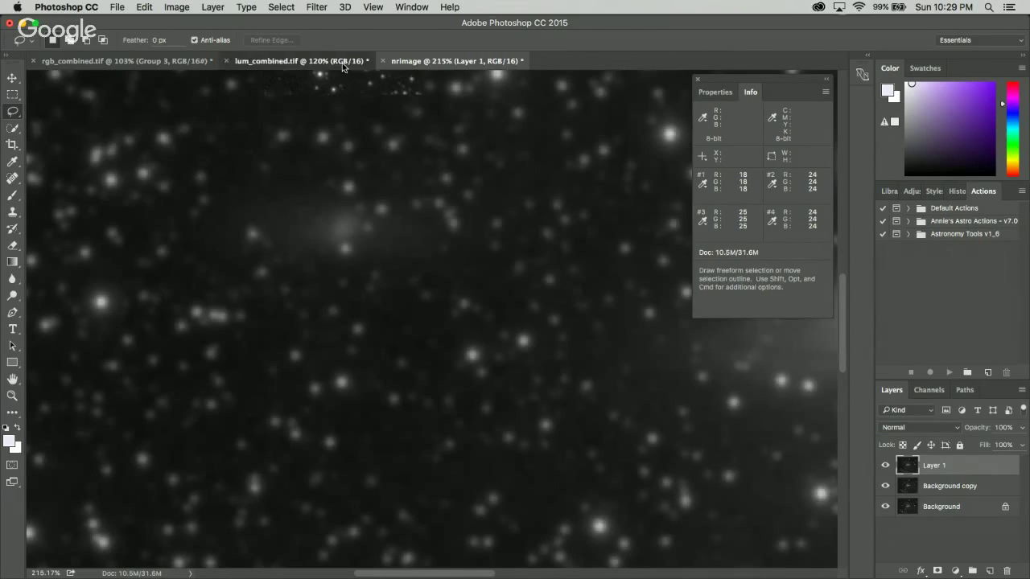
pyautogui.hscroll(3, 469, 324)
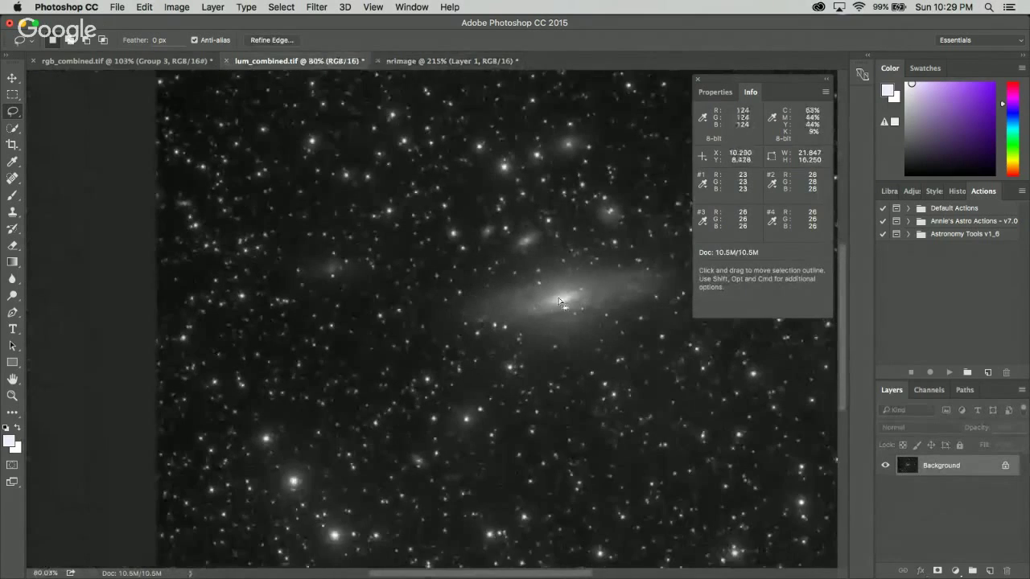
pyautogui.scroll(5, 435, 325)
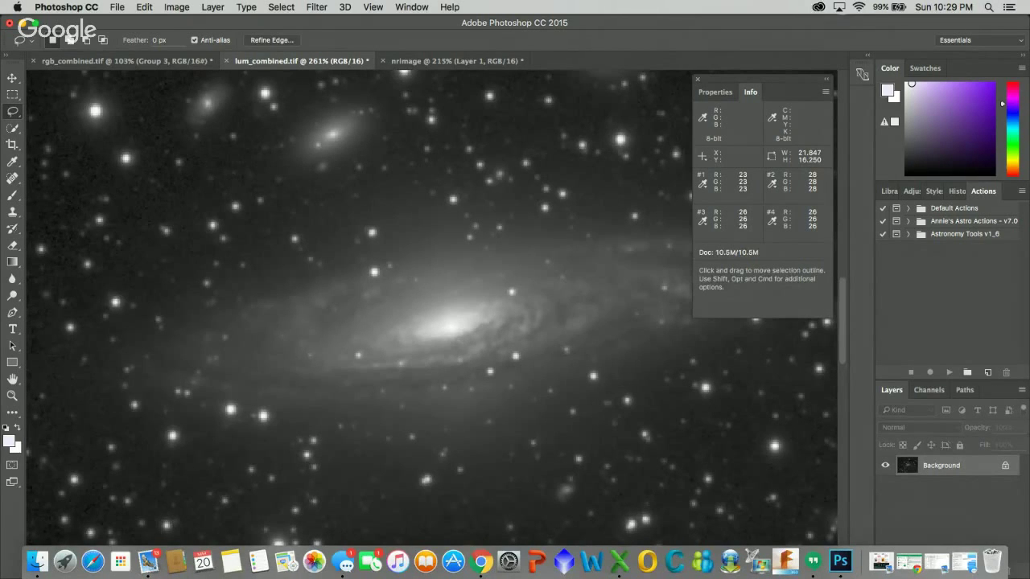
pyautogui.press('super+Tab')
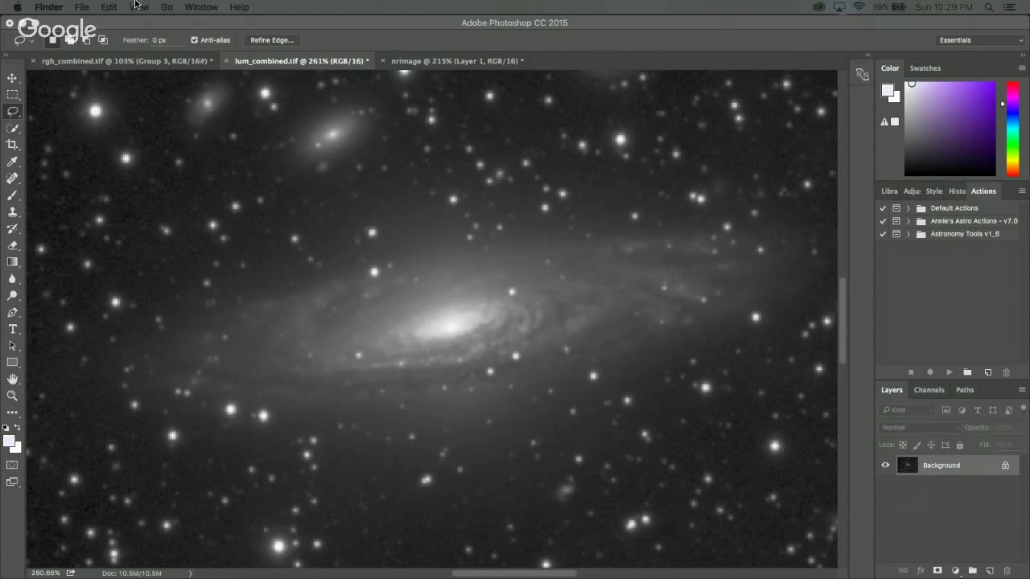
pyautogui.click(485, 31)
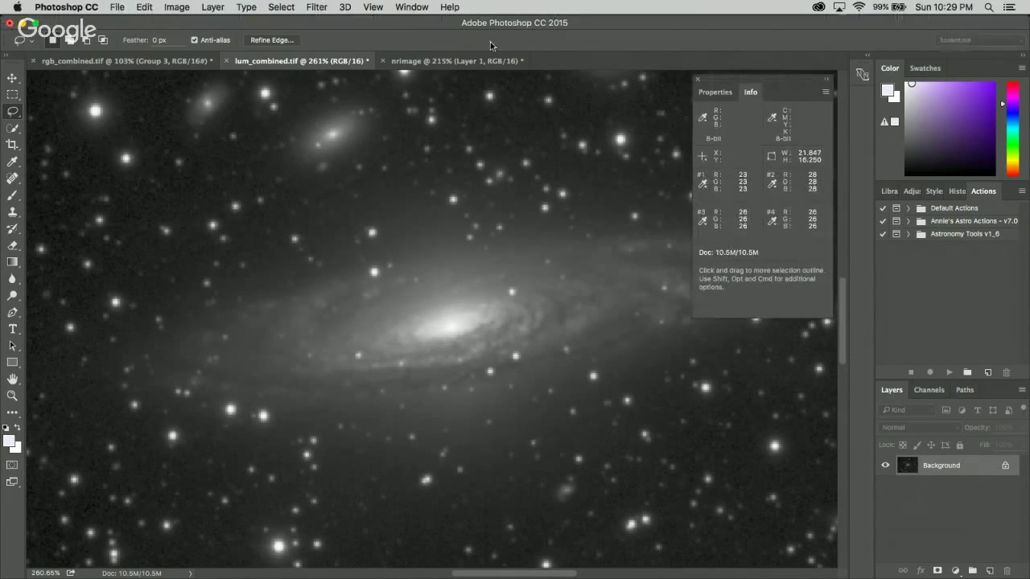
# - Select and copy the whole galaxy image, then paste copies as stacked new layers
pyautogui.click(283, 8)
pyautogui.click(288, 26)
pyautogui.click(154, 7)
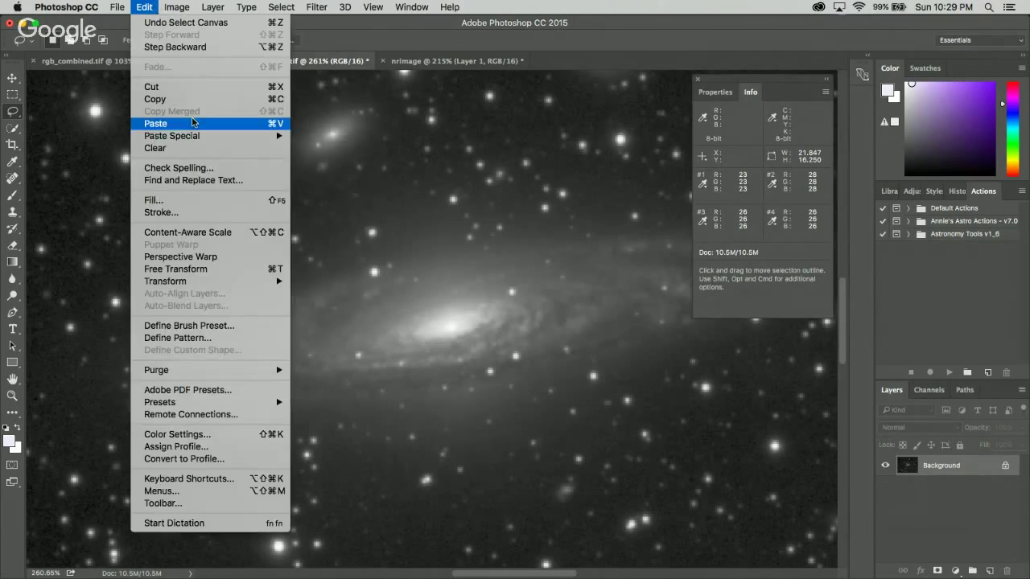
pyautogui.click(155, 100)
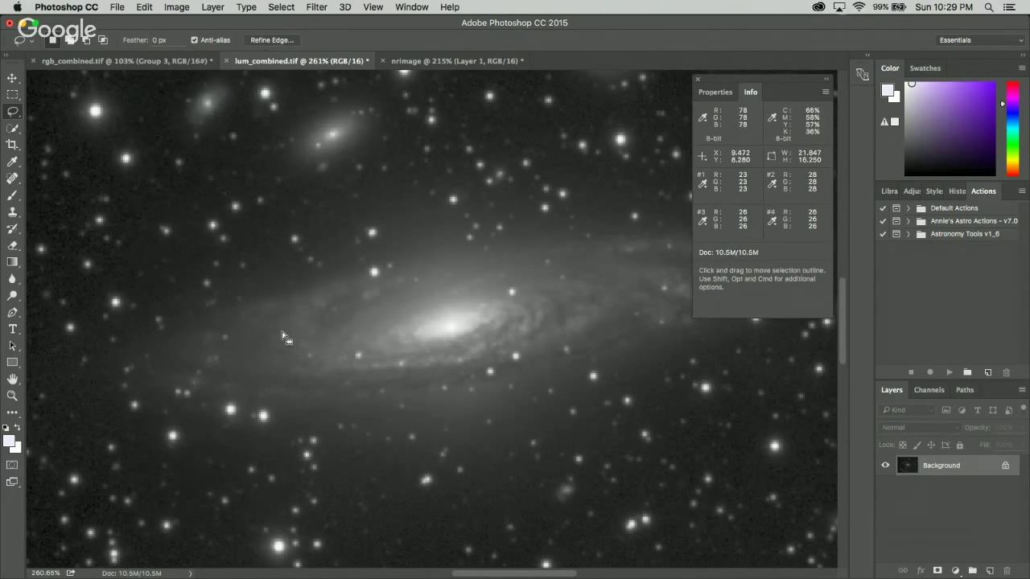
pyautogui.press('super+v')
pyautogui.press('super+v')
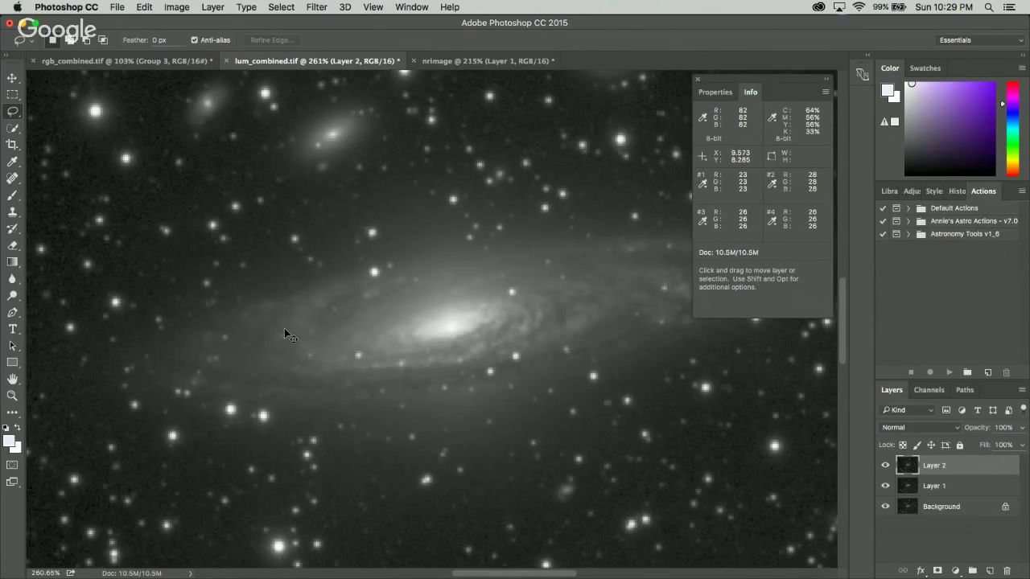
pyautogui.press('super+v')
pyautogui.press('super+v')
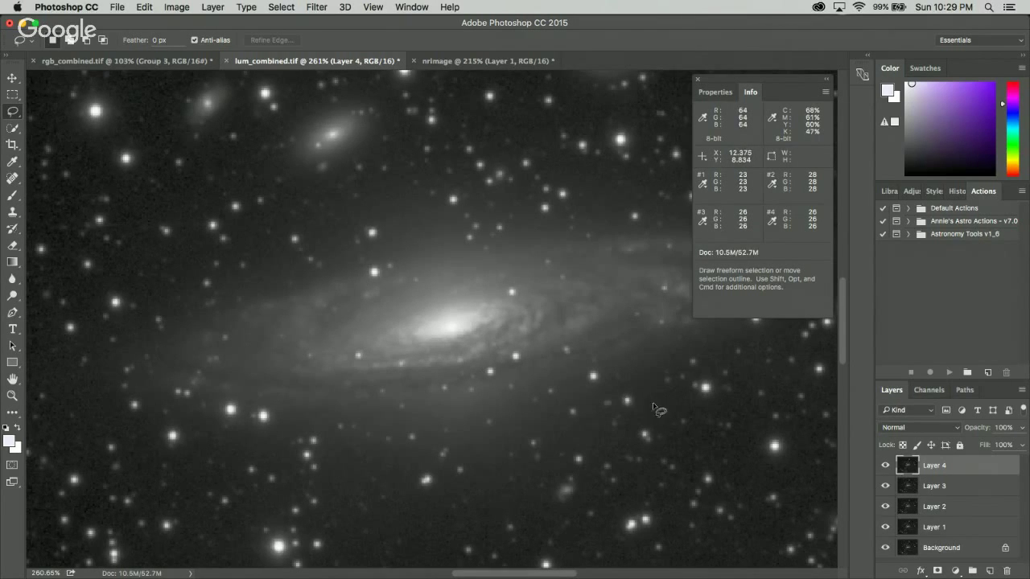
pyautogui.scroll(-1, 668, 410)
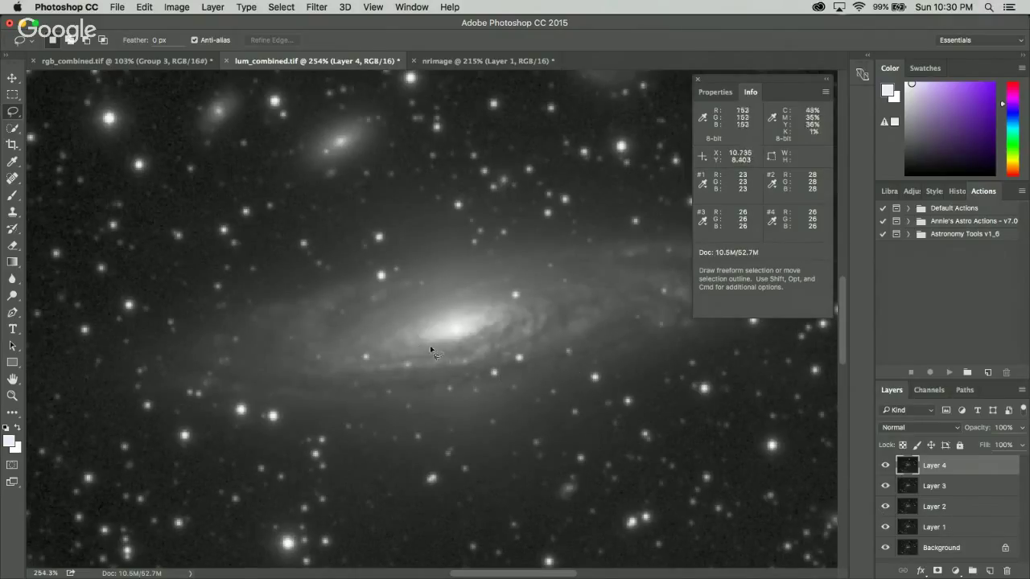
# - Open High Pass on Layer 1, raise the radius, and compare the preview zoomed out and in
pyautogui.click(955, 529)
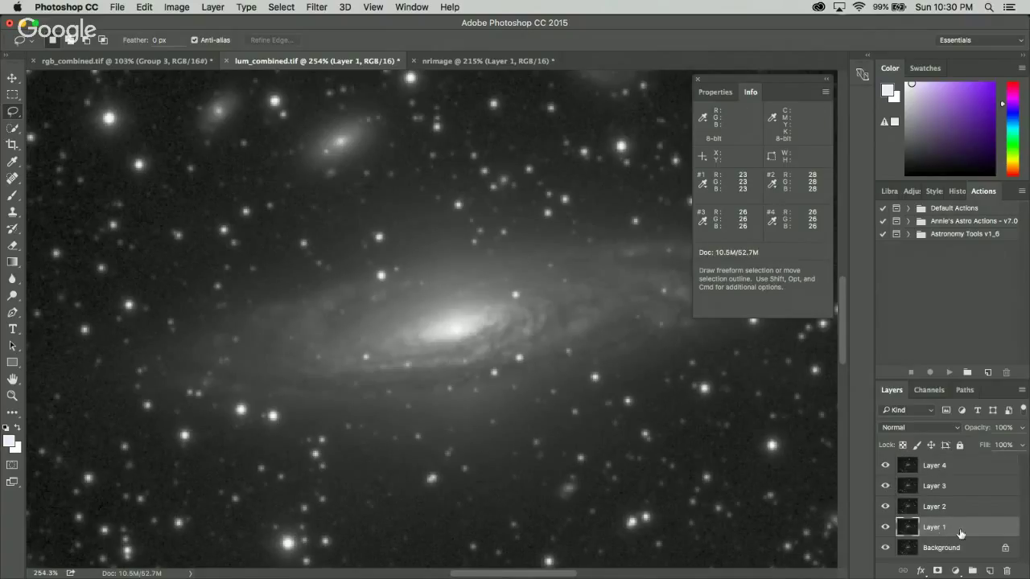
pyautogui.click(312, 6)
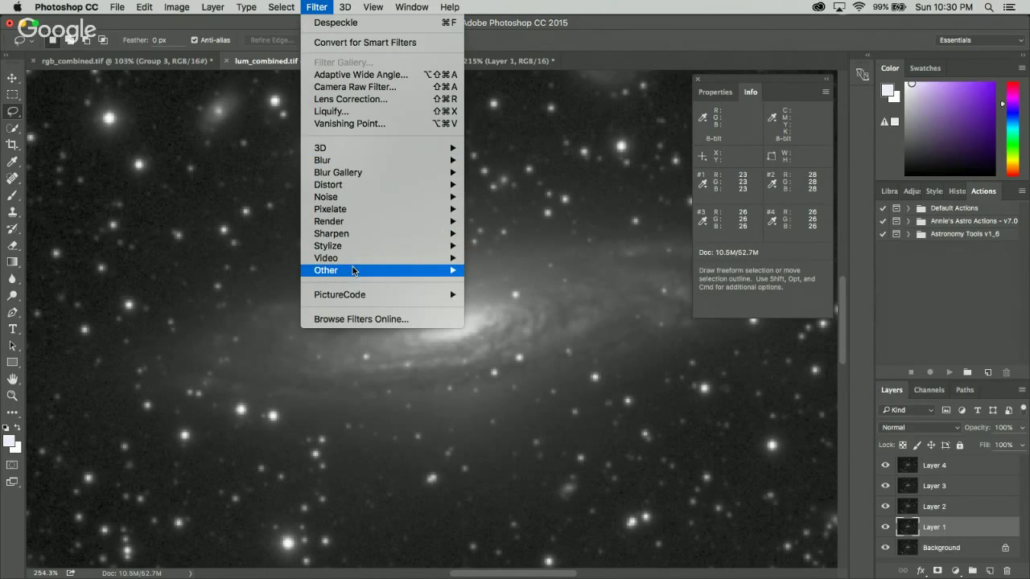
pyautogui.moveTo(377, 271)
pyautogui.click(507, 283)
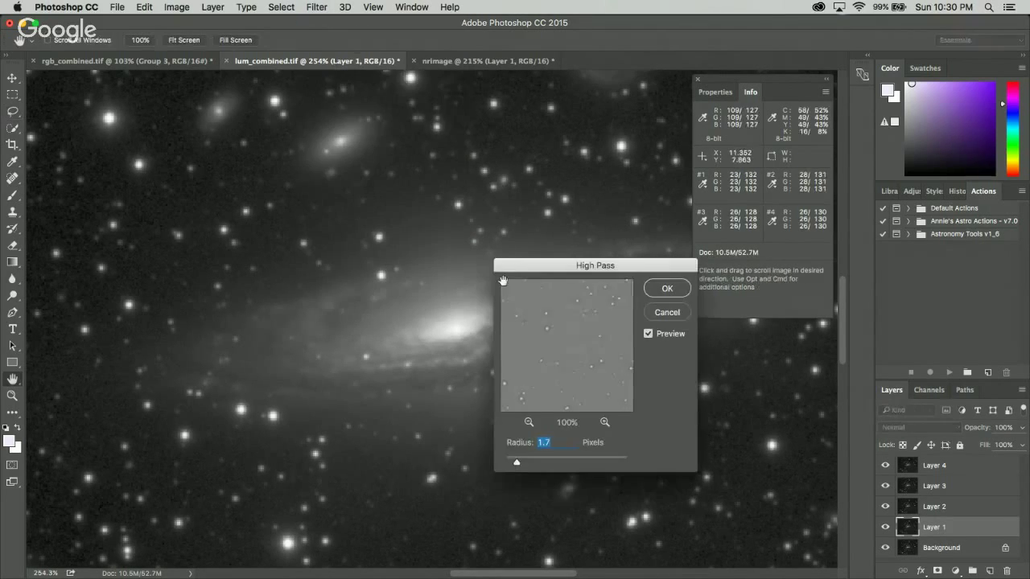
pyautogui.moveTo(551, 356); pyautogui.dragTo(581, 350)
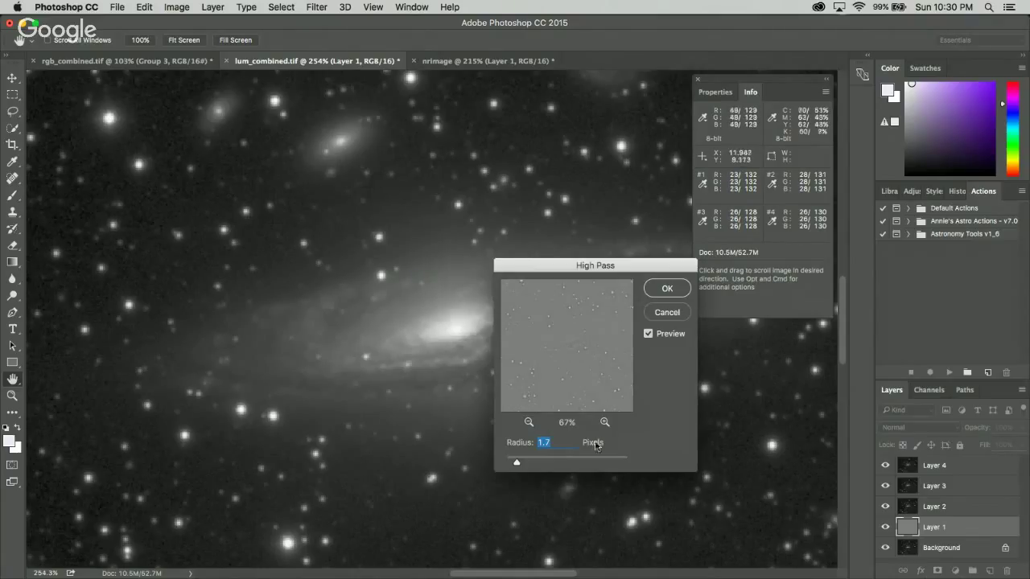
pyautogui.moveTo(517, 465); pyautogui.dragTo(574, 462)
pyautogui.click(528, 423)
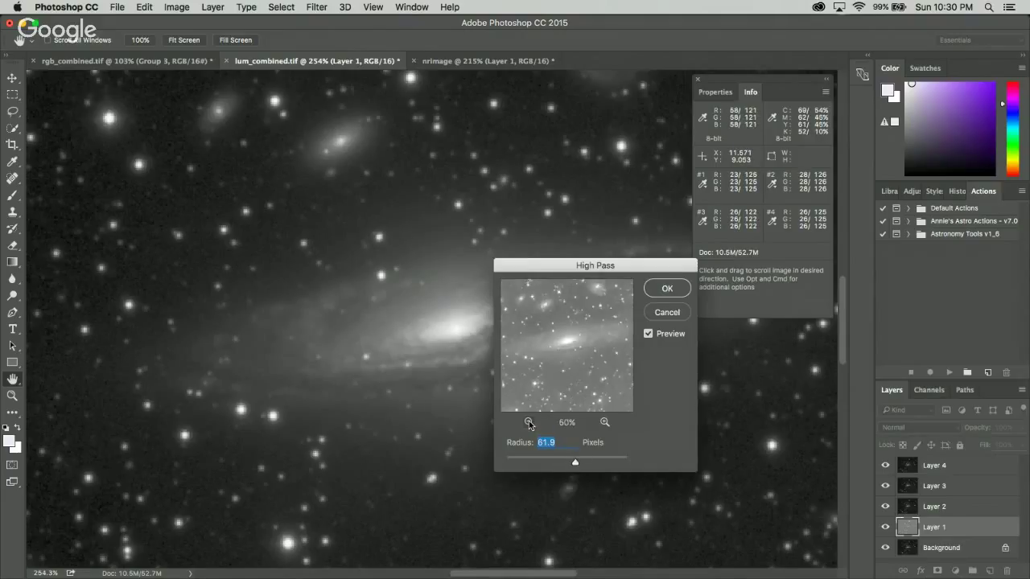
pyautogui.click(528, 423)
pyautogui.click(528, 423)
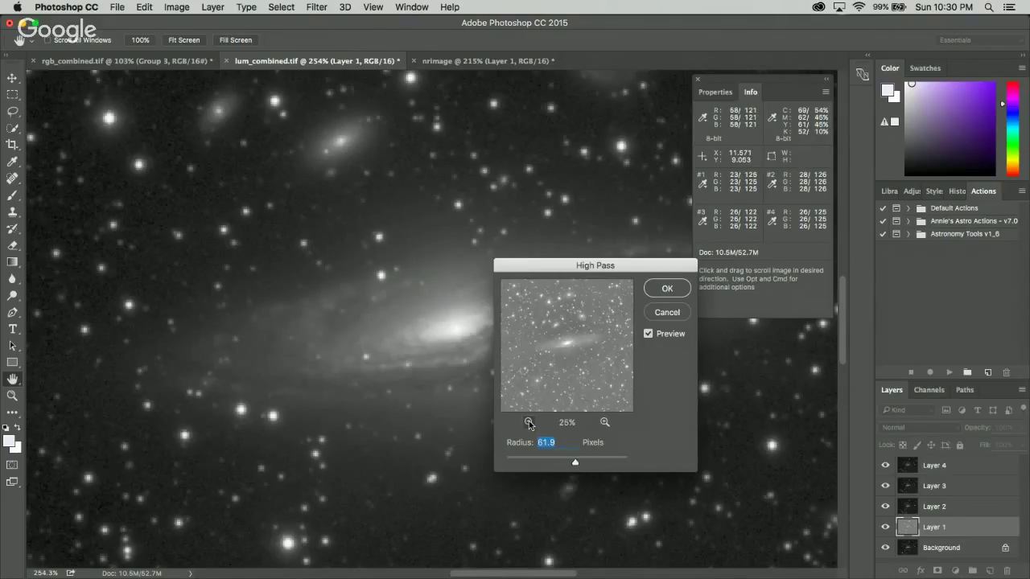
pyautogui.click(605, 422)
pyautogui.click(605, 423)
pyautogui.click(605, 422)
pyautogui.click(605, 423)
pyautogui.click(605, 422)
pyautogui.click(605, 423)
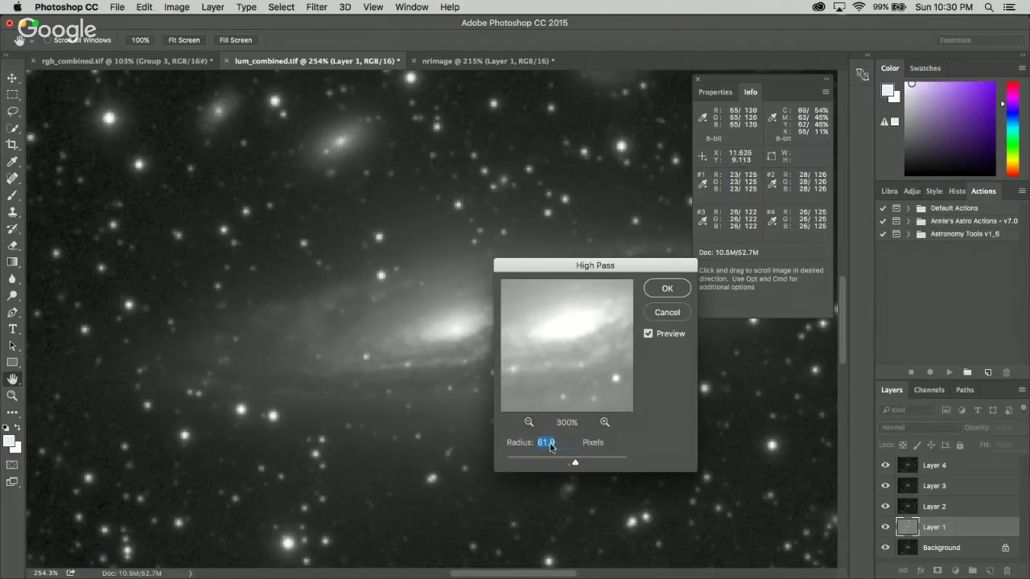
# - Lower the High Pass radius from 61.9 to 14.8 pixels and apply it
pyautogui.moveTo(575, 464); pyautogui.dragTo(556, 464)
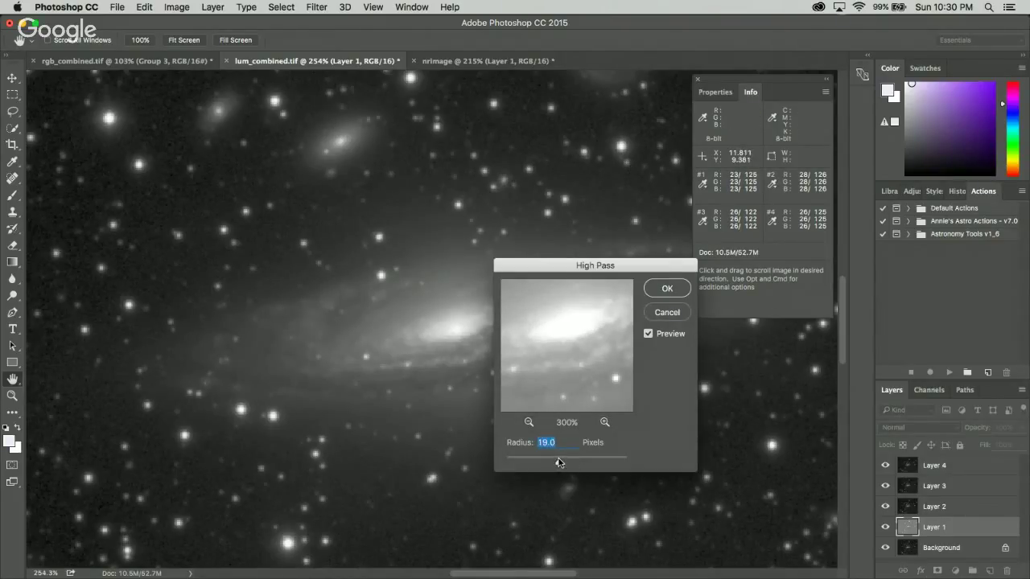
pyautogui.click(529, 422)
pyautogui.click(528, 422)
pyautogui.click(528, 422)
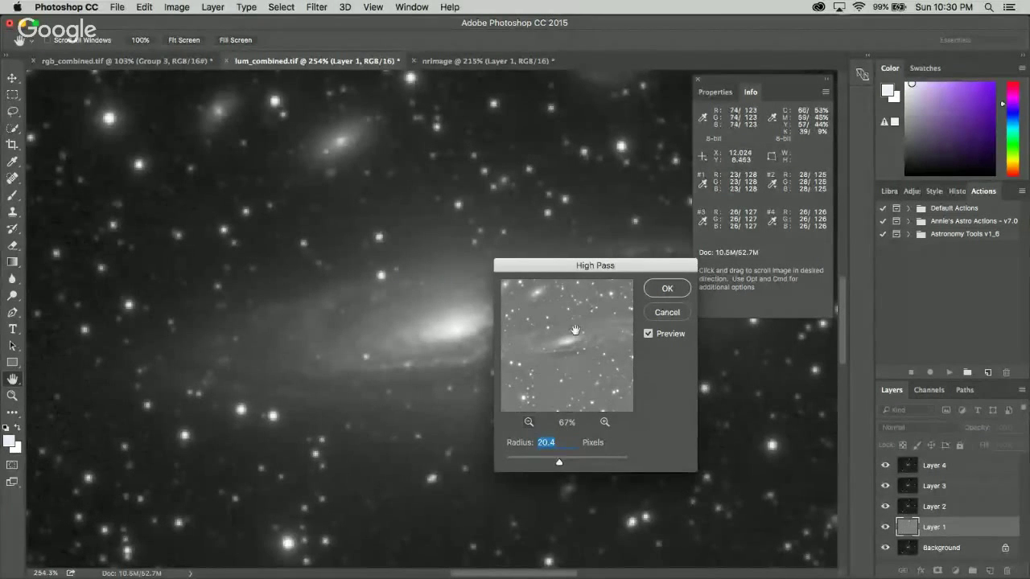
pyautogui.moveTo(558, 462); pyautogui.dragTo(557, 465)
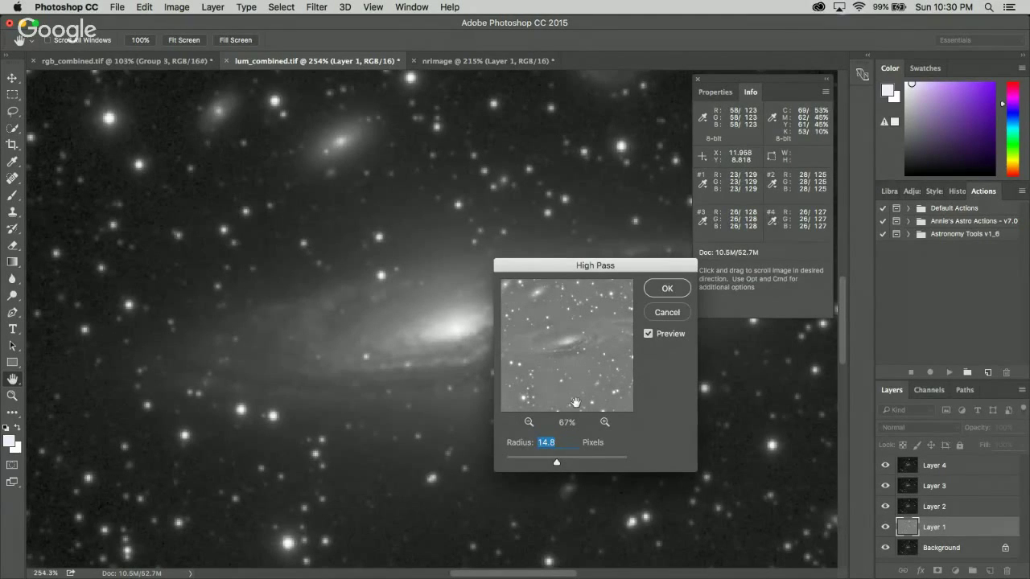
pyautogui.click(671, 290)
# - Apply a 14.8-pixel High Pass filter to Layer 2
pyautogui.click(949, 508)
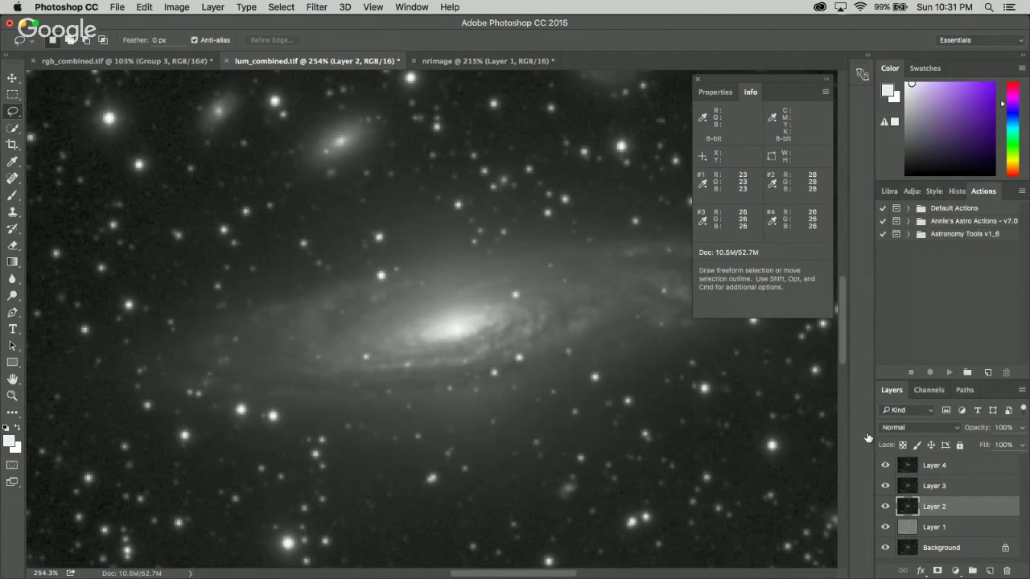
pyautogui.click(305, 6)
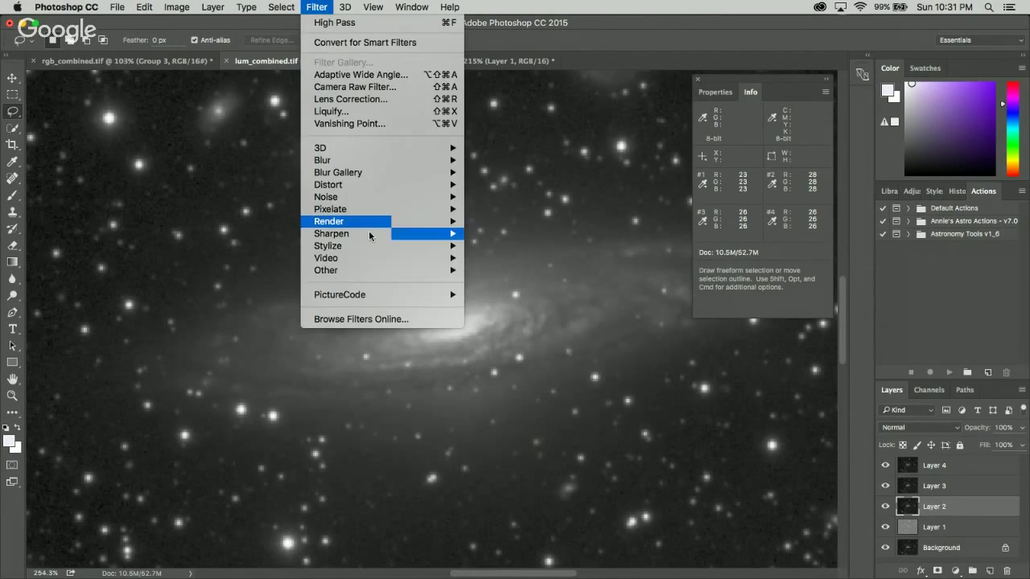
pyautogui.moveTo(375, 272)
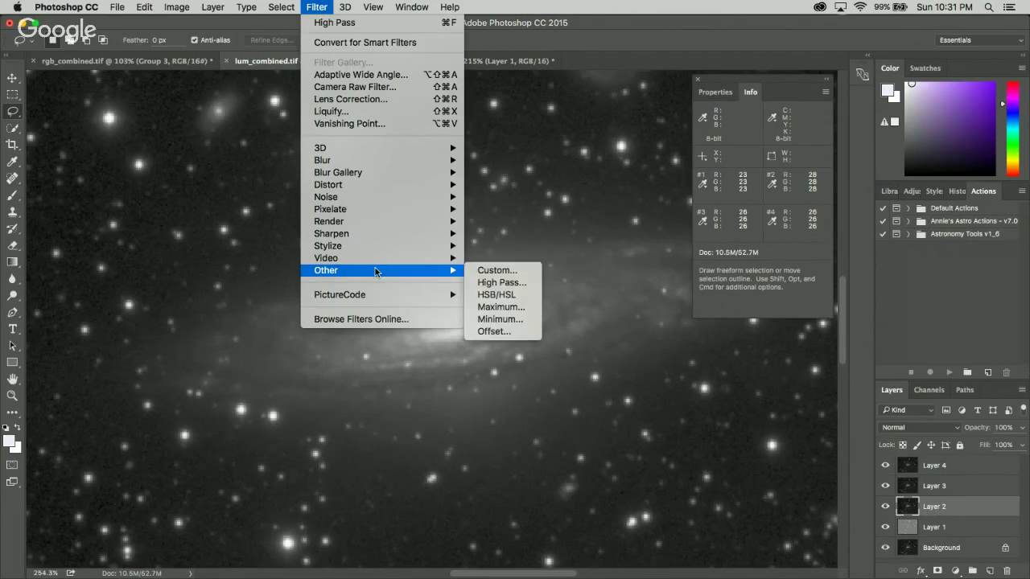
pyautogui.click(501, 282)
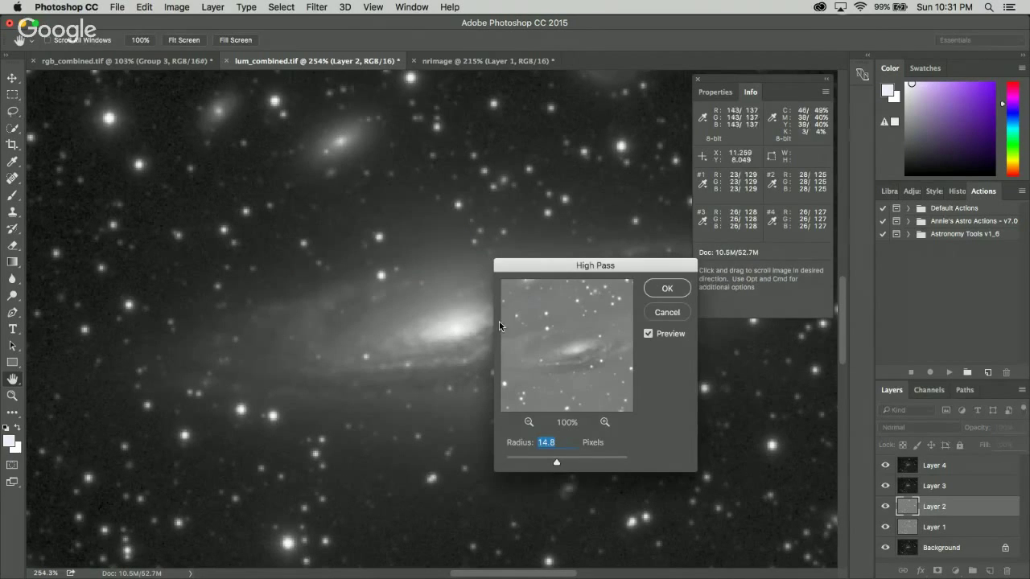
pyautogui.click(667, 288)
# - Apply High Pass to Layer 3 with a finer radius of about 2.3 pixels, checked in a magnified preview
pyautogui.click(942, 486)
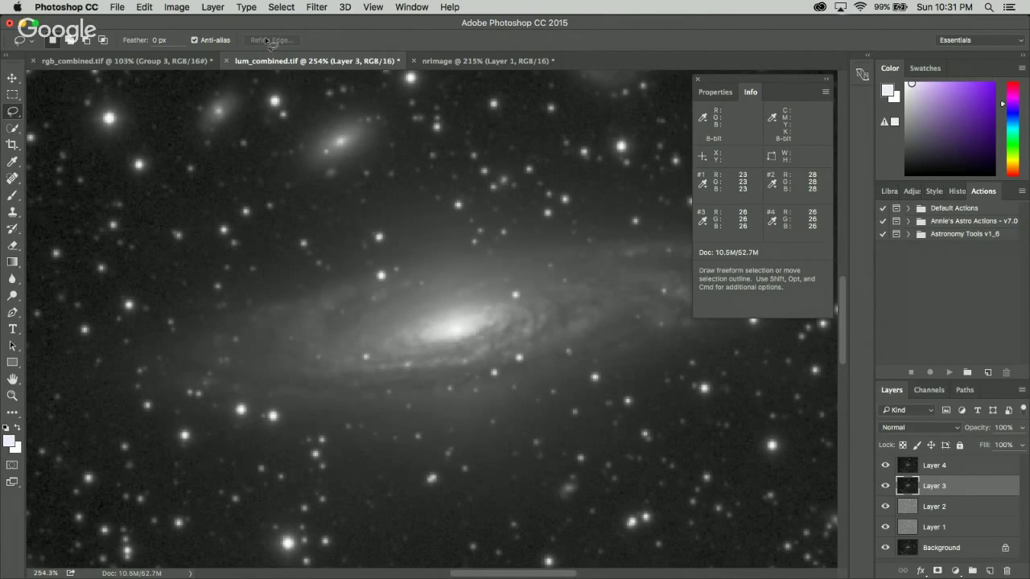
pyautogui.click(316, 7)
pyautogui.moveTo(354, 277)
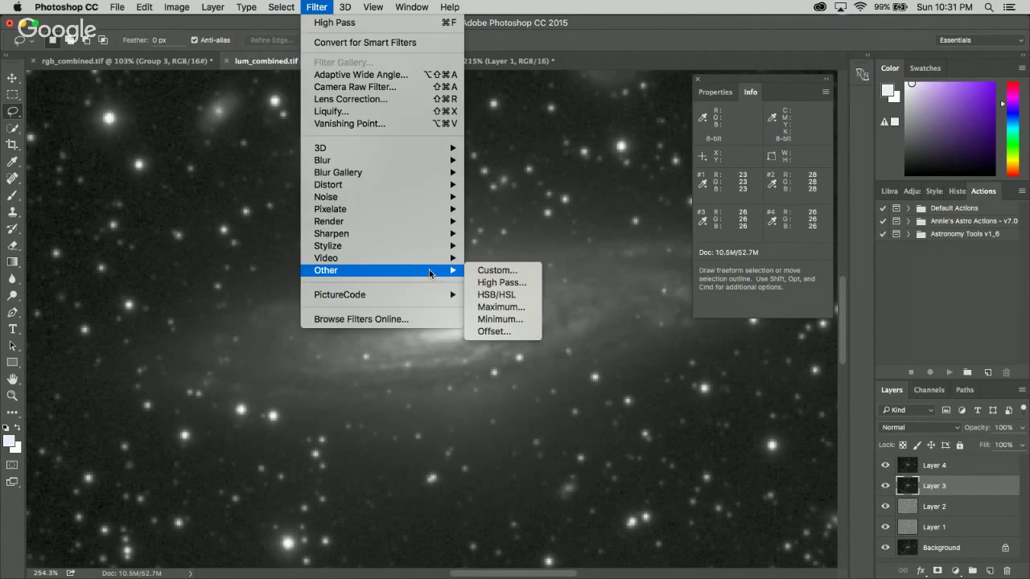
pyautogui.click(493, 284)
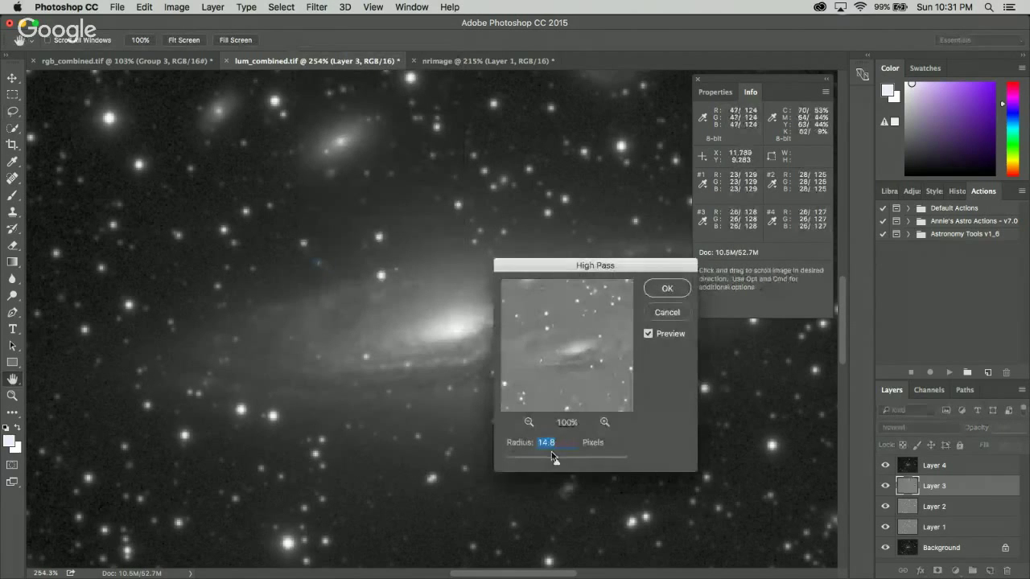
pyautogui.moveTo(551, 465); pyautogui.dragTo(530, 464)
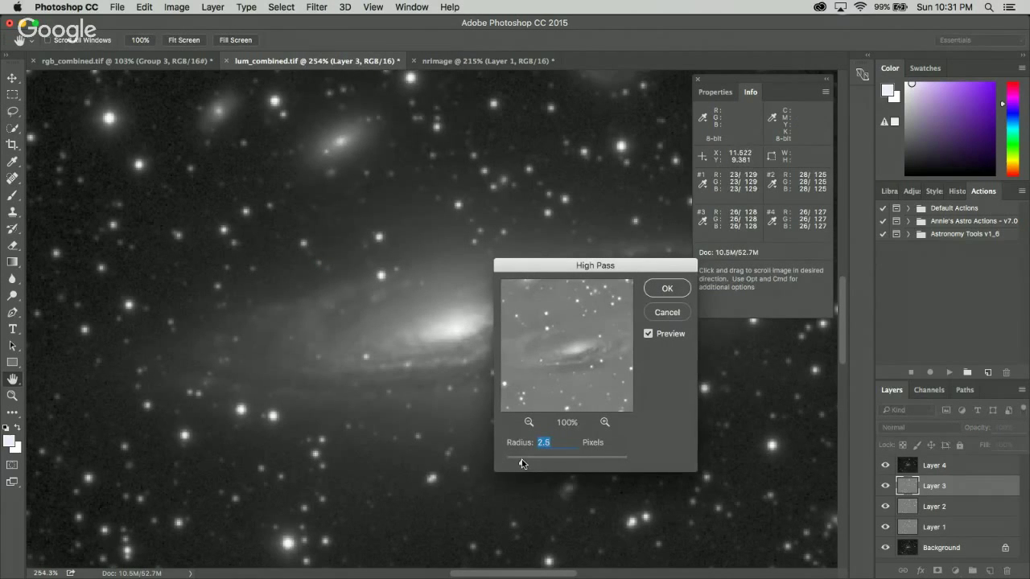
pyautogui.click(605, 423)
pyautogui.click(605, 422)
pyautogui.click(573, 328)
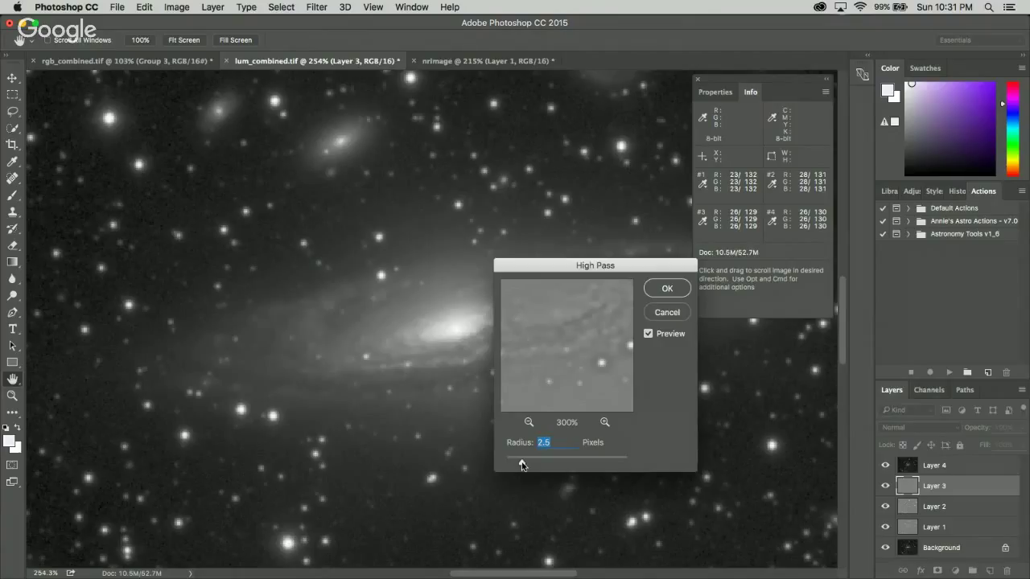
pyautogui.moveTo(520, 465); pyautogui.dragTo(519, 462)
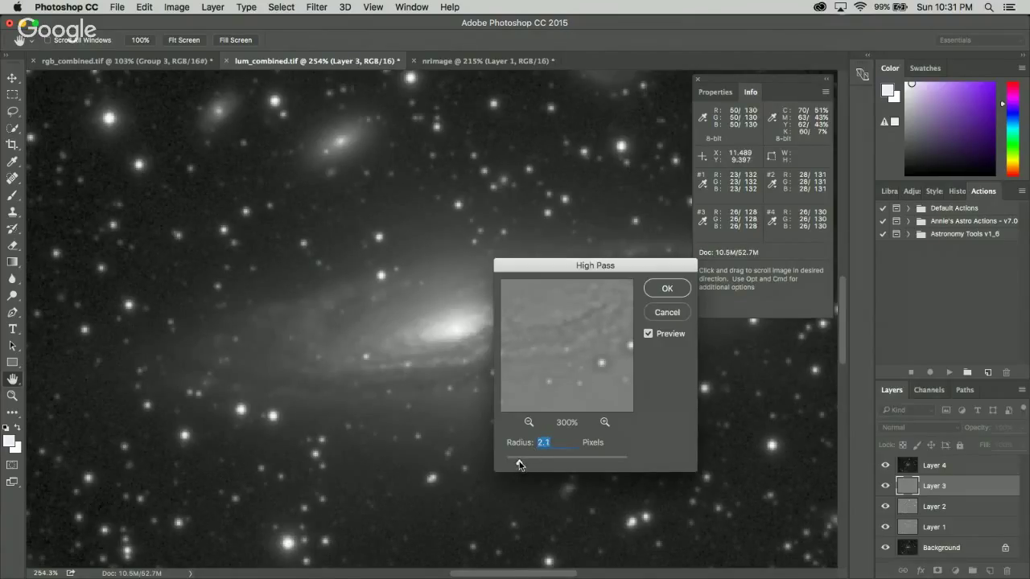
pyautogui.click(668, 288)
pyautogui.press('l')
# - Apply High Pass at 2.1 pixels to Layer 4
pyautogui.hotkey('alt', ']')
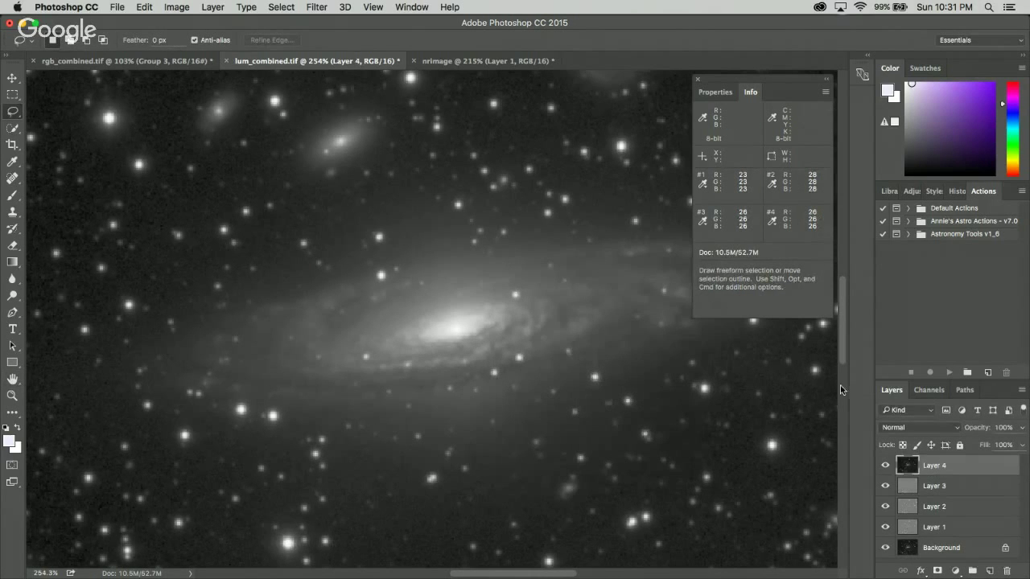
pyautogui.click(322, 7)
pyautogui.moveTo(370, 272)
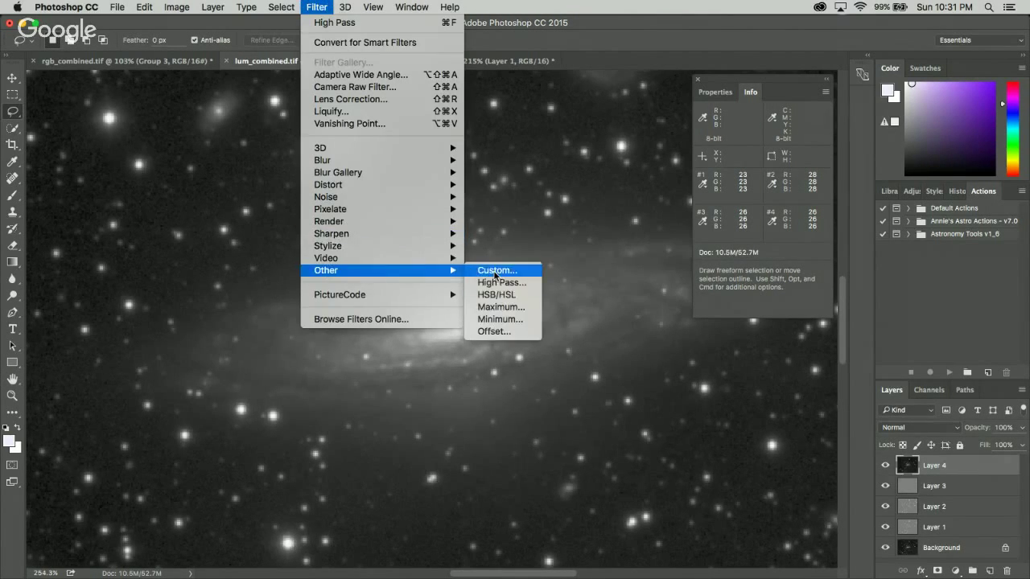
pyautogui.click(497, 283)
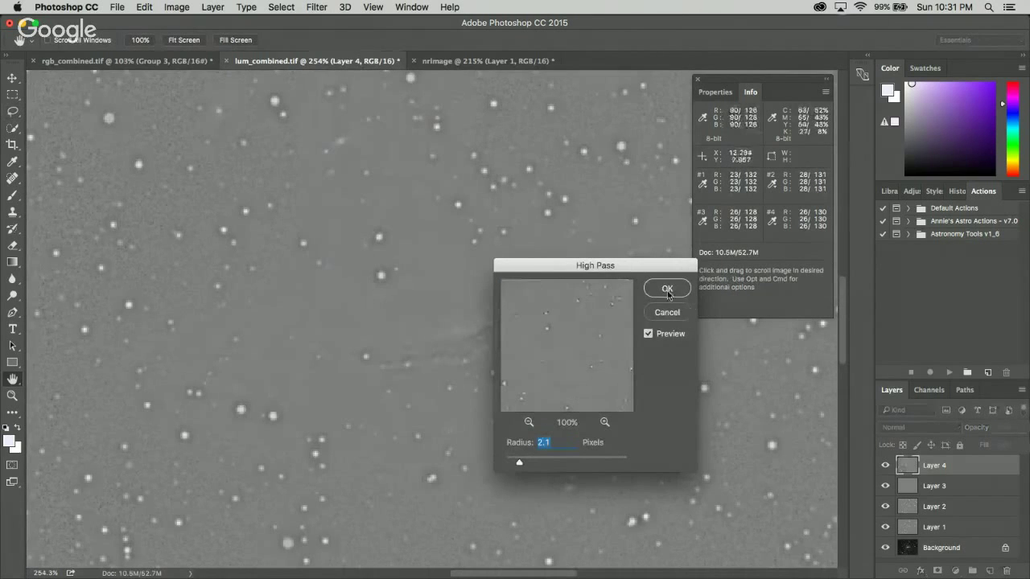
pyautogui.click(667, 291)
pyautogui.press('l')
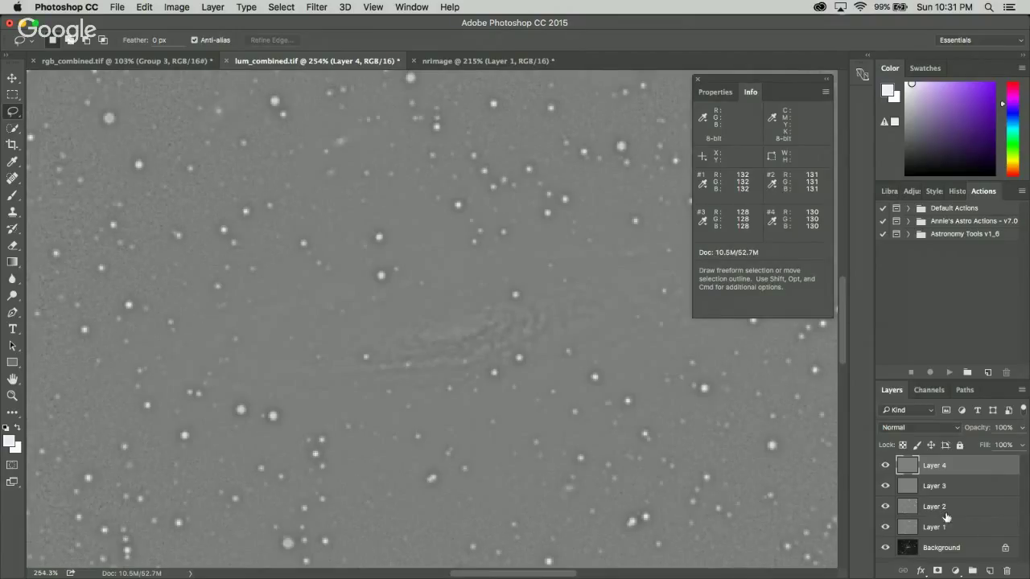
# - Set Layer 4 to Soft Light and Layer 3 to Overlay blending
pyautogui.click(929, 432)
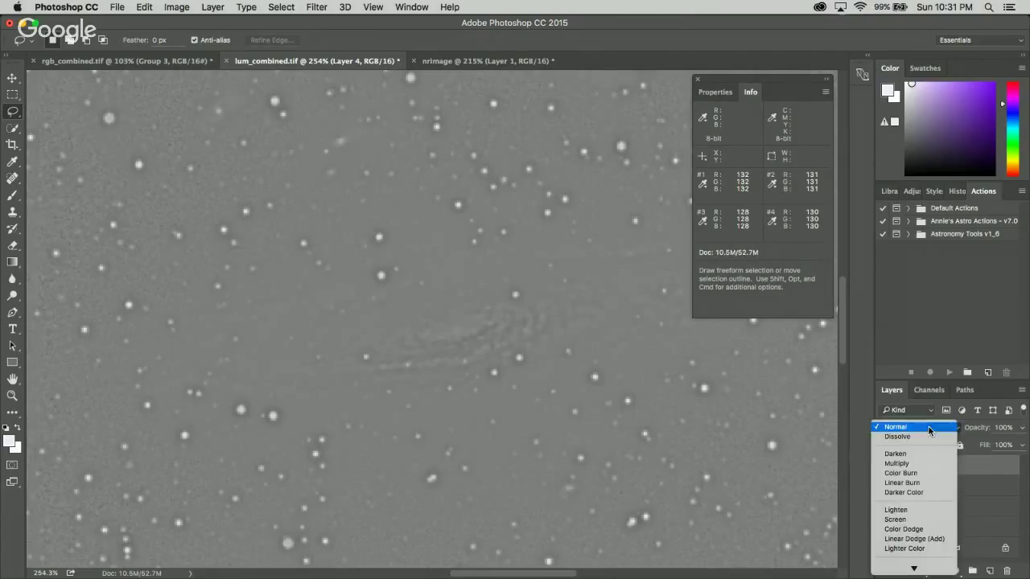
pyautogui.moveTo(917, 569)
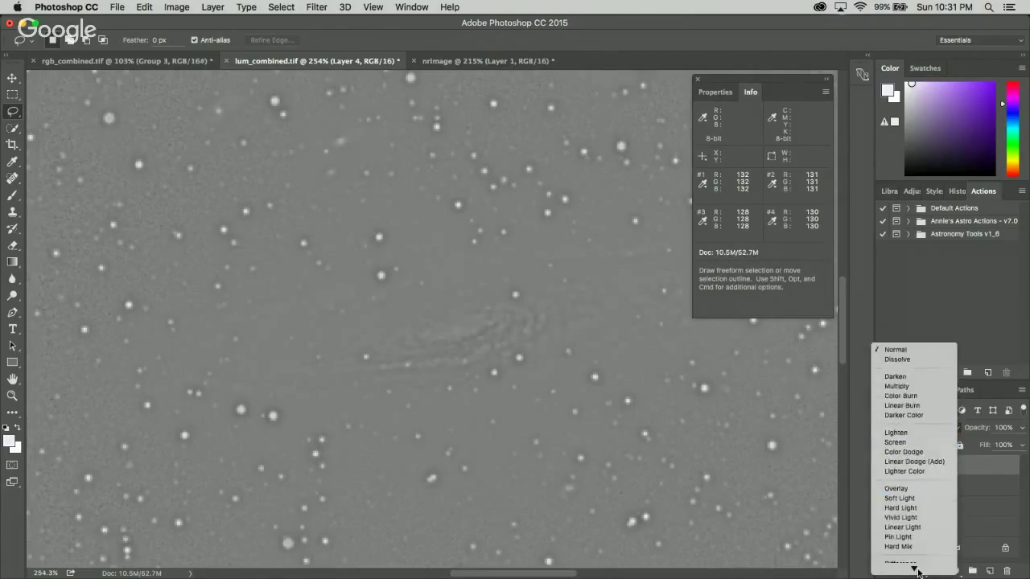
pyautogui.click(913, 442)
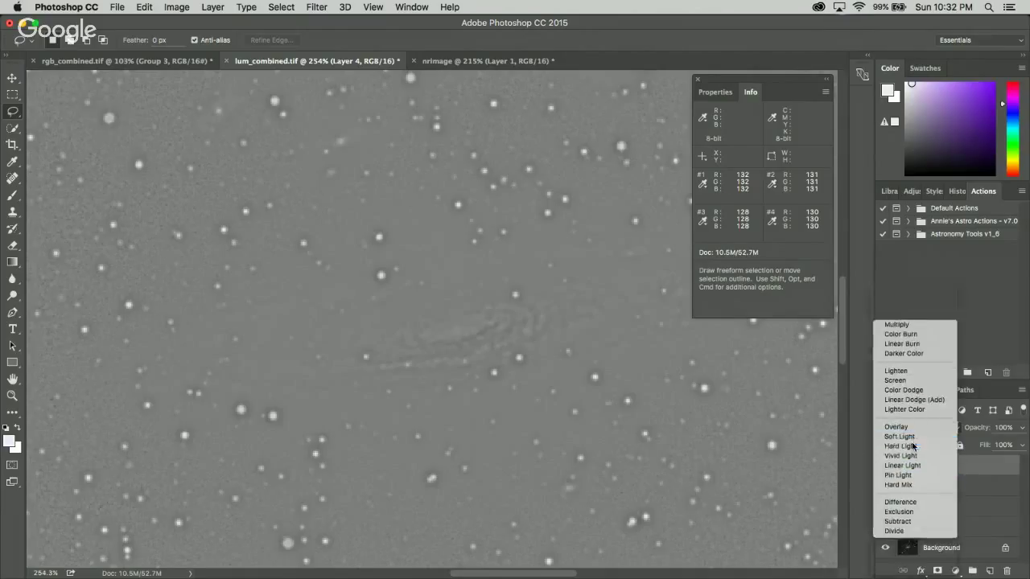
pyautogui.hotkey('alt', '[')
pyautogui.click(935, 433)
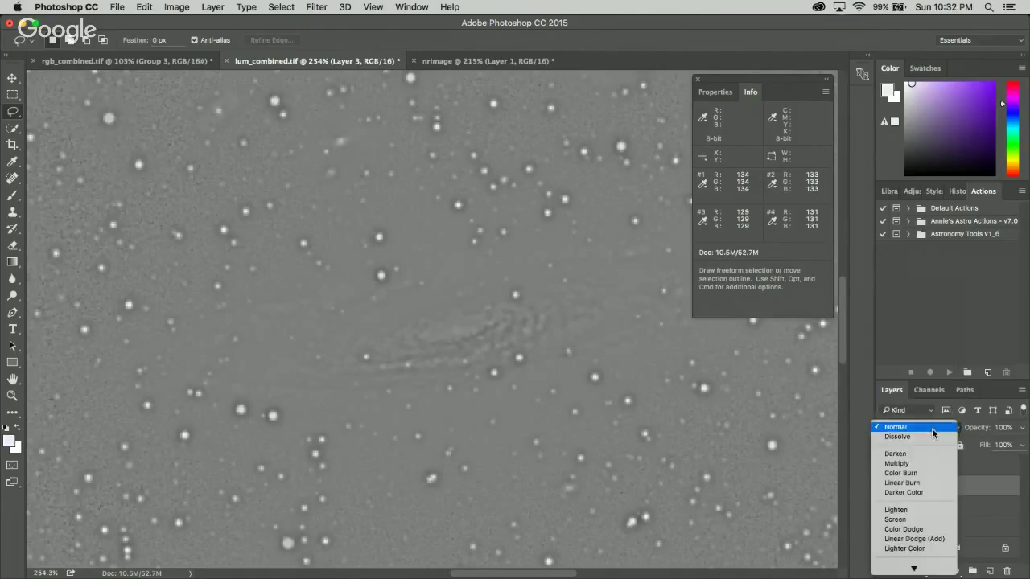
pyautogui.moveTo(921, 570)
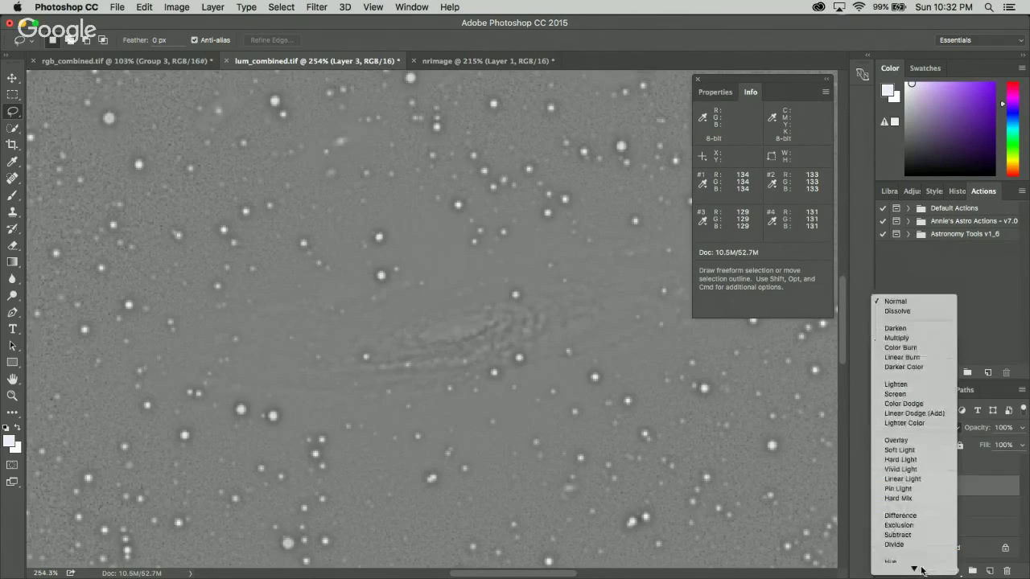
pyautogui.click(914, 421)
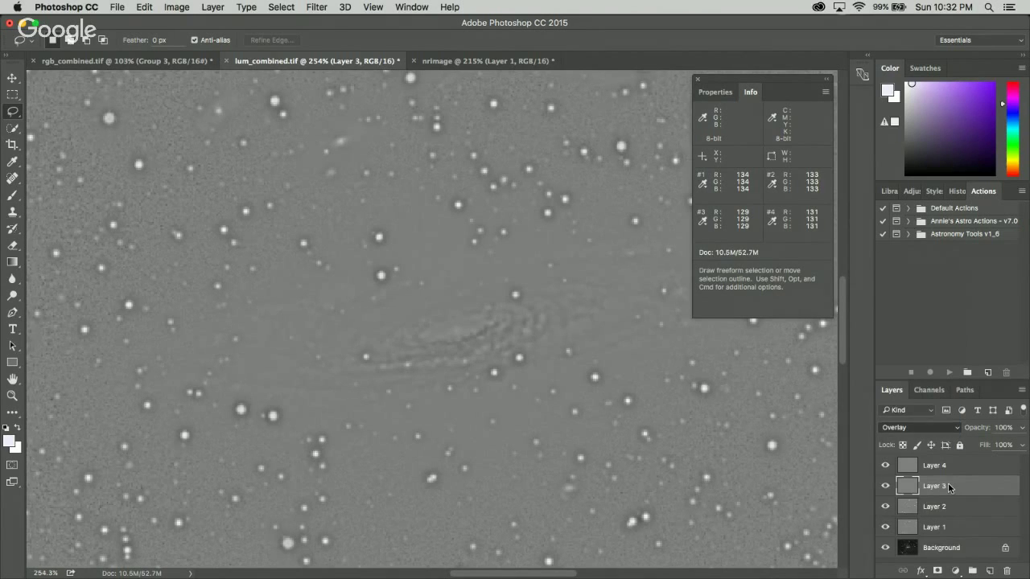
# - Set Layer 2 to Soft Light and Layer 1 to Overlay blending
pyautogui.hotkey('alt', '[')
pyautogui.click(926, 432)
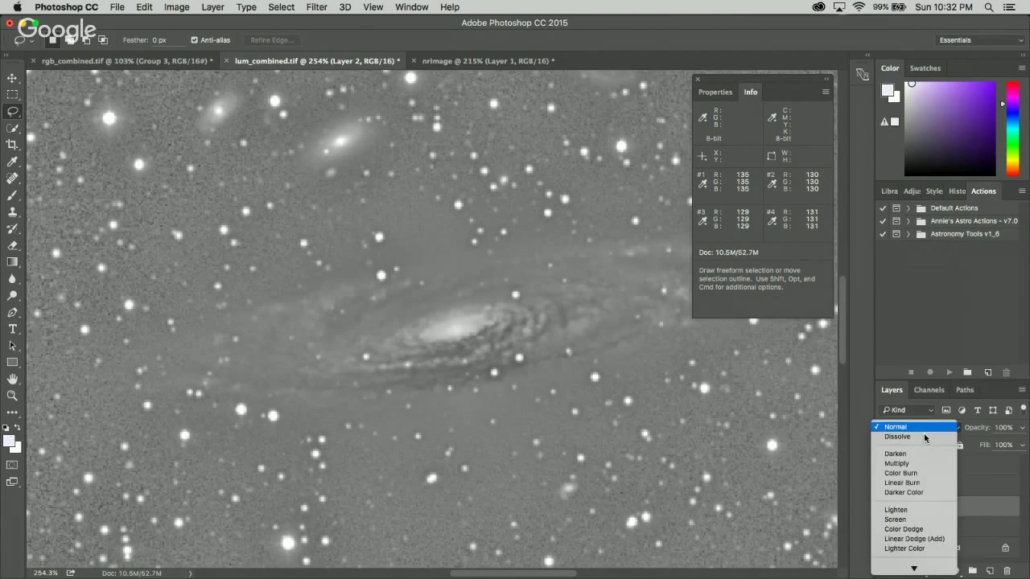
pyautogui.moveTo(915, 569)
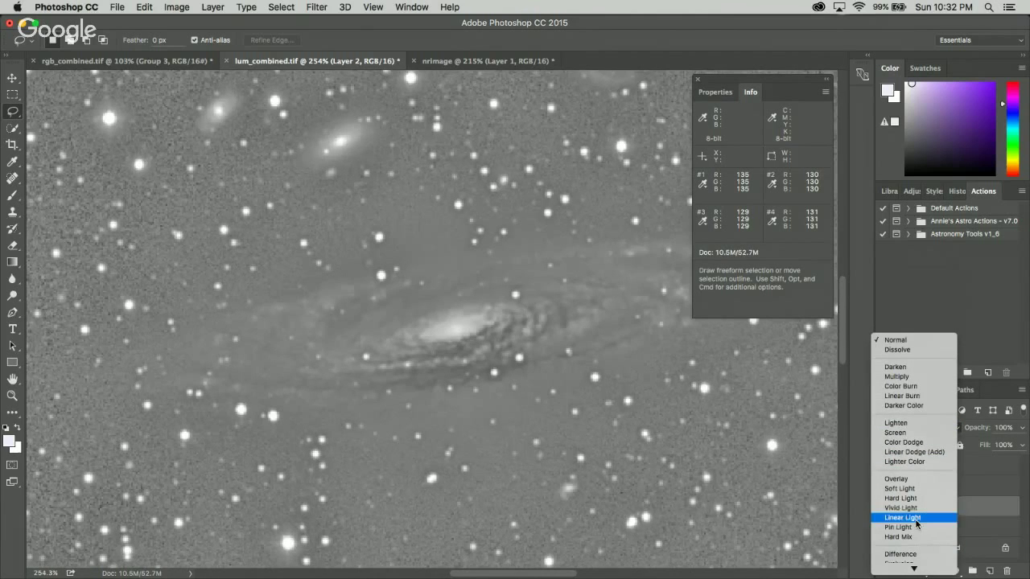
pyautogui.click(913, 489)
pyautogui.click(946, 528)
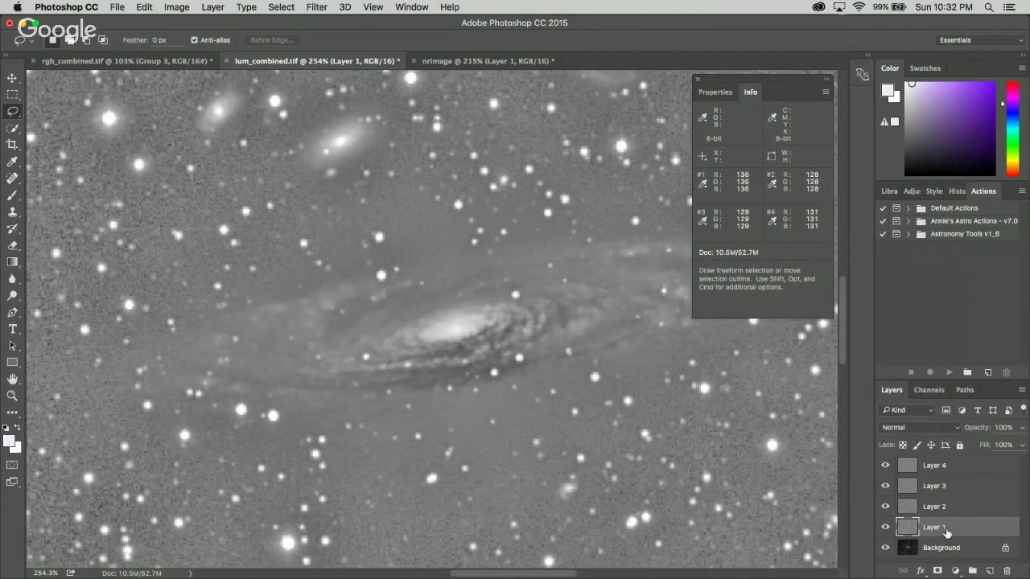
pyautogui.click(933, 431)
pyautogui.moveTo(915, 555)
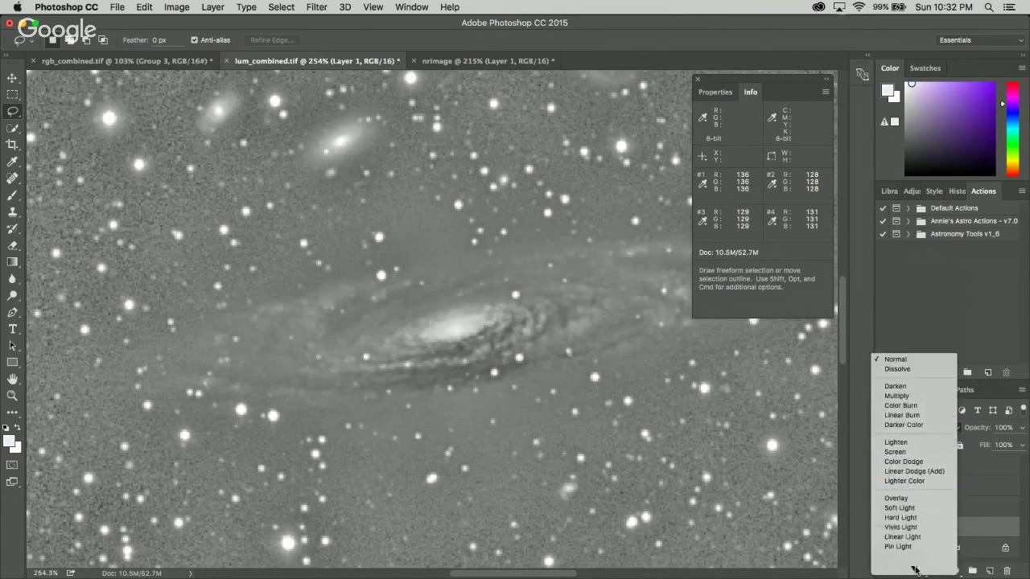
pyautogui.click(911, 442)
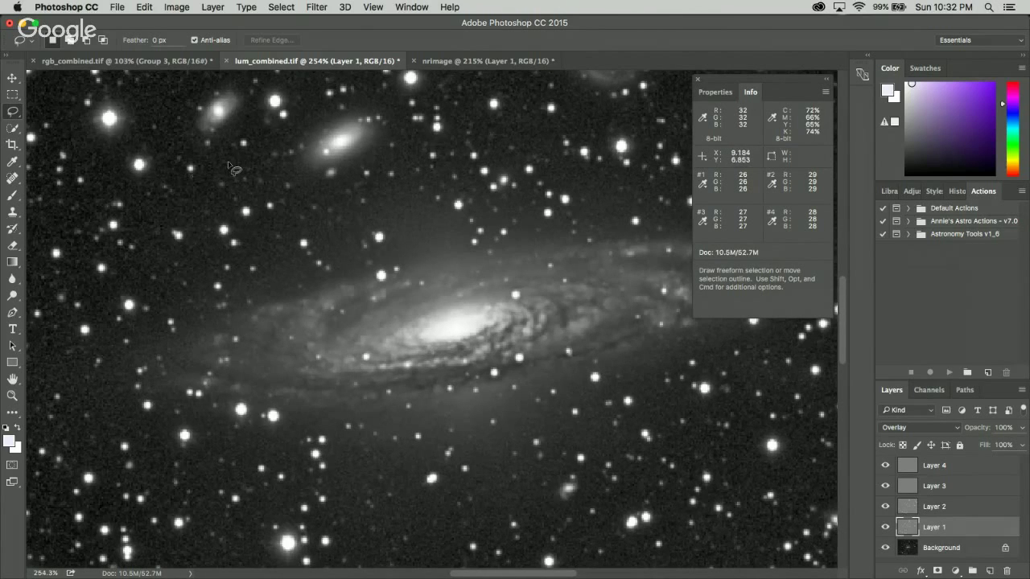
pyautogui.scroll(-3, 285, 246)
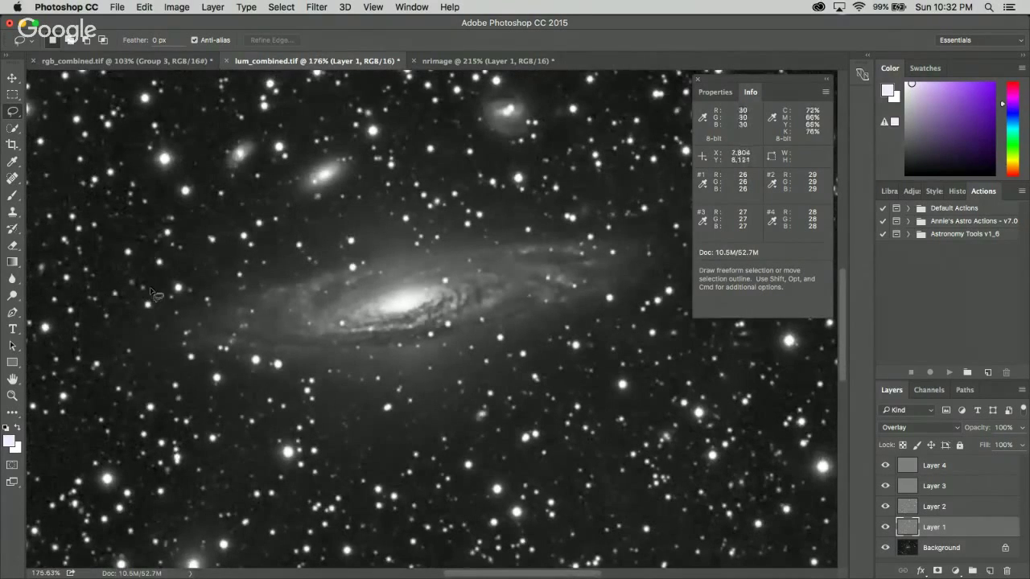
pyautogui.keyDown('shift'); pyautogui.click(952, 511); pyautogui.keyUp('shift')
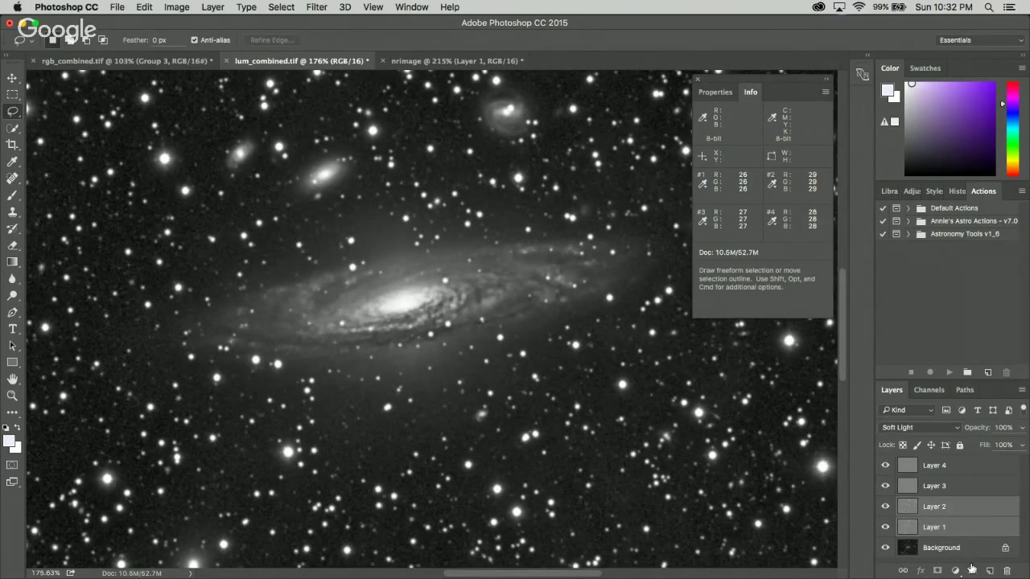
pyautogui.click(972, 570)
pyautogui.click(937, 488)
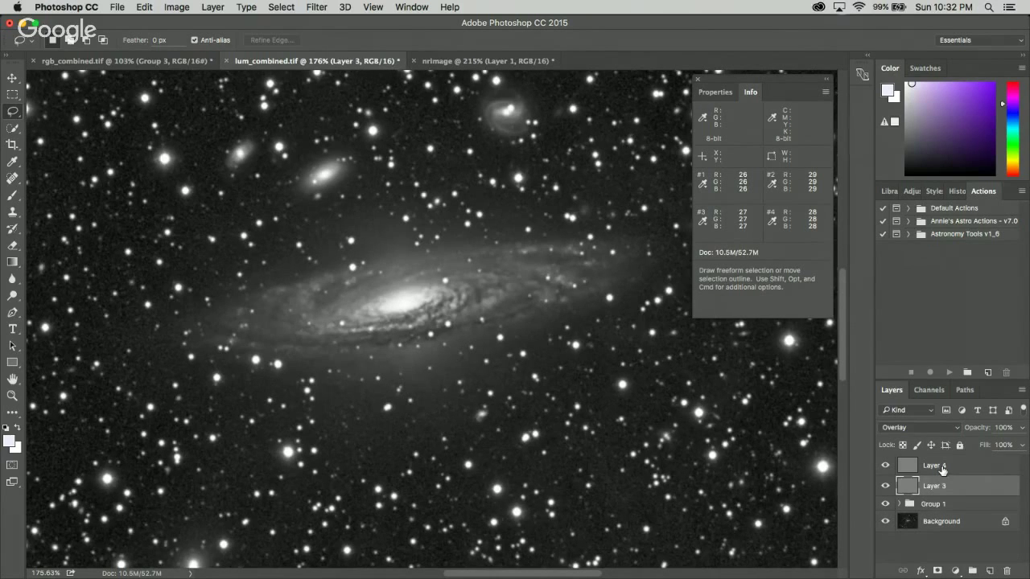
pyautogui.keyDown('shift'); pyautogui.click(942, 470); pyautogui.keyUp('shift')
pyautogui.click(971, 570)
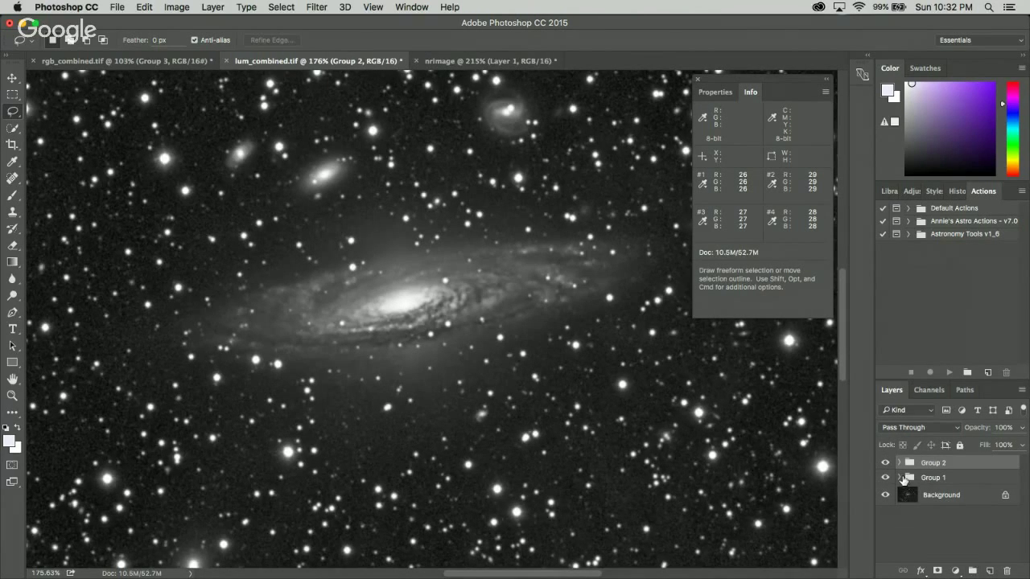
pyautogui.click(899, 478)
pyautogui.click(899, 478)
pyautogui.click(900, 478)
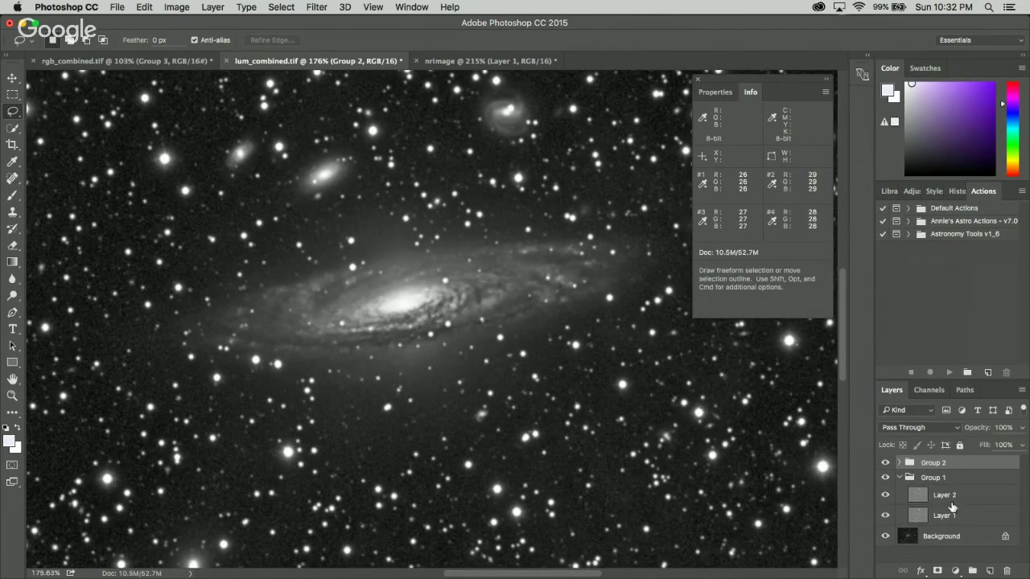
pyautogui.click(954, 497)
pyautogui.click(952, 516)
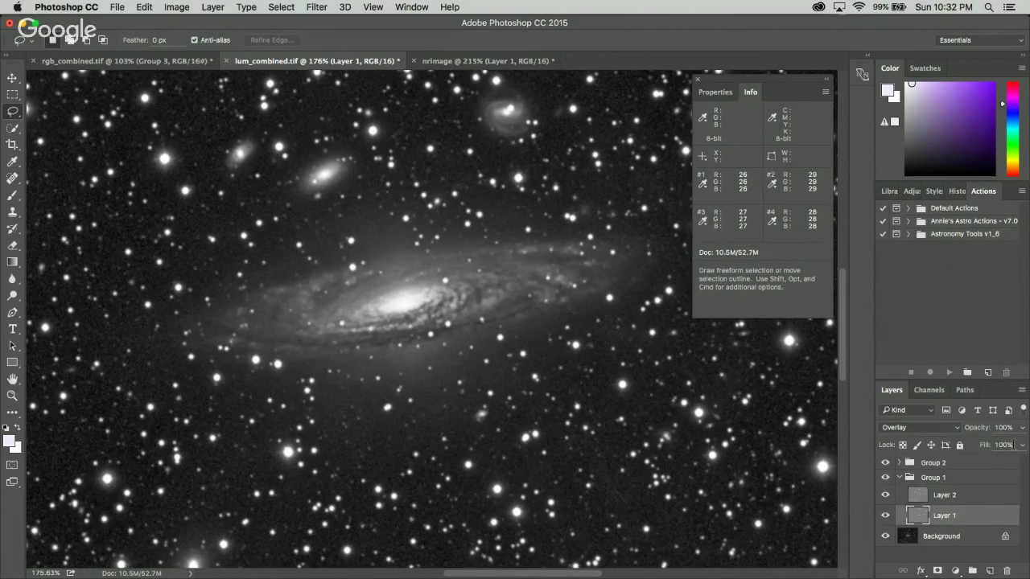
pyautogui.moveTo(1026, 434); pyautogui.dragTo(1016, 448)
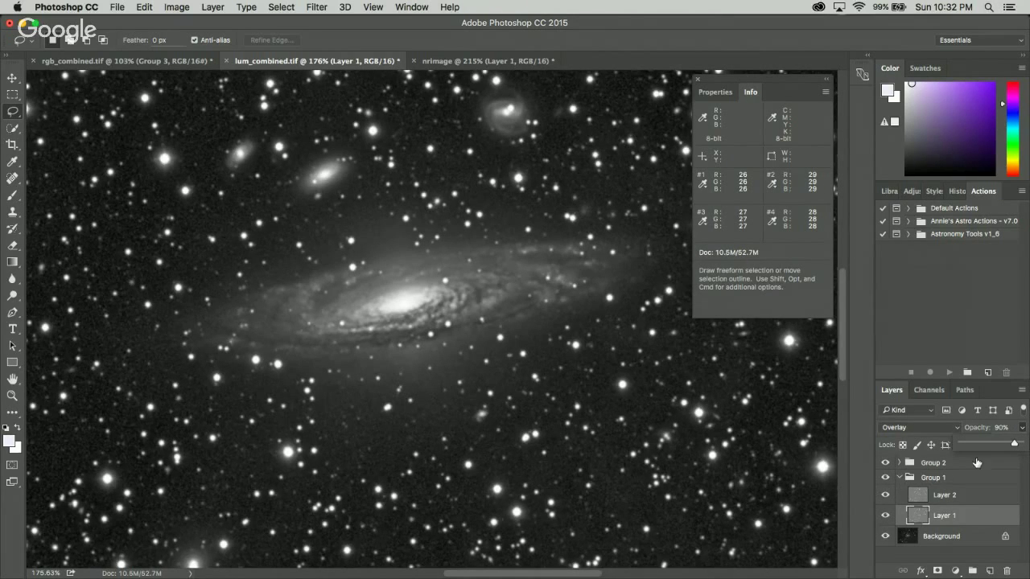
pyautogui.click(900, 478)
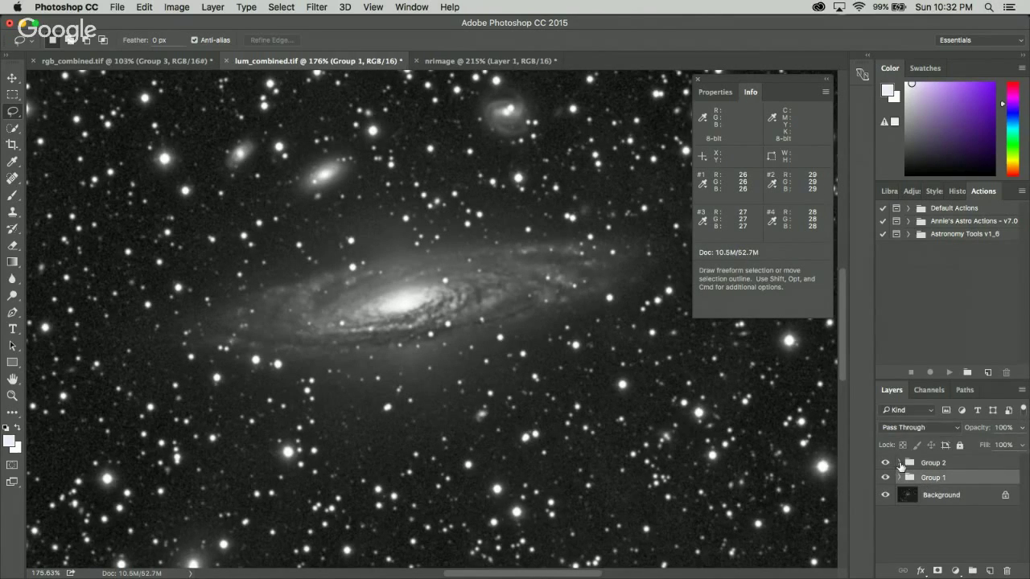
pyautogui.click(900, 464)
pyautogui.click(943, 501)
pyautogui.click(1020, 429)
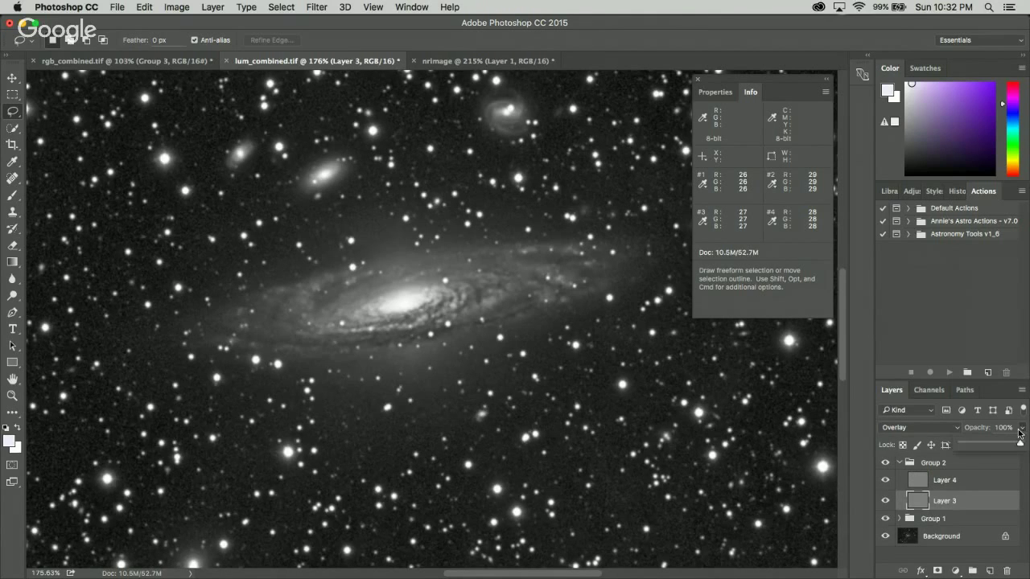
pyautogui.moveTo(1020, 446); pyautogui.dragTo(1015, 447)
pyautogui.click(901, 464)
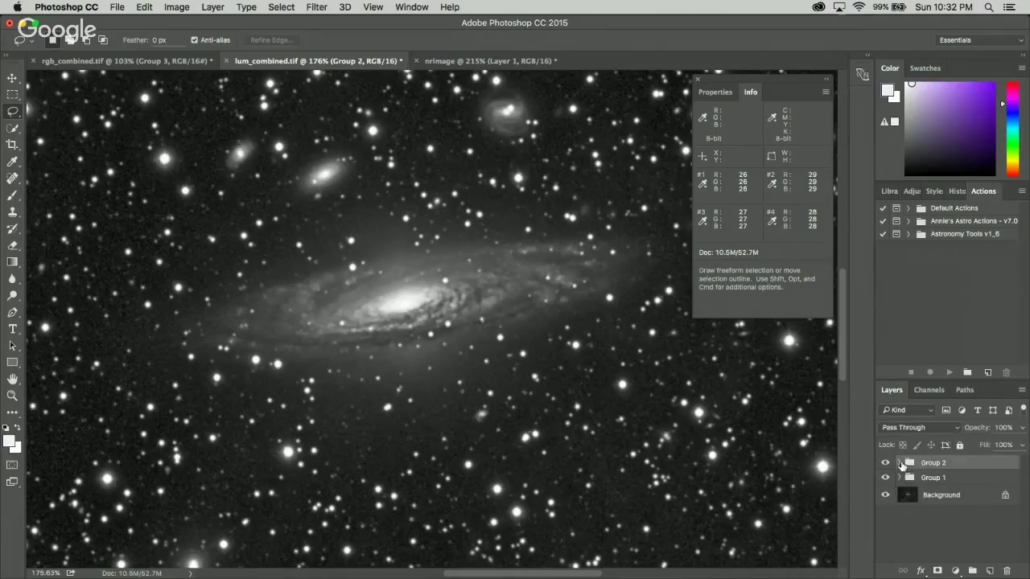
pyautogui.click(933, 478)
pyautogui.click(1021, 428)
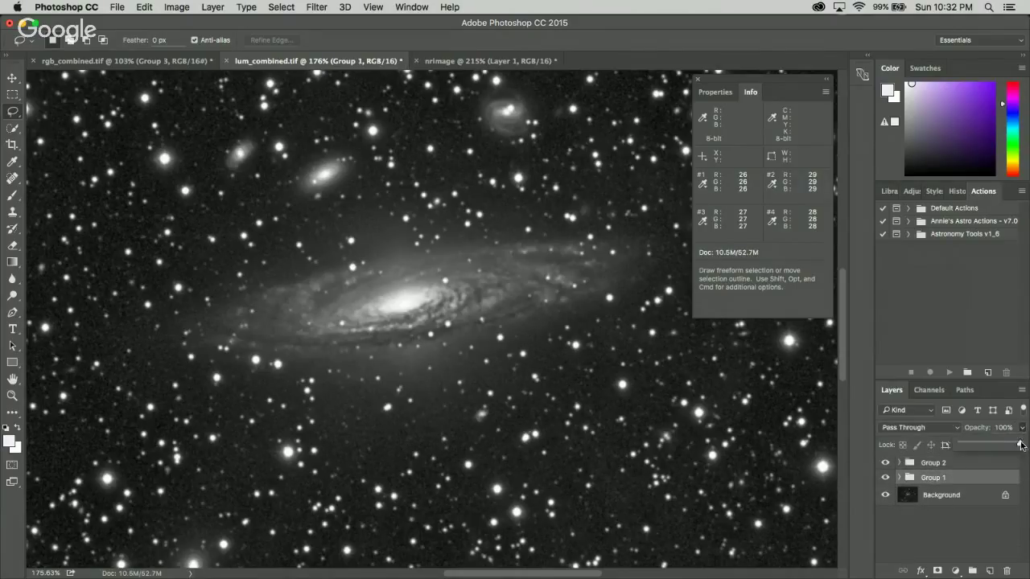
pyautogui.moveTo(1021, 446); pyautogui.dragTo(994, 451)
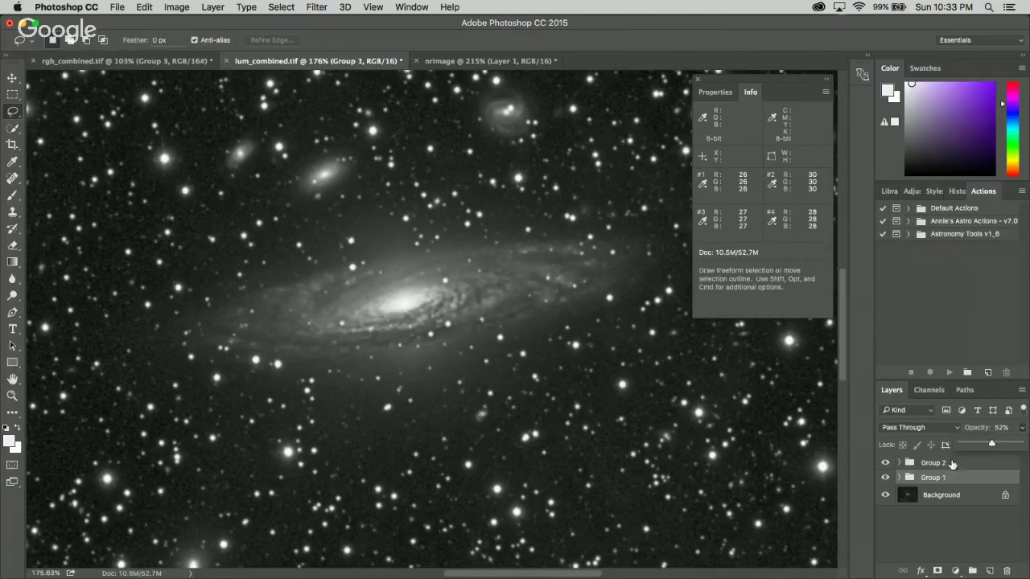
pyautogui.click(949, 463)
pyautogui.click(1021, 429)
pyautogui.moveTo(1018, 444); pyautogui.dragTo(995, 451)
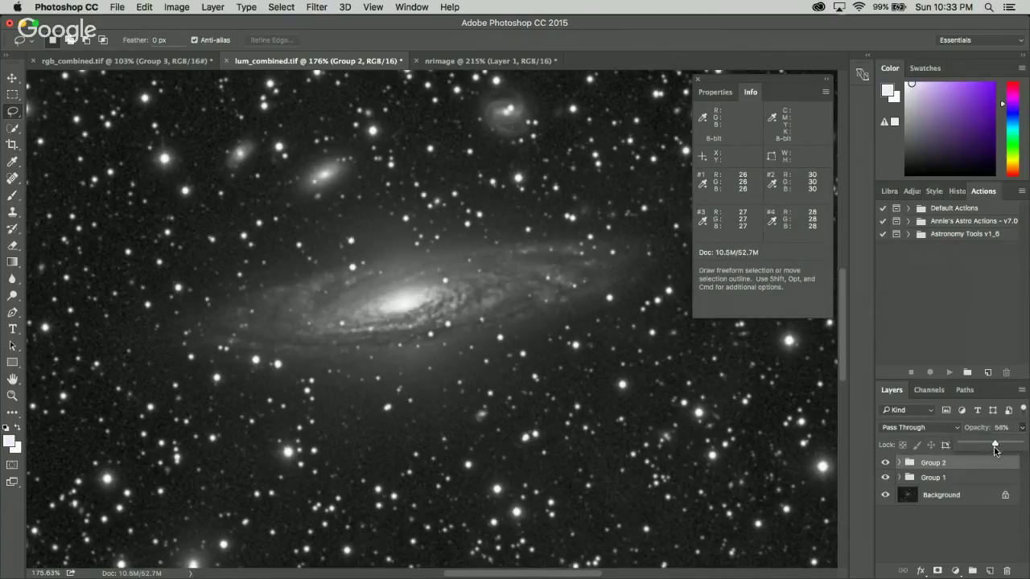
pyautogui.click(938, 478)
pyautogui.click(885, 478)
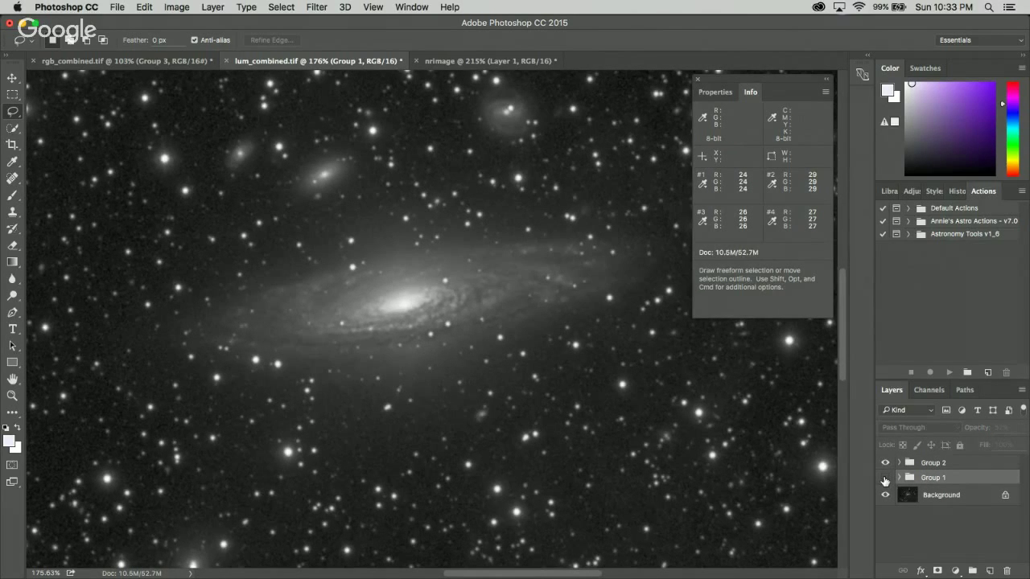
pyautogui.click(907, 467)
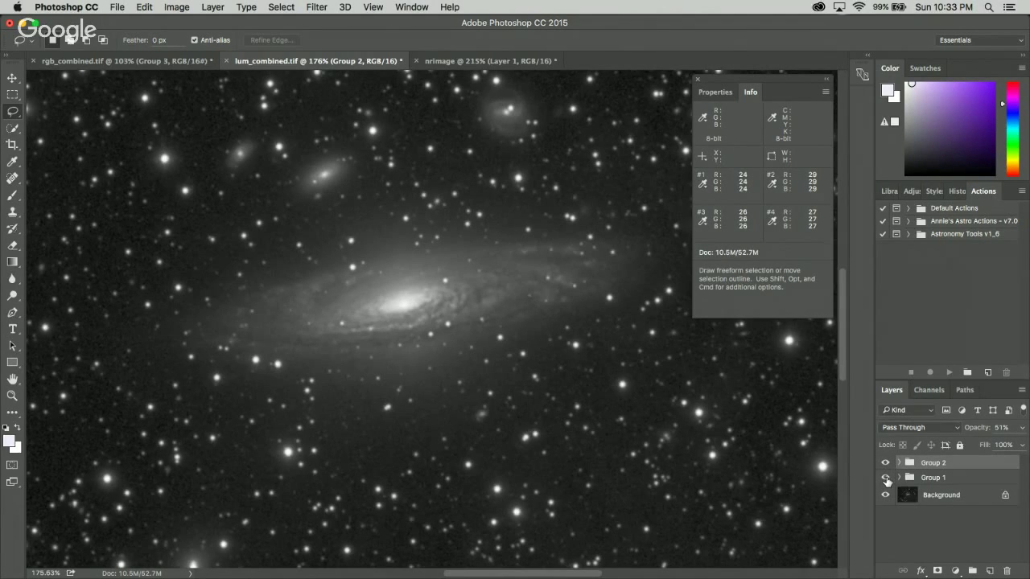
pyautogui.click(886, 479)
pyautogui.click(885, 480)
pyautogui.click(886, 479)
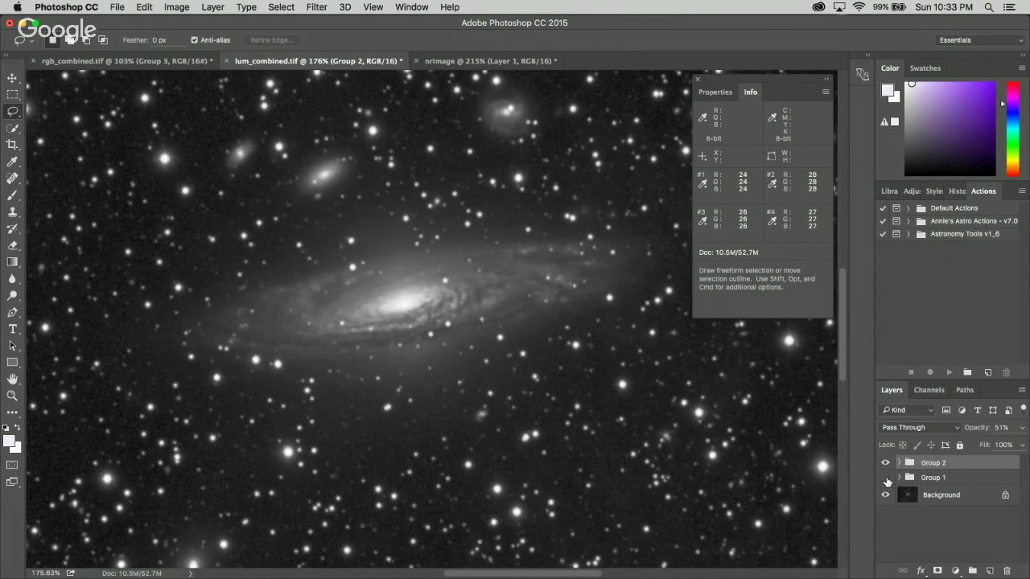
# - Toggle Group 1's sharpening off and on to compare, then select it to adjust its opacity
pyautogui.scroll(-5, 441, 378)
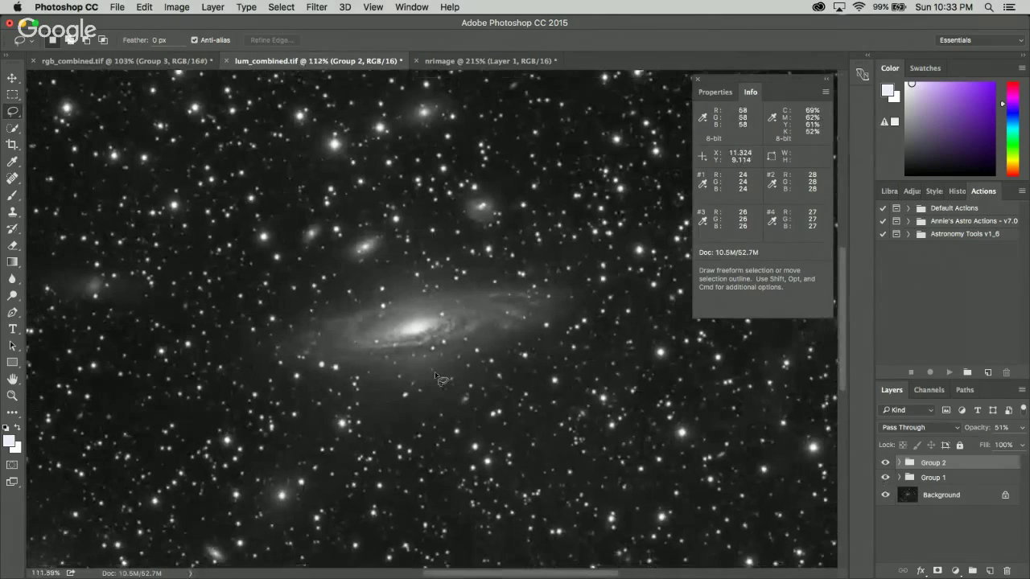
pyautogui.scroll(-2, 441, 378)
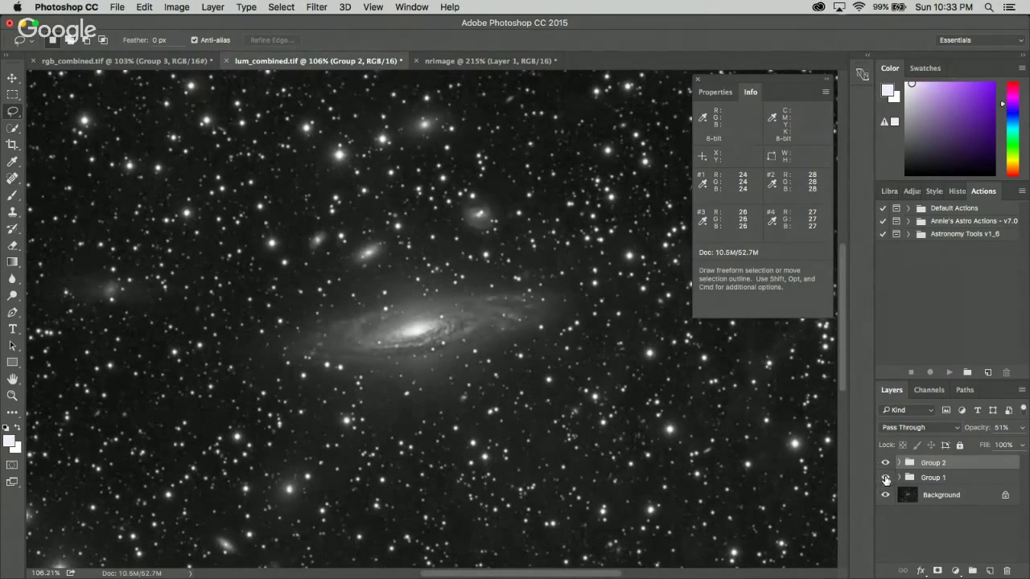
pyautogui.click(886, 479)
pyautogui.click(886, 479)
pyautogui.click(886, 479)
pyautogui.click(886, 480)
pyautogui.scroll(-3, 469, 459)
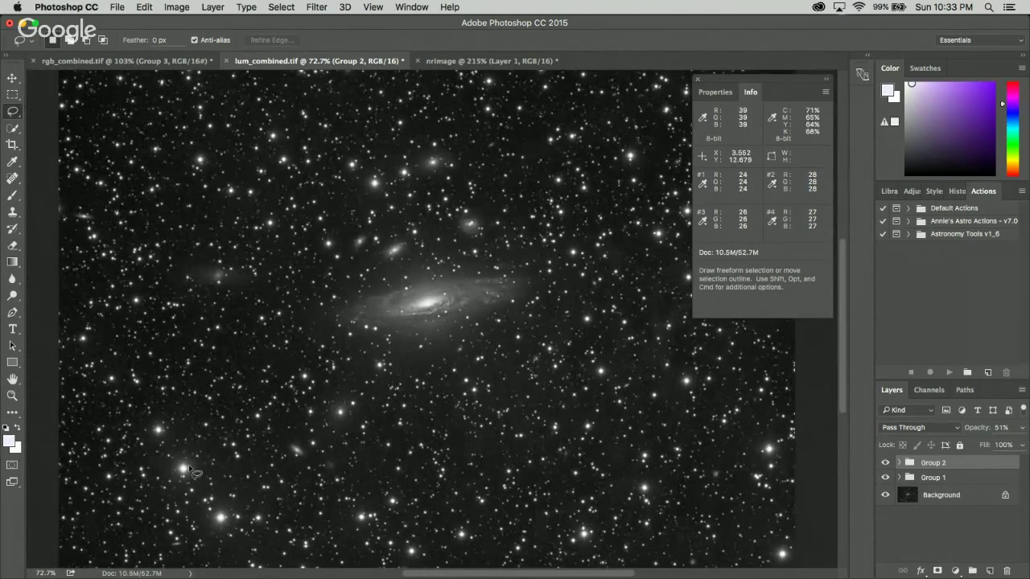
pyautogui.click(963, 478)
pyautogui.click(1023, 428)
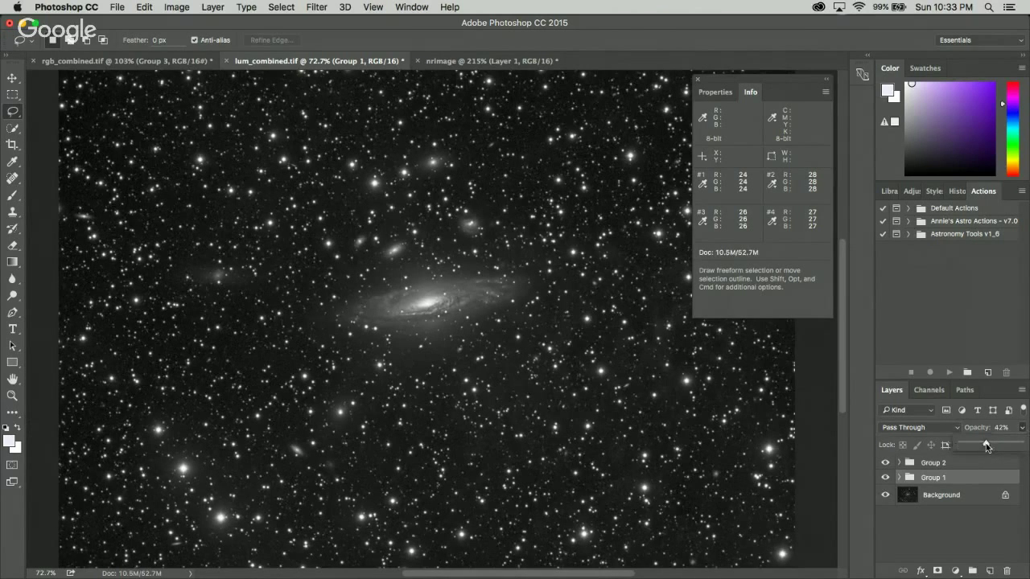
# - Compare Group 2's sharpening on and off and set its opacity to 64%
pyautogui.click(933, 462)
pyautogui.scroll(5, 410, 272)
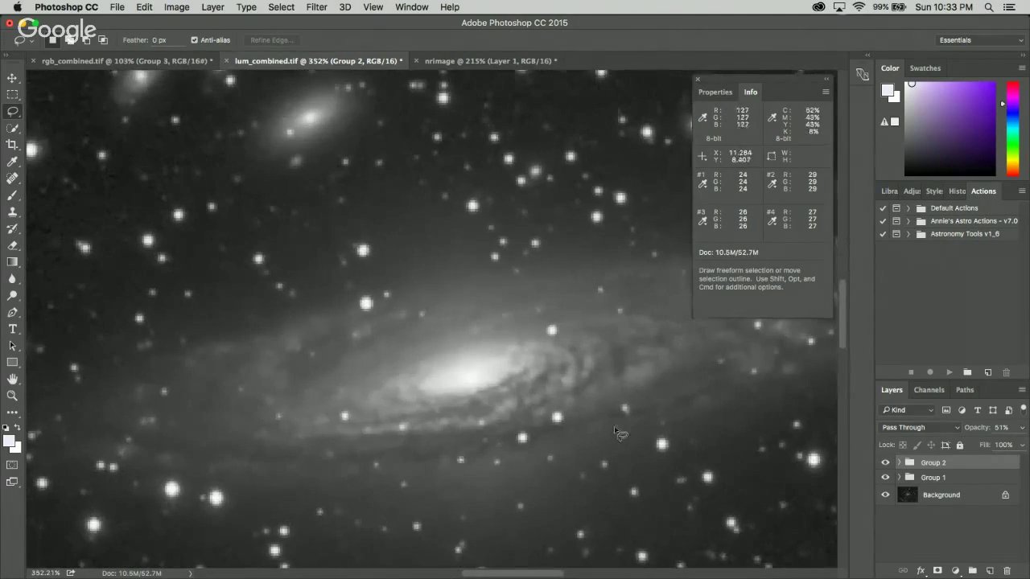
pyautogui.click(885, 464)
pyautogui.click(885, 463)
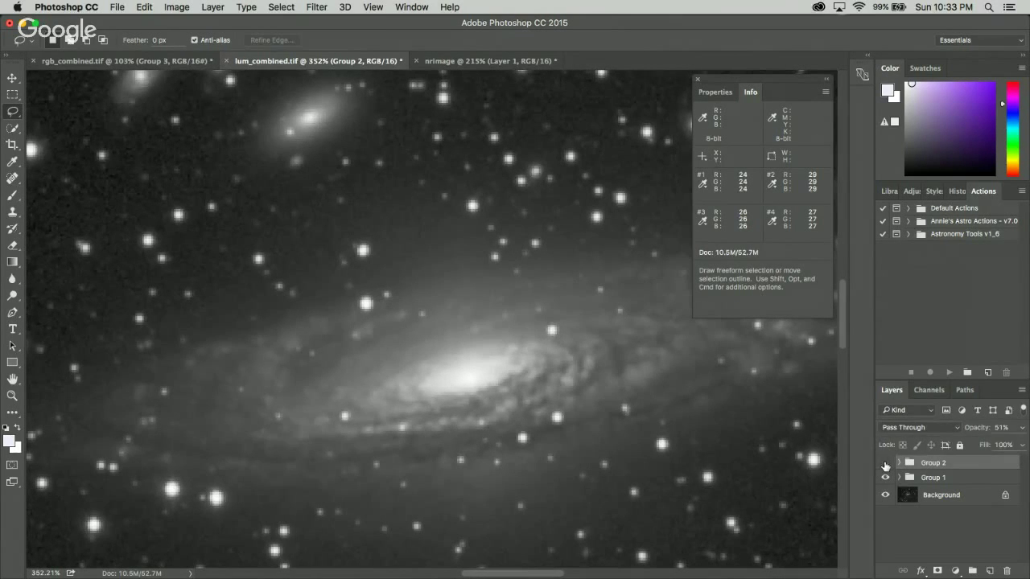
pyautogui.click(885, 464)
pyautogui.click(885, 463)
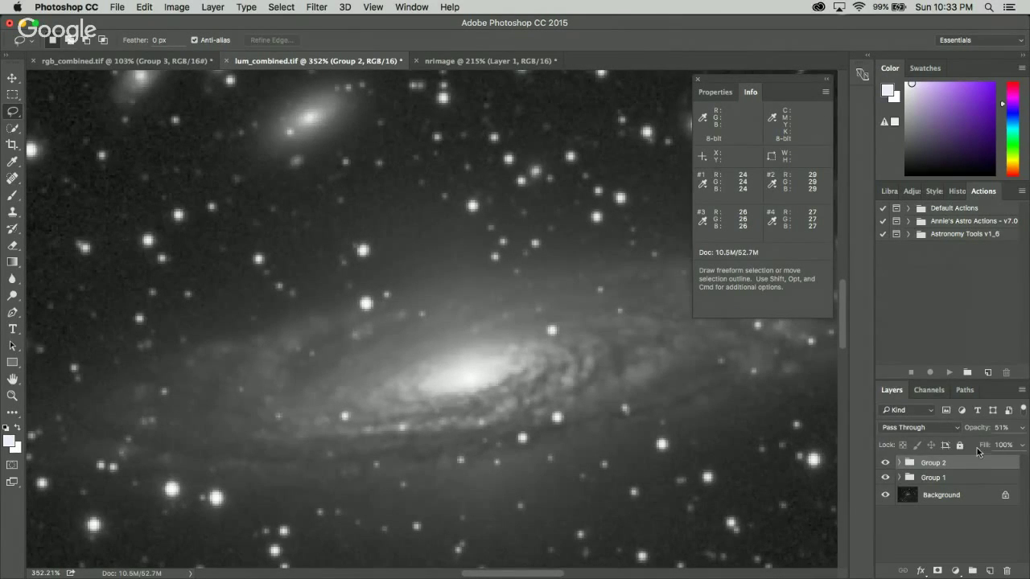
pyautogui.click(1021, 428)
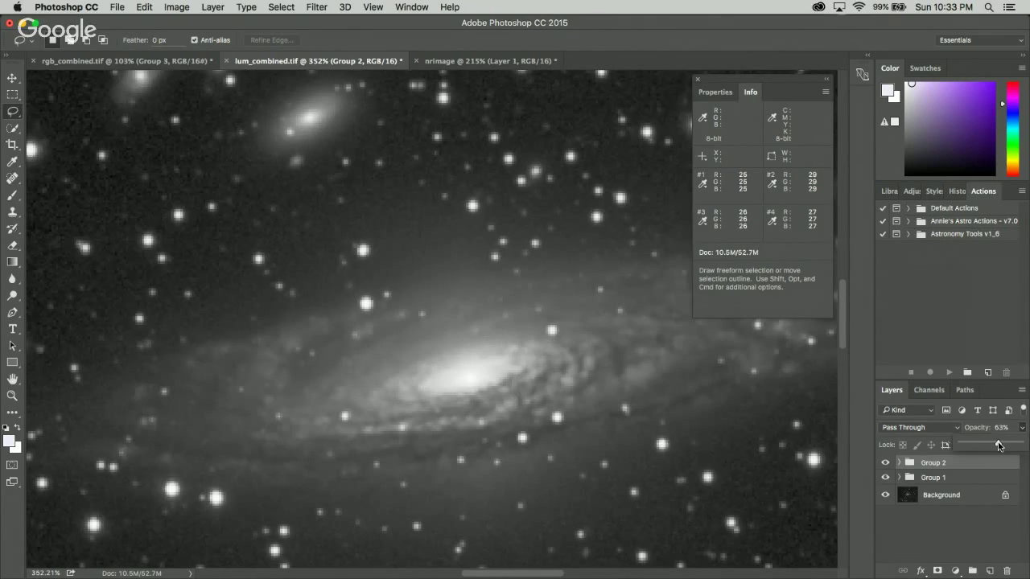
pyautogui.click(885, 465)
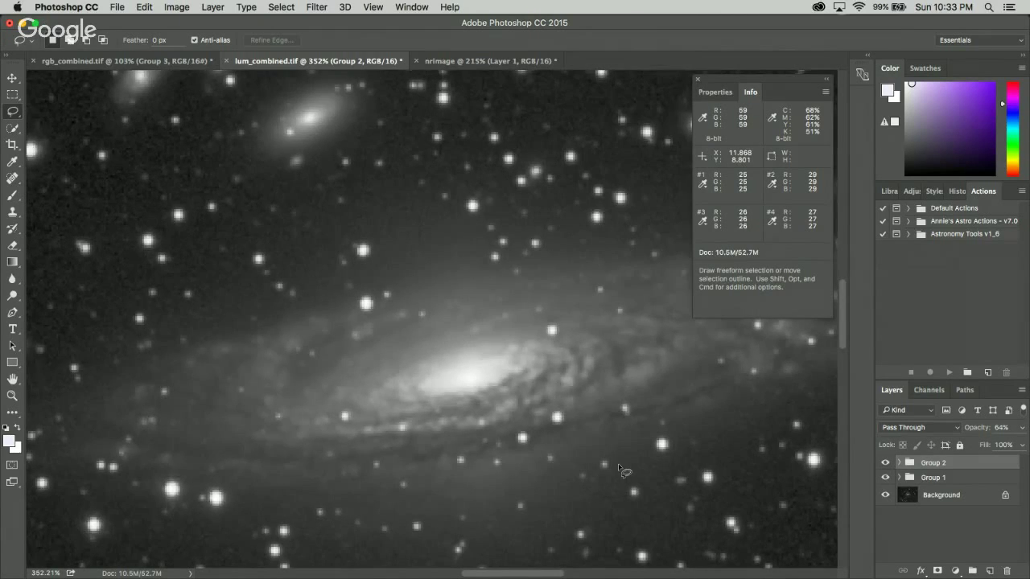
# - Fit the image in the window, then nest Group 1 and Group 2 in a new Group 3
pyautogui.press('super+0')
pyautogui.scroll(5, 600, 458)
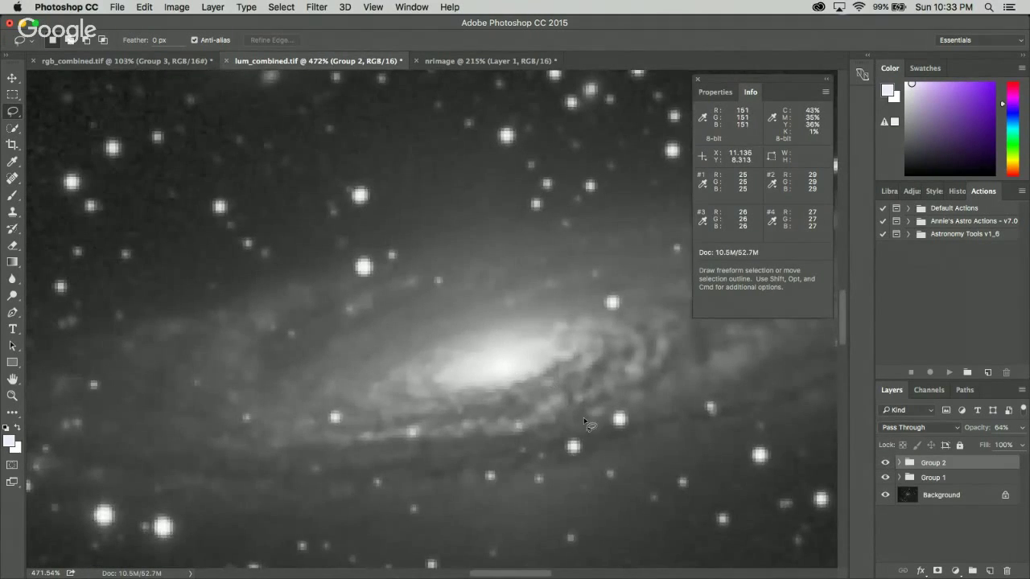
pyautogui.scroll(-3, 616, 445)
pyautogui.scroll(-3, 616, 446)
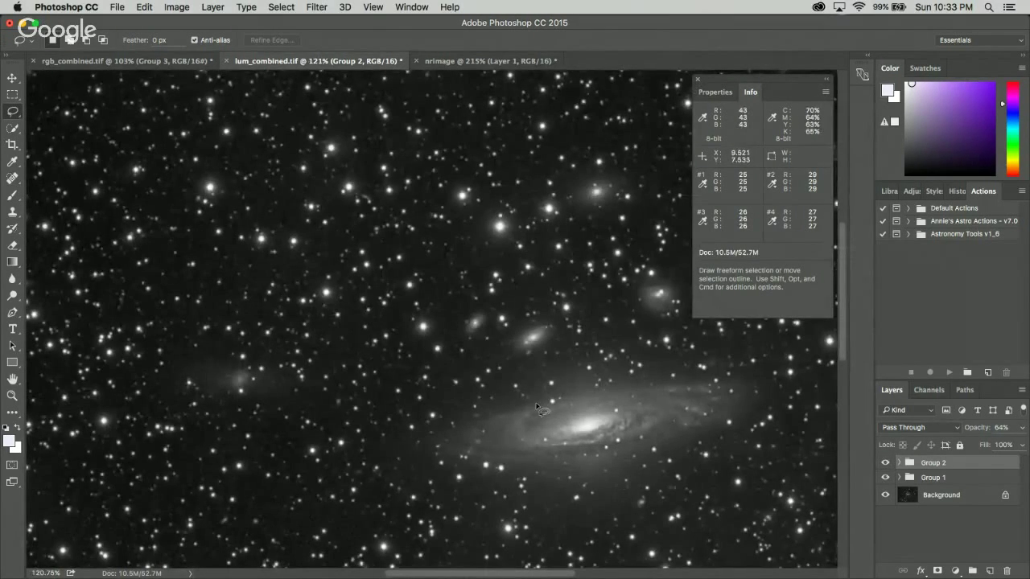
pyautogui.scroll(-1, 567, 426)
pyautogui.scroll(-3, 566, 426)
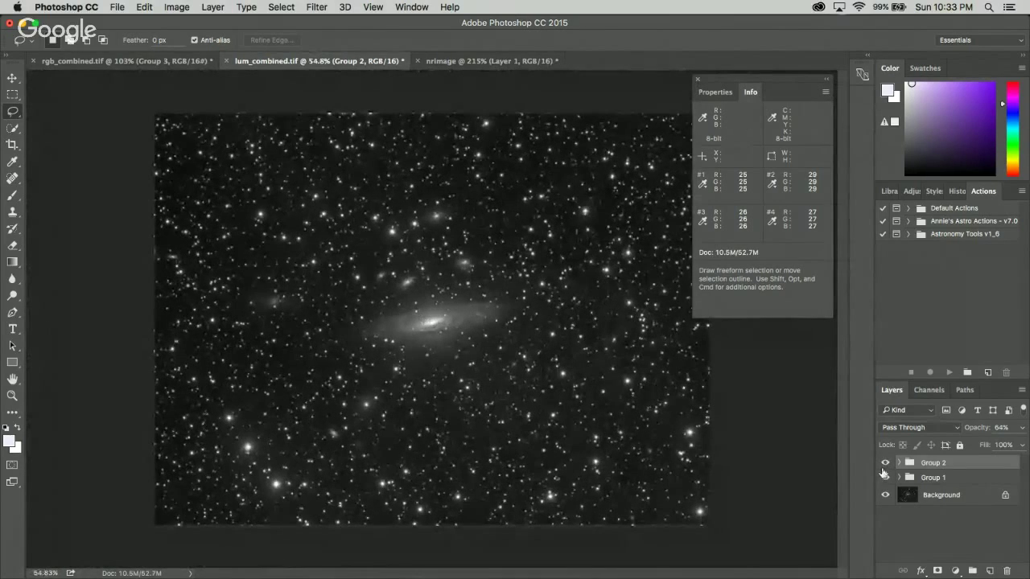
pyautogui.scroll(4, 450, 324)
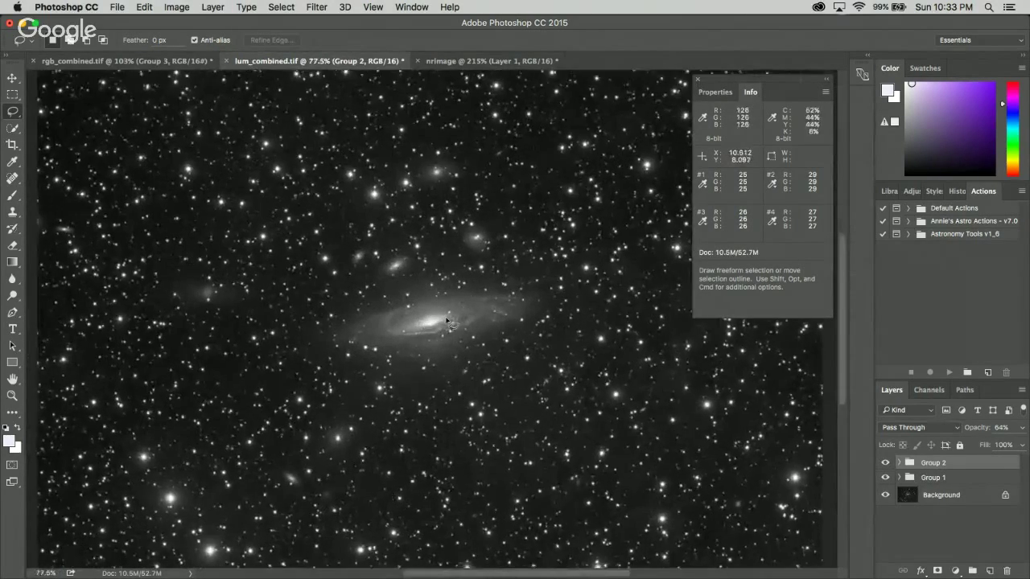
pyautogui.scroll(2, 433, 318)
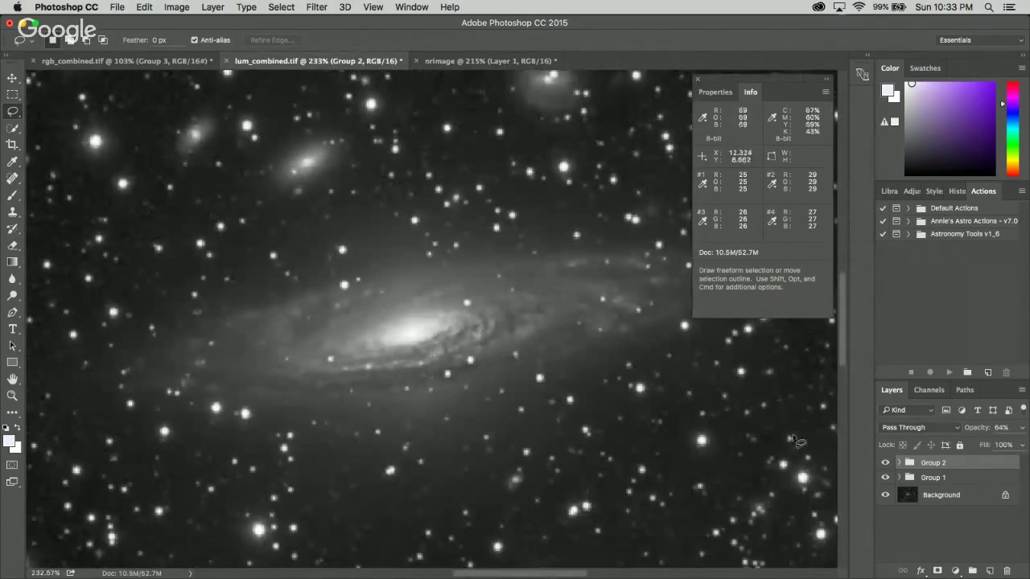
pyautogui.keyDown('shift'); pyautogui.click(933, 478); pyautogui.keyUp('shift')
pyautogui.click(971, 571)
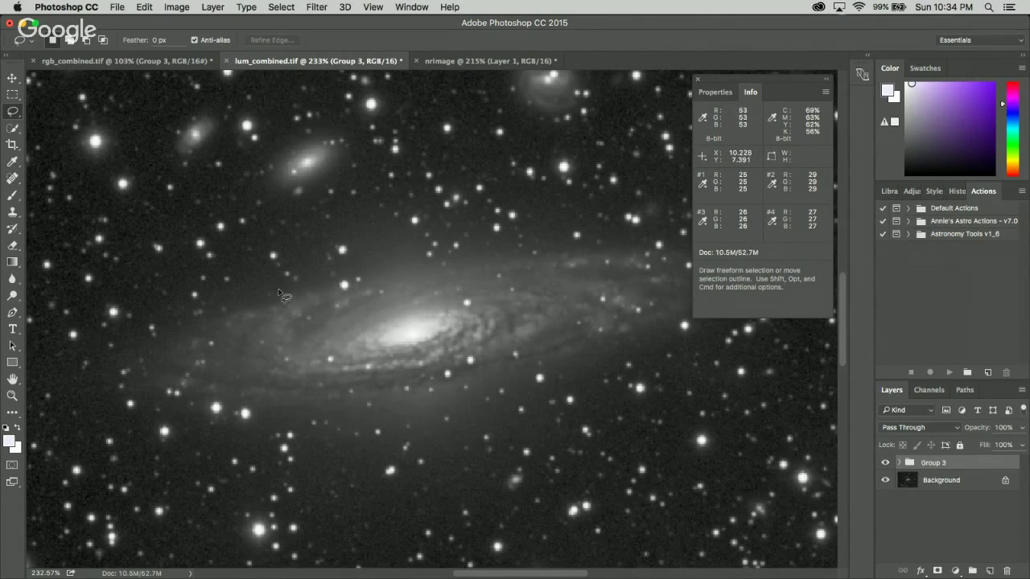
# - Select the bright stars and galaxy core with Color Range, sampling a star tone at fuzziness 81
pyautogui.click(289, 6)
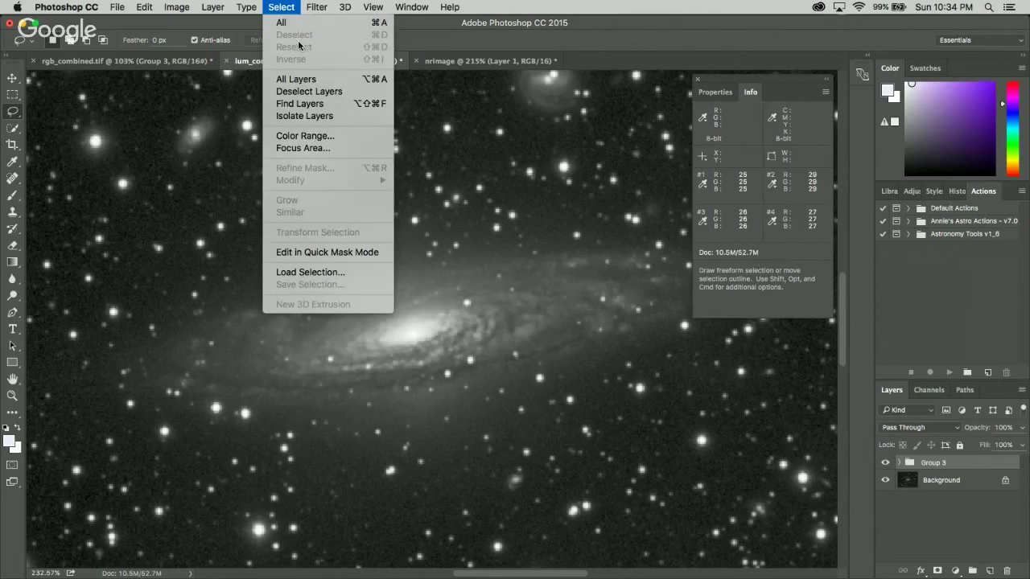
pyautogui.click(310, 135)
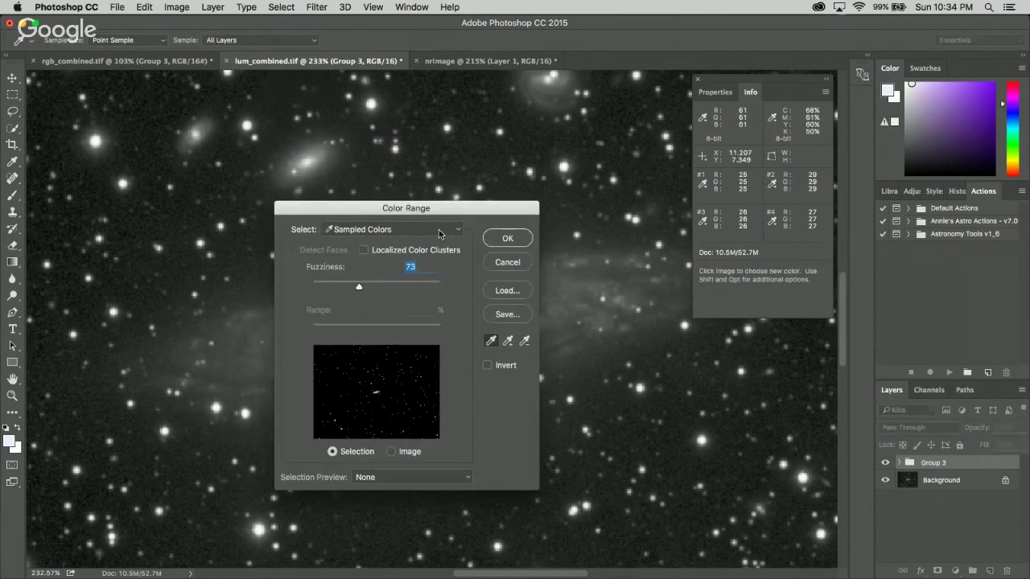
pyautogui.moveTo(430, 212); pyautogui.dragTo(697, 218)
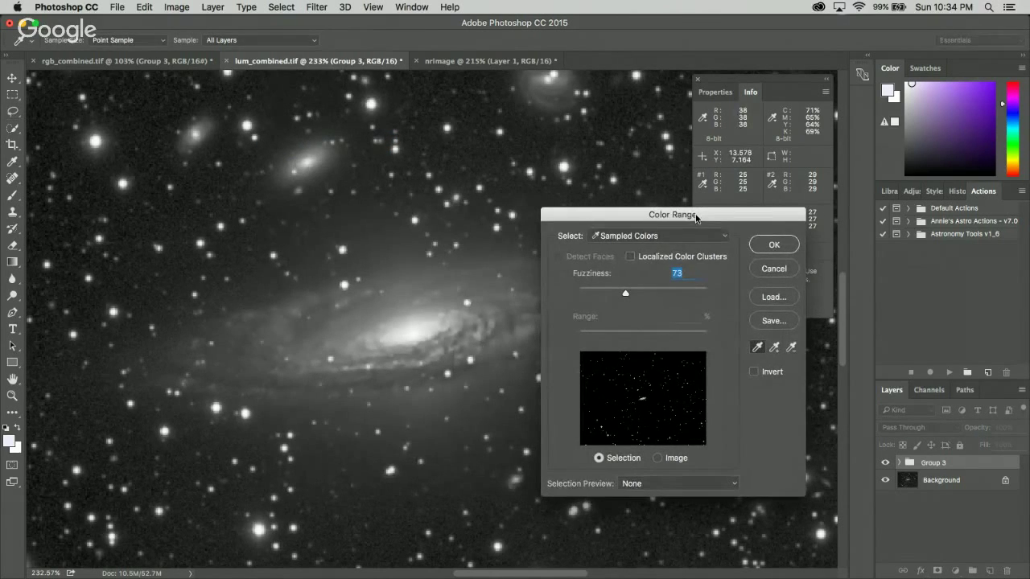
pyautogui.click(773, 244)
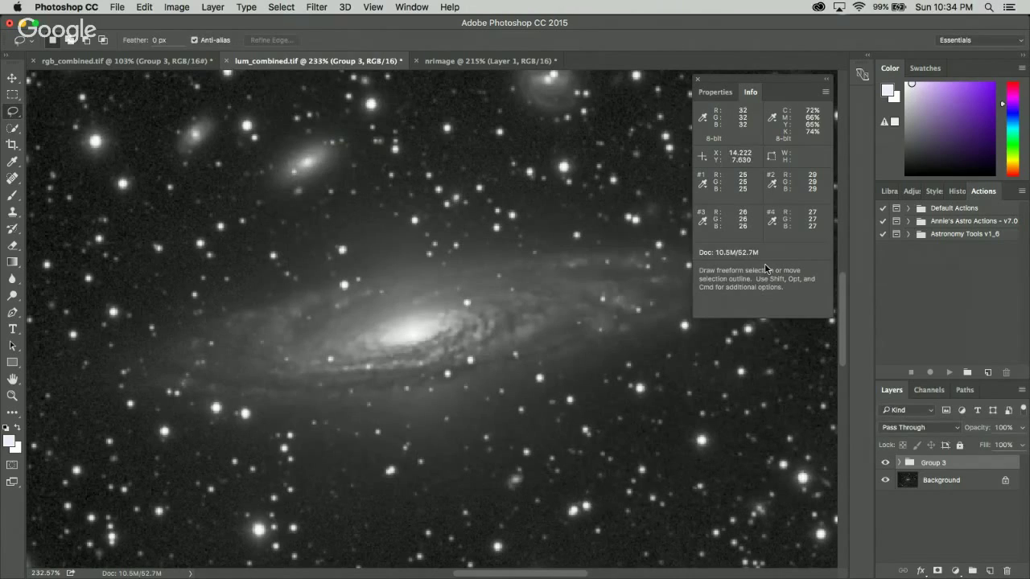
pyautogui.click(280, 7)
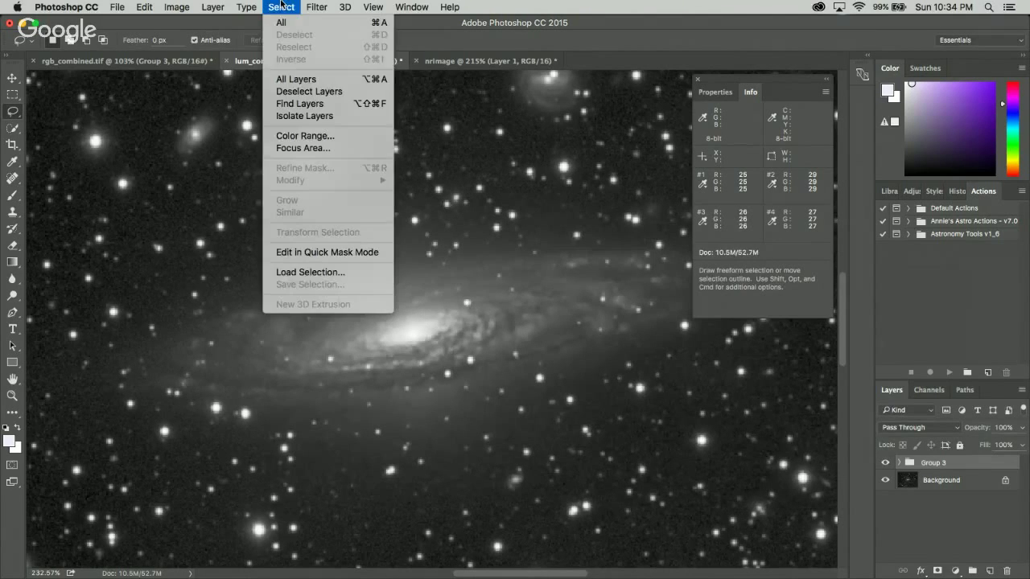
pyautogui.click(313, 136)
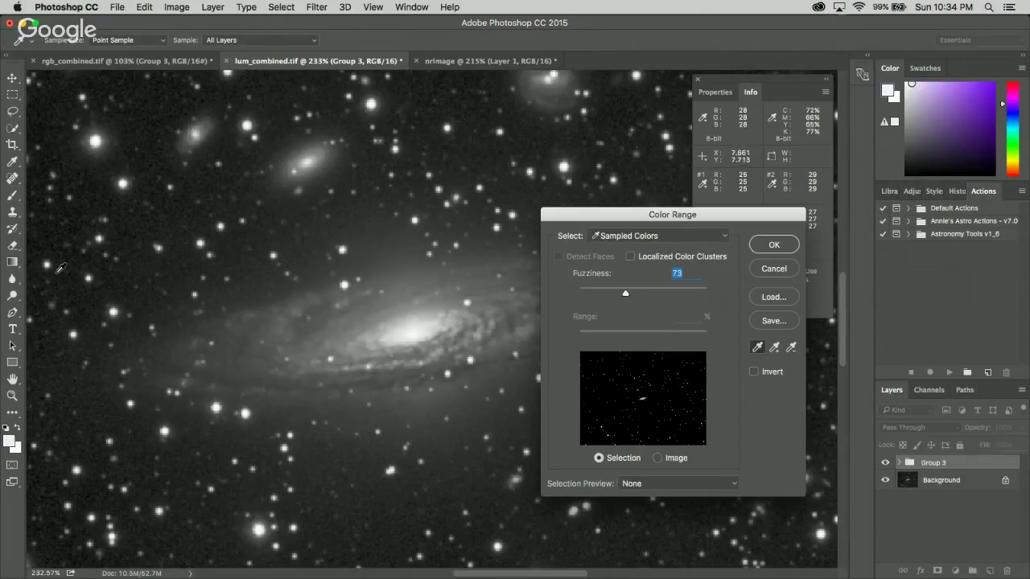
pyautogui.click(89, 277)
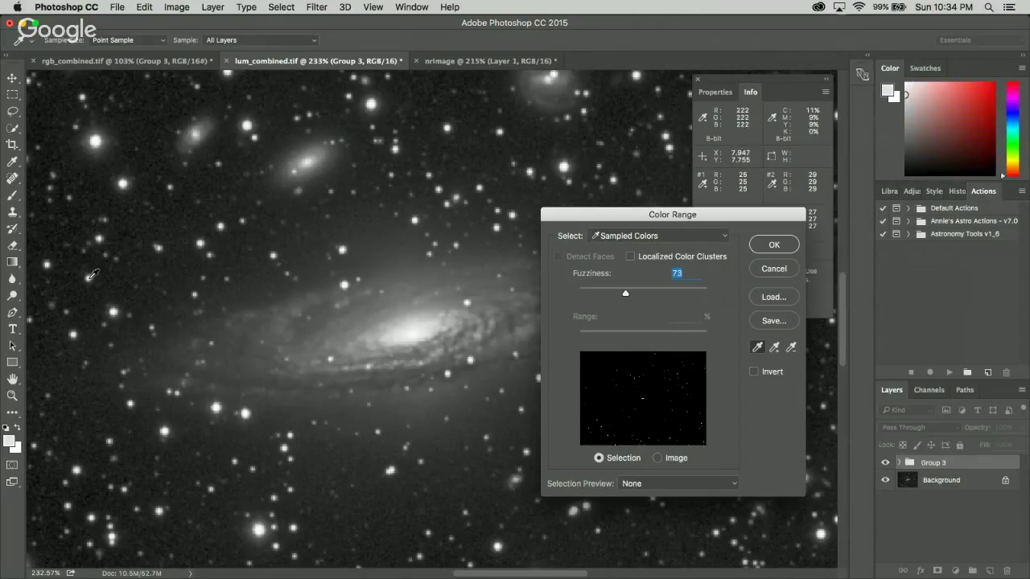
pyautogui.moveTo(625, 296); pyautogui.dragTo(557, 288)
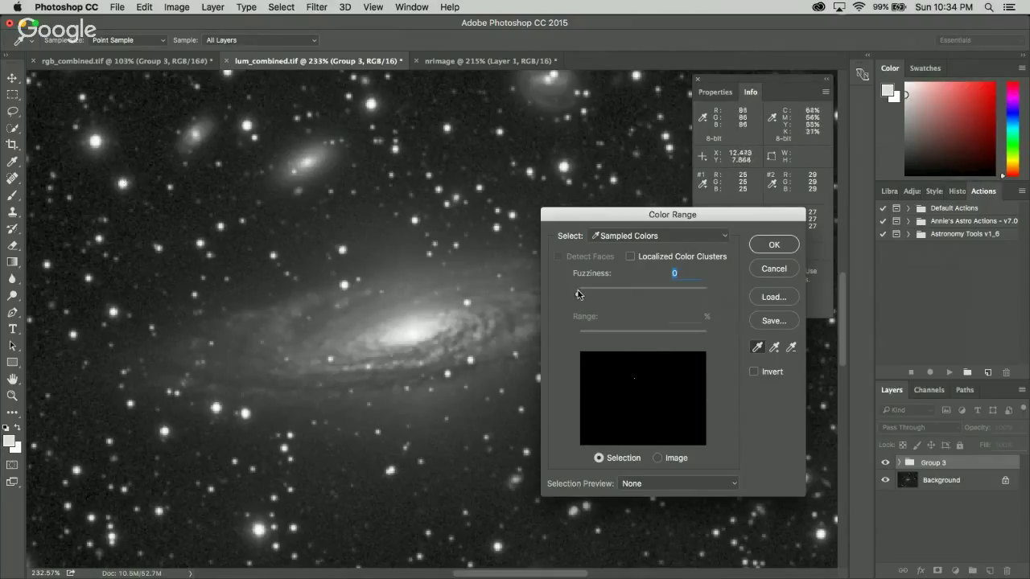
pyautogui.moveTo(579, 294); pyautogui.dragTo(674, 295)
pyautogui.click(773, 245)
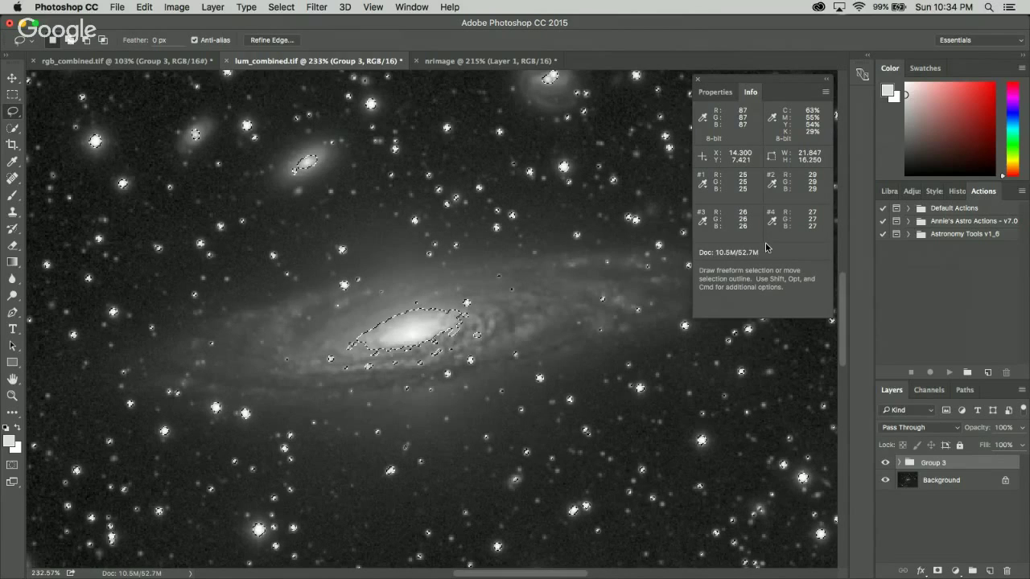
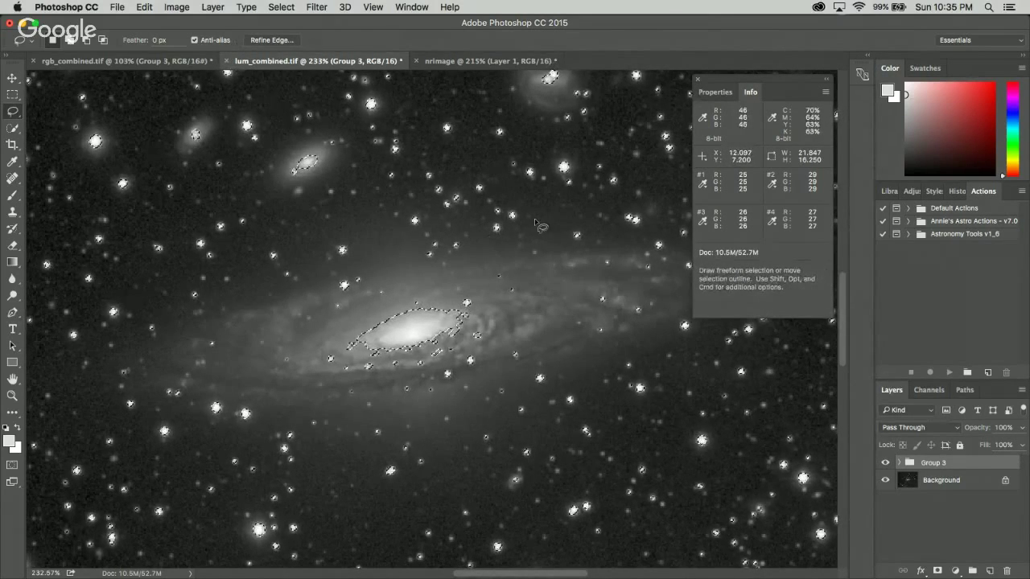
# - Expand the star and galaxy-core selection by 3 pixels
pyautogui.click(278, 6)
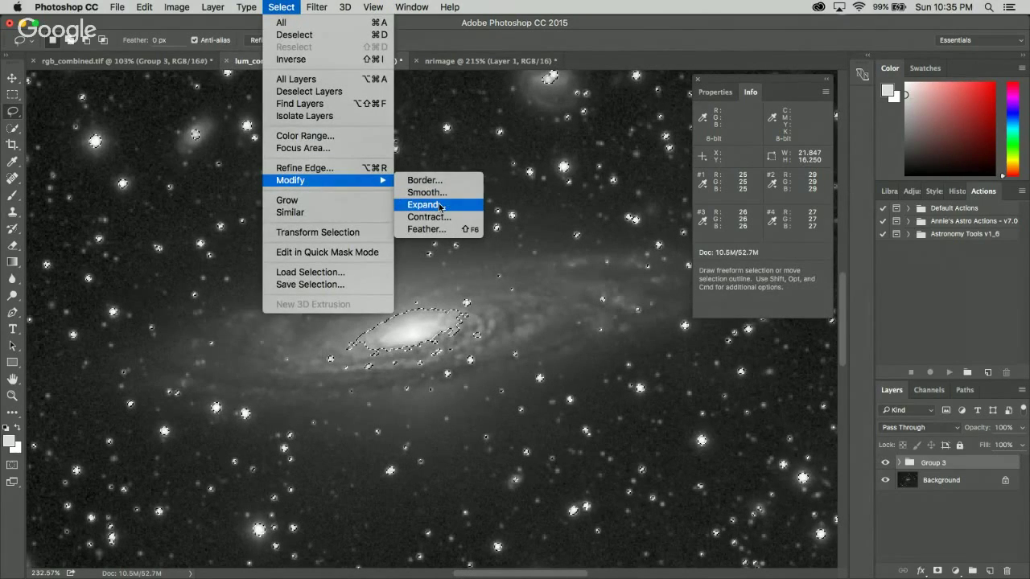
pyautogui.click(440, 206)
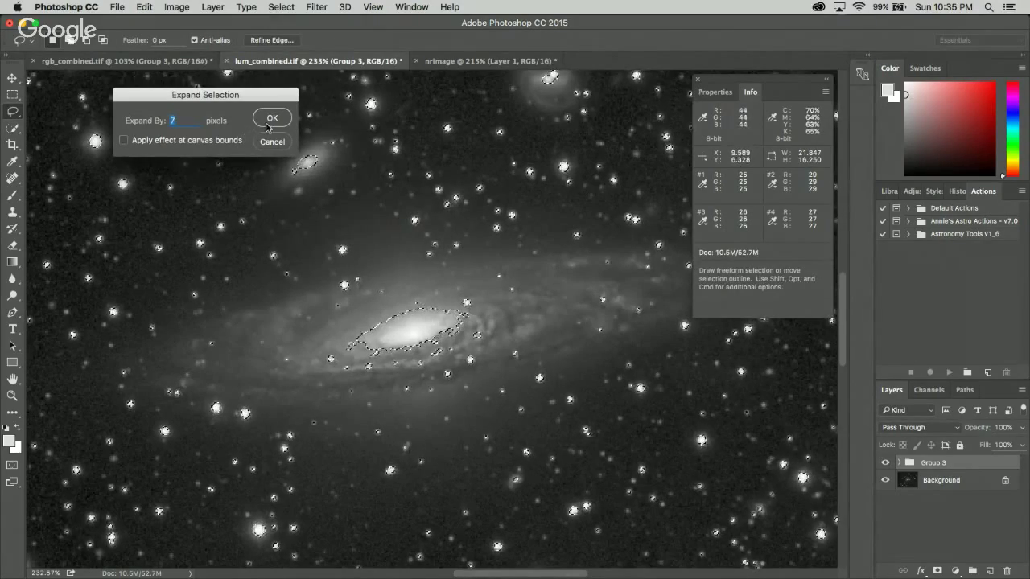
pyautogui.write('3')
pyautogui.click(273, 118)
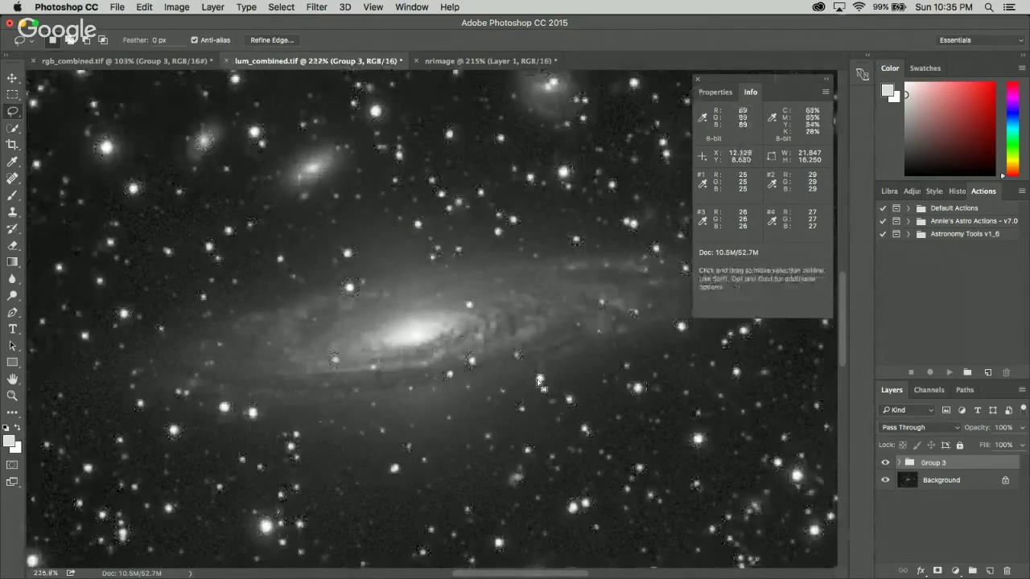
# - Feather the expanded selection by 4 pixels
pyautogui.press('super+h')
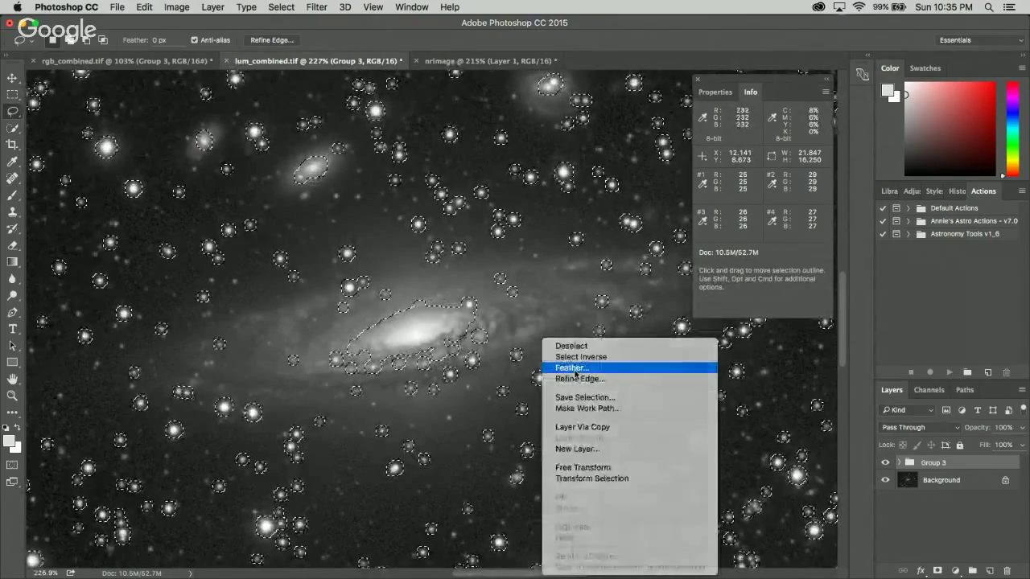
pyautogui.click(573, 367)
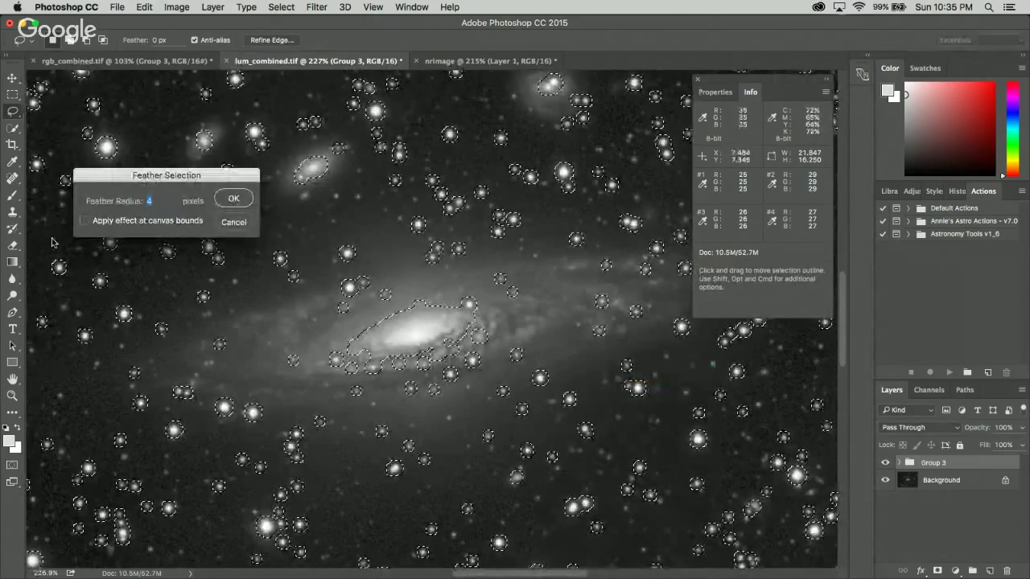
pyautogui.click(233, 199)
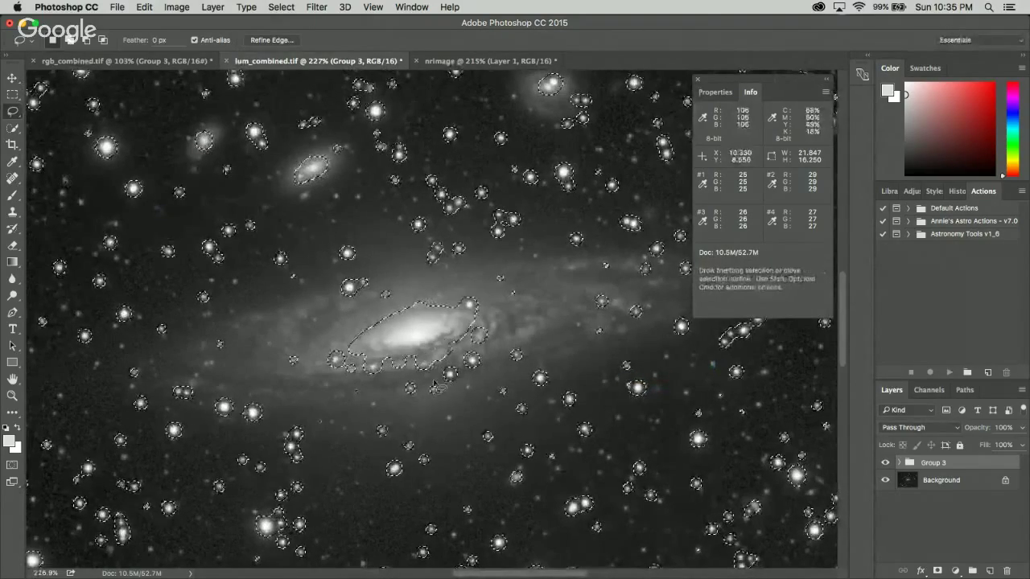
# - Add a Hide Selection layer mask to Group 3 over the stars and galaxy core
pyautogui.click(214, 8)
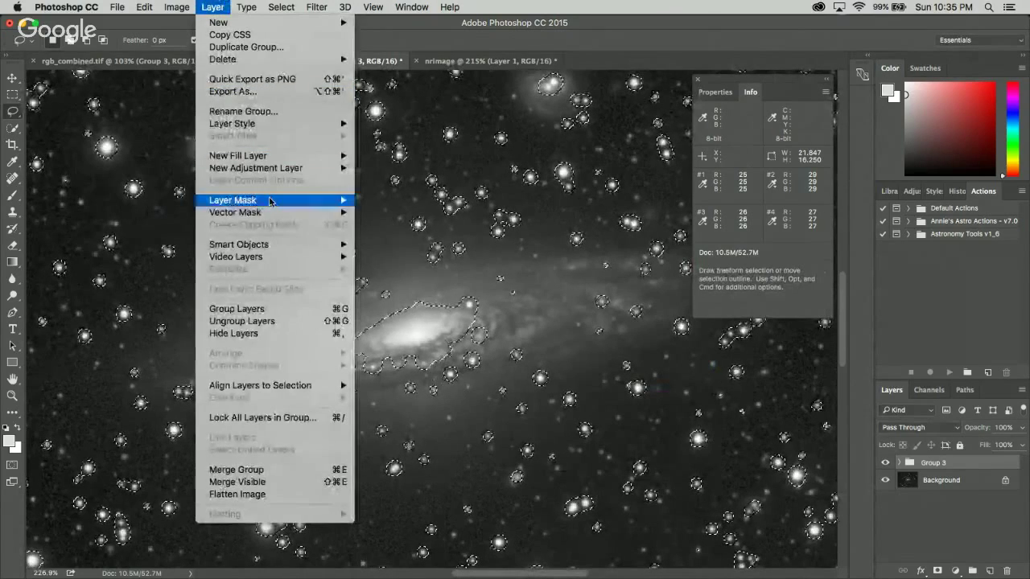
pyautogui.moveTo(338, 201)
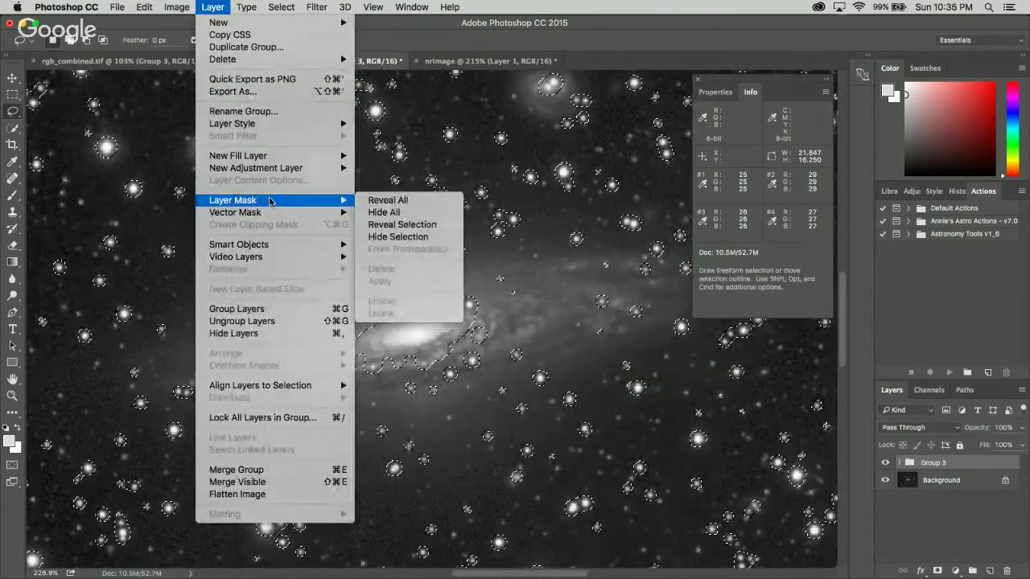
pyautogui.click(385, 238)
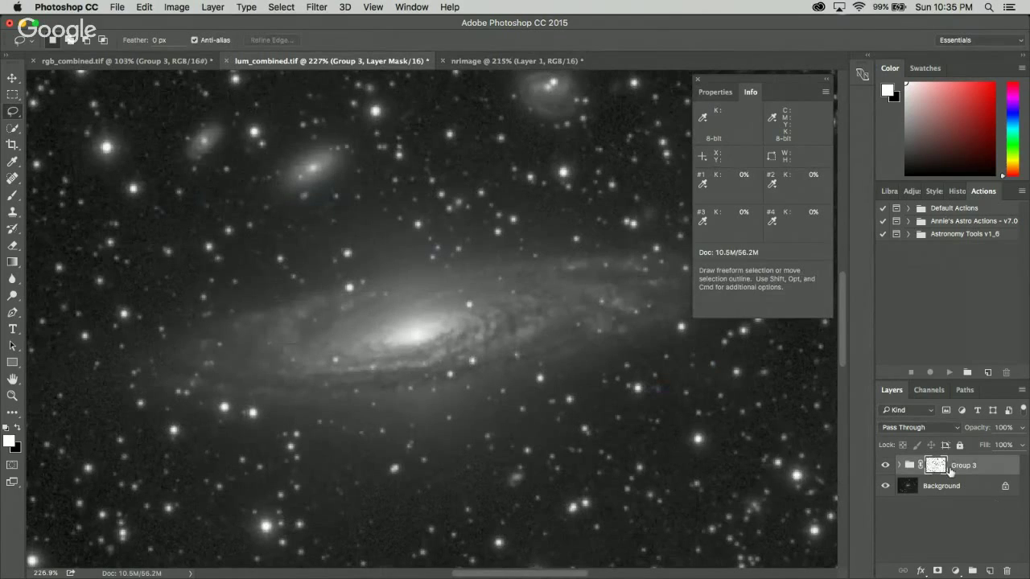
pyautogui.scroll(3, 431, 341)
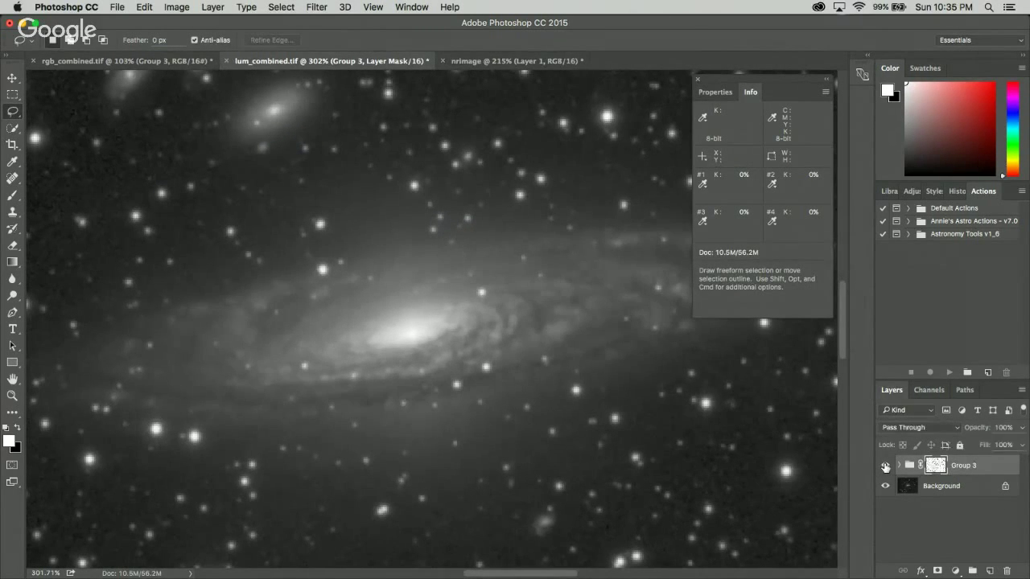
# - Toggle Group 3's visibility repeatedly to compare the masked result
pyautogui.click(885, 466)
pyautogui.click(885, 466)
pyautogui.click(885, 467)
pyautogui.click(885, 466)
pyautogui.click(885, 467)
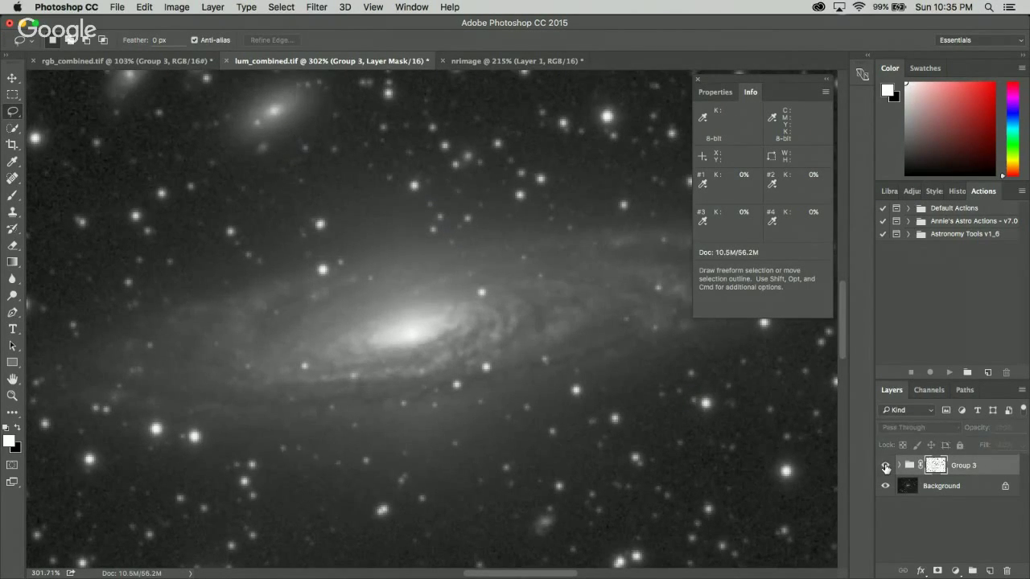
pyautogui.click(885, 467)
pyautogui.click(885, 466)
pyautogui.click(885, 467)
pyautogui.scroll(-5, 539, 366)
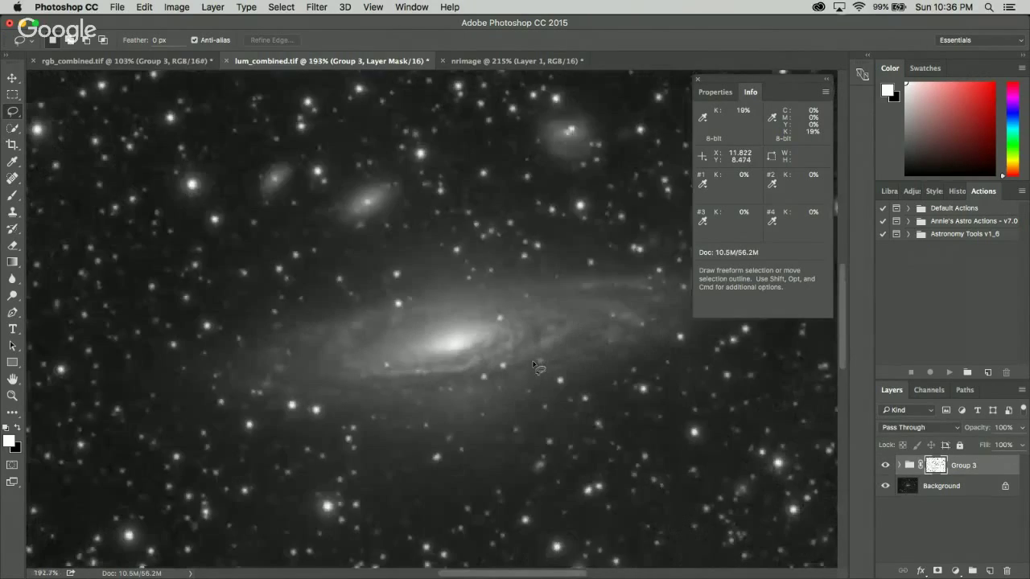
pyautogui.scroll(-4, 539, 366)
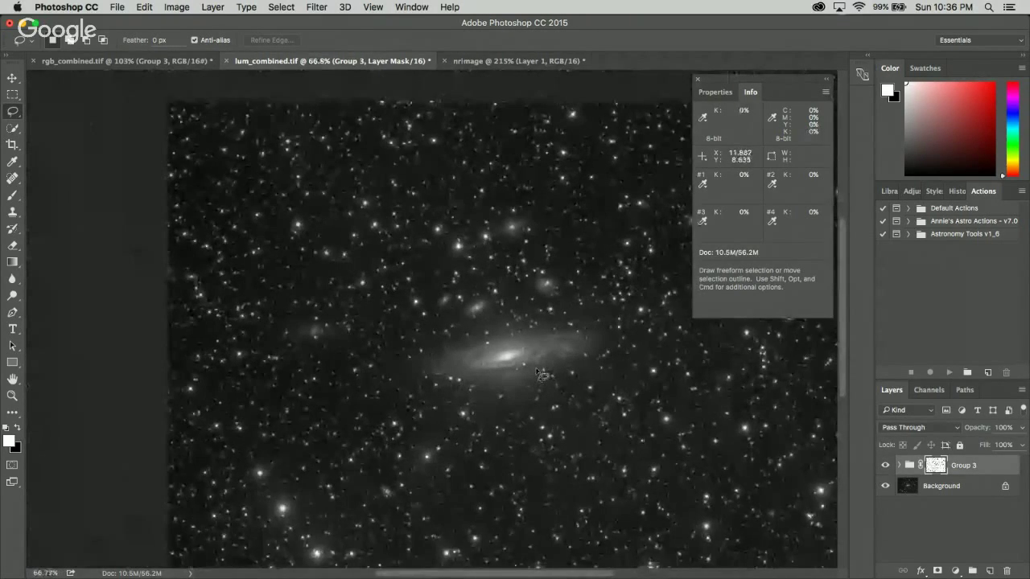
pyautogui.scroll(4, 246, 328)
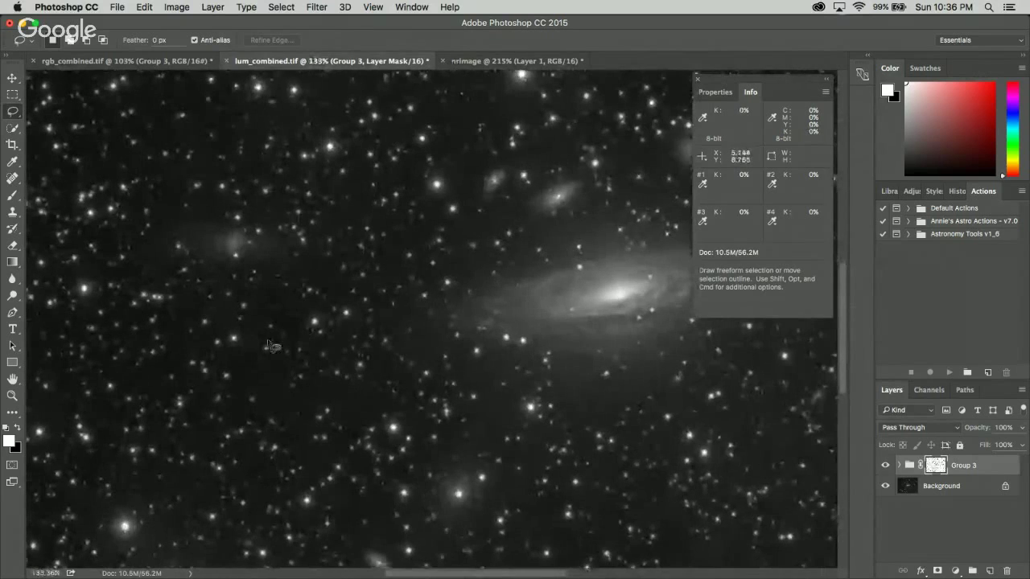
pyautogui.scroll(2, 262, 348)
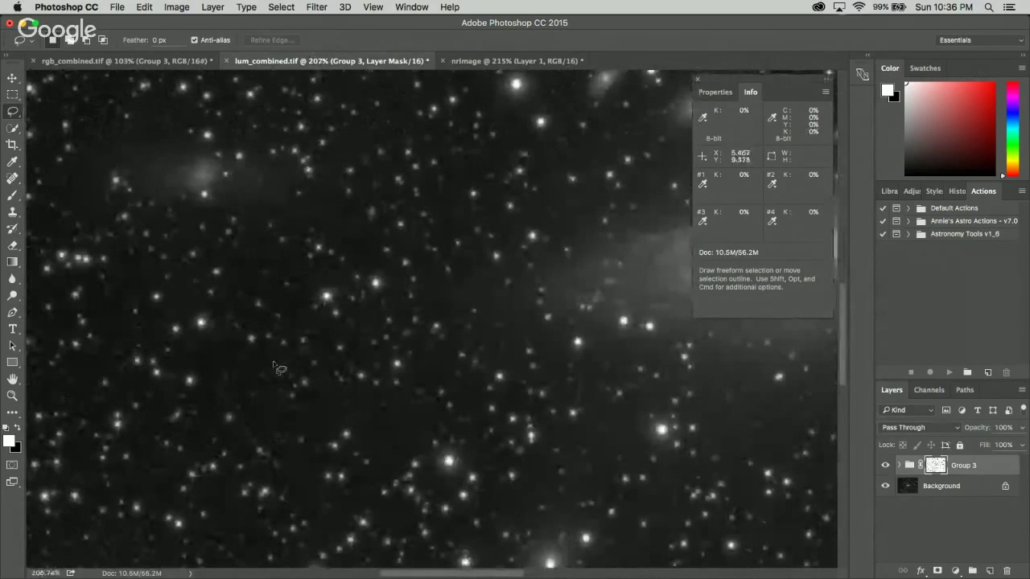
pyautogui.scroll(-5, 812, 439)
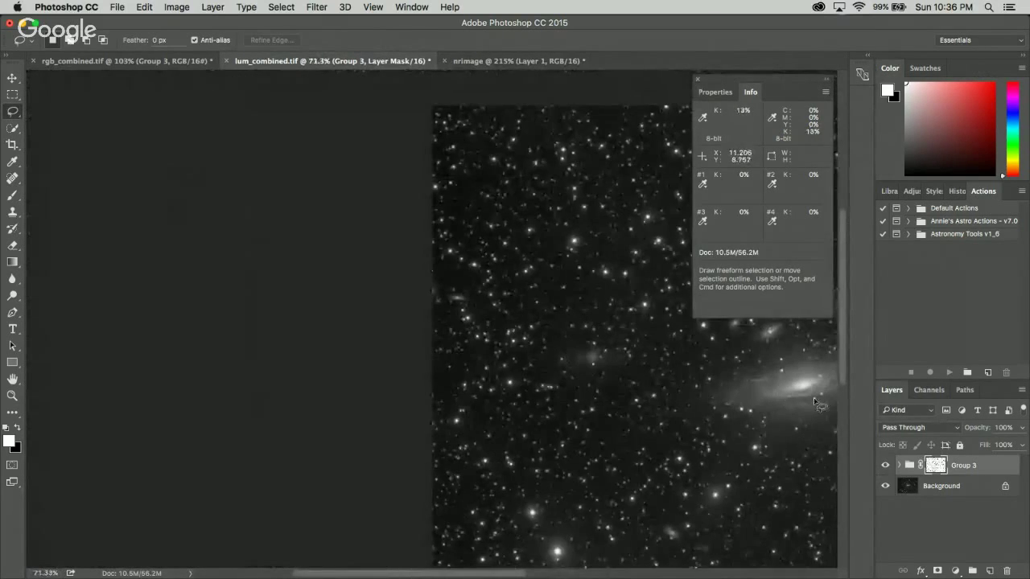
pyautogui.scroll(3, 820, 394)
pyautogui.scroll(2, 821, 388)
pyautogui.moveTo(502, 574)
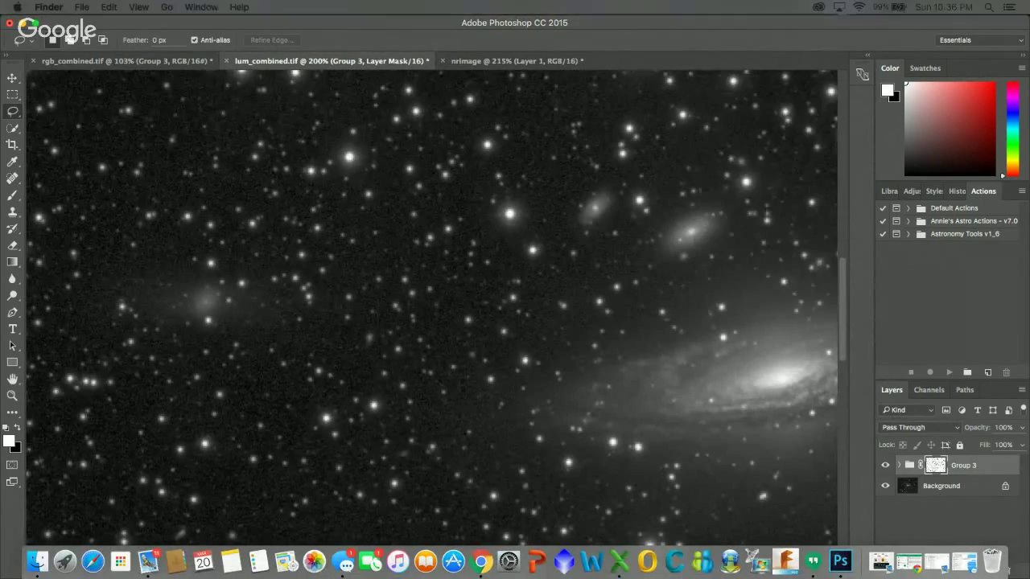
pyautogui.scroll(-5, 500, 403)
pyautogui.scroll(-3, 608, 408)
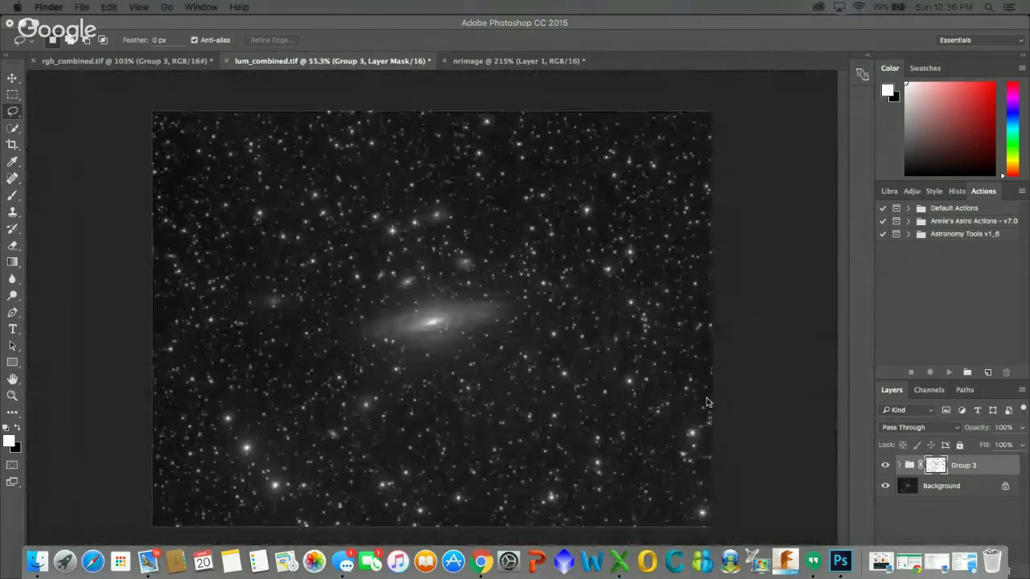
pyautogui.scroll(5, 391, 297)
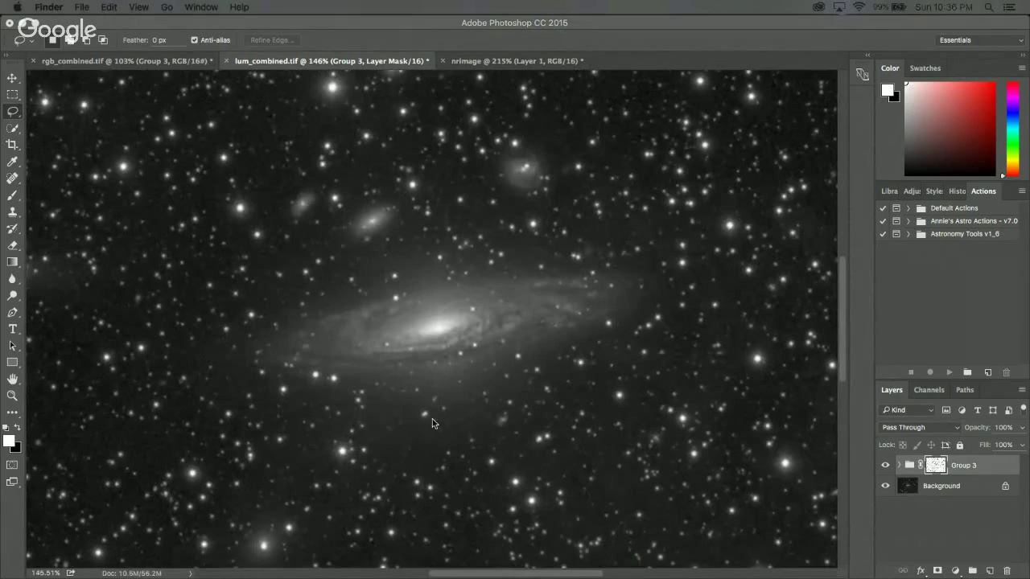
# - Expand the astro actions set in Photoshop's Actions panel
pyautogui.click(944, 286)
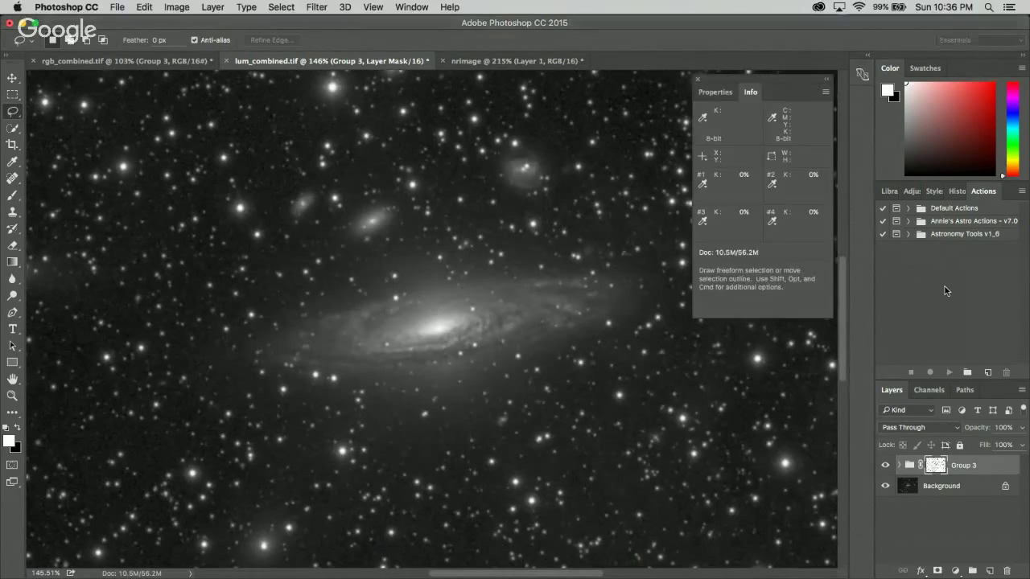
pyautogui.click(908, 221)
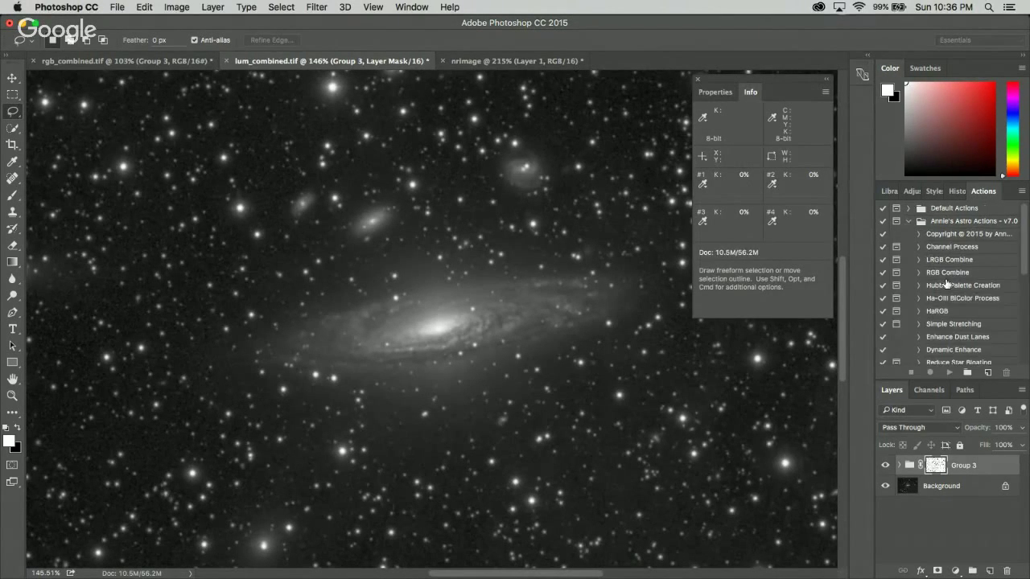
pyautogui.scroll(-4, 946, 283)
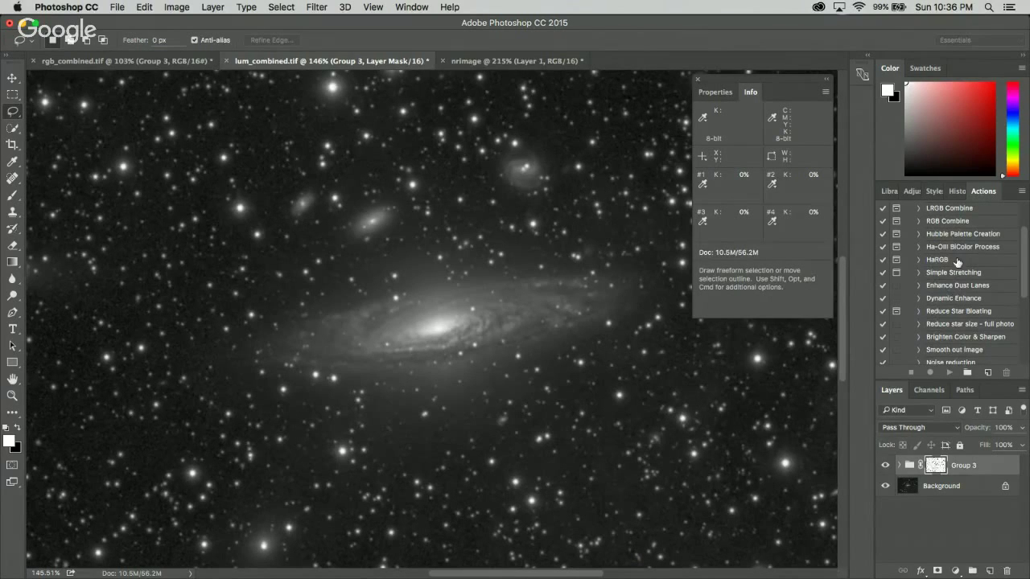
pyautogui.scroll(4, 969, 270)
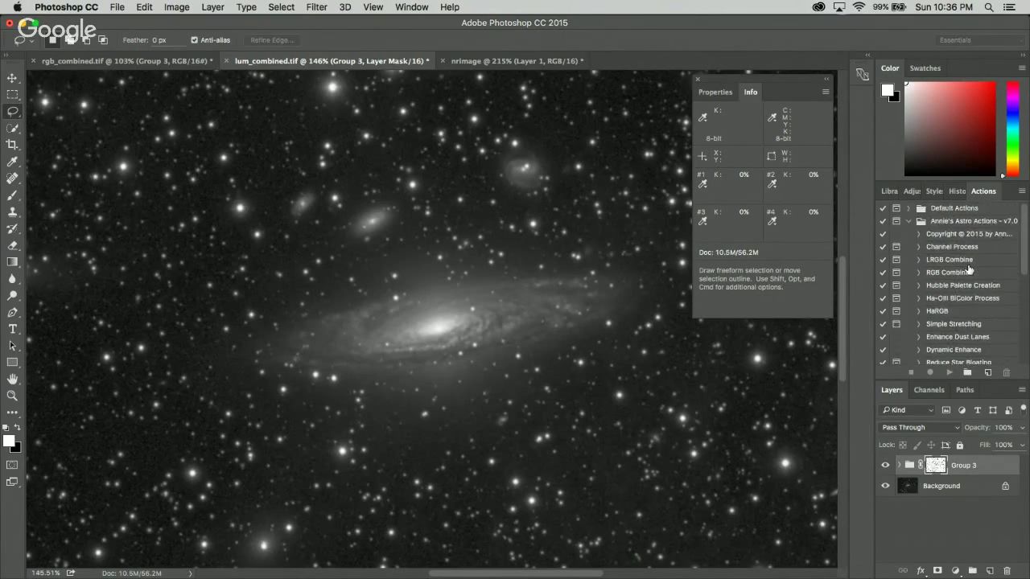
pyautogui.scroll(-4, 968, 270)
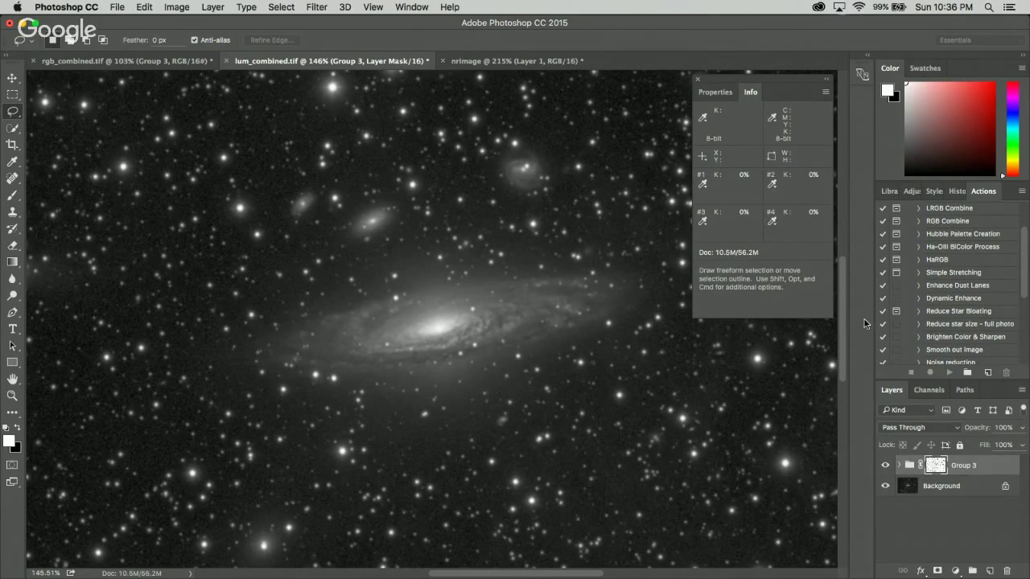
# - Paste a merged copy of the whole lum_combined image as a new layer
pyautogui.click(283, 5)
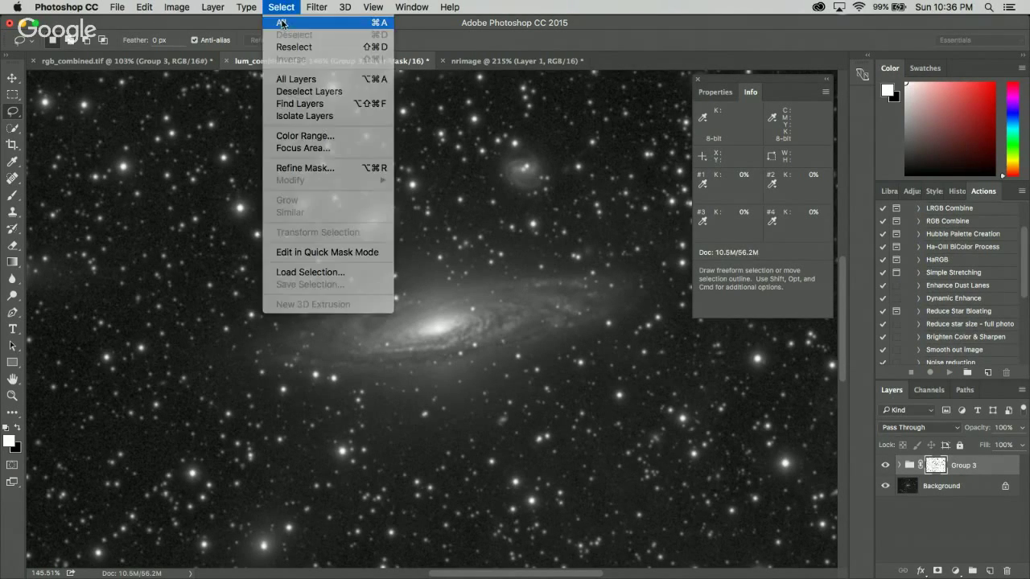
pyautogui.click(280, 21)
pyautogui.click(144, 7)
pyautogui.click(187, 111)
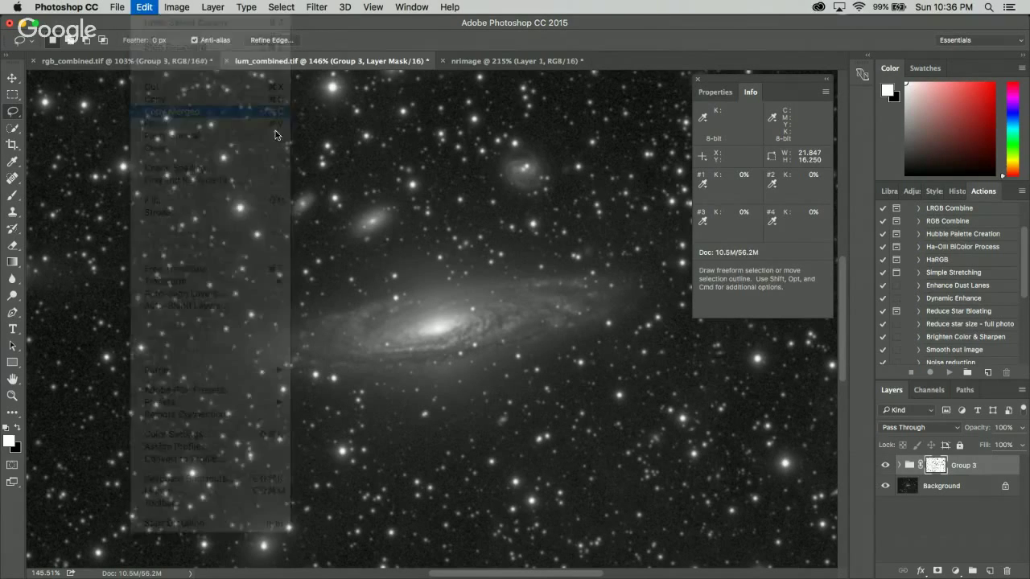
pyautogui.press('cmd+v')
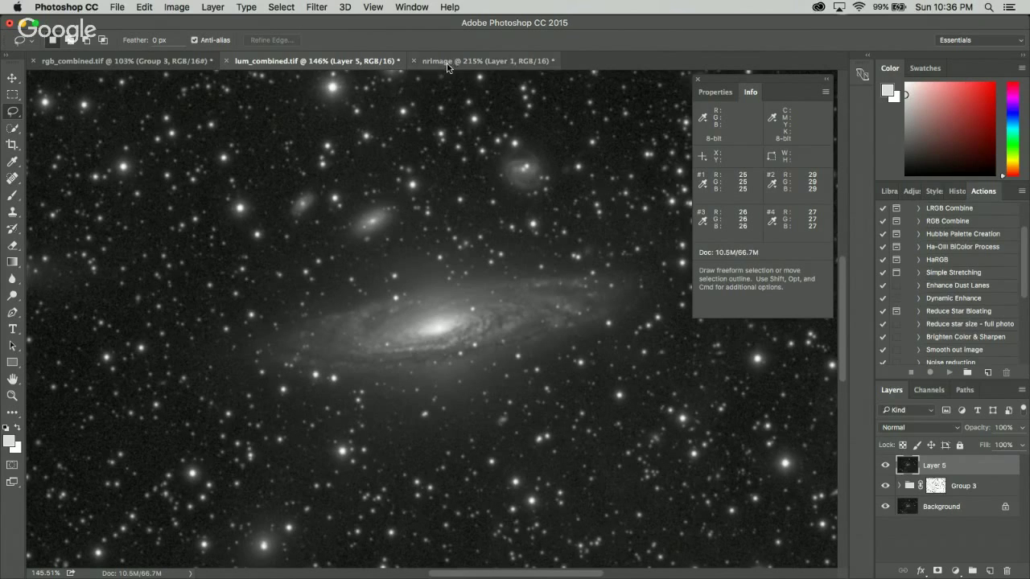
# - Run the Enhance Dust Lanes action
pyautogui.moveTo(279, 61); pyautogui.dragTo(475, 64)
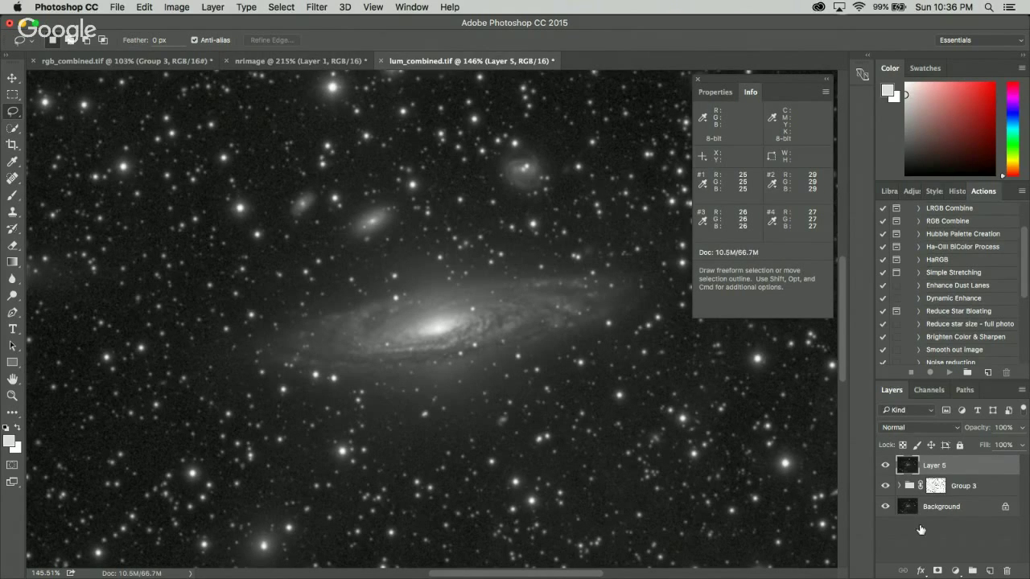
pyautogui.click(951, 287)
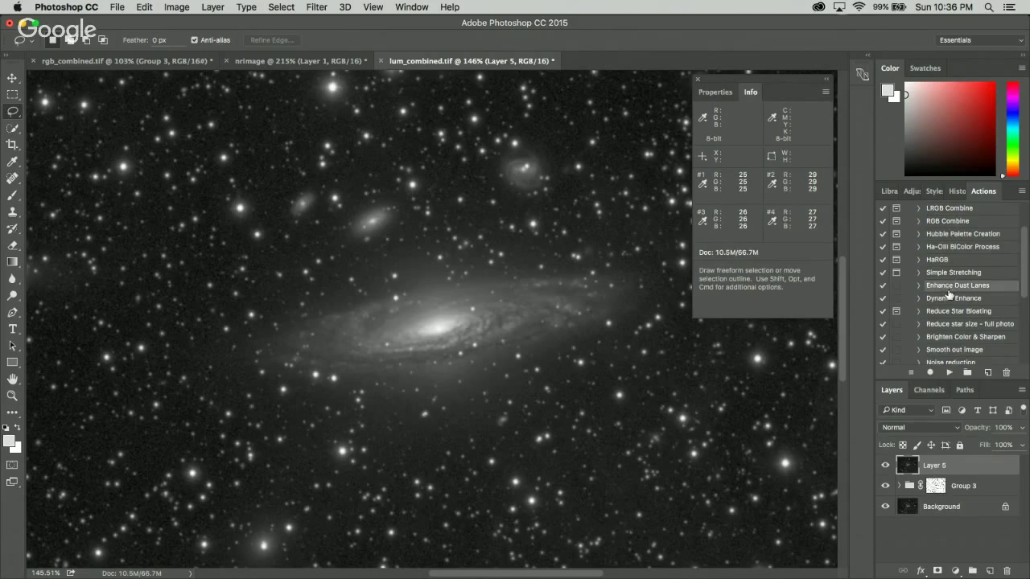
pyautogui.click(949, 374)
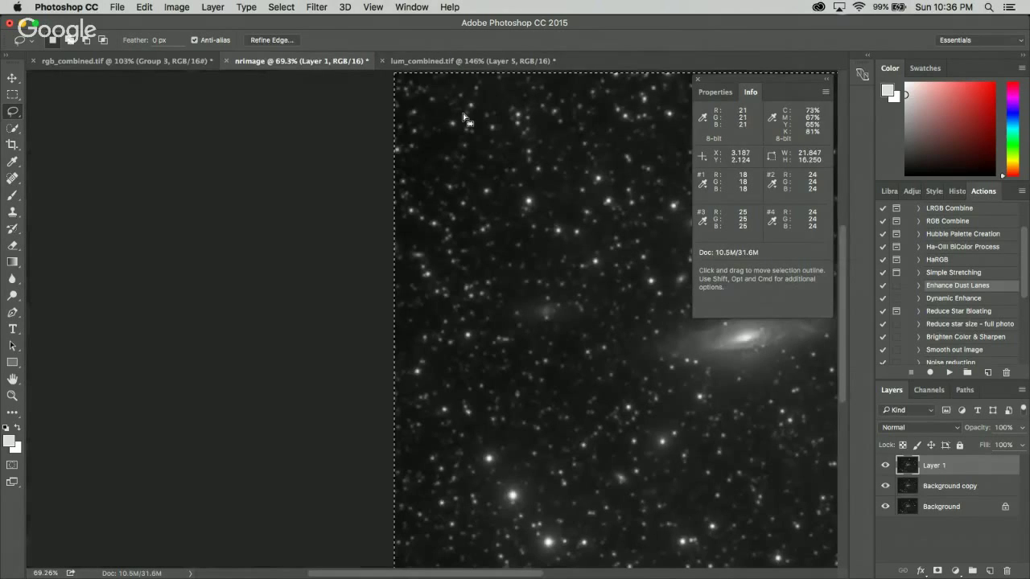
# - Back in lum_combined.tif, compare Layer 5 on and off, then delete it
pyautogui.click(468, 62)
pyautogui.scroll(5, 435, 322)
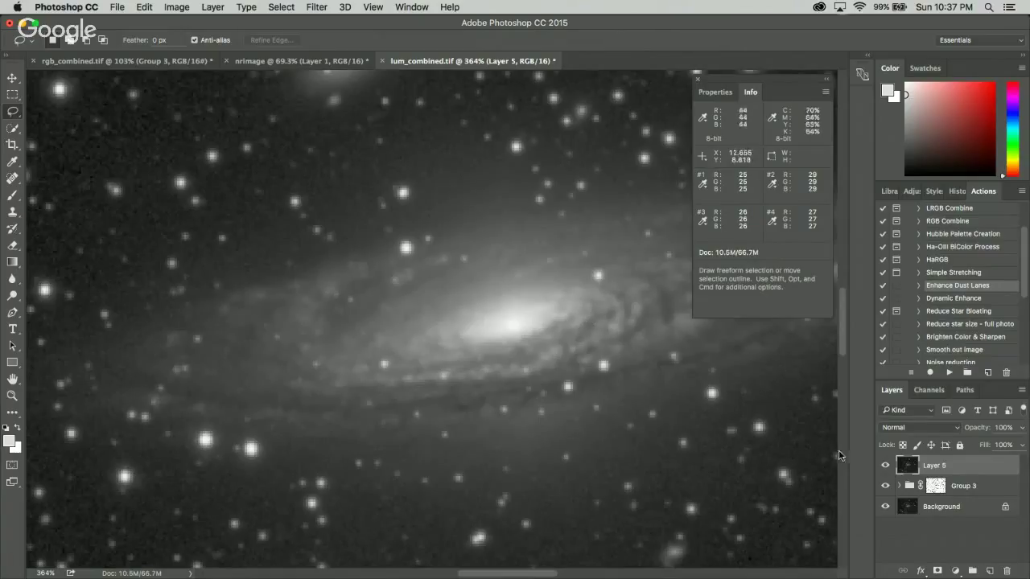
pyautogui.click(886, 466)
pyautogui.click(886, 466)
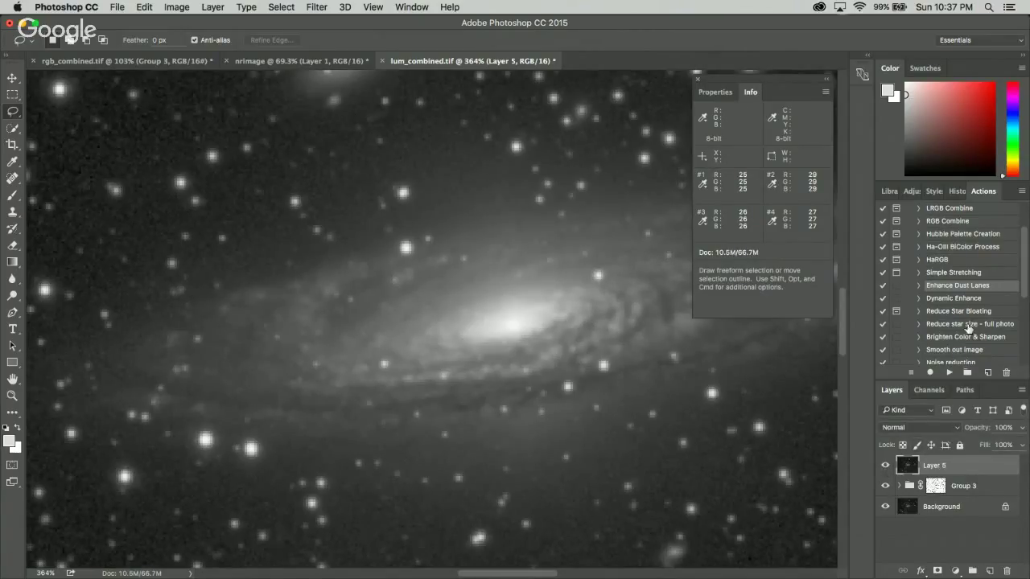
pyautogui.scroll(2, 562, 342)
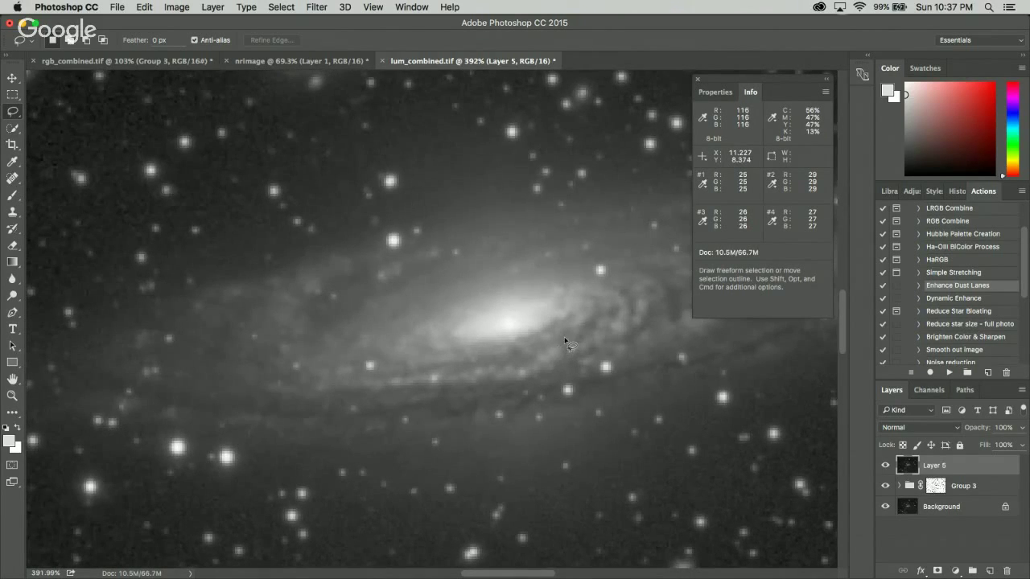
pyautogui.scroll(-5, 561, 346)
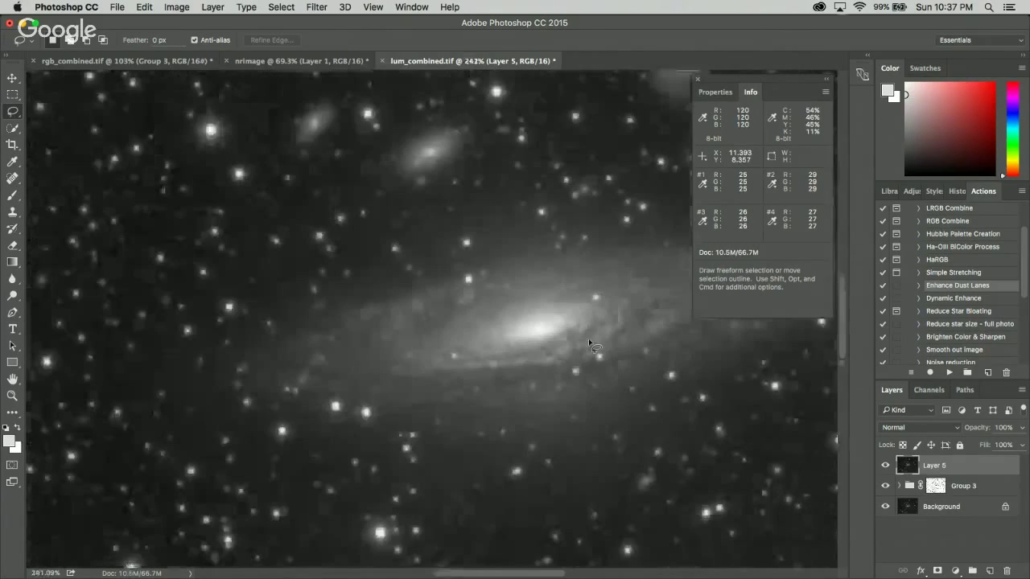
pyautogui.rightClick(933, 465)
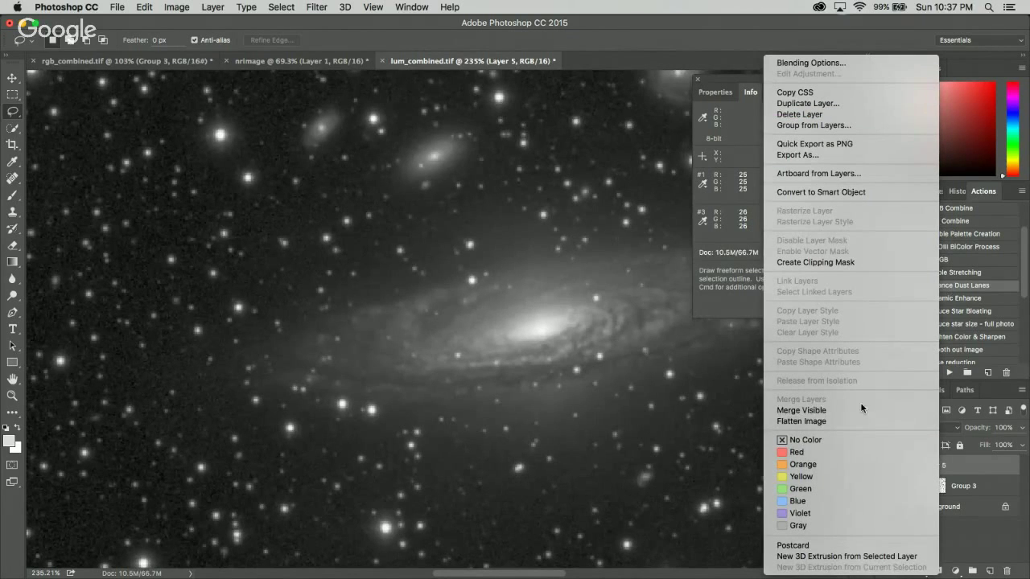
pyautogui.click(816, 120)
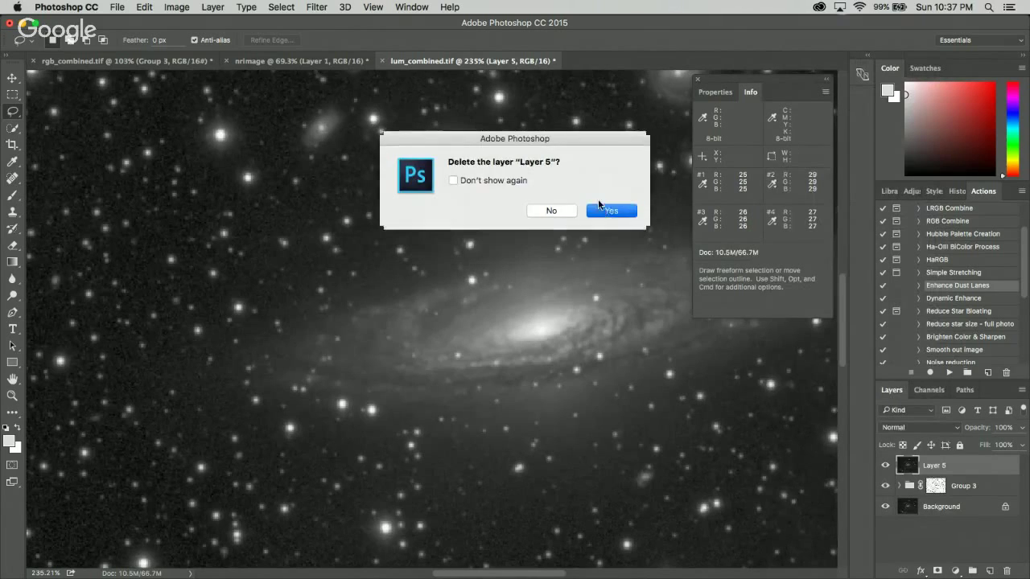
pyautogui.click(611, 210)
# - Select all, copy merged and paste to create a fresh Layer 5
pyautogui.click(292, 7)
pyautogui.click(283, 20)
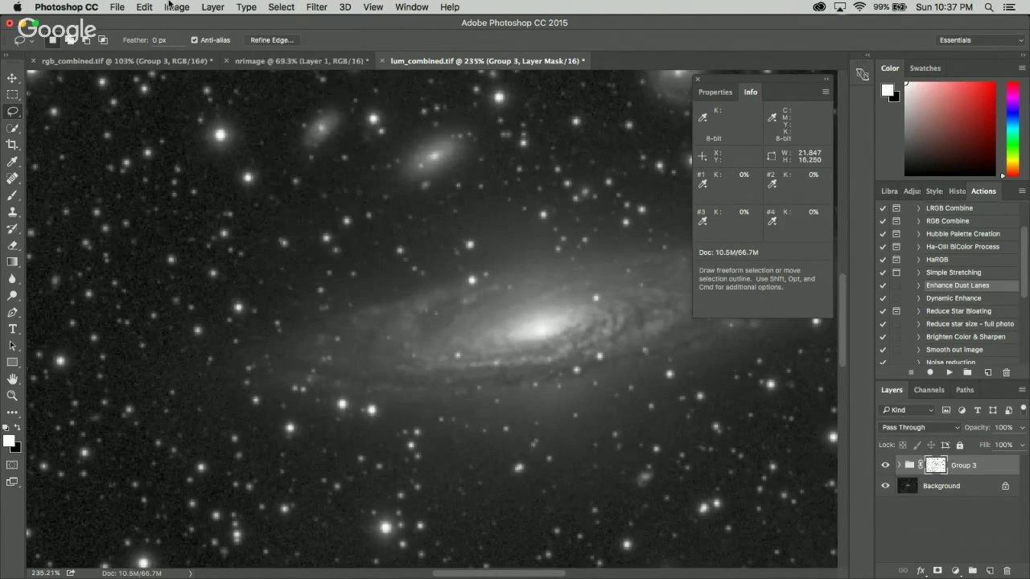
pyautogui.click(144, 8)
pyautogui.click(181, 111)
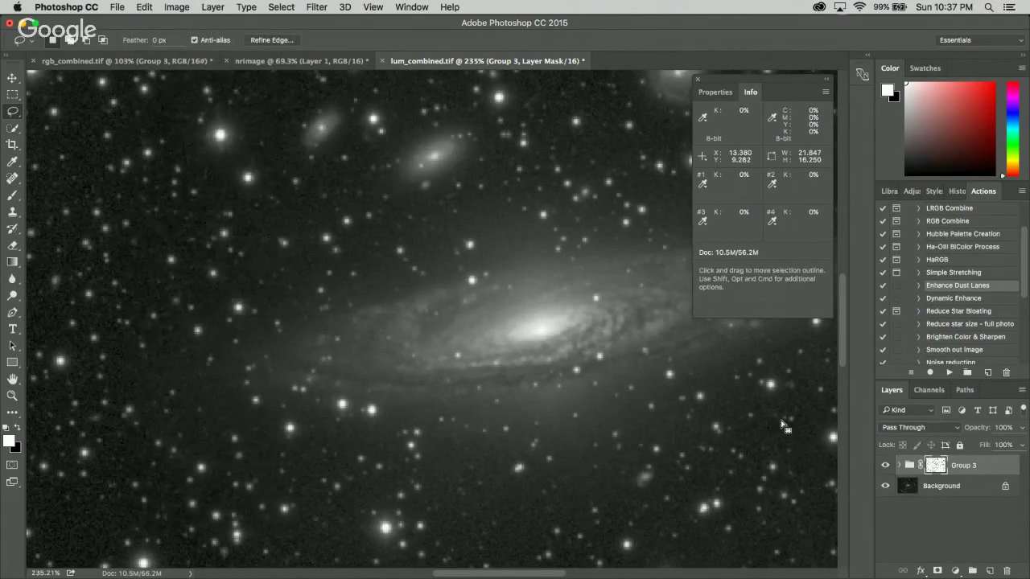
pyautogui.press('super+v')
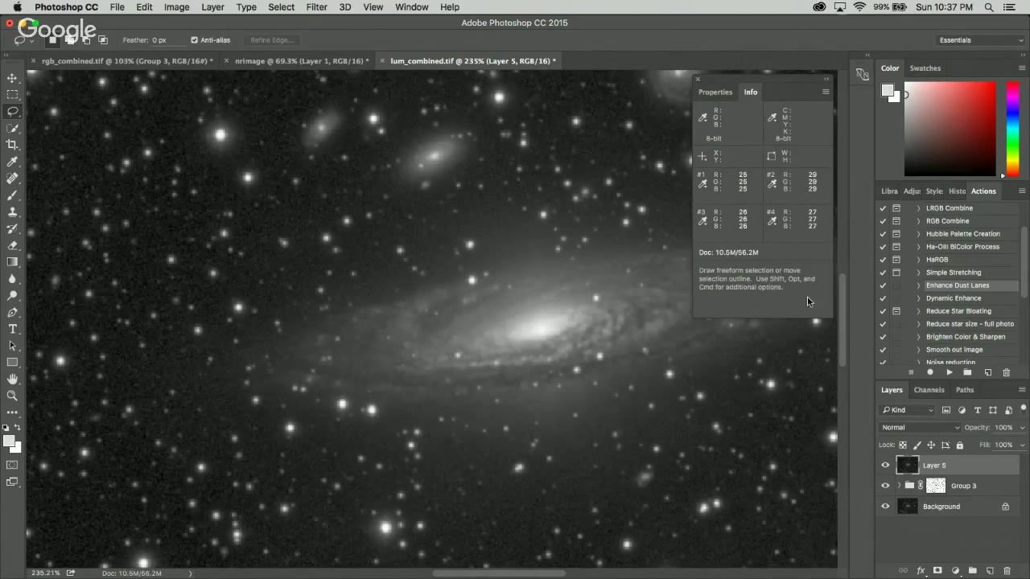
# - Apply Unsharp Mask to Layer 5: amount 168%, radius 1.9 pixels, threshold 0 levels
pyautogui.click(325, 7)
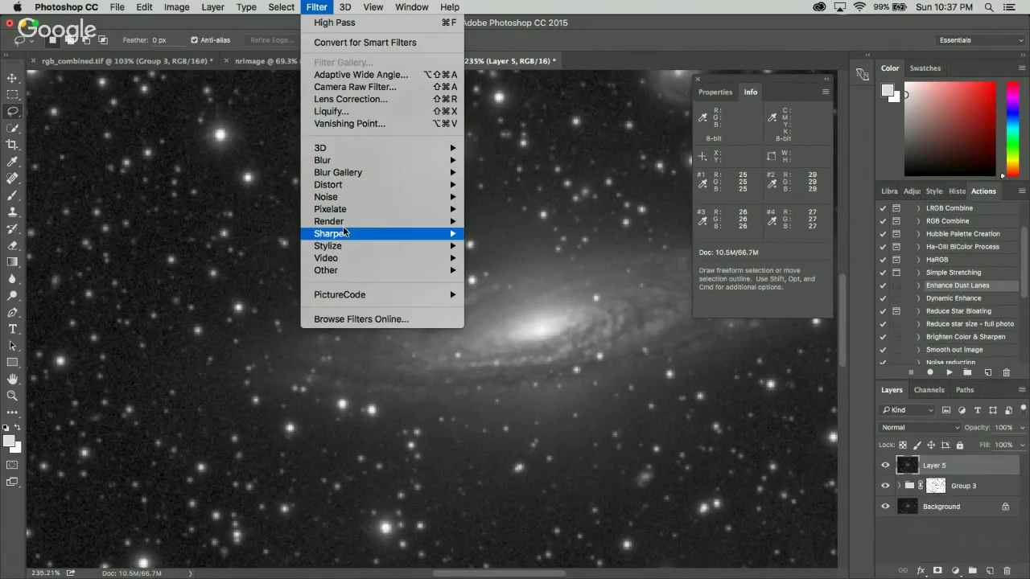
pyautogui.moveTo(348, 238)
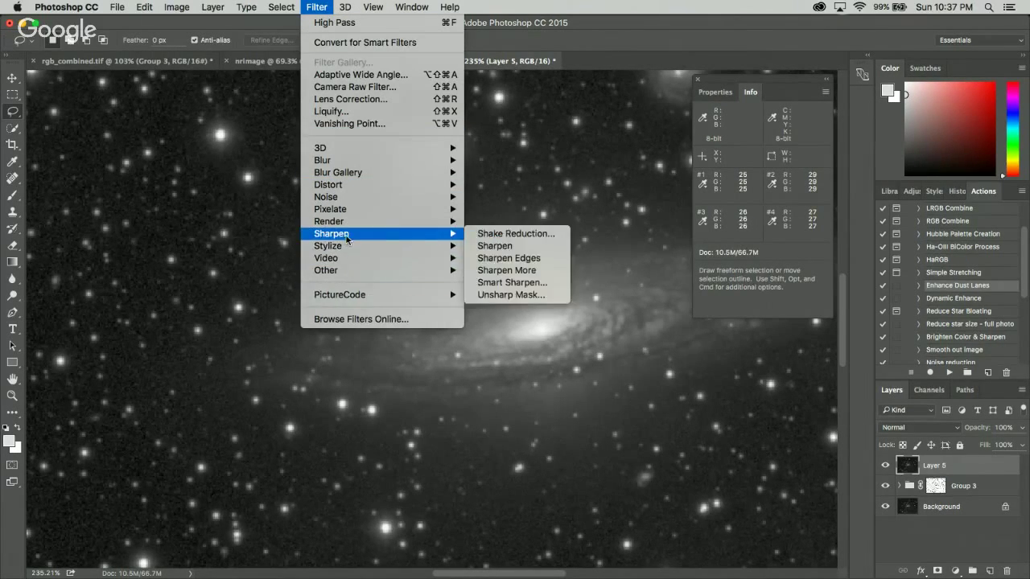
pyautogui.click(501, 294)
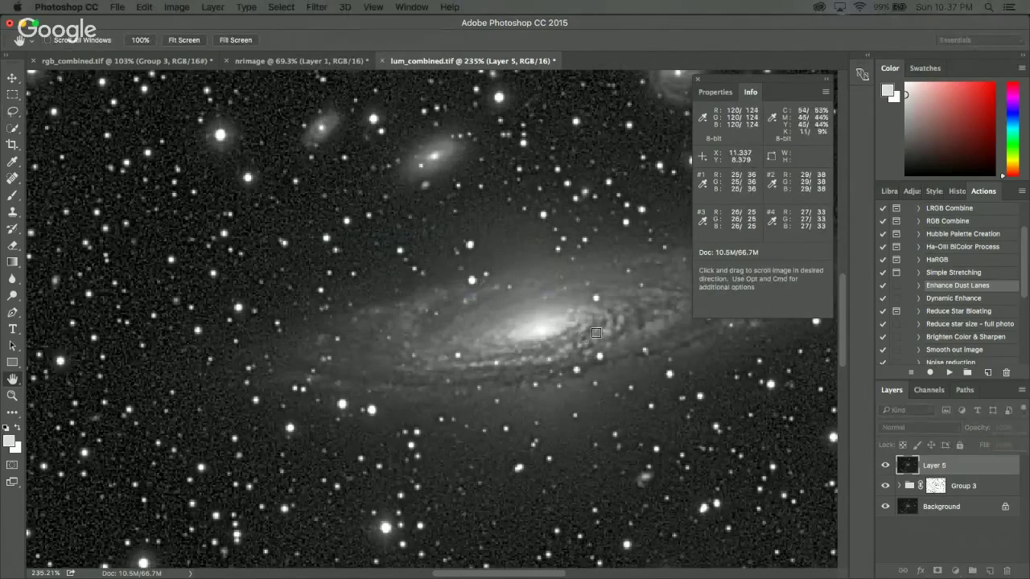
pyautogui.scroll(1, 649, 330)
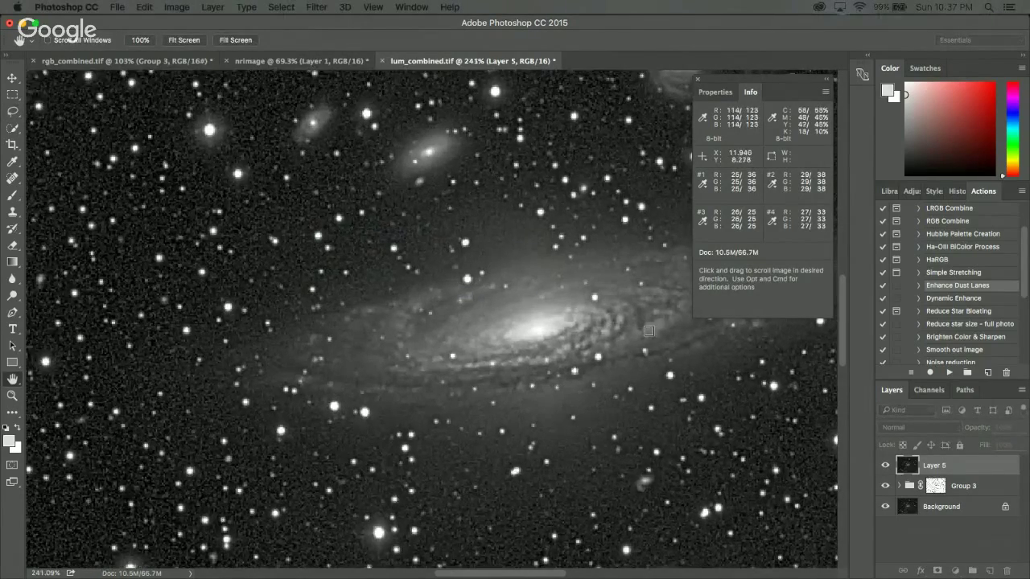
pyautogui.scroll(3, 648, 330)
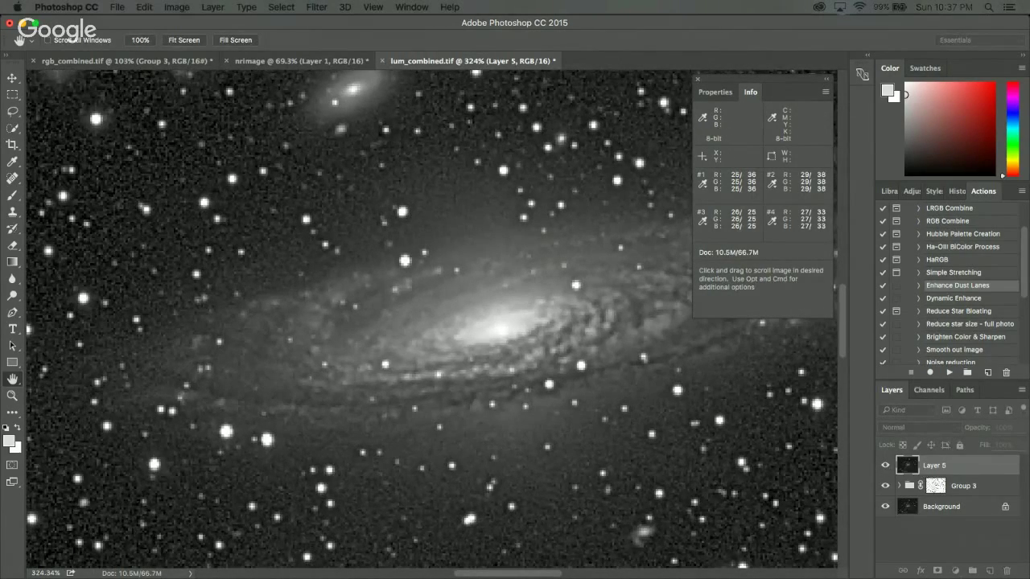
pyautogui.press('super+alt+f')
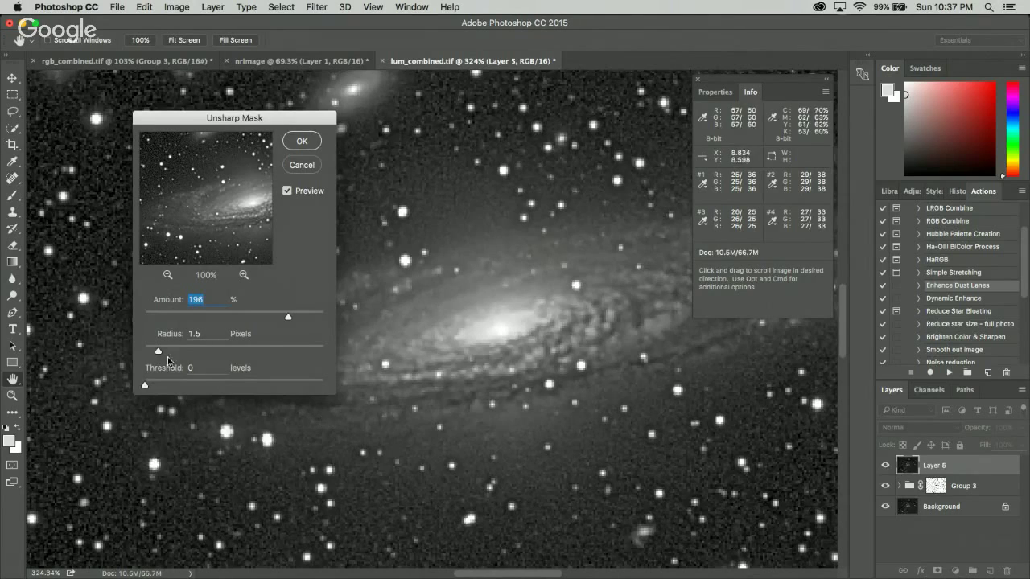
pyautogui.moveTo(145, 389); pyautogui.dragTo(168, 386)
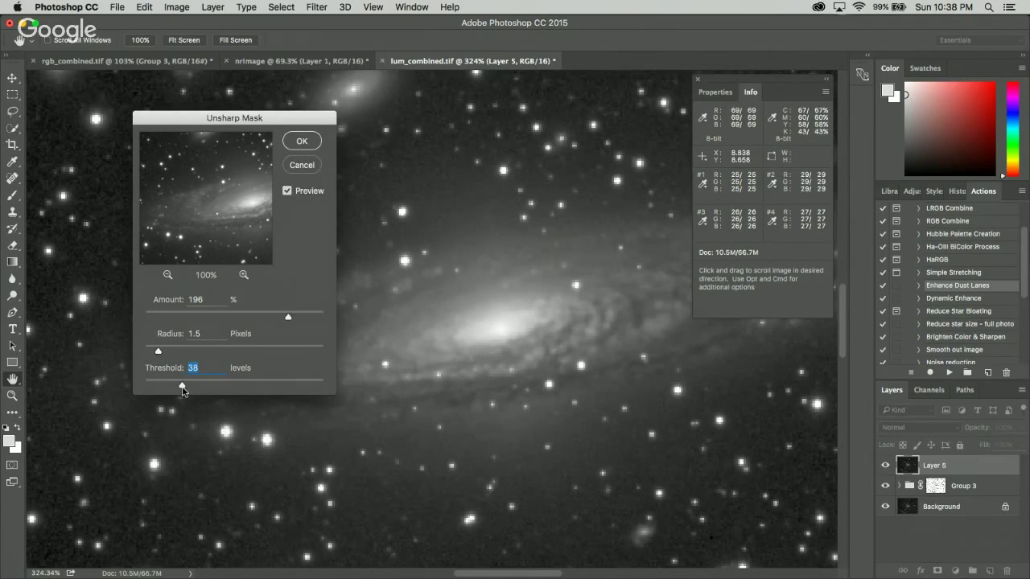
pyautogui.moveTo(183, 390); pyautogui.dragTo(149, 386)
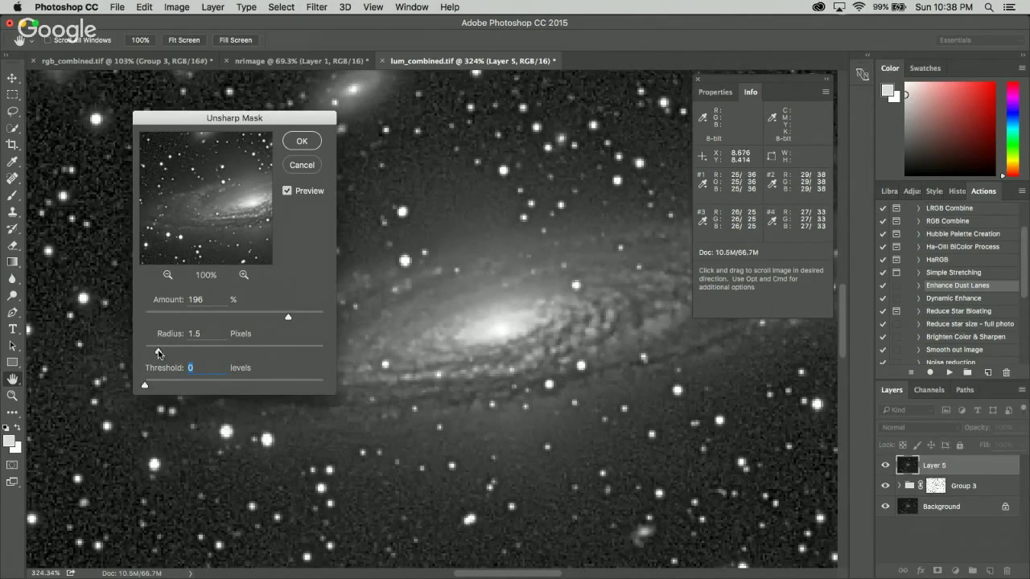
pyautogui.click(161, 352)
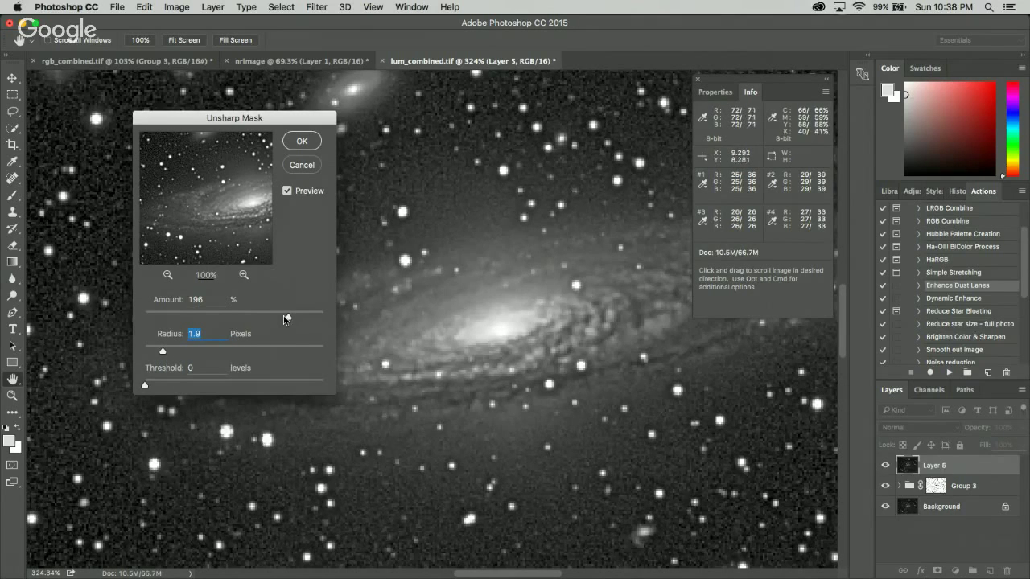
pyautogui.moveTo(288, 316); pyautogui.dragTo(274, 318)
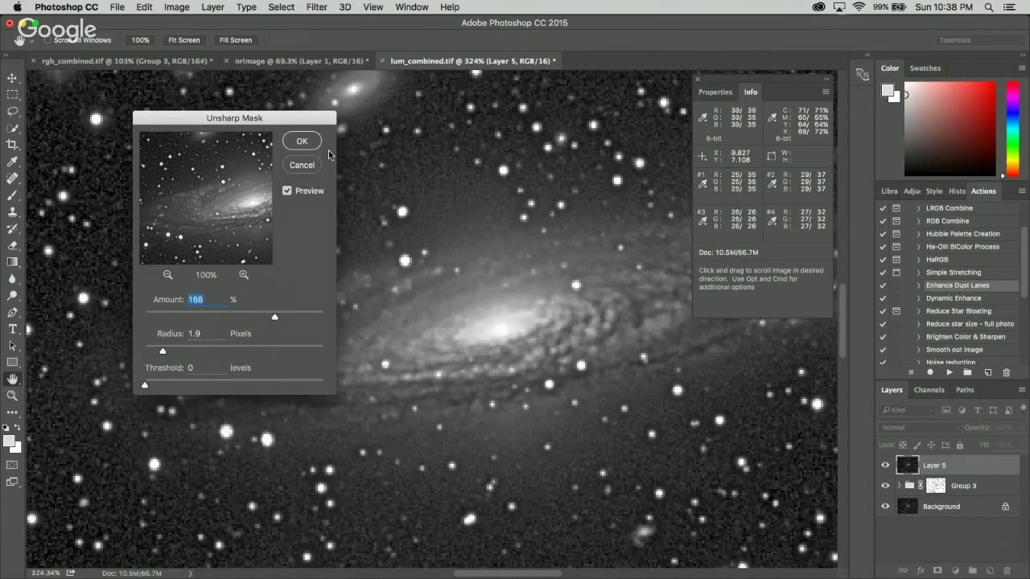
pyautogui.click(302, 142)
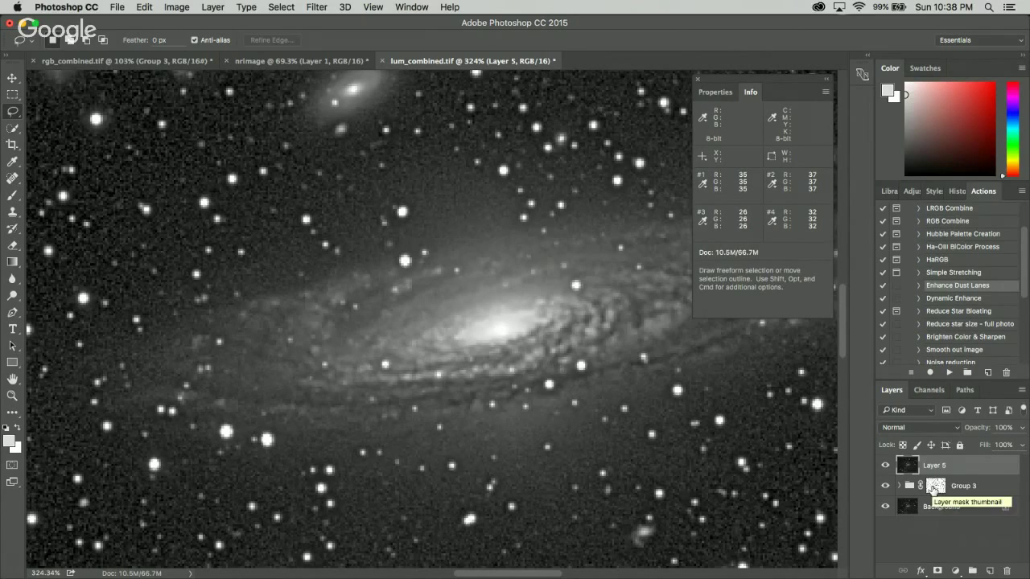
# - Select and copy Group 3's star mask
pyautogui.keyDown('alt'); pyautogui.click(934, 488); pyautogui.keyUp('alt')
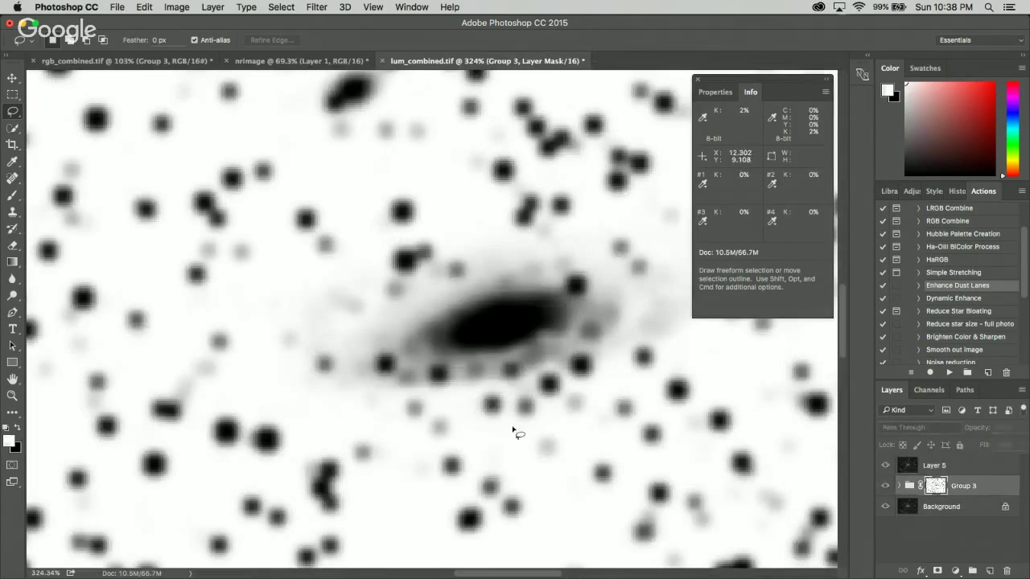
pyautogui.click(292, 7)
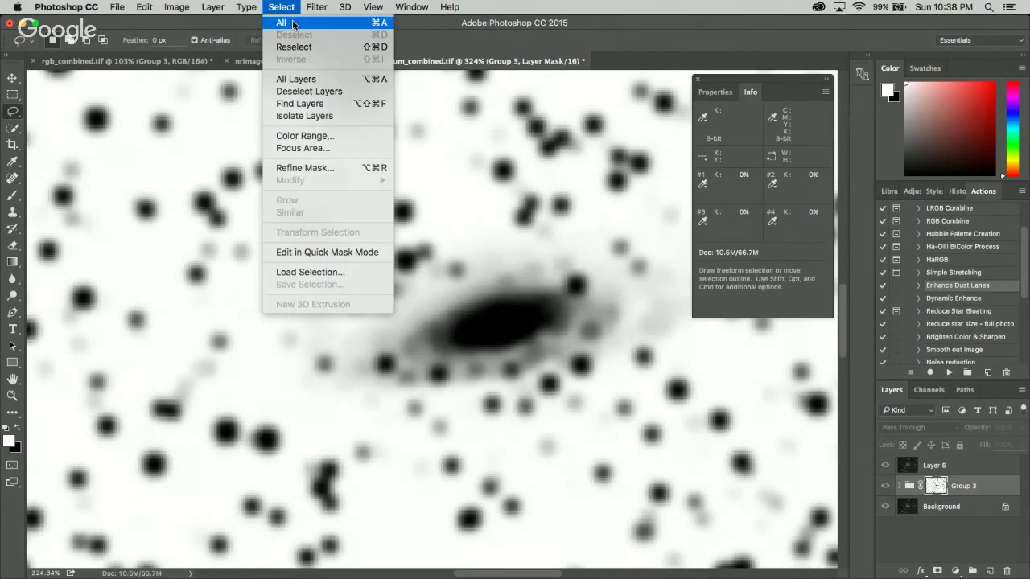
pyautogui.click(293, 23)
pyautogui.click(145, 7)
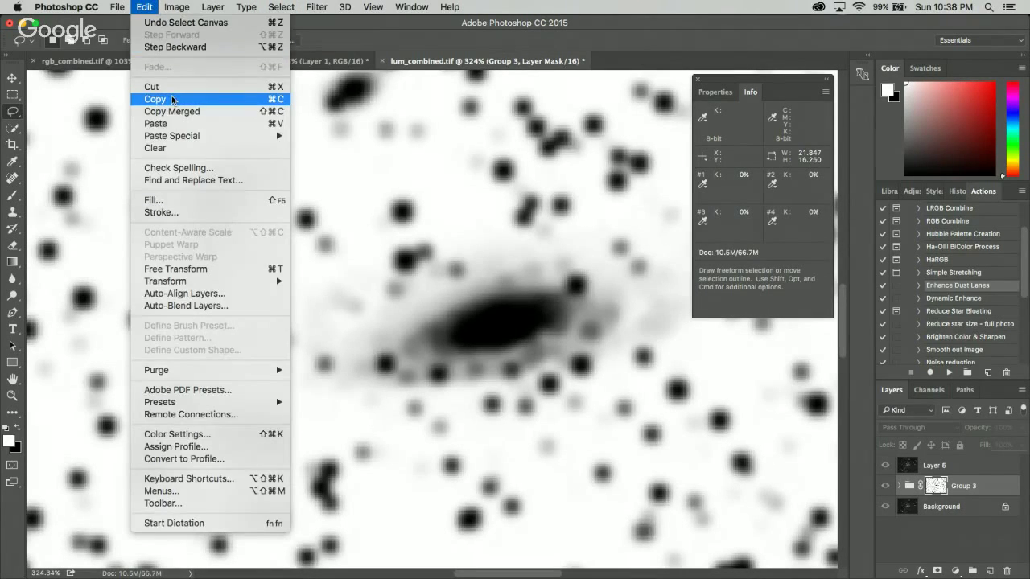
pyautogui.click(171, 99)
# - Add a layer mask to Layer 5 and paste the star mask into it
pyautogui.click(917, 465)
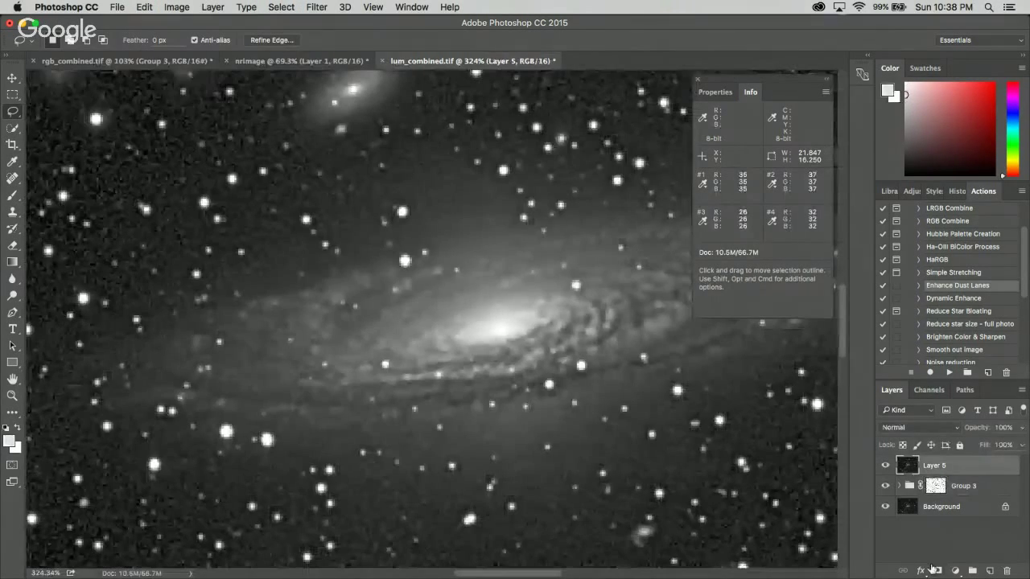
pyautogui.click(937, 571)
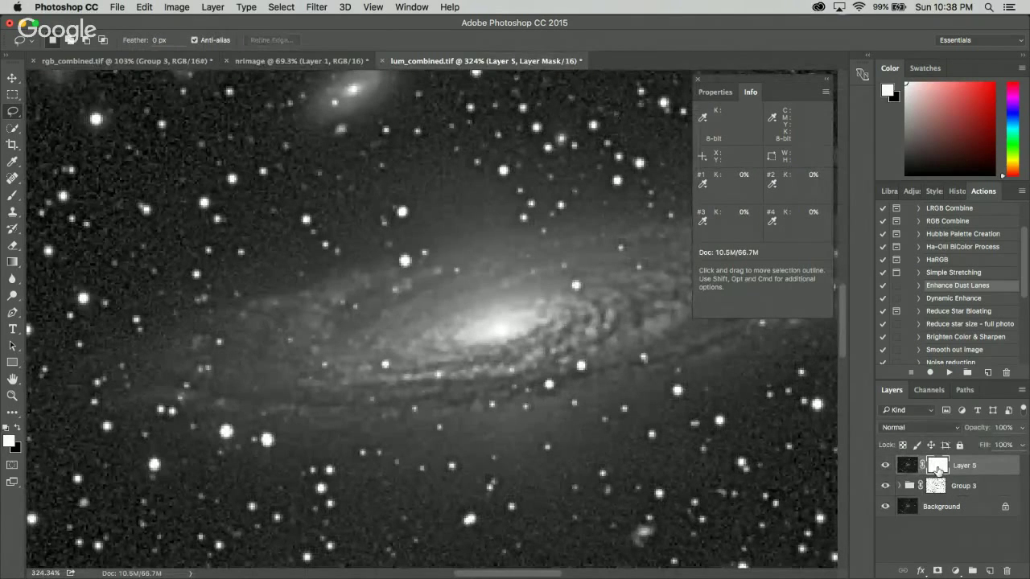
pyautogui.keyDown('alt'); pyautogui.click(937, 467); pyautogui.keyUp('alt')
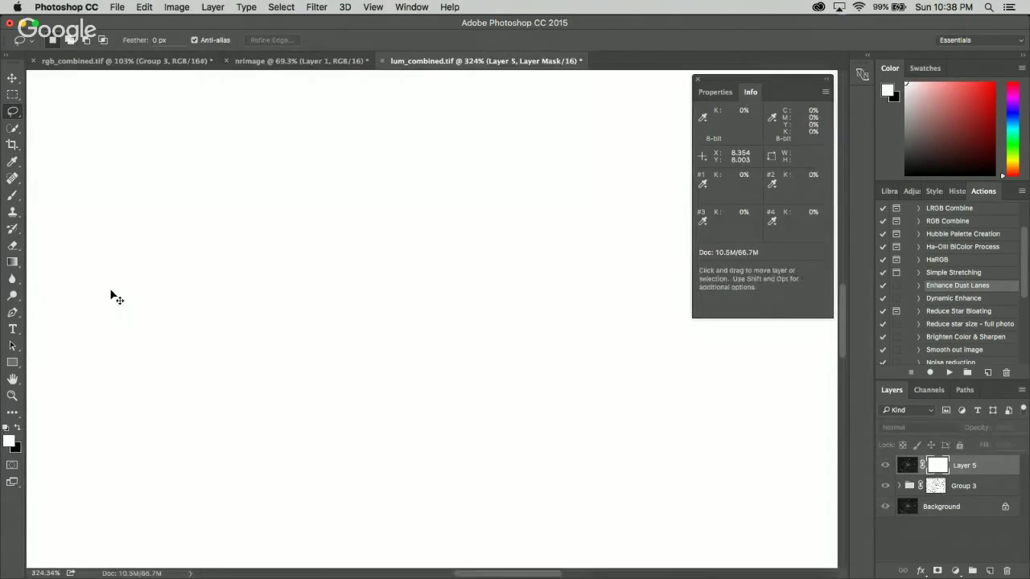
pyautogui.hotkey('ctrl', 'v')
pyautogui.click(905, 465)
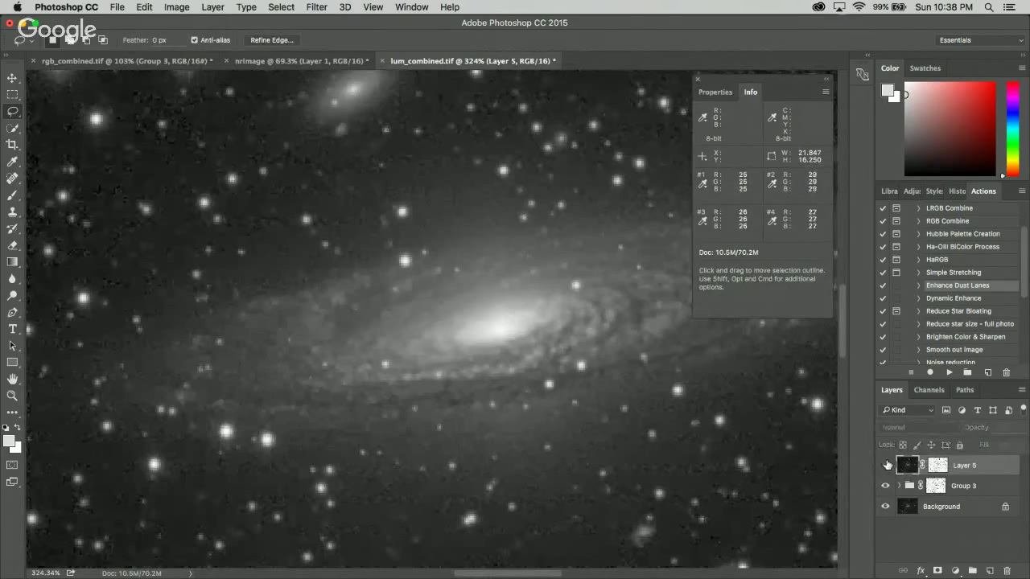
# - Lower Layer 5's opacity to about 59%
pyautogui.keyDown('shift'); pyautogui.click(971, 485); pyautogui.keyUp('shift')
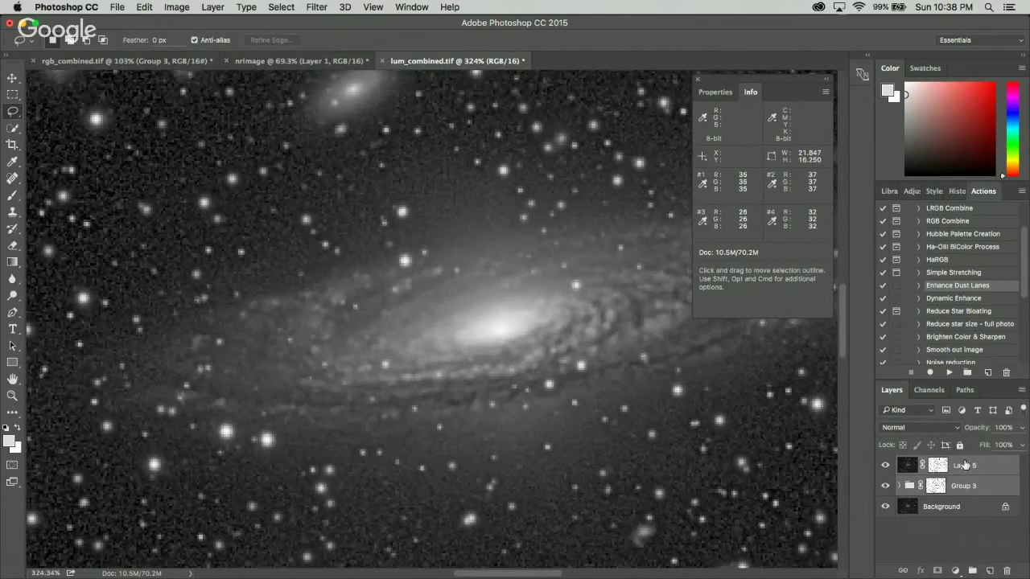
pyautogui.click(966, 465)
pyautogui.click(1023, 428)
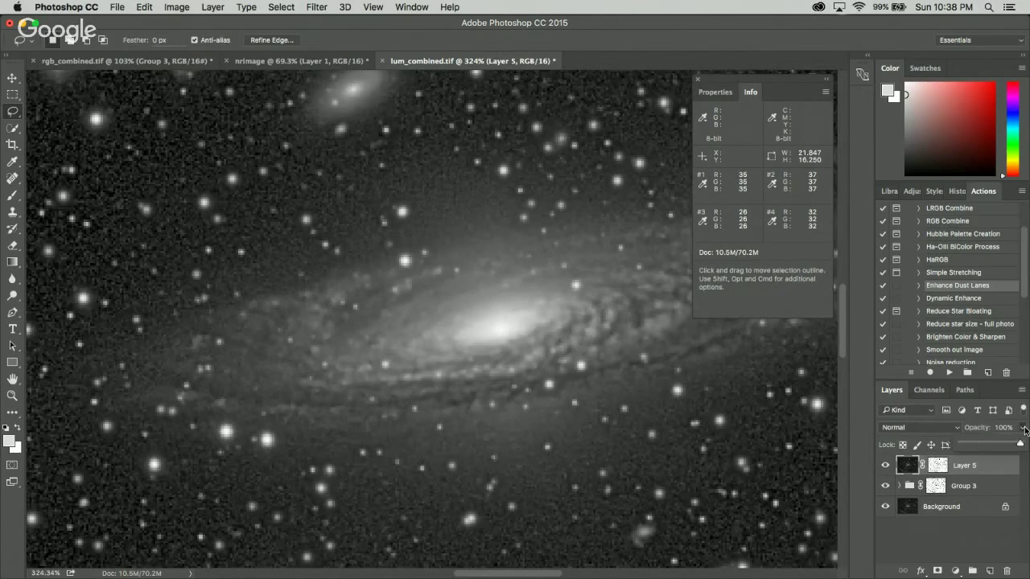
pyautogui.moveTo(1018, 444); pyautogui.dragTo(994, 448)
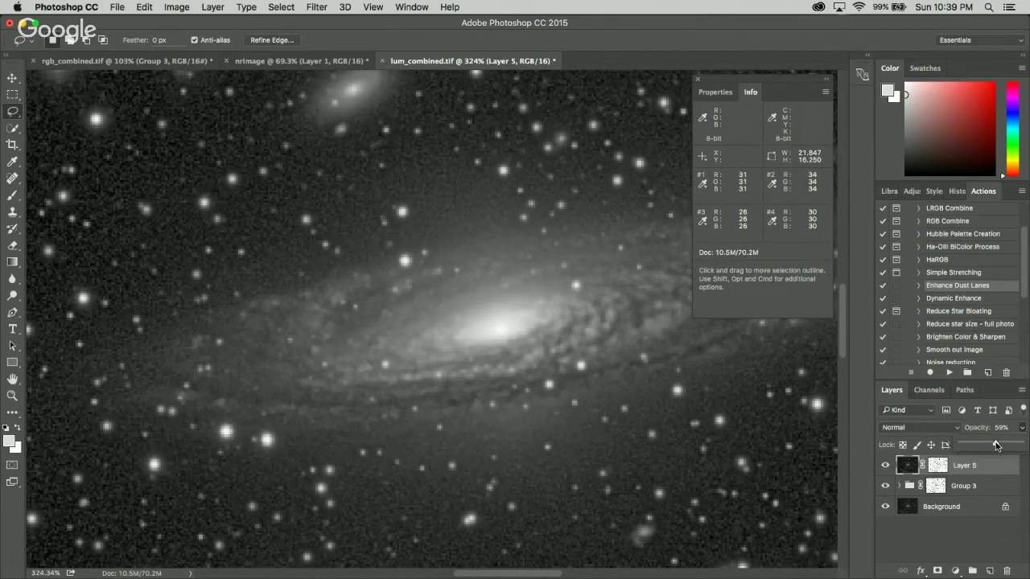
# - Group Layer 5 and Group 3 into Group 4 and toggle it to compare
pyautogui.keyDown('shift'); pyautogui.click(969, 486); pyautogui.keyUp('shift')
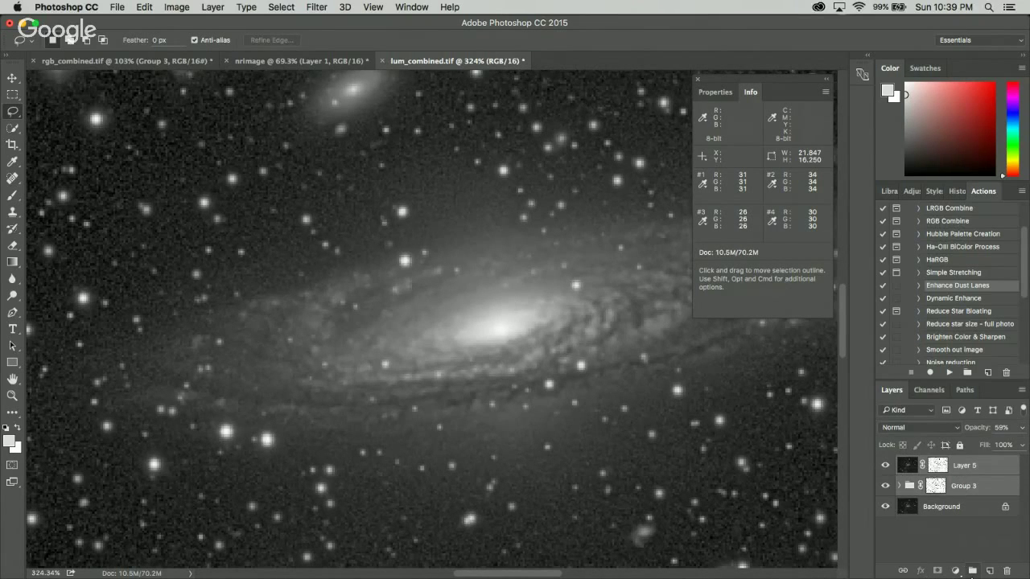
pyautogui.click(972, 572)
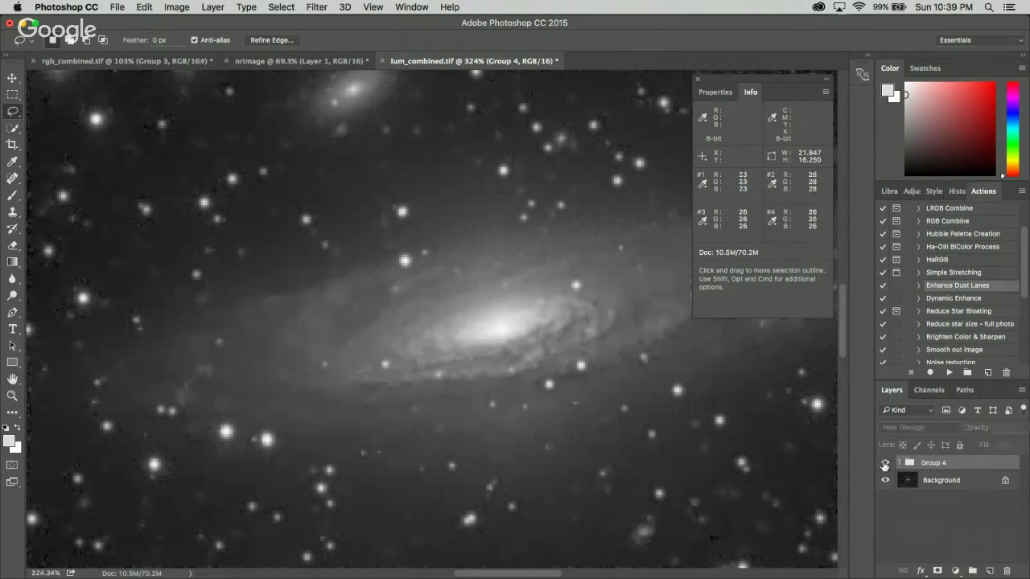
pyautogui.click(884, 464)
pyautogui.click(884, 464)
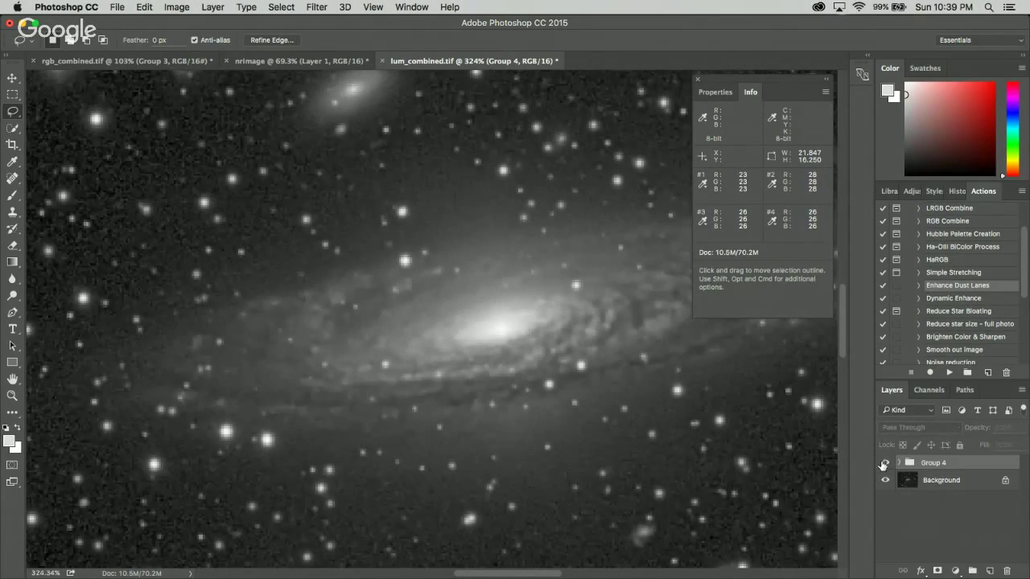
pyautogui.scroll(-5, 624, 398)
pyautogui.scroll(-2, 624, 397)
pyautogui.scroll(6, 611, 277)
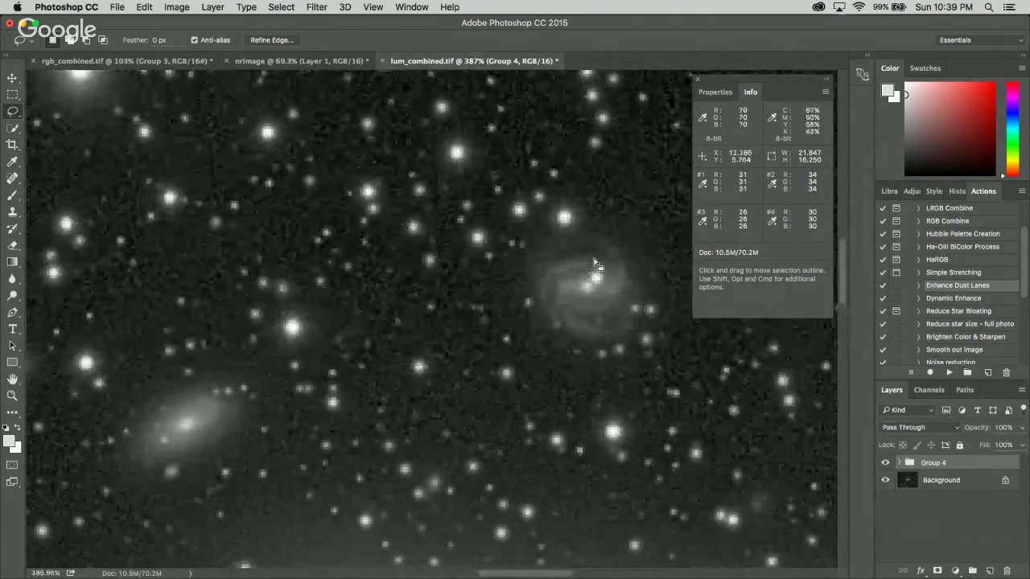
pyautogui.scroll(-1, 588, 364)
pyautogui.scroll(-6, 588, 363)
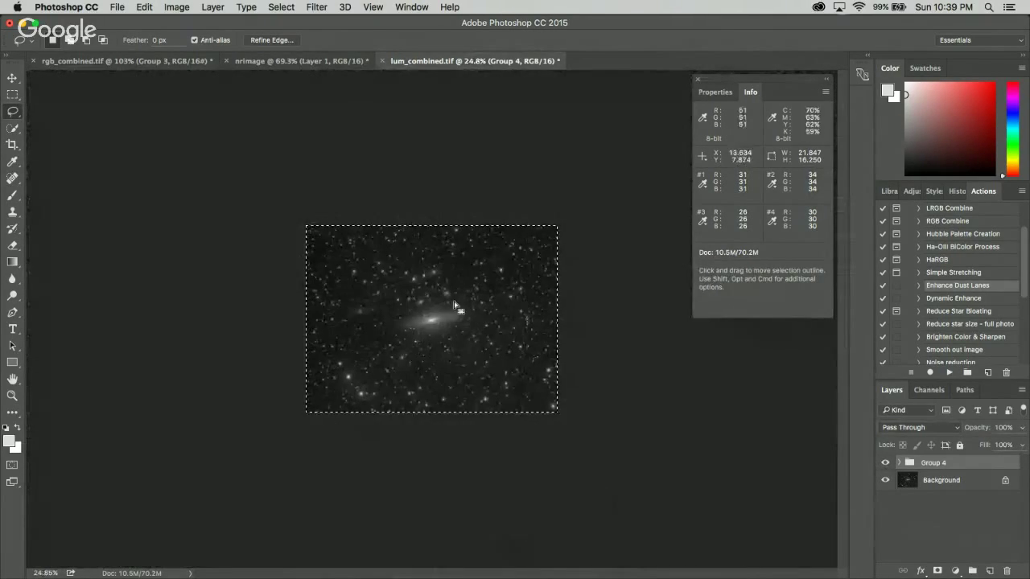
pyautogui.scroll(3, 329, 200)
pyautogui.scroll(2, 329, 199)
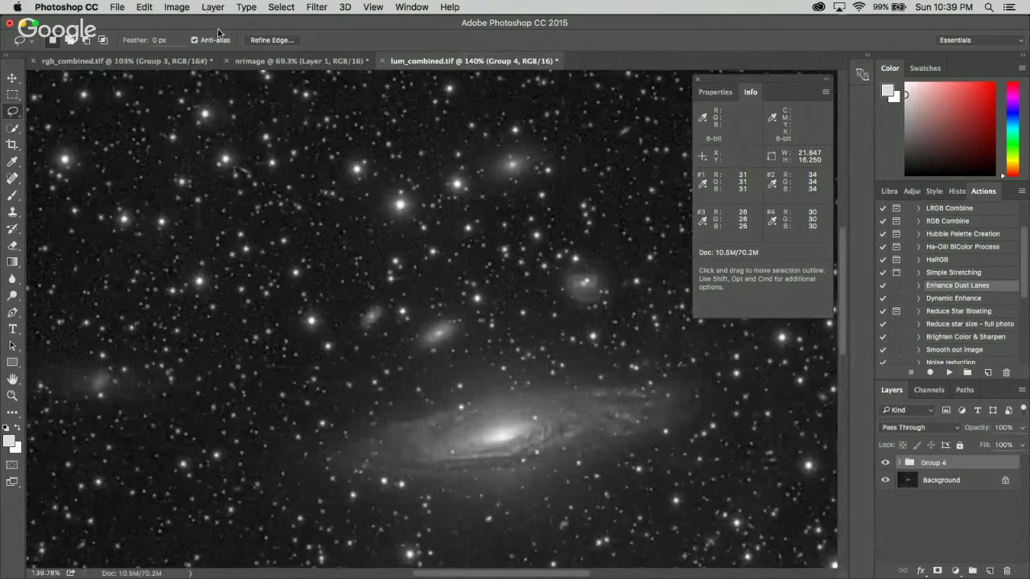
# - Copy merged from lum_combined.tif, glance at nrimage, and return to lum_combined.tif
pyautogui.click(288, 4)
pyautogui.press('Escape')
pyautogui.click(141, 6)
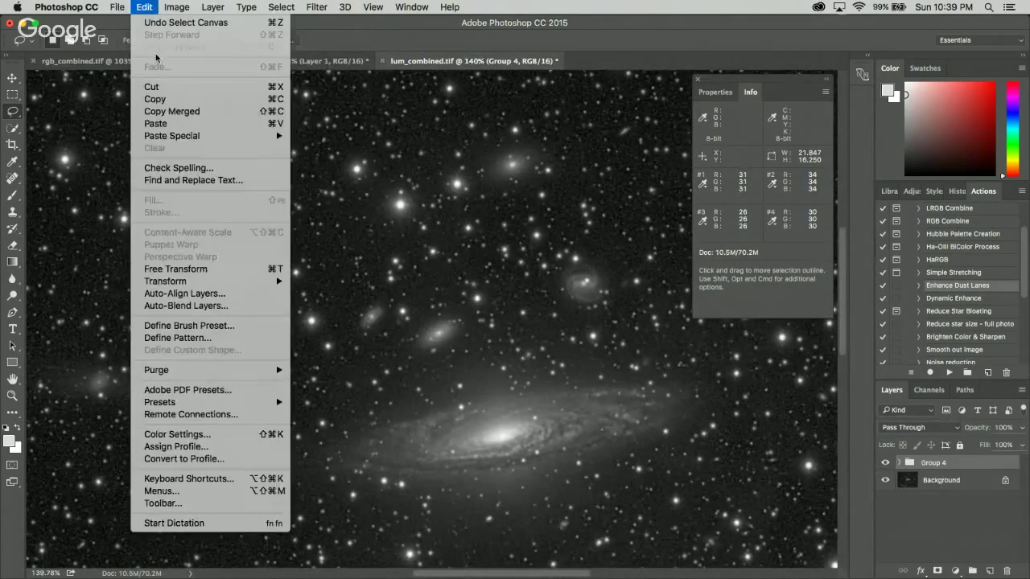
pyautogui.click(178, 112)
pyautogui.click(298, 60)
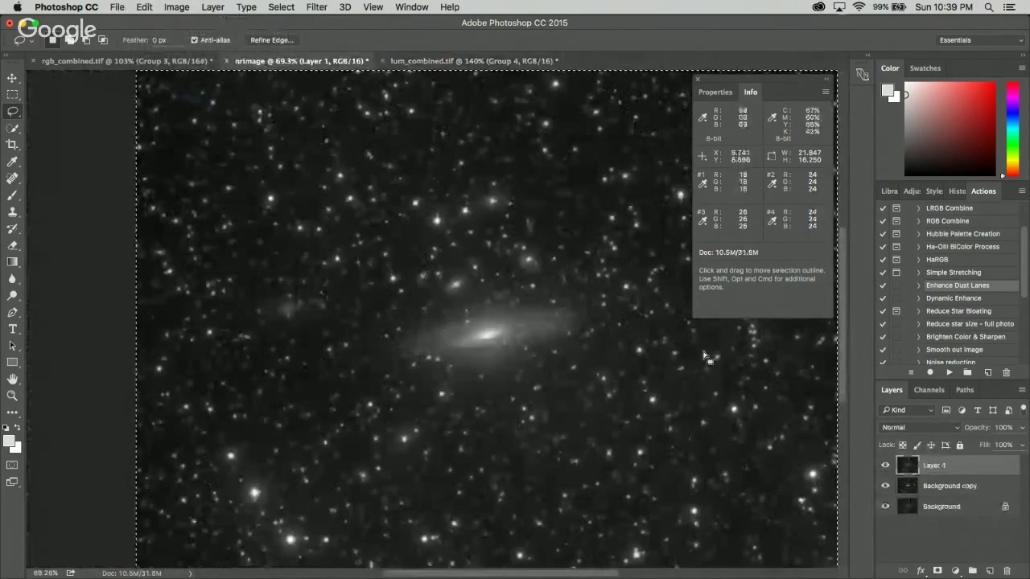
pyautogui.scroll(5, 463, 282)
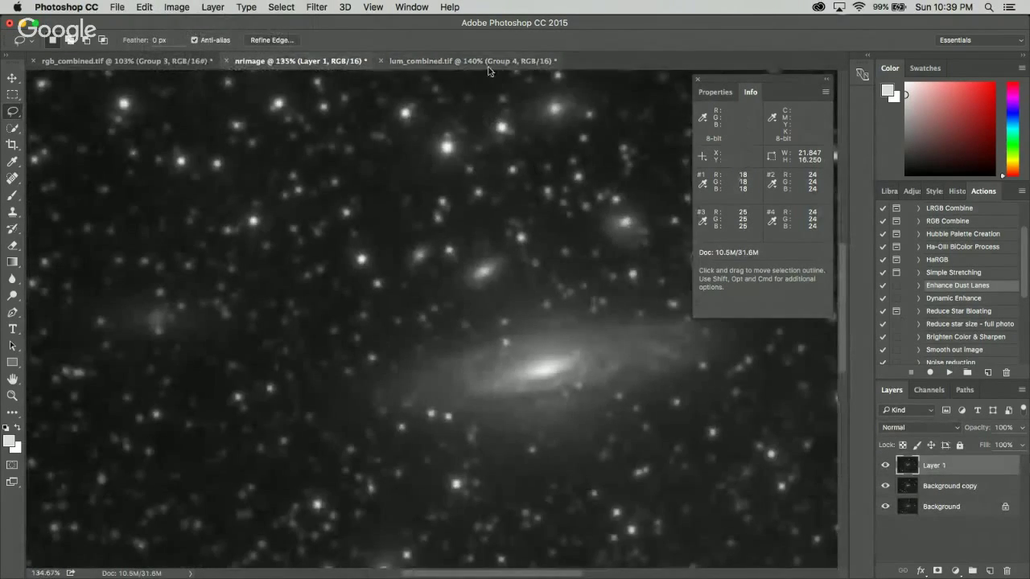
pyautogui.click(488, 68)
pyautogui.scroll(3, 563, 478)
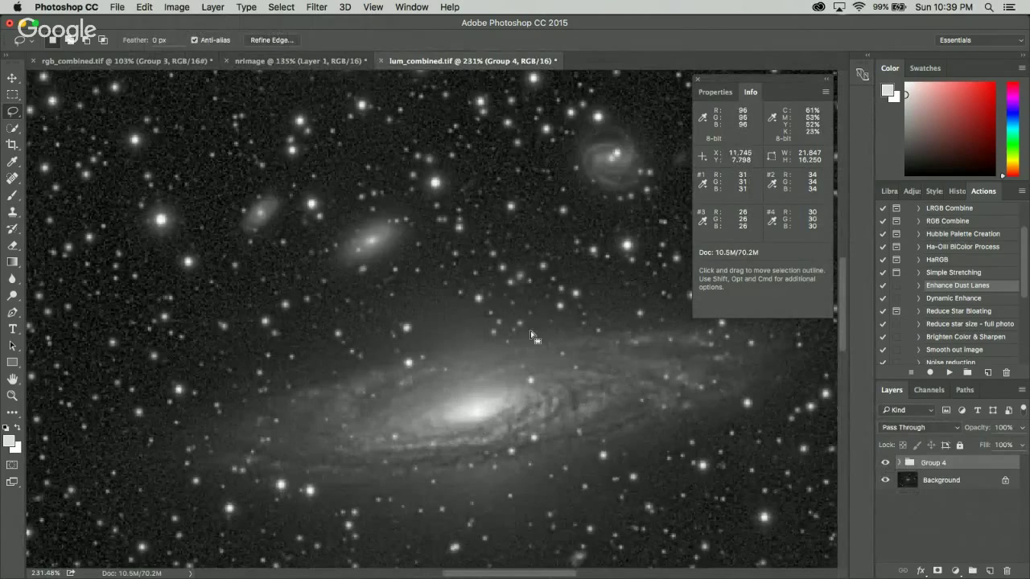
# - Select all, copy merged again, and paste it into nrimage as Layer 2
pyautogui.click(283, 7)
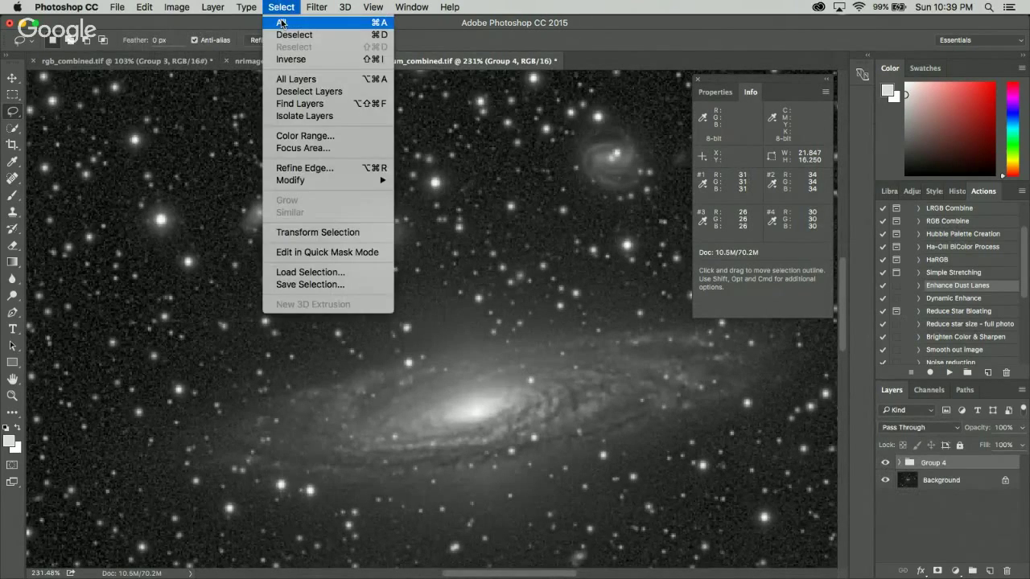
pyautogui.click(281, 23)
pyautogui.click(144, 7)
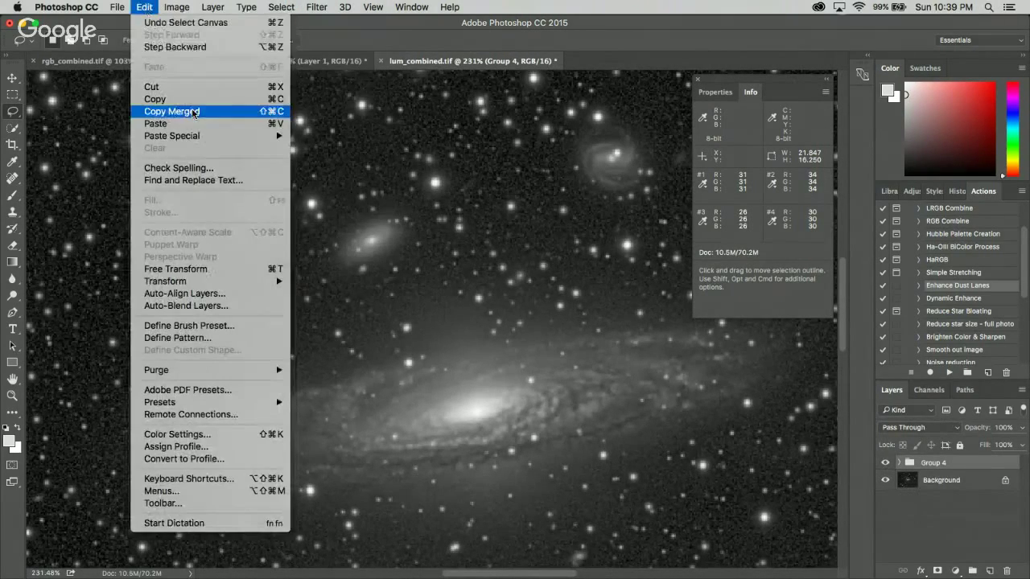
pyautogui.click(193, 108)
pyautogui.click(322, 61)
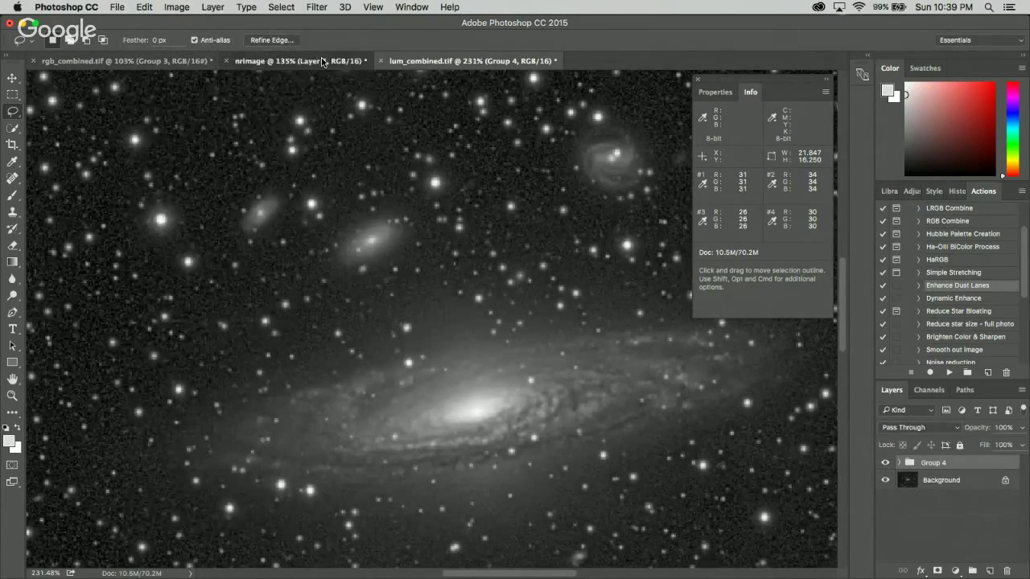
pyautogui.scroll(5, 581, 384)
pyautogui.scroll(-5, 583, 383)
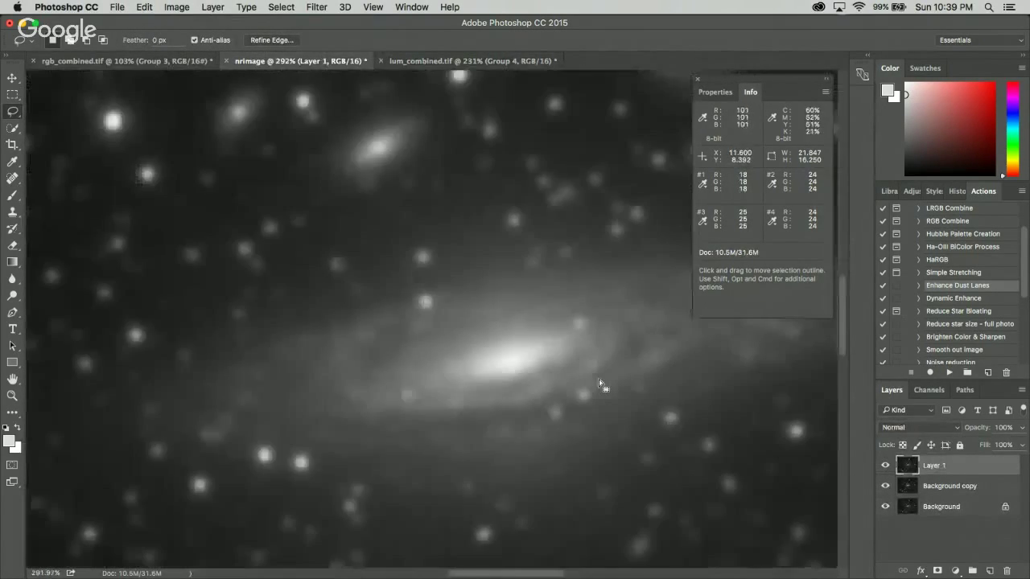
pyautogui.press('super+v')
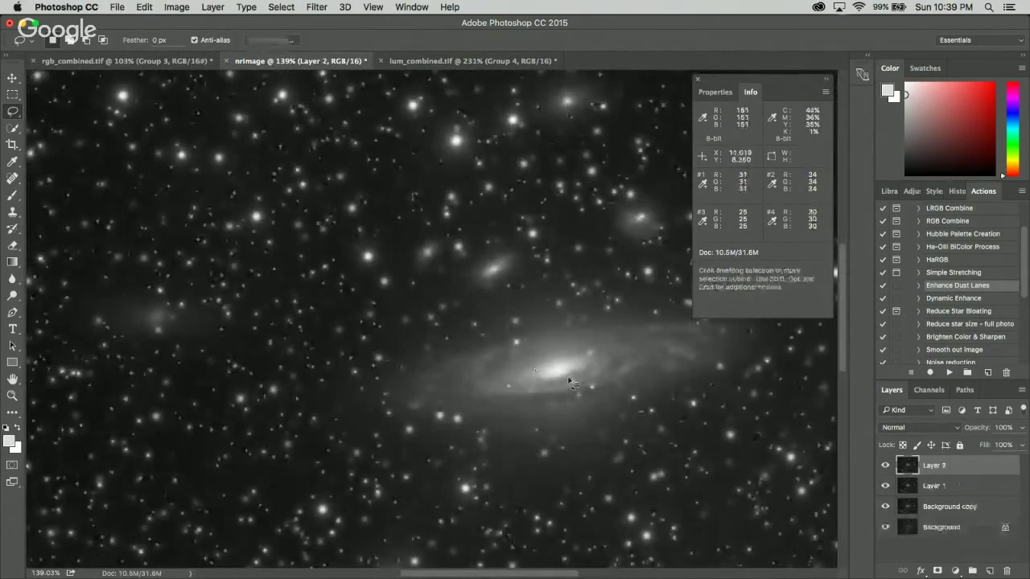
pyautogui.scroll(2, 646, 388)
pyautogui.scroll(2, 650, 393)
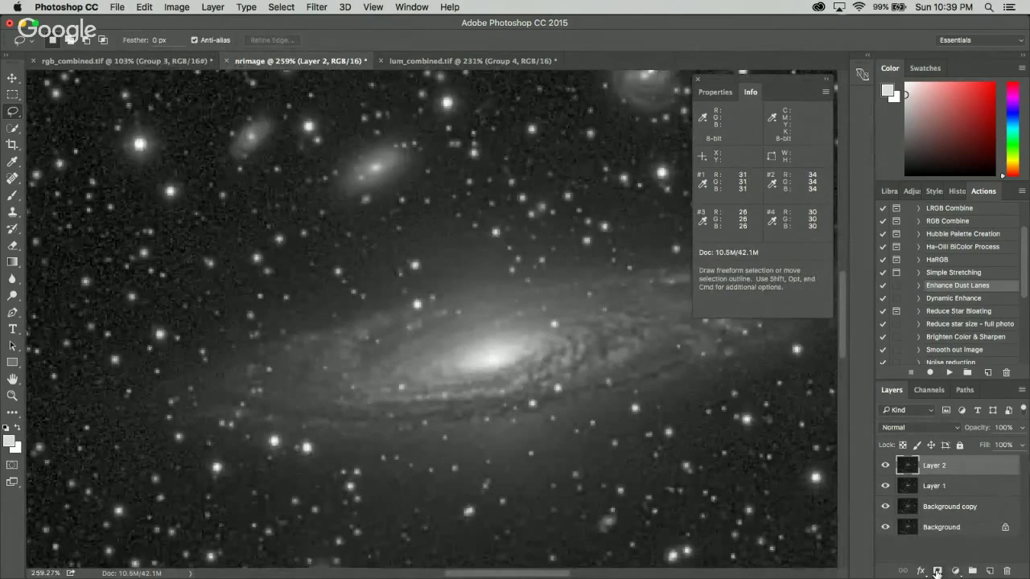
pyautogui.click(938, 571)
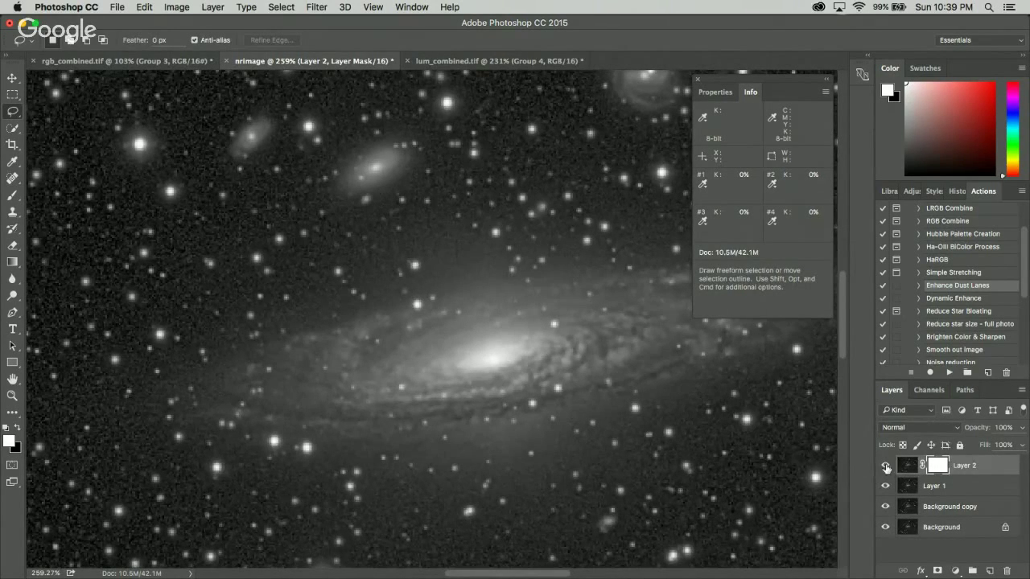
pyautogui.click(885, 466)
pyautogui.click(933, 486)
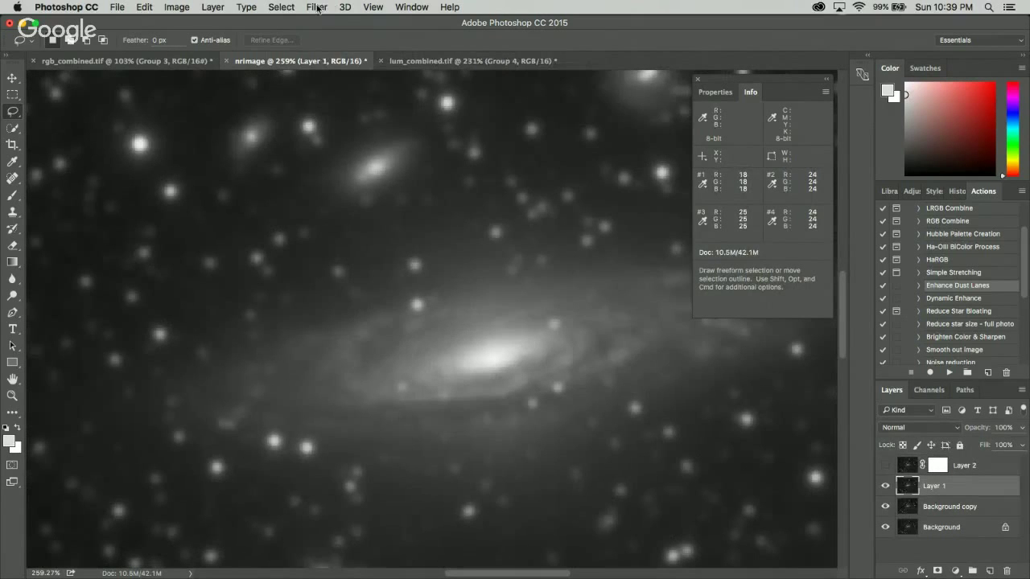
pyautogui.click(281, 6)
pyautogui.click(281, 22)
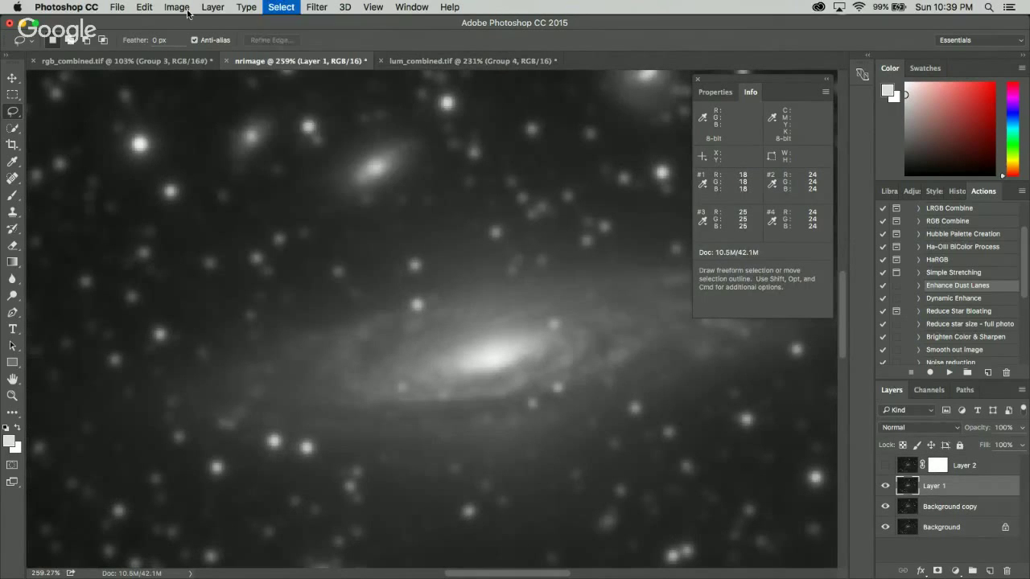
pyautogui.click(140, 6)
pyautogui.click(170, 111)
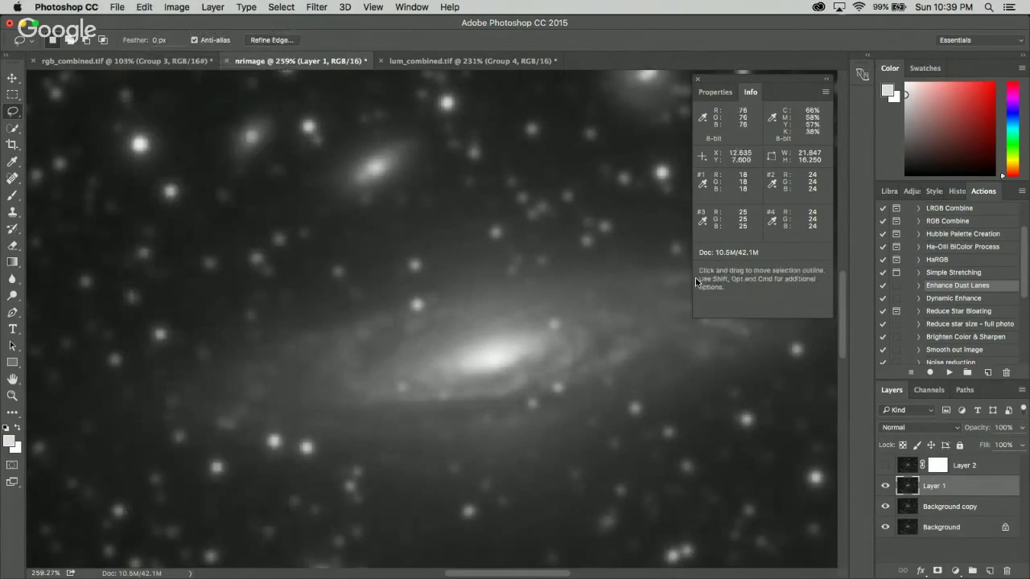
pyautogui.click(886, 466)
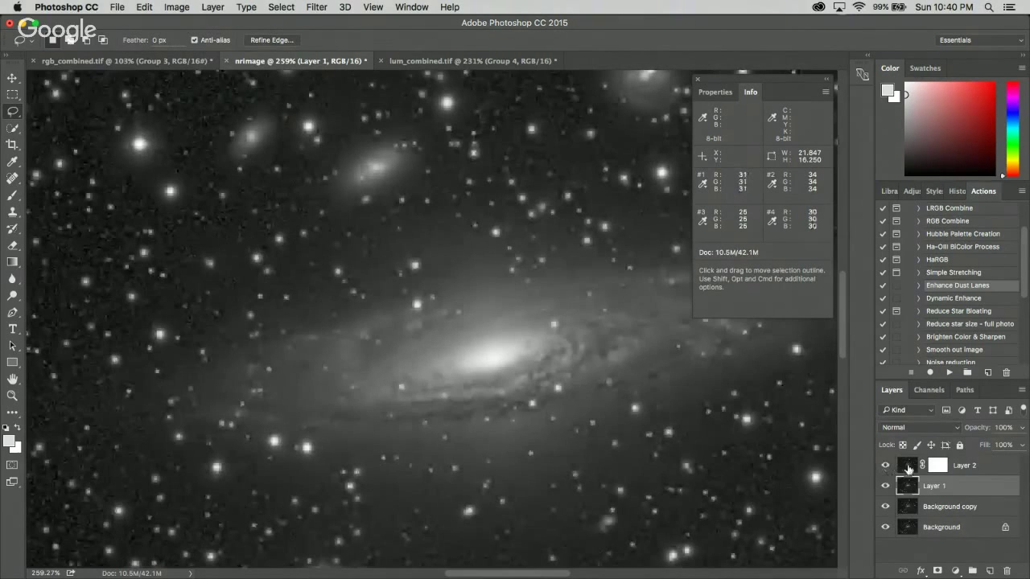
pyautogui.click(942, 467)
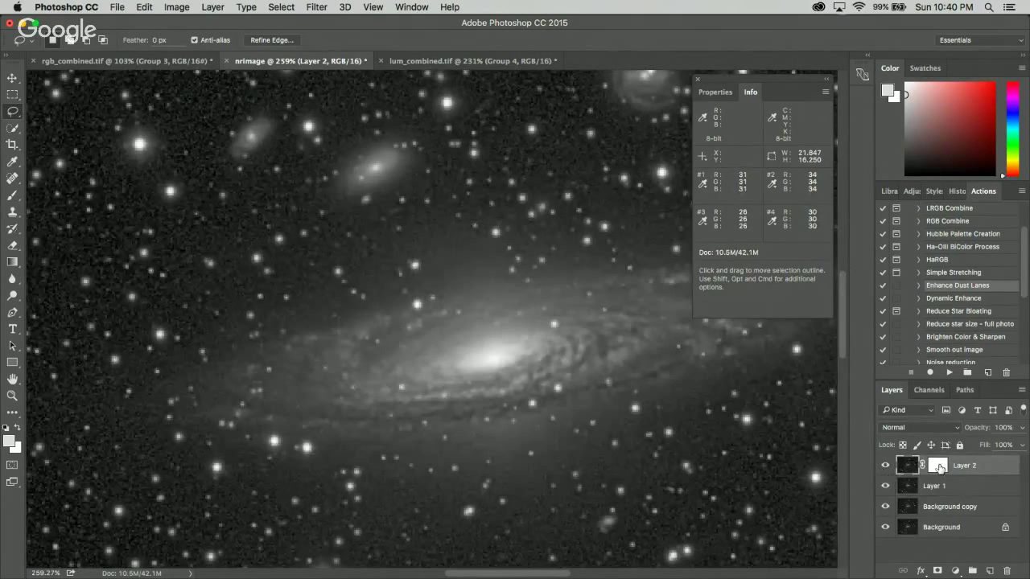
pyautogui.keyDown('alt'); pyautogui.click(939, 468); pyautogui.keyUp('alt')
pyautogui.press('super+v')
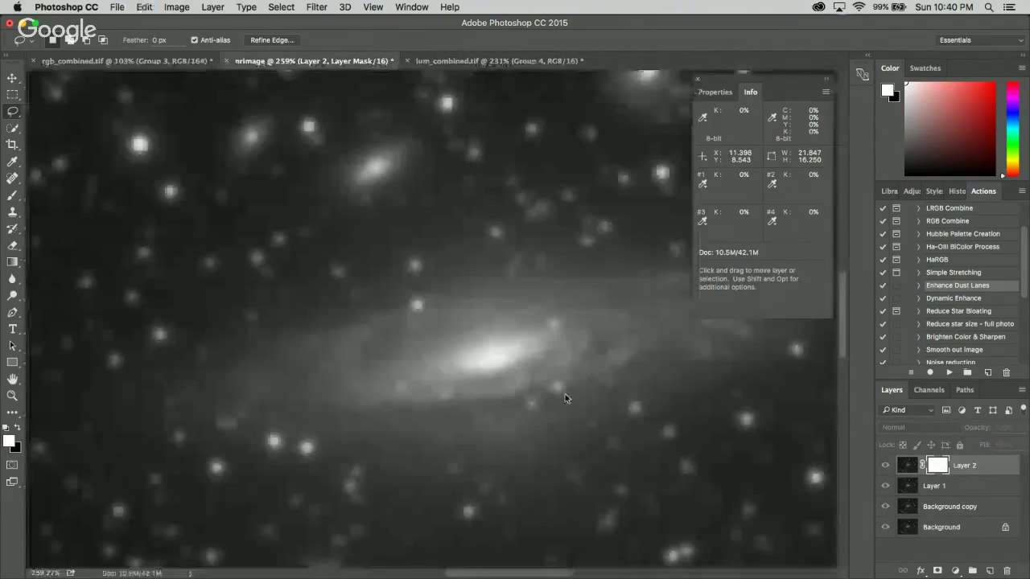
pyautogui.click(904, 466)
pyautogui.scroll(-5, 602, 393)
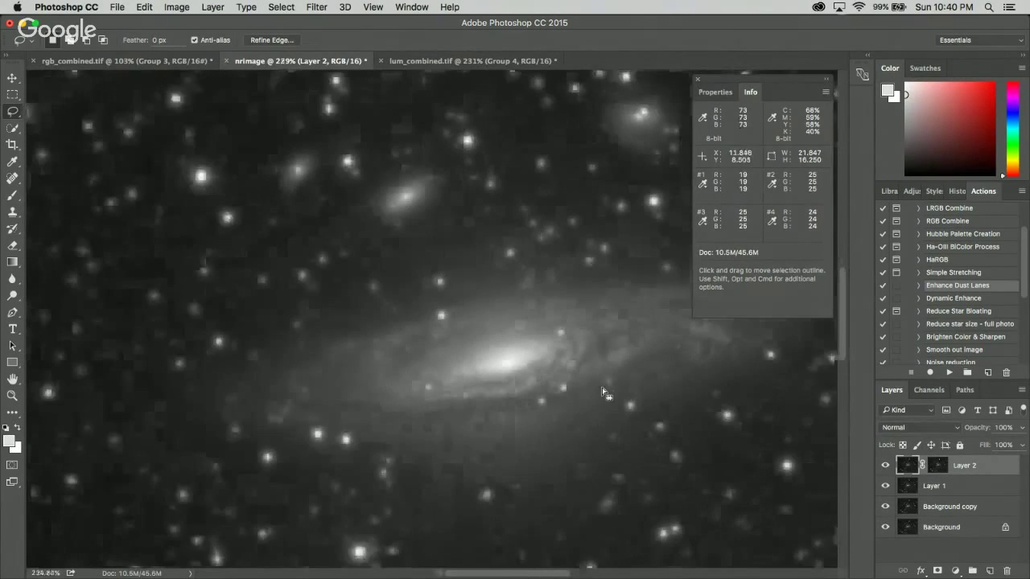
pyautogui.scroll(5, 602, 394)
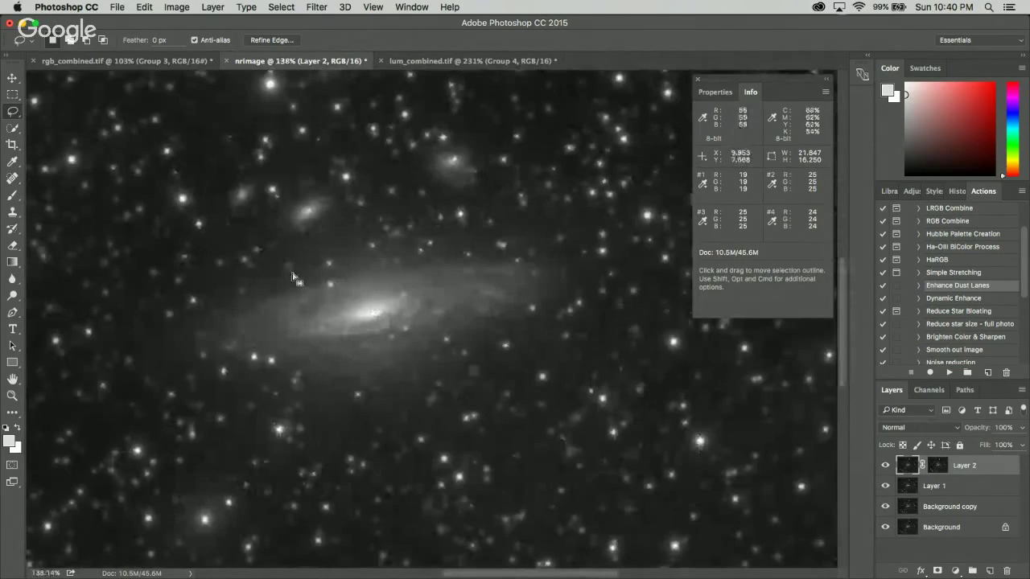
pyautogui.scroll(2, 436, 340)
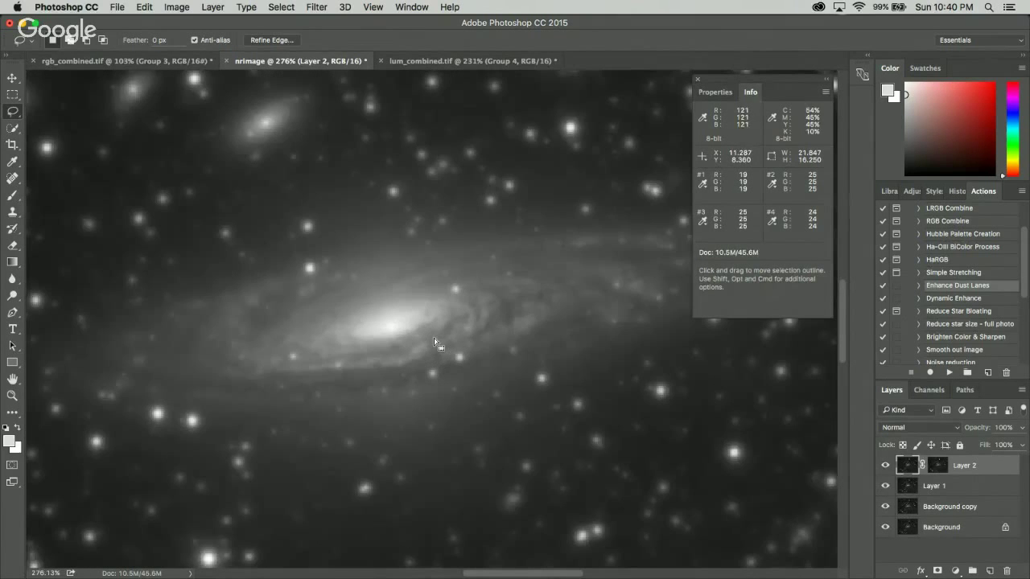
pyautogui.click(884, 466)
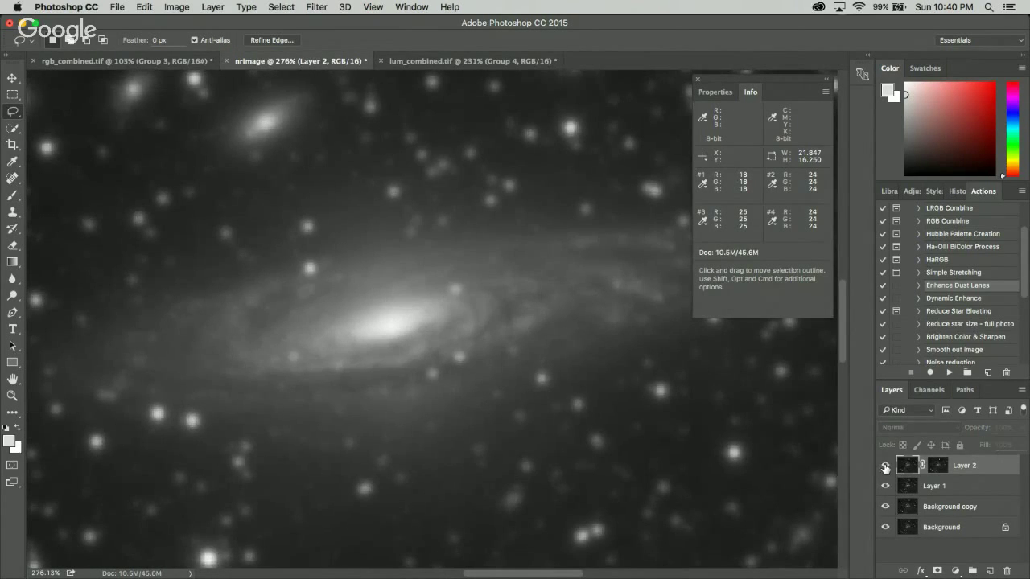
pyautogui.click(885, 465)
pyautogui.scroll(-4, 536, 405)
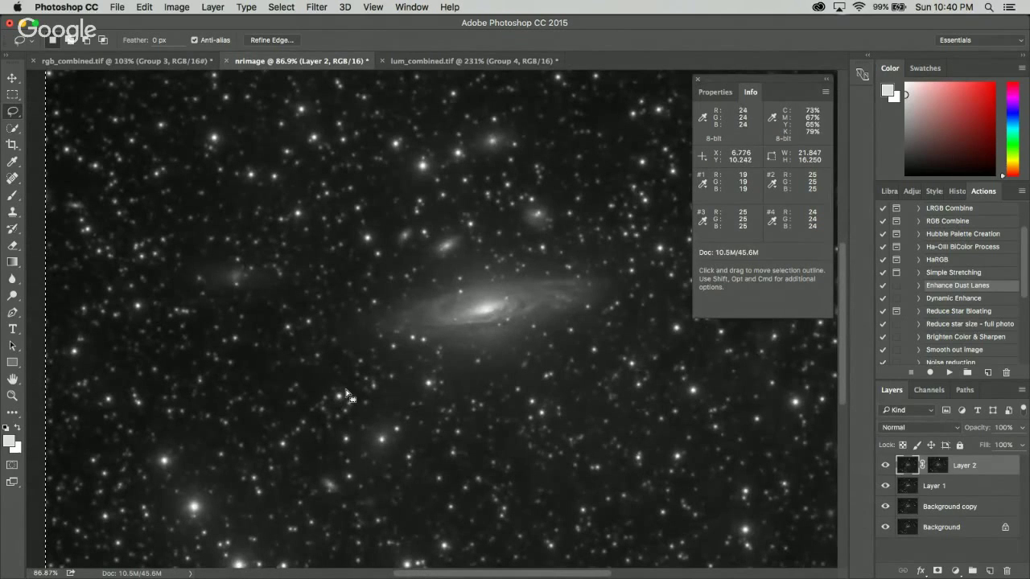
pyautogui.scroll(2, 288, 346)
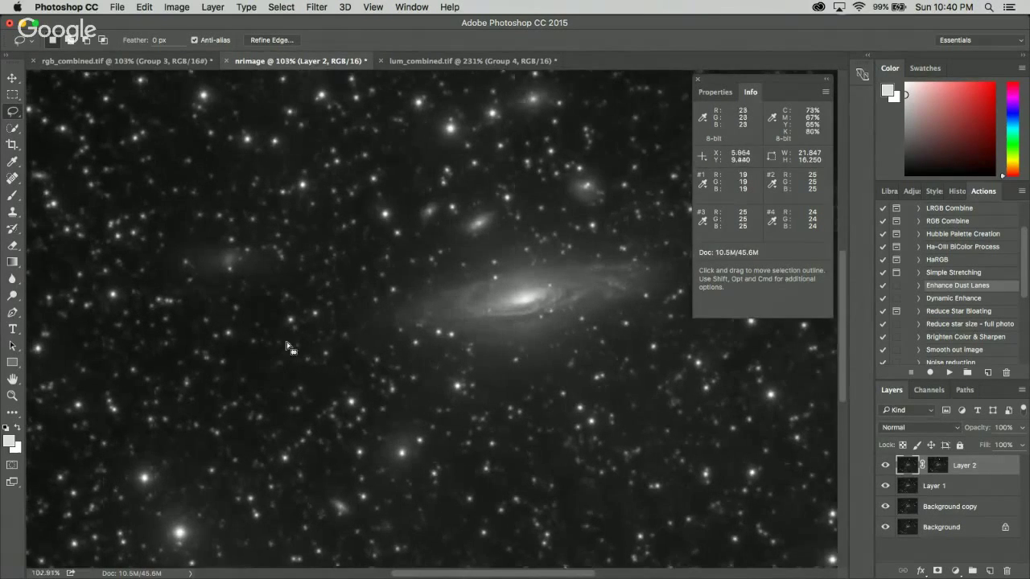
pyautogui.scroll(-2, 287, 346)
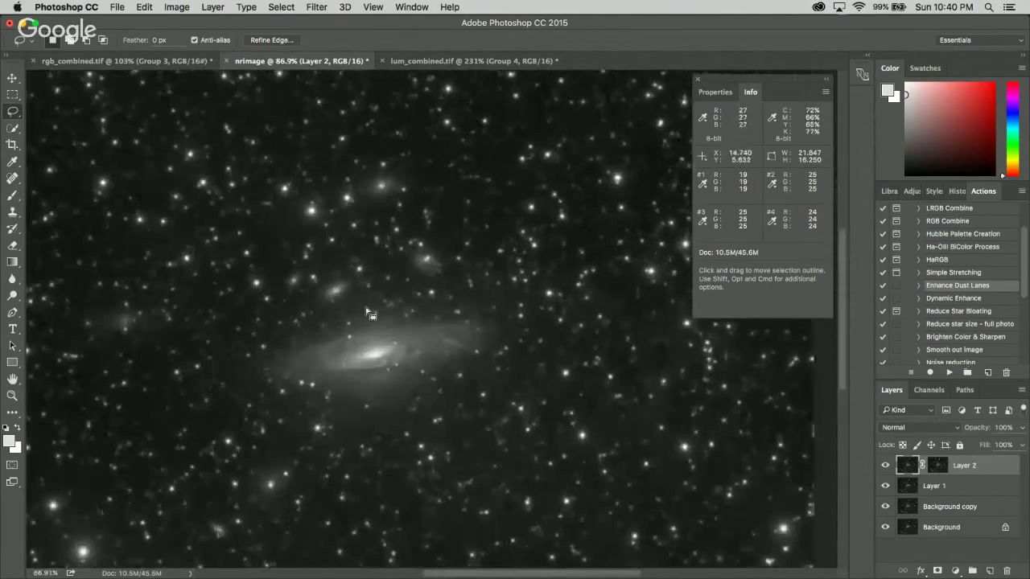
pyautogui.scroll(3, 366, 313)
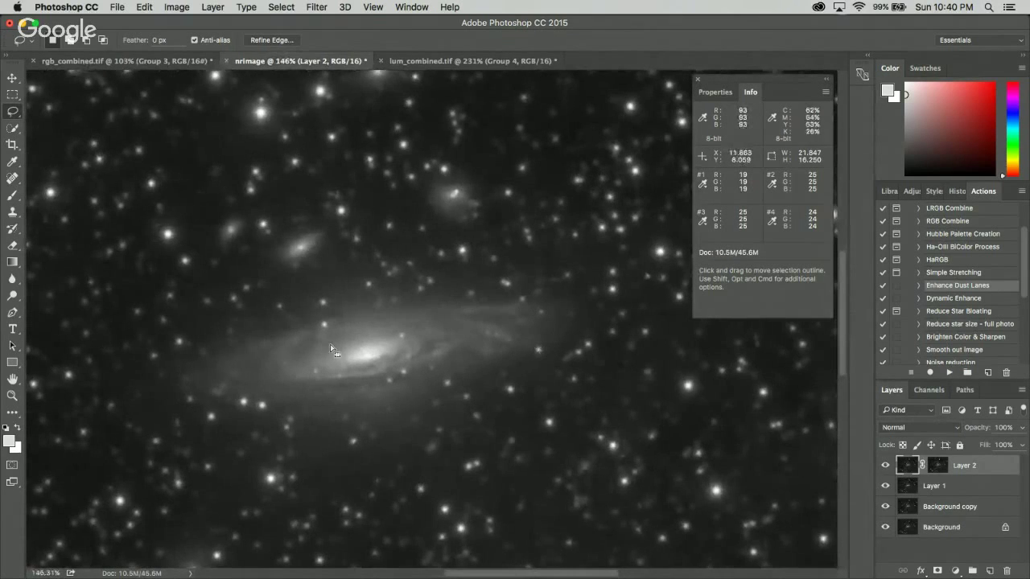
pyautogui.scroll(1, 331, 348)
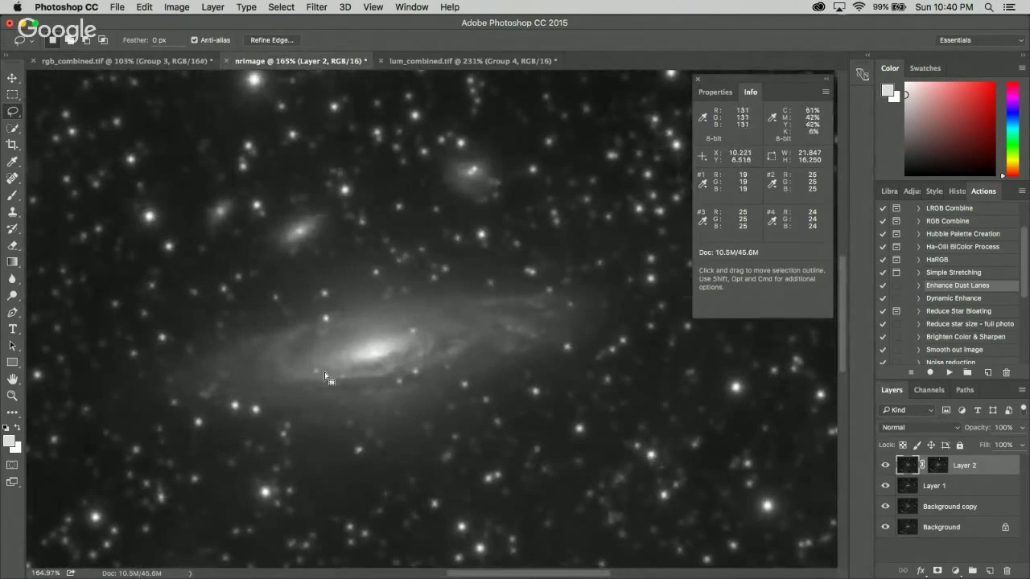
# - Brighten Layer 2's mask with a first upward Curves adjustment
pyautogui.click(938, 465)
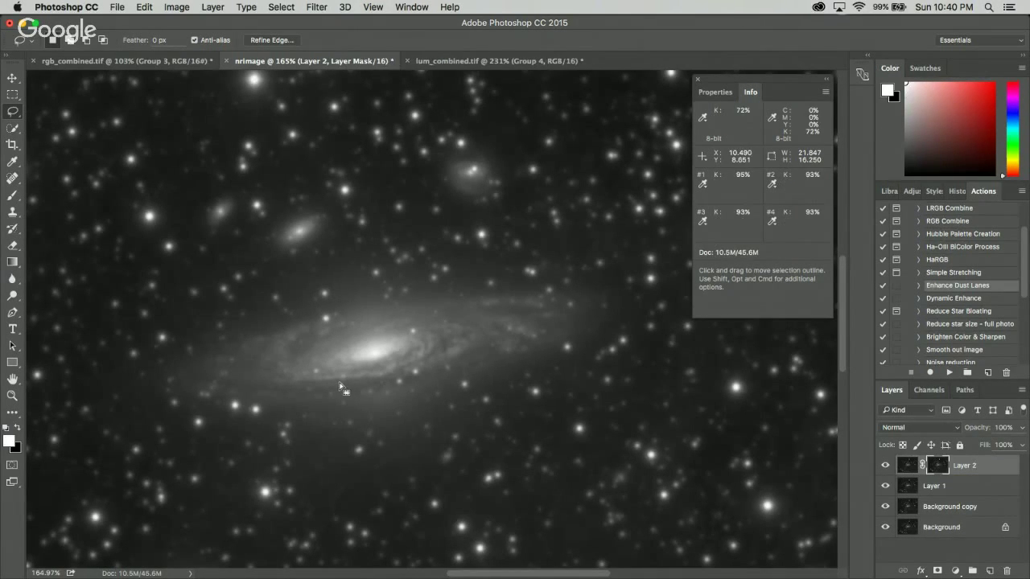
pyautogui.press('alt')
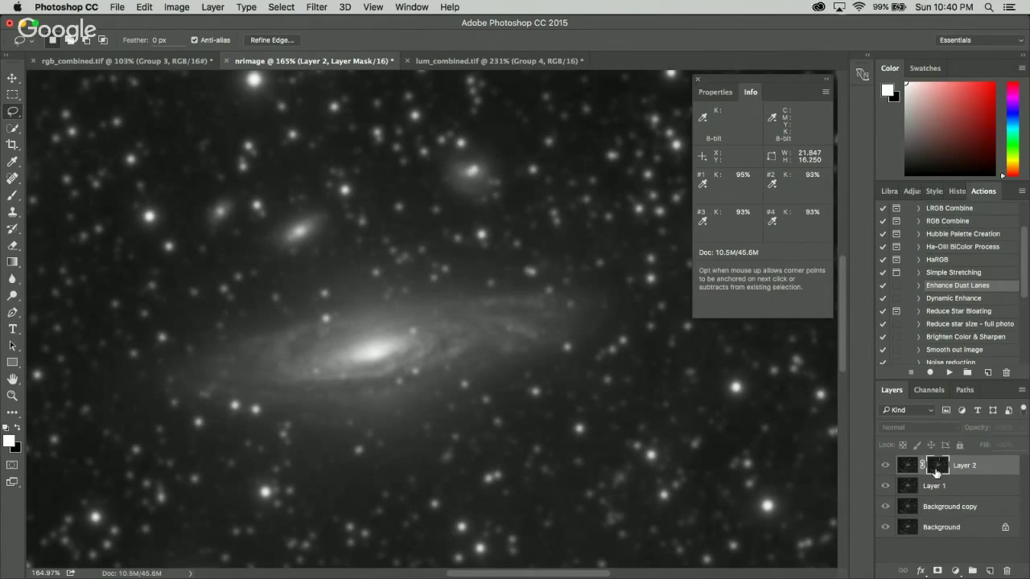
pyautogui.scroll(1, 451, 346)
pyautogui.press('m')
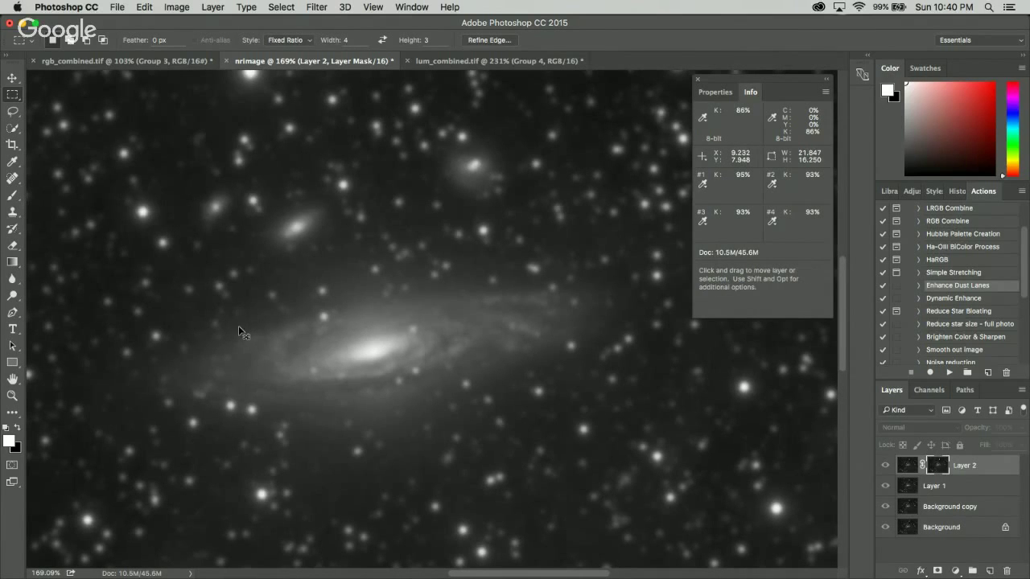
pyautogui.press('super+m')
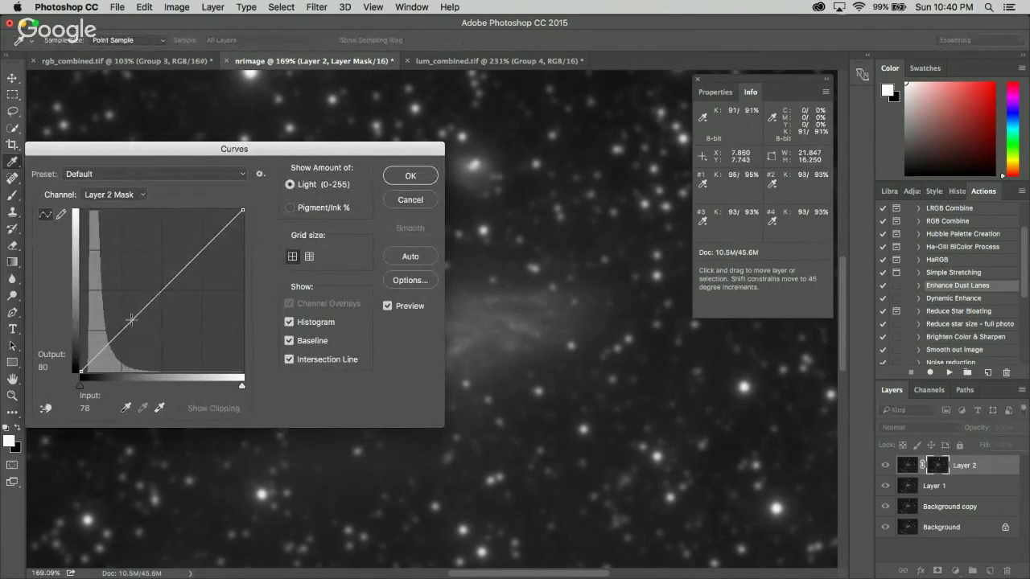
pyautogui.moveTo(114, 315); pyautogui.dragTo(111, 308)
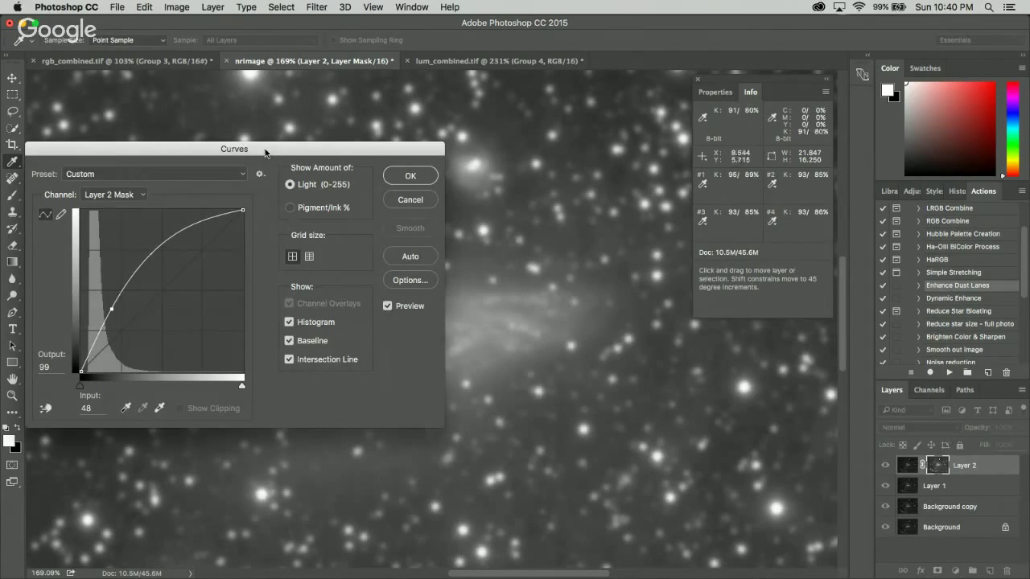
pyautogui.moveTo(264, 154); pyautogui.dragTo(710, 295)
pyautogui.click(855, 317)
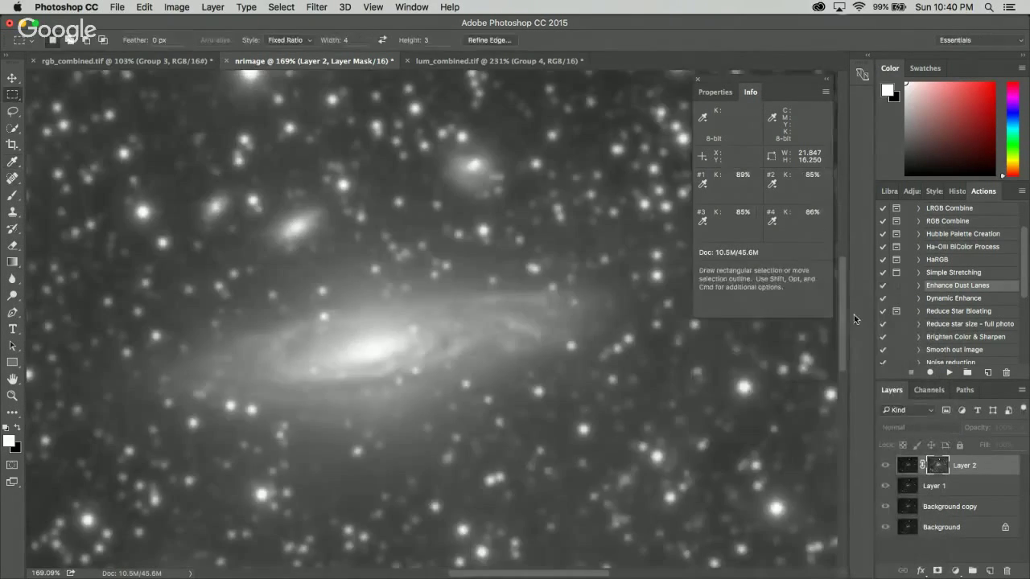
# - Disable and re-enable Layer 2's mask to compare the effect
pyautogui.click(907, 467)
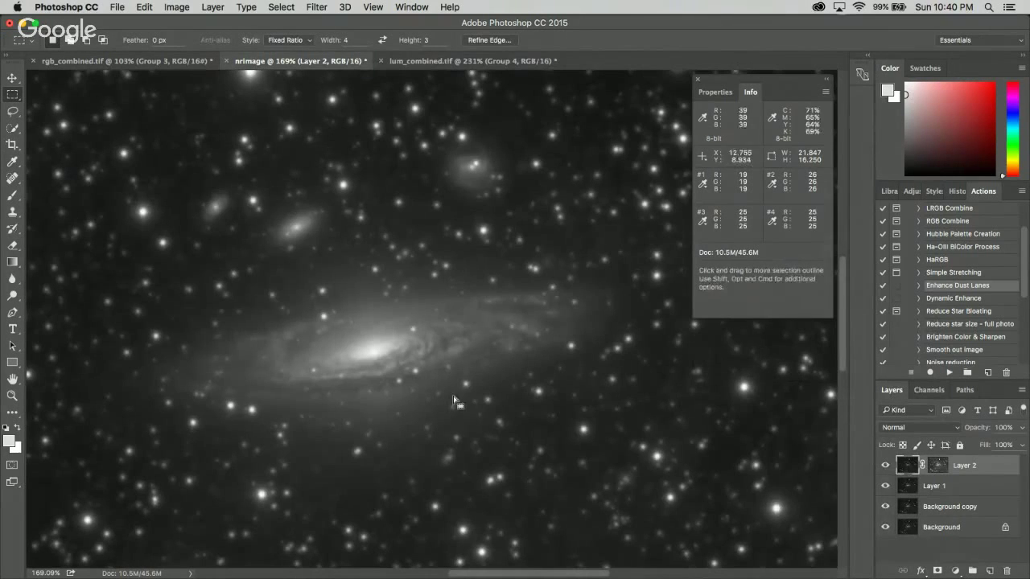
pyautogui.rightClick(940, 467)
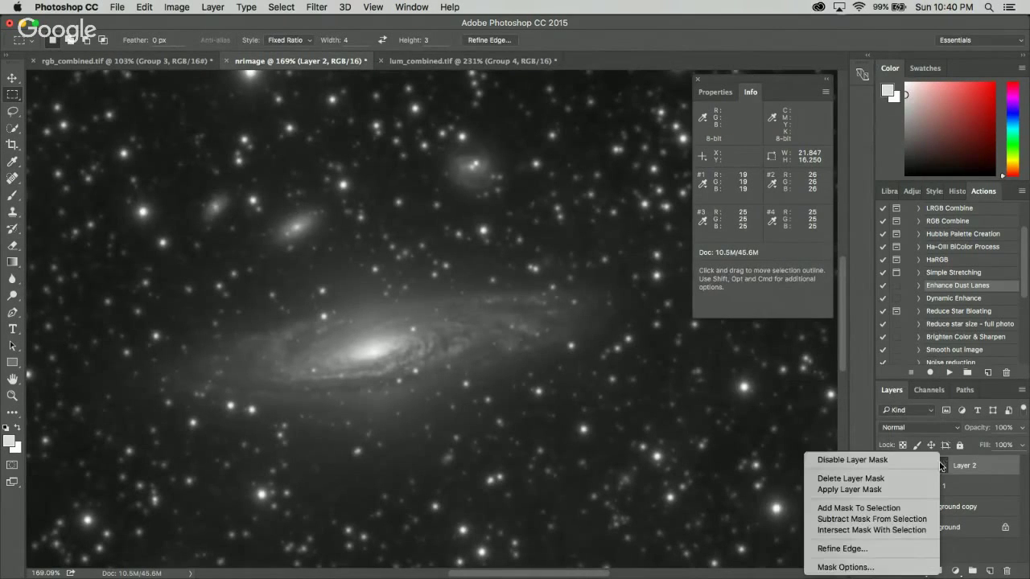
pyautogui.click(878, 459)
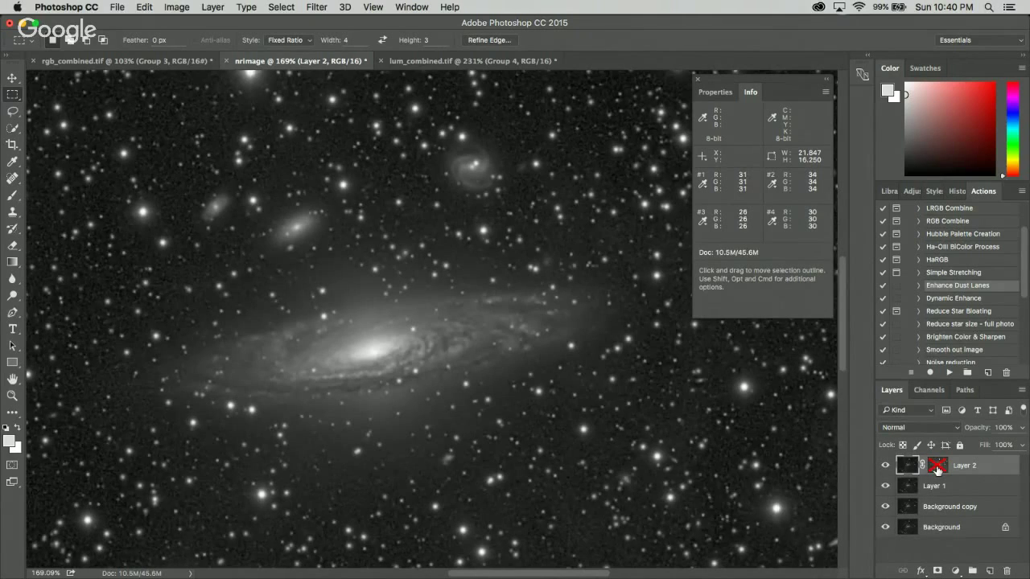
pyautogui.click(936, 470)
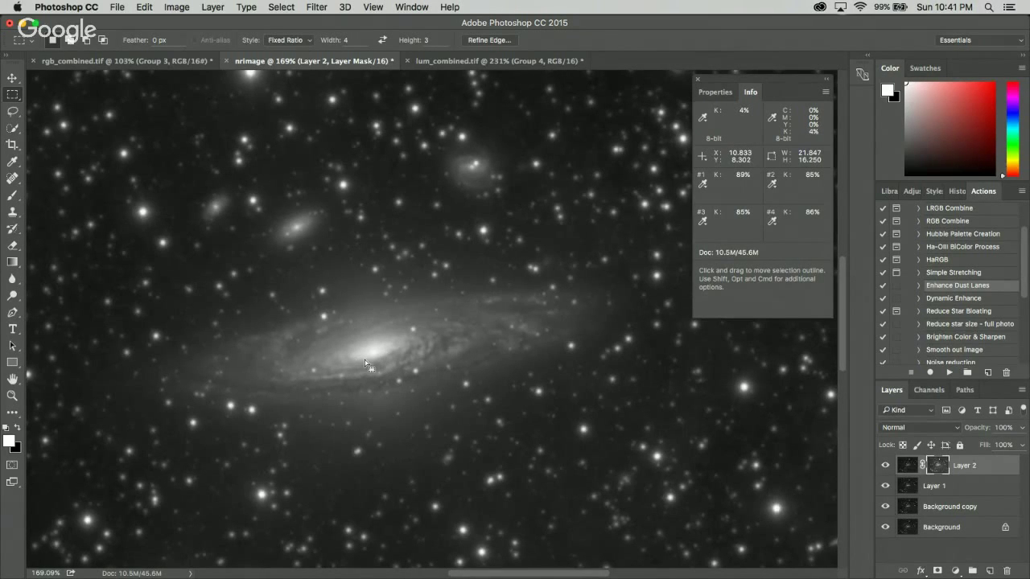
pyautogui.scroll(5, 378, 368)
pyautogui.scroll(-1, 371, 366)
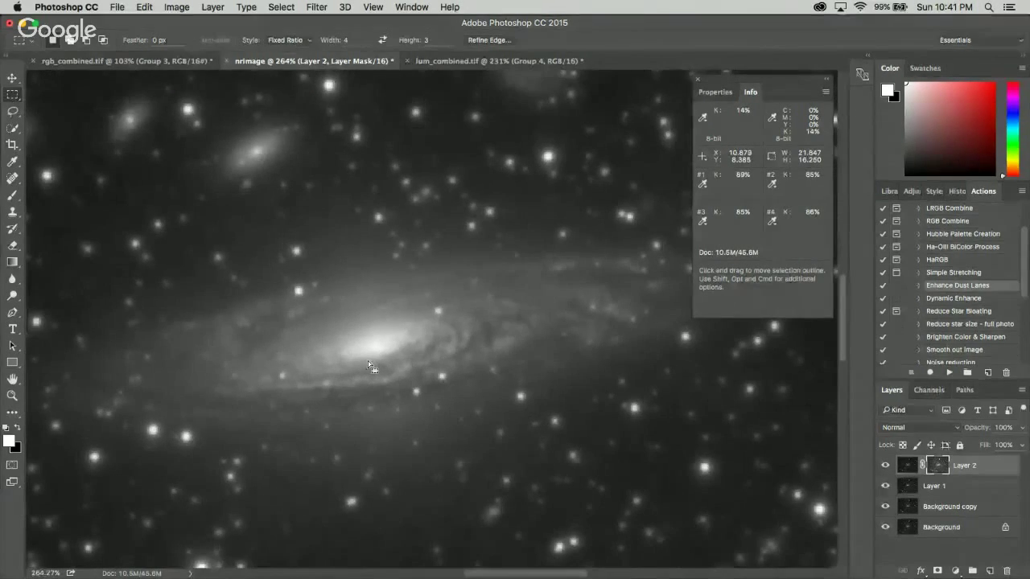
# - Apply a second Curves boost to the mask, lifting input 63 to output 119
pyautogui.press('super+m')
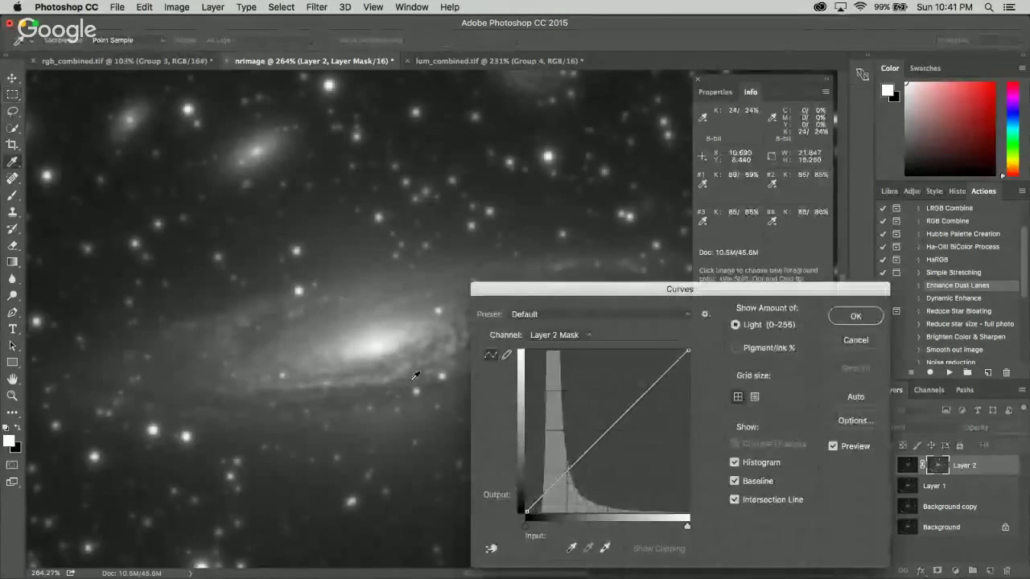
pyautogui.moveTo(573, 466); pyautogui.dragTo(567, 436)
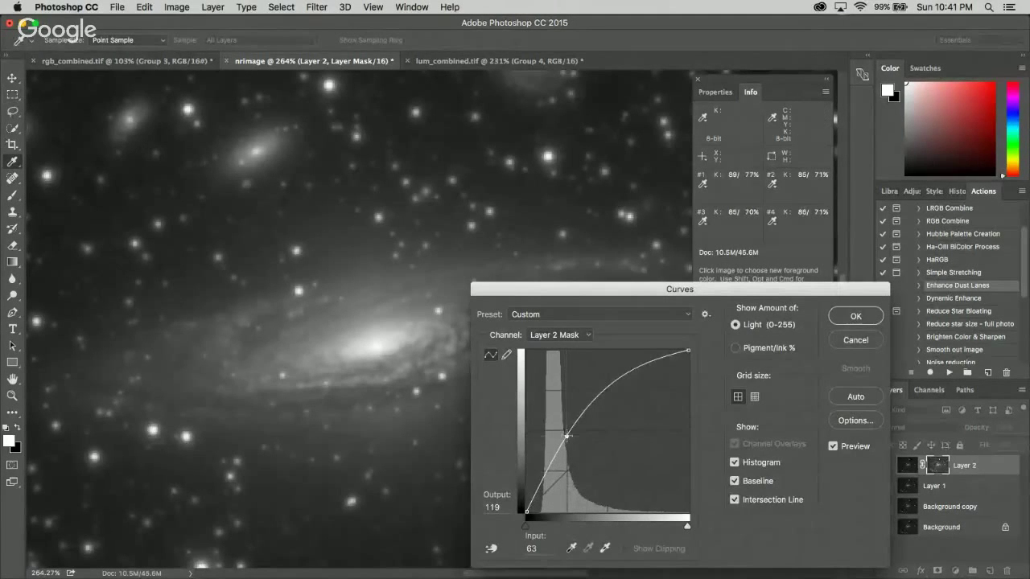
pyautogui.click(855, 315)
pyautogui.press('m')
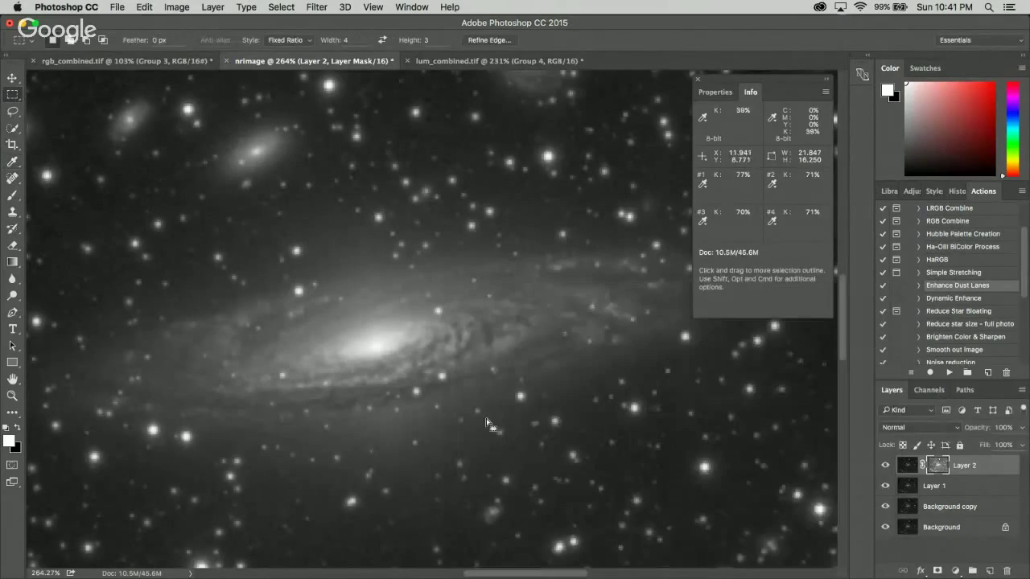
pyautogui.scroll(-5, 295, 466)
pyautogui.press('super+a')
pyautogui.scroll(5, 451, 407)
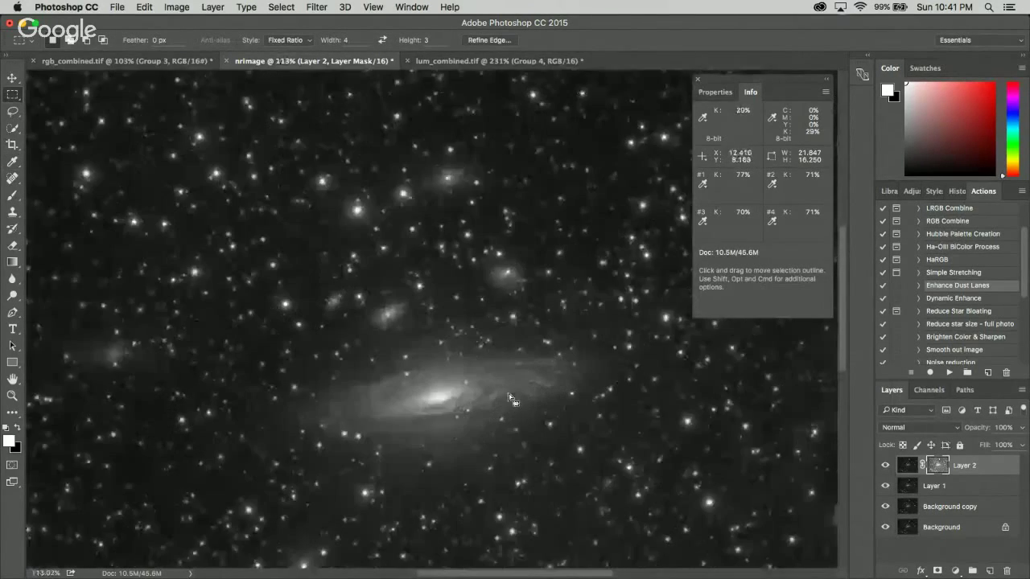
pyautogui.scroll(2, 447, 388)
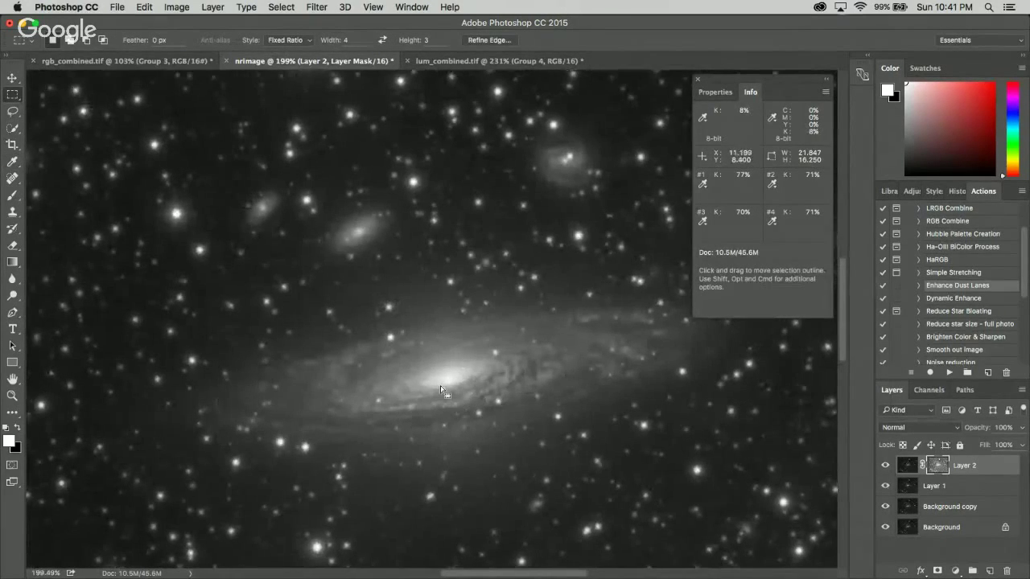
pyautogui.scroll(-3, 378, 406)
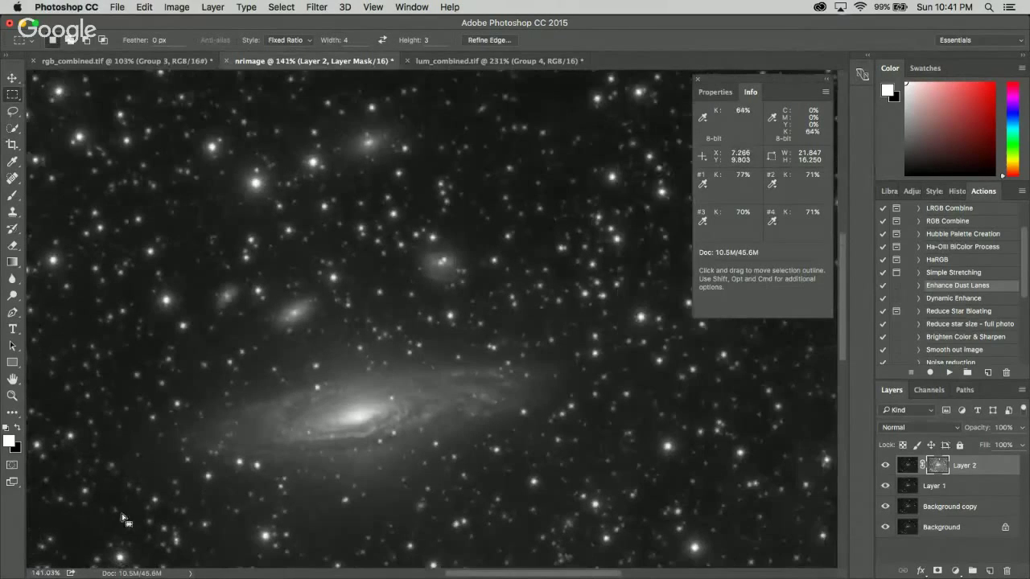
pyautogui.scroll(5, 140, 510)
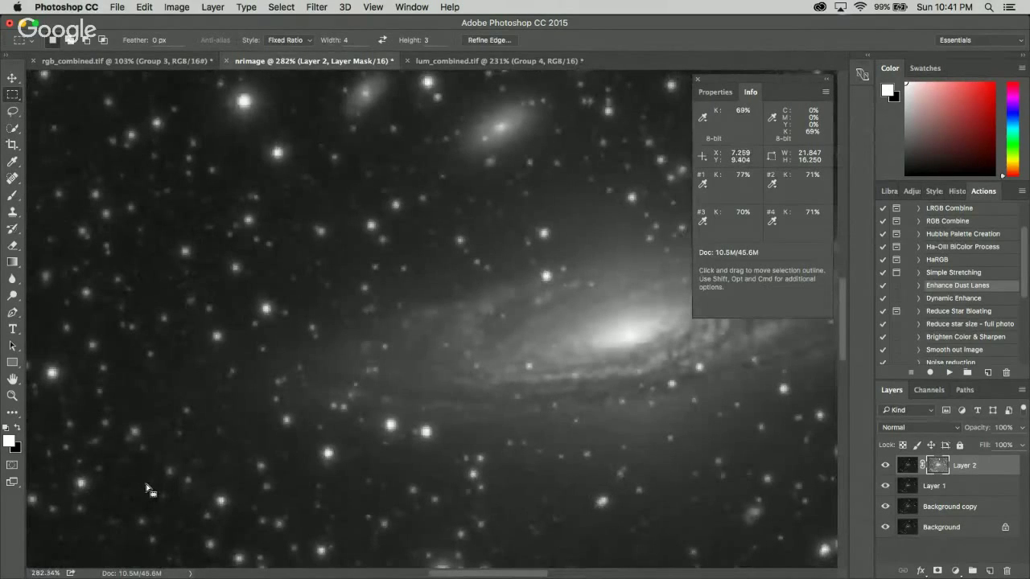
# - Brighten Layer 2's mask with a Levels adjustment that raises its black point
pyautogui.press('super+l')
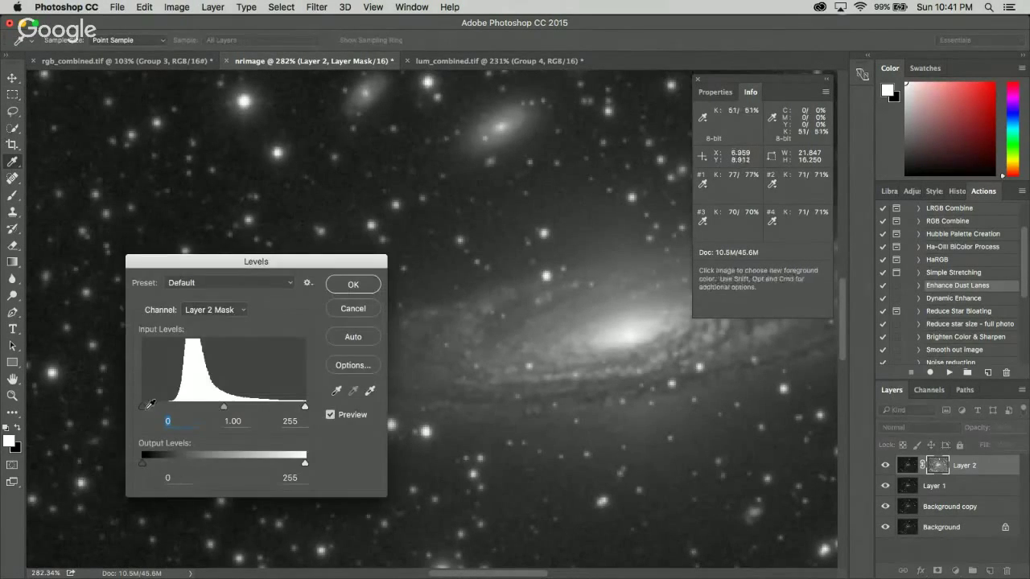
pyautogui.moveTo(143, 408); pyautogui.dragTo(173, 407)
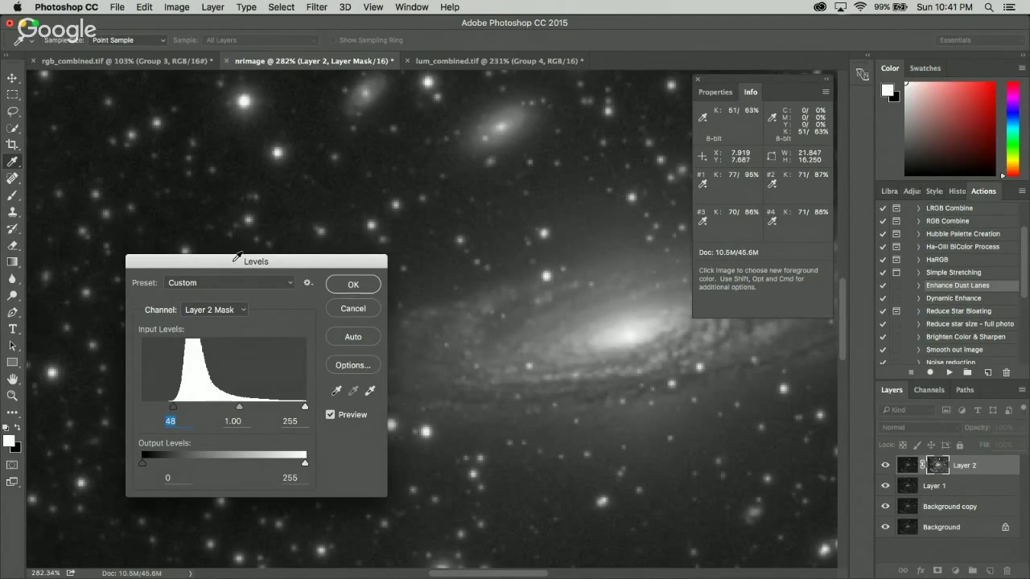
pyautogui.click(330, 416)
pyautogui.click(330, 416)
pyautogui.click(330, 416)
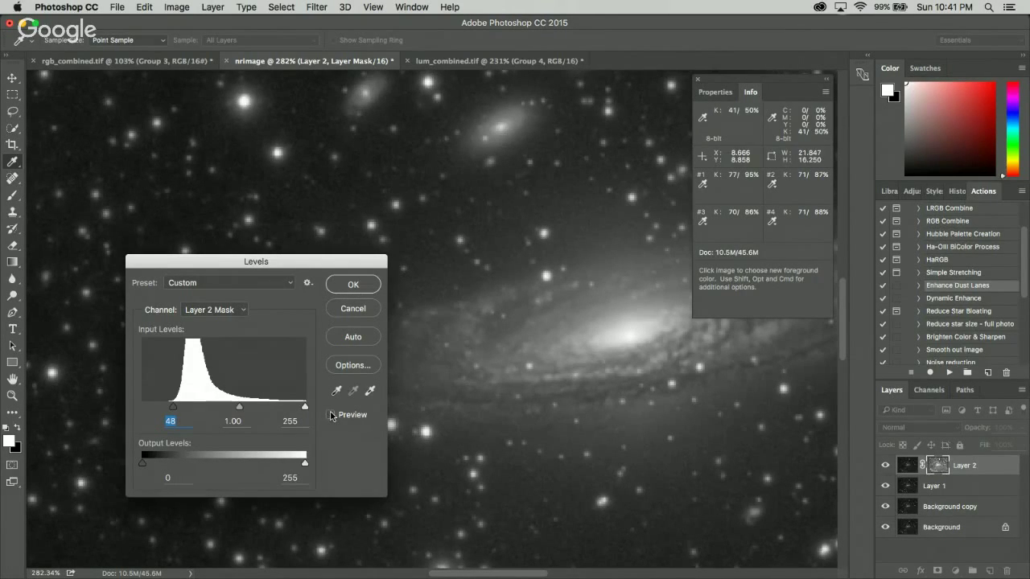
pyautogui.click(330, 415)
pyautogui.click(329, 415)
pyautogui.click(330, 415)
pyautogui.click(330, 416)
pyautogui.click(330, 415)
pyautogui.click(353, 285)
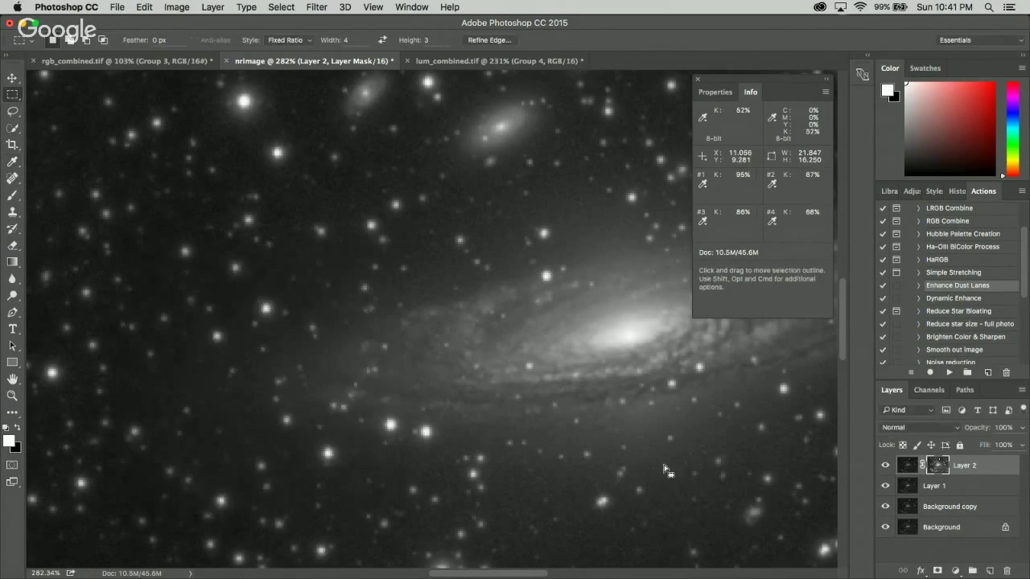
# - Select the whole nrimage canvas and Copy Merged all visible layers
pyautogui.press('super+0')
pyautogui.press('m')
pyautogui.press('super+a')
pyautogui.scroll(5, 437, 314)
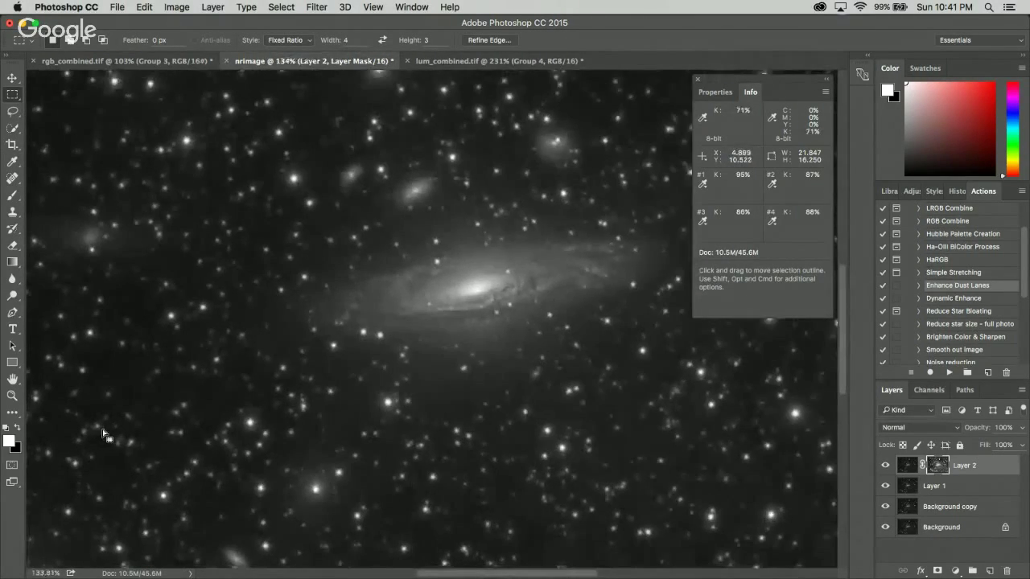
pyautogui.scroll(-3, 351, 413)
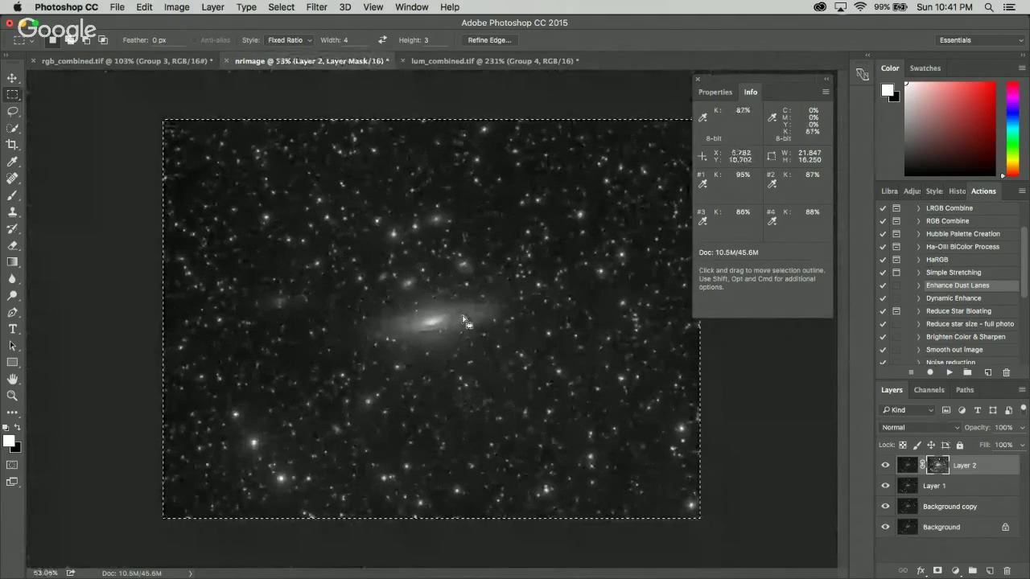
pyautogui.scroll(4, 468, 306)
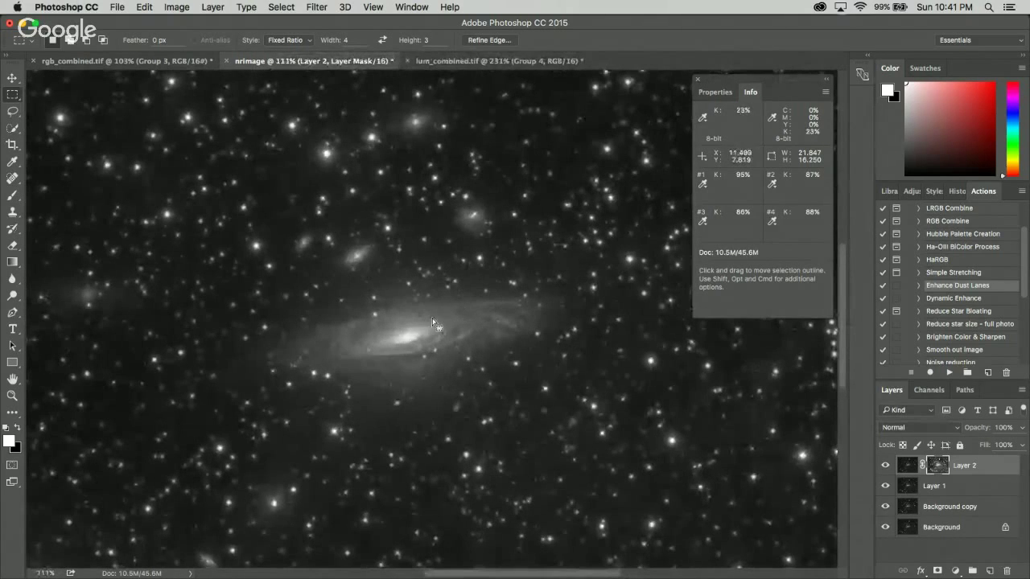
pyautogui.click(293, 4)
pyautogui.click(281, 17)
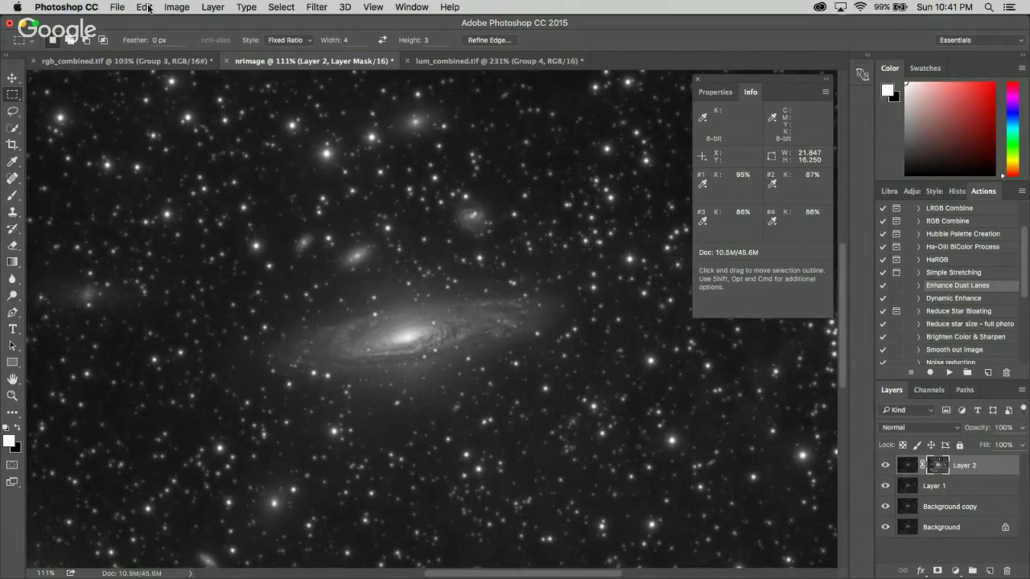
pyautogui.click(145, 7)
pyautogui.click(193, 101)
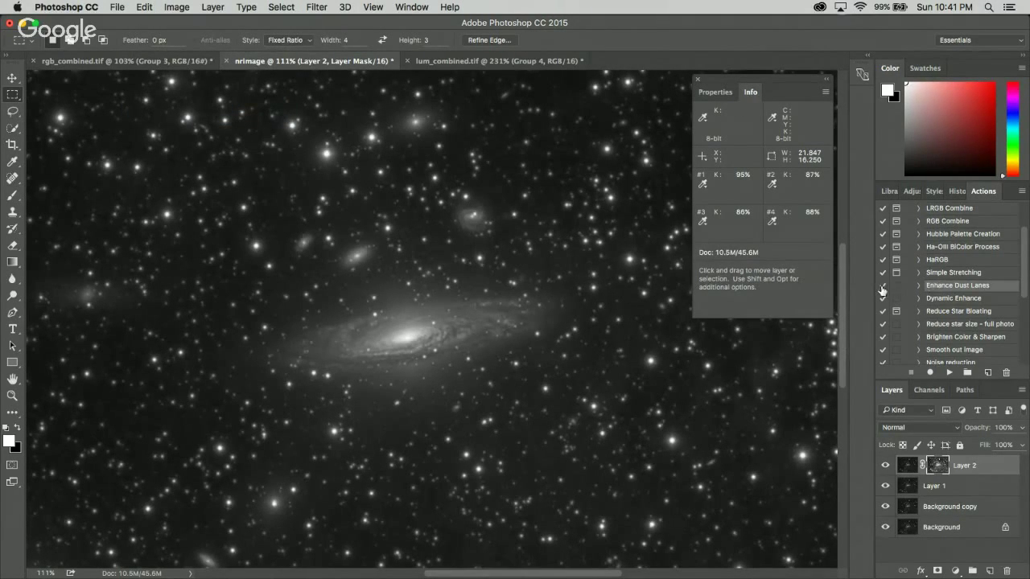
# - Paste the merged copy as Layer 3 and give it Brightness/Contrast with Contrast 16
pyautogui.press('super+v')
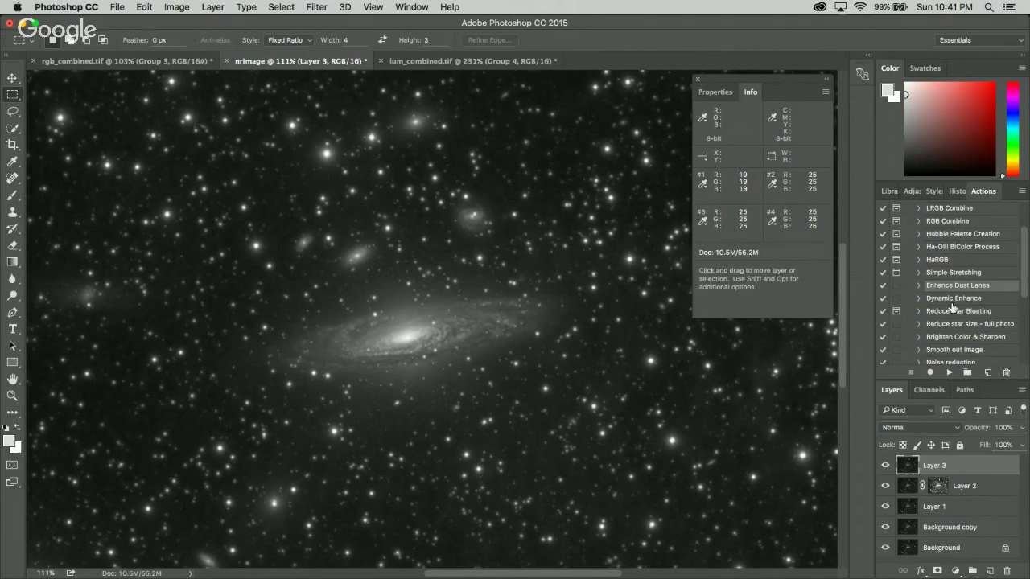
pyautogui.scroll(-6, 952, 256)
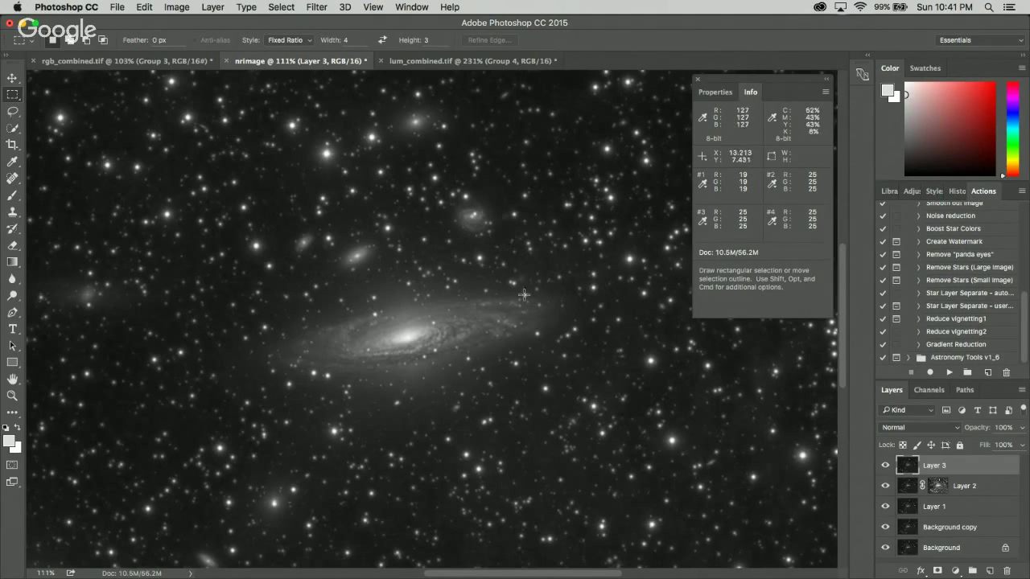
pyautogui.click(176, 7)
pyautogui.moveTo(228, 44)
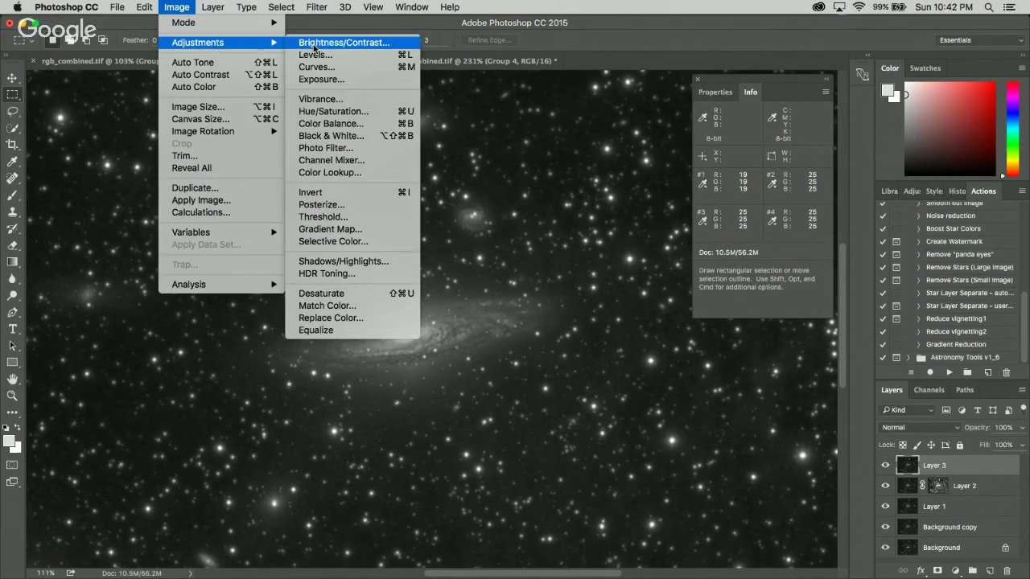
pyautogui.click(343, 43)
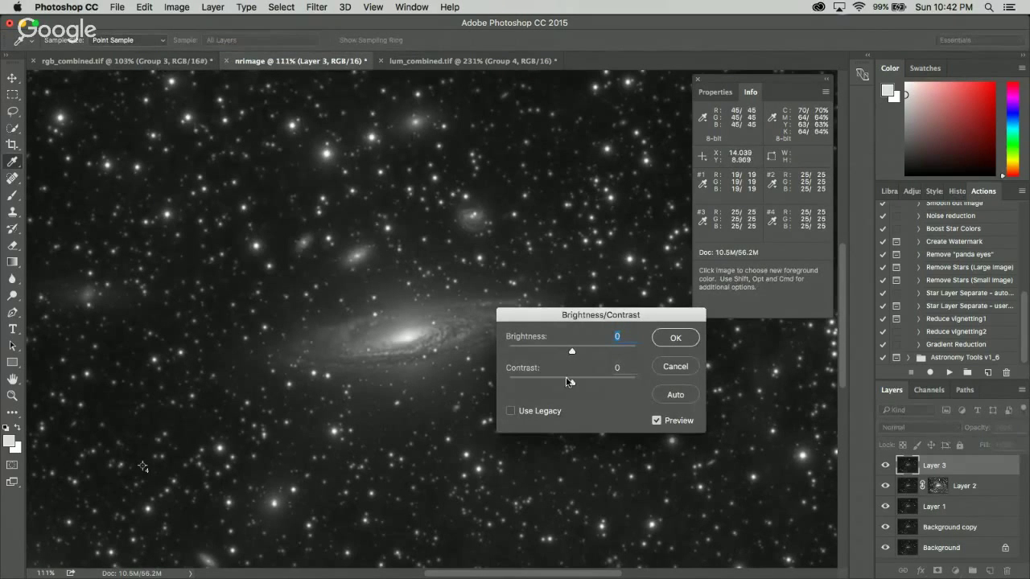
pyautogui.moveTo(572, 382); pyautogui.dragTo(583, 384)
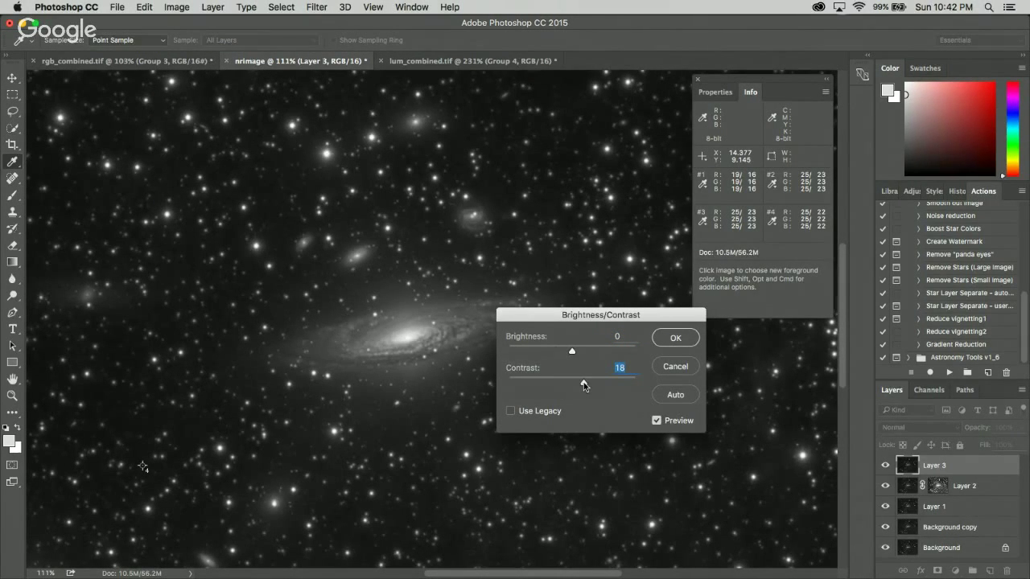
pyautogui.moveTo(584, 382); pyautogui.dragTo(582, 383)
pyautogui.click(674, 338)
# - Lower Layer 3's opacity to 51%
pyautogui.press('m')
pyautogui.scroll(-1, 399, 327)
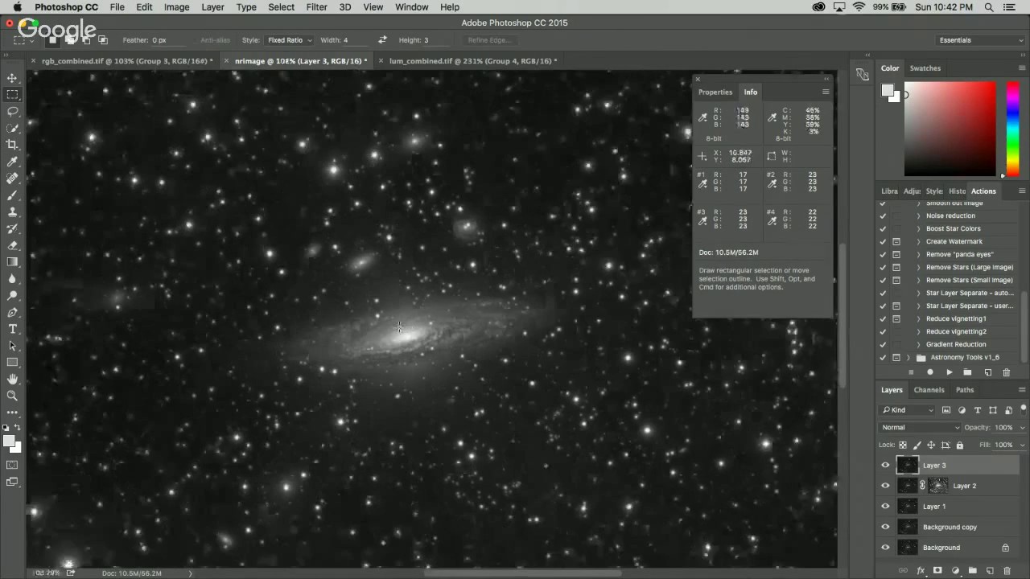
pyautogui.scroll(-2, 399, 326)
pyautogui.scroll(2, 563, 337)
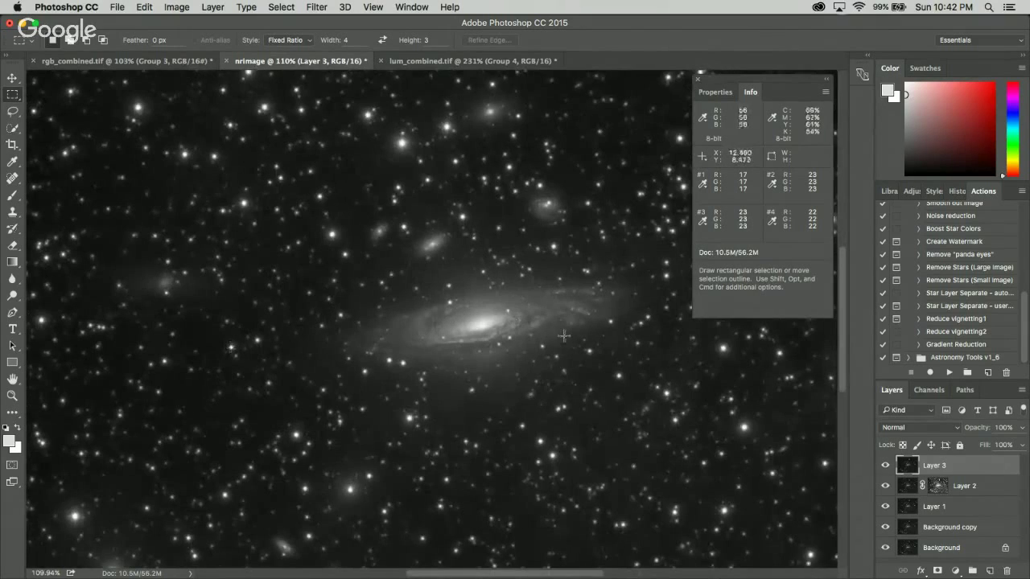
pyautogui.scroll(1, 564, 336)
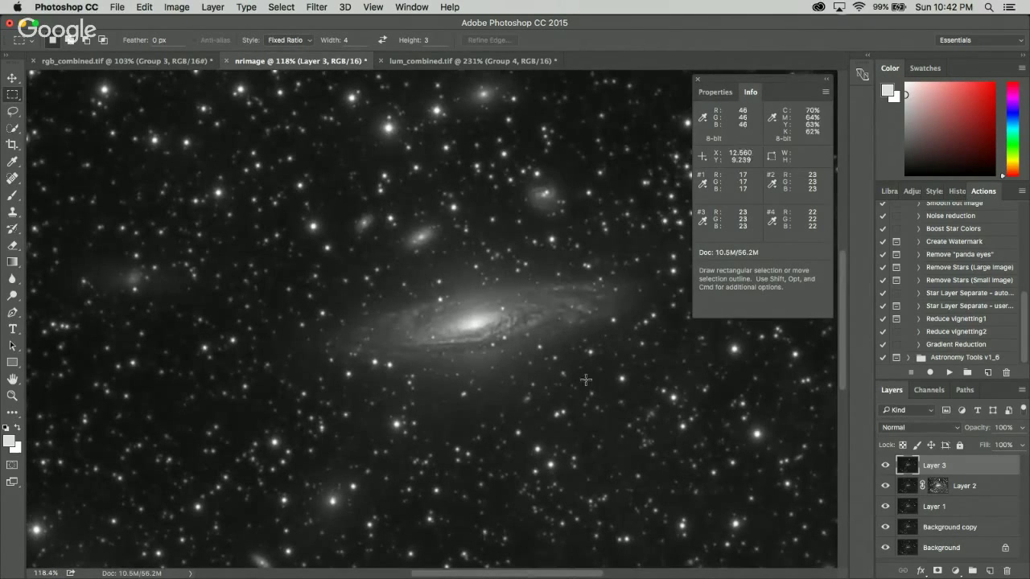
pyautogui.click(1022, 429)
pyautogui.moveTo(1009, 451); pyautogui.dragTo(992, 451)
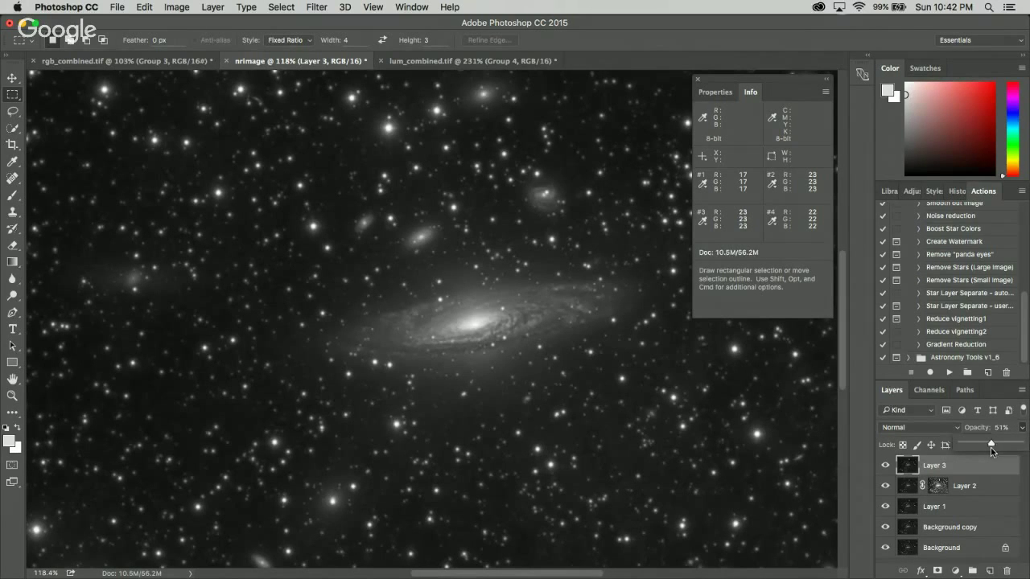
# - Select all, Copy Merged, and paste the result as a new Layer 4
pyautogui.click(280, 6)
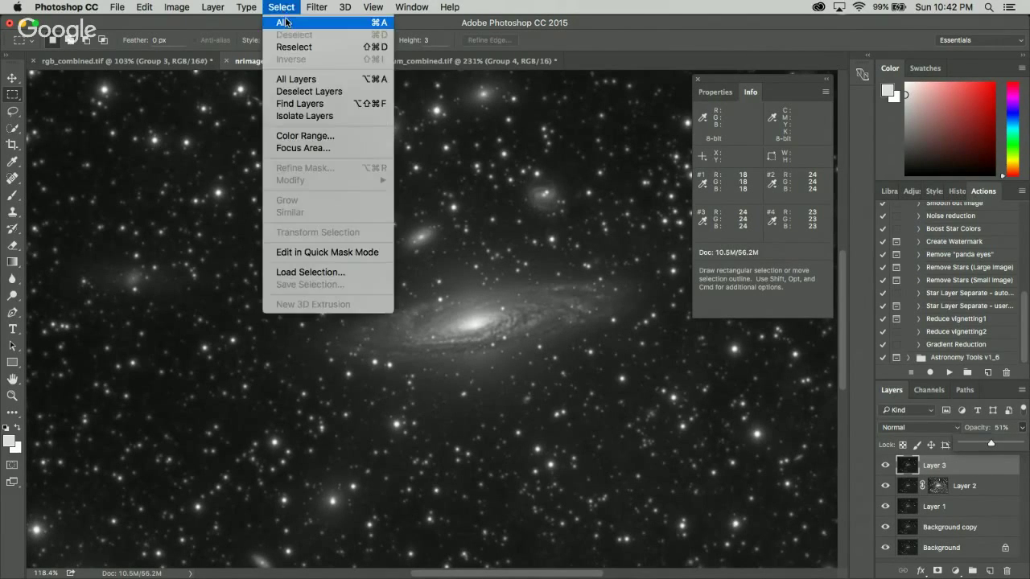
pyautogui.click(286, 23)
pyautogui.click(141, 5)
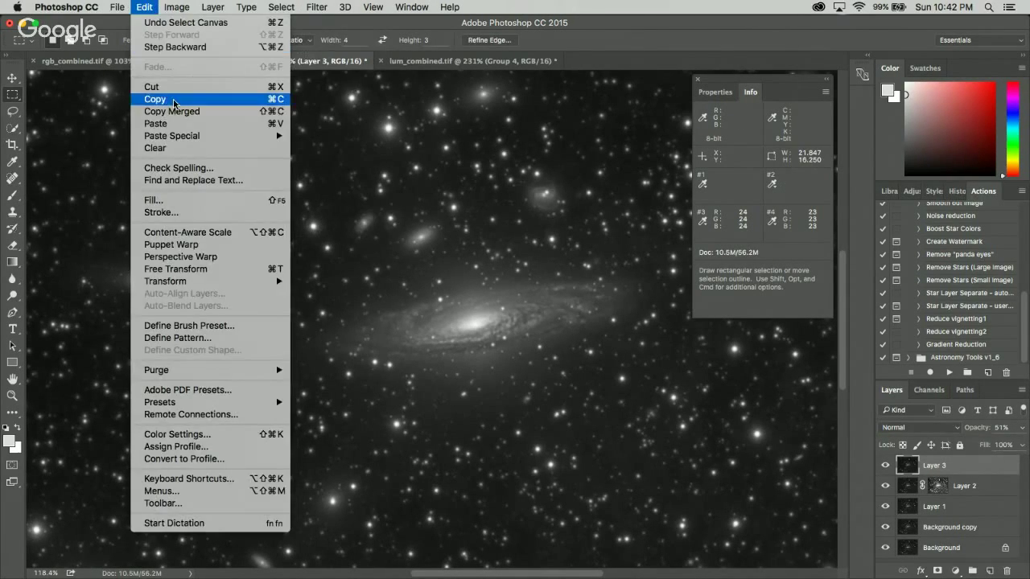
pyautogui.click(276, 111)
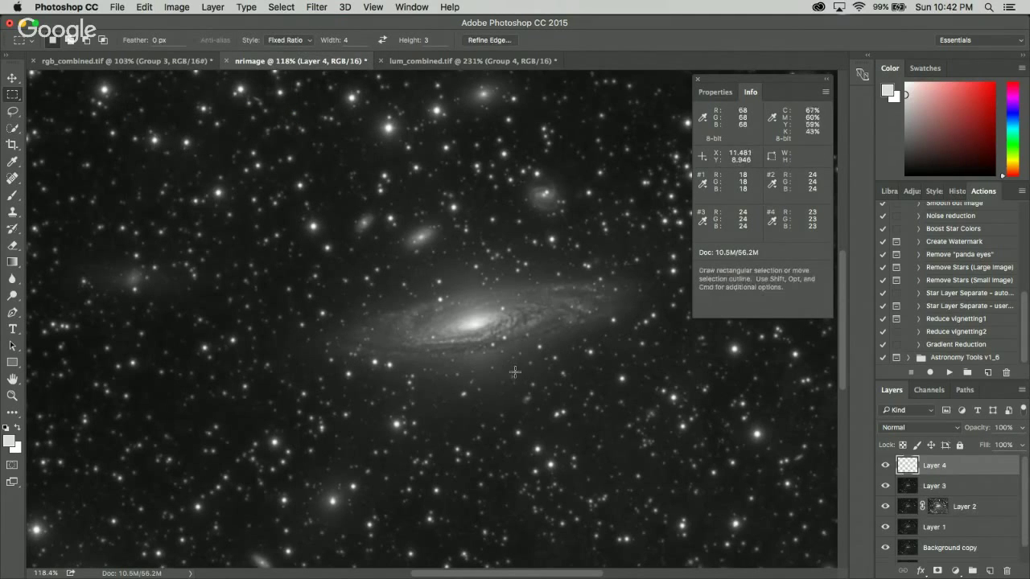
pyautogui.press('cmd+v')
# - Shape a Curves adjustment on Layer 4 with points near 48/52 and 168/191
pyautogui.press('cmd+m')
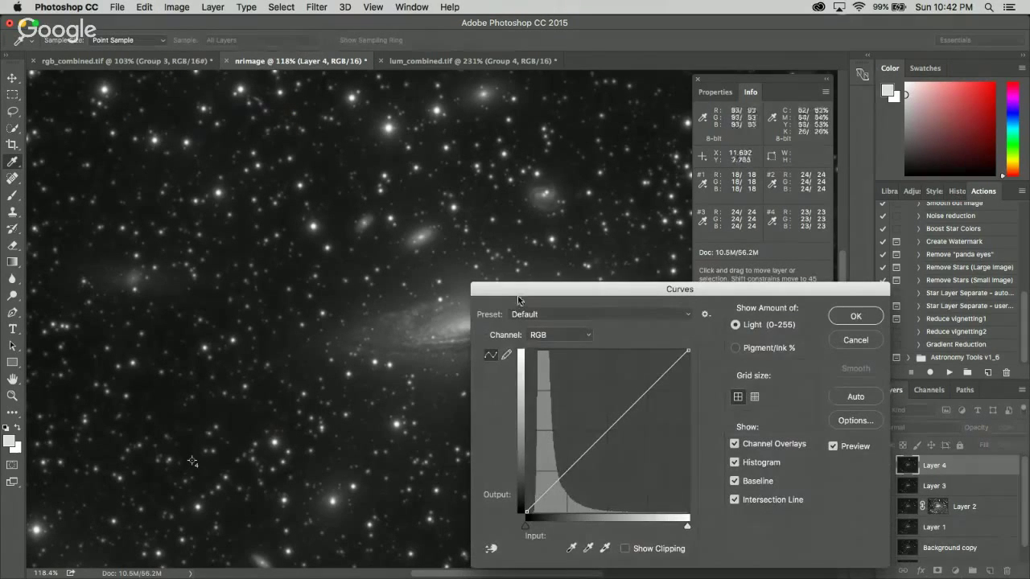
pyautogui.moveTo(521, 290); pyautogui.dragTo(626, 288)
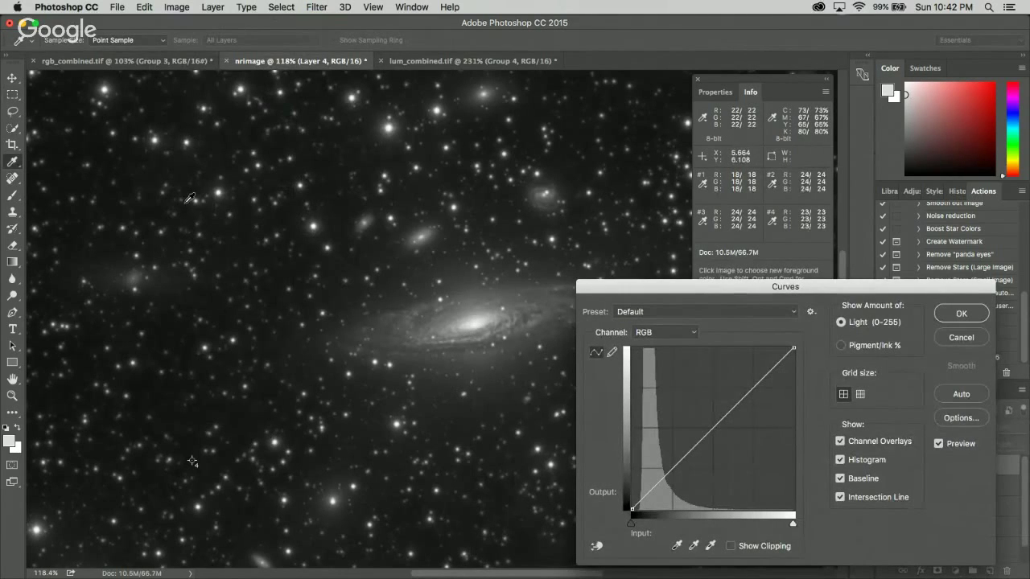
pyautogui.keyDown('super'); pyautogui.click(184, 114); pyautogui.keyUp('super')
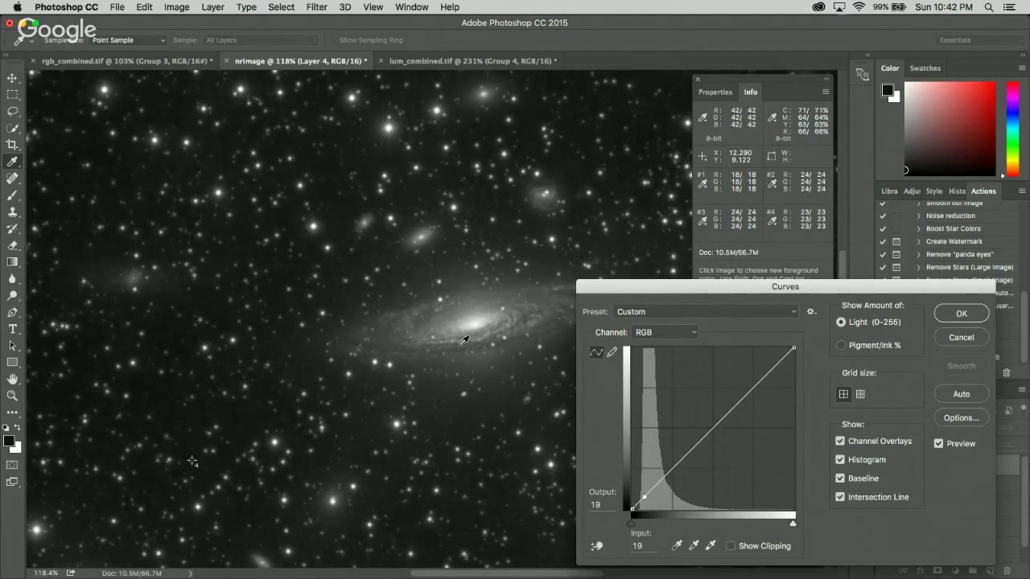
pyautogui.click(127, 273)
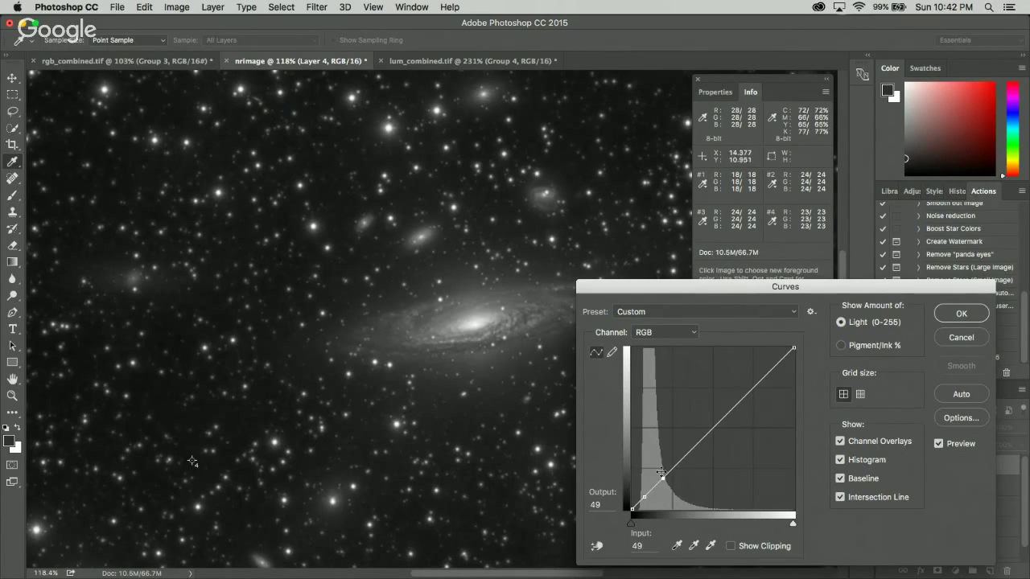
pyautogui.keyDown('super'); pyautogui.click(475, 321); pyautogui.keyUp('super')
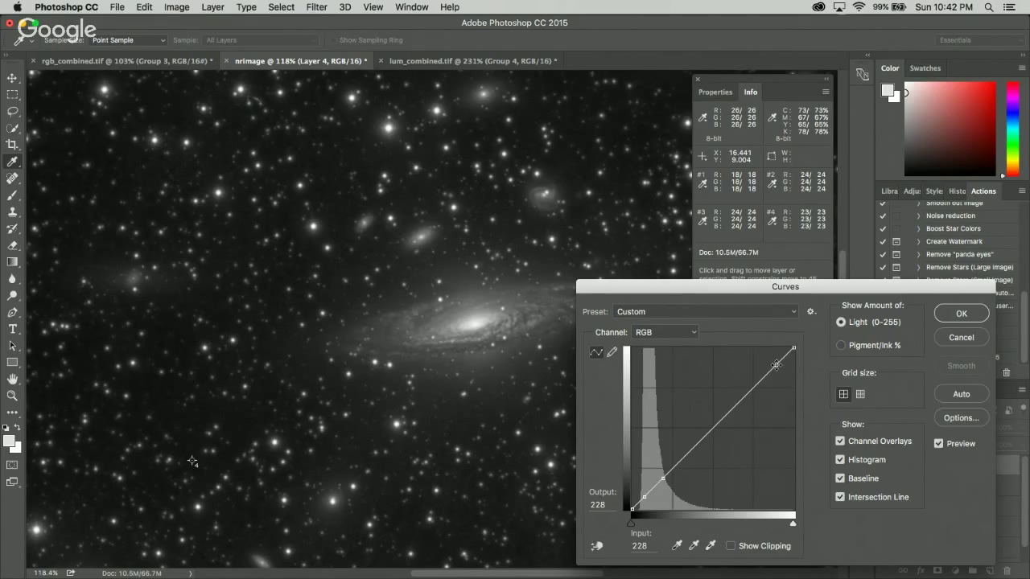
pyautogui.moveTo(775, 364); pyautogui.dragTo(738, 389)
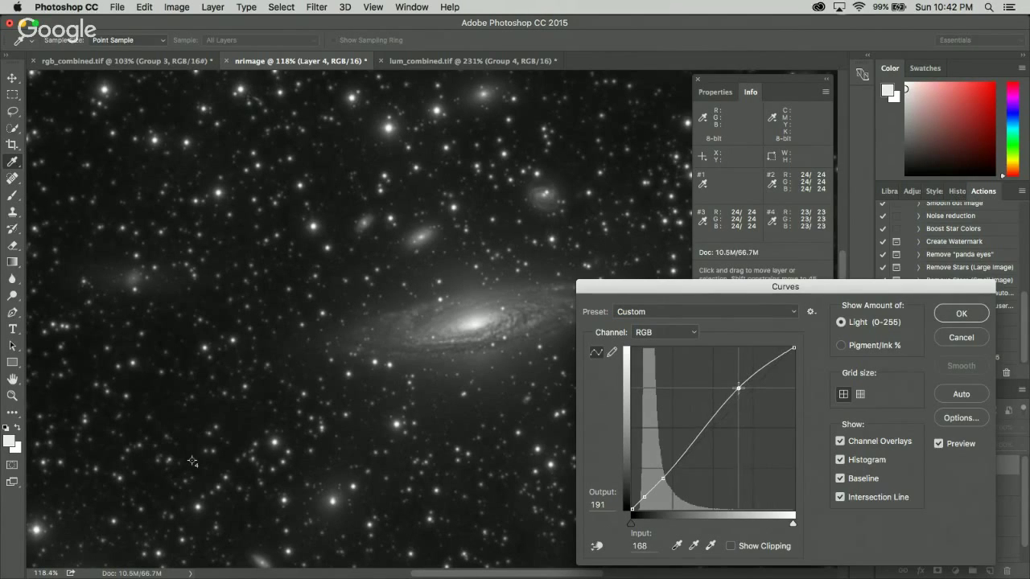
pyautogui.click(662, 477)
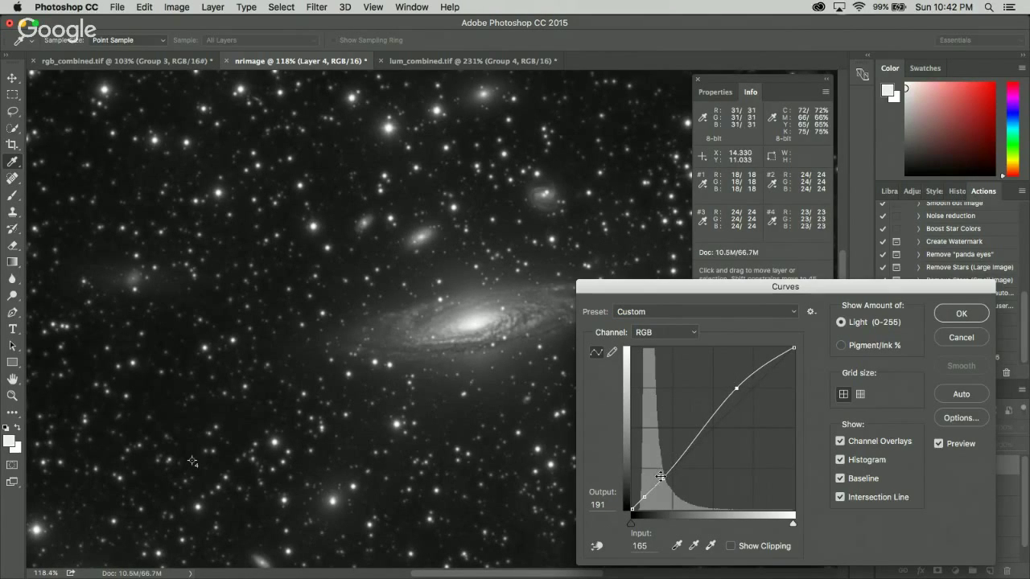
pyautogui.moveTo(662, 478); pyautogui.dragTo(645, 498)
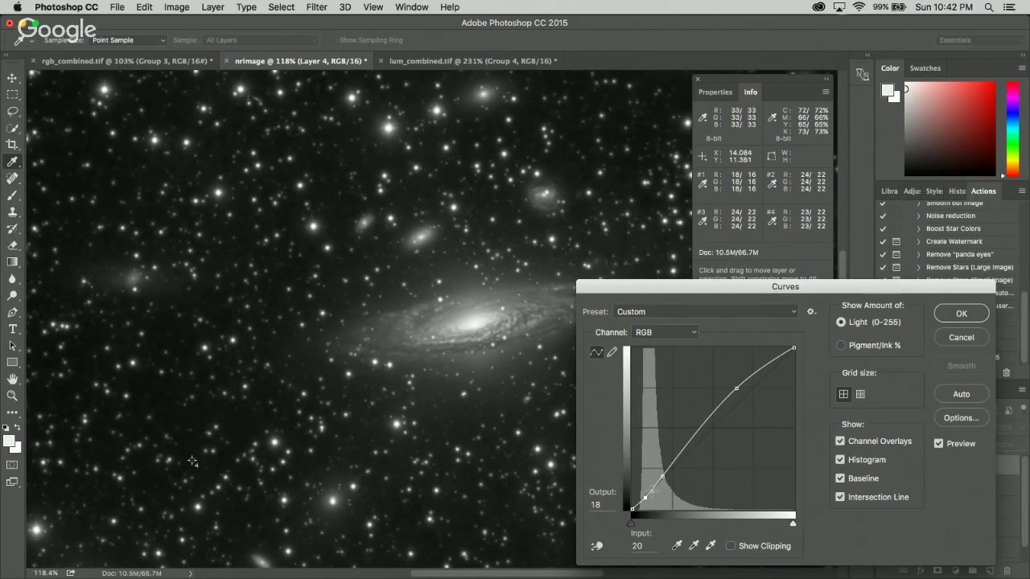
# - Compare the curves preview on and off, then accept the adjustment
pyautogui.click(939, 444)
pyautogui.click(938, 444)
pyautogui.click(939, 444)
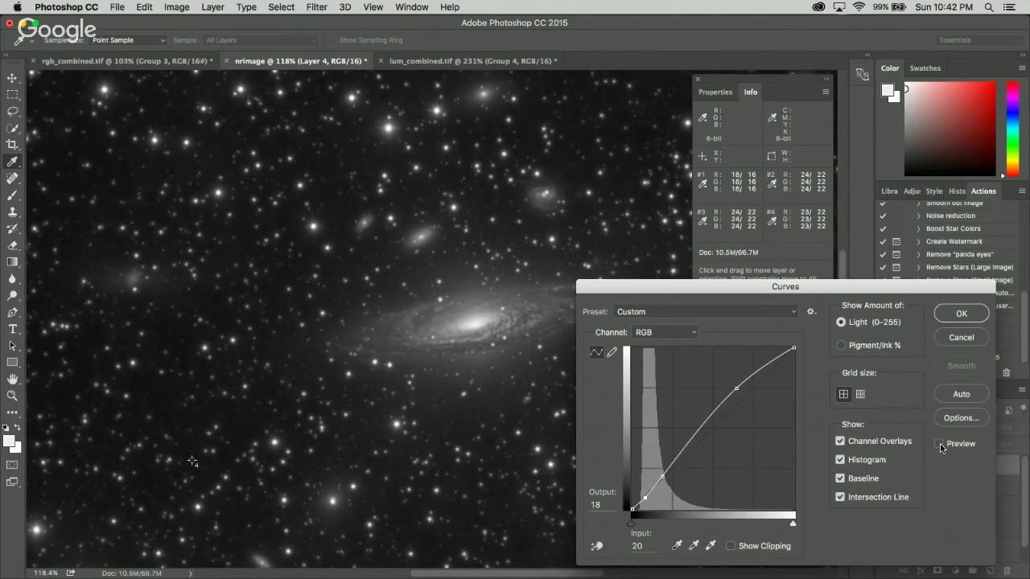
pyautogui.click(938, 444)
pyautogui.click(939, 445)
pyautogui.click(939, 444)
pyautogui.click(939, 444)
pyautogui.click(939, 444)
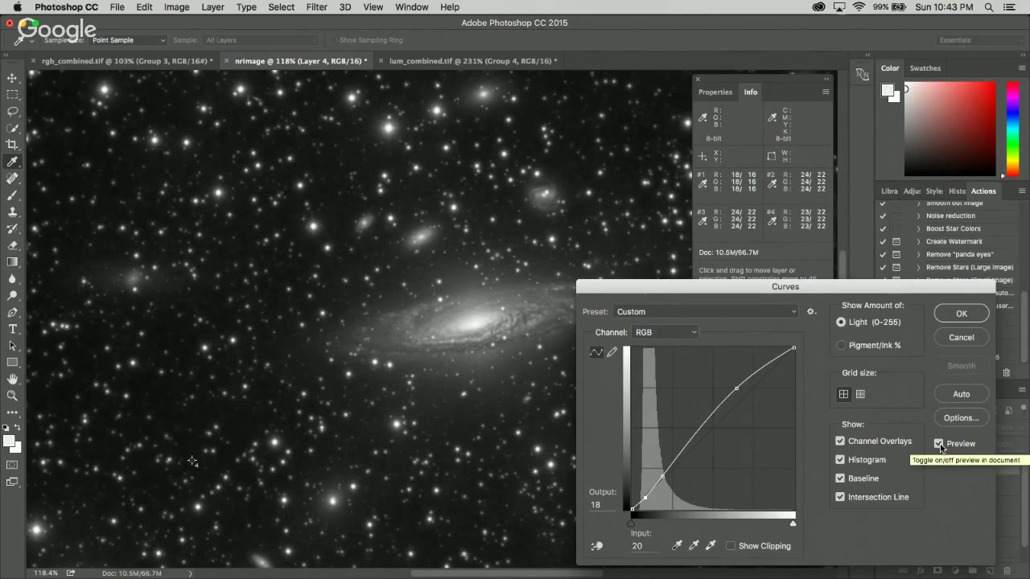
pyautogui.click(964, 315)
# - Flatten nrimage's layers from Layer 4 down into a single Background layer
pyautogui.press('m')
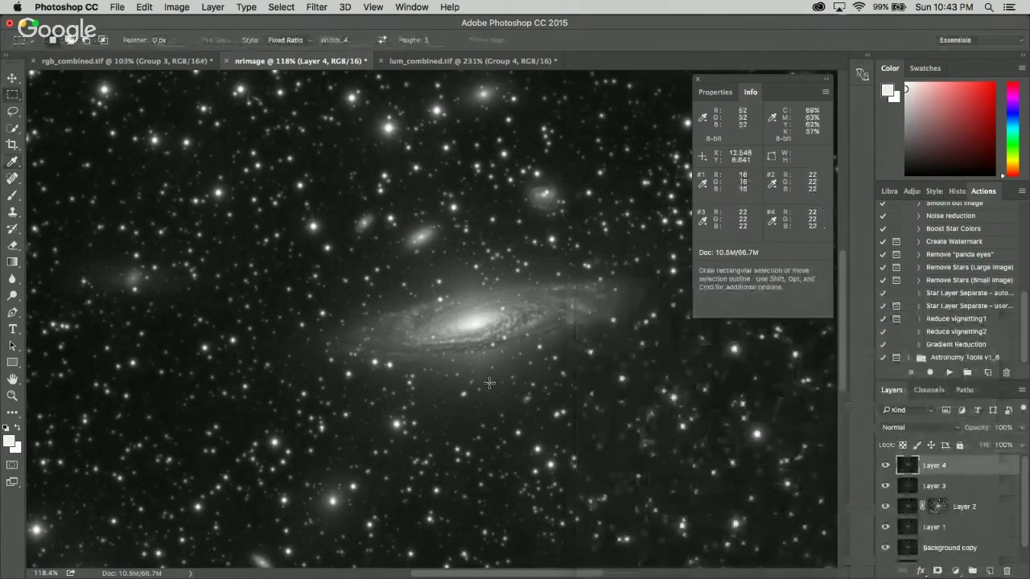
pyautogui.scroll(-5, 466, 325)
pyautogui.scroll(5, 466, 324)
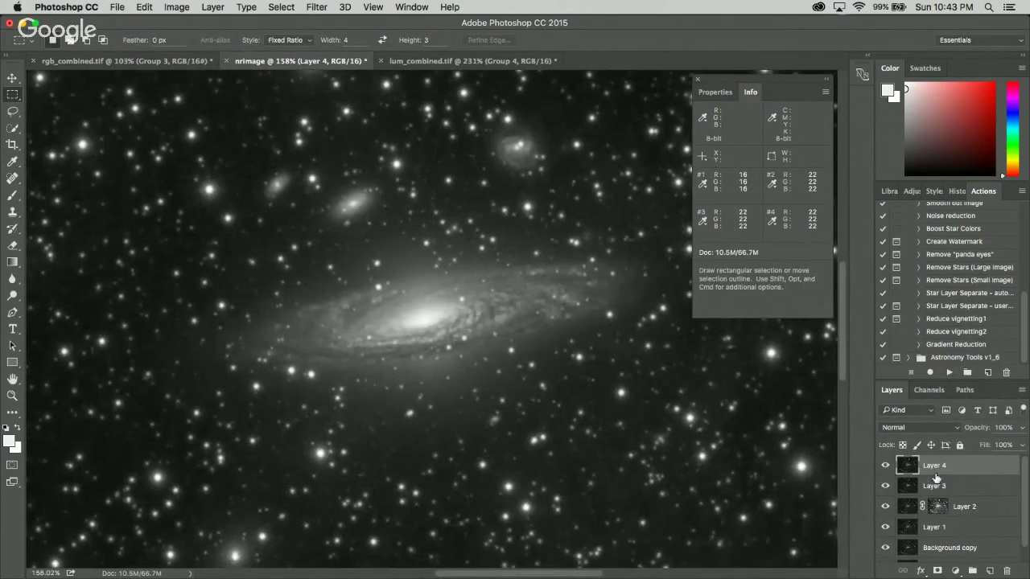
pyautogui.rightClick(978, 469)
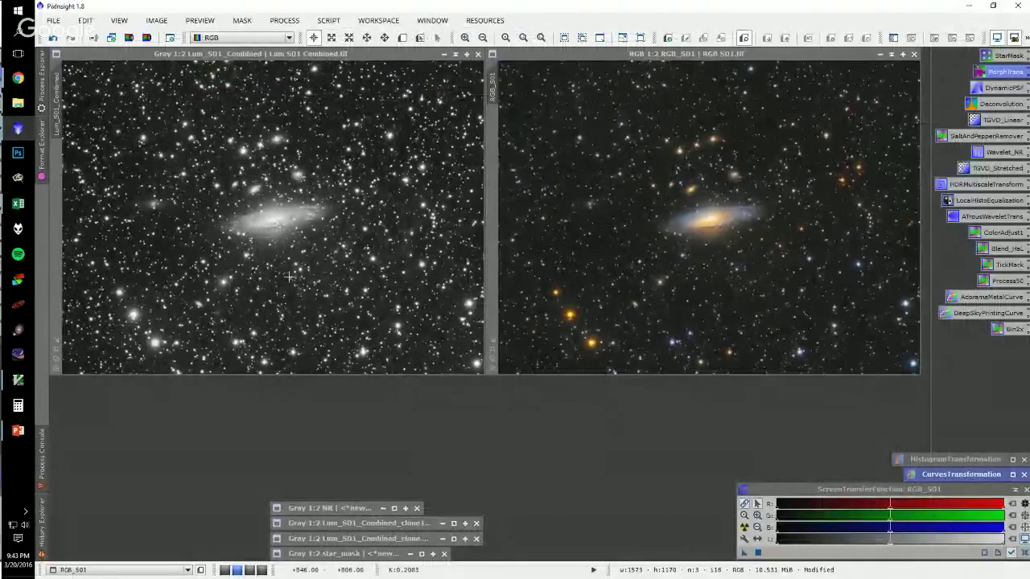
# - Back in PixInsight, make the Lum_S01_Combined view active
pyautogui.click(288, 277)
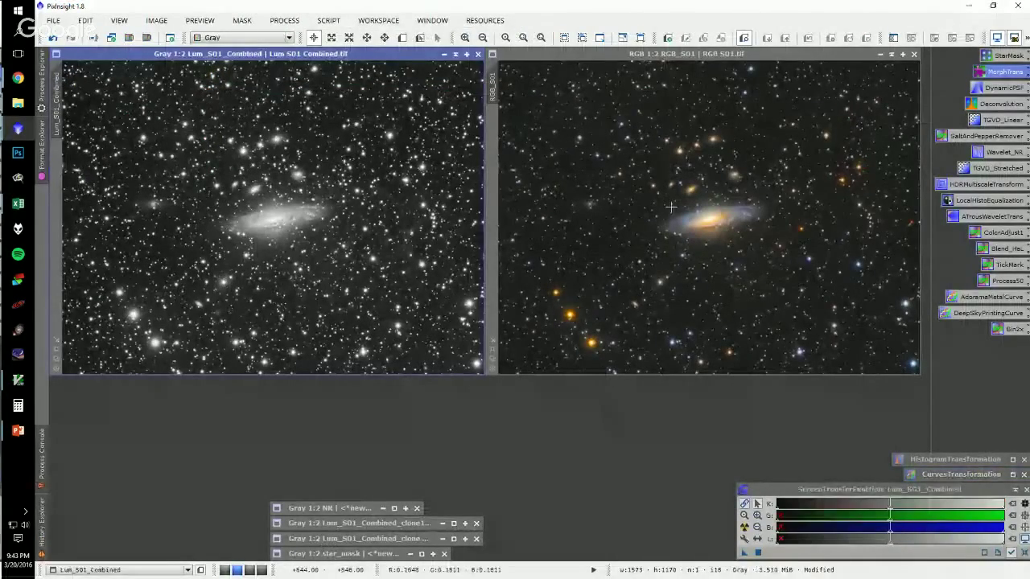
pyautogui.hotkey('ctrl', 'Tab')
pyautogui.click(333, 221)
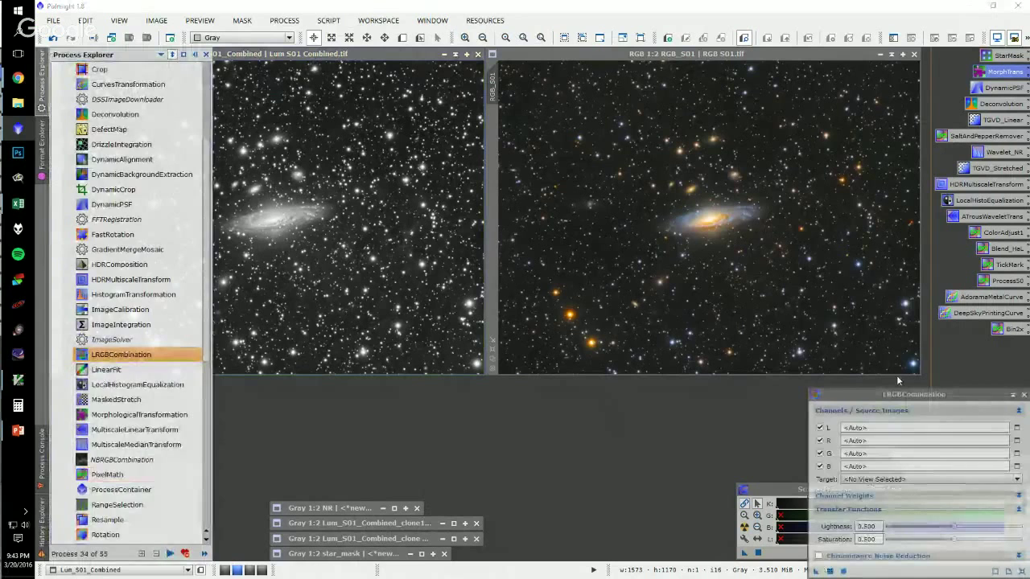
# - Apply LRGBCombination to RGB_S01 with R, G, B unchecked and Lum_S01_Combined as L
pyautogui.doubleClick(137, 351)
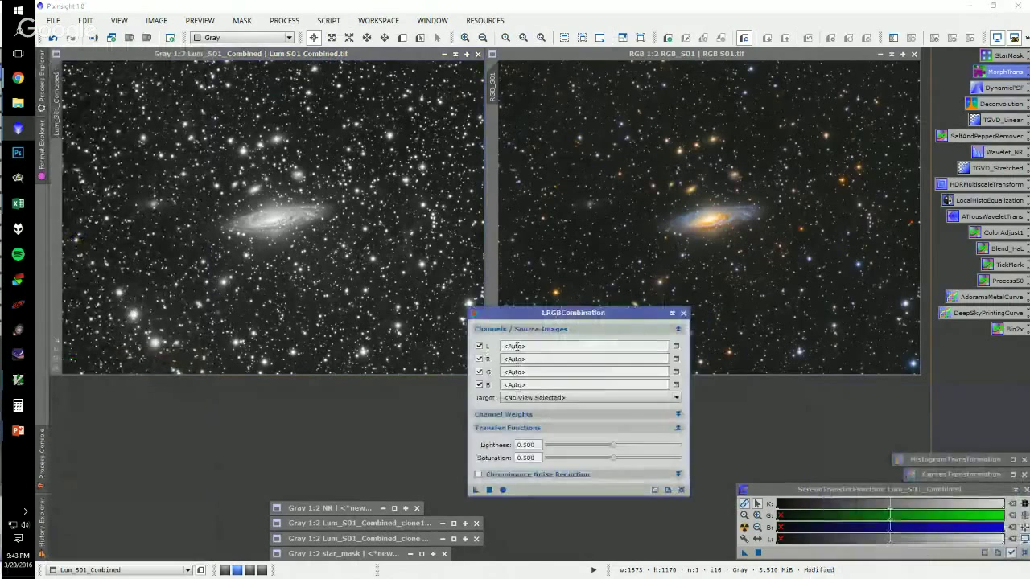
pyautogui.click(479, 385)
pyautogui.click(479, 371)
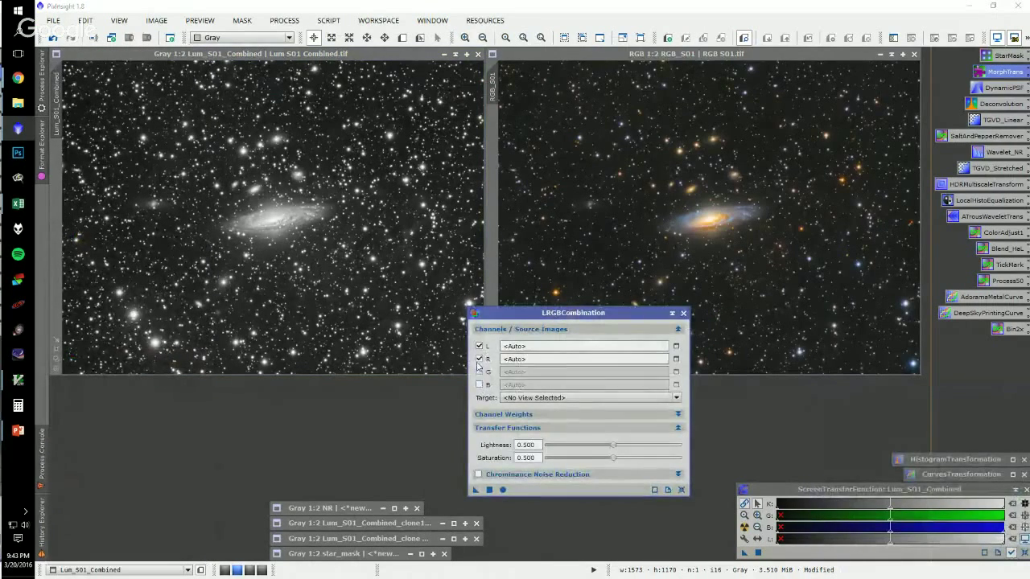
pyautogui.click(479, 359)
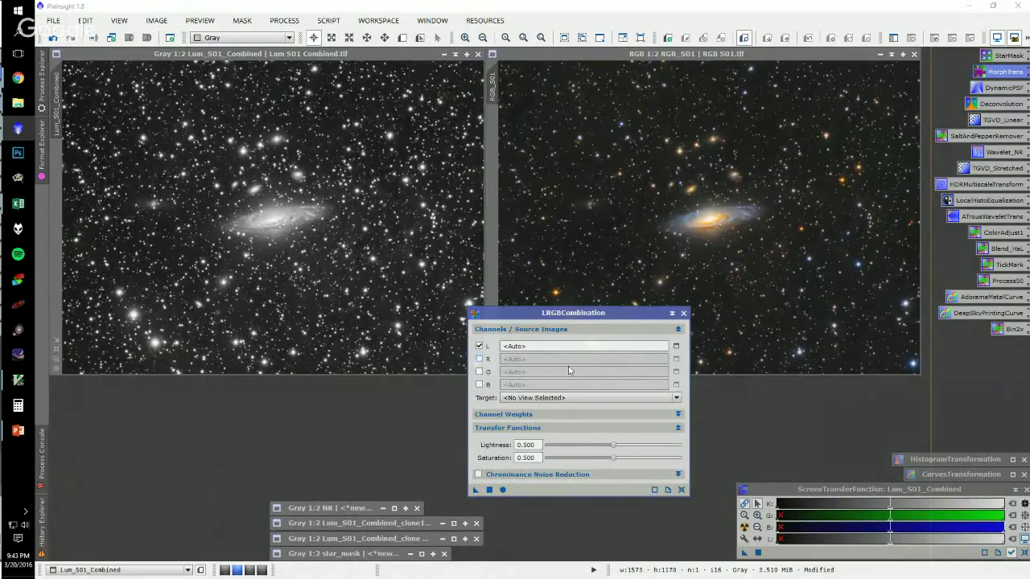
pyautogui.click(675, 346)
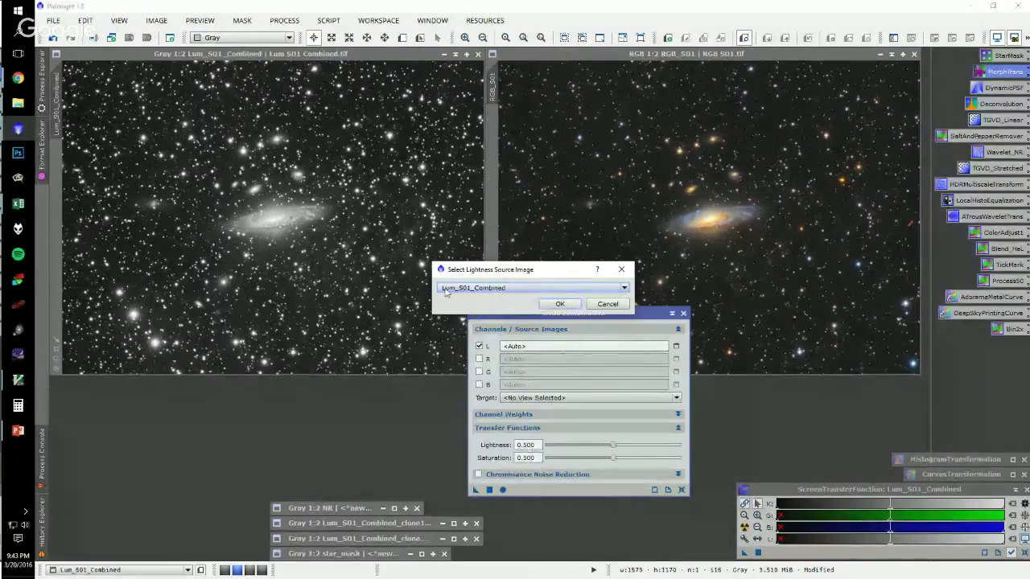
pyautogui.click(560, 304)
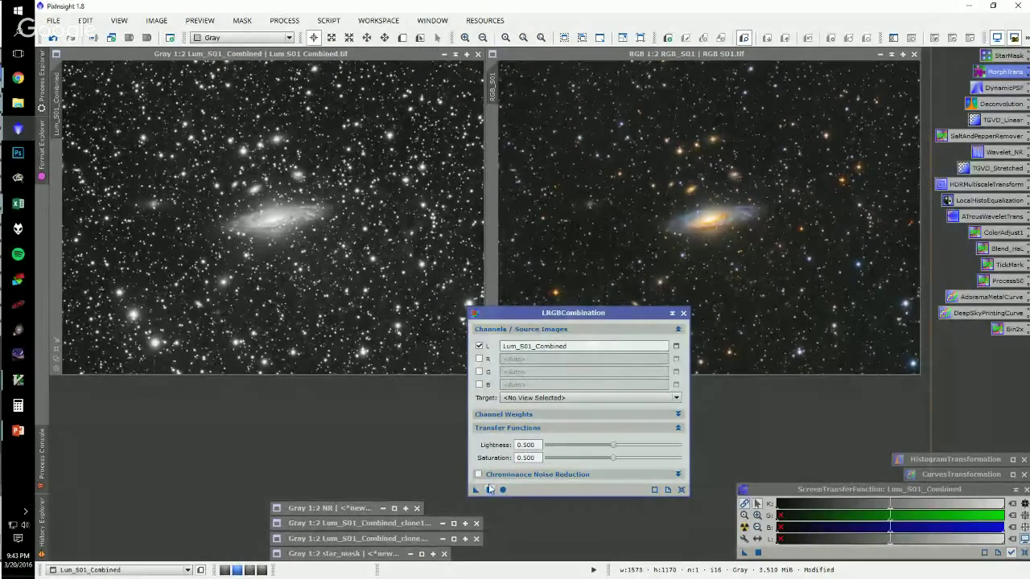
pyautogui.moveTo(477, 490); pyautogui.dragTo(651, 219)
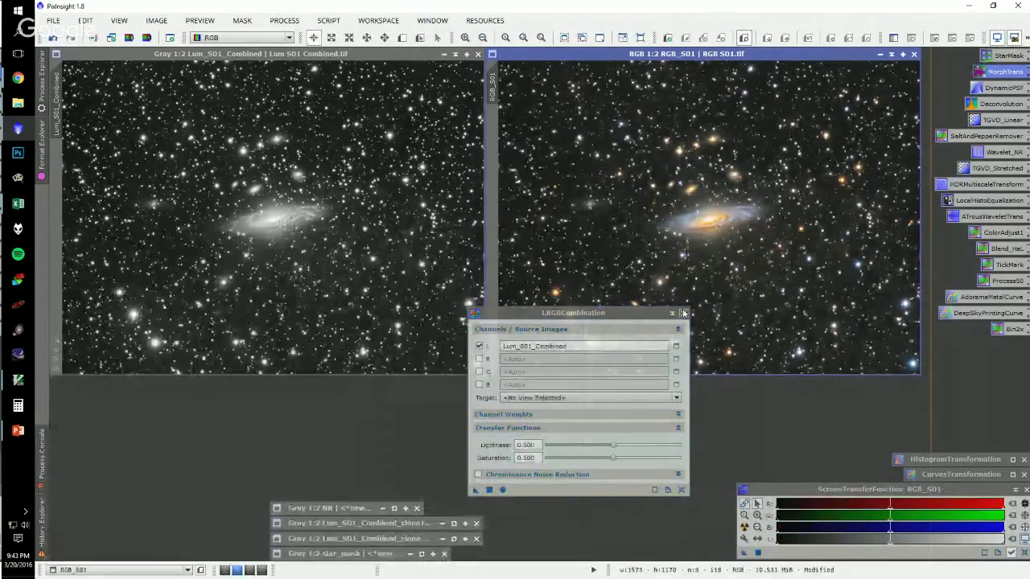
pyautogui.click(683, 314)
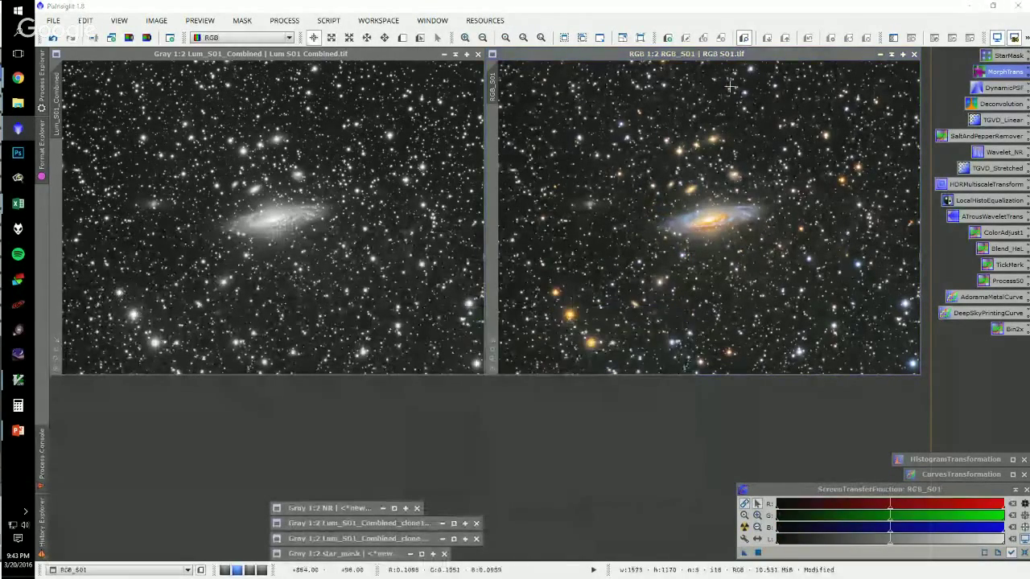
# - Move RGB_S01 aside and toggle undo/redo to compare it before and after combination, zooming out
pyautogui.moveTo(732, 56); pyautogui.dragTo(481, 80)
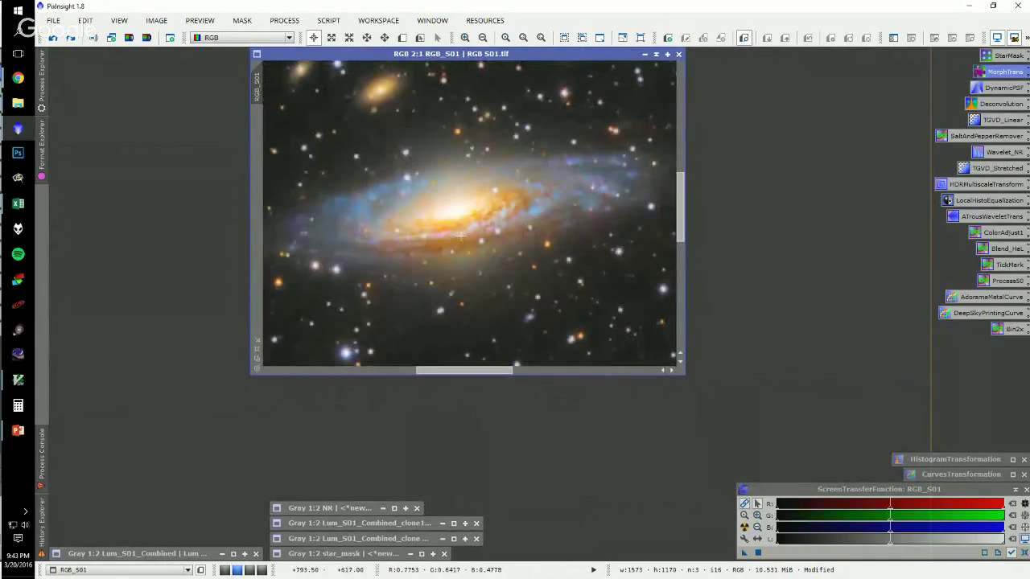
pyautogui.hotkey('ctrl', 'z')
pyautogui.hotkey('ctrl', 'y')
pyautogui.hotkey('ctrl', 'z')
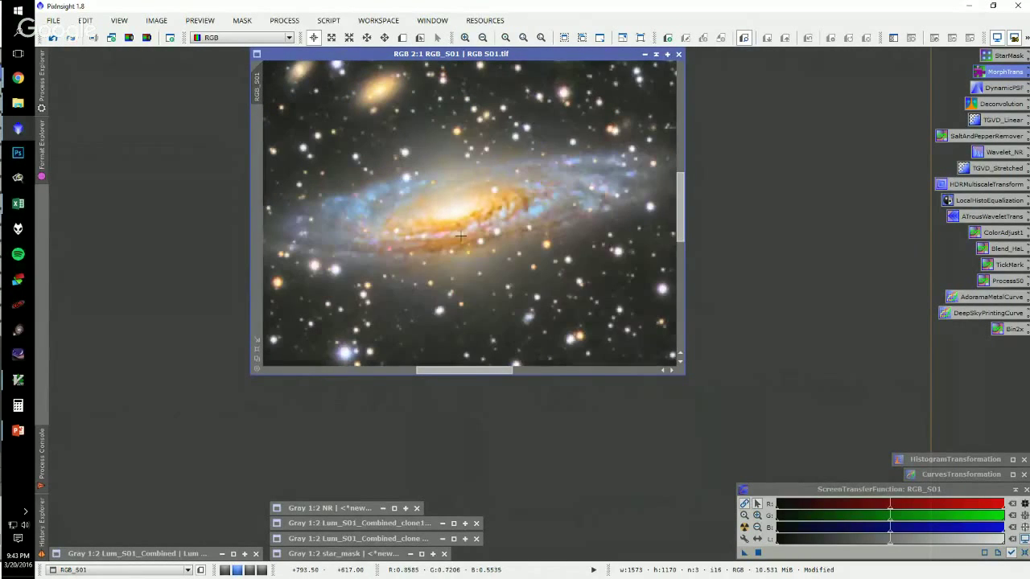
pyautogui.hotkey('ctrl', 'y')
pyautogui.hotkey('ctrl', 'z')
pyautogui.hotkey('ctrl', 'y')
pyautogui.hotkey('ctrl', 'z')
pyautogui.hotkey('ctrl', '-')
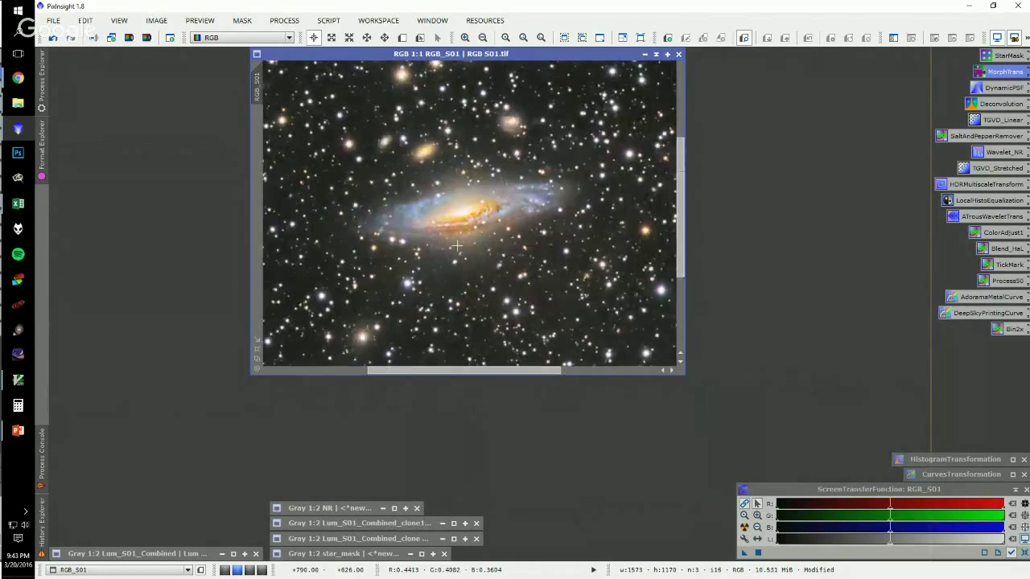
pyautogui.hotkey('ctrl', 'y')
pyautogui.hotkey('ctrl', 'z')
pyautogui.hotkey('ctrl', '-')
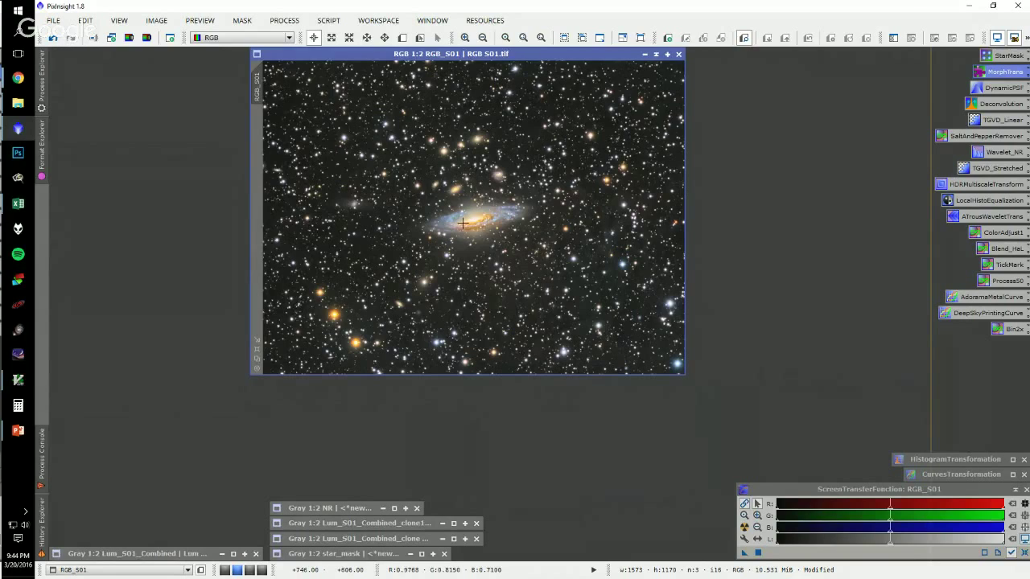
pyautogui.scroll(1, 467, 219)
pyautogui.scroll(1, 482, 238)
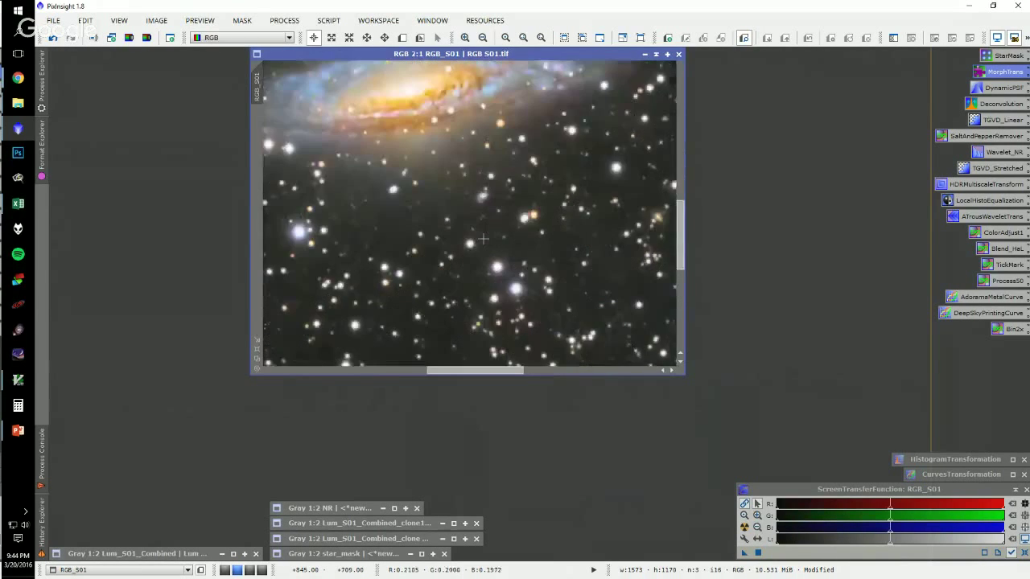
pyautogui.hotkey('ctrl', 'z')
pyautogui.hotkey('ctrl', 'y')
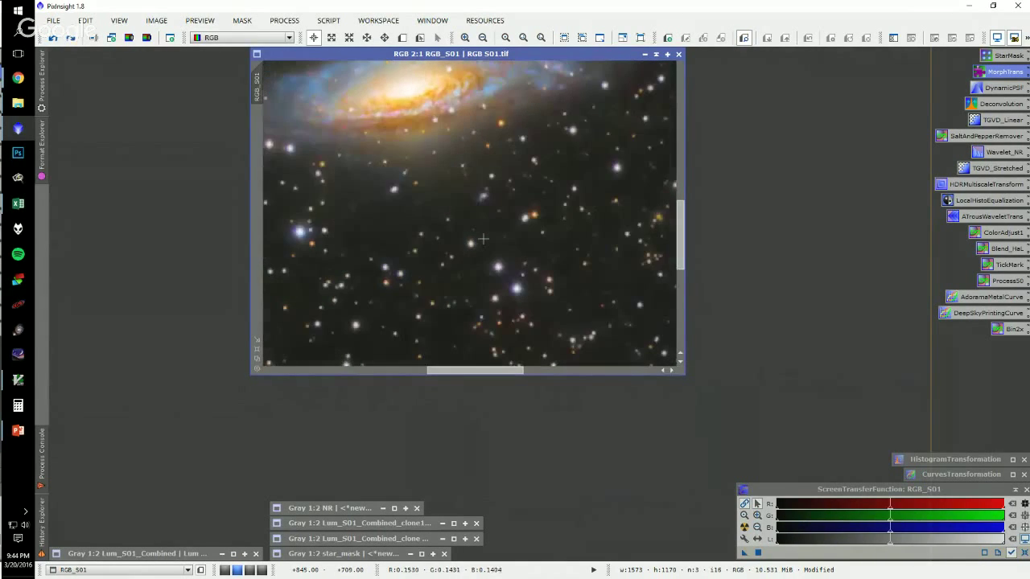
pyautogui.hotkey('ctrl', 'z')
pyautogui.hotkey('ctrl', 'y')
pyautogui.hotkey('ctrl', 'z')
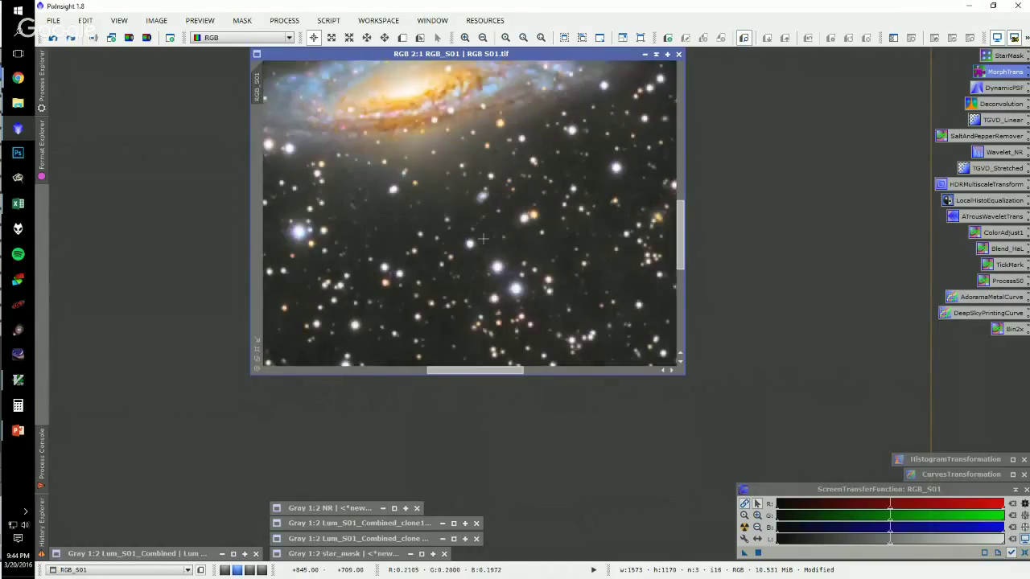
pyautogui.scroll(-1, 482, 242)
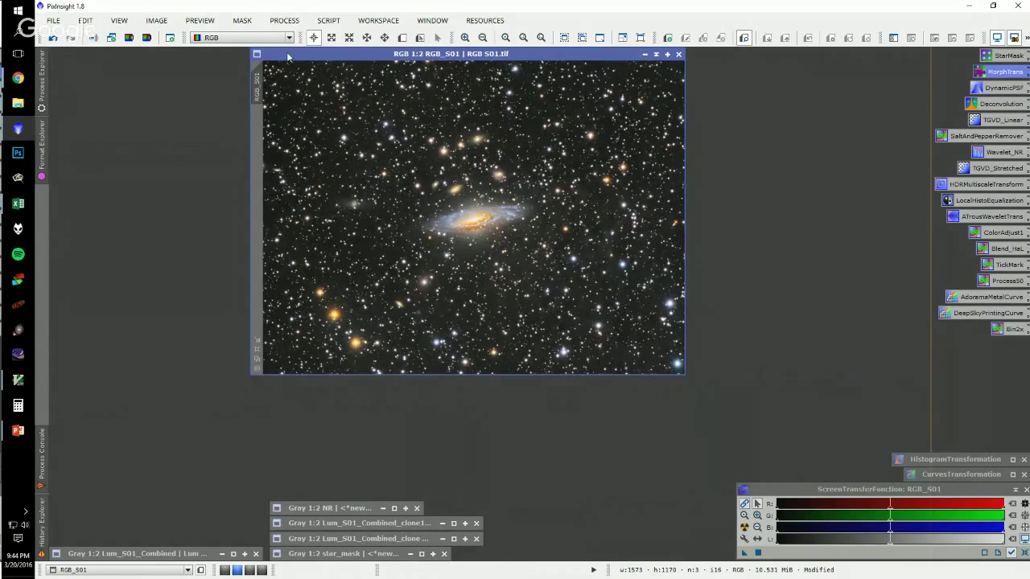
# - Extract RGB_S01's lightness as RGB_S01_L and place it beside the colour image
pyautogui.moveTo(300, 58); pyautogui.dragTo(153, 56)
pyautogui.click(156, 20)
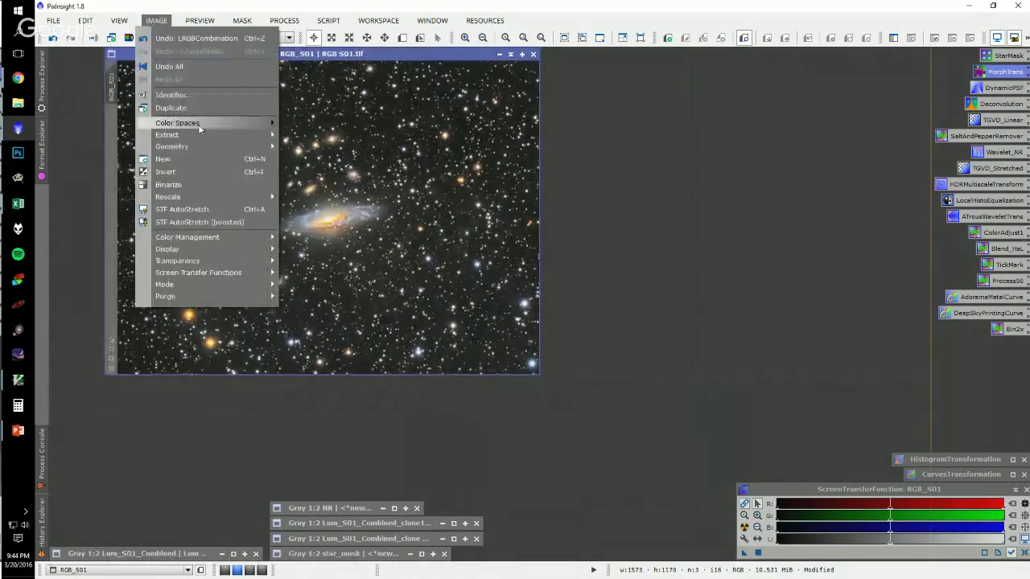
pyautogui.moveTo(200, 136)
pyautogui.click(330, 140)
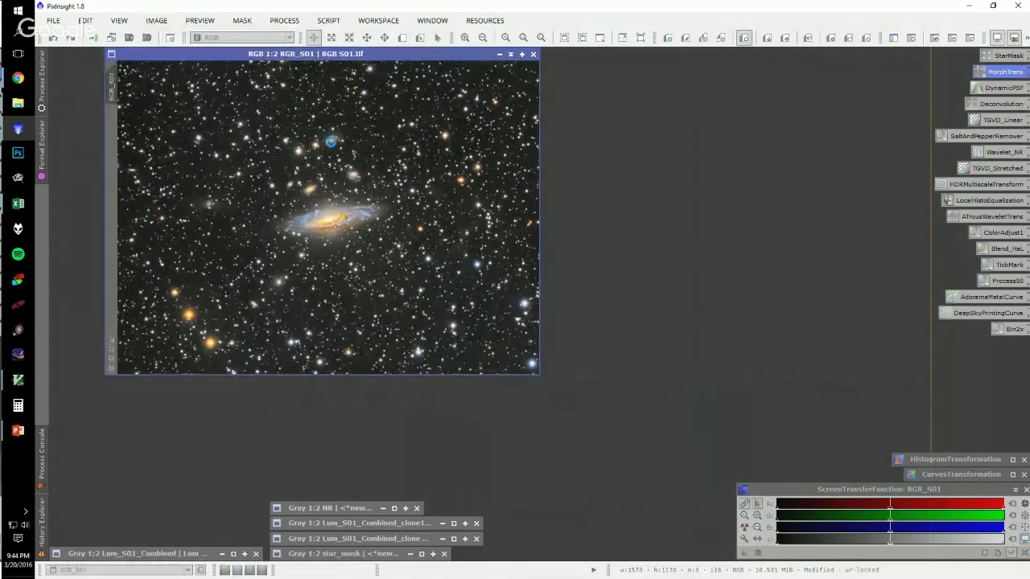
pyautogui.moveTo(418, 178); pyautogui.dragTo(653, 85)
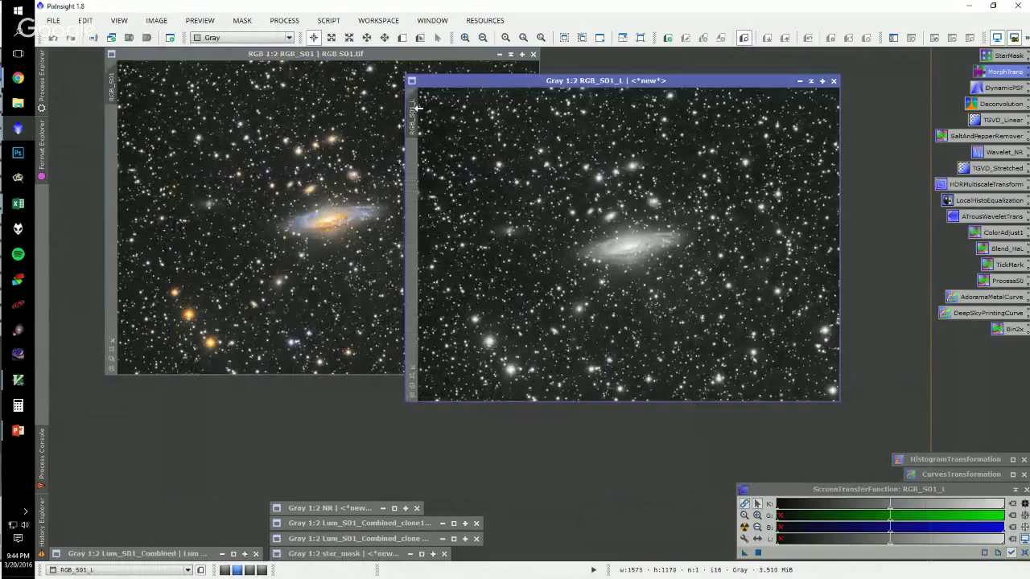
# - Clone RGB_S01 and stretch RGB_S01_clone's midtones to 0.6438 with HistogramTransformation
pyautogui.moveTo(415, 113)
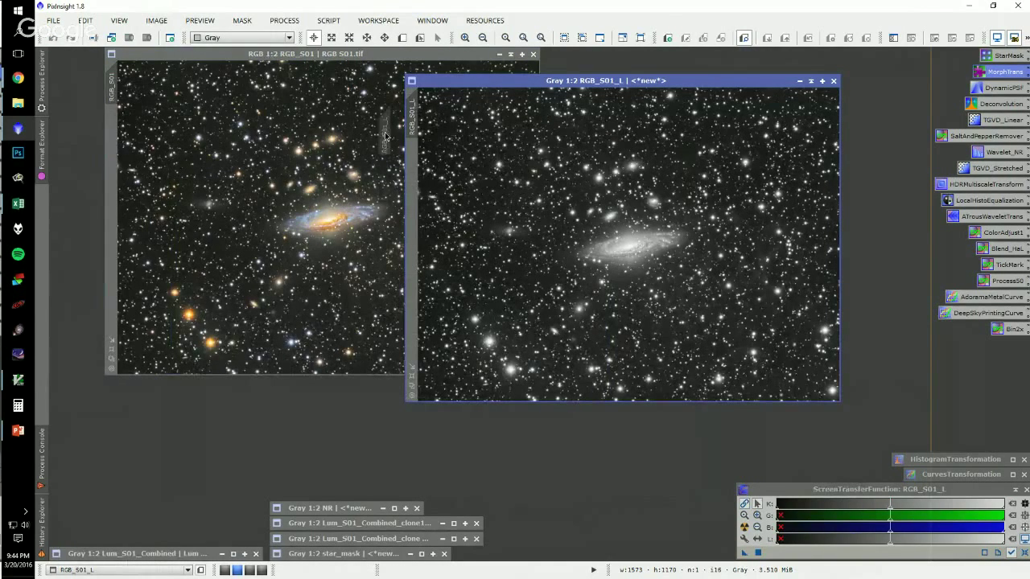
pyautogui.moveTo(114, 83)
pyautogui.mouseDown()
pyautogui.moveTo(581, 133)
pyautogui.moveTo(591, 121)
pyautogui.mouseUp()
pyautogui.moveTo(845, 125); pyautogui.dragTo(645, 122)
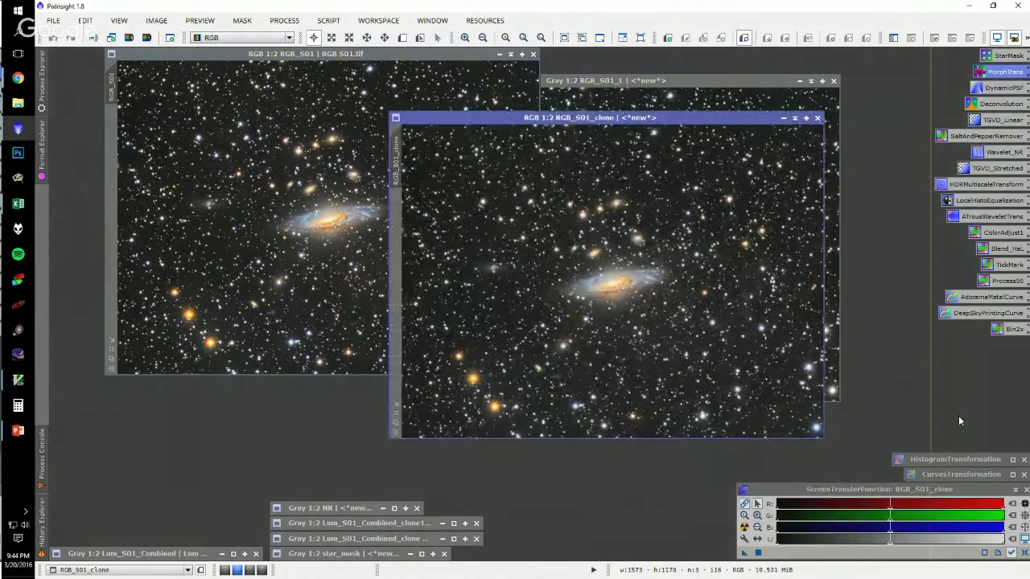
pyautogui.doubleClick(941, 460)
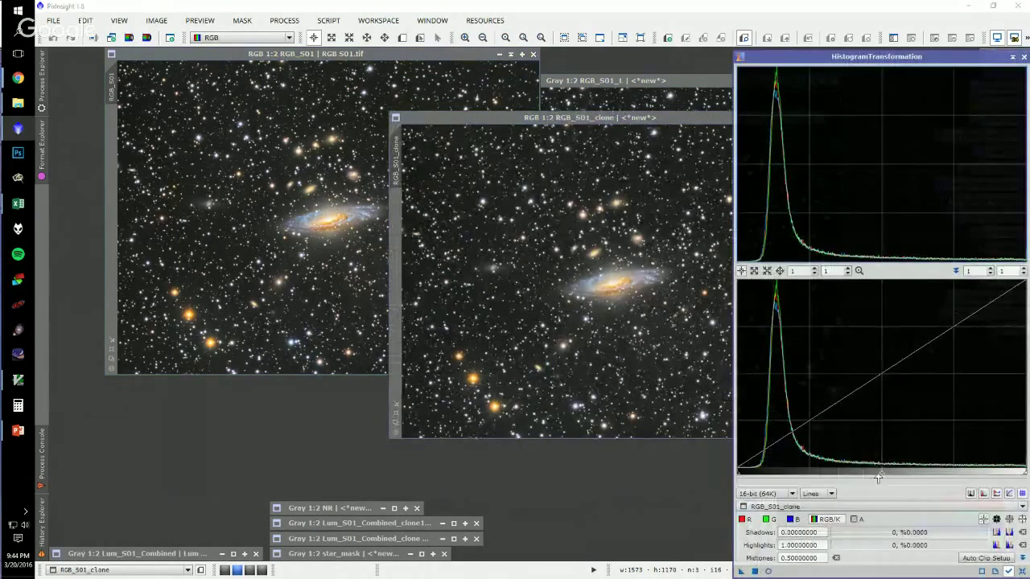
pyautogui.moveTo(879, 478); pyautogui.dragTo(923, 473)
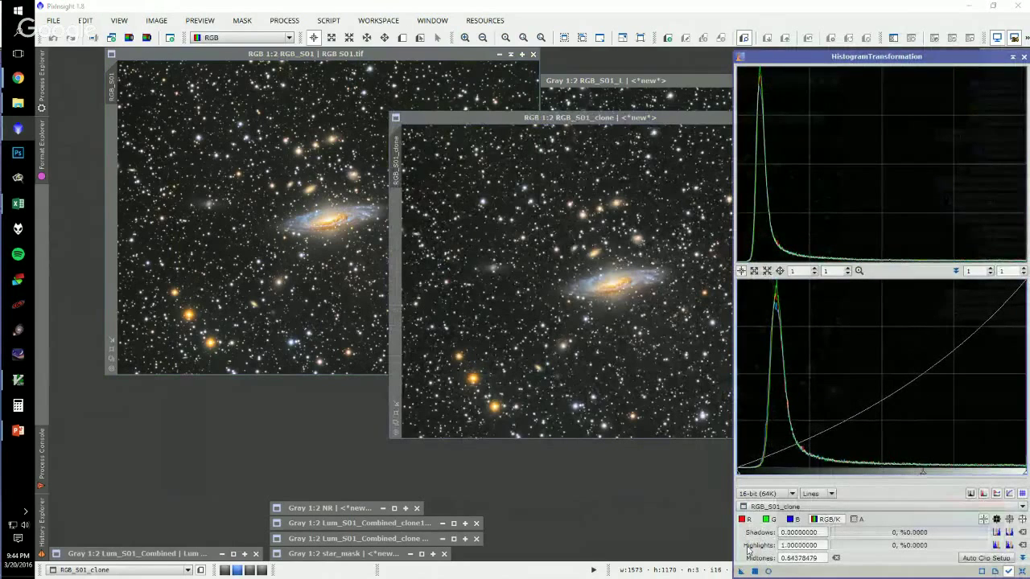
pyautogui.moveTo(738, 572); pyautogui.dragTo(621, 331)
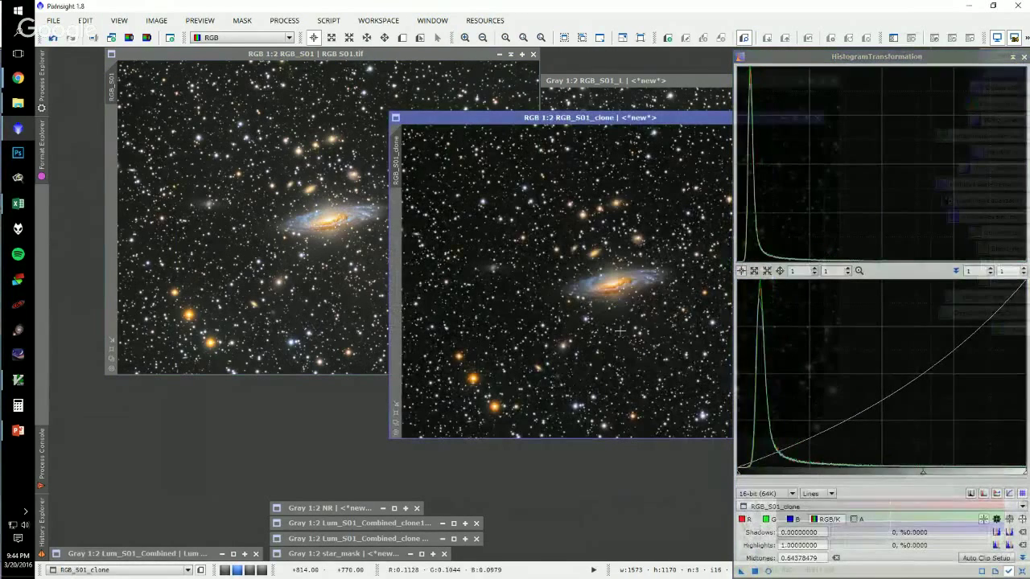
# - Toggle the mask overlay on RGB_S01, rearrange the windows, and shade the histogram dialog
pyautogui.click(567, 85)
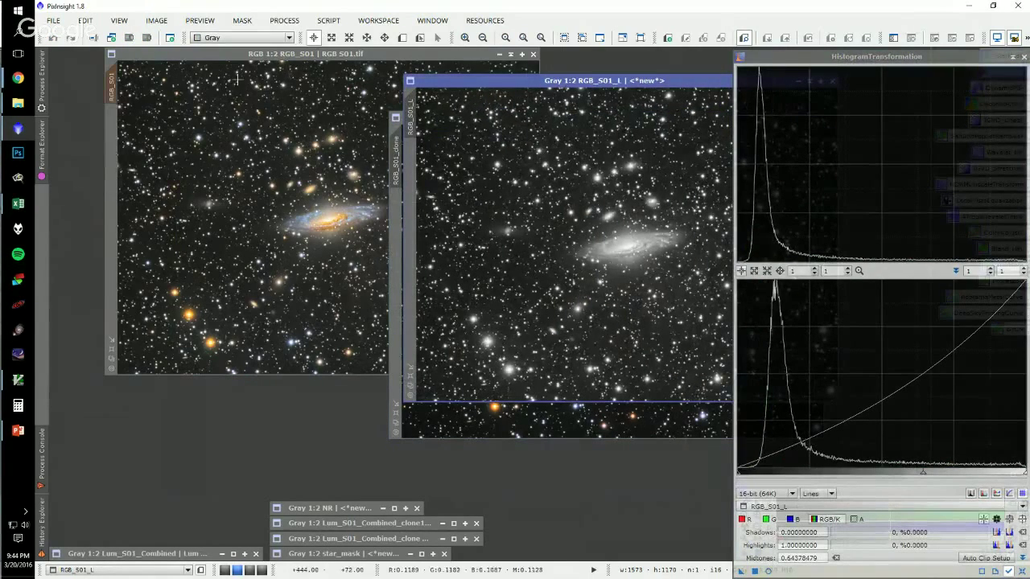
pyautogui.click(269, 55)
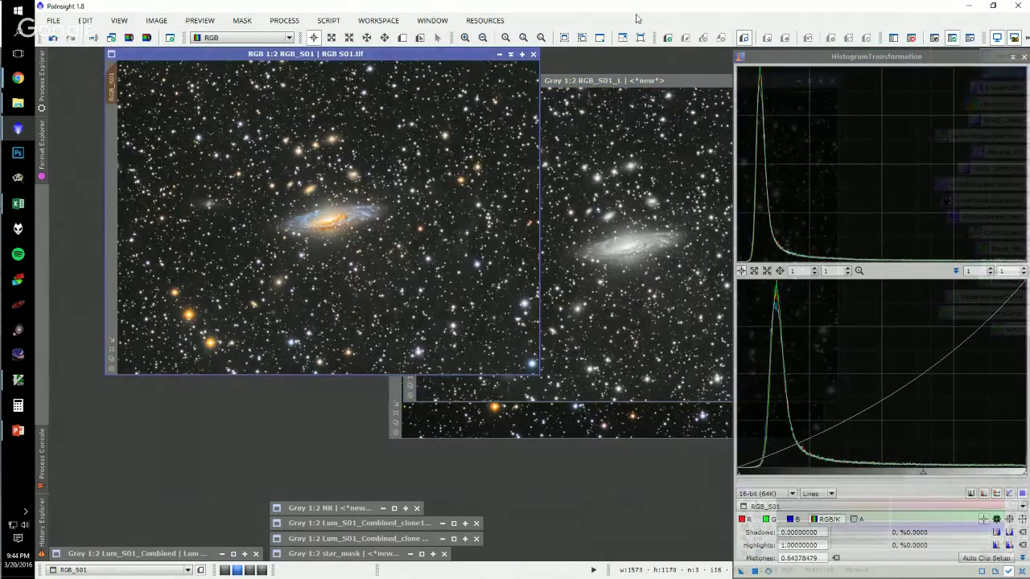
pyautogui.click(968, 39)
pyautogui.click(968, 39)
pyautogui.click(968, 38)
pyautogui.click(969, 38)
pyautogui.moveTo(669, 82); pyautogui.dragTo(625, 78)
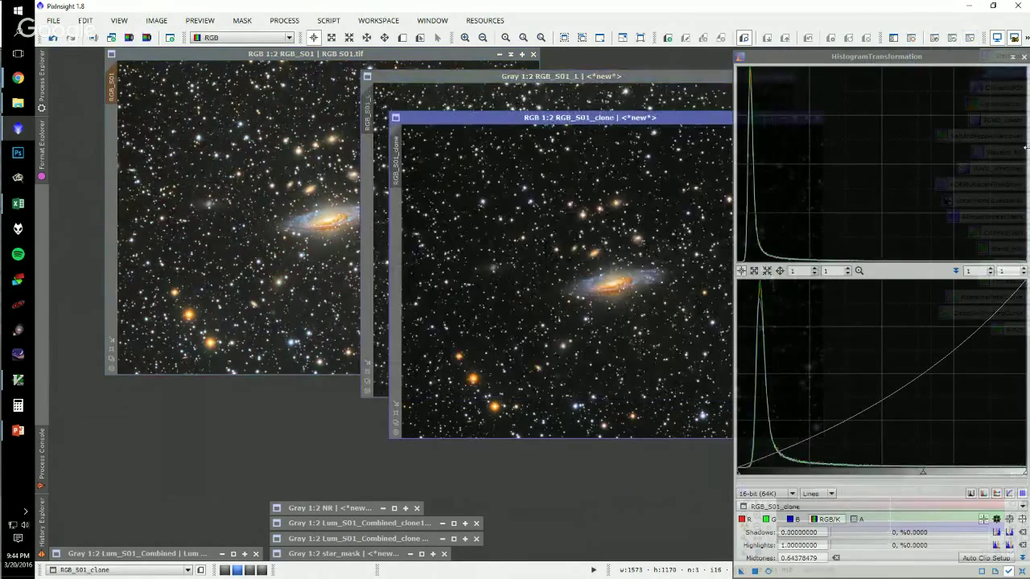
pyautogui.click(1012, 57)
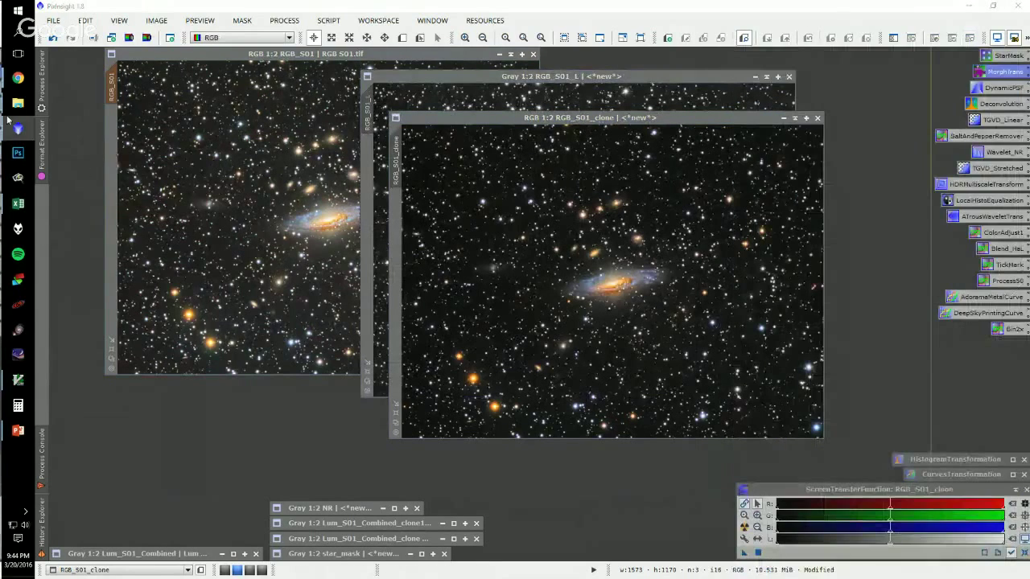
# - Open PixelMath and rename RGB_S01_clone to tmp
pyautogui.click(42, 76)
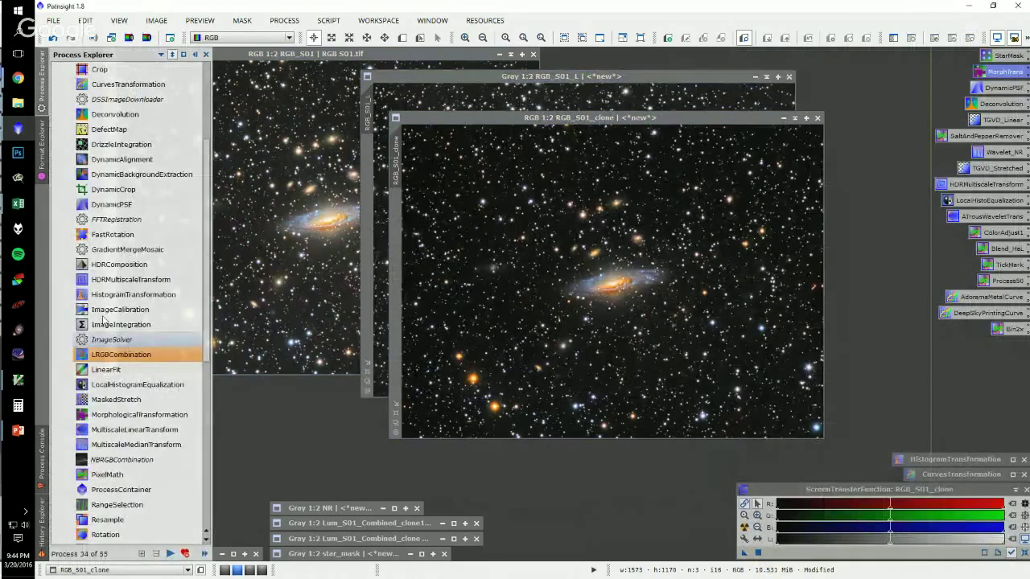
pyautogui.doubleClick(101, 478)
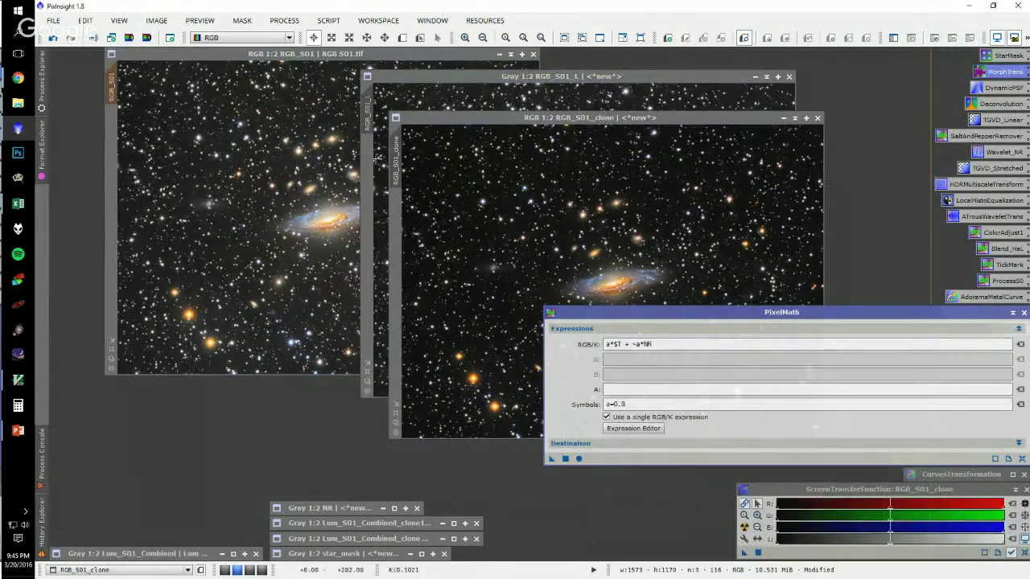
pyautogui.doubleClick(395, 160)
pyautogui.write('tmp')
pyautogui.press('Return')
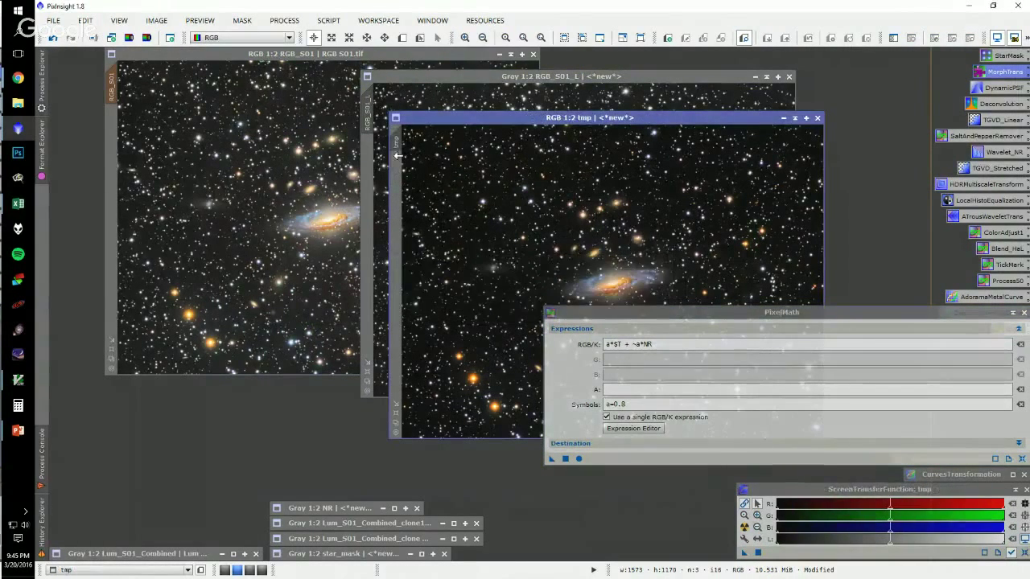
# - Set the PixelMath blend symbol a to 0.5 and apply it to RGB_S01
pyautogui.click(656, 344)
pyautogui.doubleClick(646, 343)
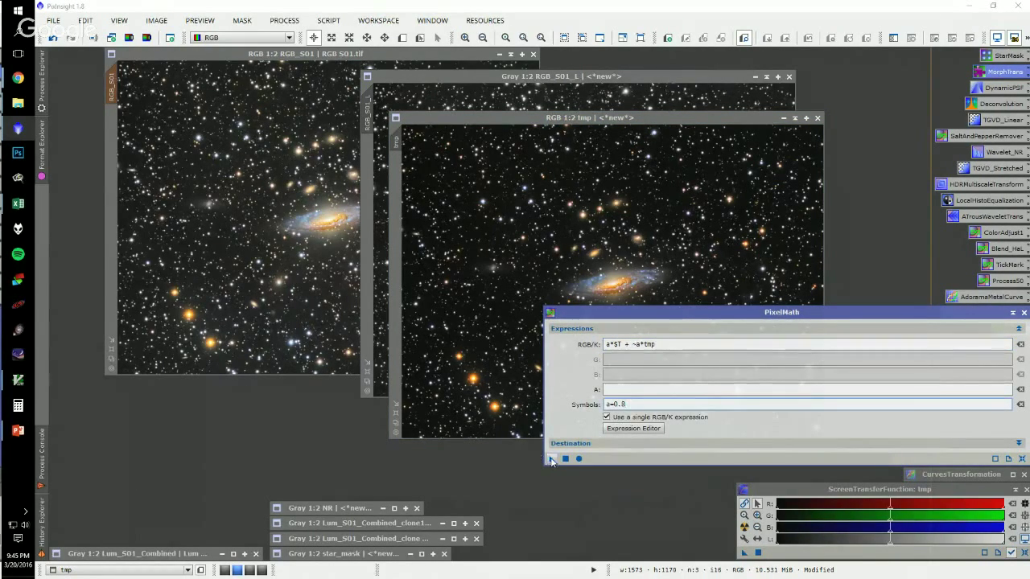
pyautogui.click(306, 275)
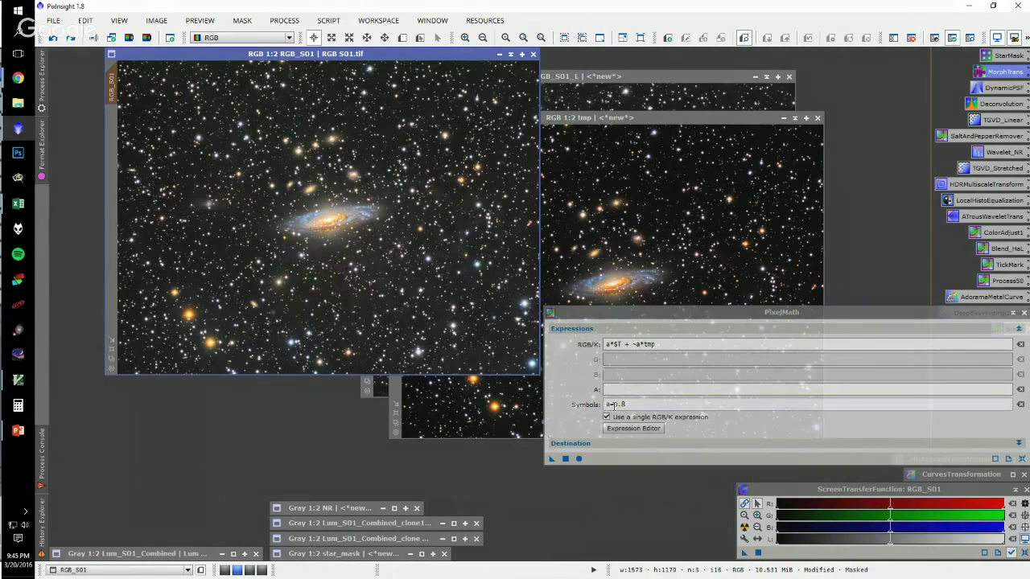
pyautogui.moveTo(618, 404); pyautogui.dragTo(635, 404)
pyautogui.write('5')
pyautogui.press('Return')
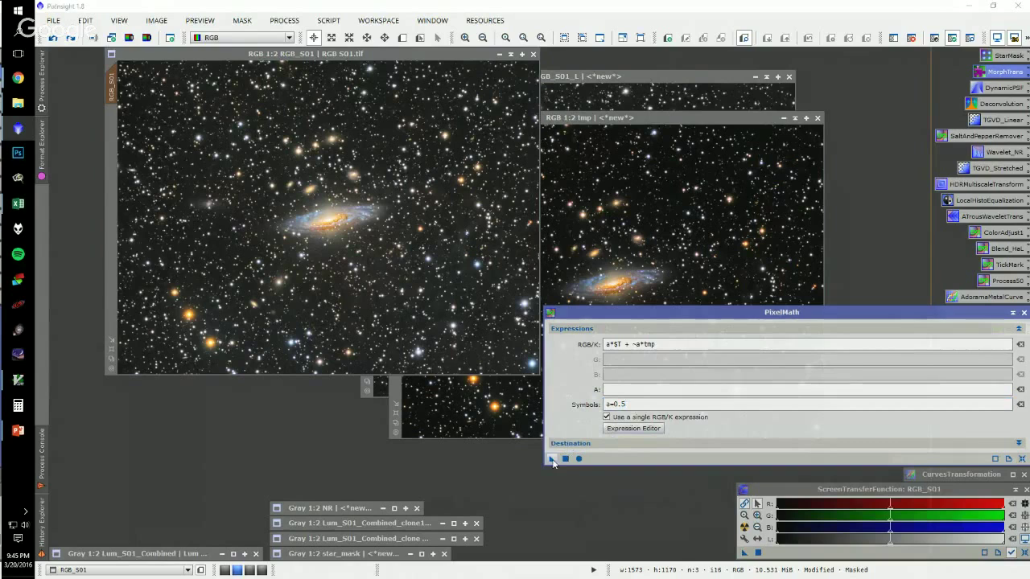
pyautogui.moveTo(359, 304); pyautogui.dragTo(357, 299)
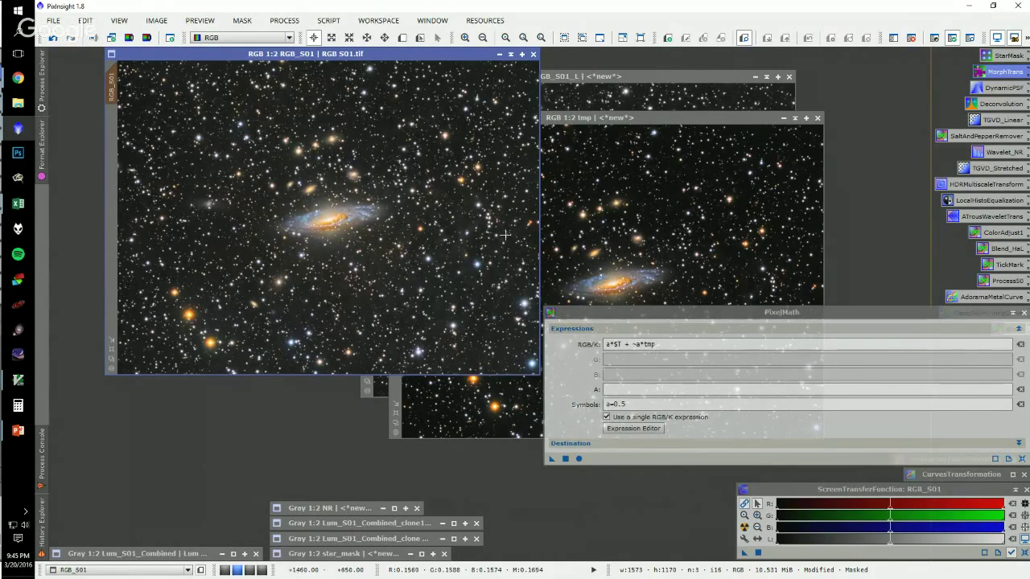
# - Close PixelMath and close the tmp image, discarding it unsaved
pyautogui.moveTo(1008, 314); pyautogui.dragTo(898, 299)
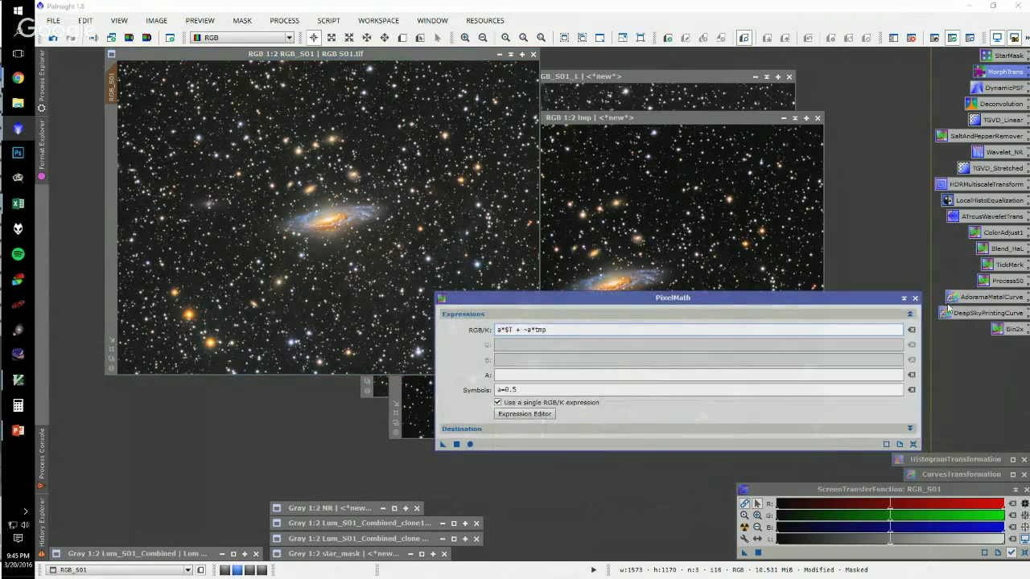
pyautogui.click(914, 299)
pyautogui.click(794, 119)
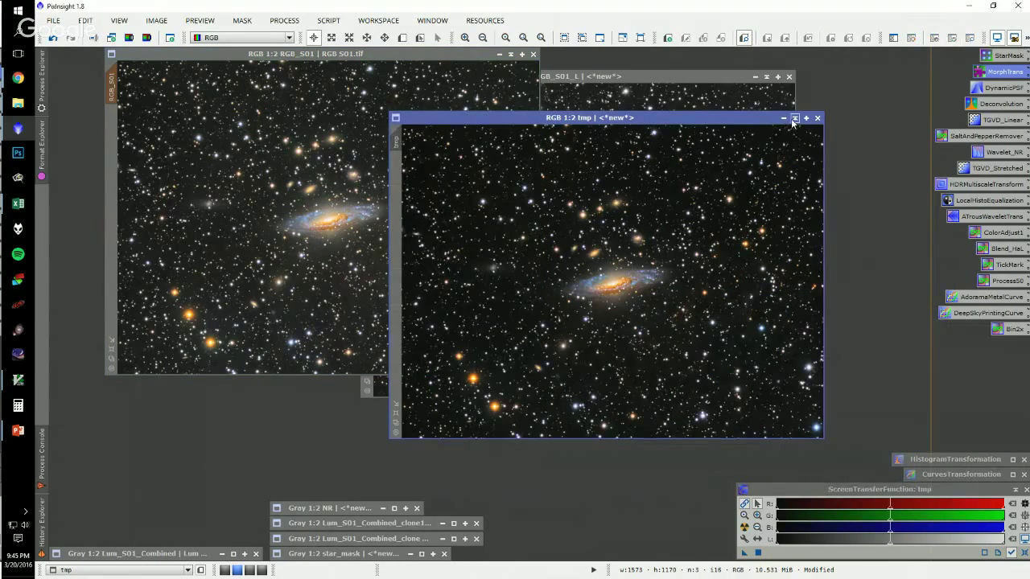
pyautogui.click(816, 118)
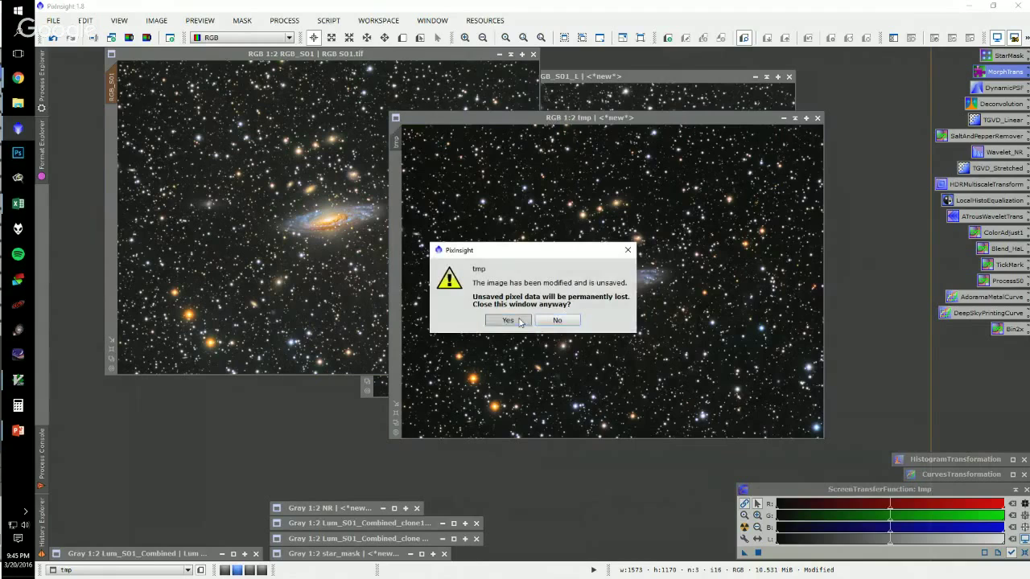
pyautogui.click(515, 321)
# - Apply a one-point brightening curve from CurvesTransformation to RGB_S01_L, then reset the curve
pyautogui.click(689, 78)
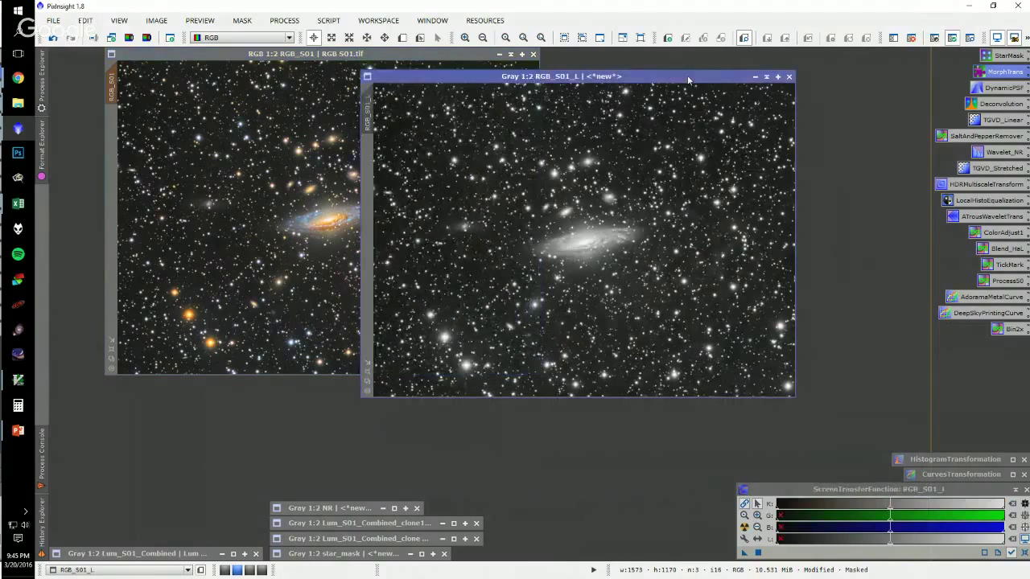
pyautogui.click(329, 54)
pyautogui.click(612, 266)
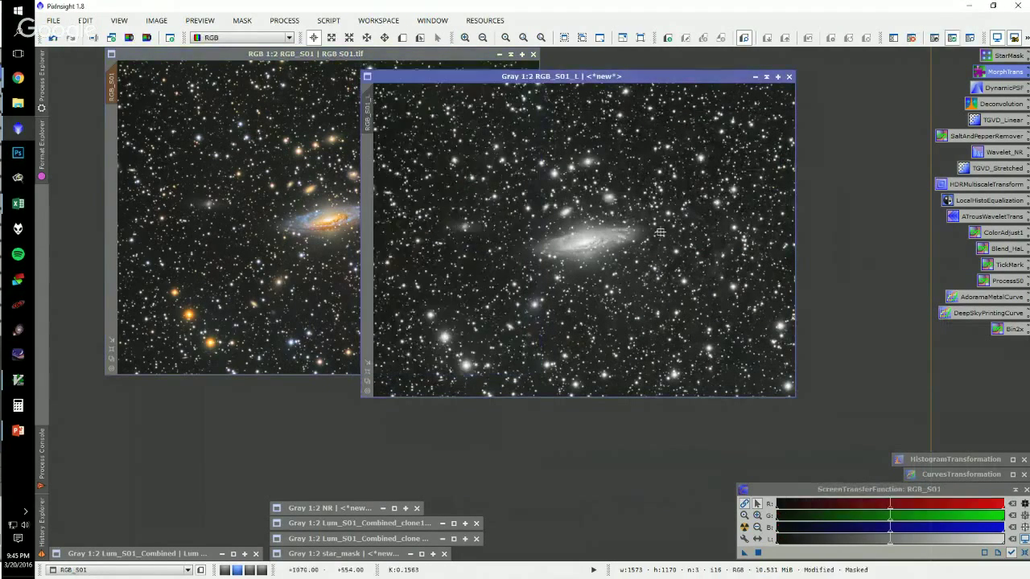
pyautogui.doubleClick(943, 476)
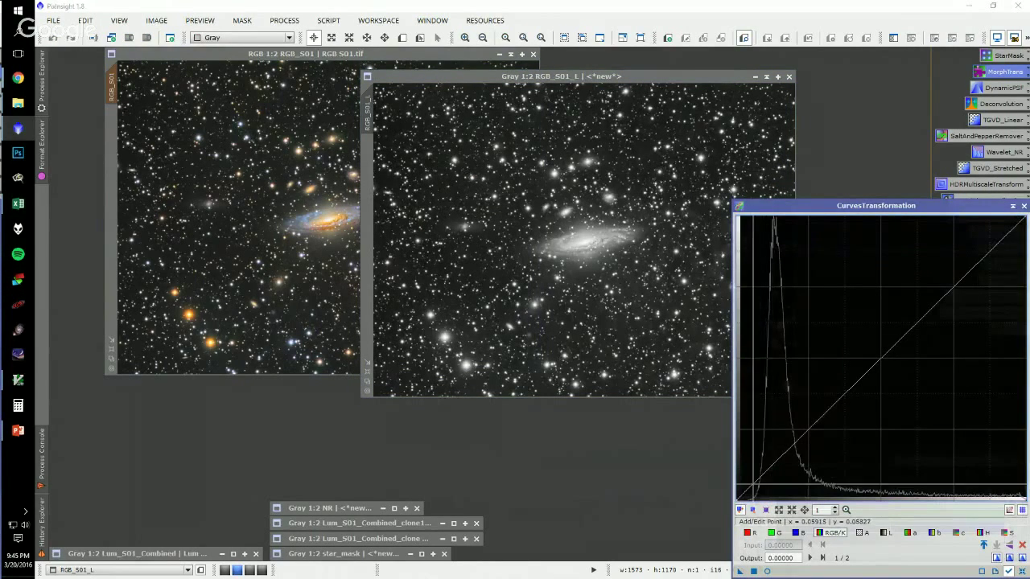
pyautogui.moveTo(841, 398); pyautogui.dragTo(816, 370)
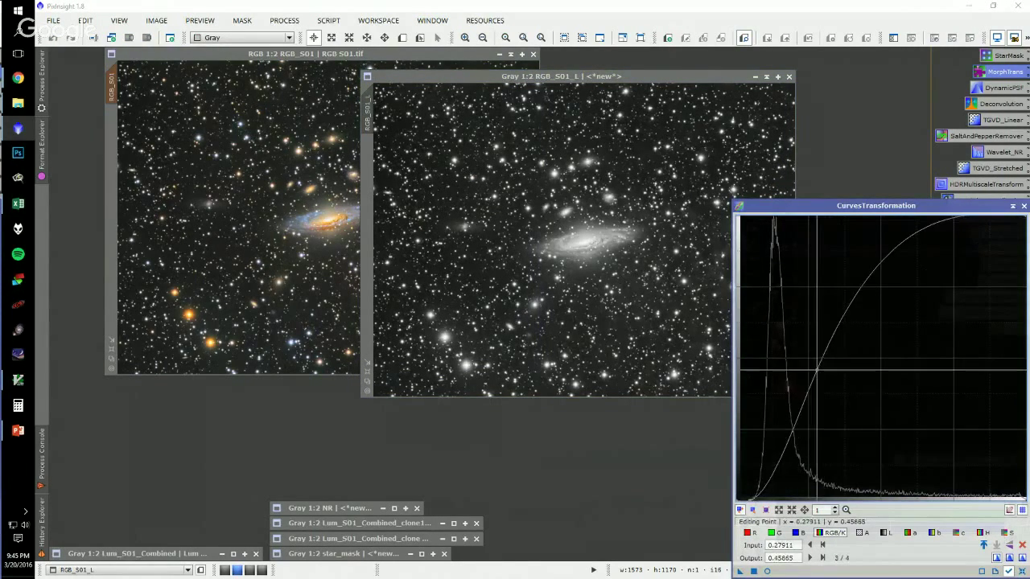
pyautogui.moveTo(734, 573); pyautogui.dragTo(611, 338)
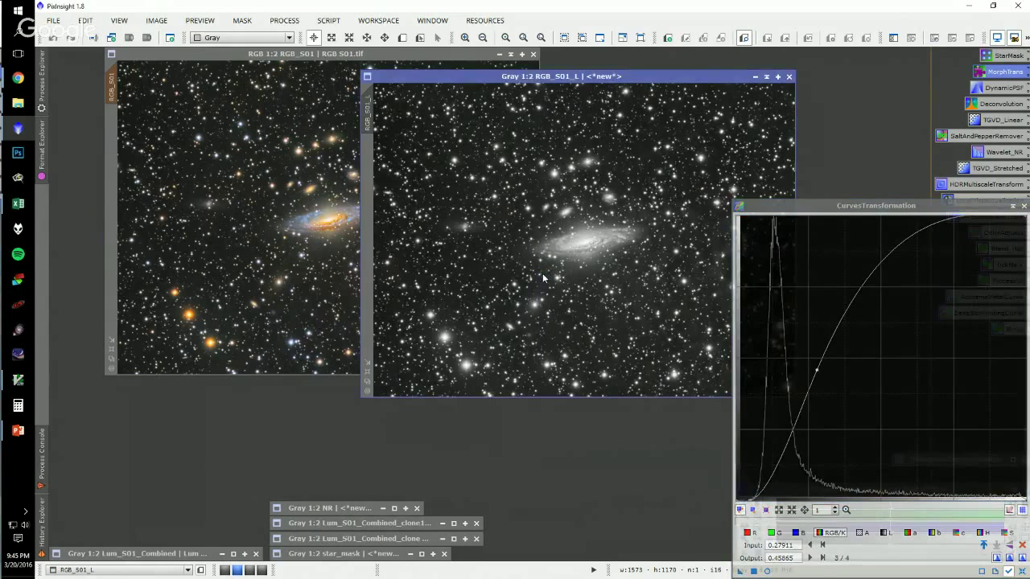
pyautogui.click(1022, 571)
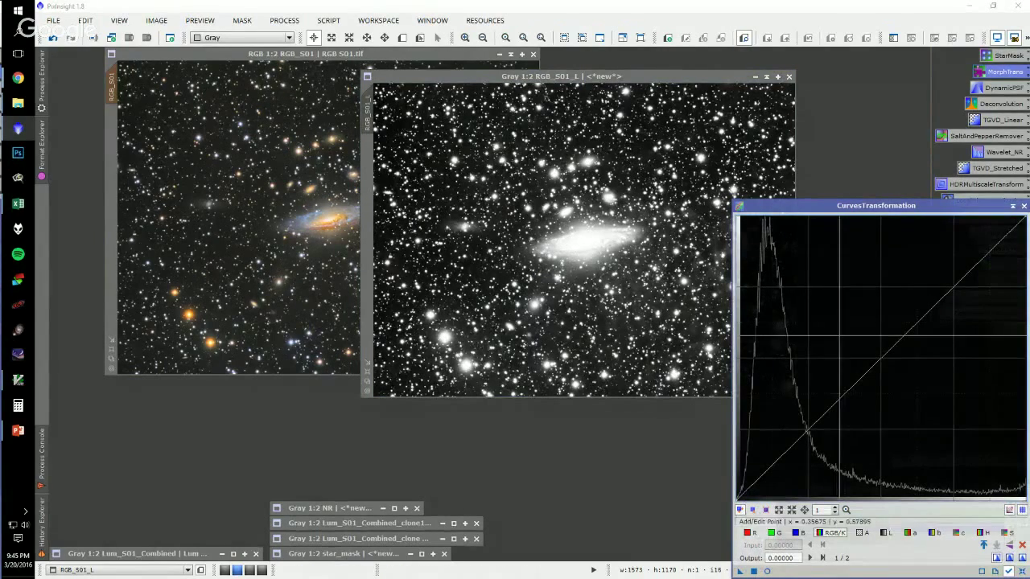
# - Apply an S-curve to RGB_S01_L, then reset and collapse the curves tool
pyautogui.click(632, 282)
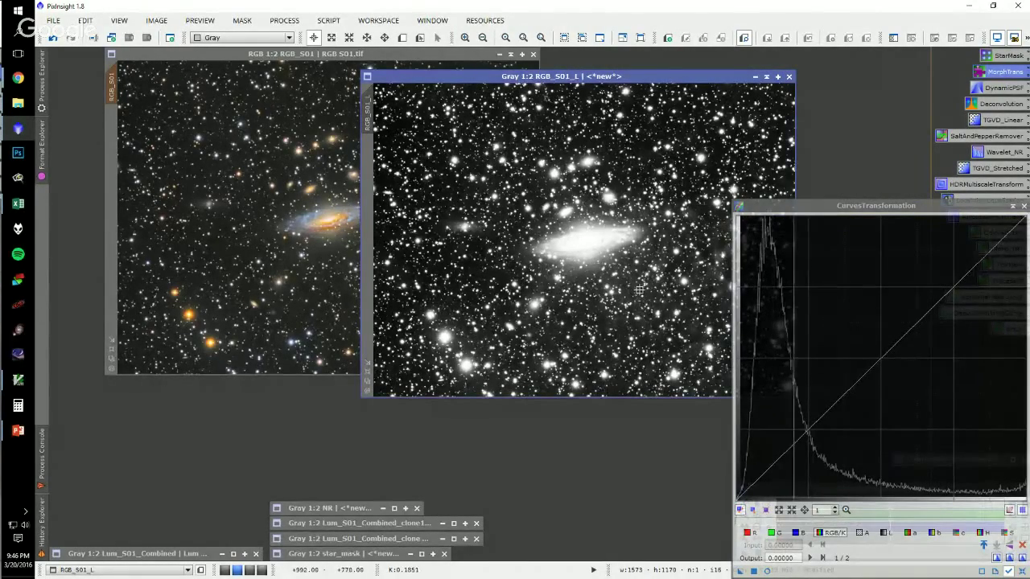
pyautogui.click(801, 405)
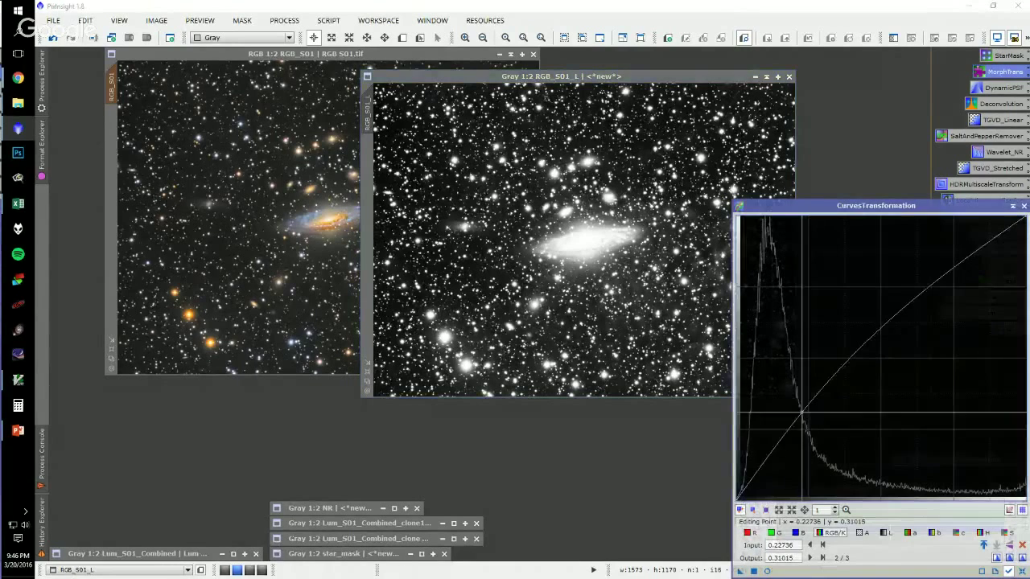
pyautogui.click(762, 479)
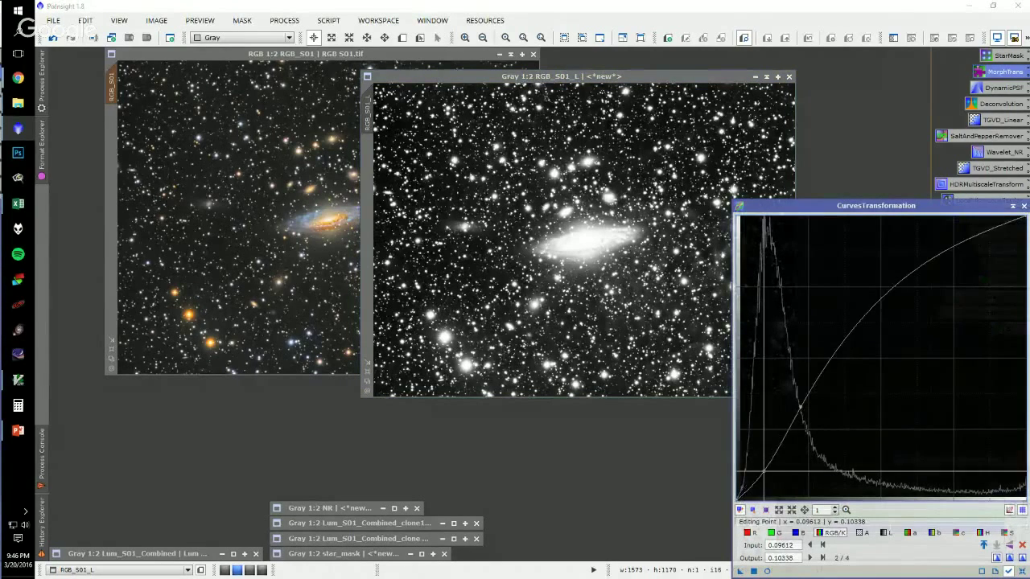
pyautogui.click(741, 572)
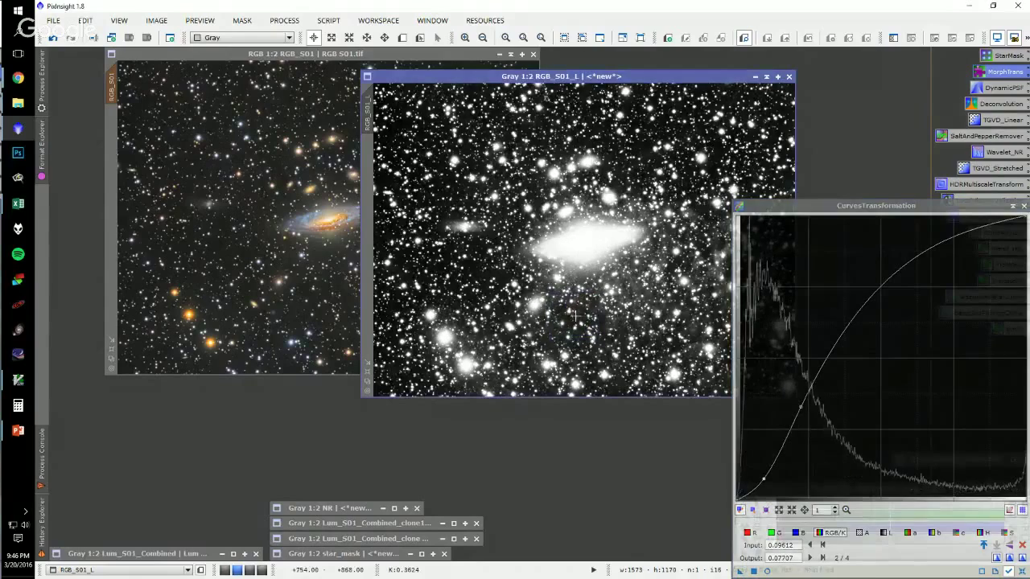
pyautogui.click(1012, 207)
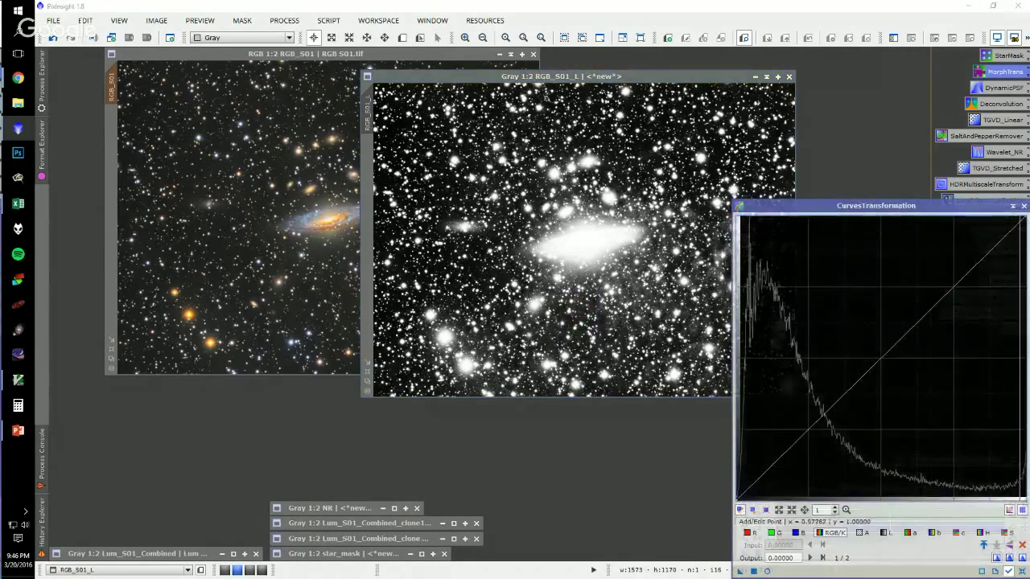
pyautogui.click(1012, 206)
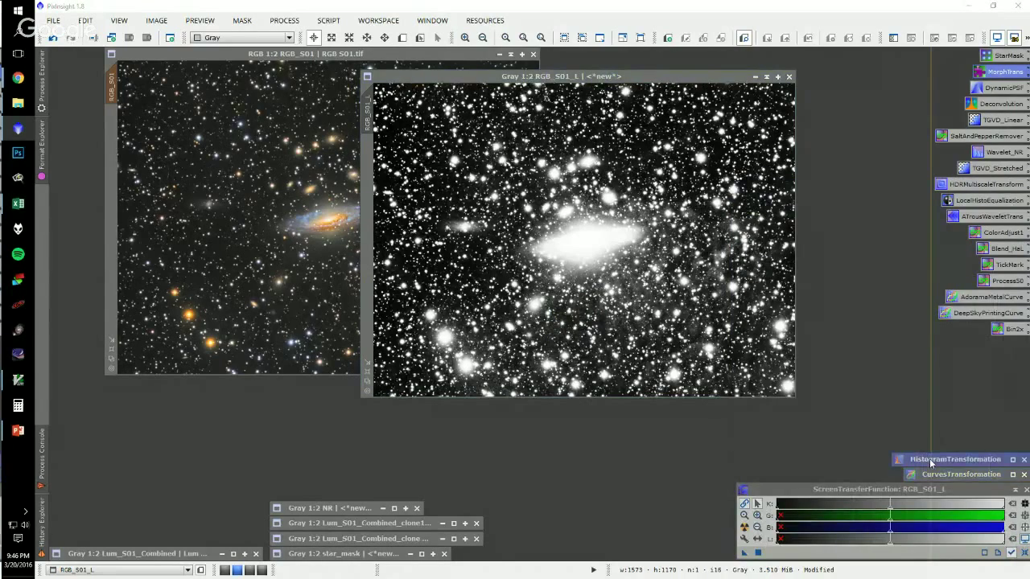
# - Brighten RGB_S01_L with a HistogramTransformation midtones stretch of about 0.35, then reset the tool
pyautogui.click(931, 463)
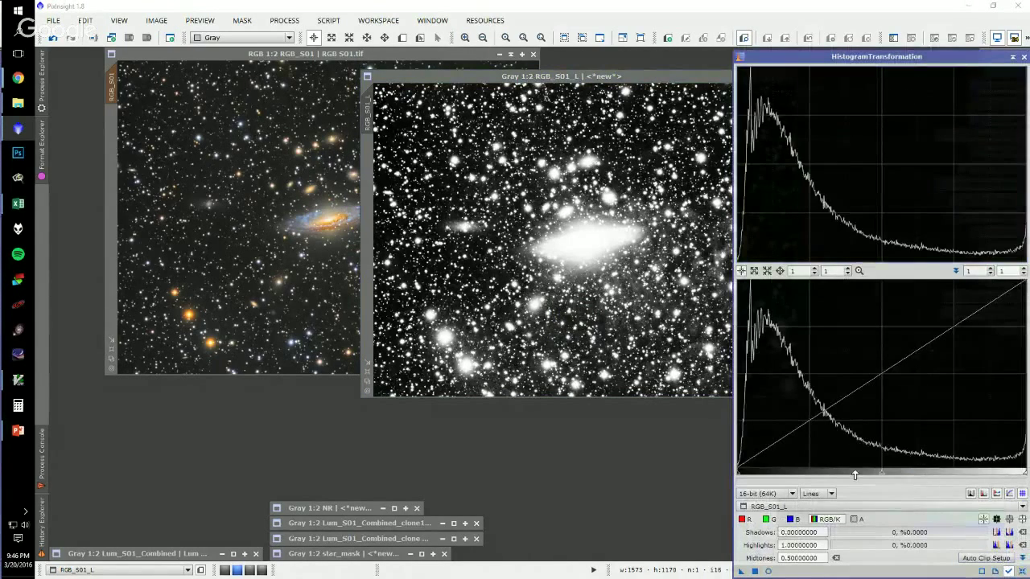
pyautogui.moveTo(876, 479); pyautogui.dragTo(838, 475)
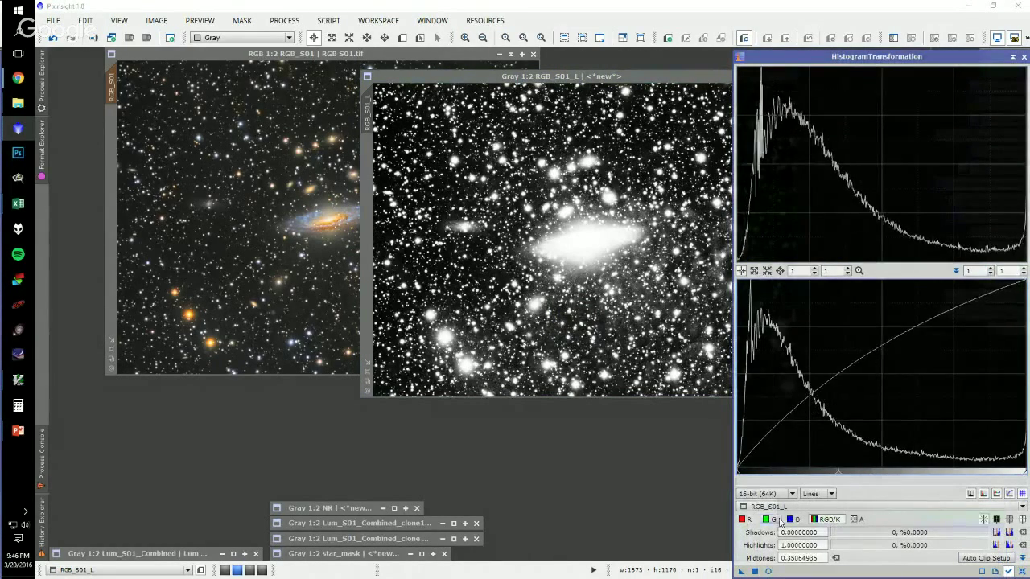
pyautogui.moveTo(640, 372); pyautogui.dragTo(552, 276)
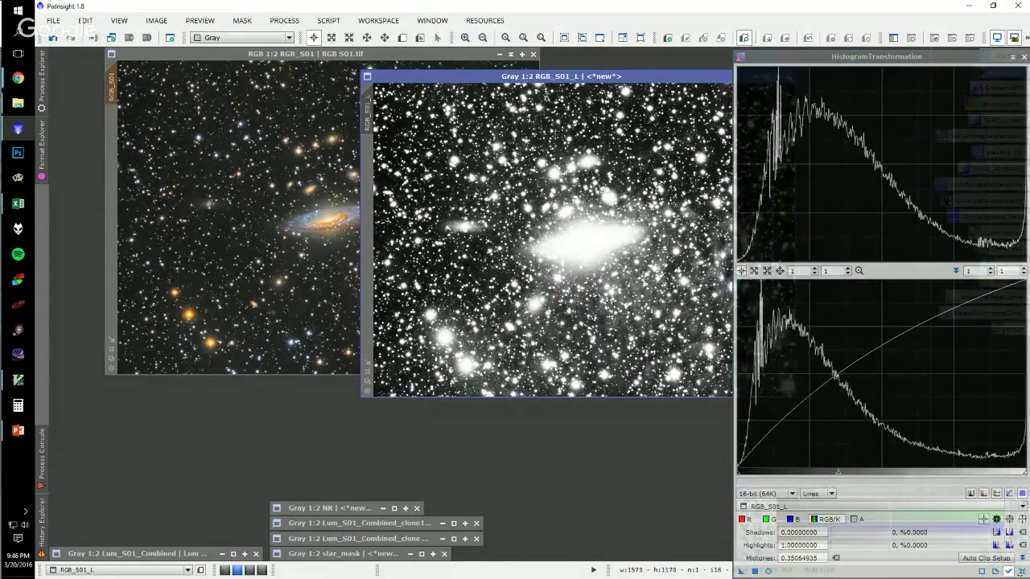
pyautogui.click(1022, 569)
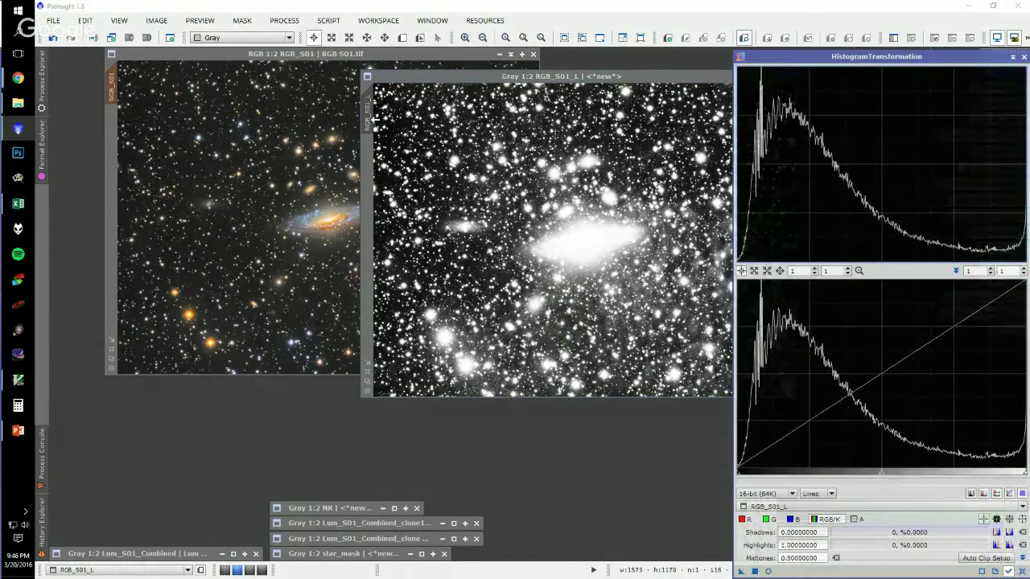
pyautogui.click(357, 53)
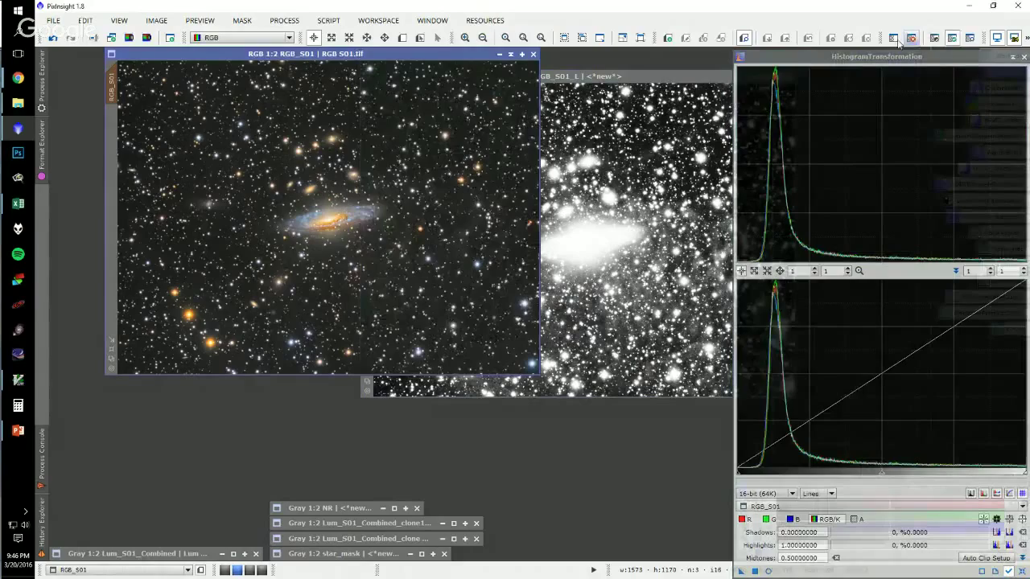
# - Check the star mask overlay on RGB_S01 and start a real-time preview of the midtones stretch
pyautogui.click(969, 37)
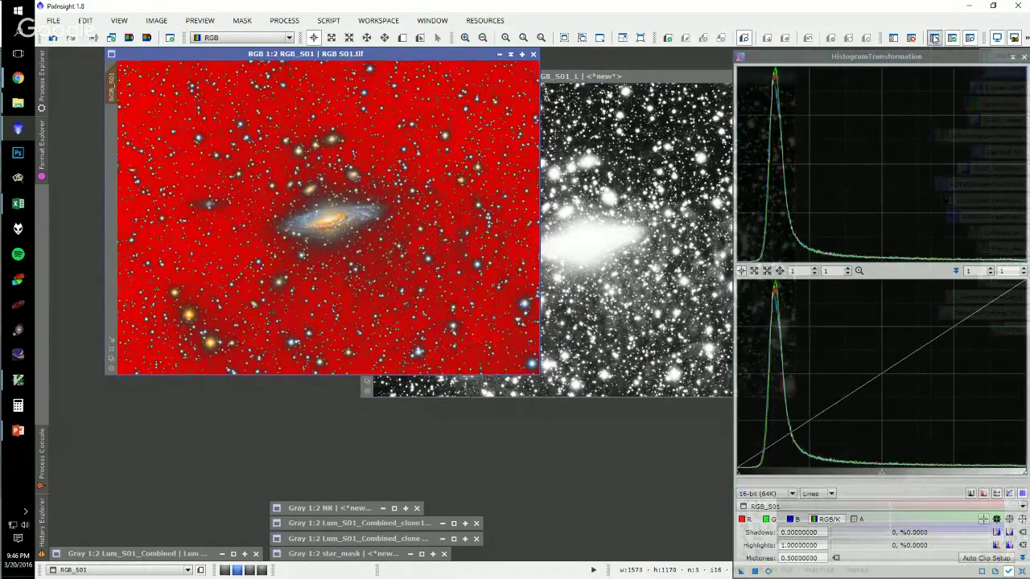
pyautogui.click(934, 39)
pyautogui.click(969, 38)
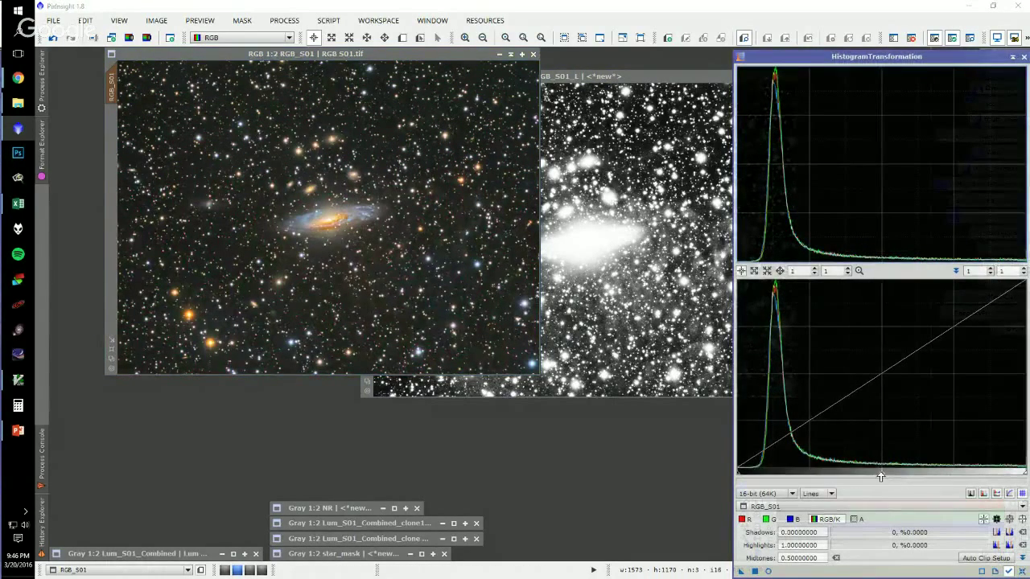
pyautogui.moveTo(880, 474); pyautogui.dragTo(890, 473)
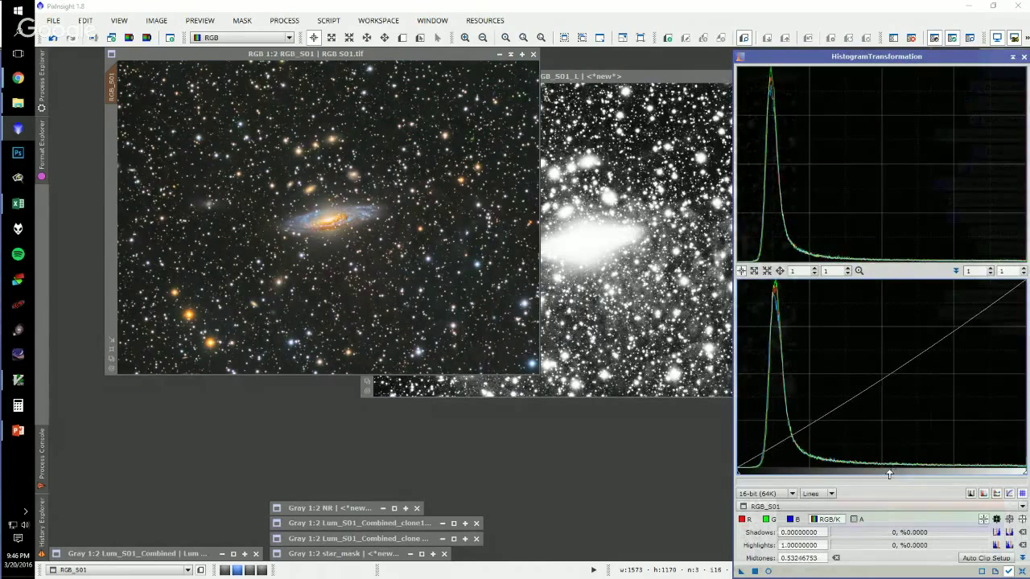
pyautogui.click(768, 572)
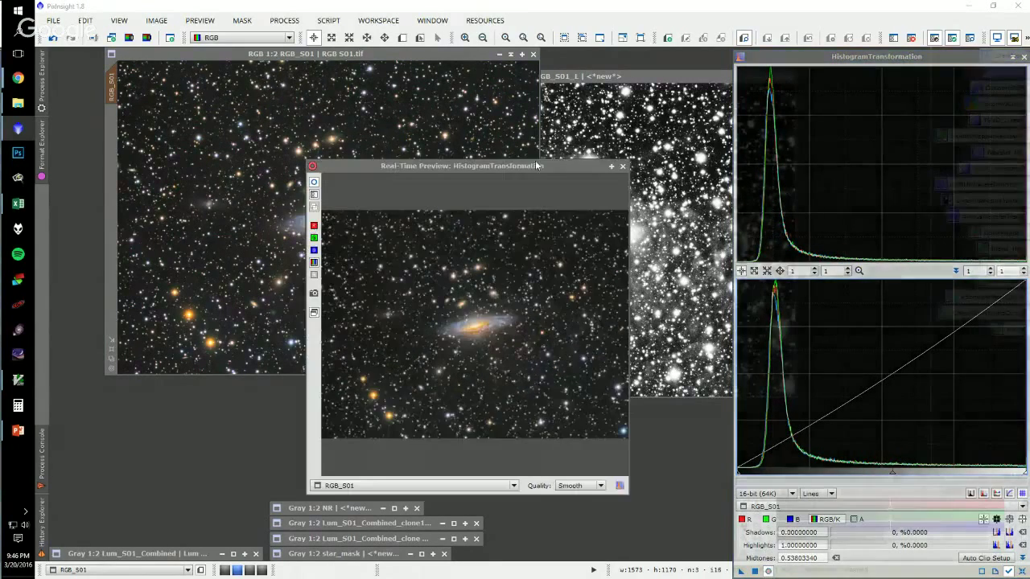
pyautogui.click(394, 91)
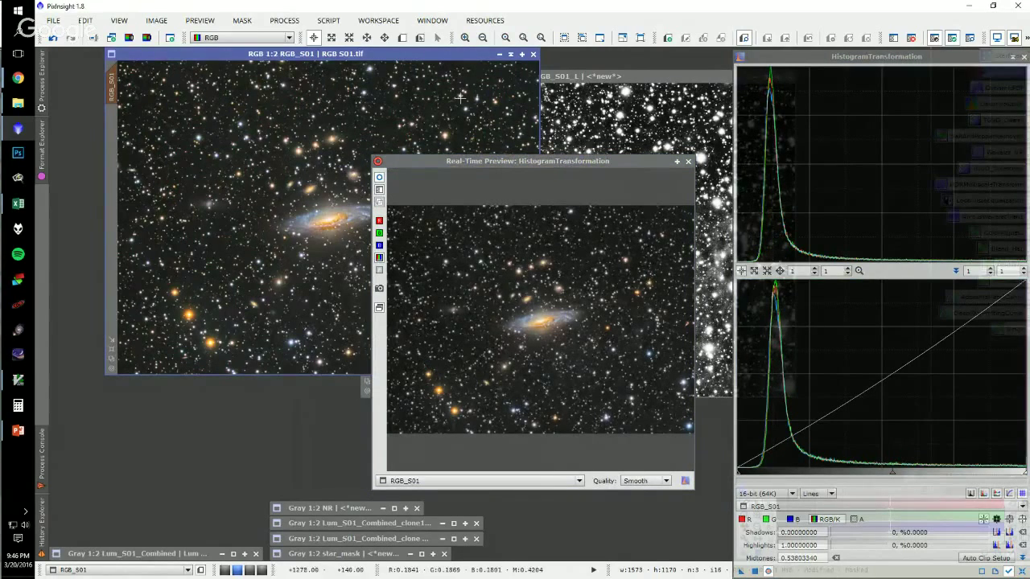
pyautogui.moveTo(566, 163); pyautogui.dragTo(572, 173)
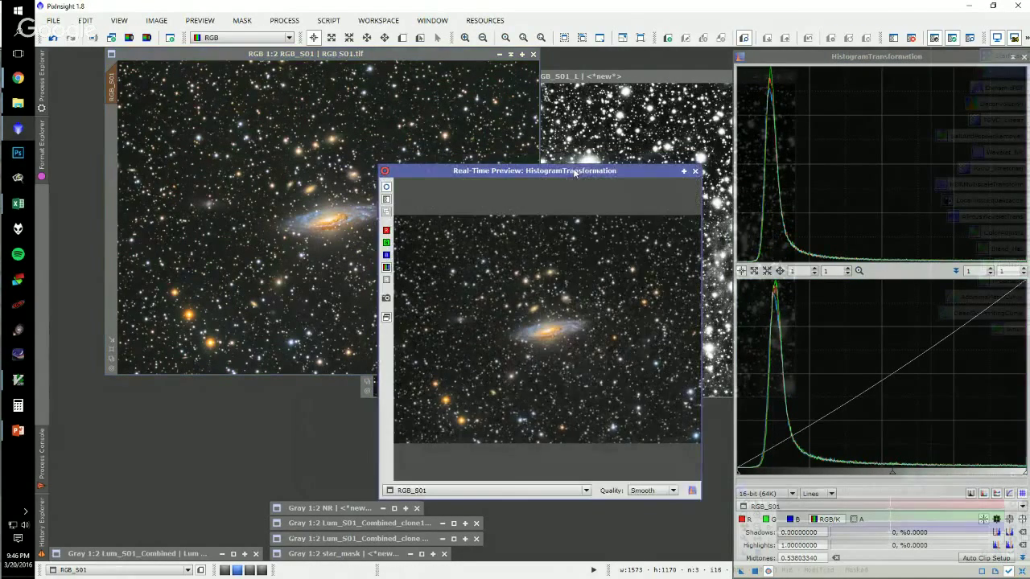
# - Raise the midtones to brighten RGB_S01, apply the stretch, then reset and iconify HistogramTransformation
pyautogui.moveTo(895, 473)
pyautogui.mouseDown()
pyautogui.moveTo(939, 473)
pyautogui.moveTo(885, 473)
pyautogui.moveTo(902, 473)
pyautogui.mouseUp()
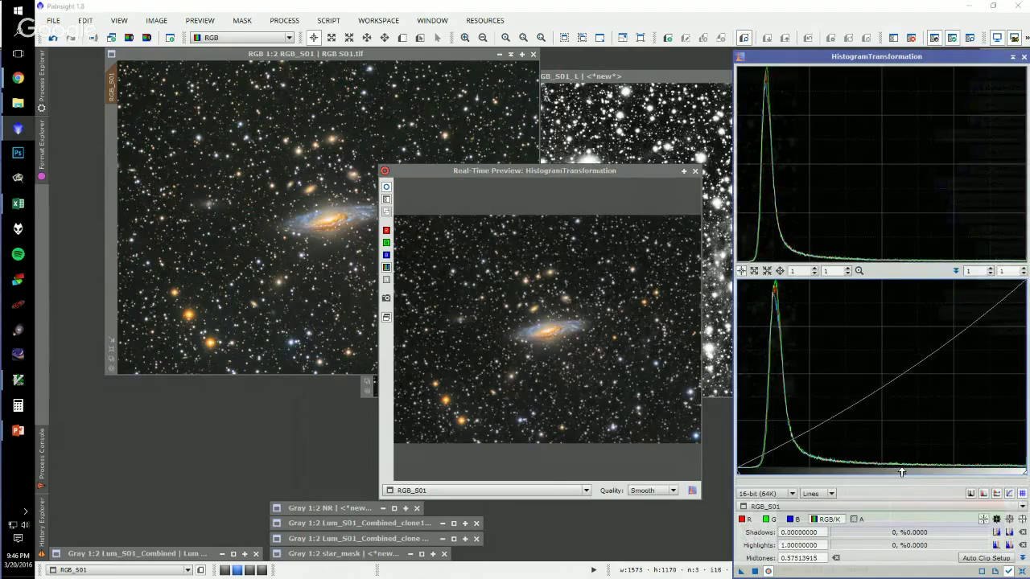
pyautogui.click(698, 172)
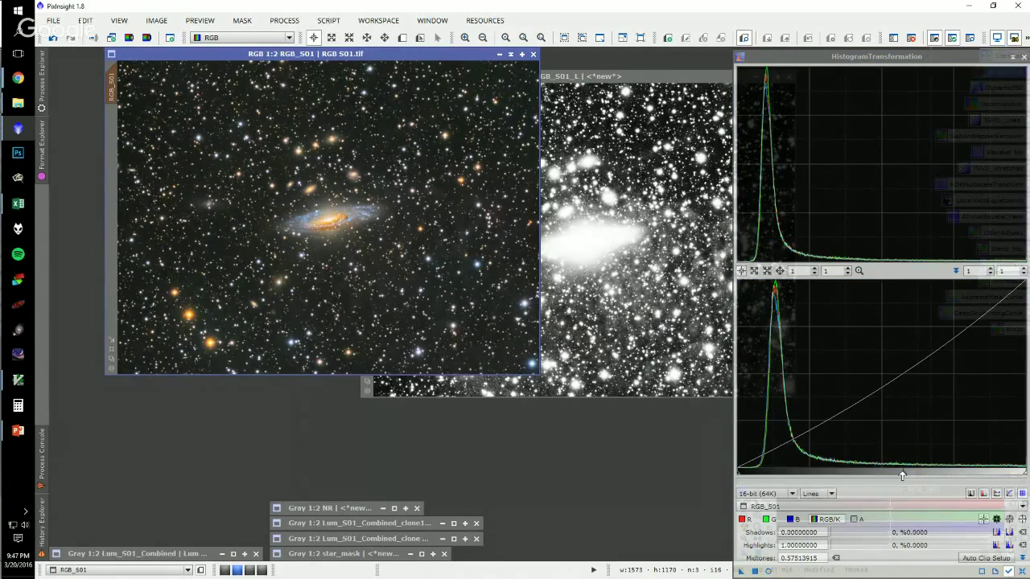
pyautogui.moveTo(901, 473); pyautogui.dragTo(898, 474)
pyautogui.moveTo(741, 571); pyautogui.dragTo(376, 280)
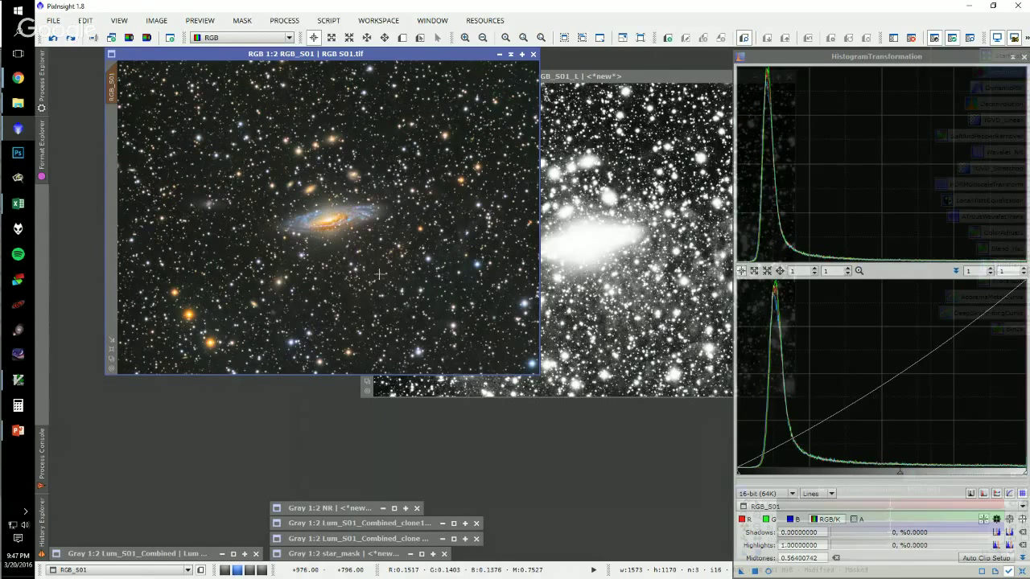
pyautogui.click(1021, 572)
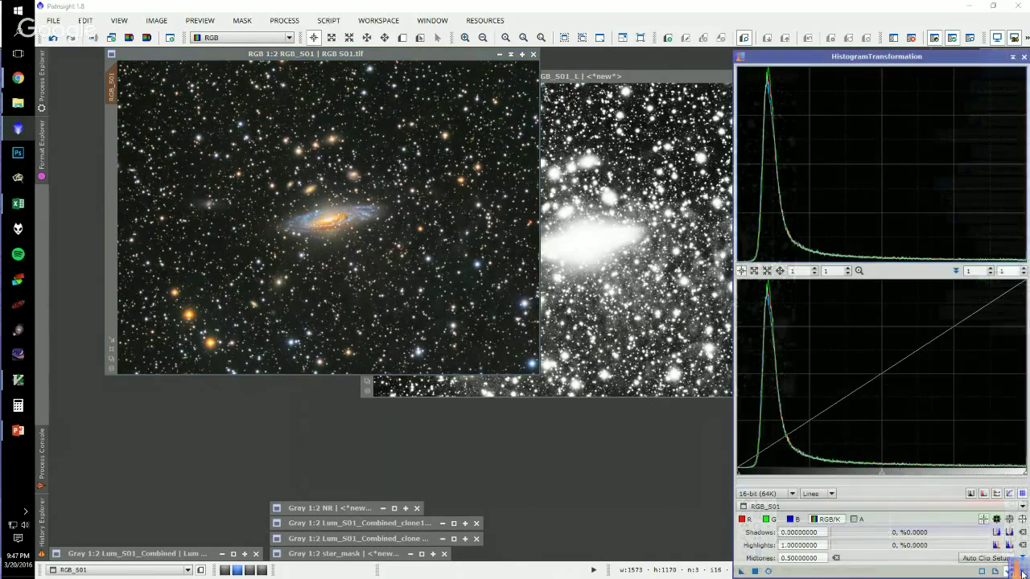
pyautogui.click(1012, 57)
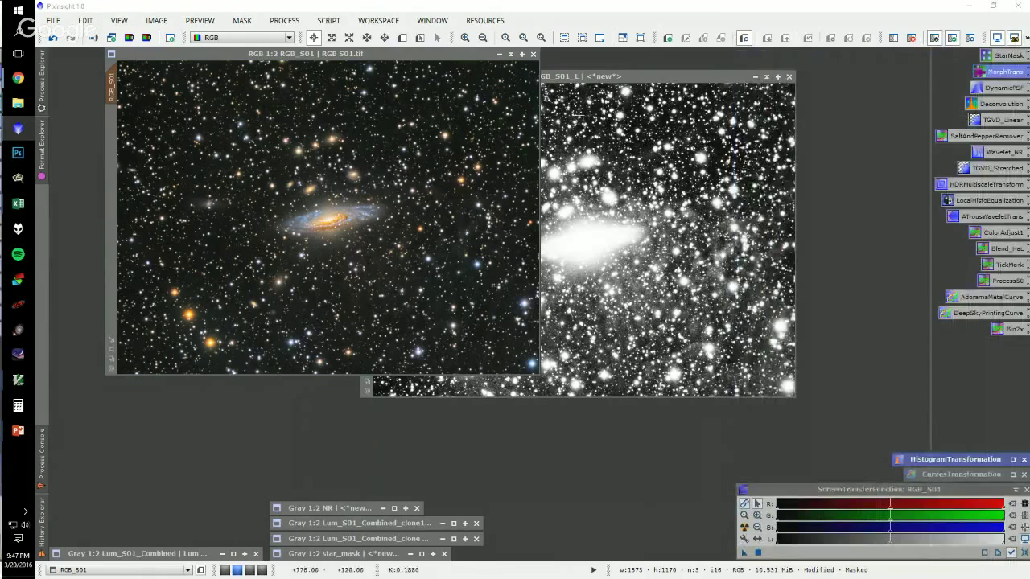
# - Turn off the mask on RGB_S01 and iconize the RGB_S01_L window into the icon row
pyautogui.click(914, 39)
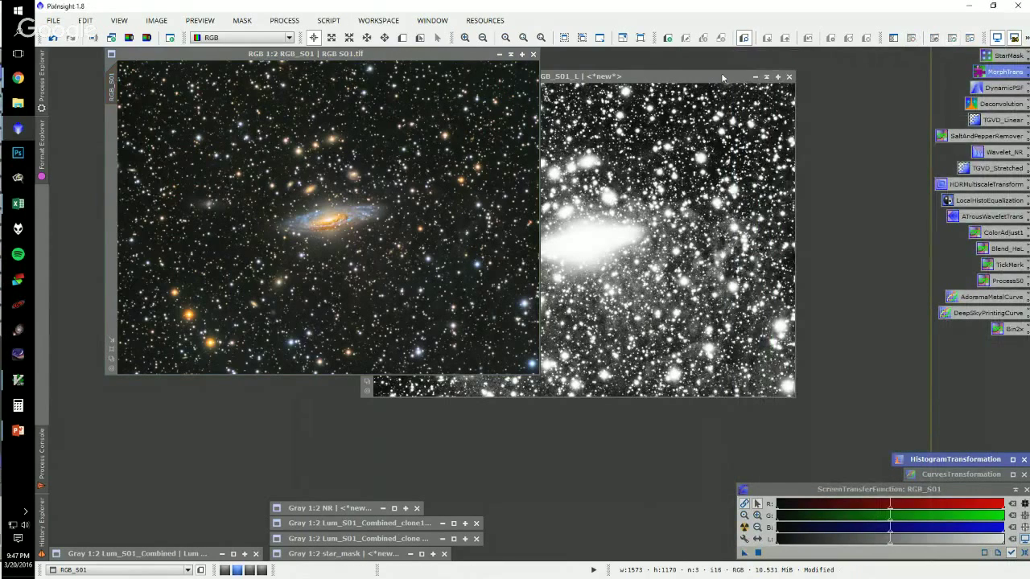
pyautogui.click(767, 77)
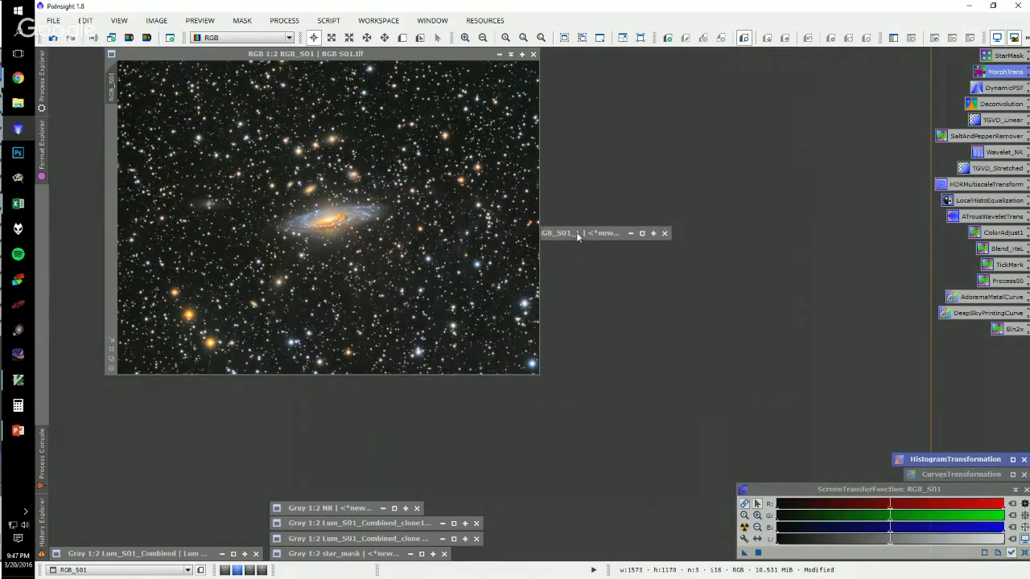
pyautogui.moveTo(576, 232); pyautogui.dragTo(362, 495)
# - Zoom in and out on RGB_S01 to check the stars, then reopen RGB_S01_L with a gentler STF
pyautogui.scroll(1, 373, 281)
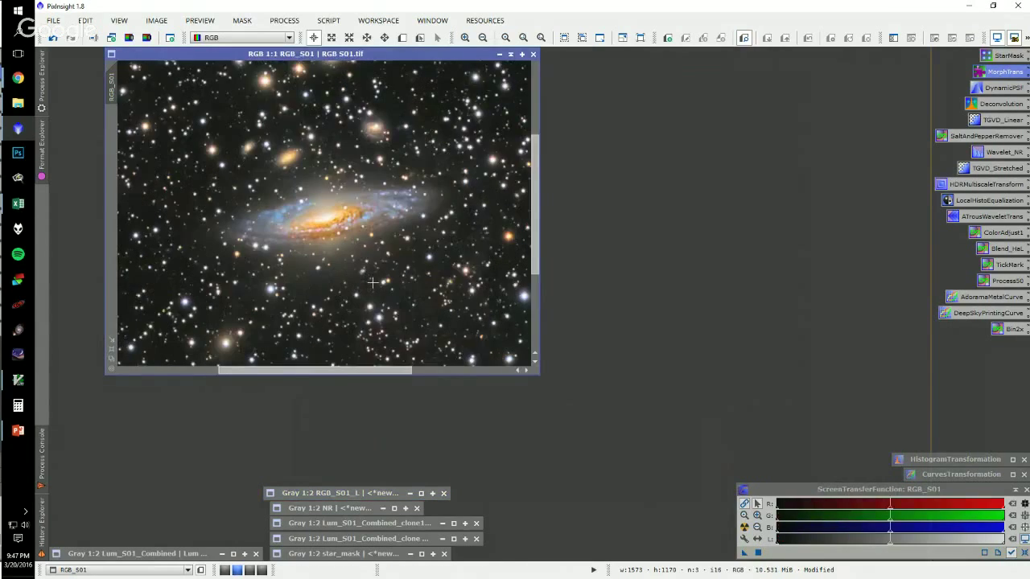
pyautogui.scroll(1, 373, 281)
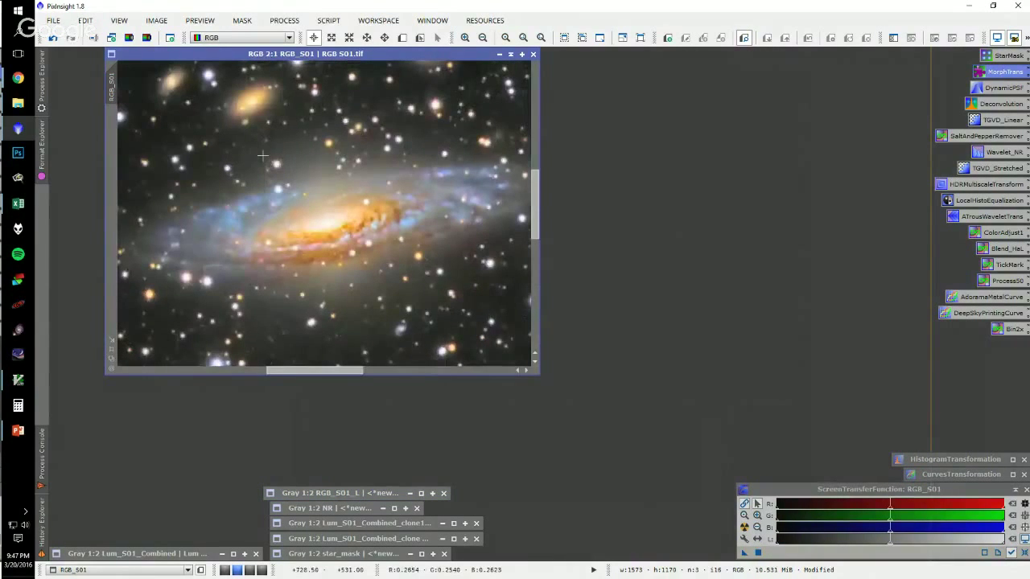
pyautogui.scroll(-2, 262, 155)
pyautogui.scroll(2, 243, 155)
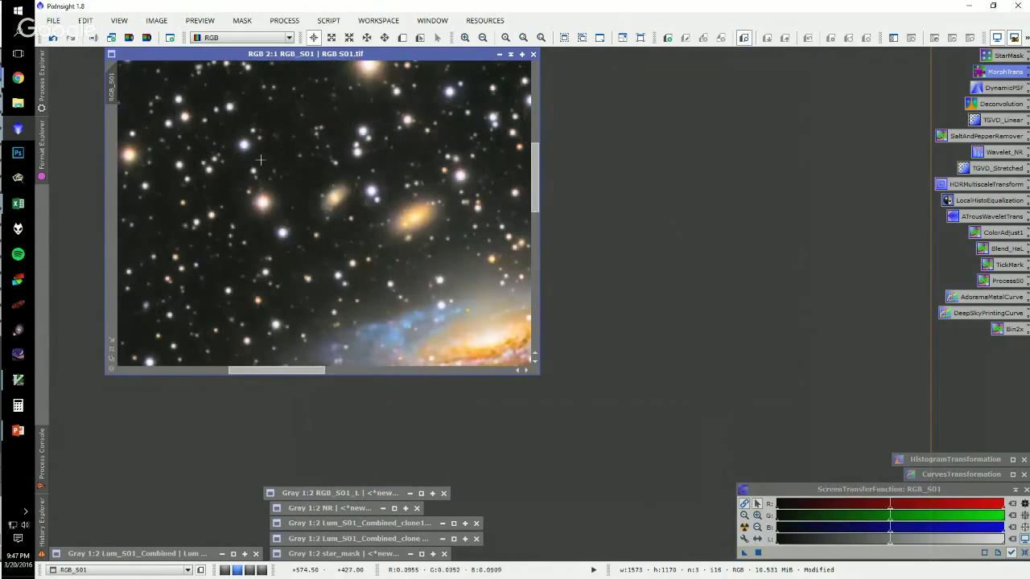
pyautogui.scroll(-1, 279, 183)
pyautogui.scroll(1, 288, 197)
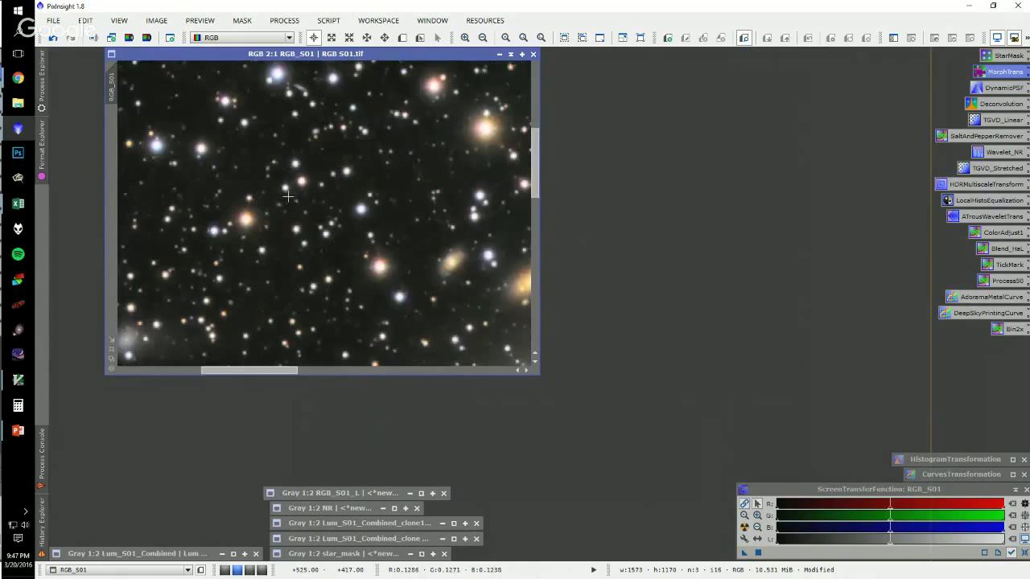
pyautogui.scroll(-1, 362, 172)
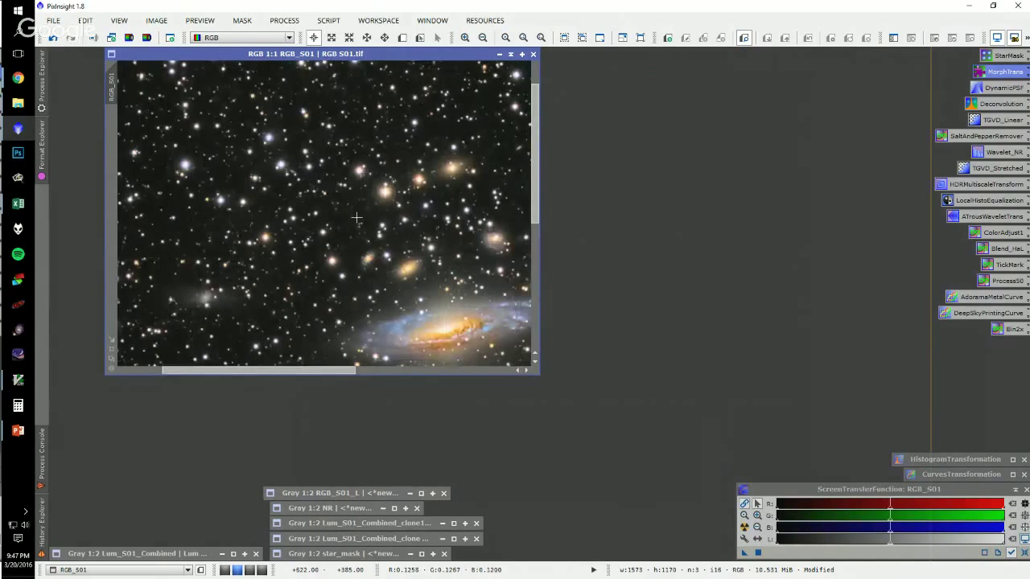
pyautogui.scroll(-1, 357, 217)
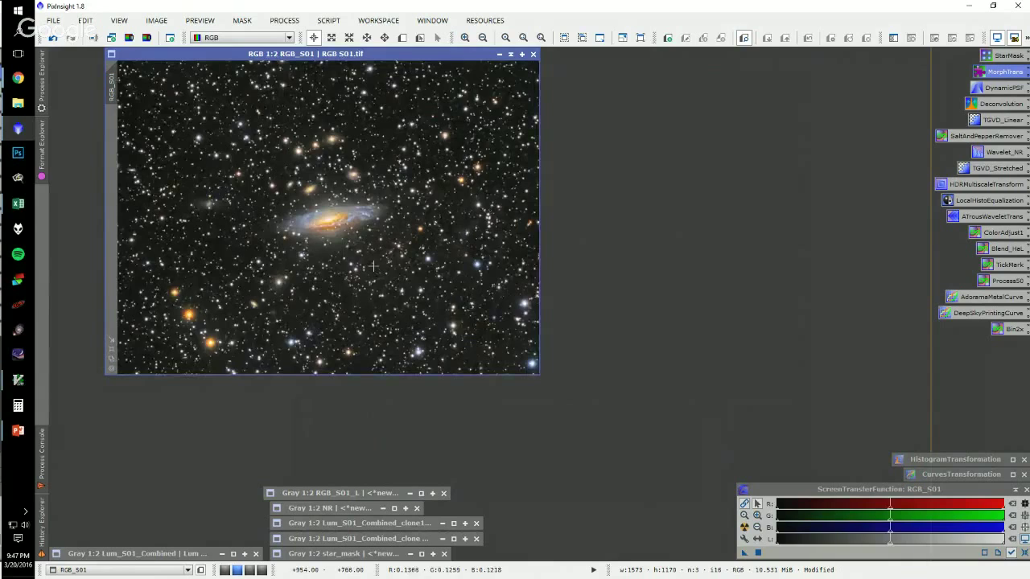
pyautogui.scroll(1, 372, 265)
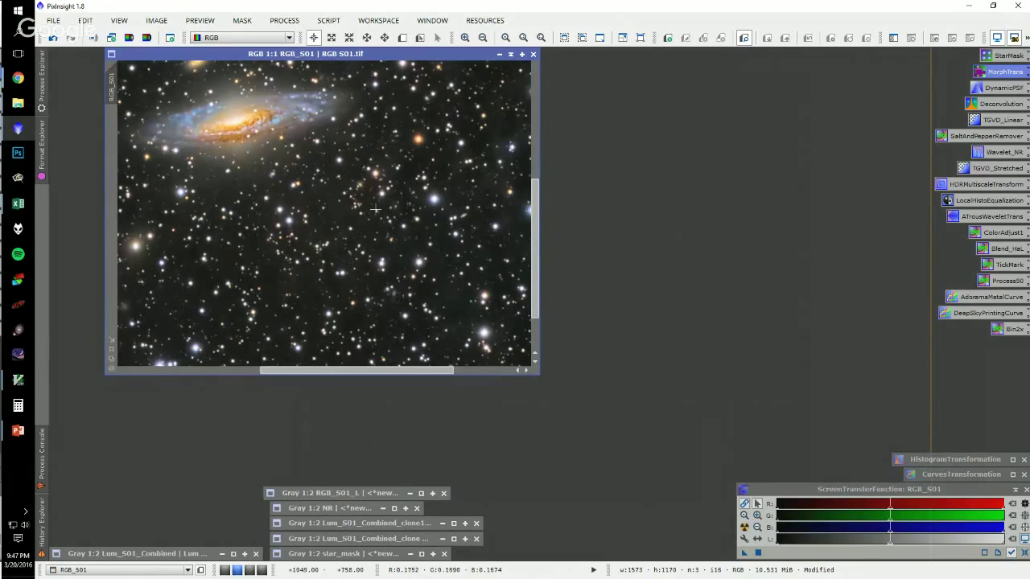
pyautogui.scroll(-1, 375, 210)
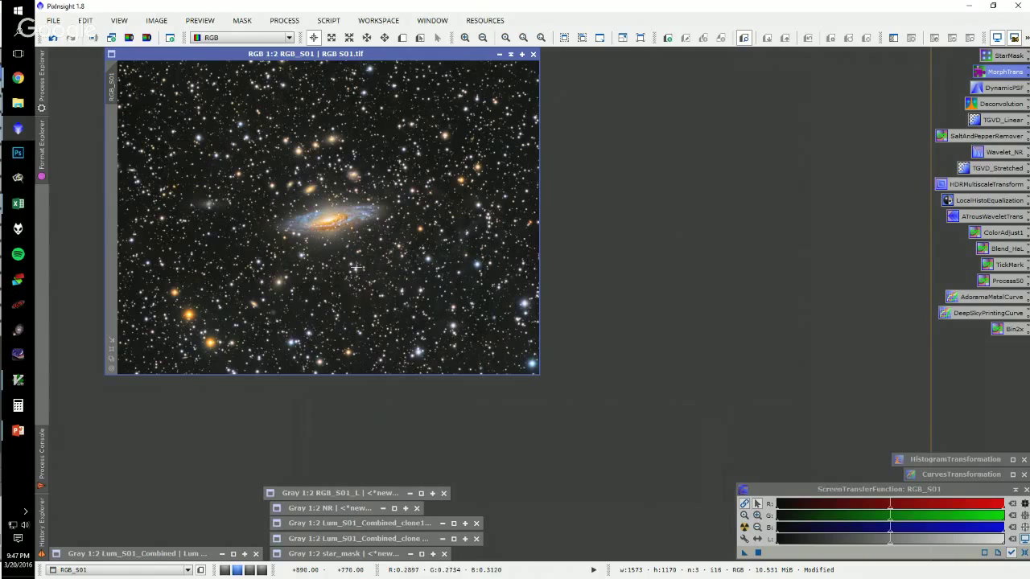
pyautogui.doubleClick(342, 492)
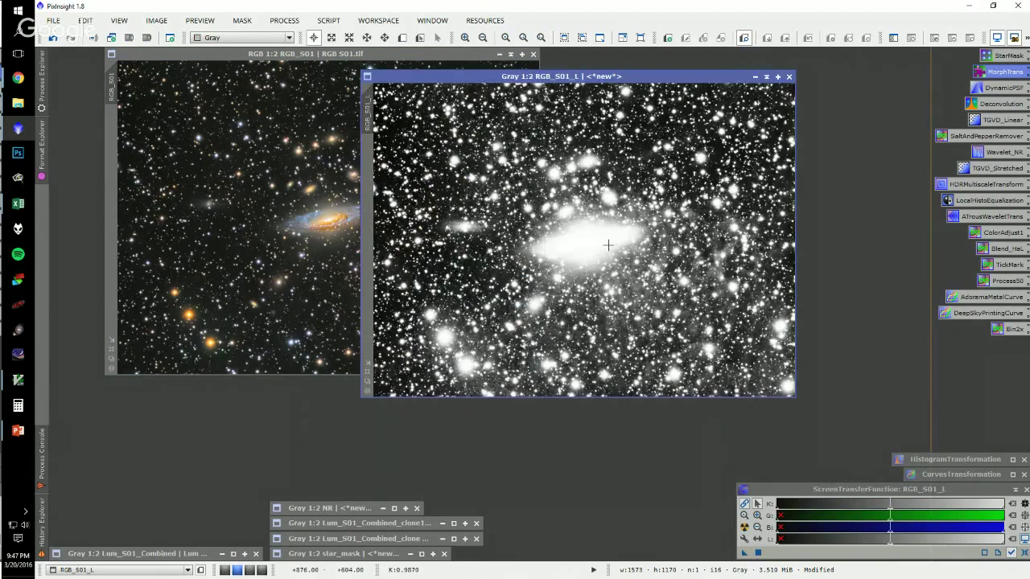
pyautogui.hotkey('ctrl', 'z')
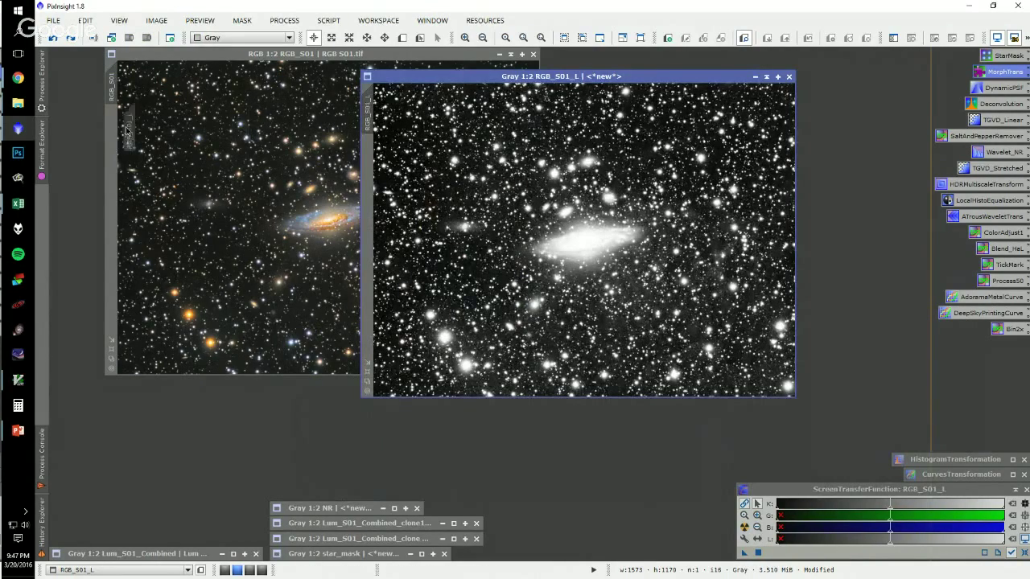
# - Check the mask on RGB_S01, open CurvesTransformation and pull a curve point down
pyautogui.click(210, 52)
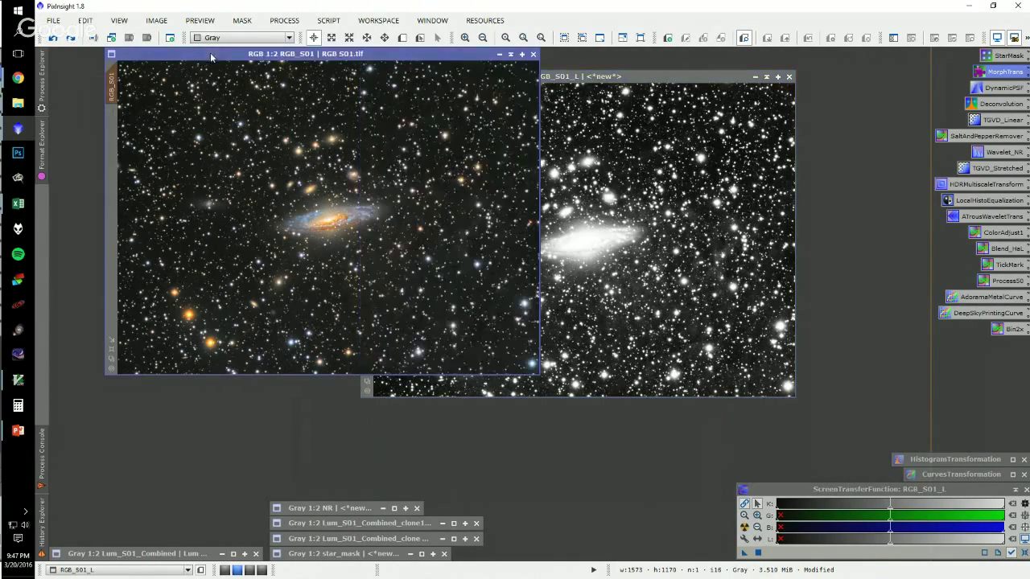
pyautogui.click(968, 36)
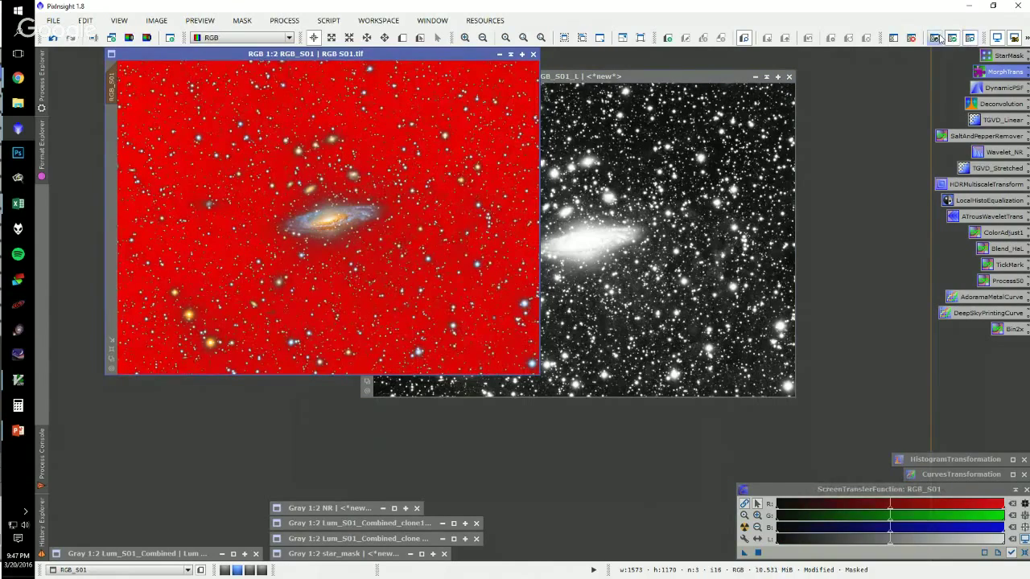
pyautogui.click(968, 36)
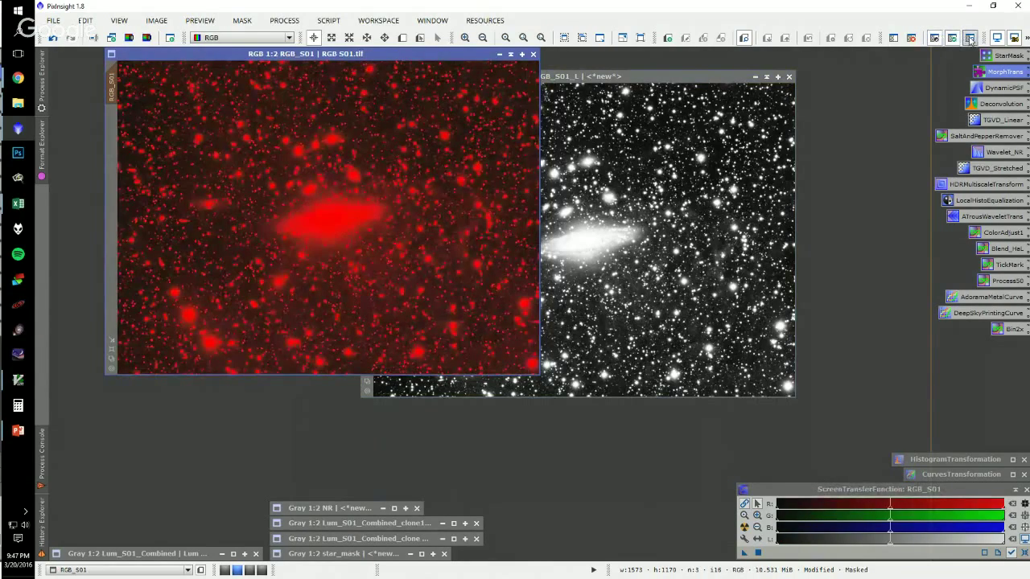
pyautogui.doubleClick(940, 475)
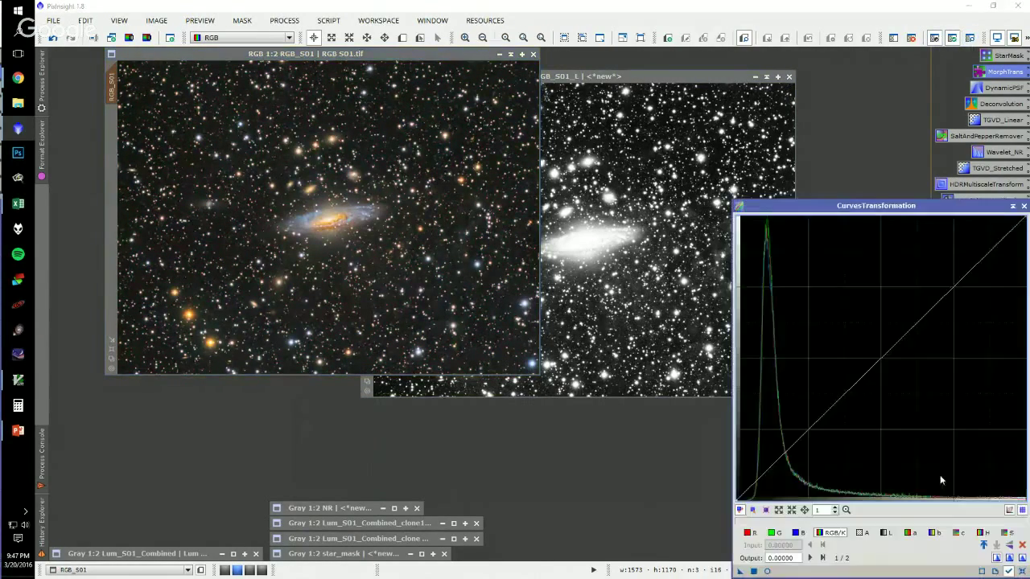
pyautogui.click(1007, 533)
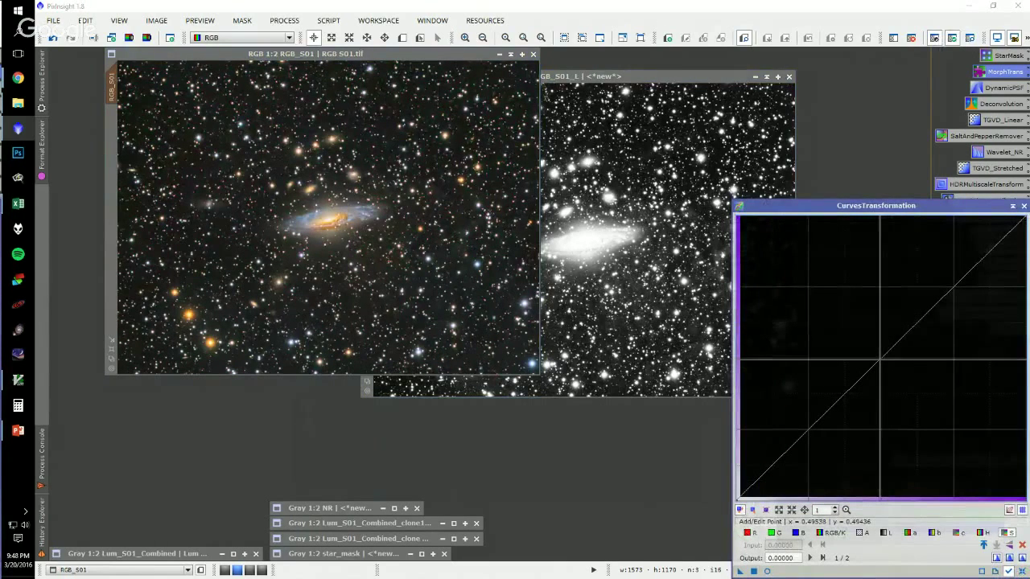
pyautogui.moveTo(895, 347); pyautogui.dragTo(893, 367)
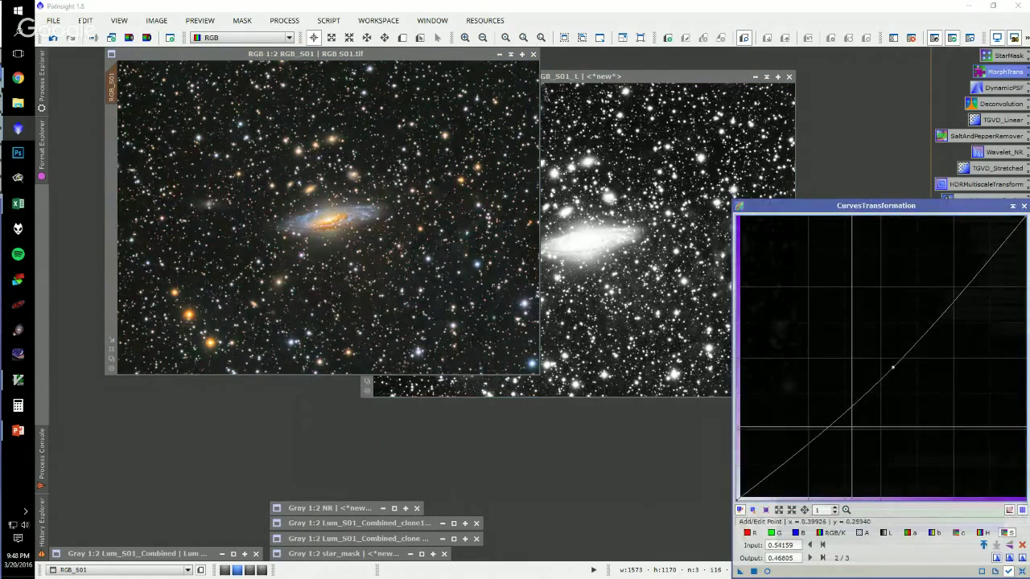
# - Fine-tune the curve point to input 0.64, output 0.47 under live preview, then reset and shade the tool
pyautogui.click(754, 571)
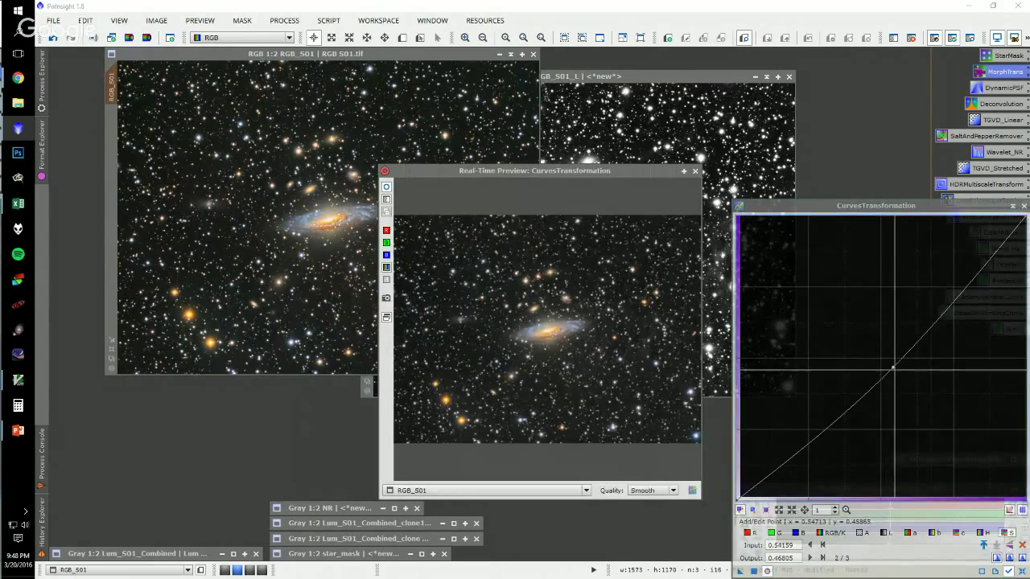
pyautogui.moveTo(893, 370); pyautogui.dragTo(935, 396)
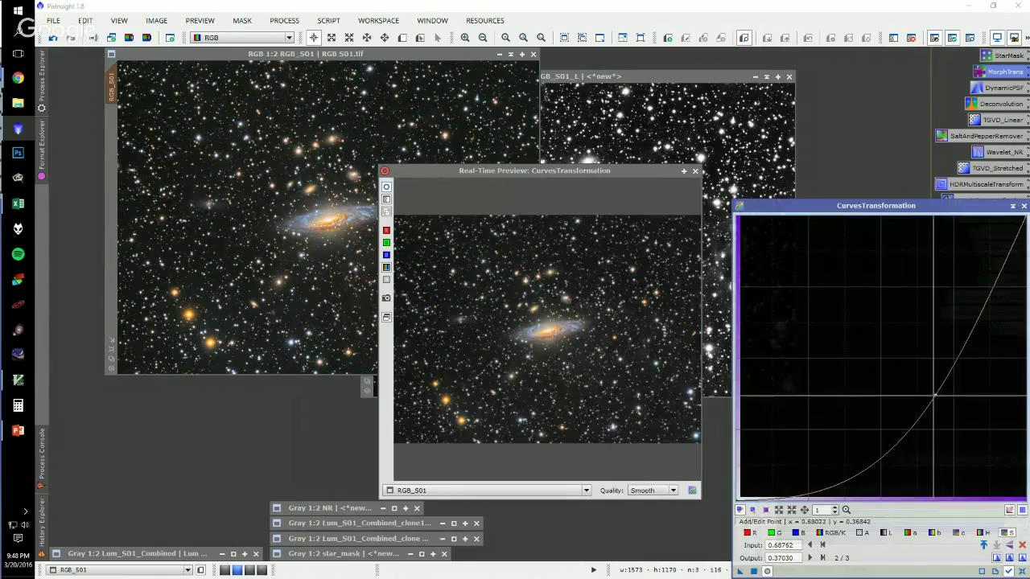
pyautogui.click(922, 376)
pyautogui.keyDown('ctrl'); pyautogui.click(922, 375); pyautogui.keyUp('ctrl')
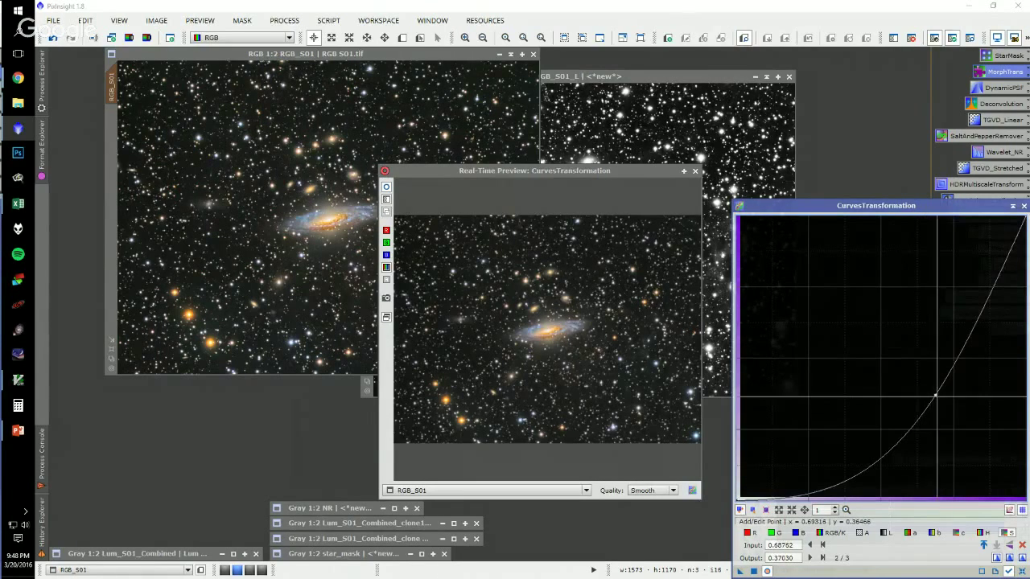
pyautogui.moveTo(935, 394); pyautogui.dragTo(921, 367)
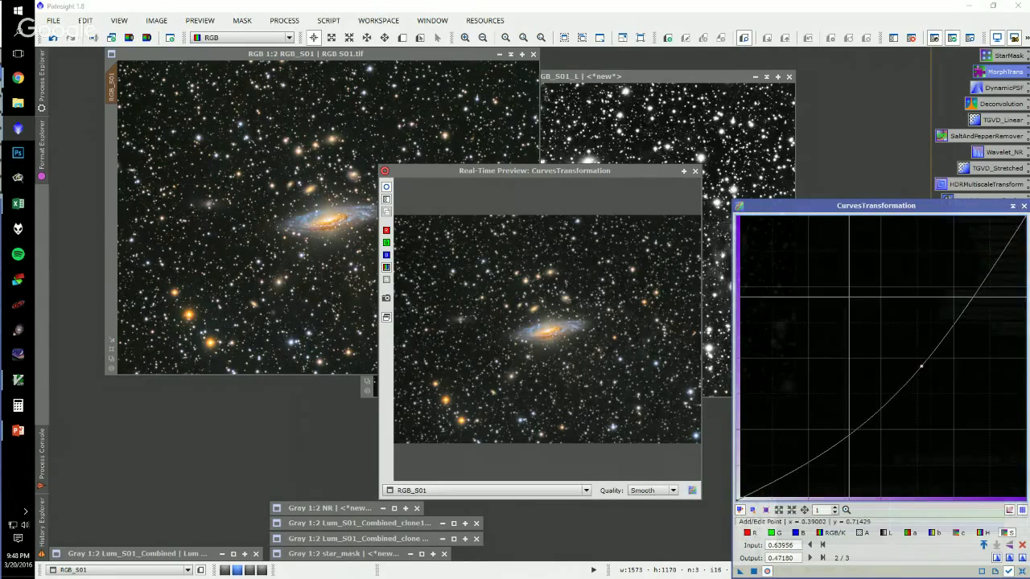
pyautogui.click(696, 171)
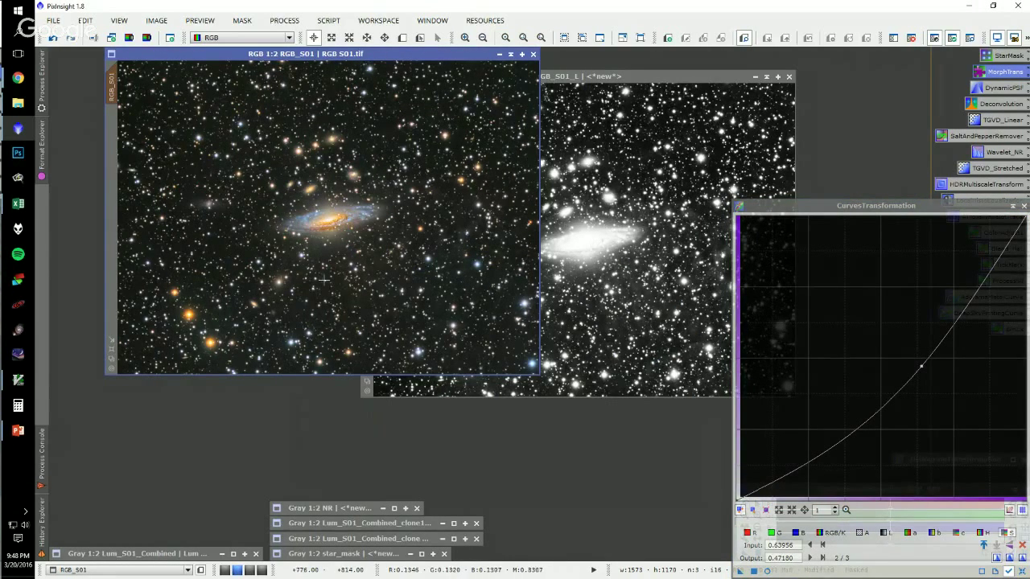
pyautogui.click(1024, 570)
pyautogui.click(1012, 205)
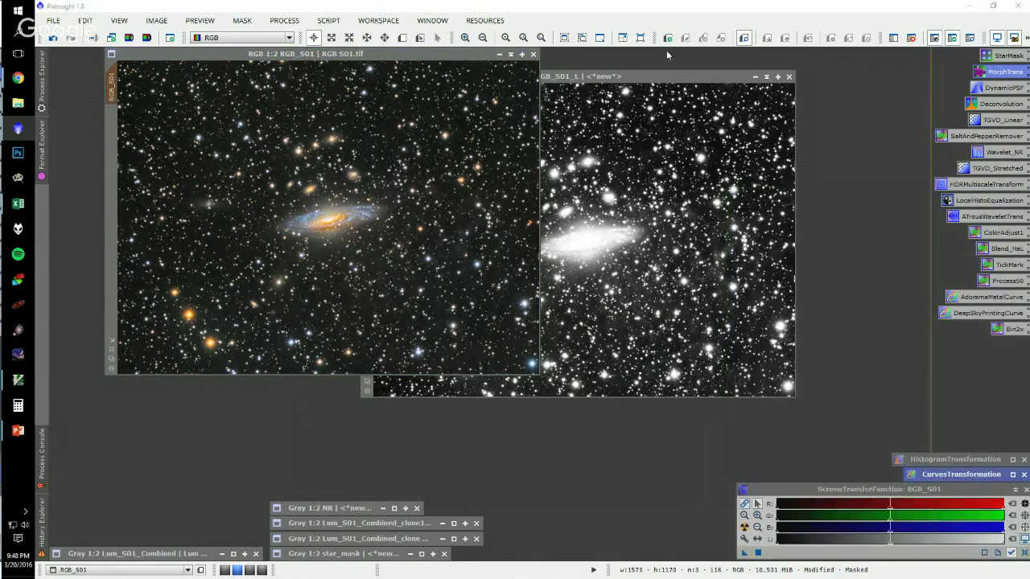
# - Iconize the RGB_S01_L luminance image and line it up with the other icons
pyautogui.moveTo(734, 81); pyautogui.dragTo(750, 97)
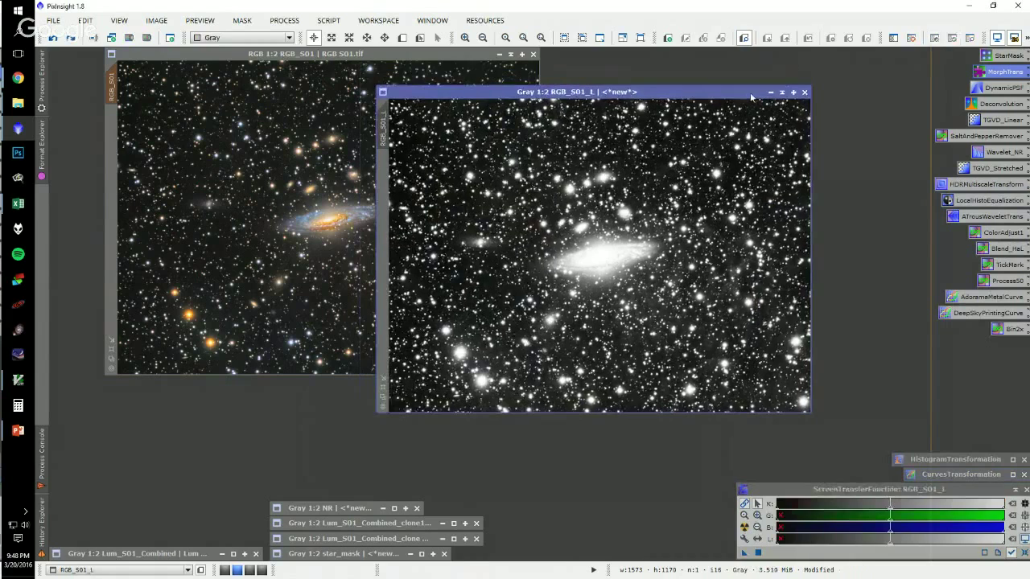
pyautogui.click(782, 93)
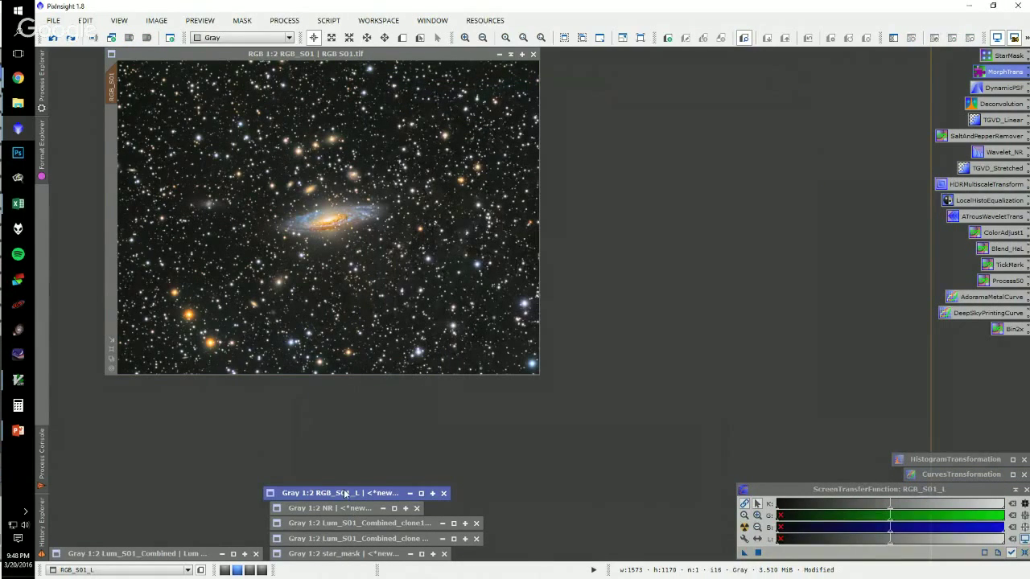
pyautogui.moveTo(345, 494); pyautogui.dragTo(352, 494)
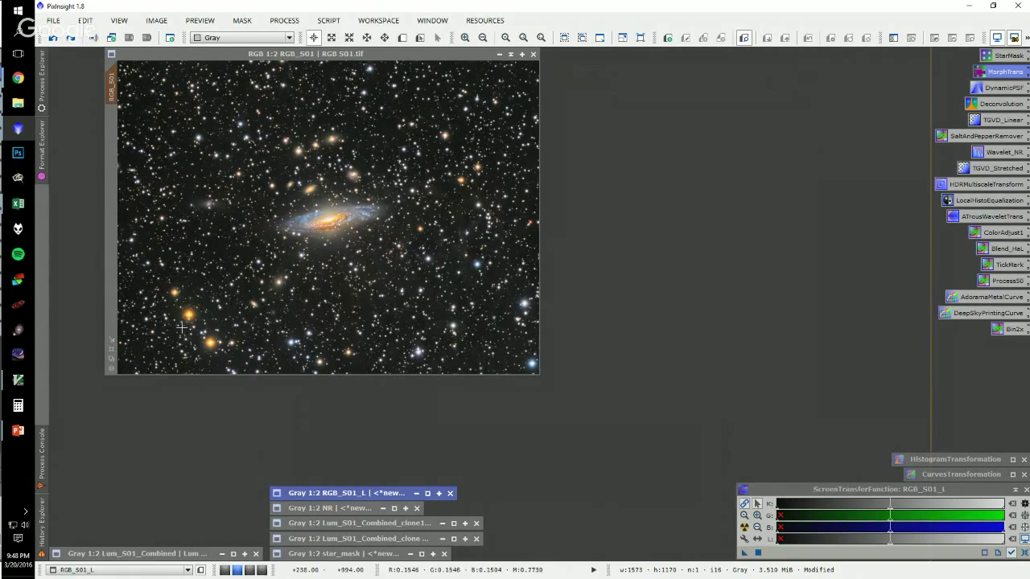
# - Open star_mask, confirm it masks RGB_S01 via the overlay, then iconize star_mask
pyautogui.doubleClick(343, 553)
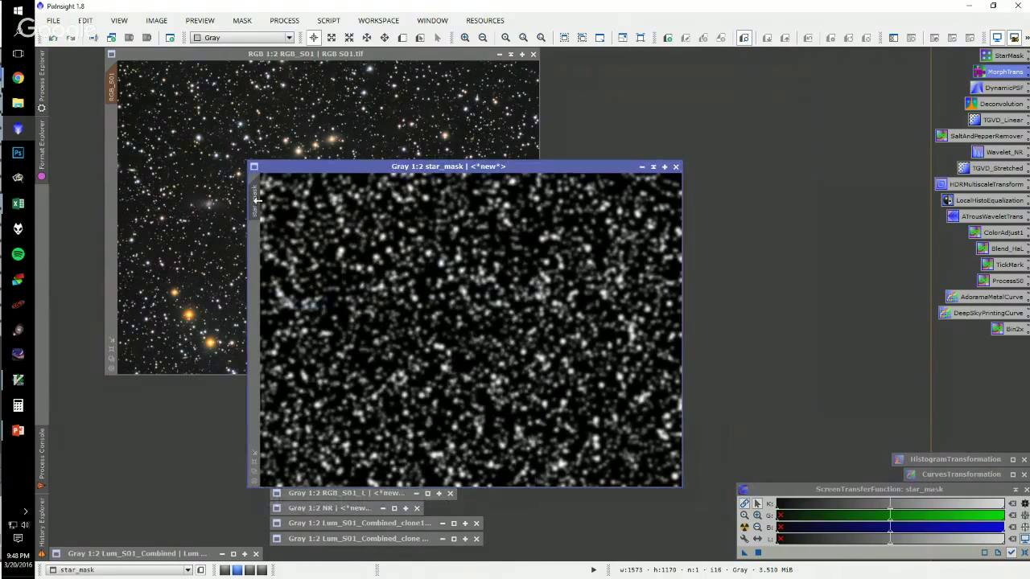
pyautogui.click(362, 58)
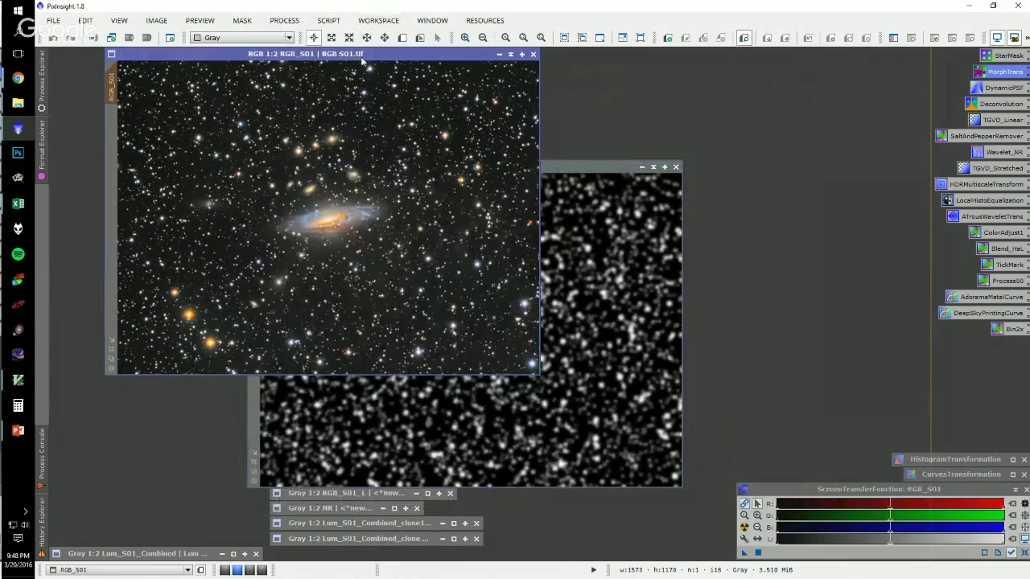
pyautogui.click(970, 39)
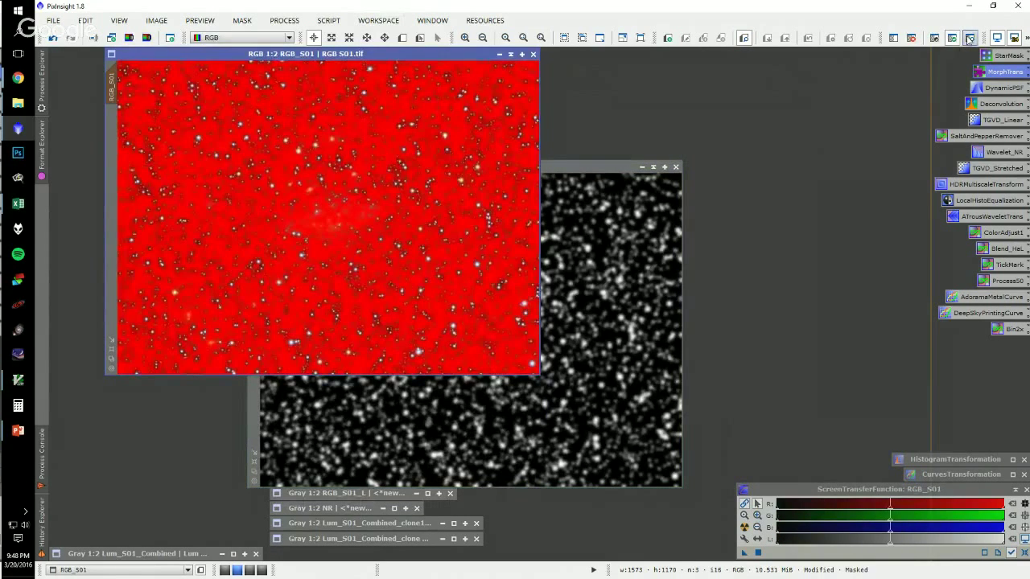
pyautogui.click(969, 39)
pyautogui.click(652, 167)
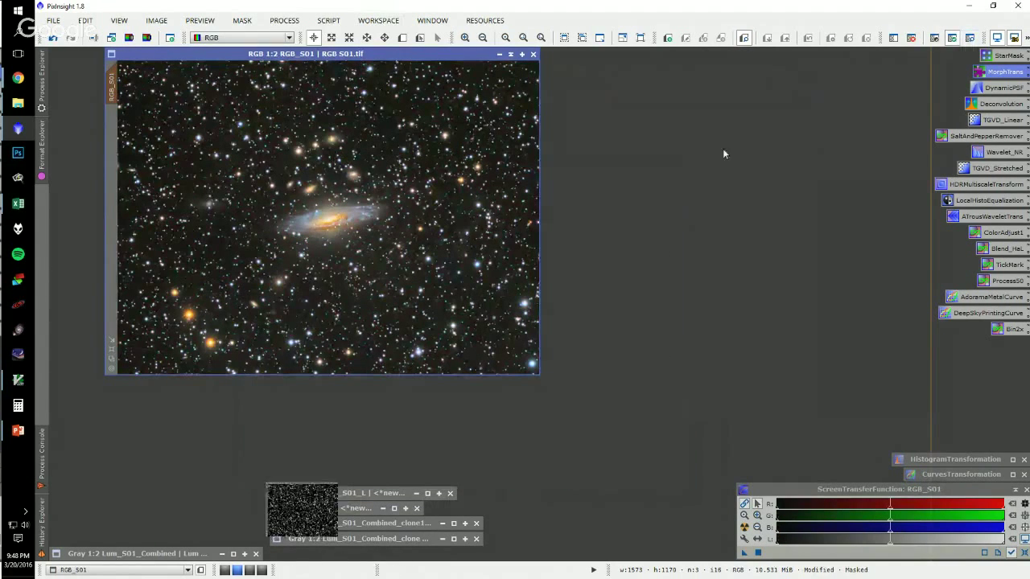
# - Apply a default Erosion (Minimum) to RGB_S01, compare with undo/redo, and revert it
pyautogui.doubleClick(1000, 72)
pyautogui.moveTo(906, 288); pyautogui.dragTo(766, 96)
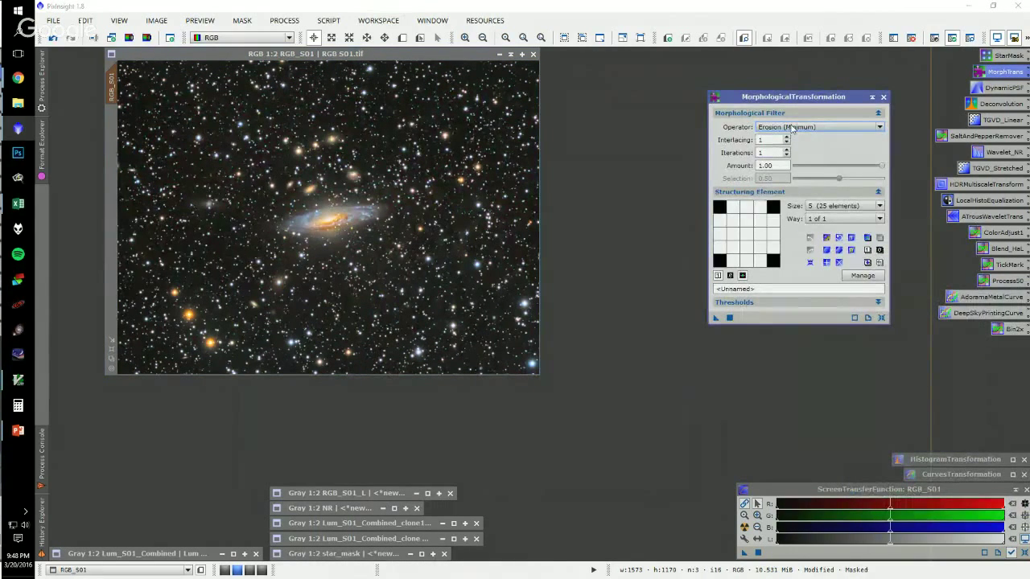
pyautogui.click(792, 127)
pyautogui.click(784, 128)
pyautogui.moveTo(713, 318); pyautogui.dragTo(343, 282)
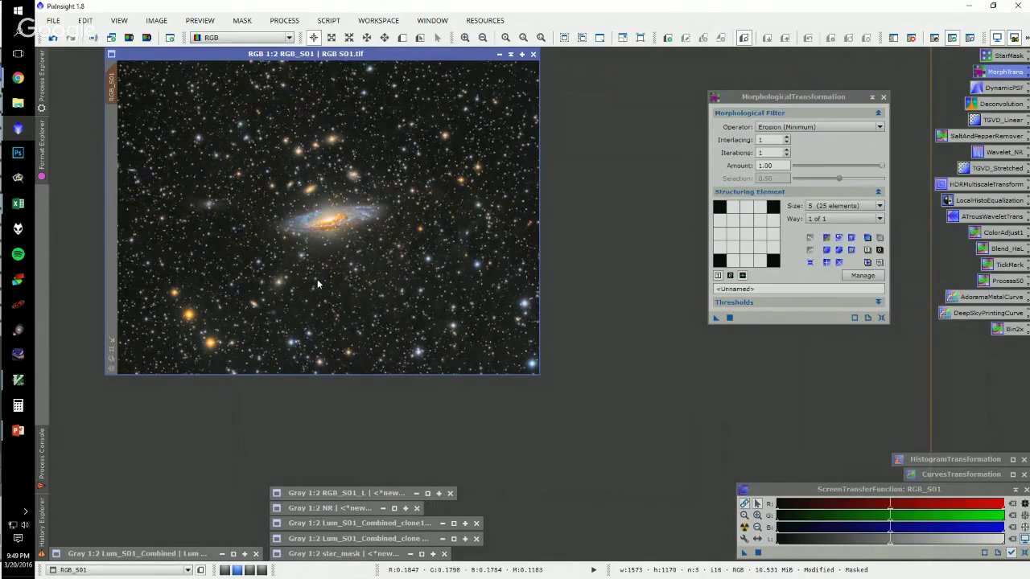
pyautogui.hotkey('ctrl', 'z')
pyautogui.hotkey('ctrl', 'y')
pyautogui.hotkey('ctrl', 'z')
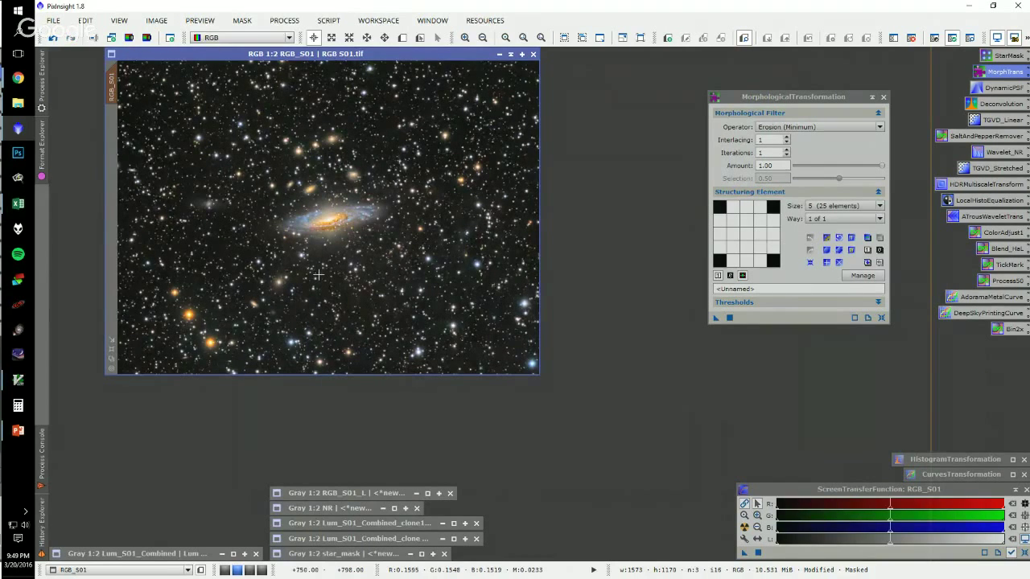
pyautogui.hotkey('ctrl', 'y')
pyautogui.hotkey('ctrl', 'z')
# - Set the erosion Amount to 0.50 and apply it to the galaxy image
pyautogui.click(738, 154)
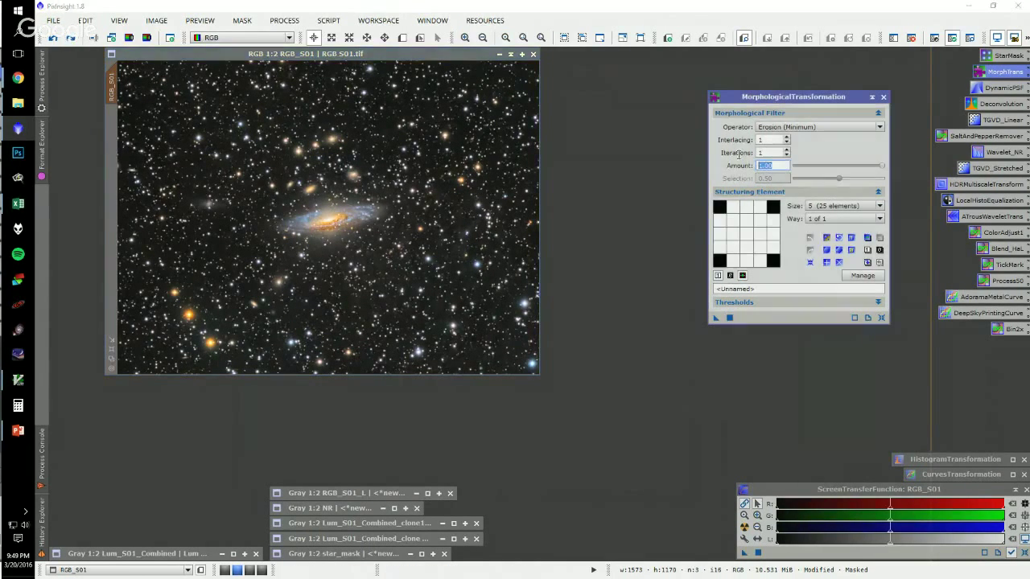
pyautogui.write('0.5')
pyautogui.press('Return')
pyautogui.click(716, 318)
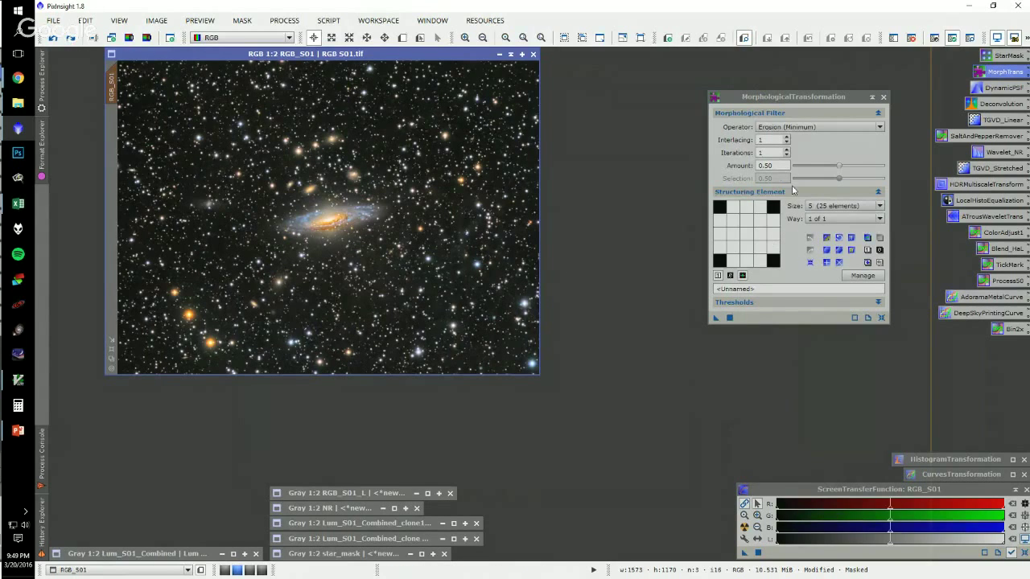
# - Apply the erosion at Amount 0.30 to RGB_S01 and zoom in to inspect the stars
pyautogui.click(765, 165)
pyautogui.press('Delete')
pyautogui.write('3')
pyautogui.press('Return')
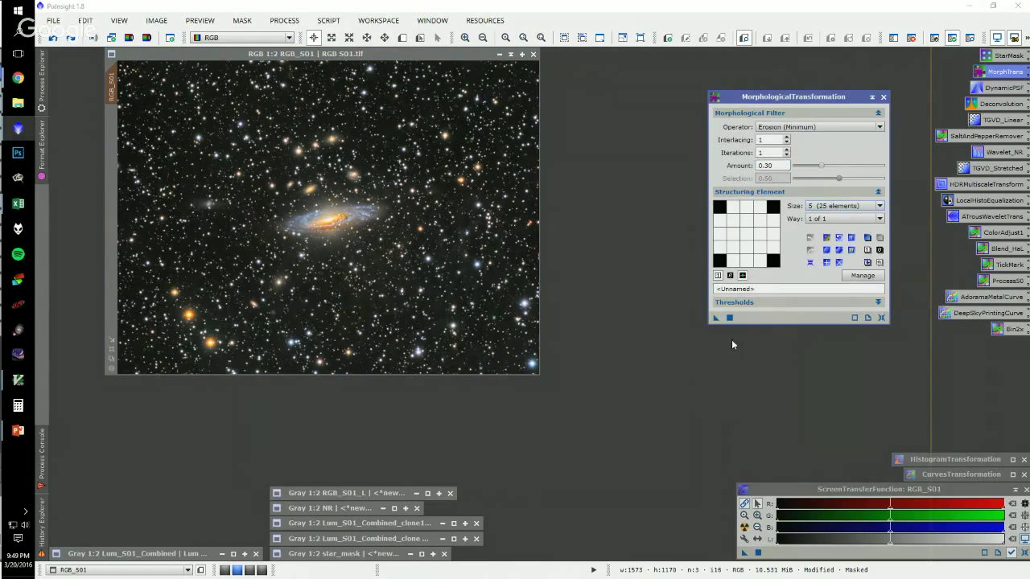
pyautogui.moveTo(711, 321); pyautogui.dragTo(487, 298)
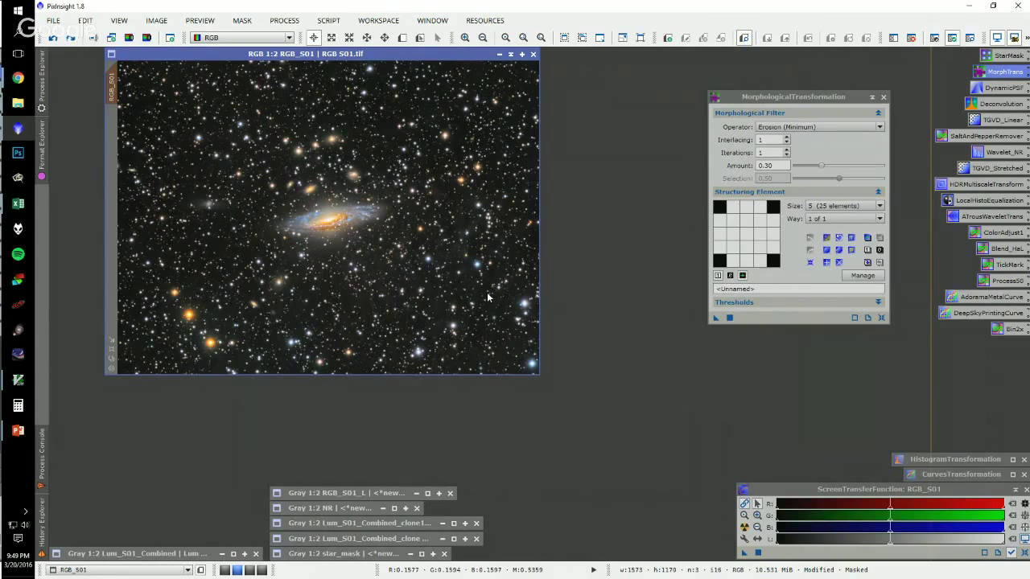
pyautogui.scroll(1, 310, 215)
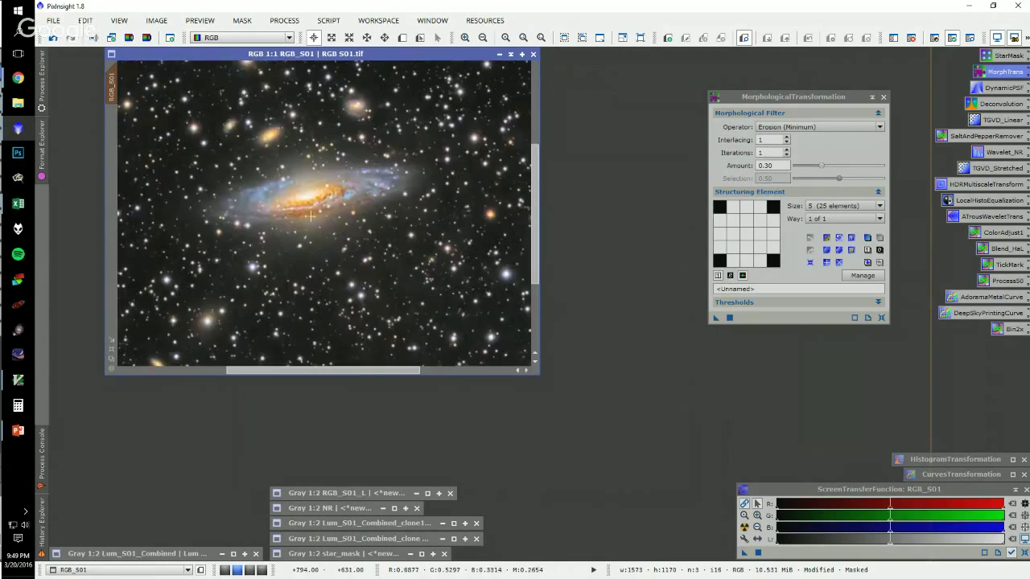
pyautogui.scroll(1, 310, 216)
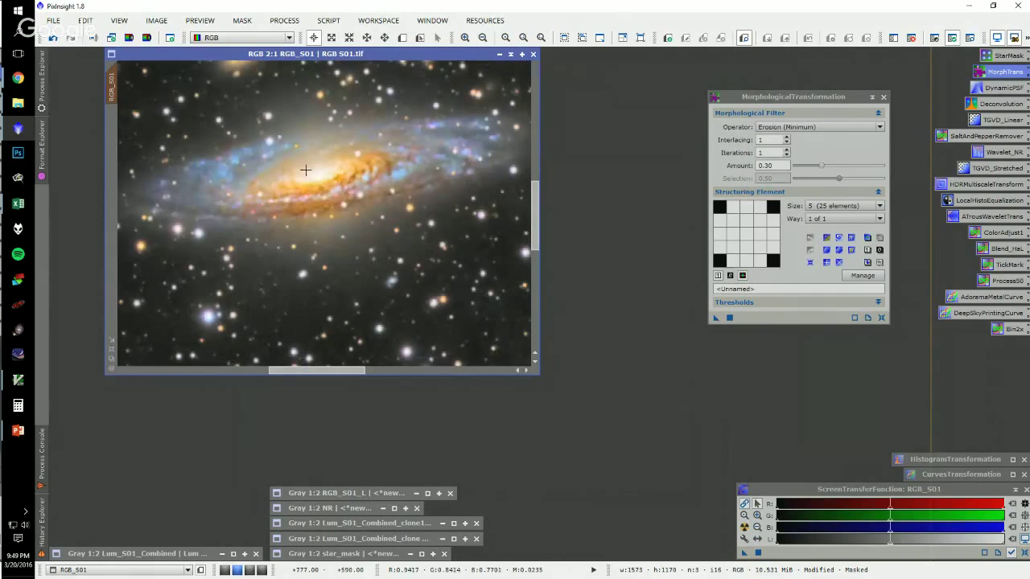
pyautogui.scroll(-1, 282, 191)
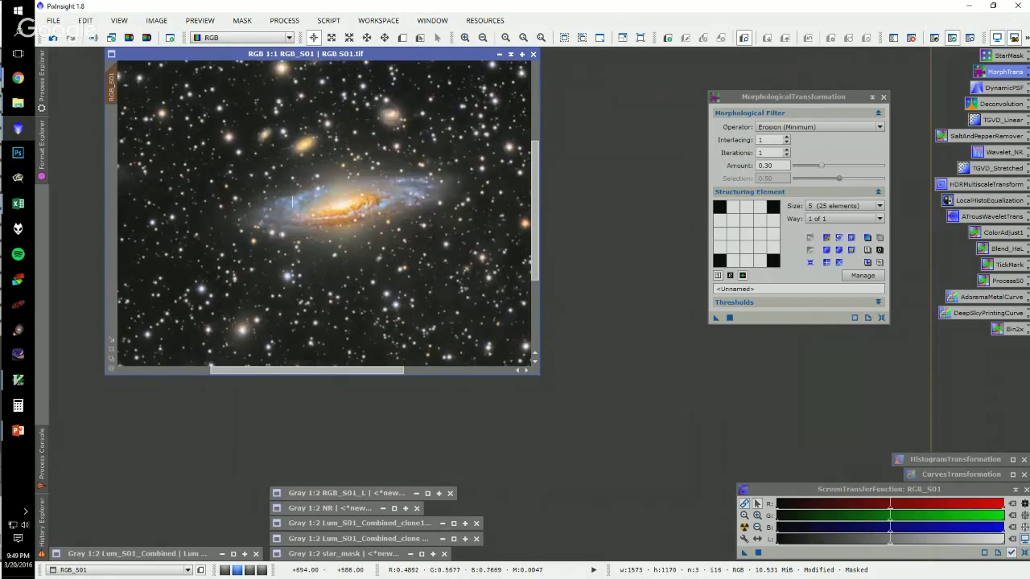
pyautogui.scroll(-1, 342, 228)
pyautogui.scroll(1, 229, 213)
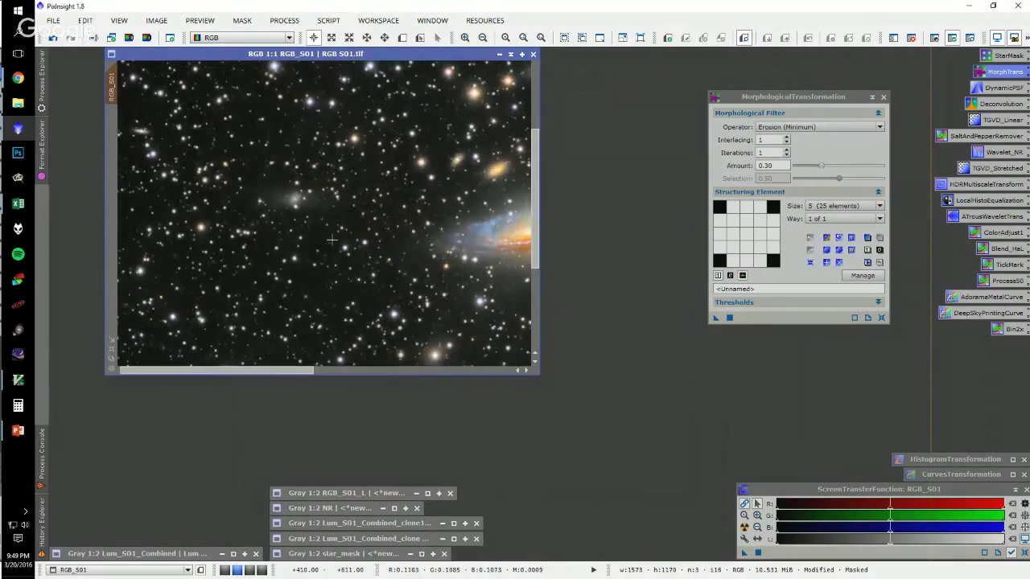
pyautogui.scroll(-1, 332, 239)
pyautogui.scroll(1, 366, 177)
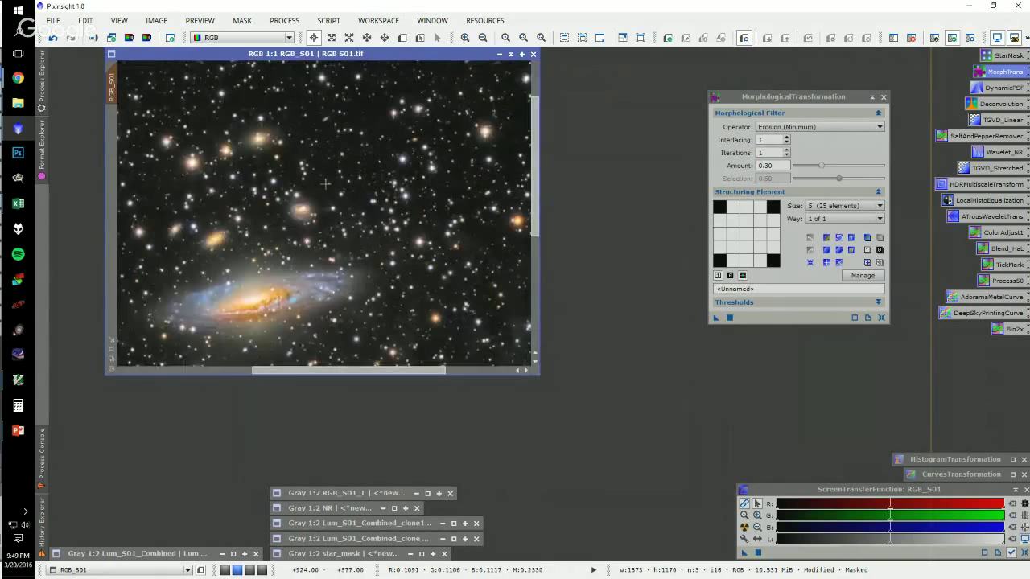
pyautogui.scroll(1, 290, 208)
pyautogui.scroll(-2, 318, 215)
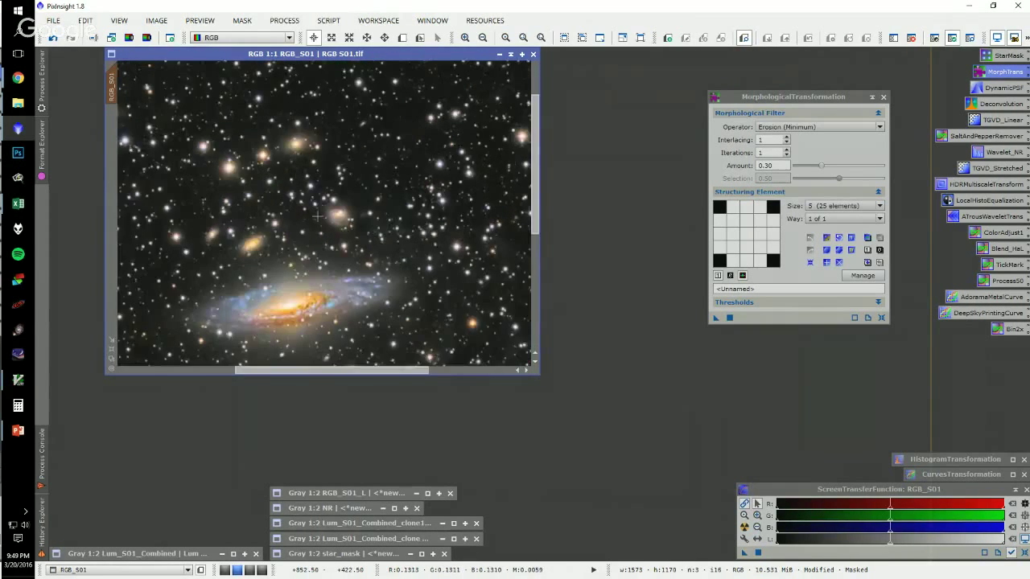
# - Close MorphologicalTransformation, remove the star mask from RGB_S01, centre its window and minimize PixInsight
pyautogui.click(882, 98)
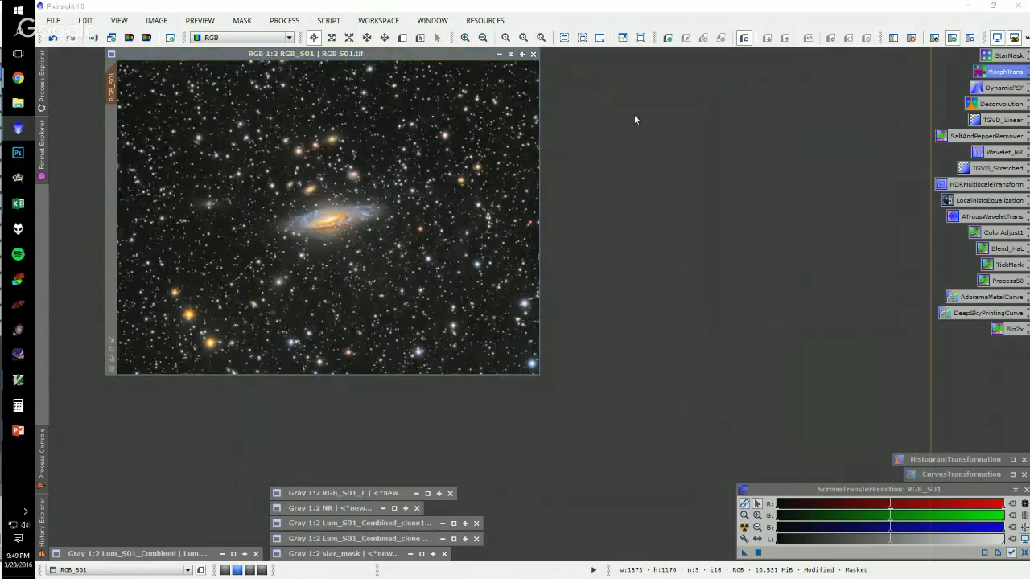
pyautogui.click(911, 39)
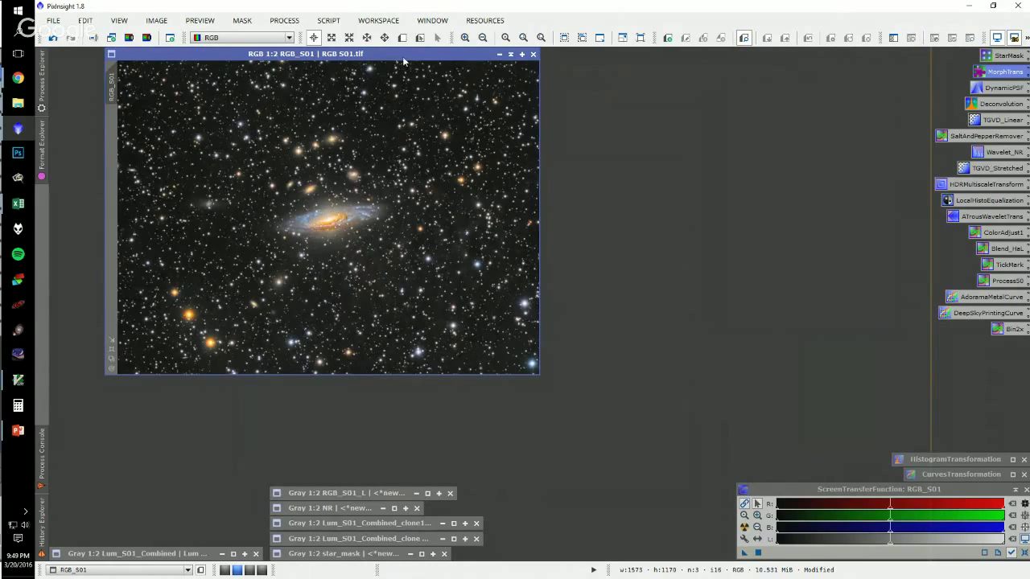
pyautogui.moveTo(404, 60); pyautogui.dragTo(593, 67)
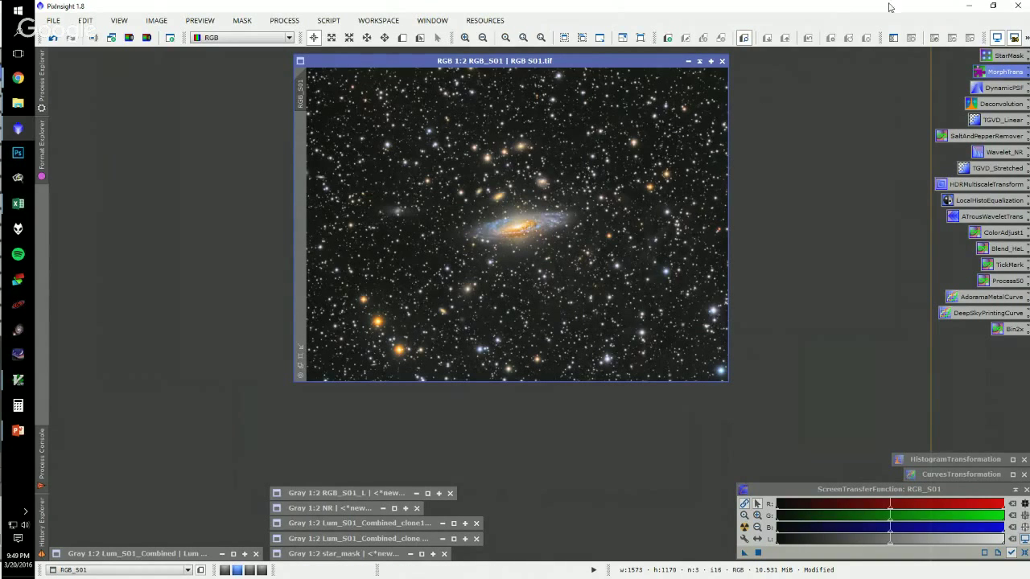
pyautogui.click(971, 6)
pyautogui.moveTo(526, 150)
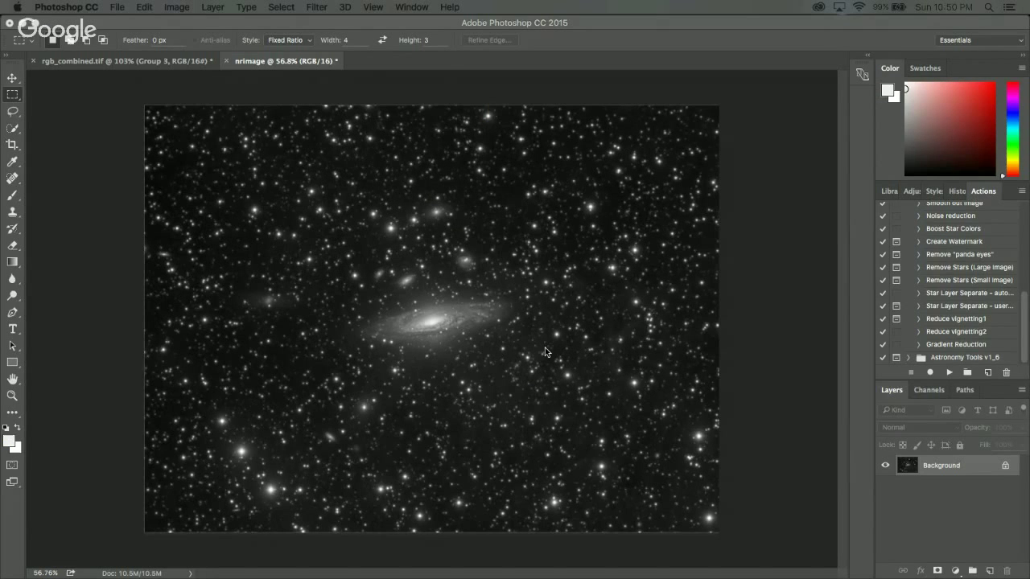
# - Open the Info panel with F8 and zoom the nrimage canvas to 64.2%
pyautogui.press('F8')
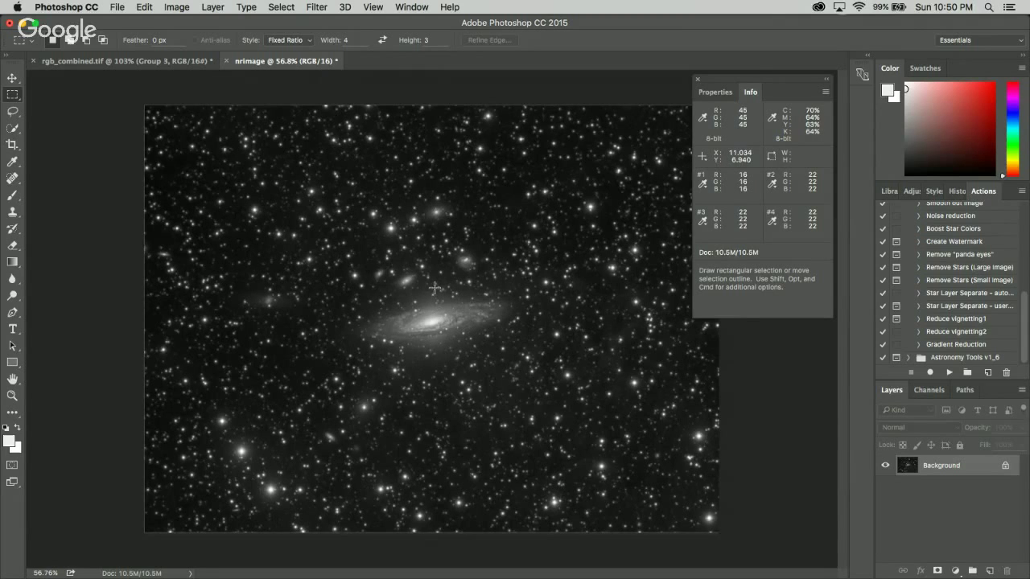
pyautogui.scroll(3, 435, 289)
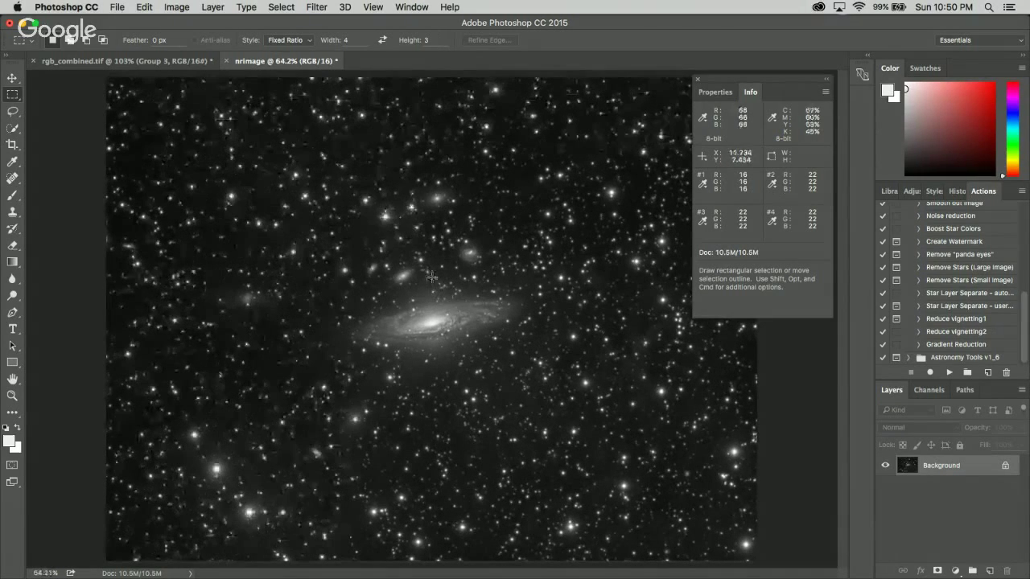
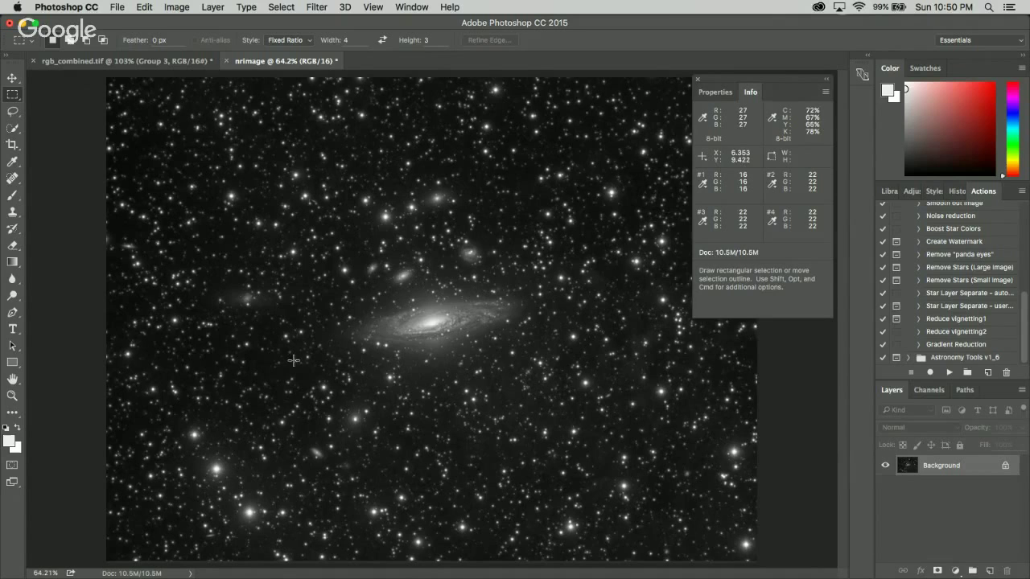
# - Zoom nrimage slightly, then switch back to the colour rgb_combined.tif document
pyautogui.scroll(1, 293, 361)
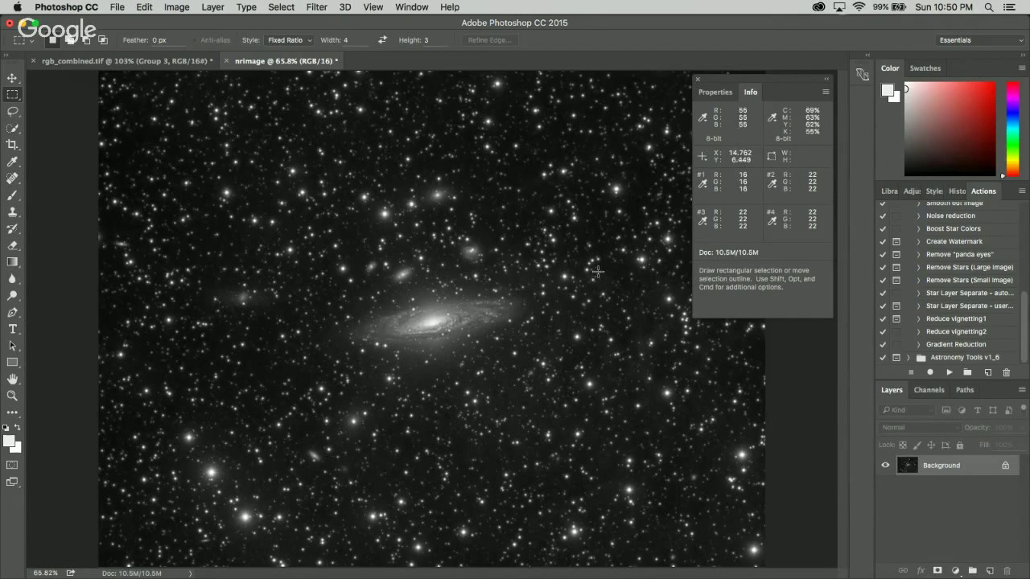
pyautogui.click(193, 62)
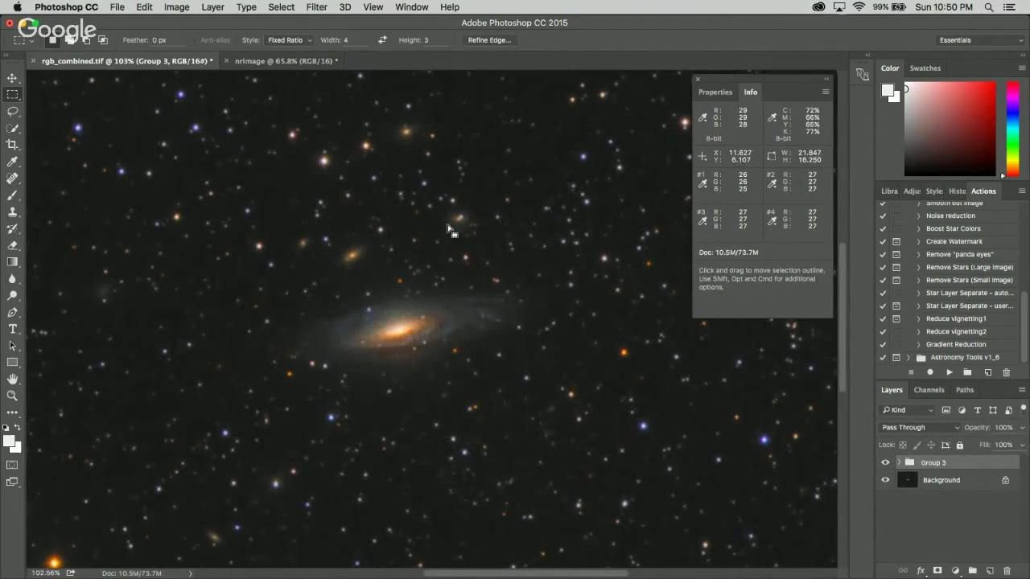
pyautogui.click(284, 62)
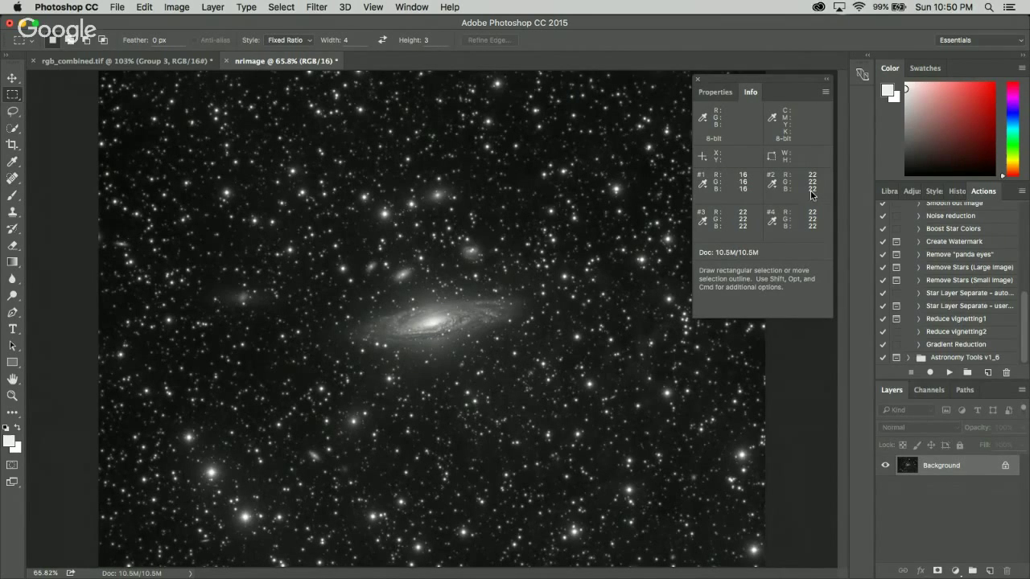
pyautogui.click(149, 63)
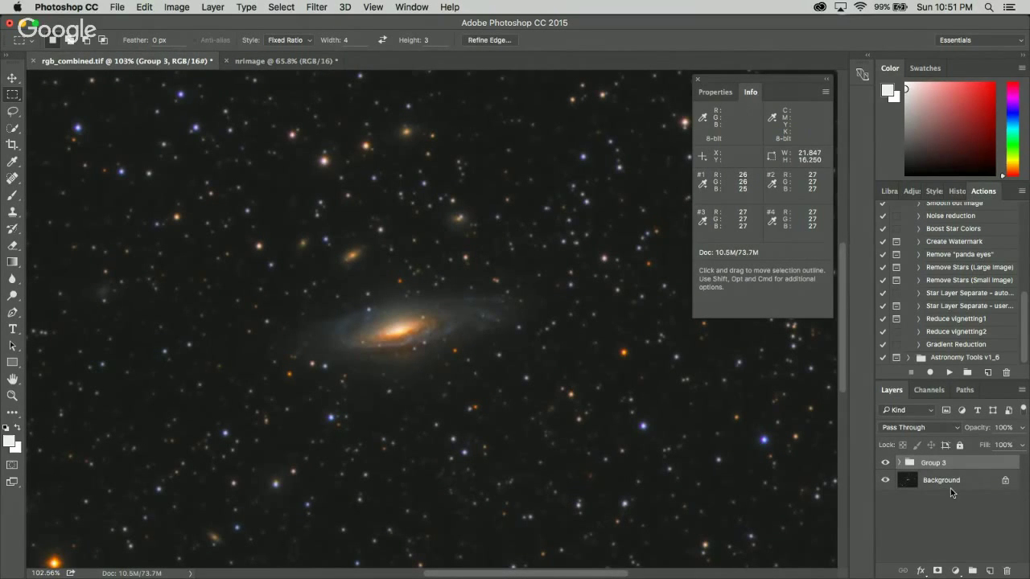
# - Flatten rgb_combined.tif so Group 3 merges into a single Background layer
pyautogui.rightClick(953, 465)
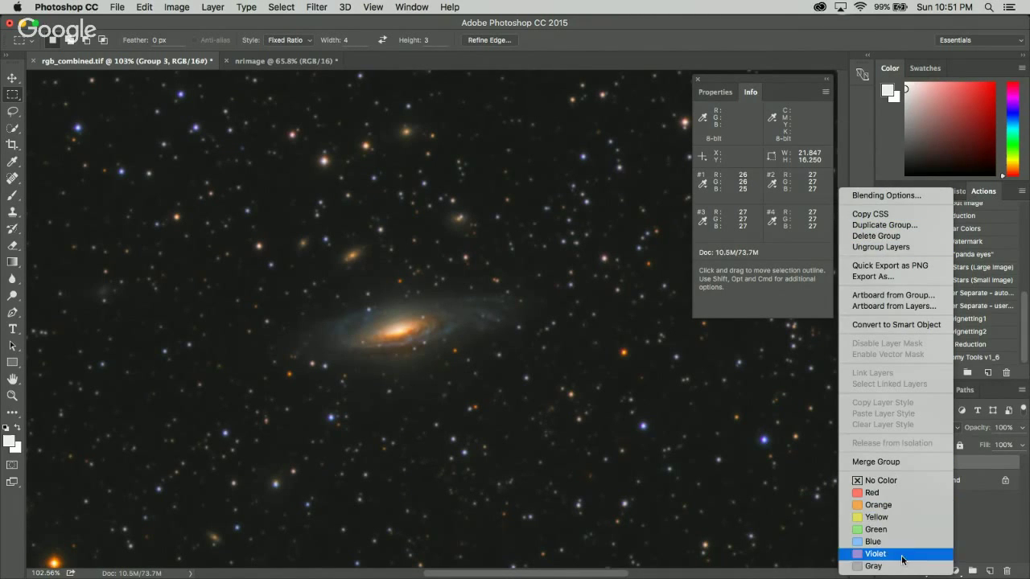
pyautogui.rightClick(977, 483)
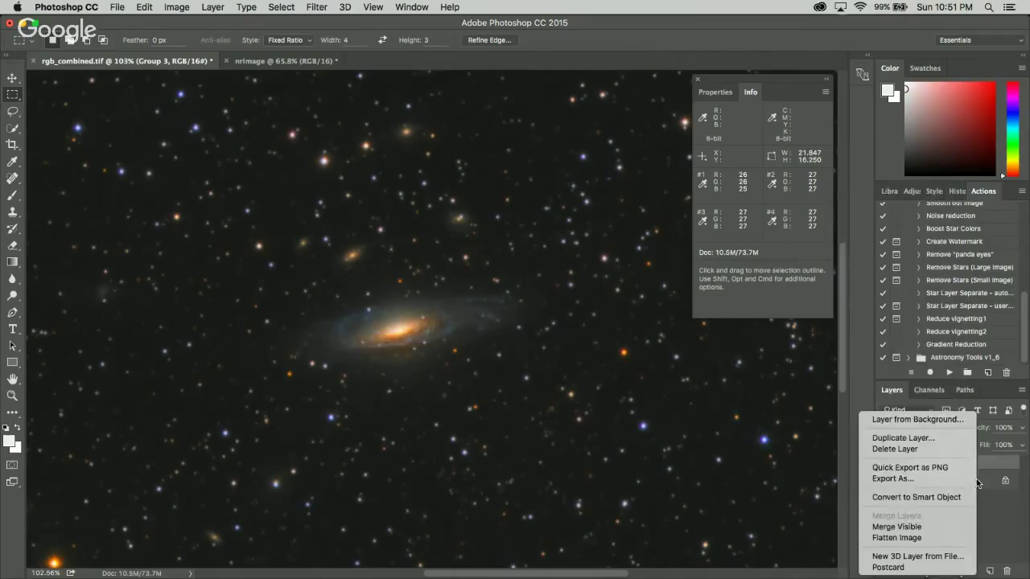
pyautogui.click(907, 537)
# - Duplicate the Background and apply Levels with the input black point raised to 8
pyautogui.moveTo(944, 473); pyautogui.dragTo(988, 570)
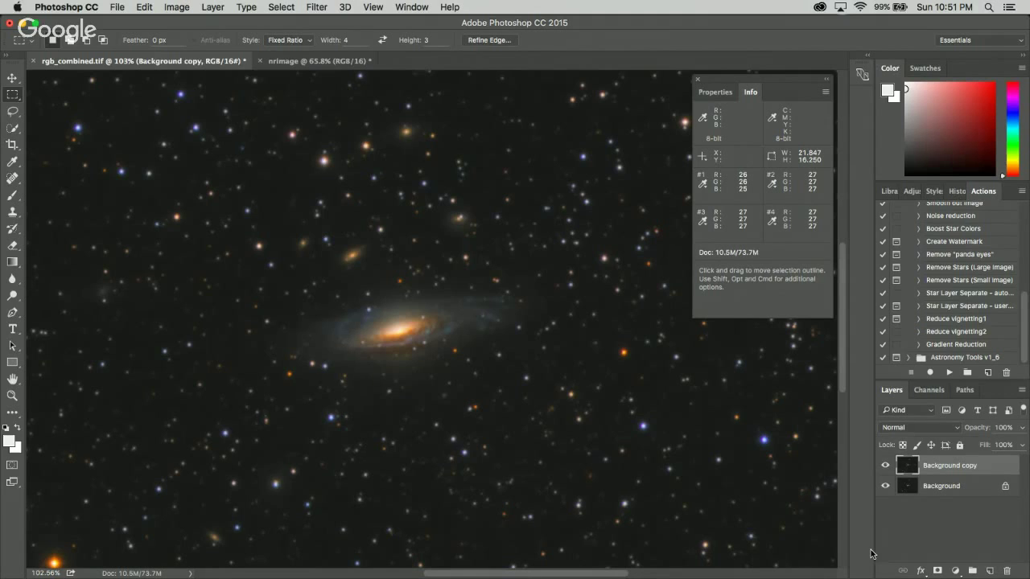
pyautogui.hotkey('ctrl', 'l')
pyautogui.moveTo(143, 406); pyautogui.dragTo(147, 411)
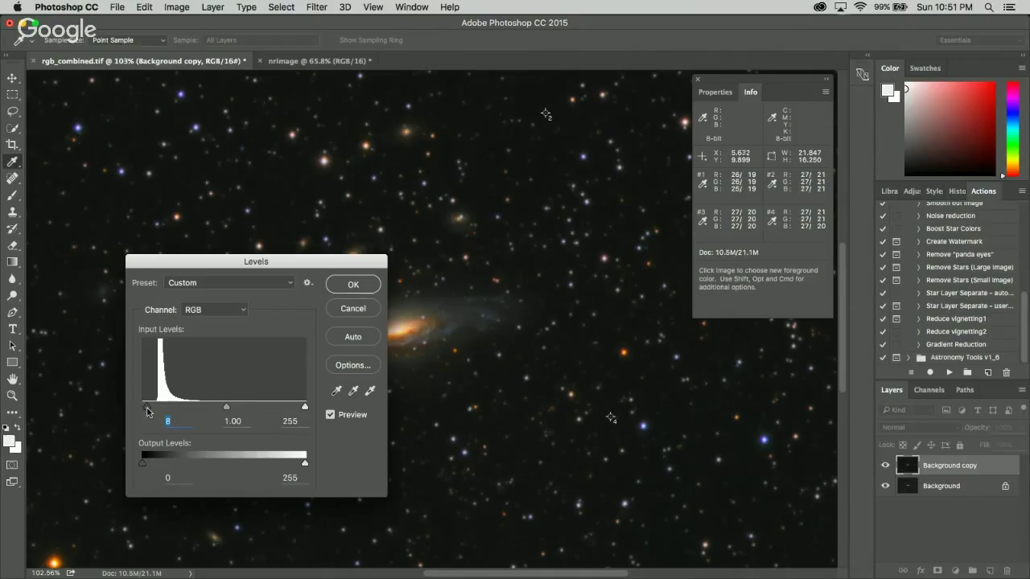
pyautogui.click(354, 288)
# - Flatten the adjusted copy back into a single Background layer
pyautogui.press('m')
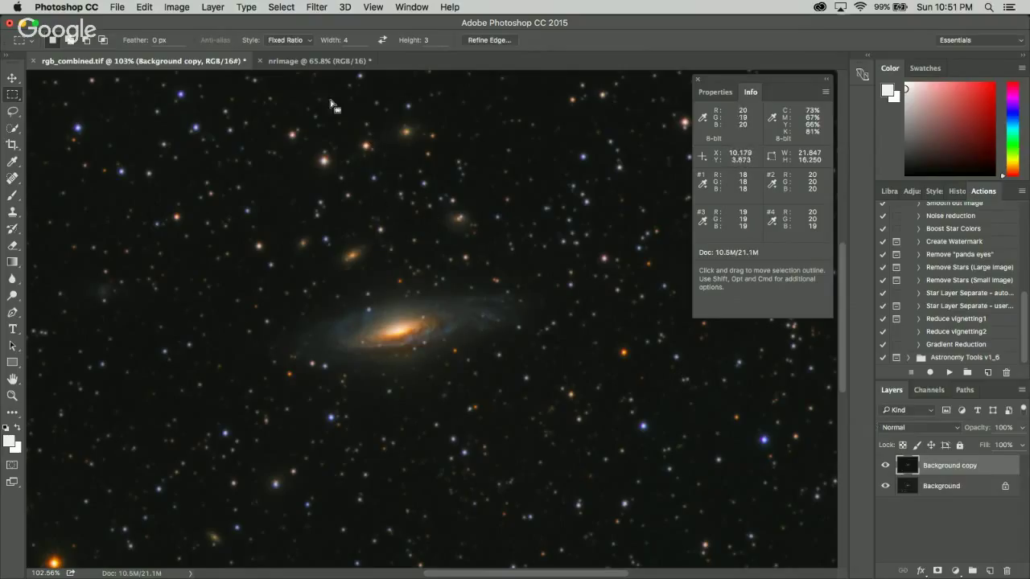
pyautogui.rightClick(949, 487)
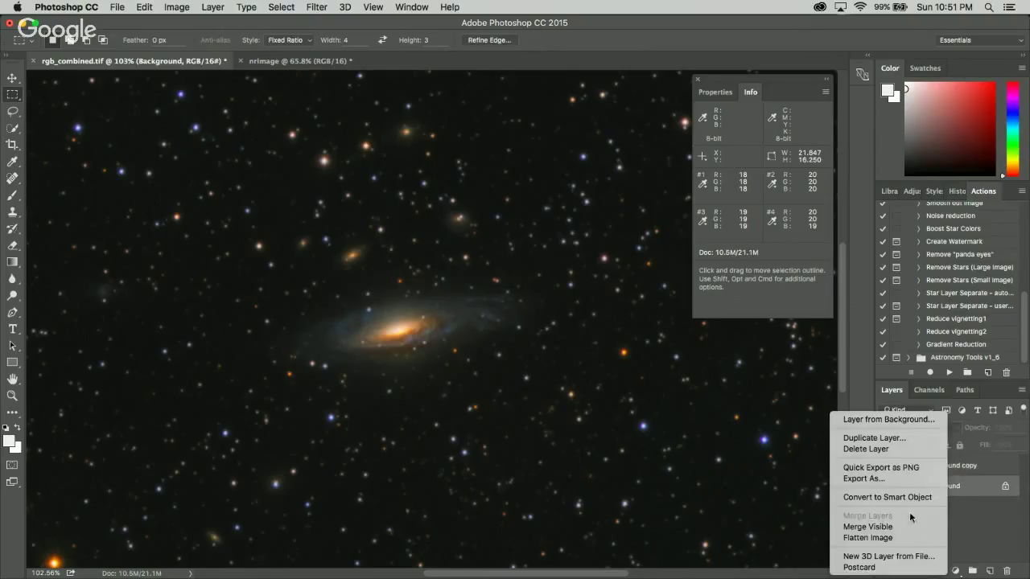
pyautogui.click(889, 538)
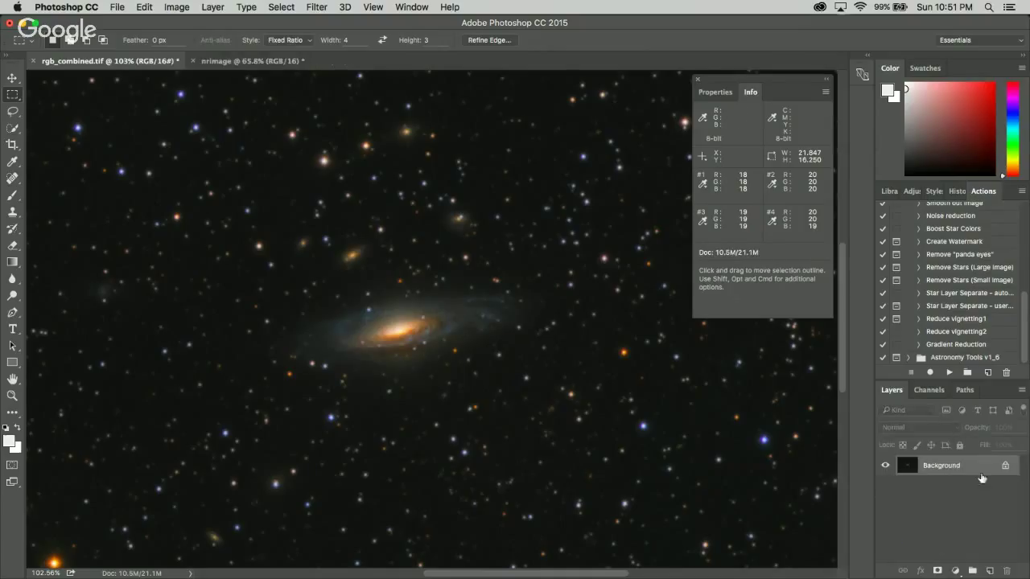
# - Duplicate the colour image as 'for lab', reorder its tab, and return to nrimage
pyautogui.click(174, 6)
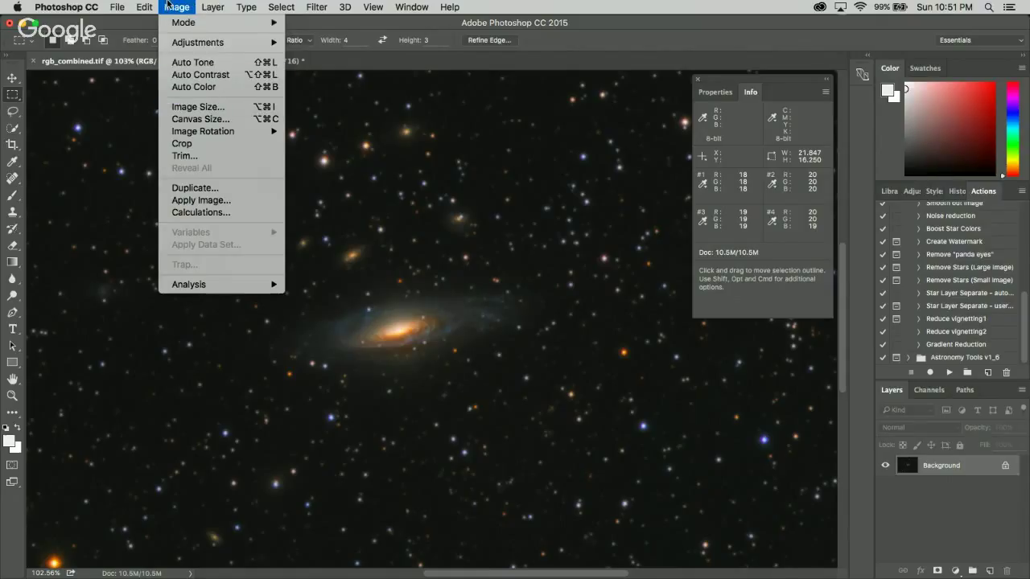
pyautogui.click(198, 190)
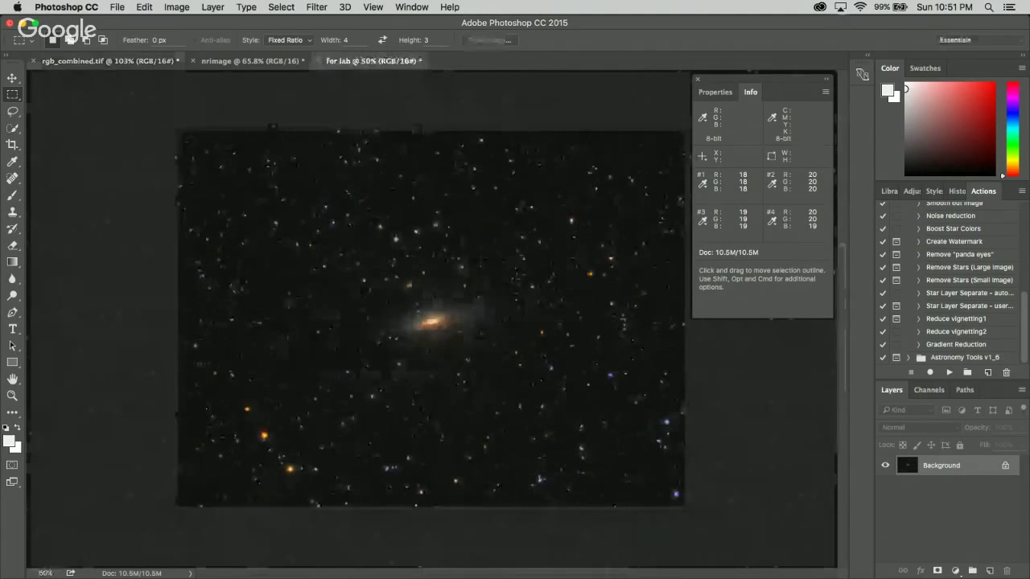
pyautogui.moveTo(374, 61); pyautogui.dragTo(249, 62)
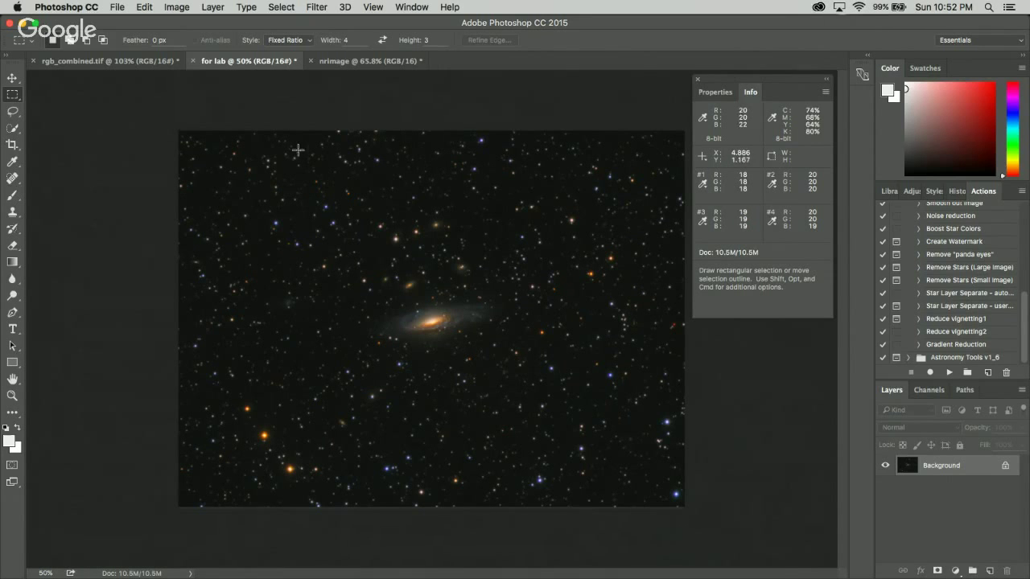
pyautogui.click(375, 64)
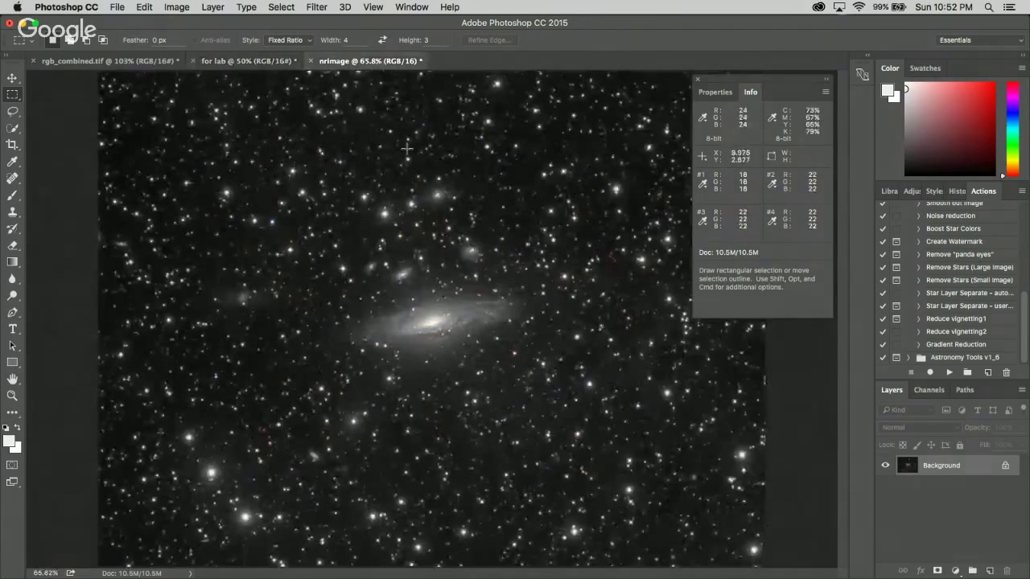
# - Copy the whole grey nrimage and paste it into rgb_combined.tif as Layer 1
pyautogui.click(291, 9)
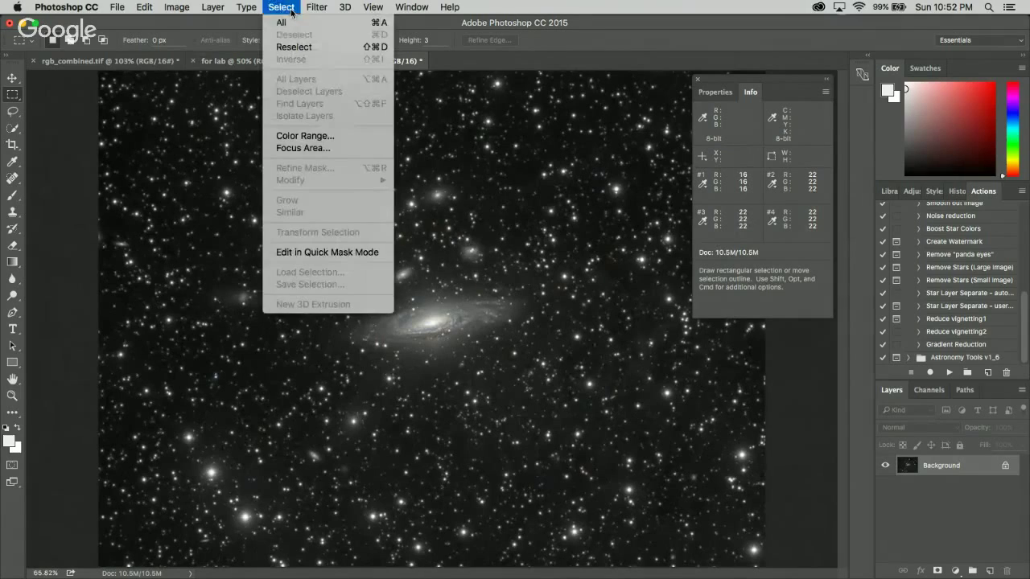
pyautogui.click(277, 19)
pyautogui.click(147, 7)
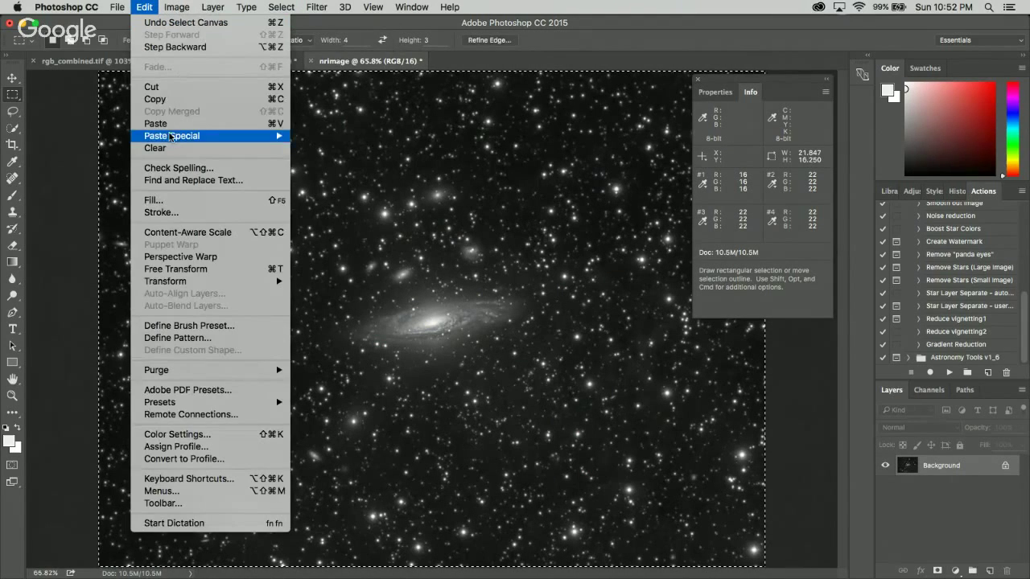
pyautogui.click(181, 99)
pyautogui.click(105, 60)
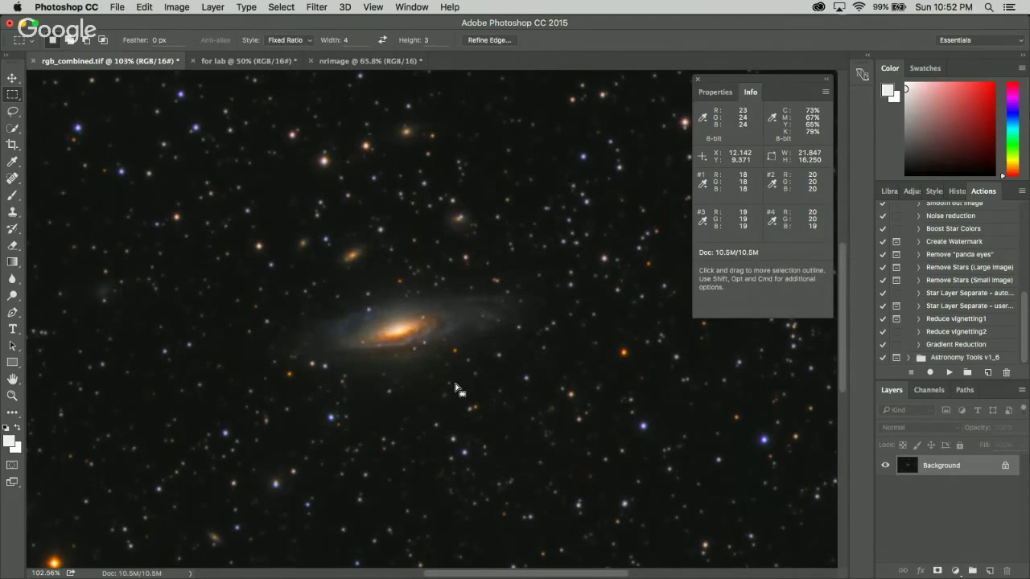
pyautogui.press('super+v')
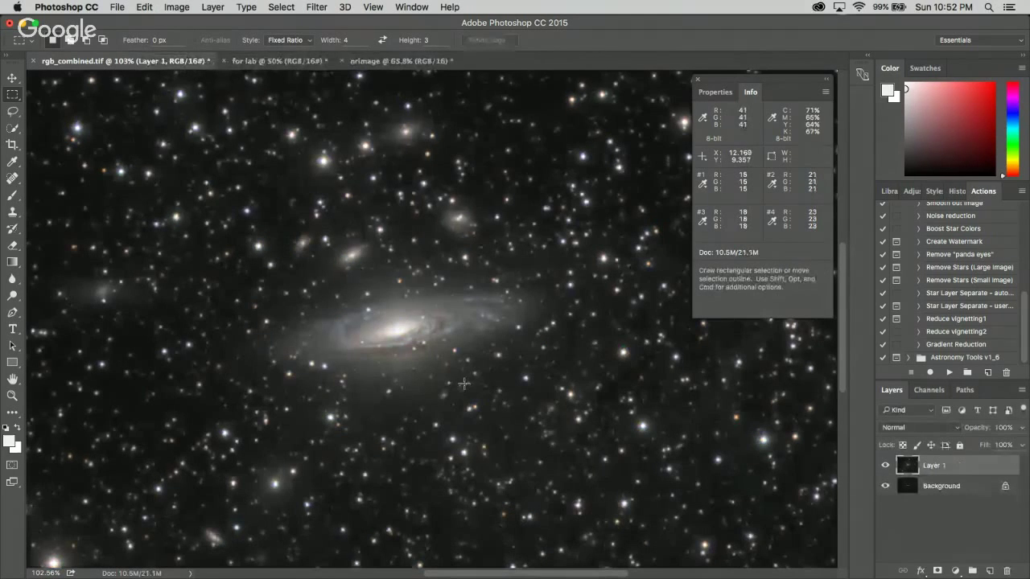
# - Set Layer 1 to Luminosity blend mode at 50% opacity, then show the for lab copy
pyautogui.click(913, 427)
pyautogui.moveTo(914, 568)
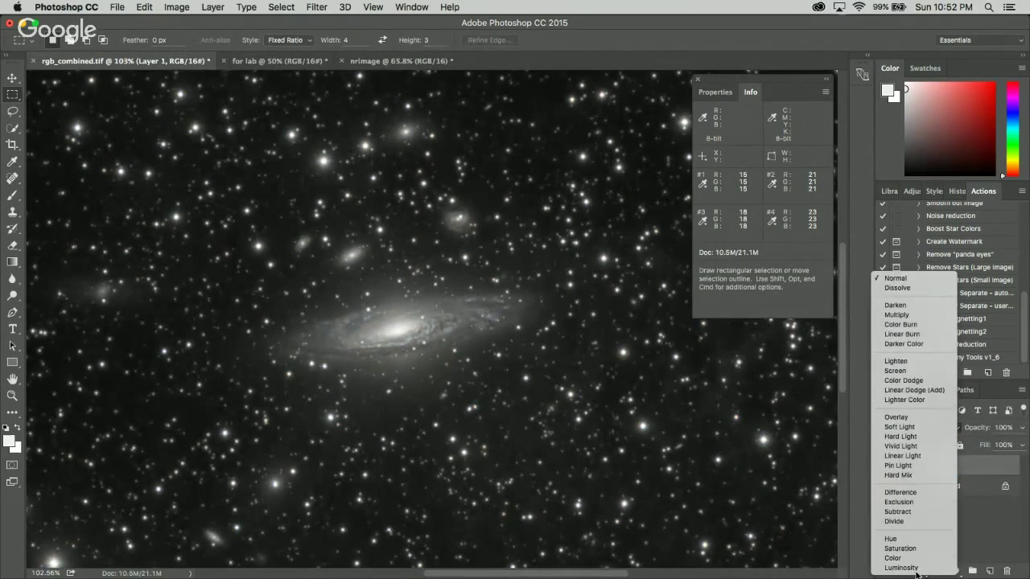
pyautogui.click(900, 568)
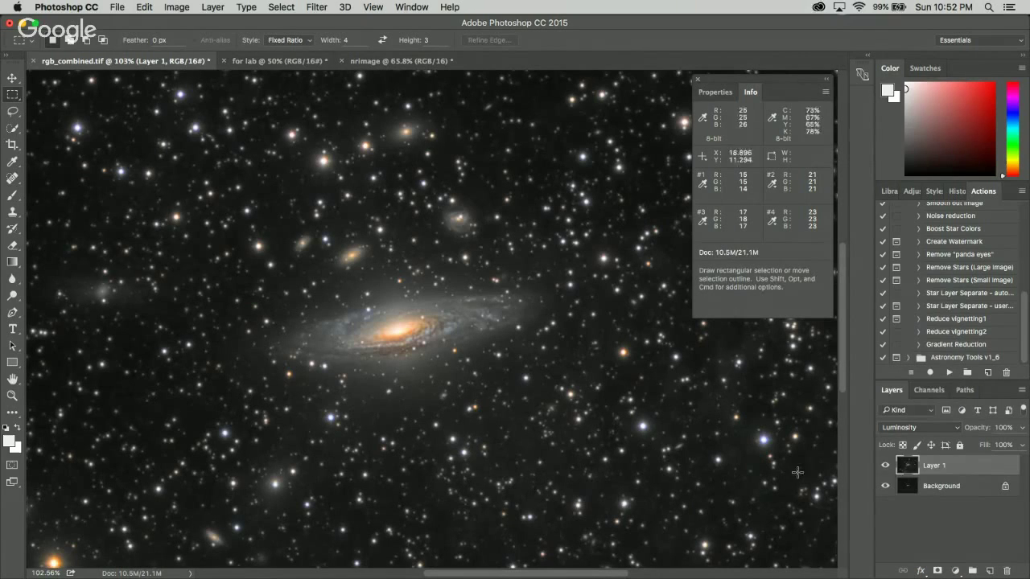
pyautogui.click(1023, 428)
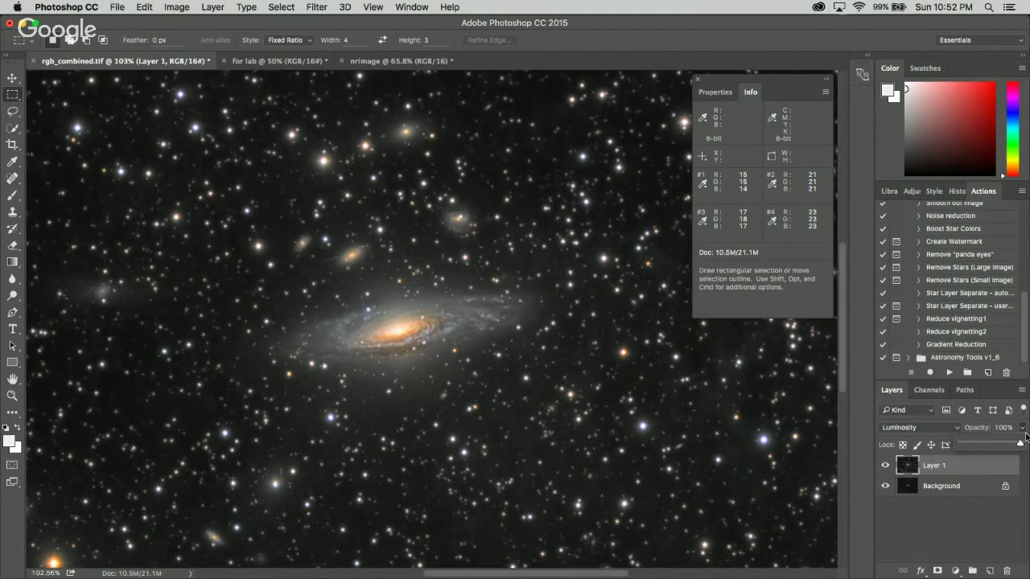
pyautogui.moveTo(1022, 444); pyautogui.dragTo(990, 447)
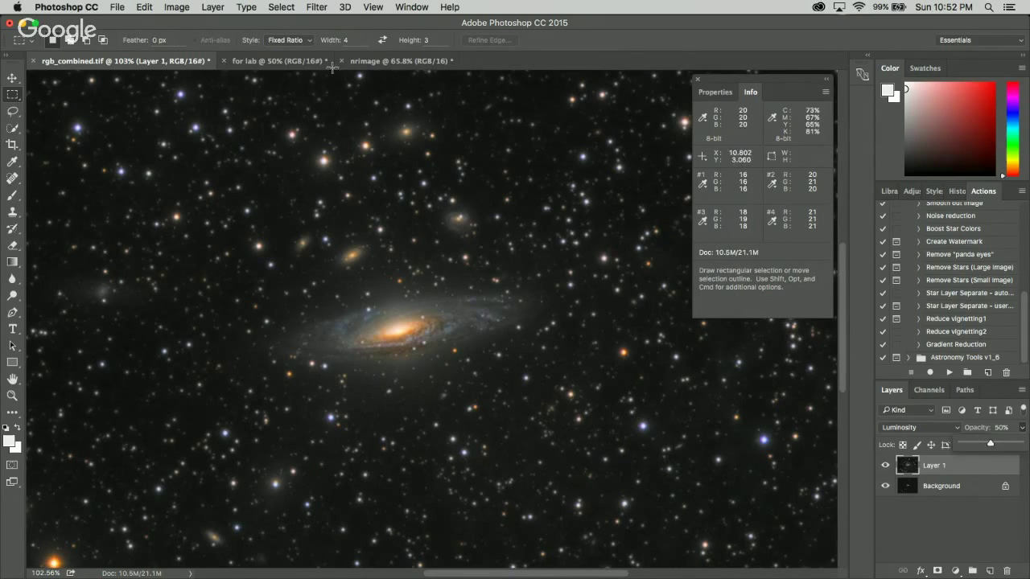
pyautogui.click(295, 60)
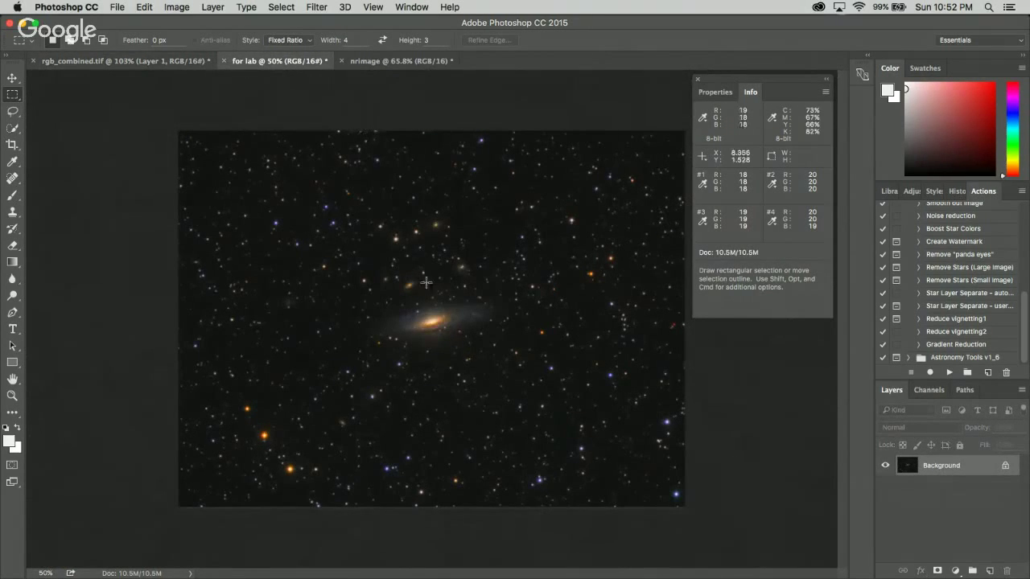
# - Convert the for lab document to Lab Color mode
pyautogui.scroll(5, 470, 328)
pyautogui.scroll(1, 401, 241)
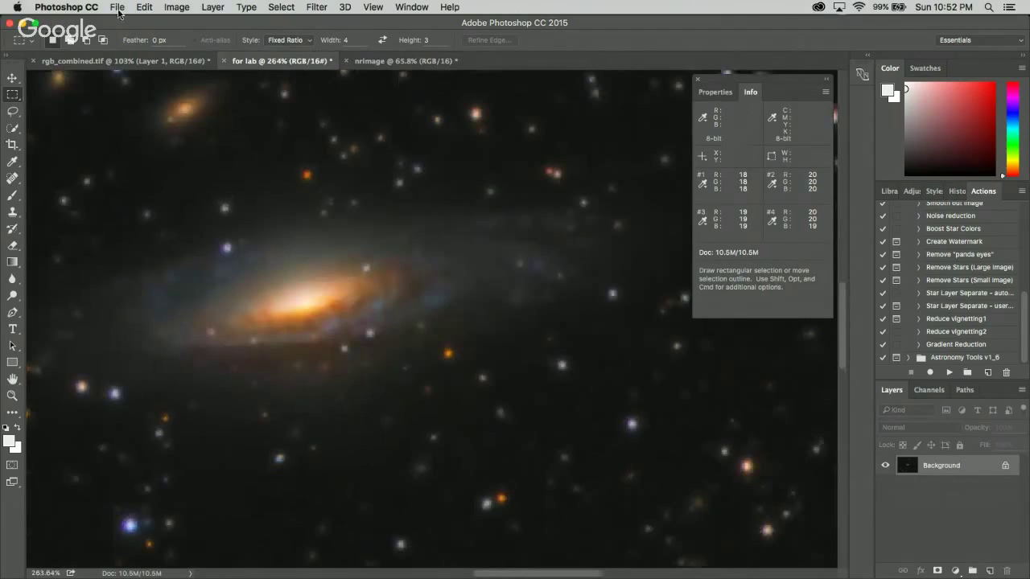
pyautogui.click(165, 7)
pyautogui.moveTo(198, 23)
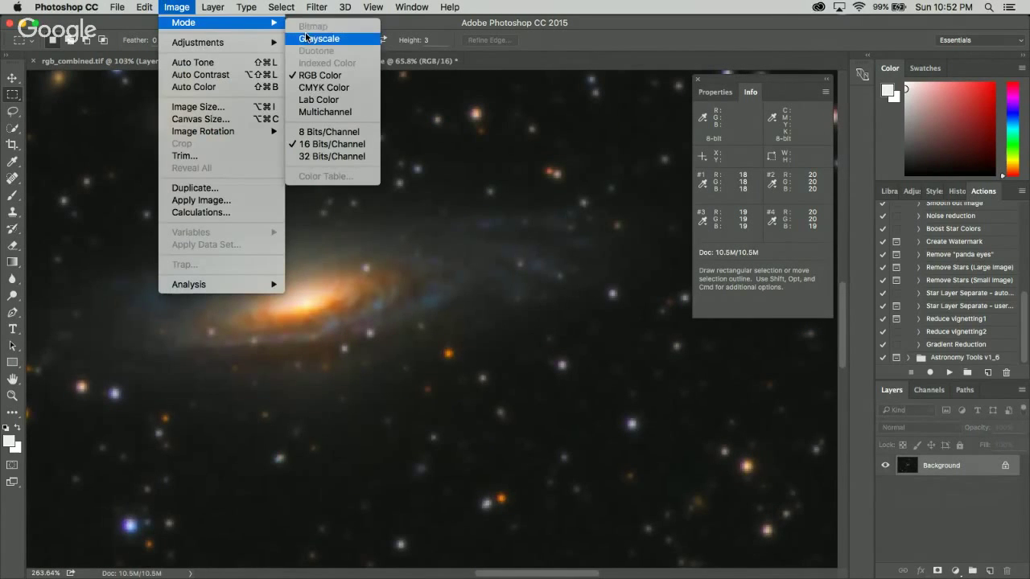
pyautogui.click(326, 99)
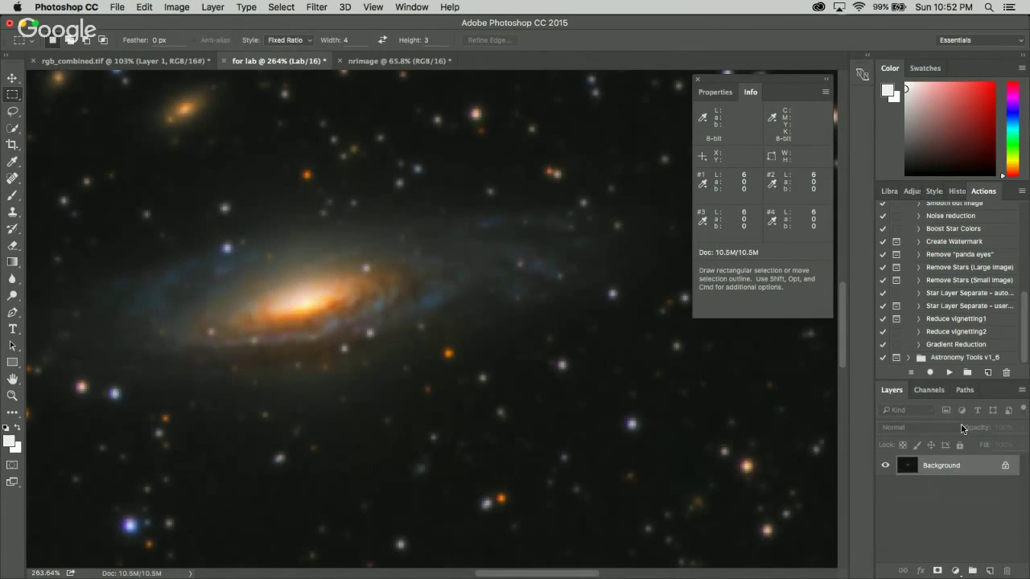
# - Paste the sharper image into the Lightness channel, reselect the Lab composite, and return to rgb_combined.tif
pyautogui.click(938, 393)
pyautogui.click(933, 431)
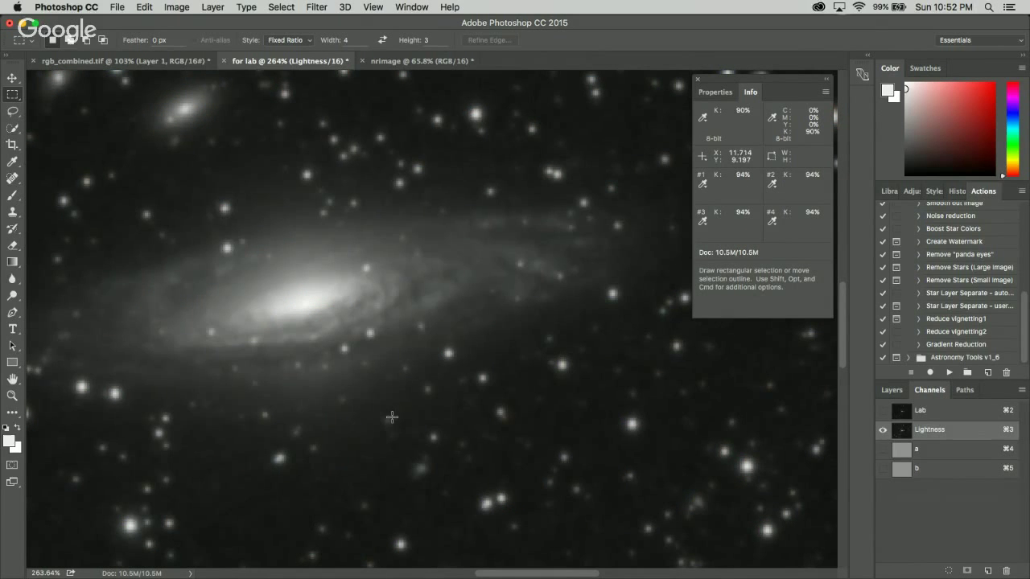
pyautogui.press('super+v')
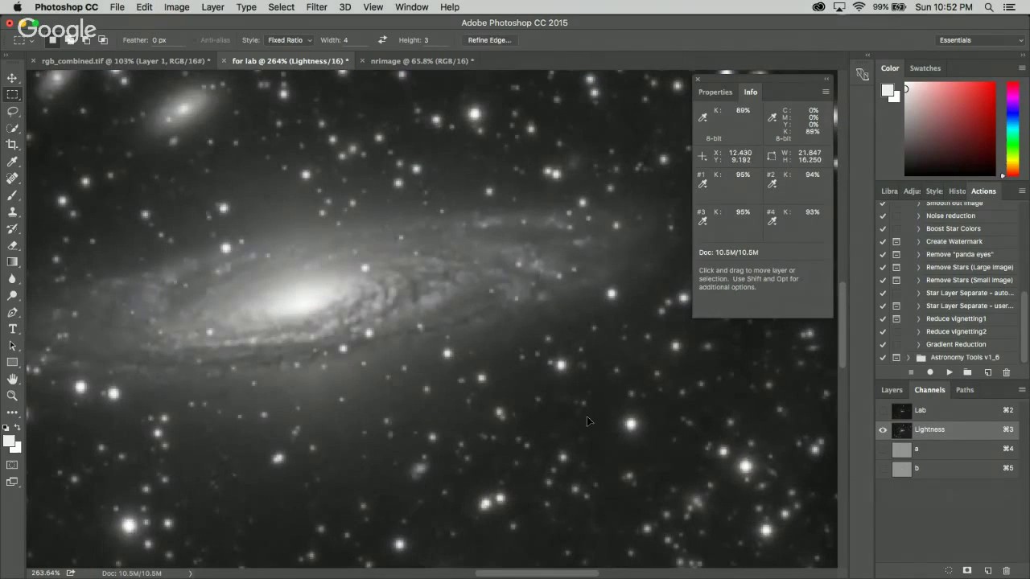
pyautogui.click(925, 413)
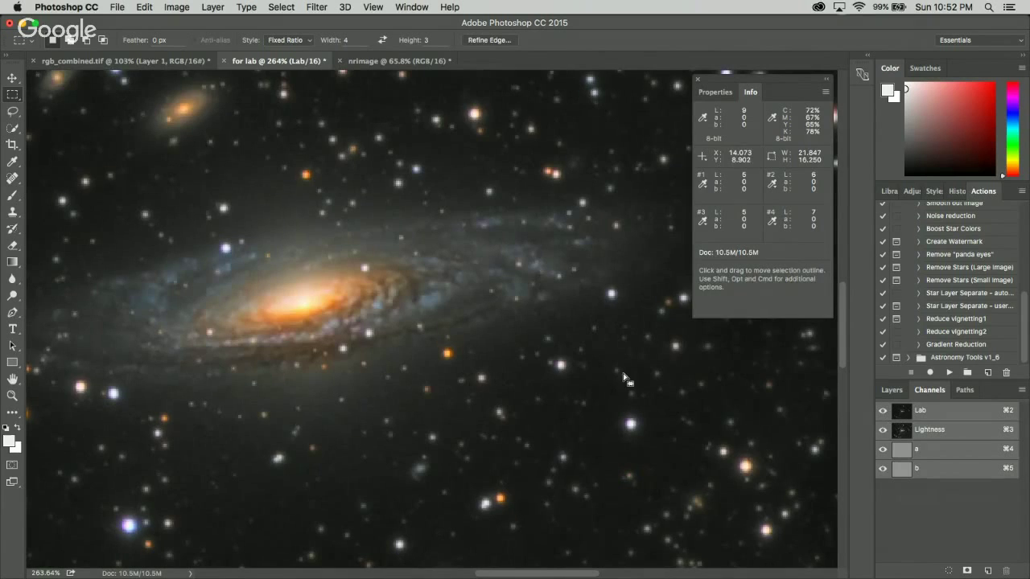
pyautogui.scroll(-2, 632, 394)
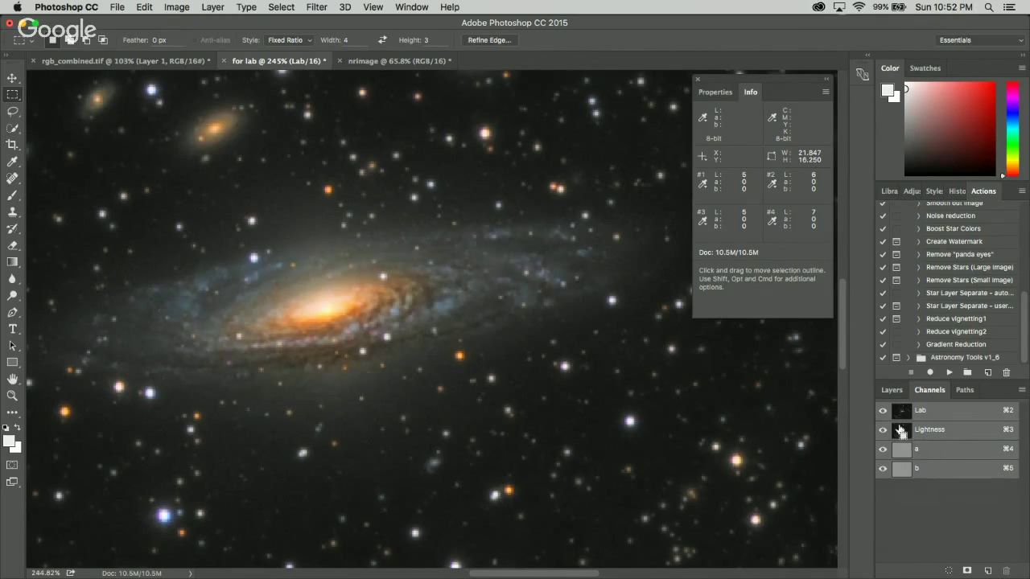
pyautogui.click(180, 61)
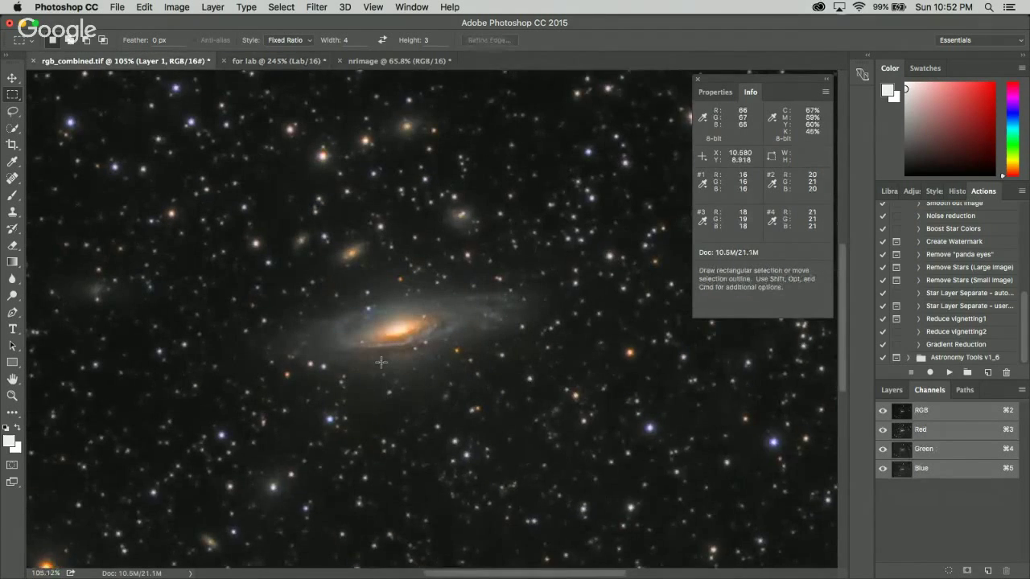
# - Paste the processed image into rgb_combined.tif as Layer 2 at 50% opacity
pyautogui.scroll(2, 380, 364)
pyautogui.press('super+c')
pyautogui.press('super+v')
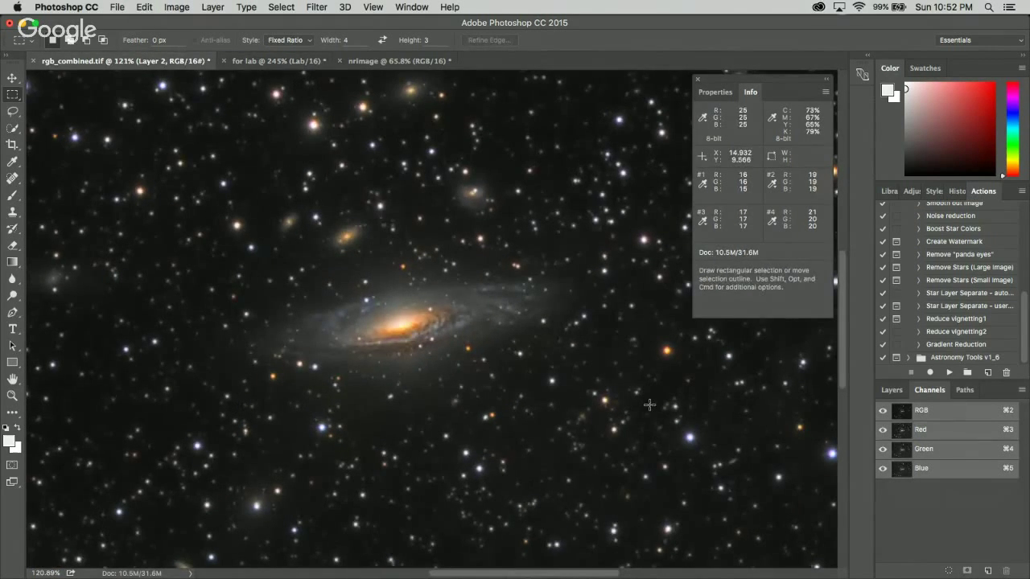
pyautogui.scroll(3, 487, 362)
pyautogui.click(891, 389)
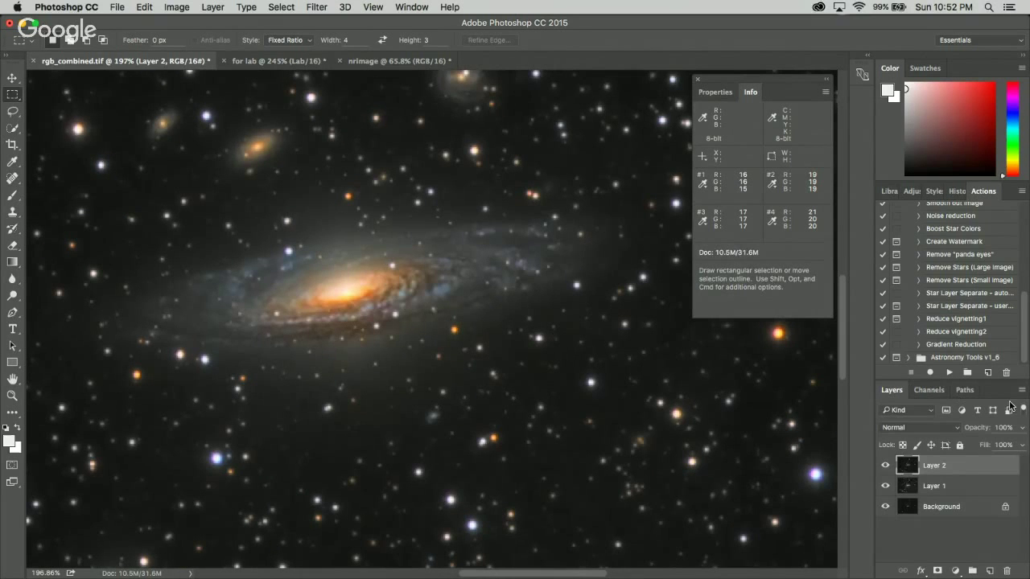
pyautogui.click(1021, 429)
pyautogui.moveTo(1020, 445); pyautogui.dragTo(991, 448)
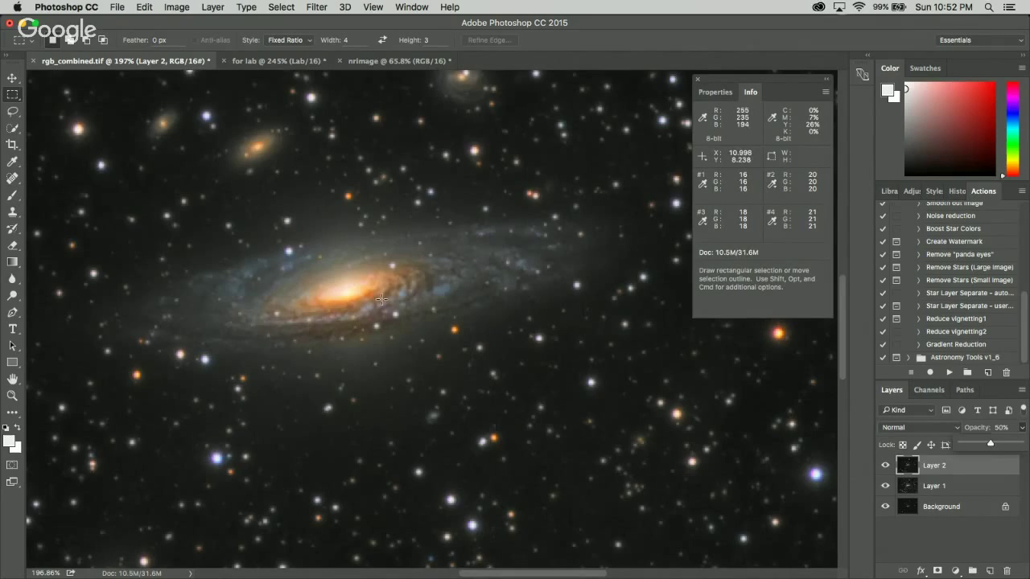
pyautogui.scroll(-10, 379, 304)
pyautogui.scroll(8, 379, 304)
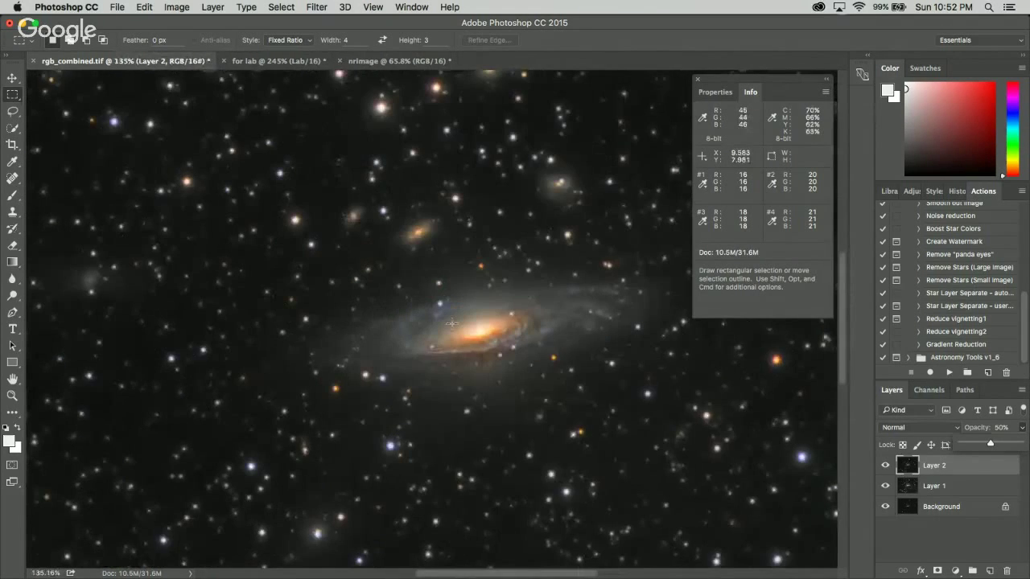
pyautogui.scroll(4, 537, 331)
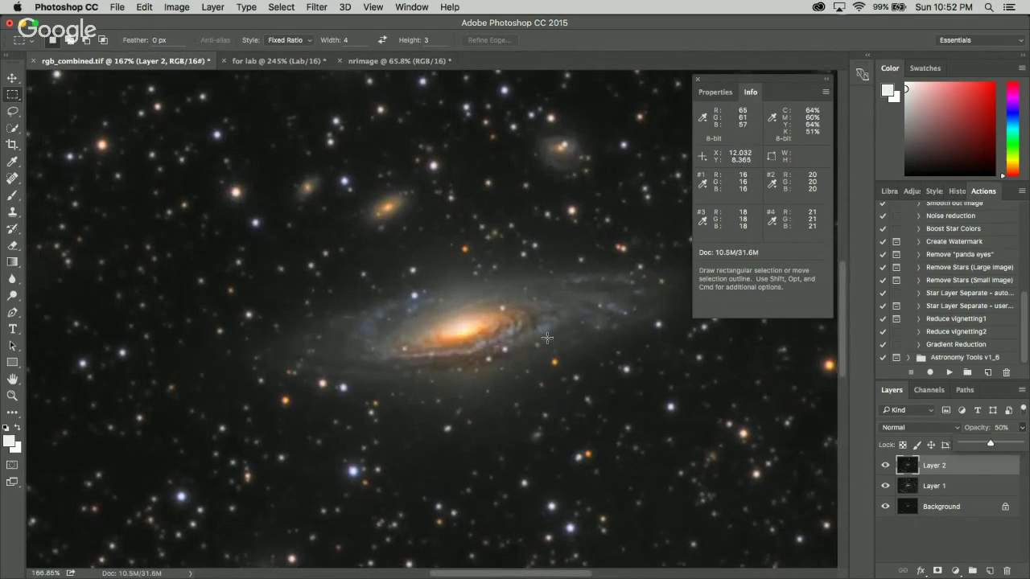
pyautogui.scroll(-2, 523, 342)
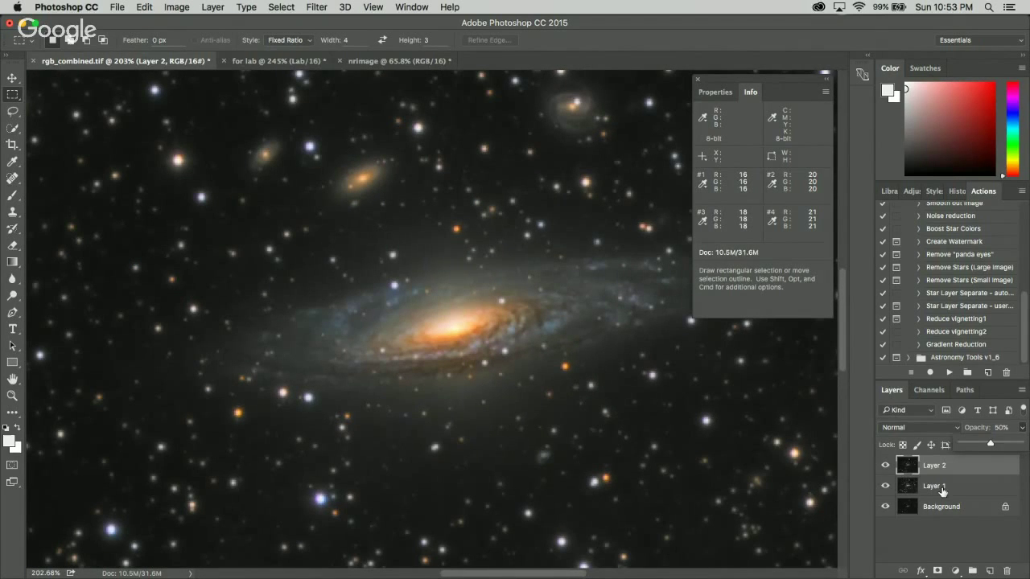
# - Group Layer 1 and Layer 2 into Group 1, toggling its visibility for a before/after comparison
pyautogui.keyDown('shift'); pyautogui.click(933, 486); pyautogui.keyUp('shift')
pyautogui.click(972, 571)
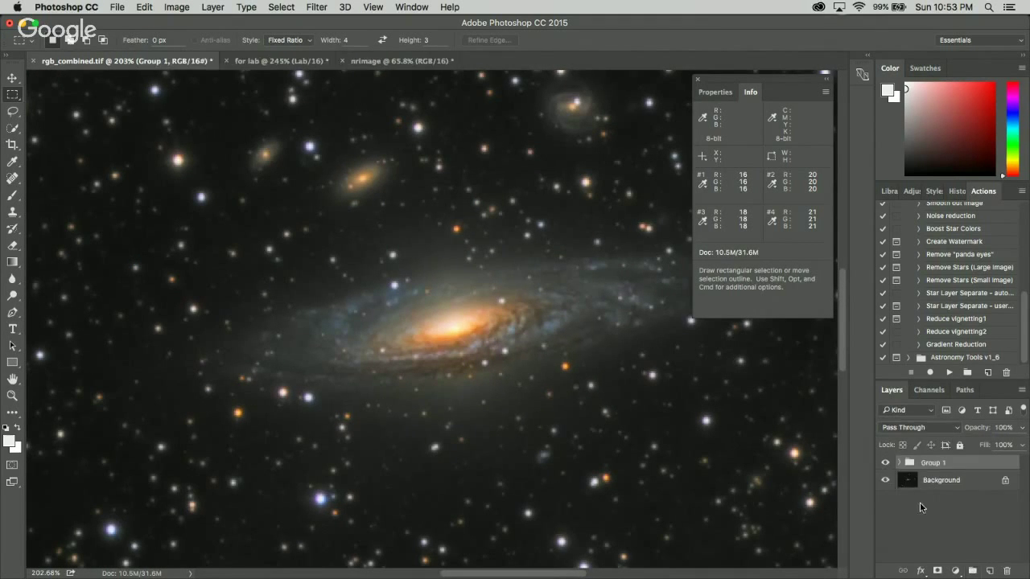
pyautogui.click(885, 463)
pyautogui.click(886, 462)
pyautogui.click(885, 463)
pyautogui.scroll(1, 544, 326)
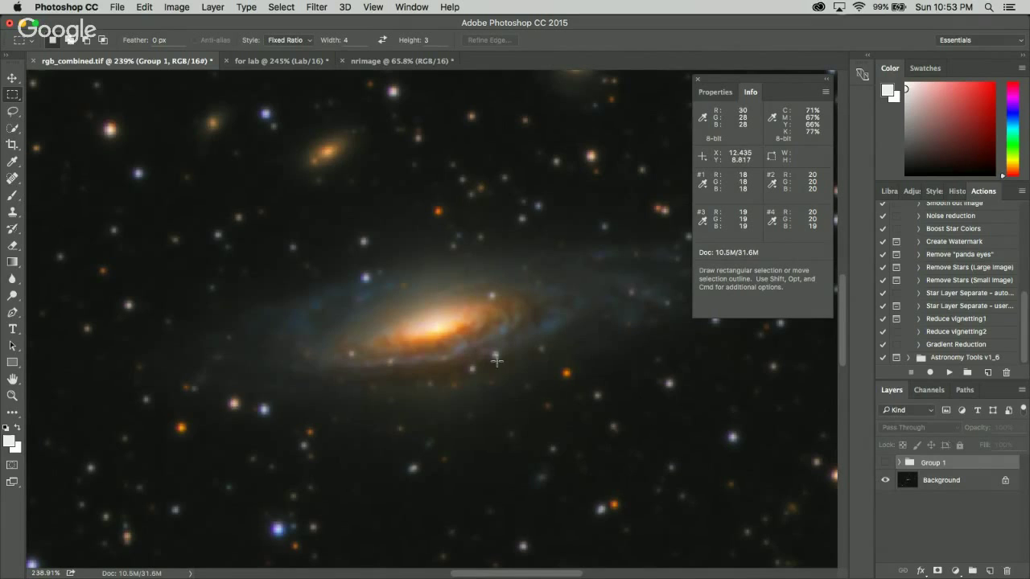
pyautogui.click(886, 462)
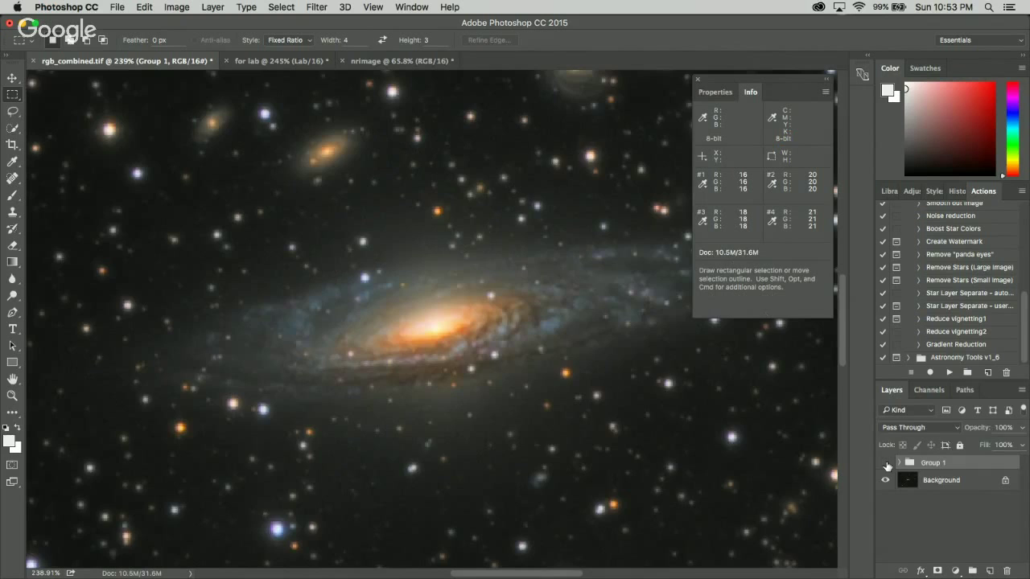
pyautogui.click(886, 464)
pyautogui.click(885, 463)
pyautogui.click(886, 463)
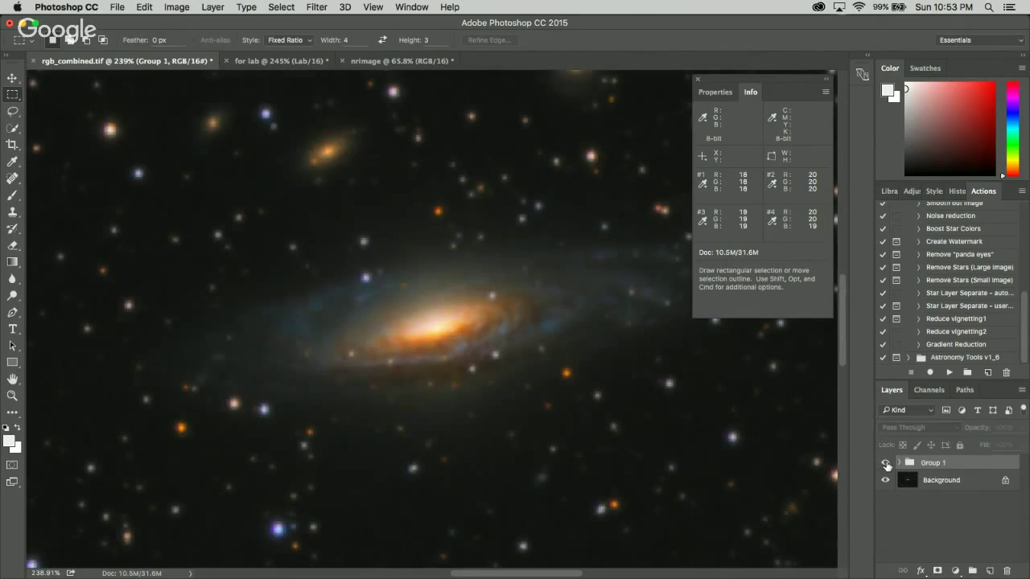
pyautogui.click(885, 463)
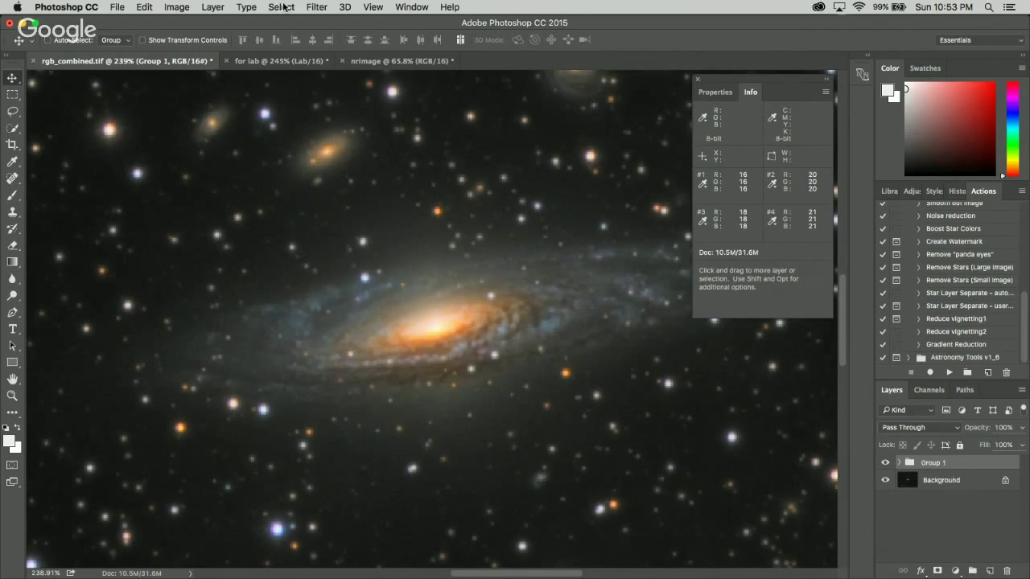
# - Select all, Copy Merged, and paste the result as Layer 3 on top
pyautogui.click(284, 7)
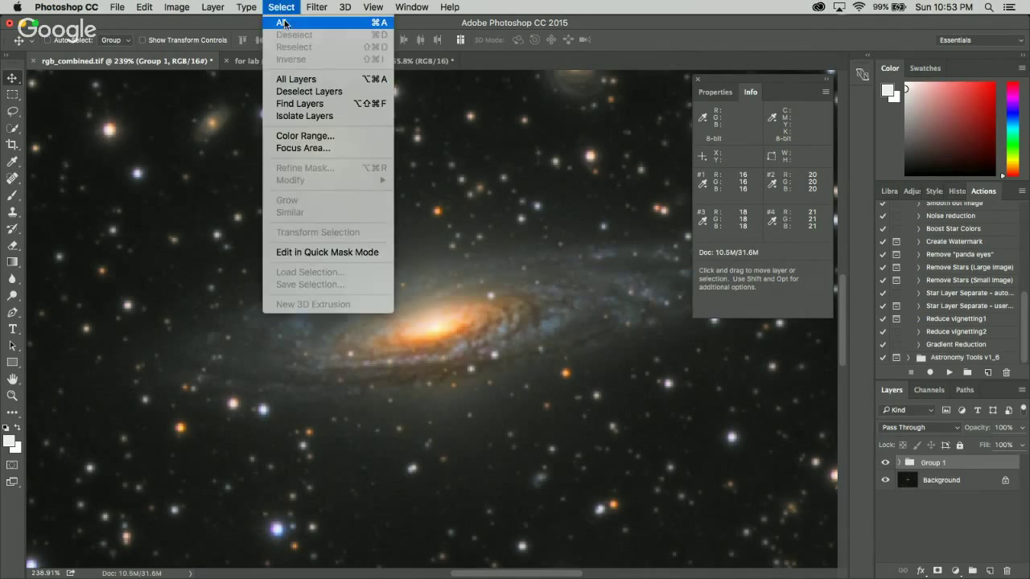
pyautogui.click(282, 22)
pyautogui.click(144, 6)
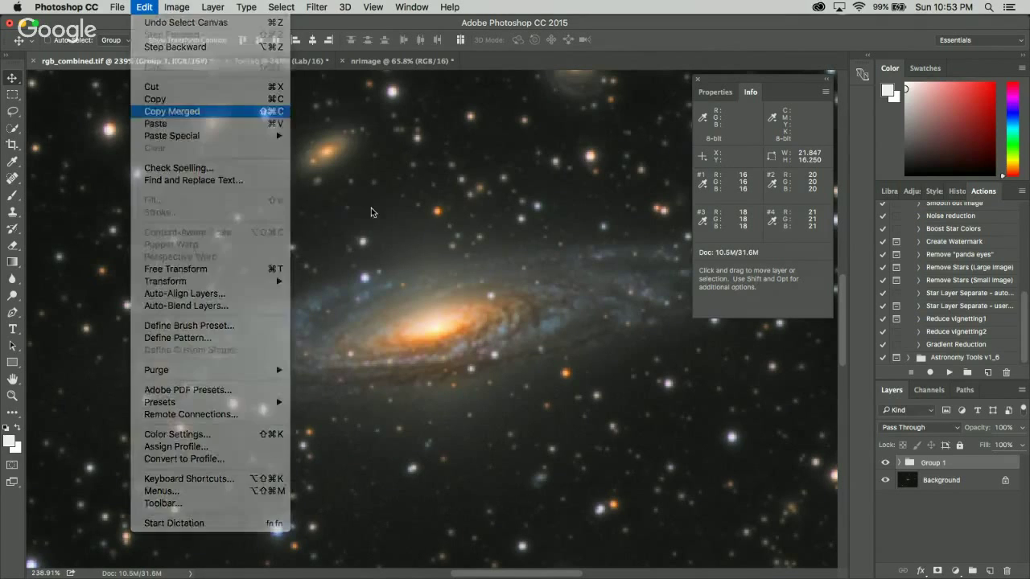
pyautogui.click(172, 111)
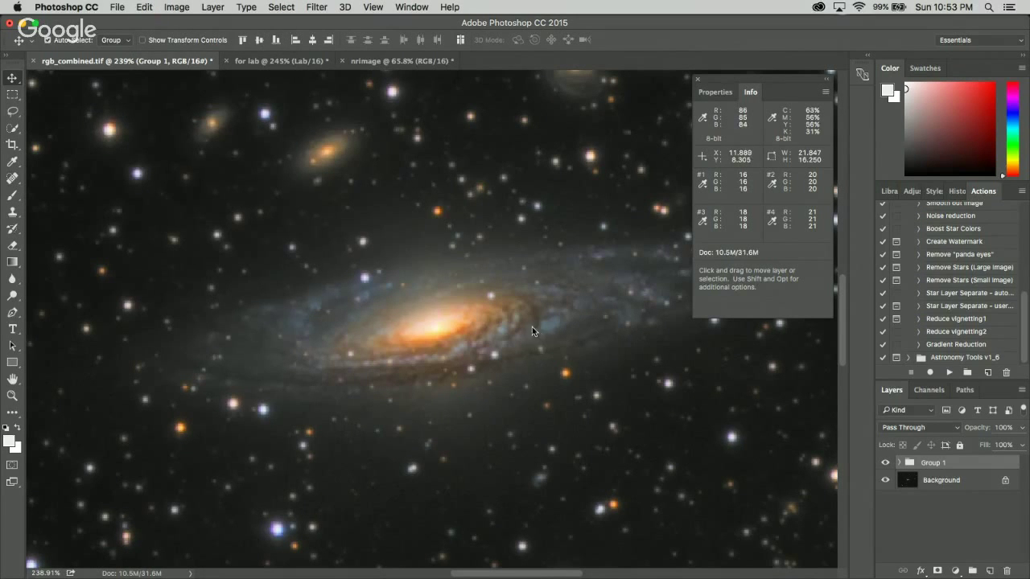
pyautogui.press('super+v')
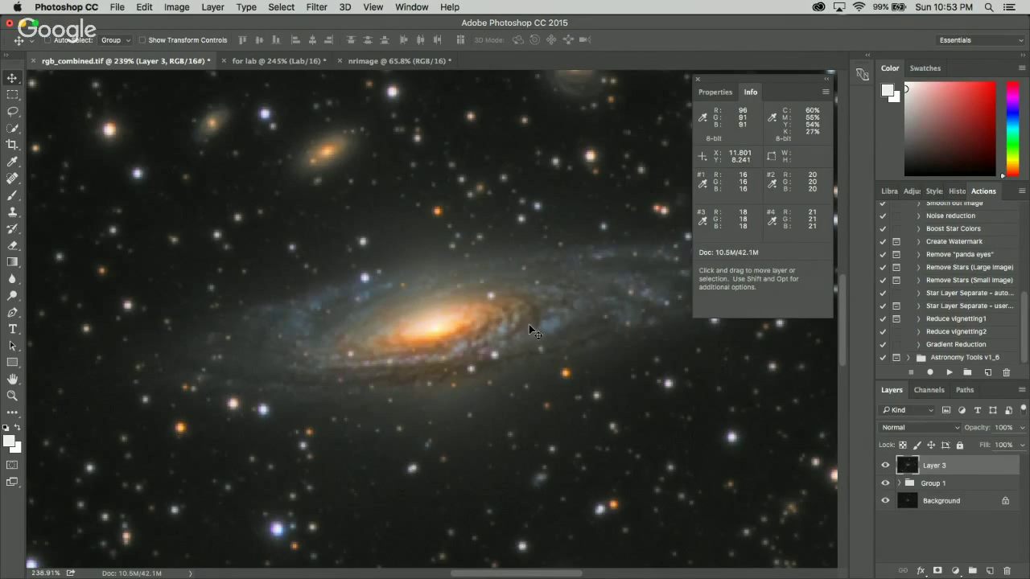
# - Nudge Layer 3 a few pixels to align its stars, toggling its visibility to compare
pyautogui.moveTo(531, 330); pyautogui.dragTo(533, 331)
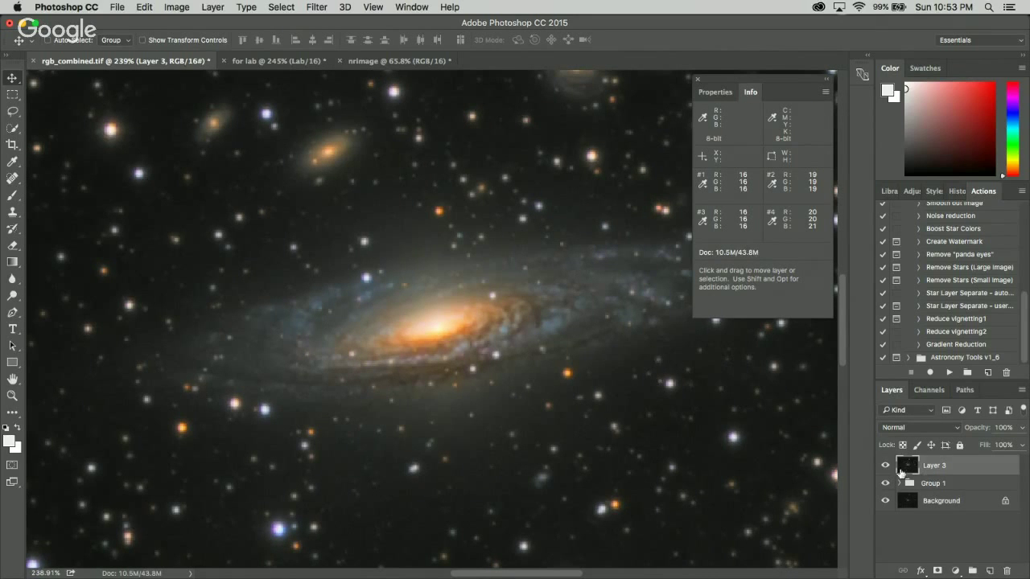
pyautogui.click(886, 466)
pyautogui.click(886, 466)
pyautogui.click(886, 465)
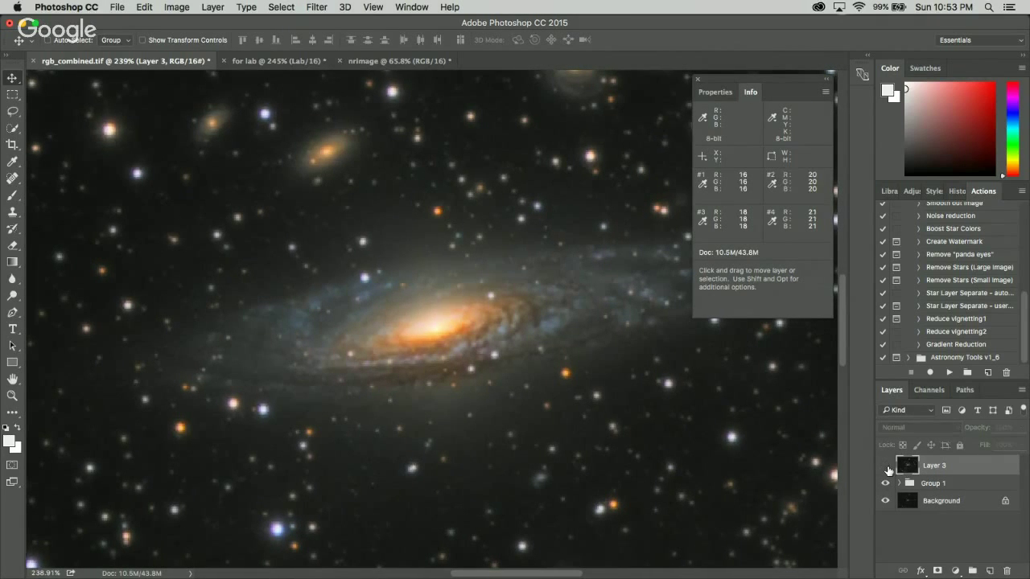
pyautogui.click(887, 465)
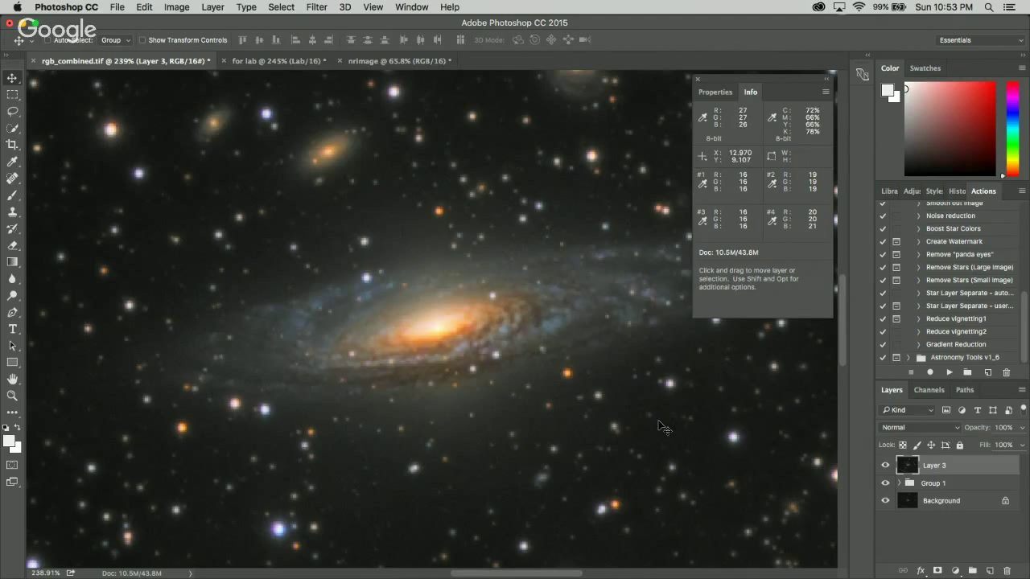
pyautogui.moveTo(663, 427); pyautogui.dragTo(660, 425)
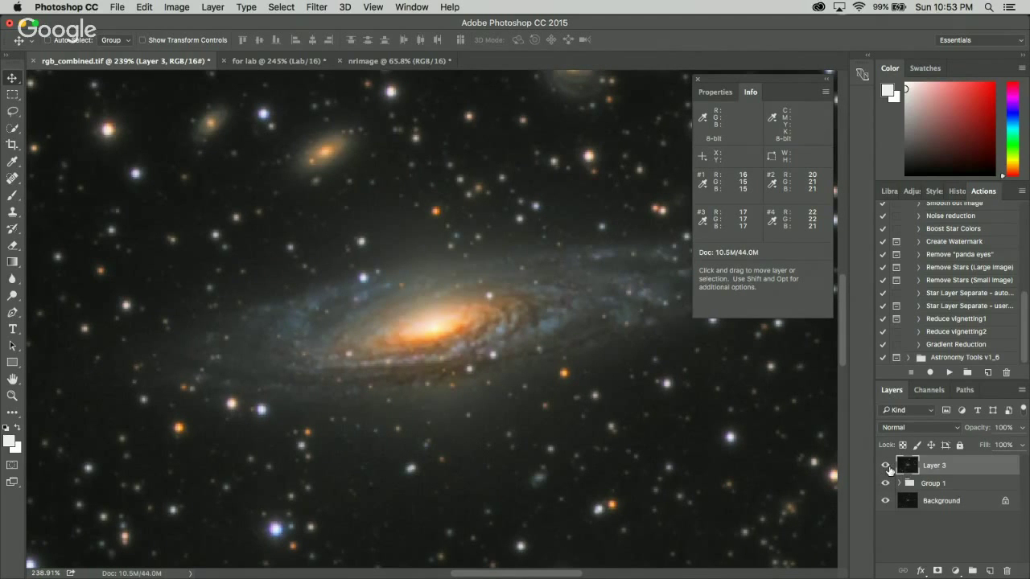
pyautogui.click(886, 466)
pyautogui.click(886, 466)
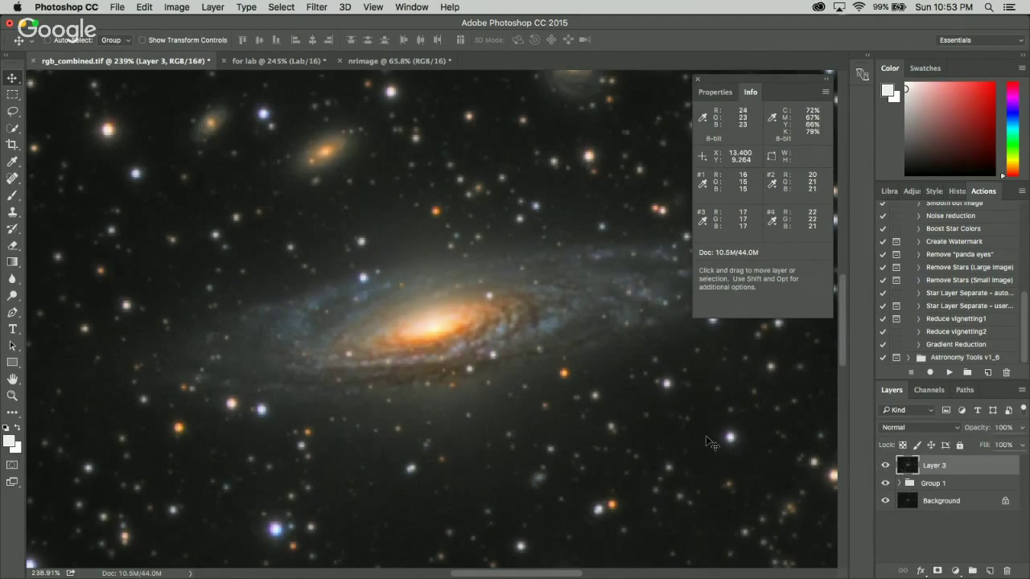
pyautogui.press('Right')
pyautogui.press('Right')
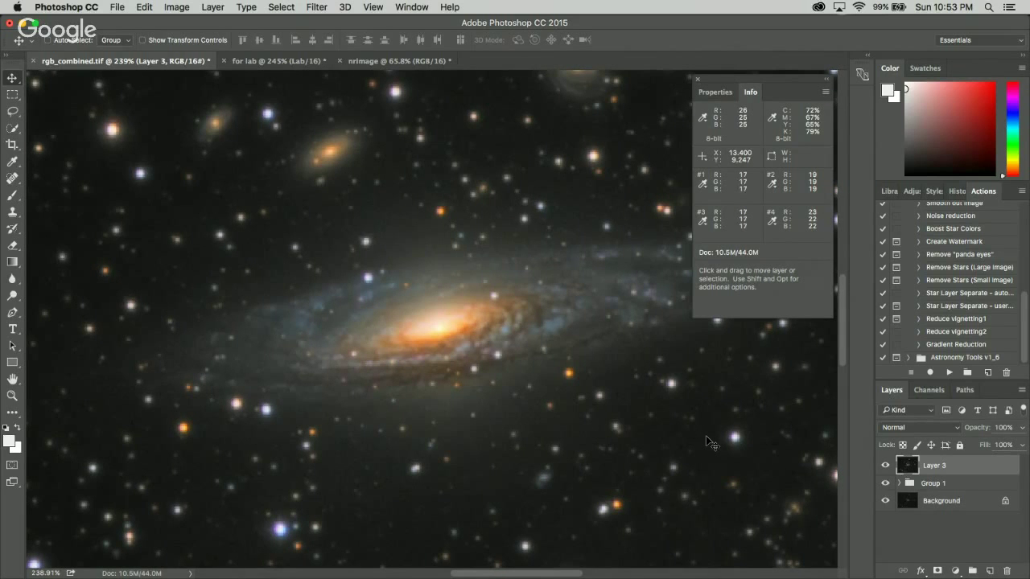
pyautogui.click(885, 465)
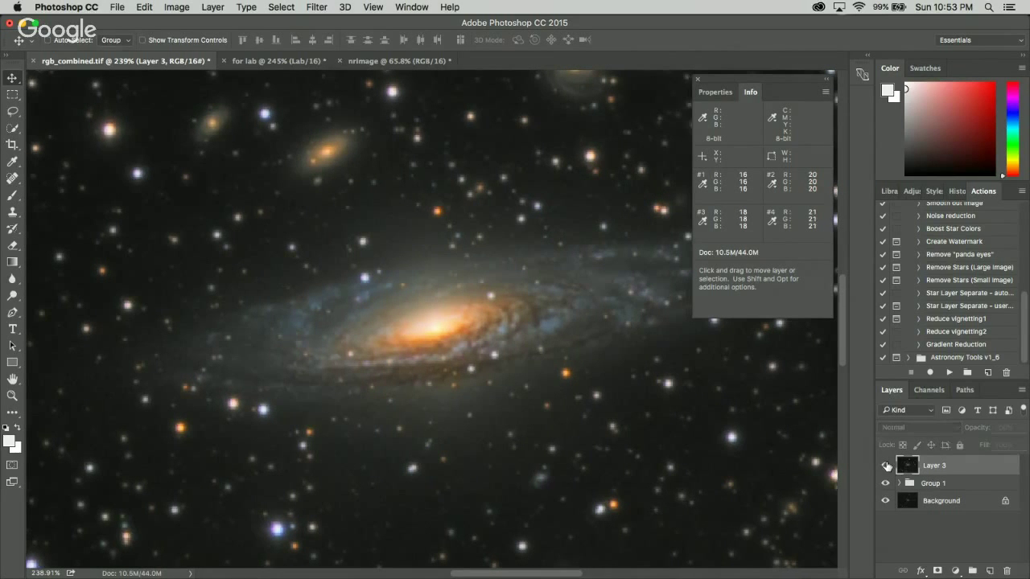
pyautogui.click(886, 466)
pyautogui.press('Right')
pyautogui.press('Right')
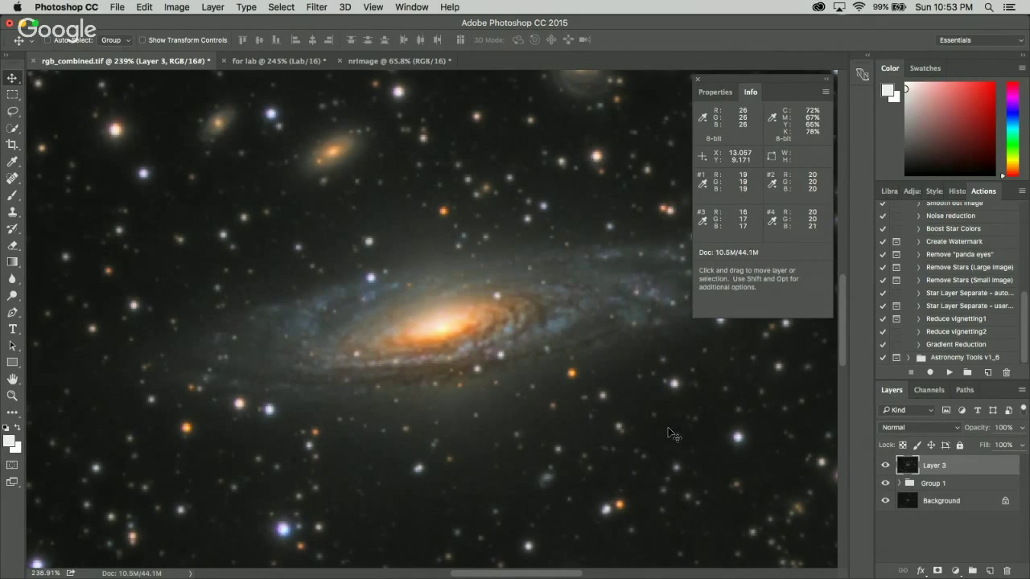
pyautogui.click(885, 466)
pyautogui.click(886, 466)
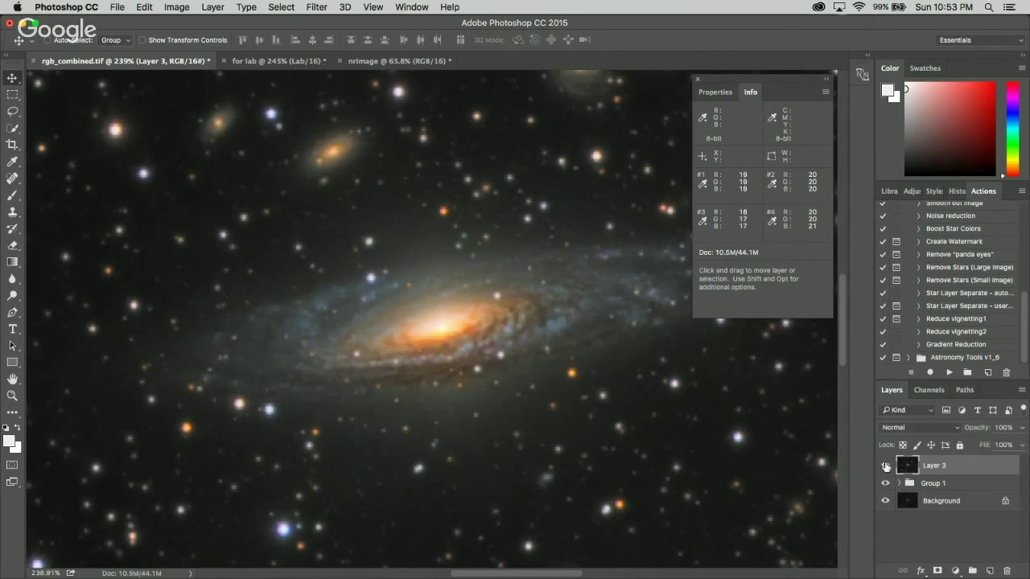
# - Hide Group 1, nudge Layer 3 one pixel left, recheck alignment, and leave Layer 3 hidden
pyautogui.scroll(-5, 515, 386)
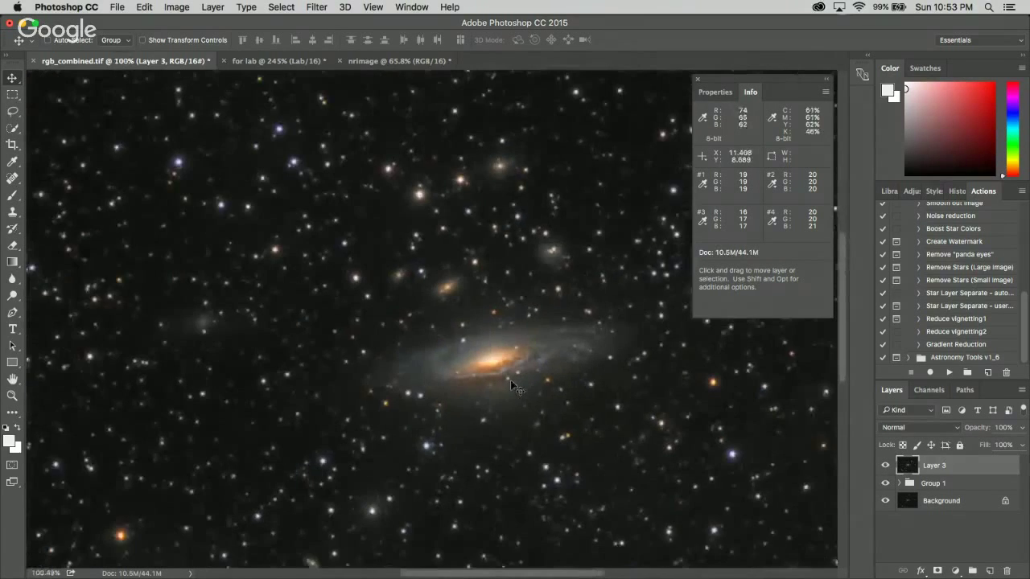
pyautogui.scroll(4, 515, 386)
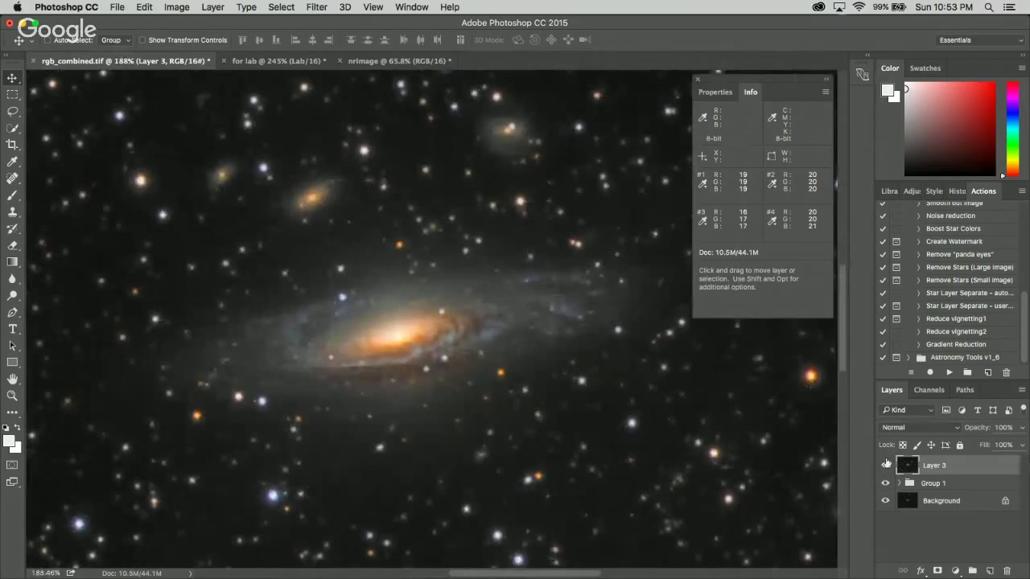
pyautogui.click(885, 483)
pyautogui.click(884, 465)
pyautogui.click(885, 465)
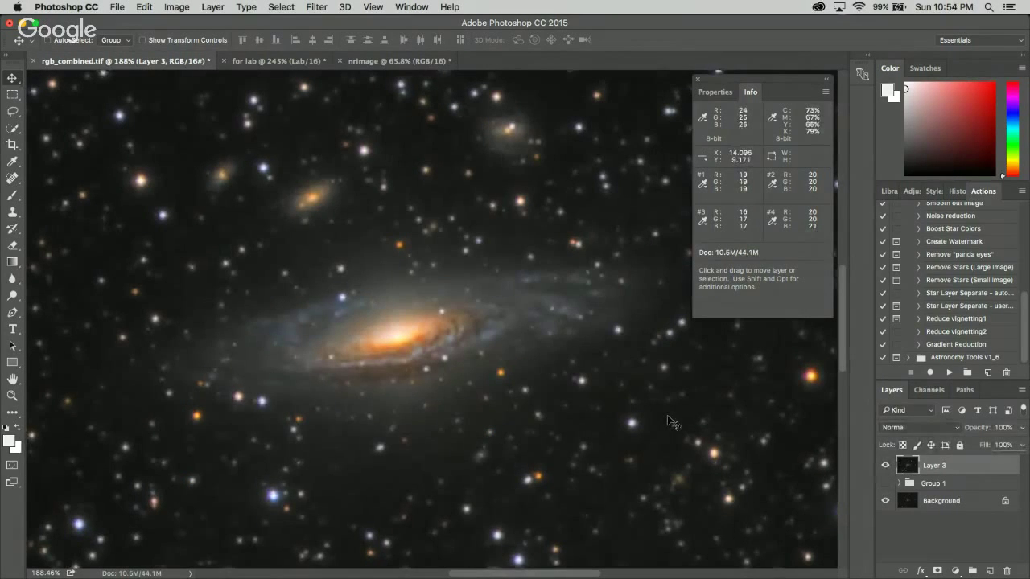
pyautogui.press('Left')
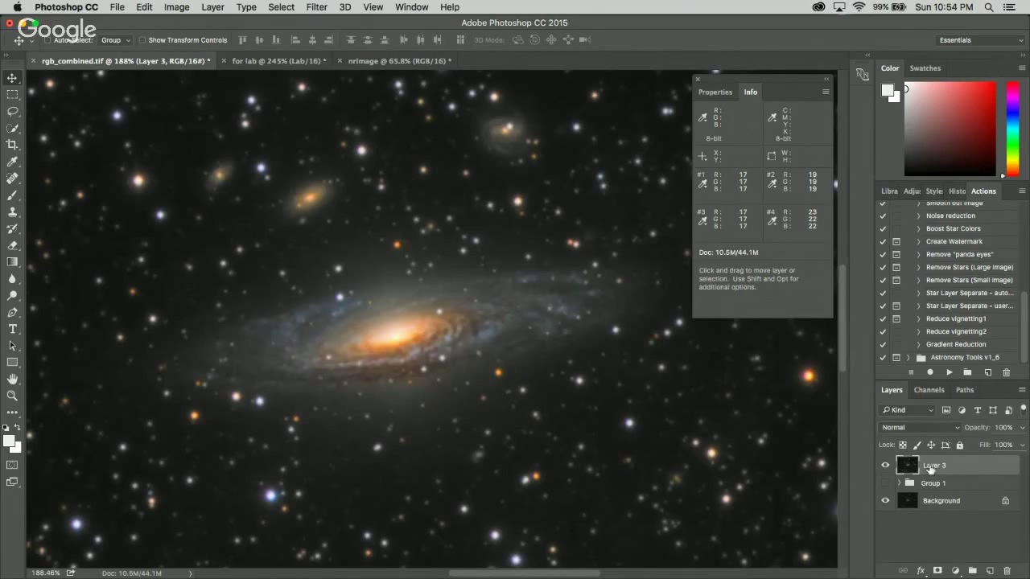
pyautogui.click(884, 465)
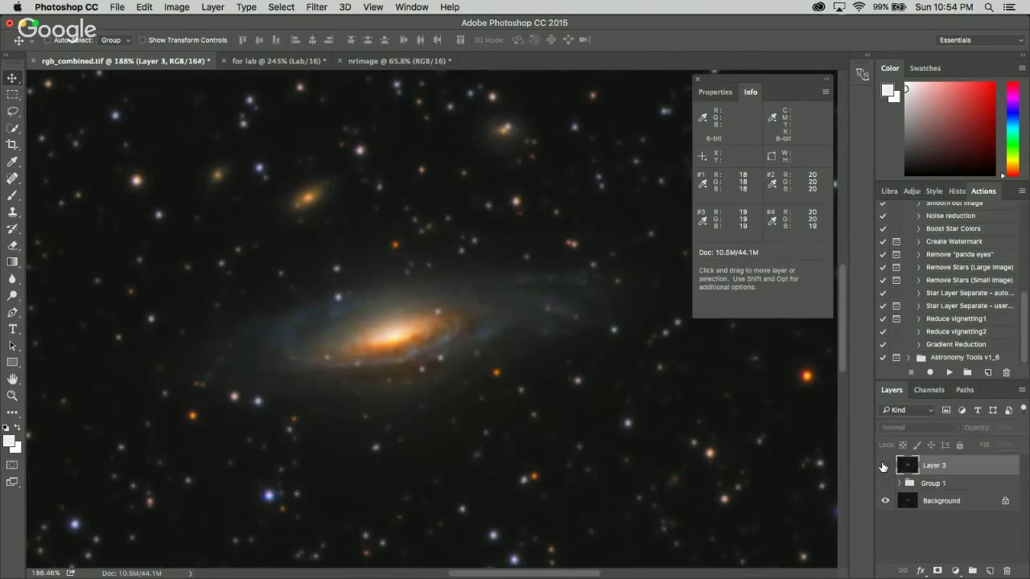
pyautogui.click(884, 465)
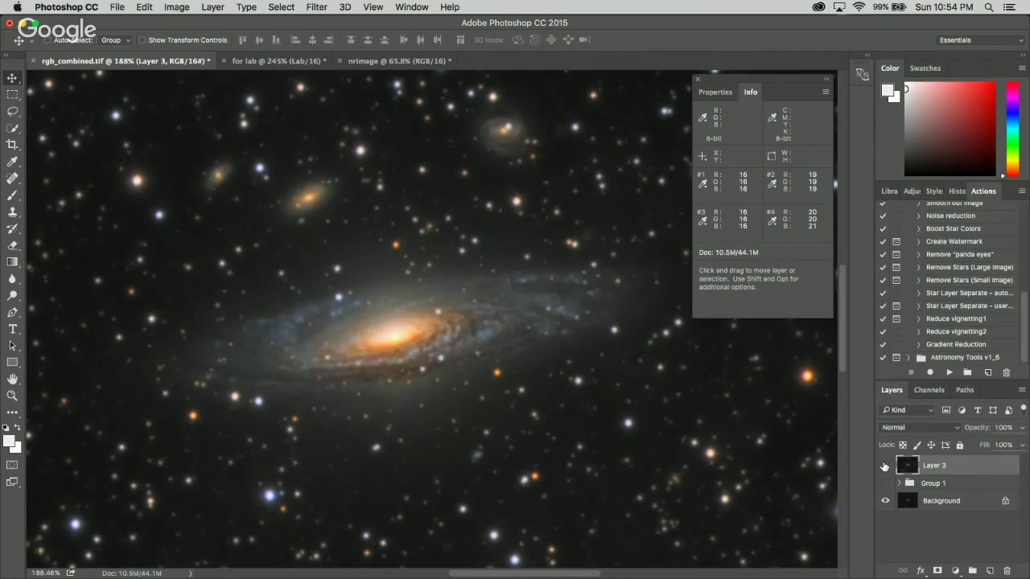
pyautogui.click(884, 465)
pyautogui.click(884, 465)
pyautogui.click(884, 465)
pyautogui.click(885, 465)
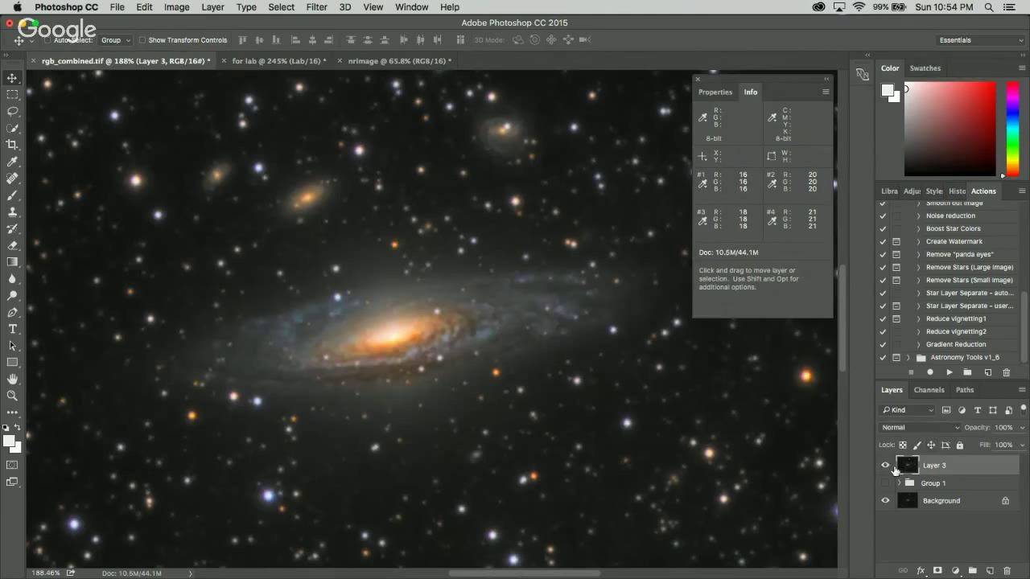
pyautogui.click(884, 465)
pyautogui.click(884, 465)
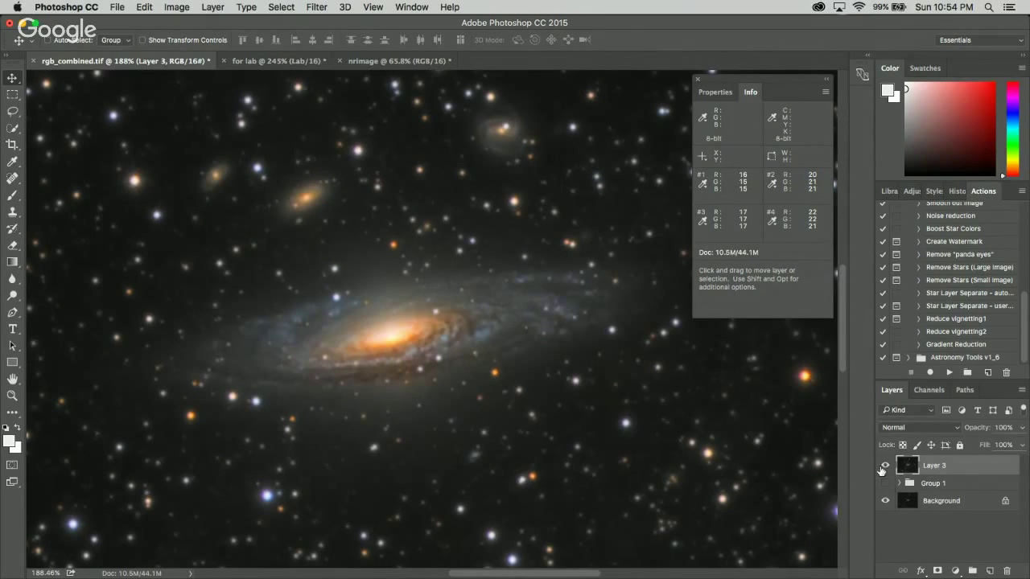
pyautogui.click(884, 466)
pyautogui.click(884, 466)
pyautogui.click(885, 466)
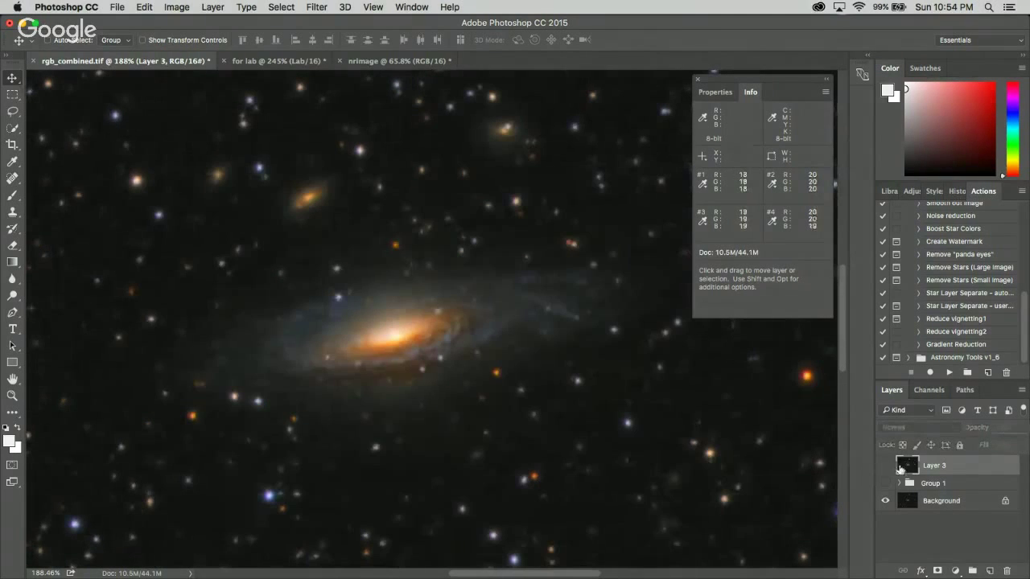
pyautogui.click(886, 466)
pyautogui.scroll(2, 516, 369)
pyautogui.scroll(-4, 516, 369)
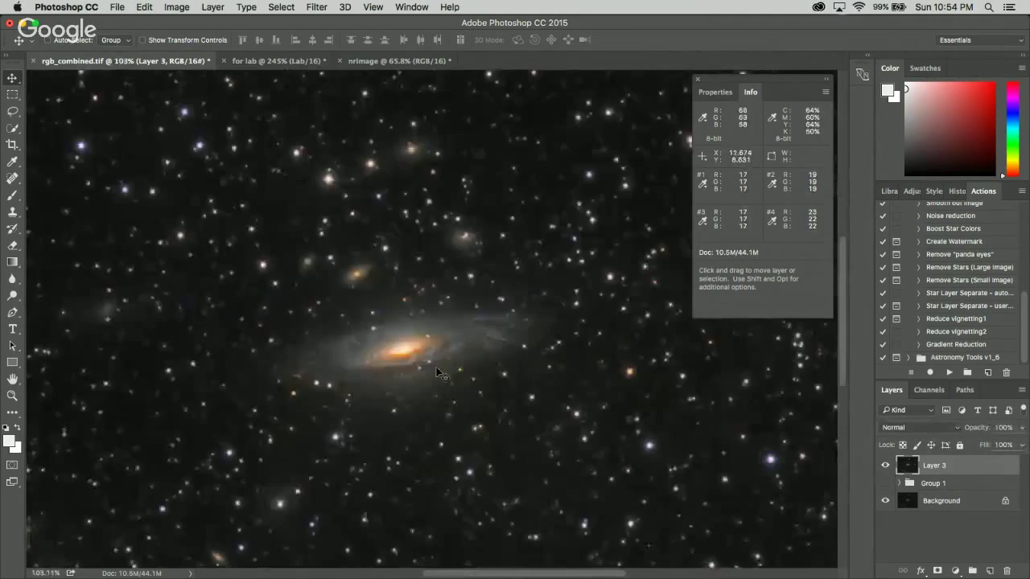
pyautogui.scroll(2, 403, 362)
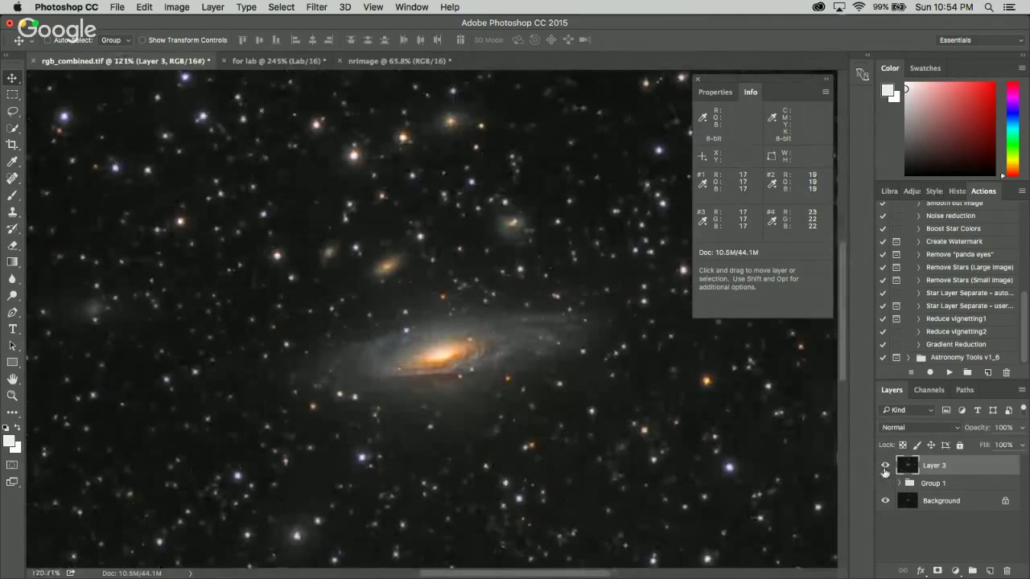
pyautogui.click(884, 465)
# - Show and expand Group 1 to check Layer 2's 50% opacity and Layer 1's Luminosity, then show Layer 3
pyautogui.click(898, 483)
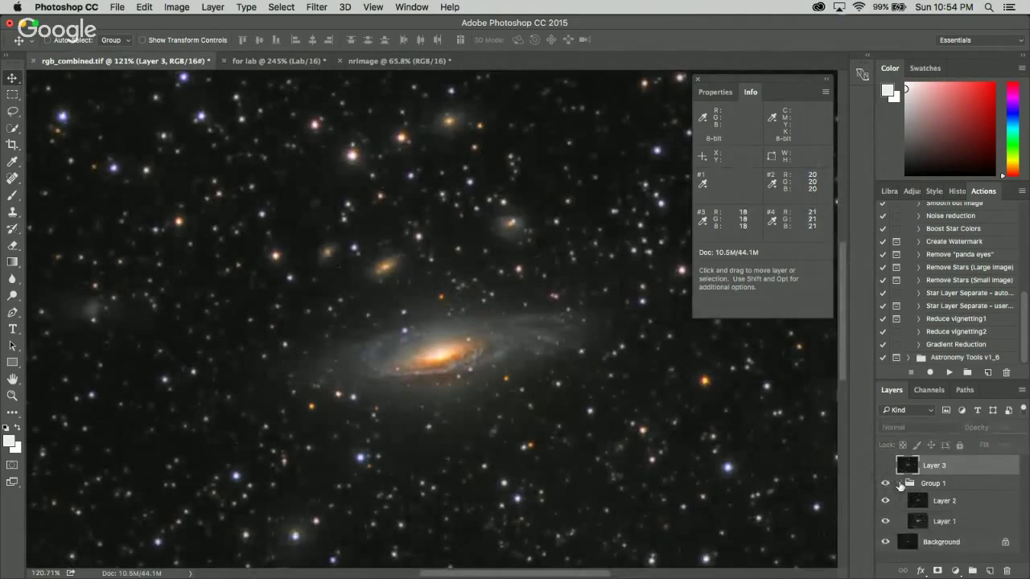
pyautogui.click(942, 501)
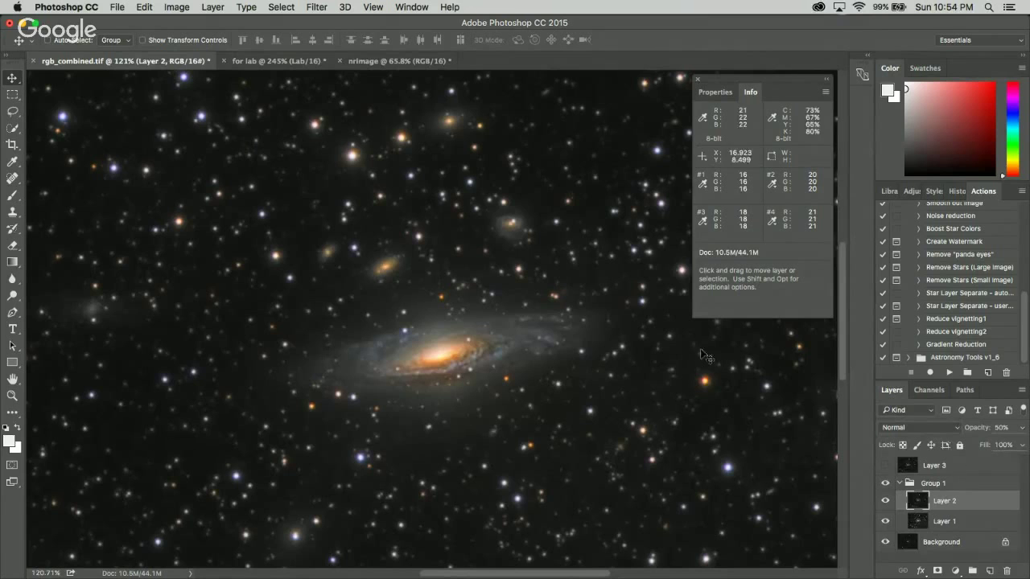
pyautogui.click(951, 521)
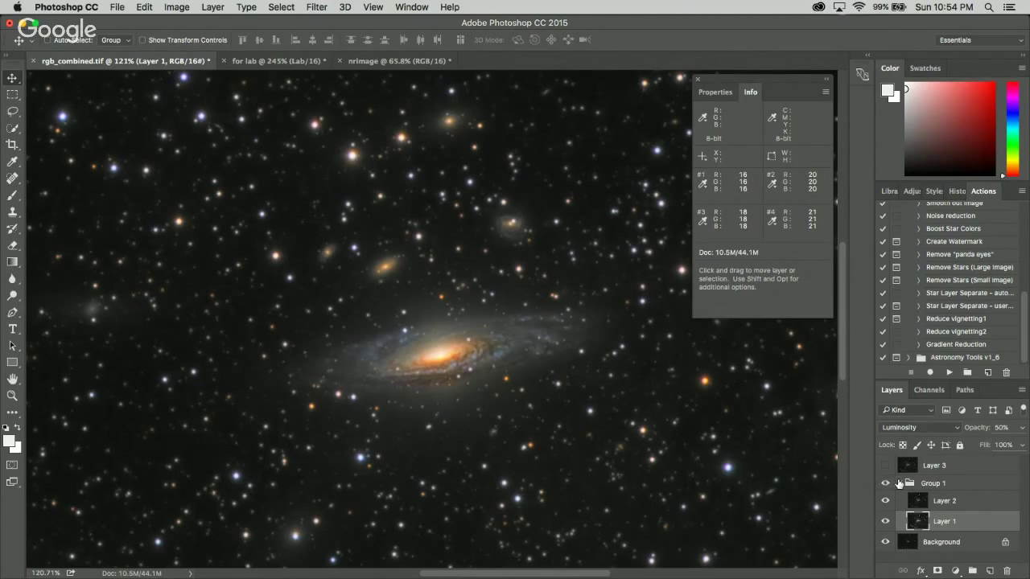
pyautogui.click(898, 483)
pyautogui.click(885, 465)
# - Make Layer 3 active and zoom around the star field to inspect it
pyautogui.scroll(1, 600, 419)
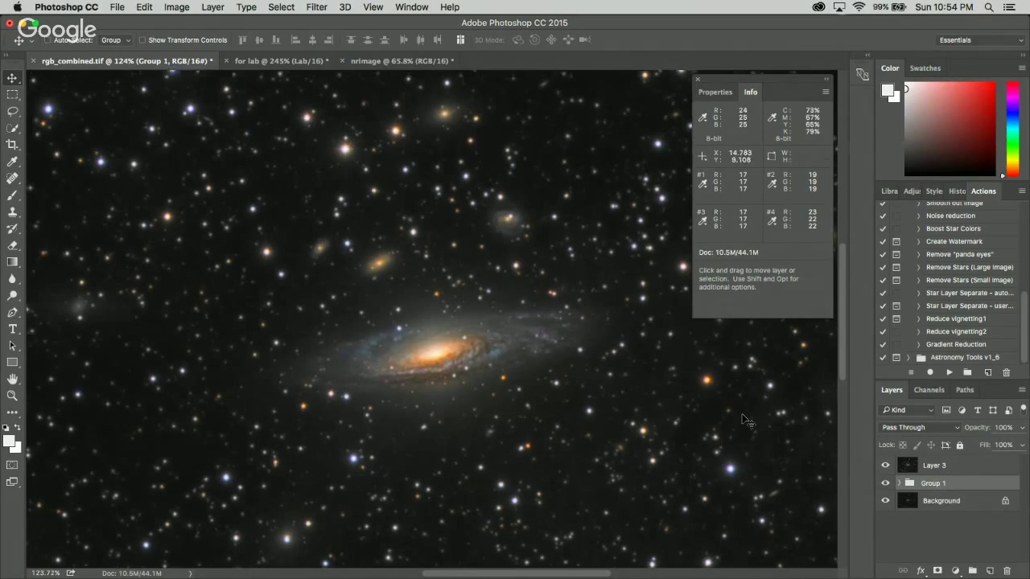
pyautogui.scroll(1, 744, 419)
pyautogui.click(929, 465)
pyautogui.scroll(5, 434, 358)
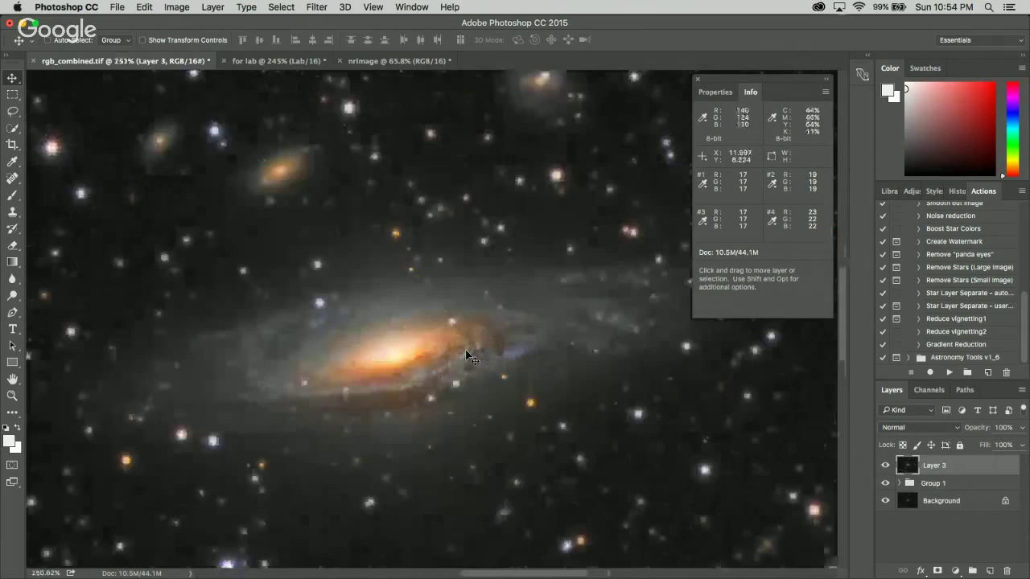
pyautogui.scroll(-2, 481, 433)
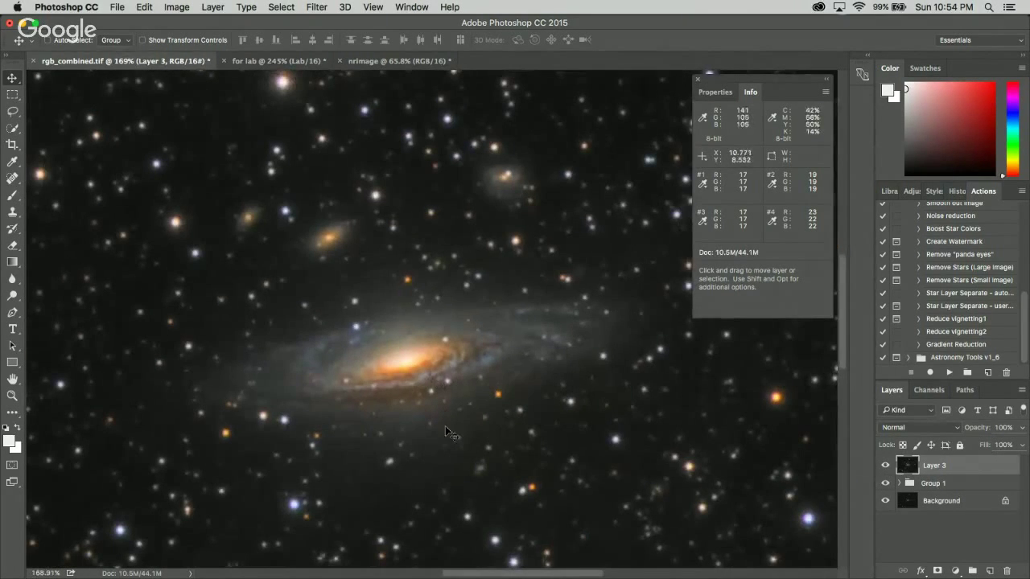
pyautogui.scroll(-8, 474, 406)
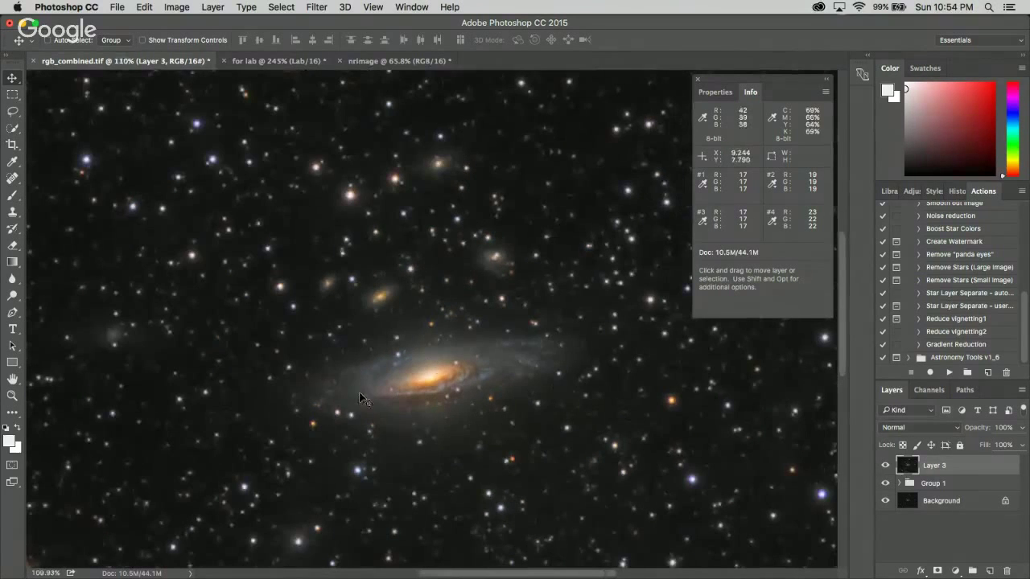
pyautogui.scroll(1, 459, 404)
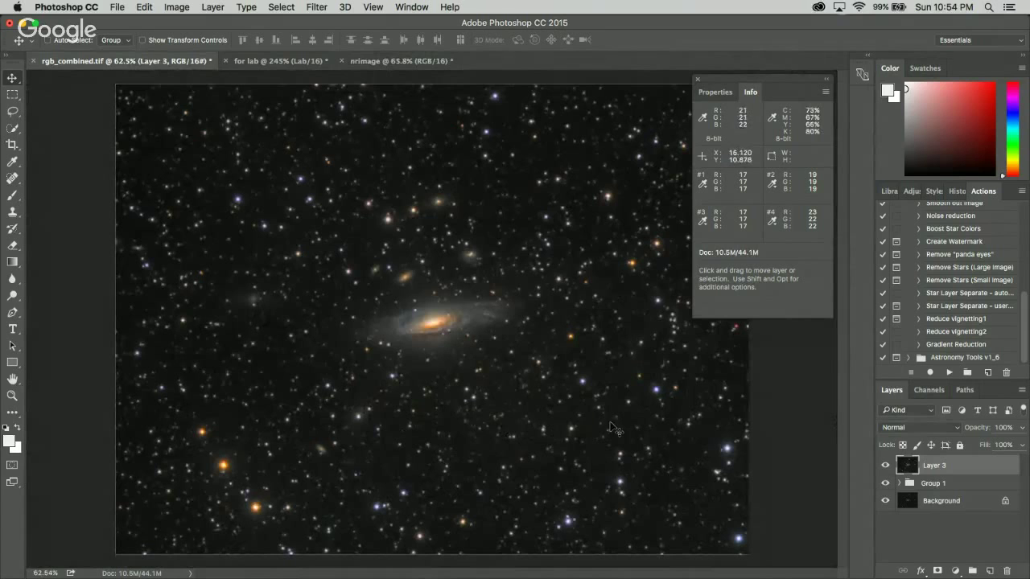
pyautogui.scroll(6, 555, 402)
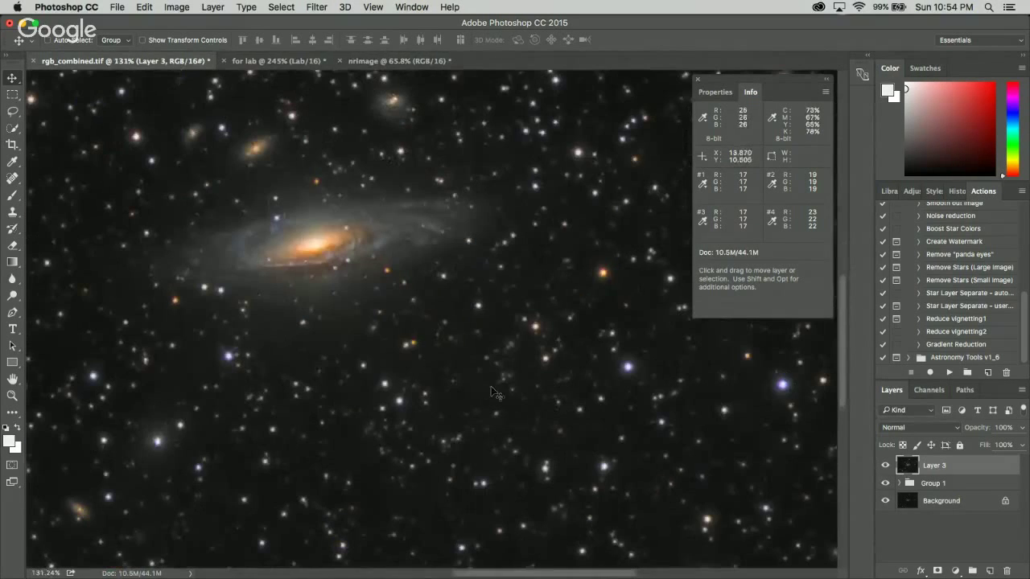
pyautogui.scroll(2, 527, 392)
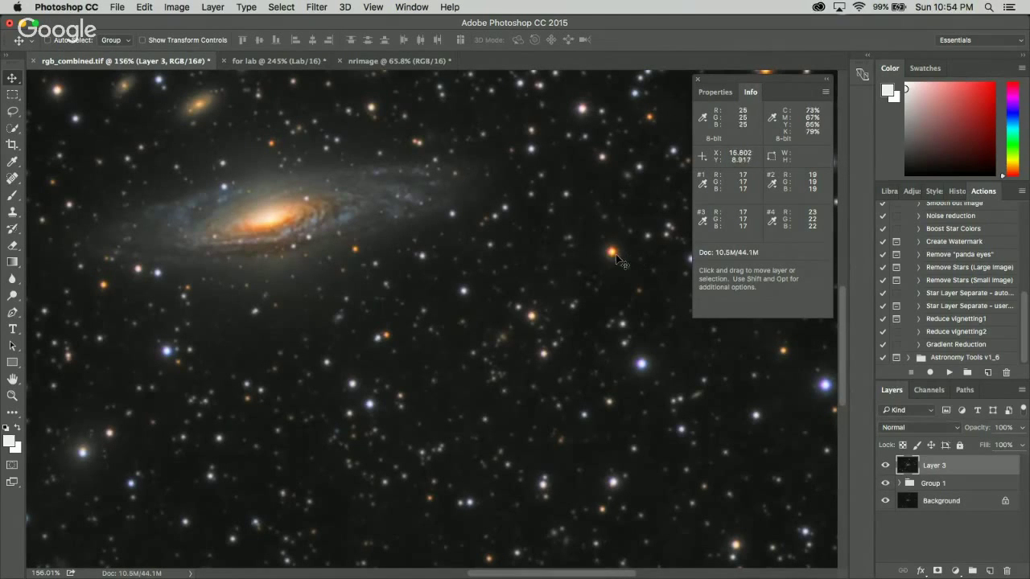
pyautogui.scroll(-2, 173, 449)
pyautogui.scroll(4, 225, 441)
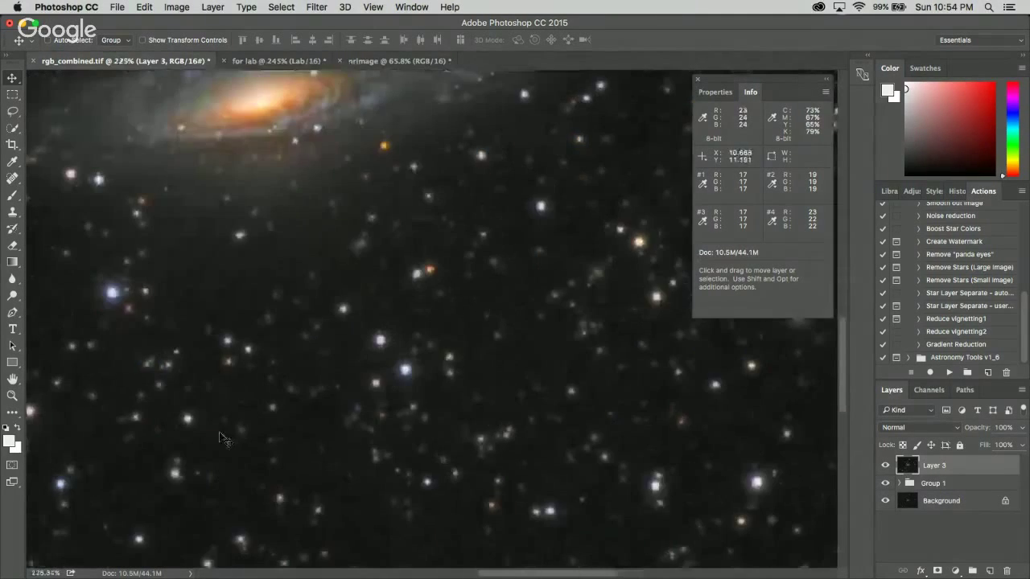
pyautogui.scroll(-6, 522, 384)
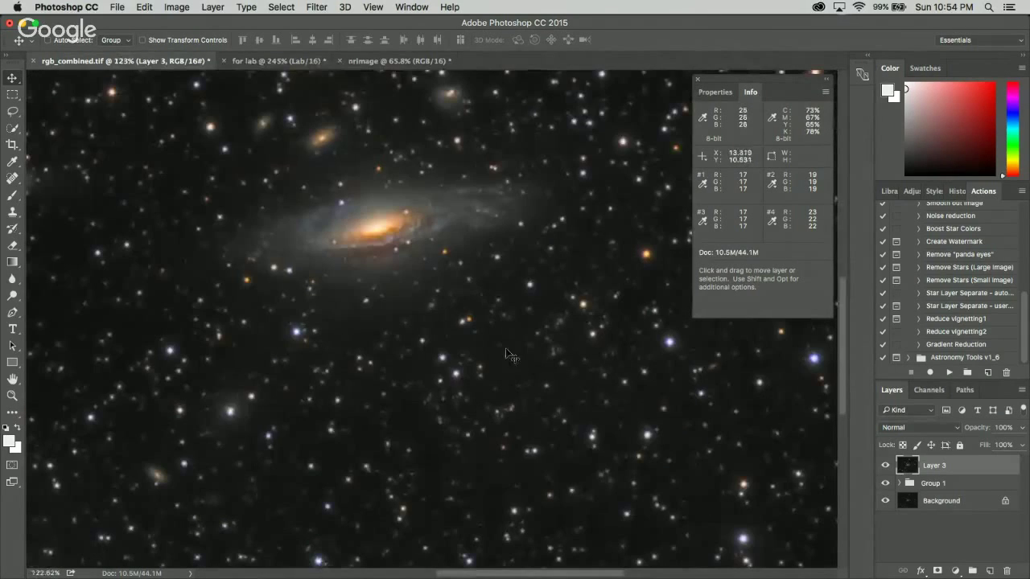
pyautogui.scroll(-5, 112, 388)
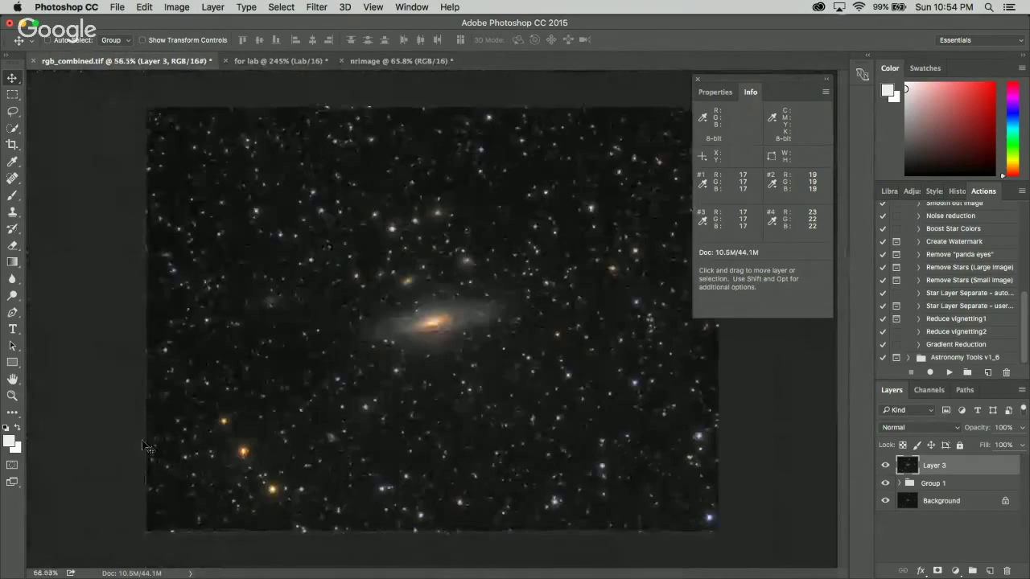
pyautogui.scroll(5, 245, 473)
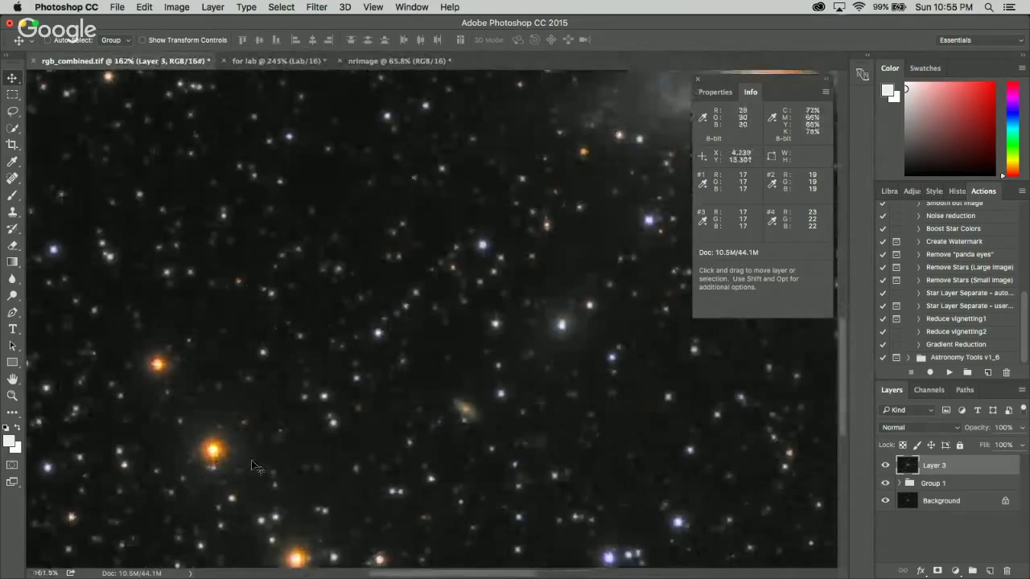
pyautogui.scroll(6, 346, 426)
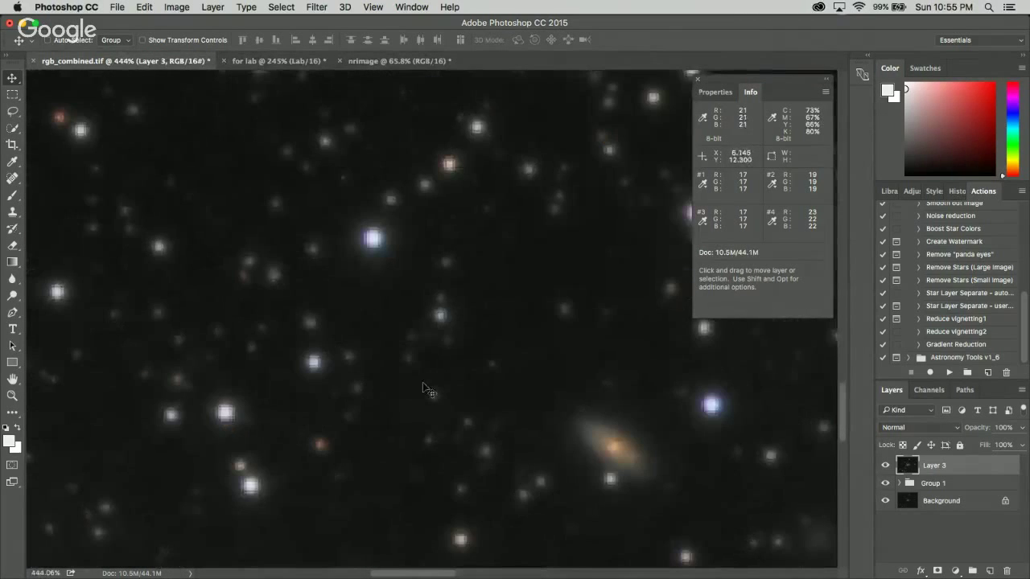
pyautogui.scroll(-8, 450, 392)
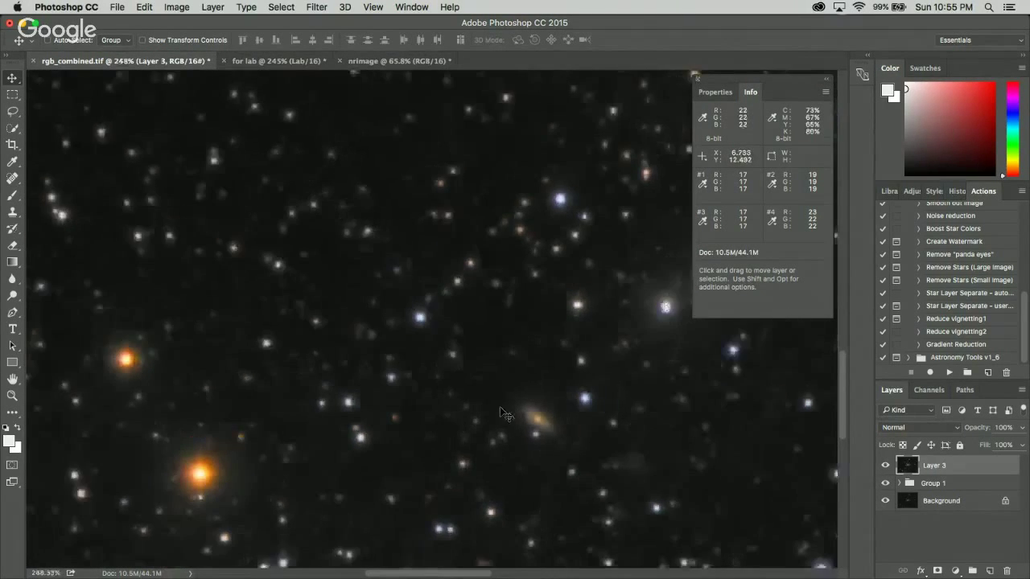
pyautogui.scroll(-3, 519, 410)
pyautogui.scroll(7, 266, 277)
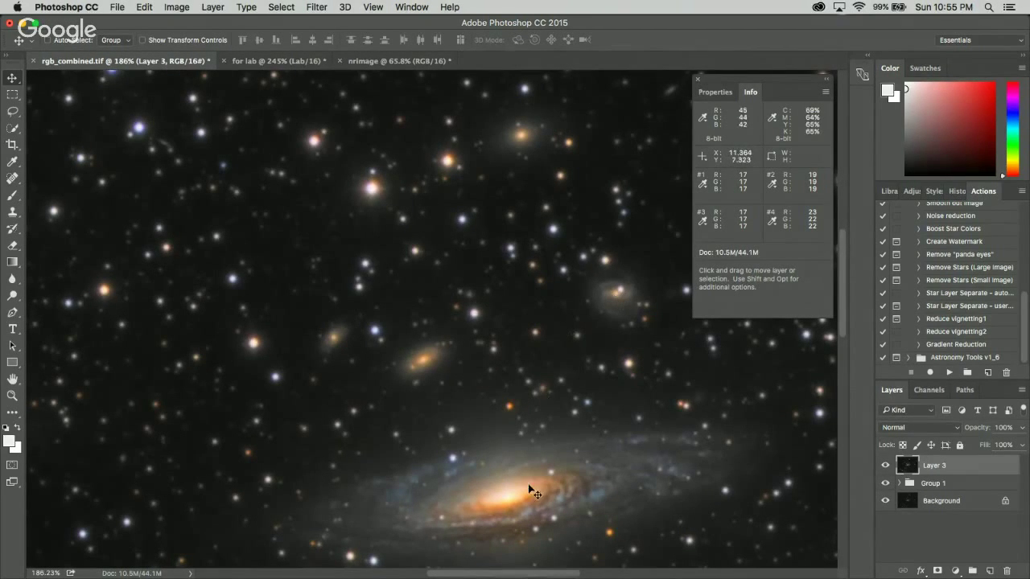
pyautogui.scroll(-6, 551, 535)
pyautogui.scroll(5, 471, 431)
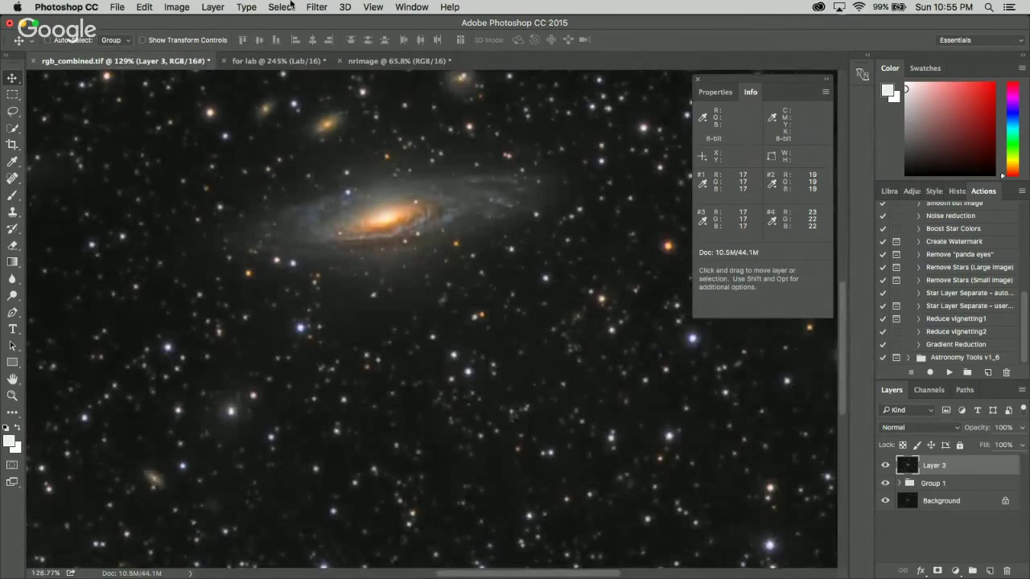
# - Select all, Copy Merged, and paste the result as Layer 4 above Layer 3
pyautogui.click(292, 6)
pyautogui.click(286, 19)
pyautogui.click(144, 8)
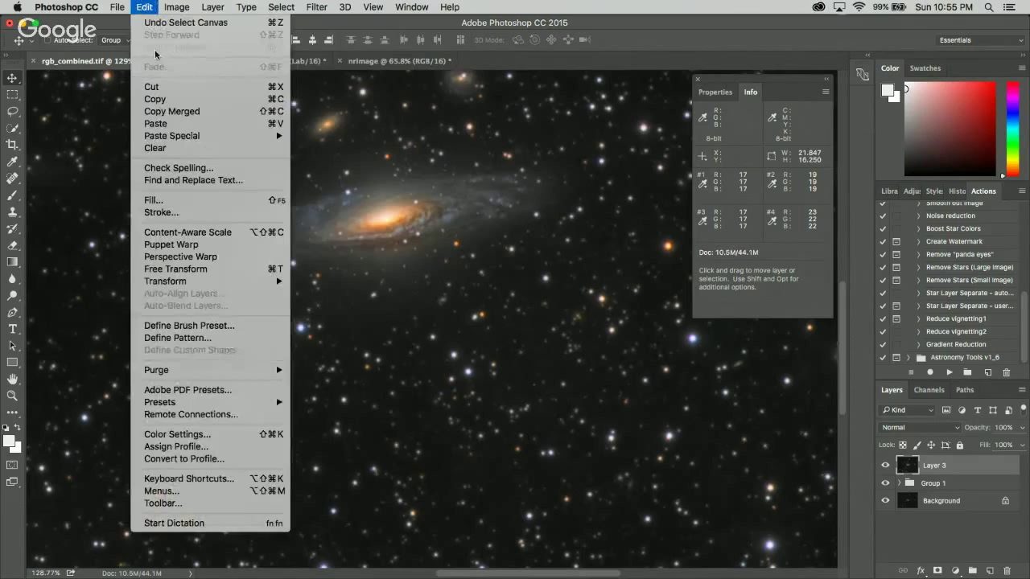
pyautogui.click(185, 112)
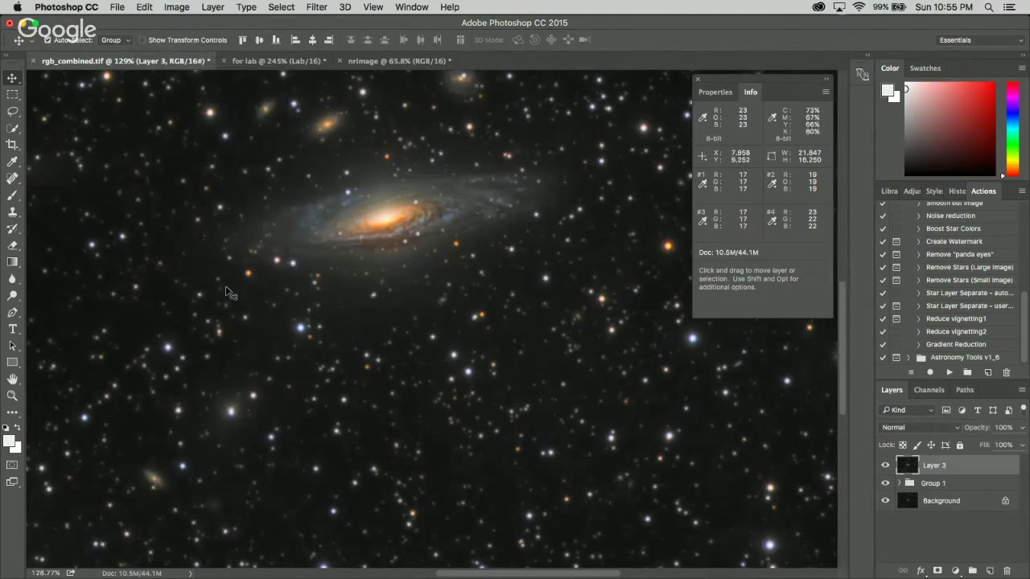
pyautogui.press('super+v')
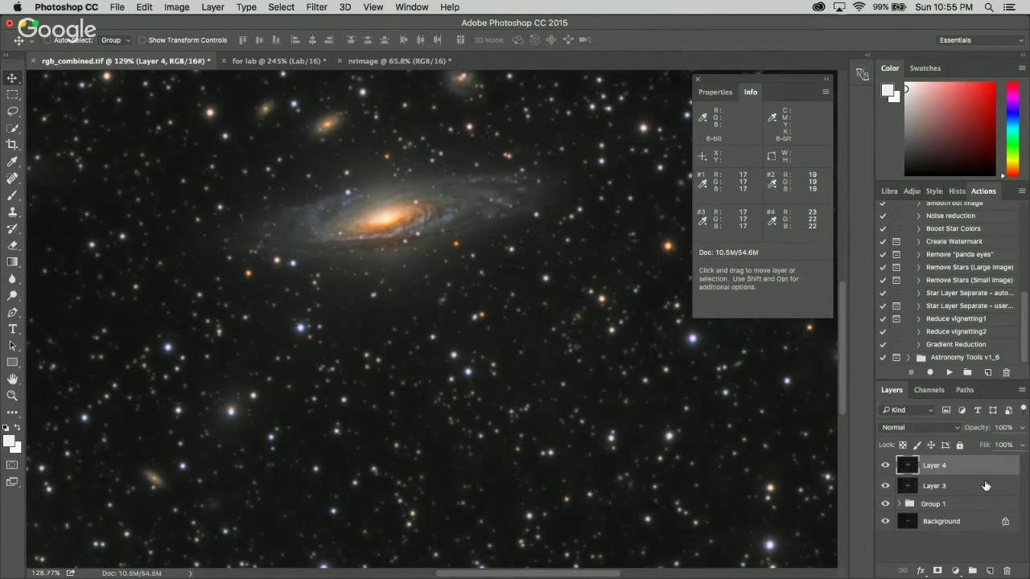
# - Apply Selective Color to Layer 4's Reds with Magenta -37% and Yellow +12%
pyautogui.click(181, 7)
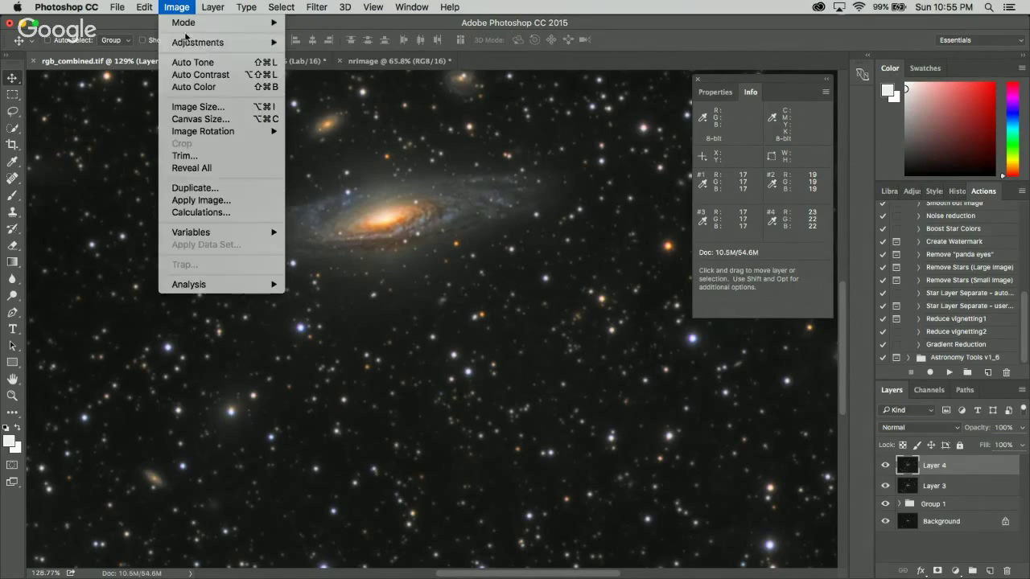
pyautogui.moveTo(199, 43)
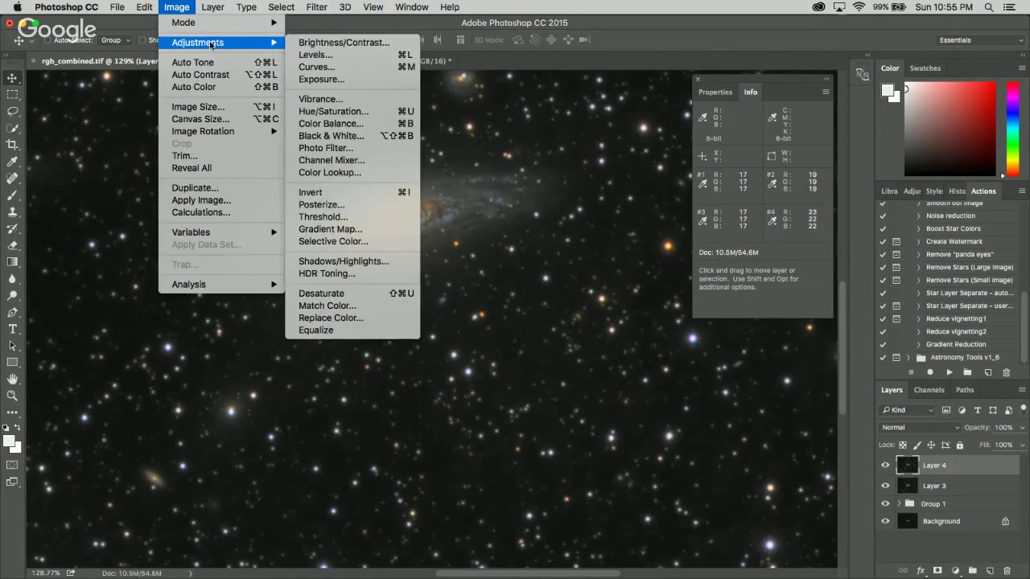
pyautogui.click(349, 241)
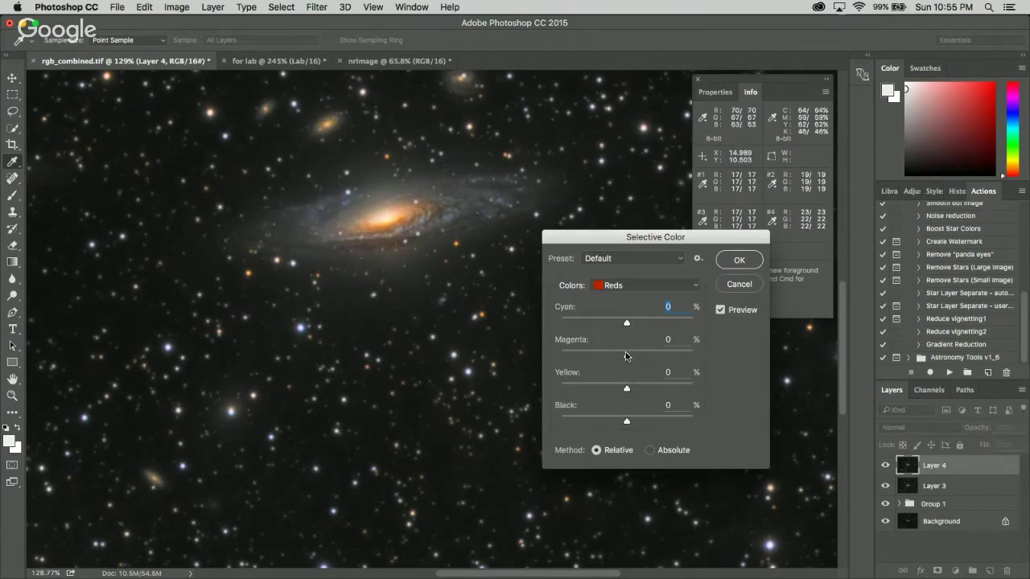
pyautogui.moveTo(626, 355); pyautogui.dragTo(635, 390)
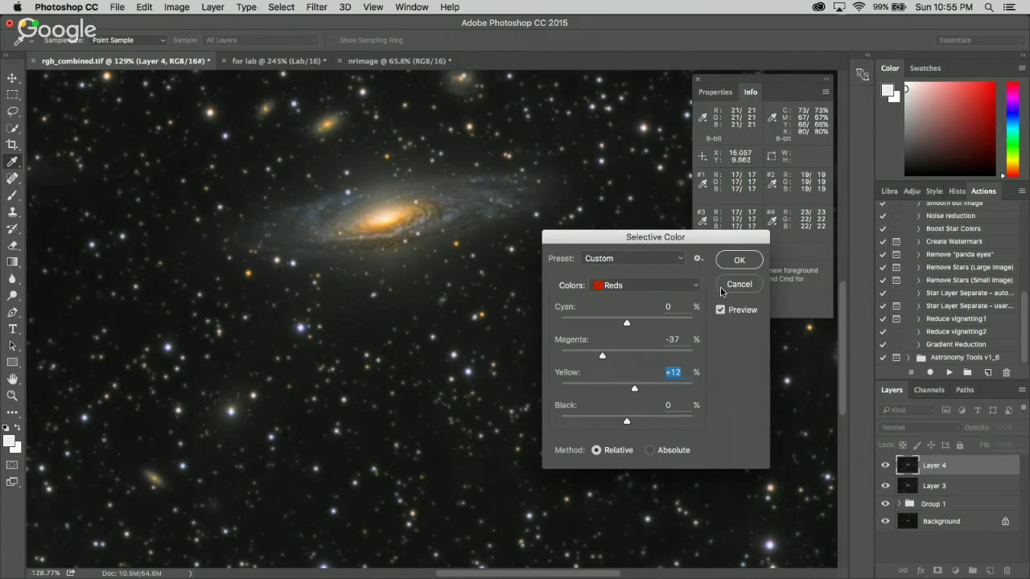
pyautogui.click(736, 261)
# - Select the whole canvas and copy merged, pasting it as new Layer 5
pyautogui.press('v')
pyautogui.scroll(-5, 466, 294)
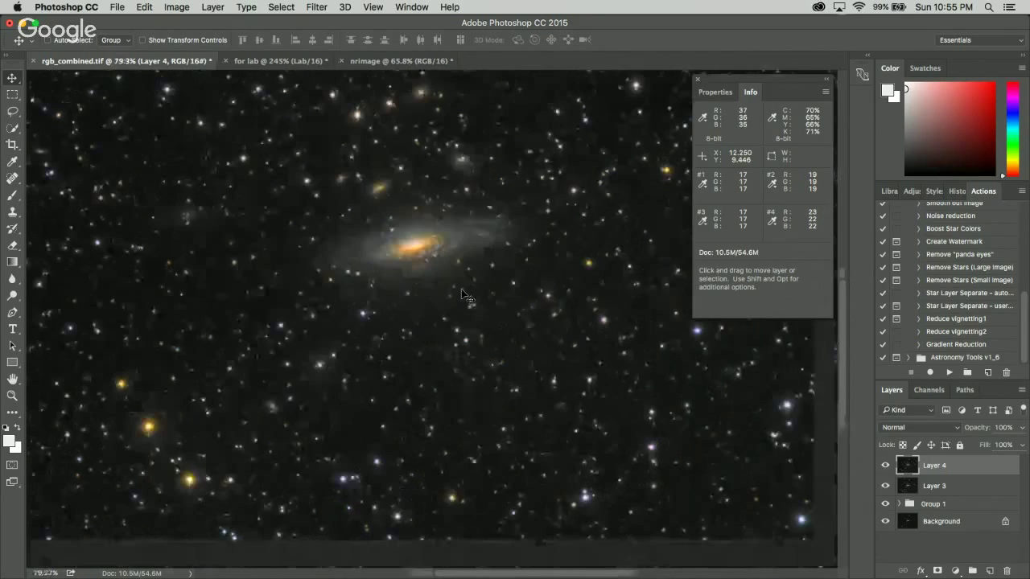
pyautogui.scroll(2, 479, 286)
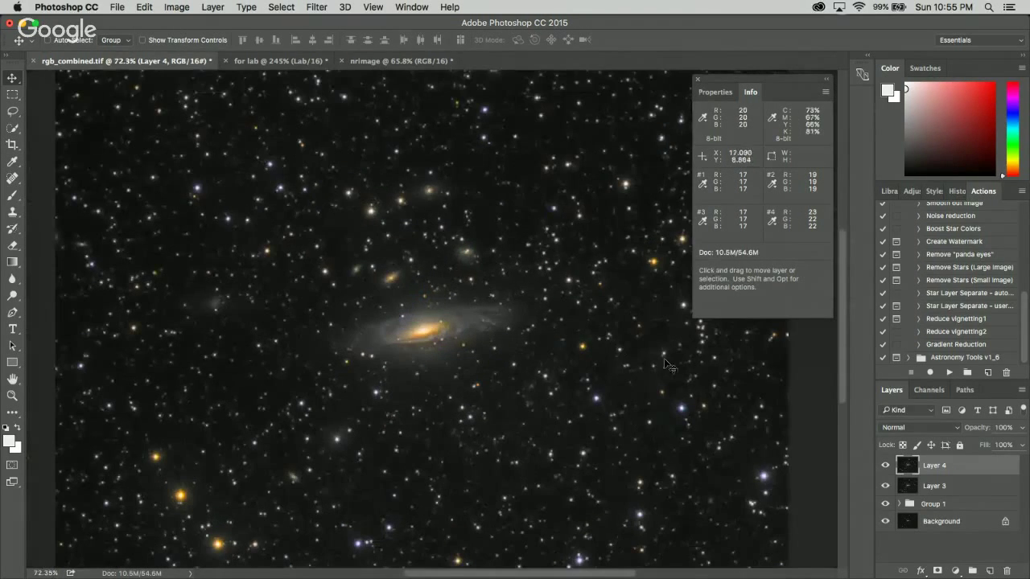
pyautogui.click(281, 5)
pyautogui.click(280, 22)
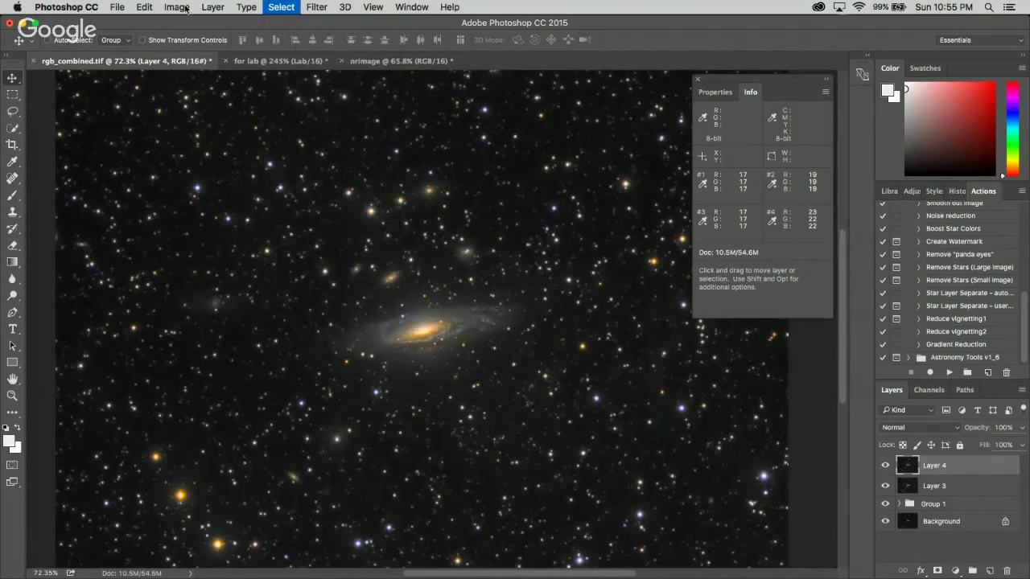
pyautogui.click(144, 6)
pyautogui.click(193, 113)
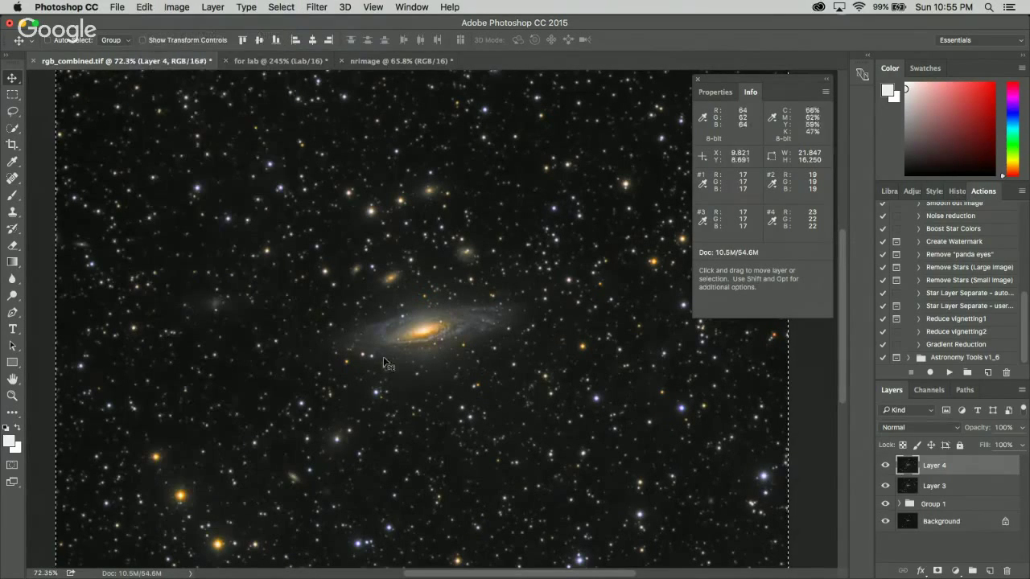
pyautogui.press('super+v')
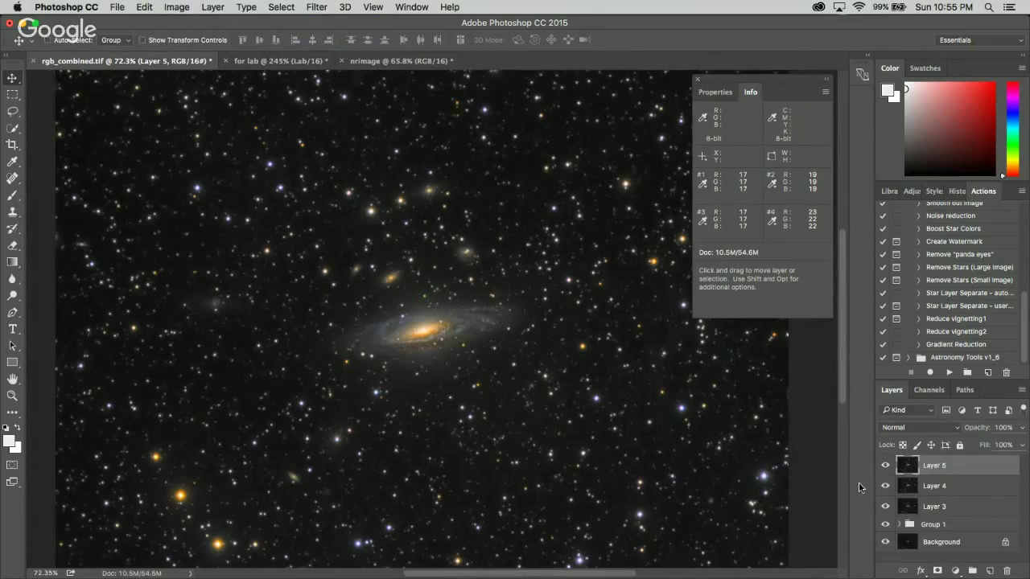
# - Add a mask to Layer 5, paste the star image into it, and invert it
pyautogui.click(936, 570)
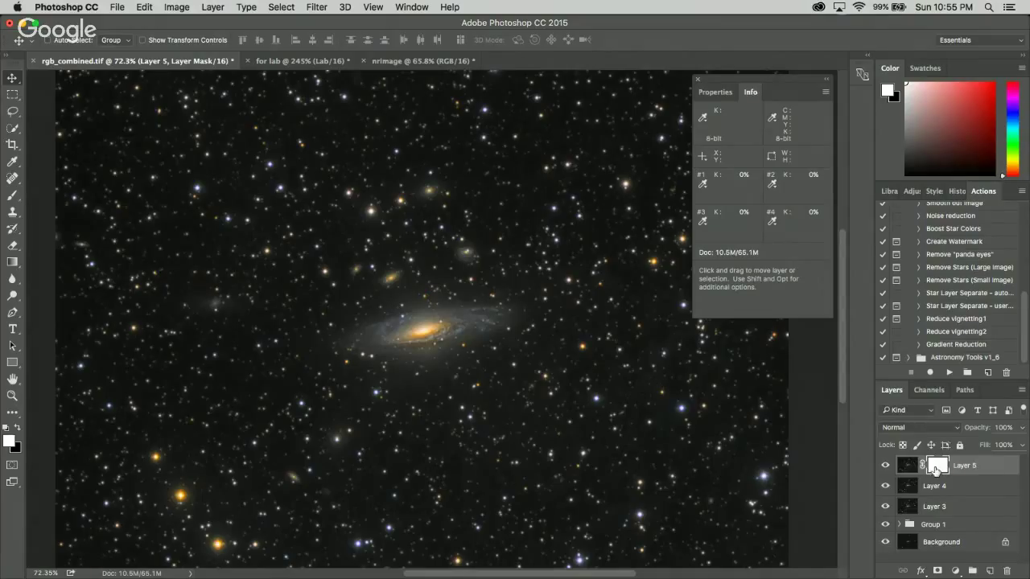
pyautogui.keyDown('alt'); pyautogui.click(935, 471); pyautogui.keyUp('alt')
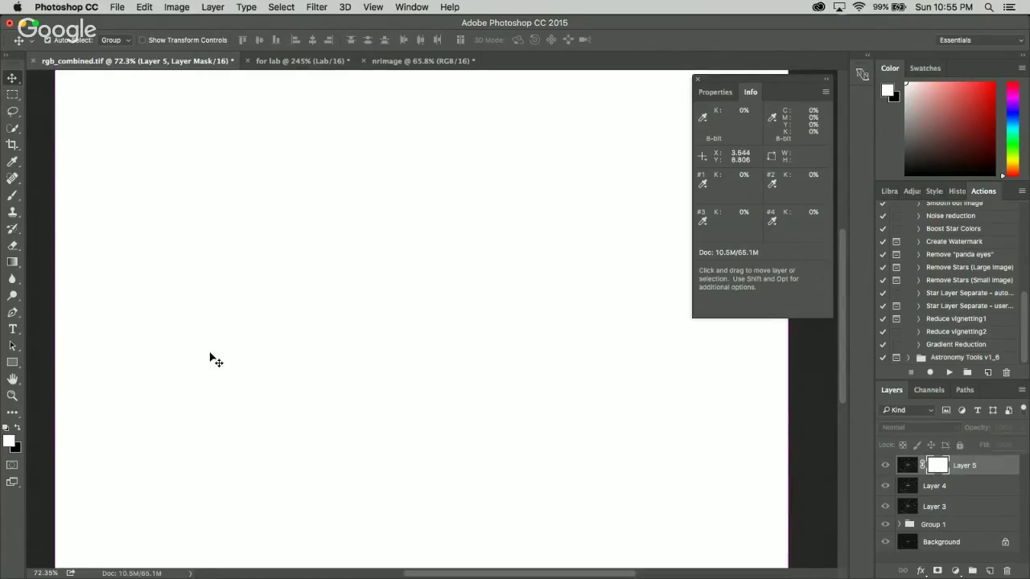
pyautogui.press('super+a')
pyautogui.press('super+v')
pyautogui.click(177, 7)
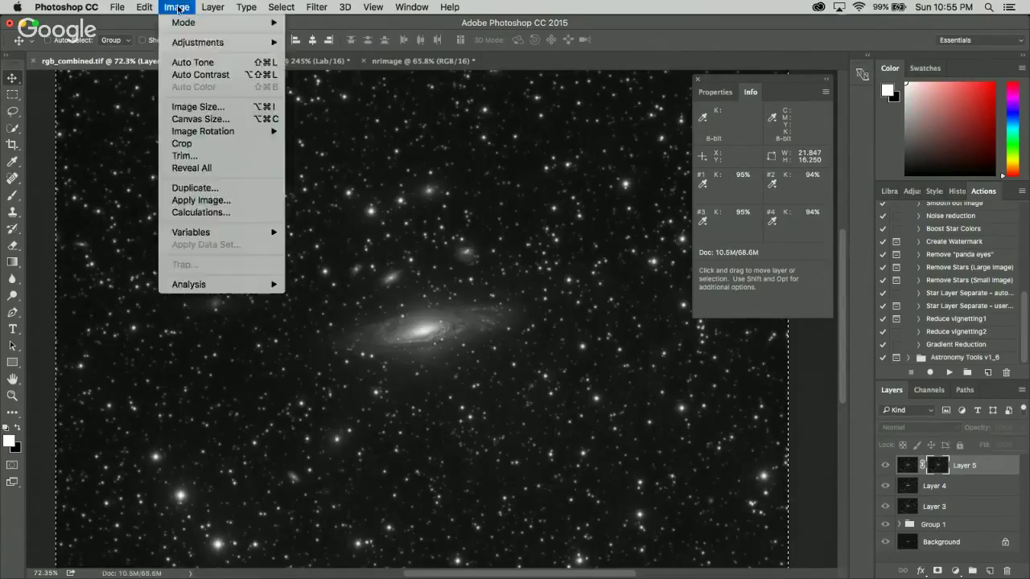
pyautogui.moveTo(214, 50)
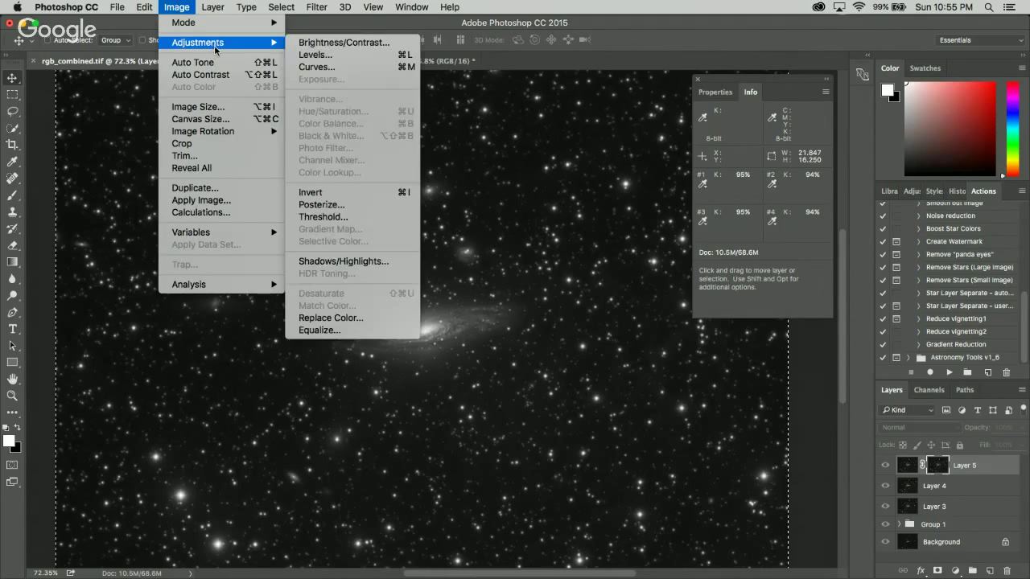
pyautogui.click(338, 192)
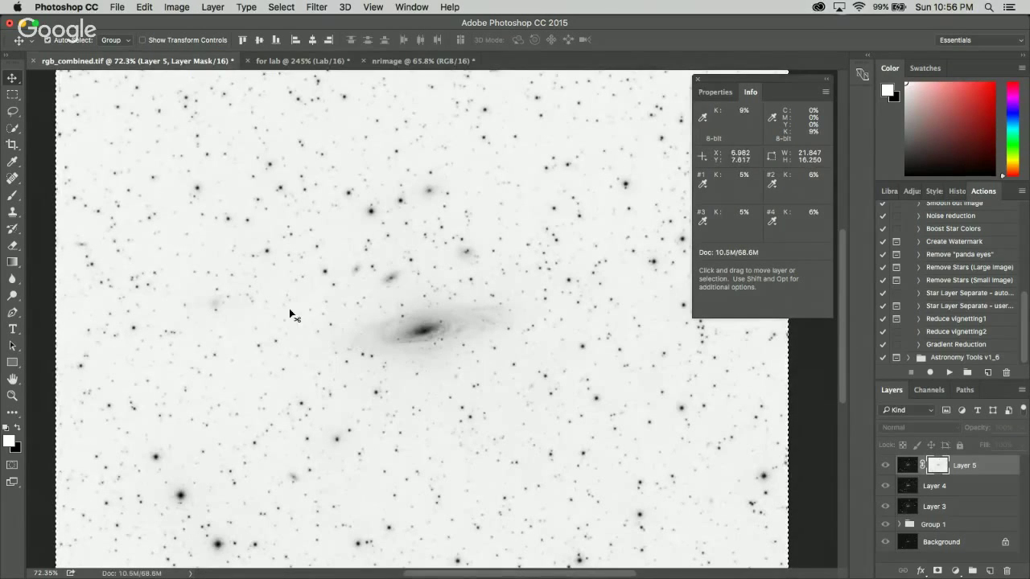
# - Darken the mask with Curves (Input 182, Output 110), then target Layer 5's colour image
pyautogui.press('super+m')
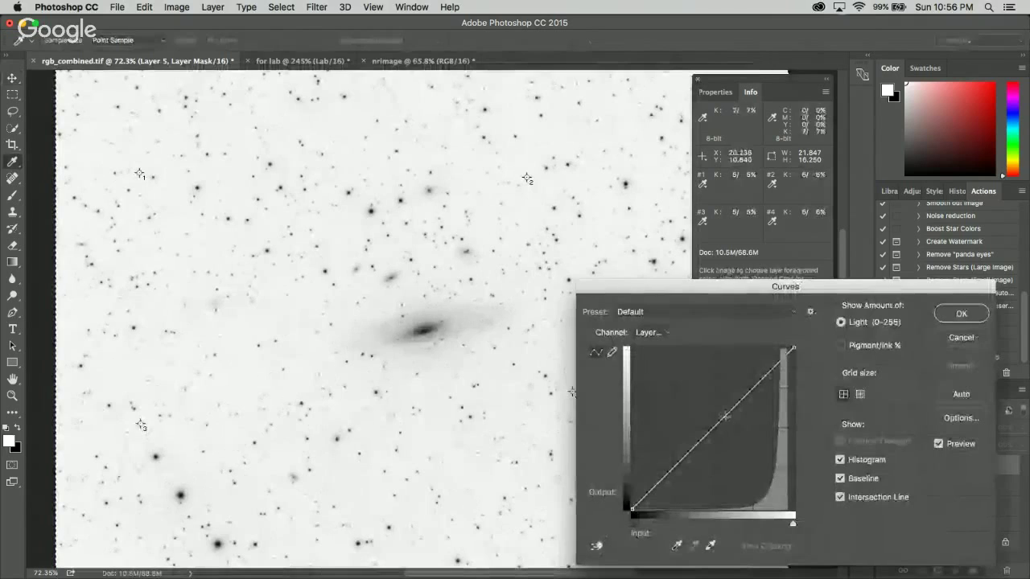
pyautogui.moveTo(745, 433); pyautogui.dragTo(748, 439)
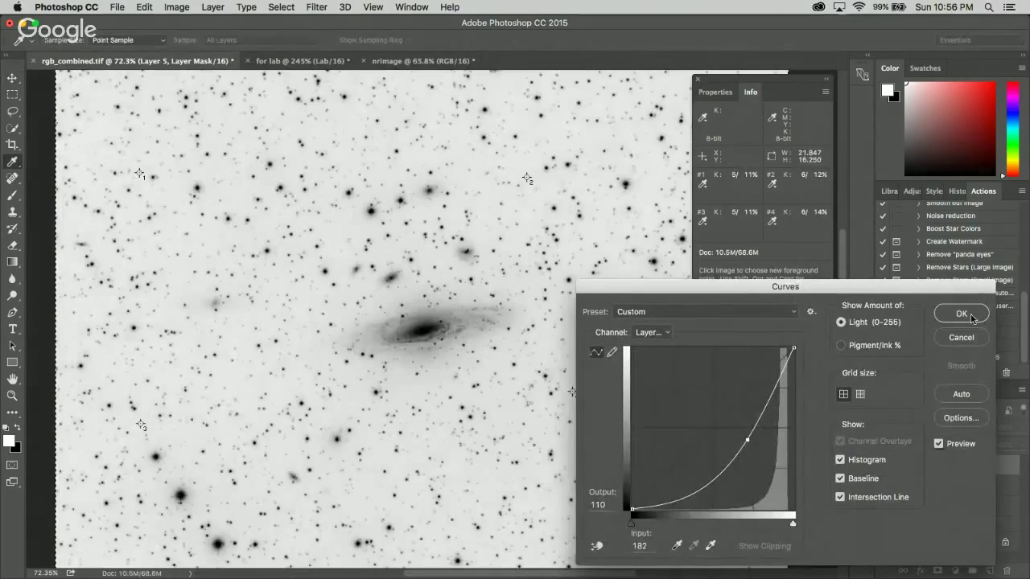
pyautogui.click(972, 314)
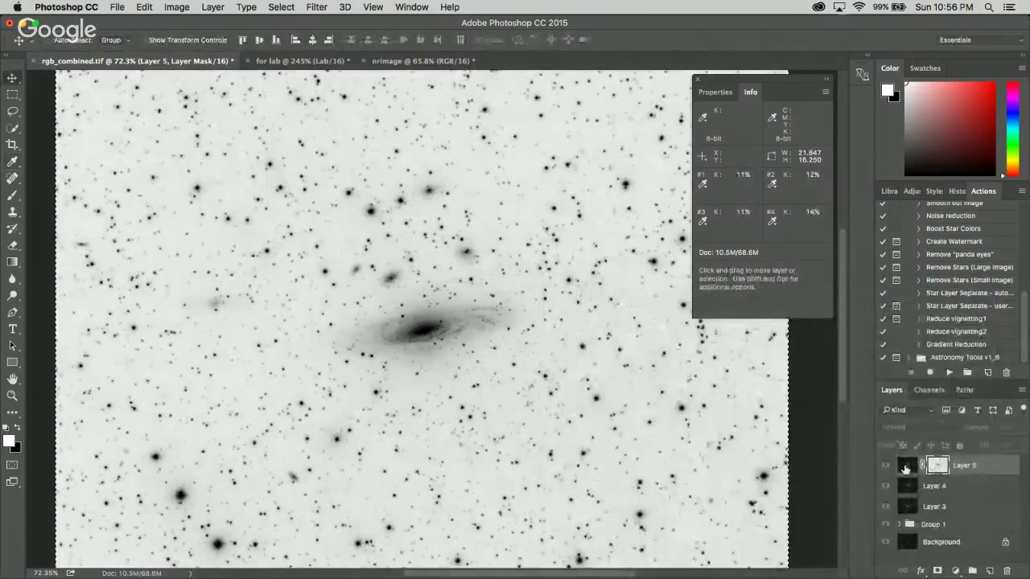
pyautogui.click(905, 468)
pyautogui.scroll(3, 177, 315)
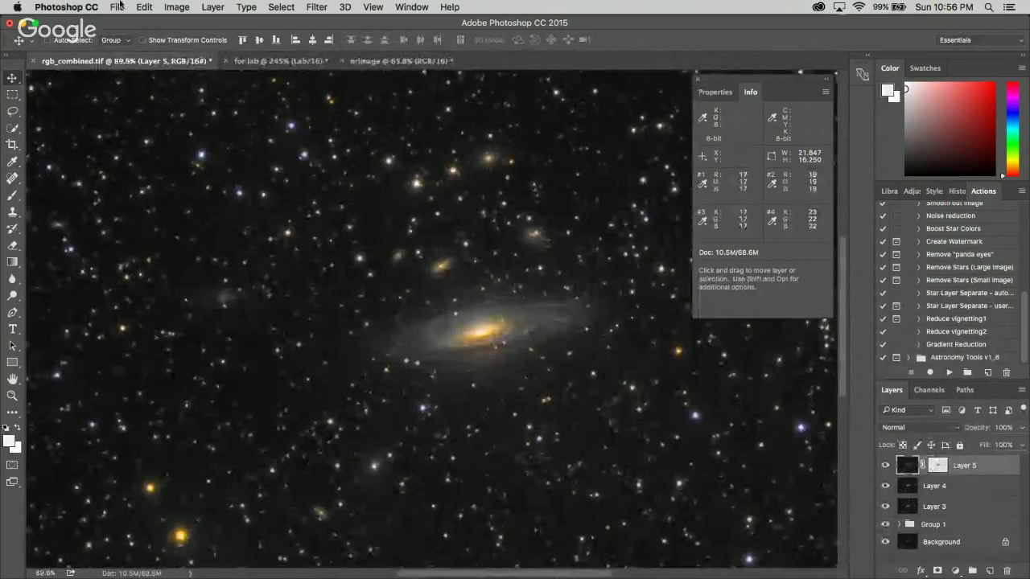
# - Lower Layer 5's saturation to -39 with Hue/Saturation
pyautogui.click(176, 7)
pyautogui.moveTo(241, 44)
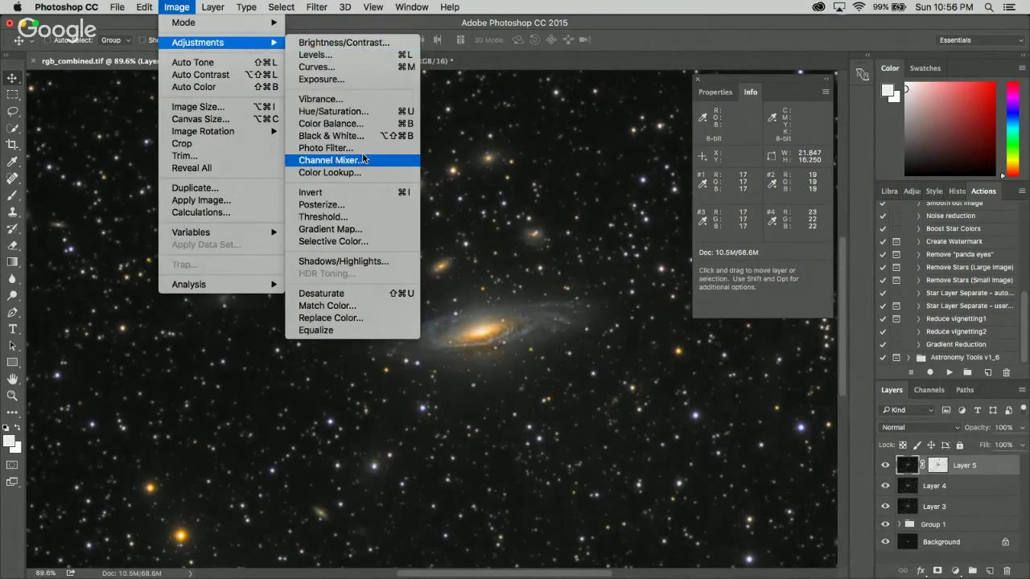
pyautogui.click(334, 111)
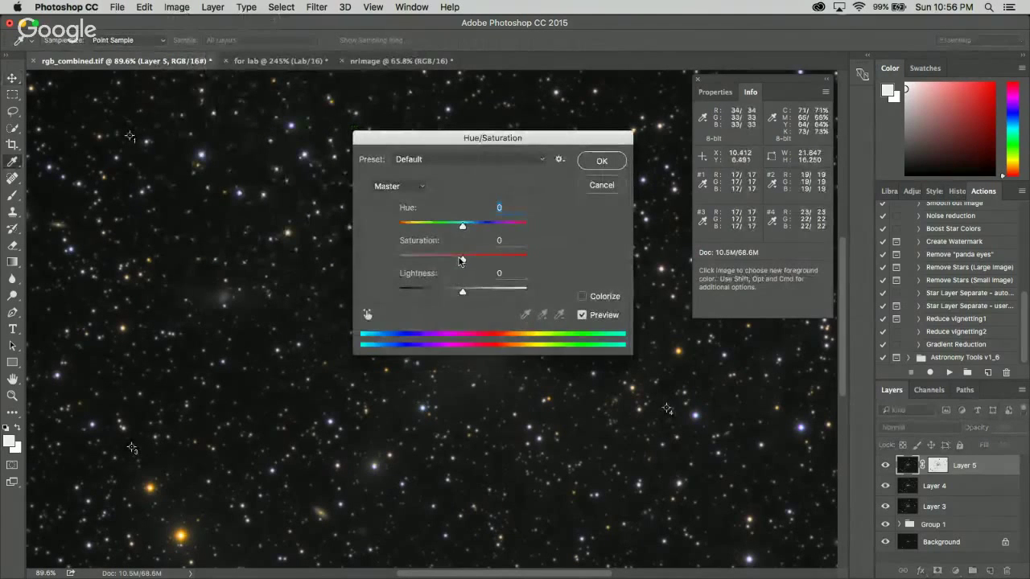
pyautogui.moveTo(461, 257); pyautogui.dragTo(440, 262)
pyautogui.click(605, 163)
# - Make Layer 5's mask the active editing target
pyautogui.press('v')
pyautogui.scroll(-5, 646, 398)
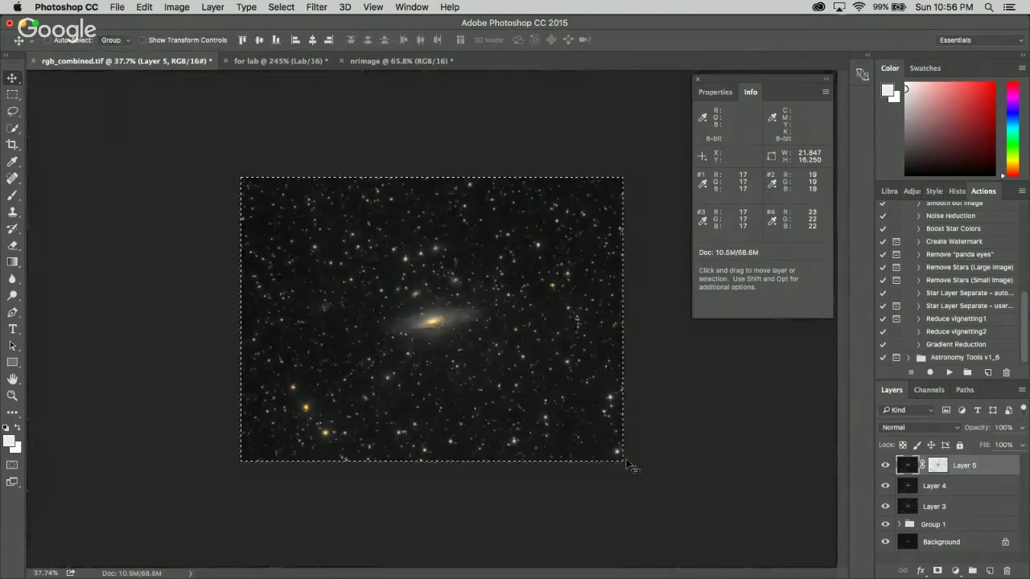
pyautogui.scroll(5, 480, 377)
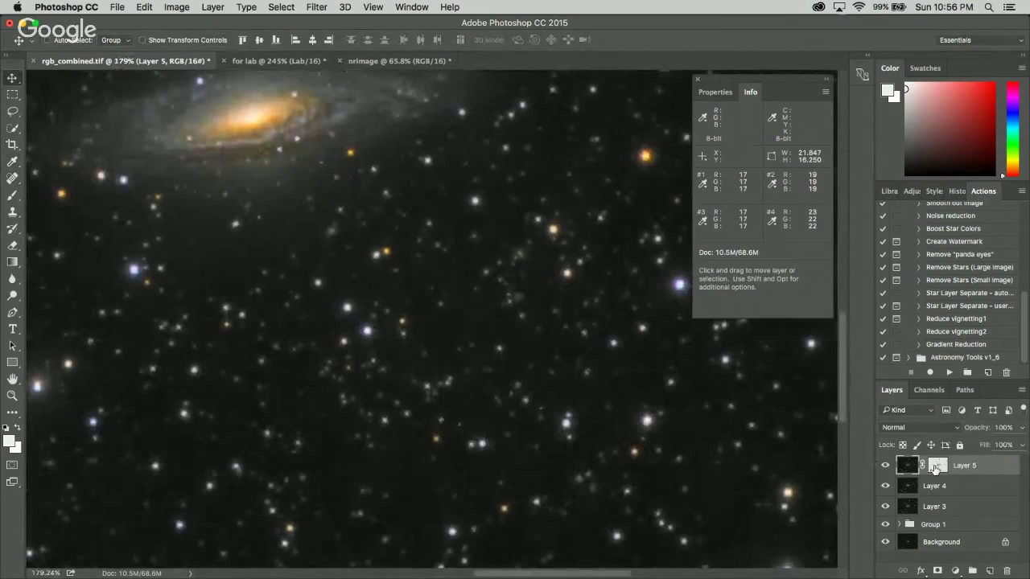
pyautogui.click(936, 466)
# - Apply Filter > Other > Minimum with a 2.4-pixel radius to Layer 5's mask
pyautogui.click(313, 8)
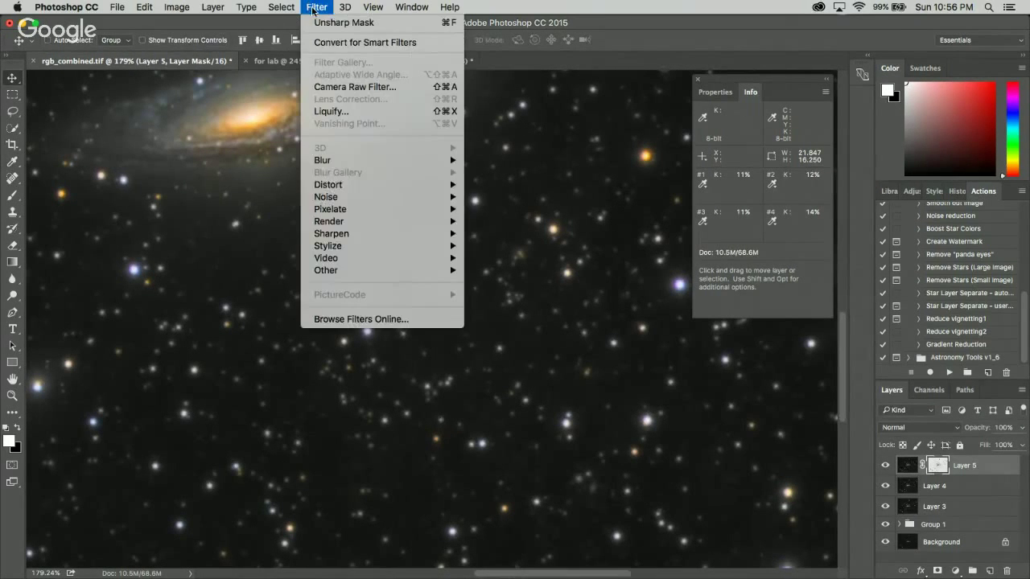
pyautogui.moveTo(348, 272)
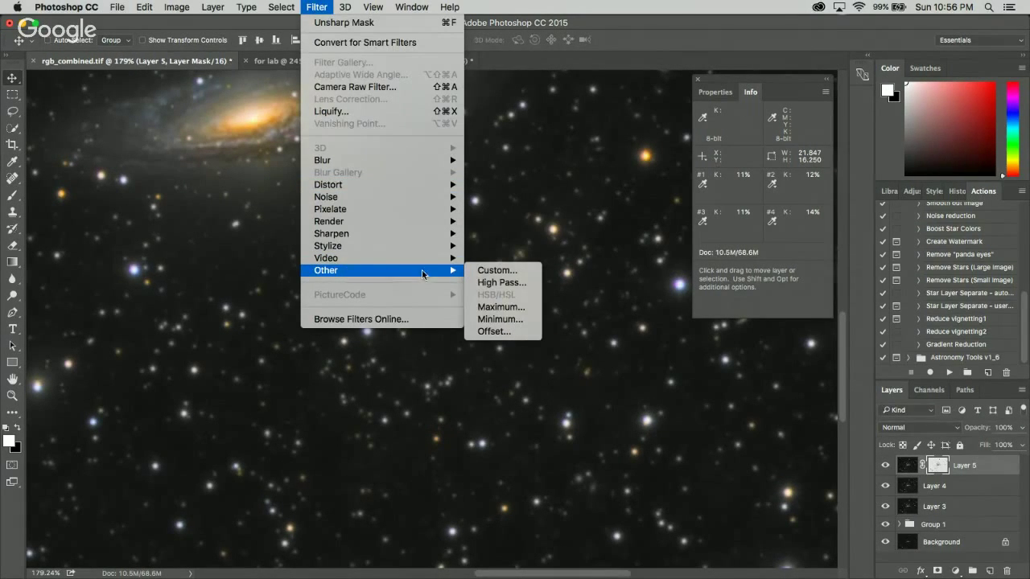
pyautogui.click(500, 319)
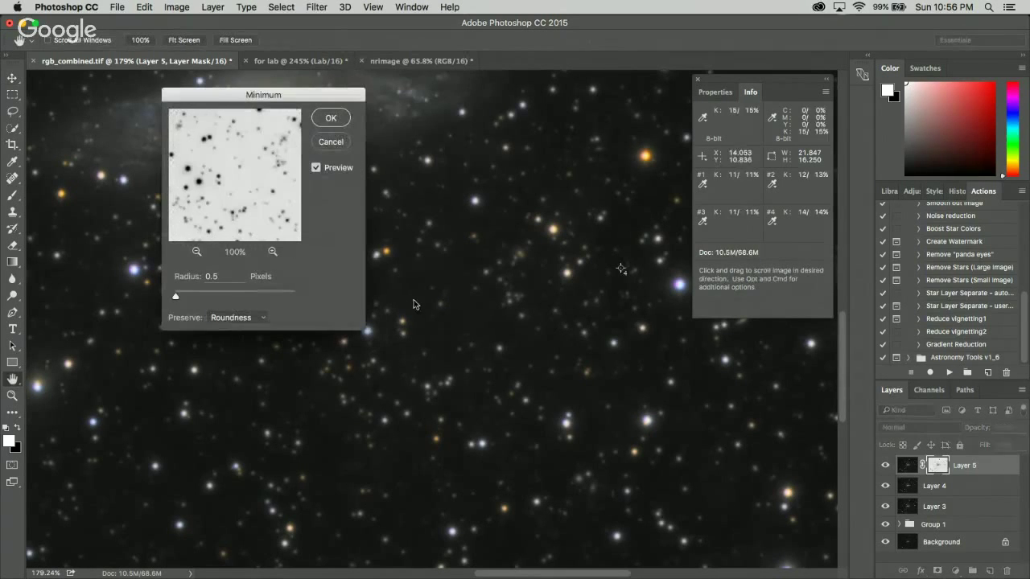
pyautogui.moveTo(176, 297); pyautogui.dragTo(190, 296)
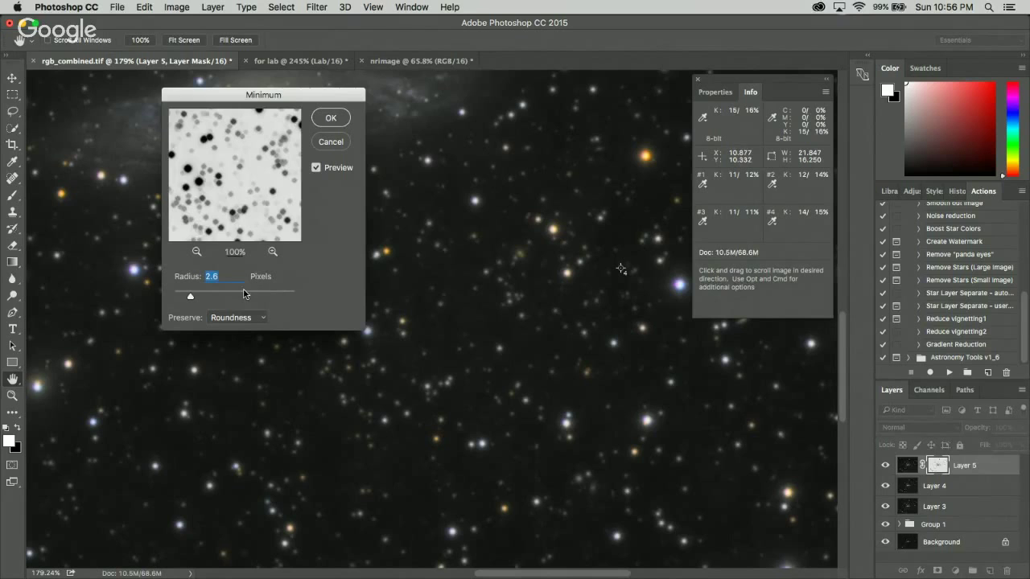
pyautogui.moveTo(192, 299); pyautogui.dragTo(188, 303)
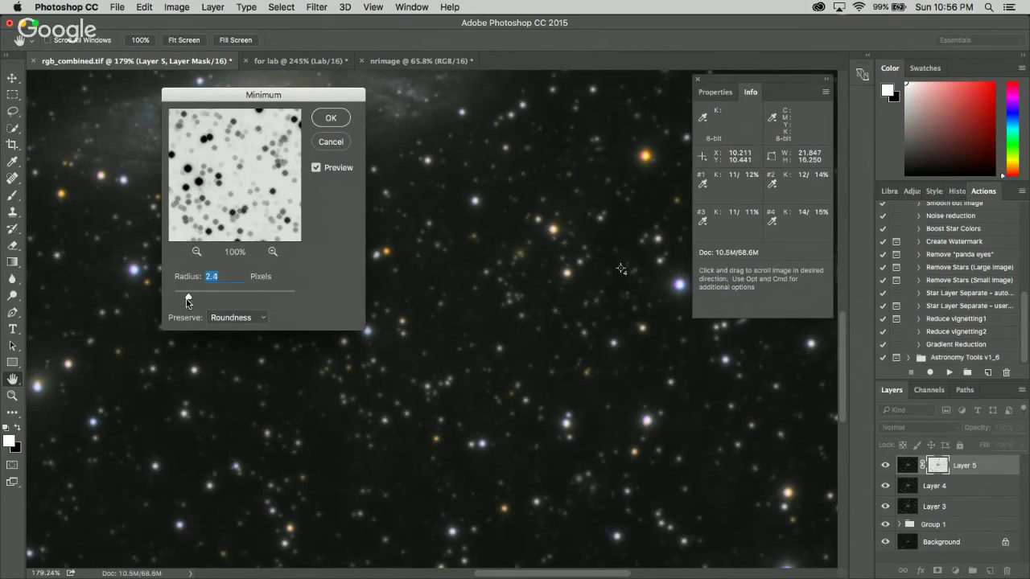
pyautogui.click(330, 118)
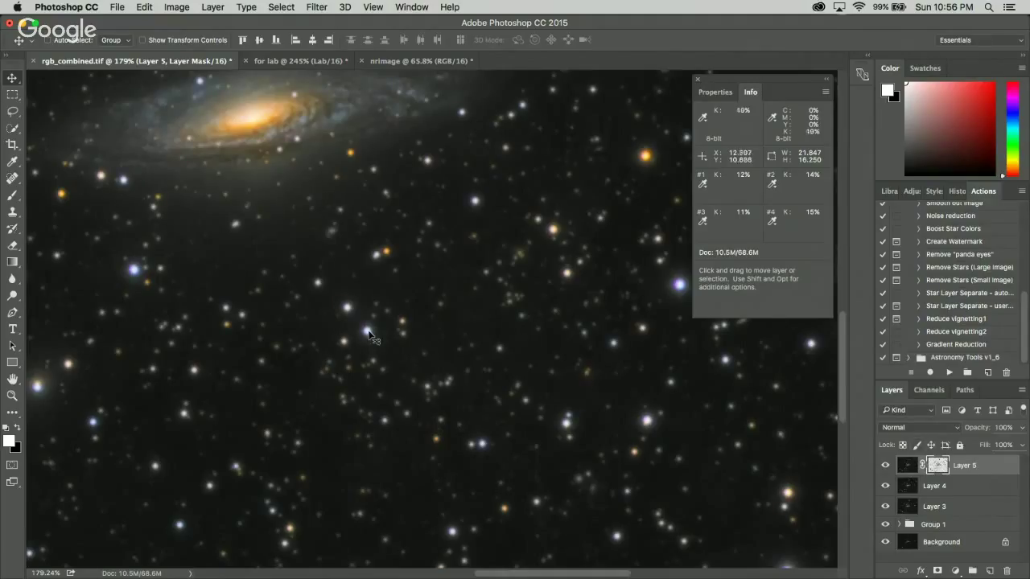
pyautogui.click(316, 8)
pyautogui.moveTo(367, 235)
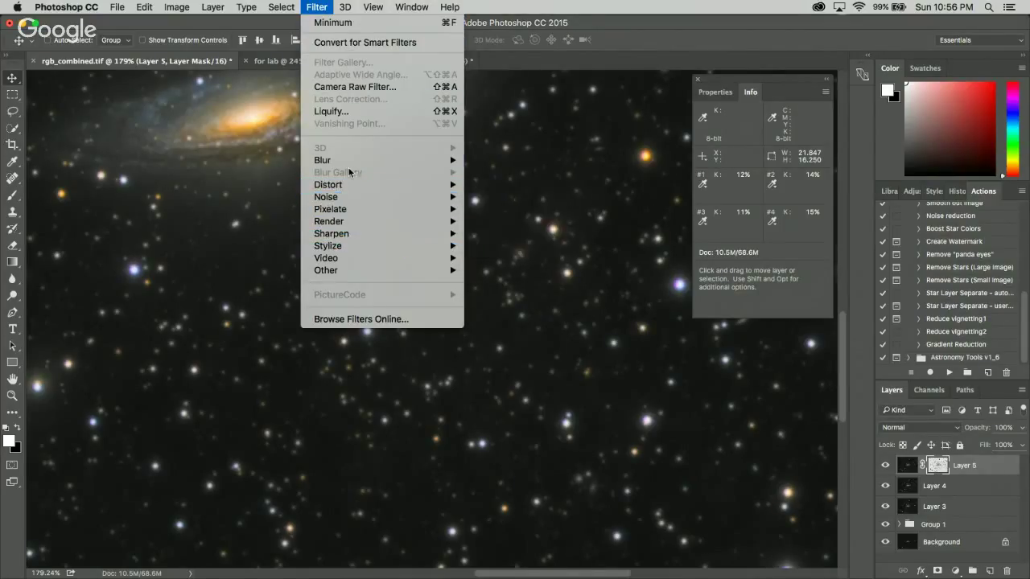
# - Blur Layer 5's mask with a 1.3-pixel Gaussian Blur and review the result
pyautogui.moveTo(402, 162)
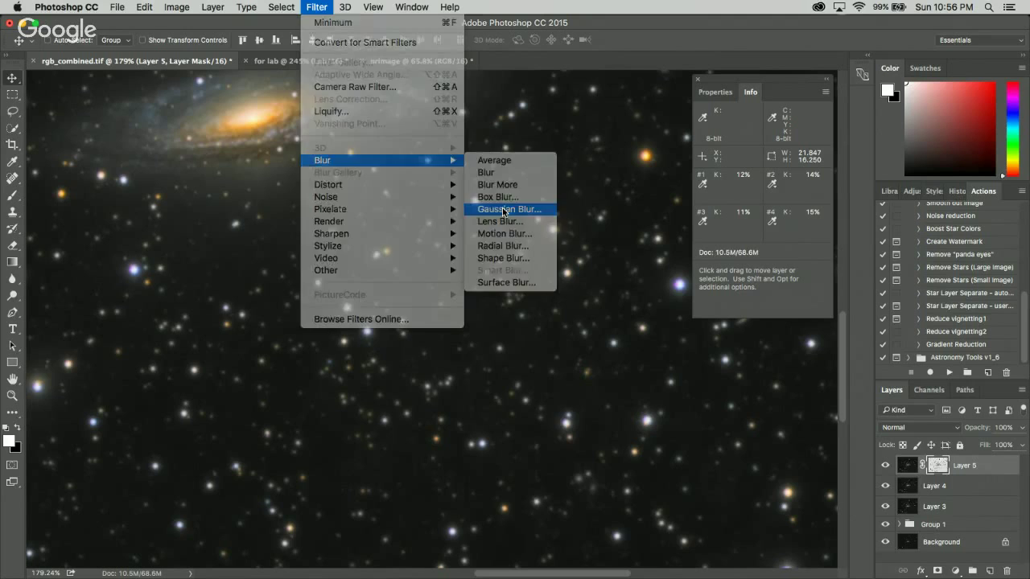
pyautogui.click(504, 210)
pyautogui.moveTo(518, 492); pyautogui.dragTo(515, 492)
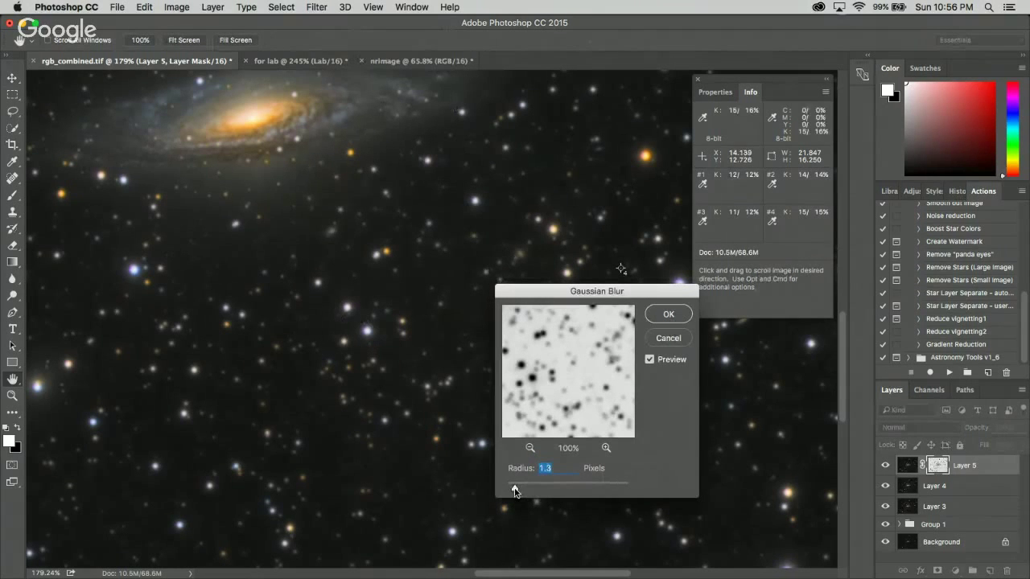
pyautogui.click(668, 314)
pyautogui.scroll(-5, 447, 321)
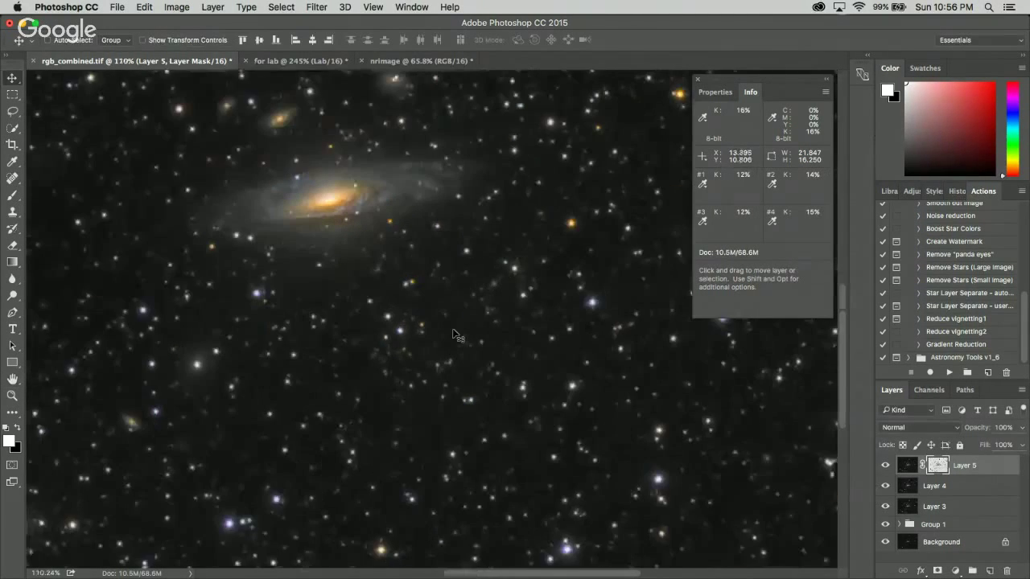
pyautogui.scroll(-3, 442, 319)
pyautogui.scroll(4, 440, 310)
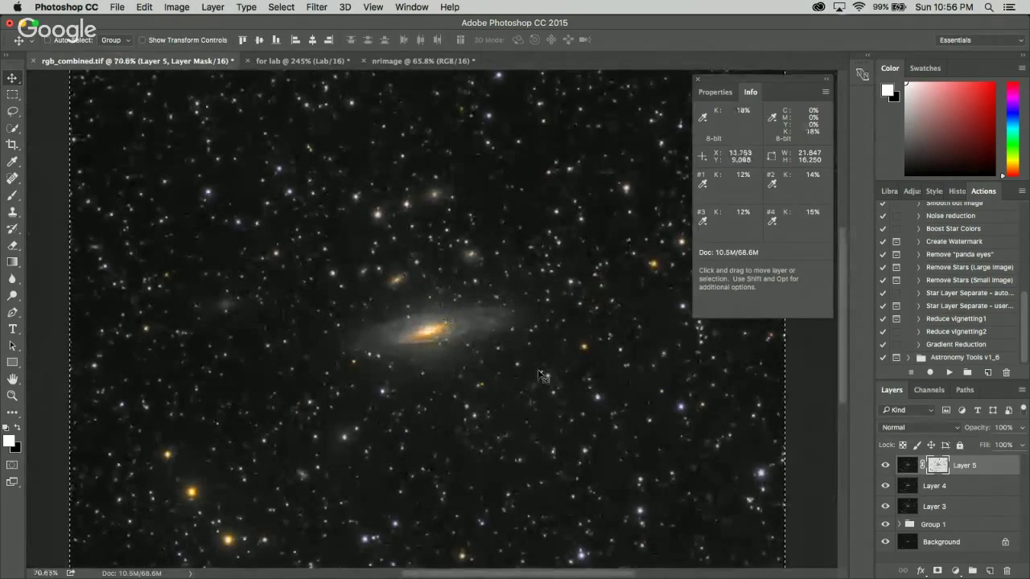
pyautogui.scroll(-2, 475, 440)
pyautogui.scroll(3, 477, 313)
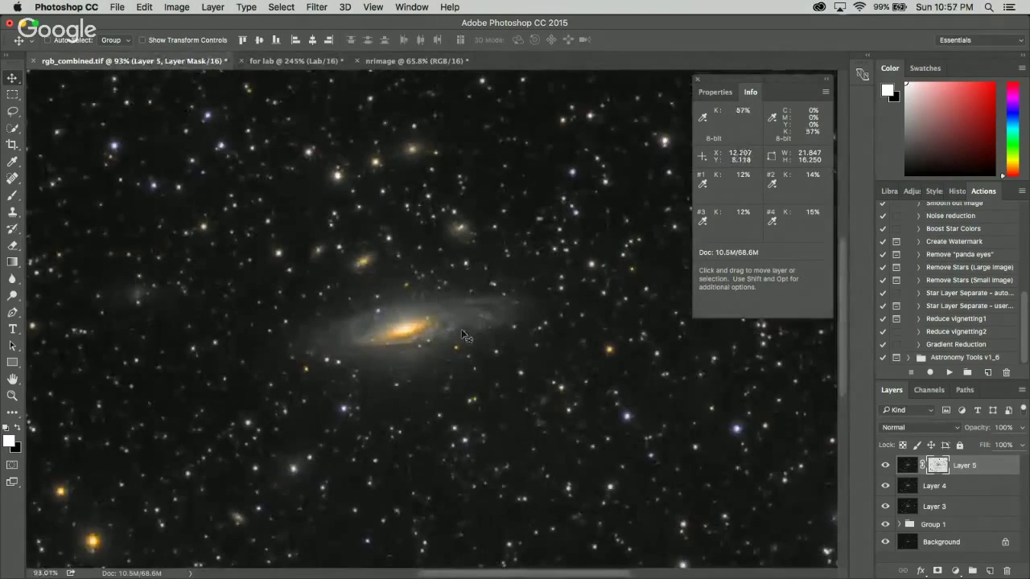
pyautogui.scroll(3, 413, 349)
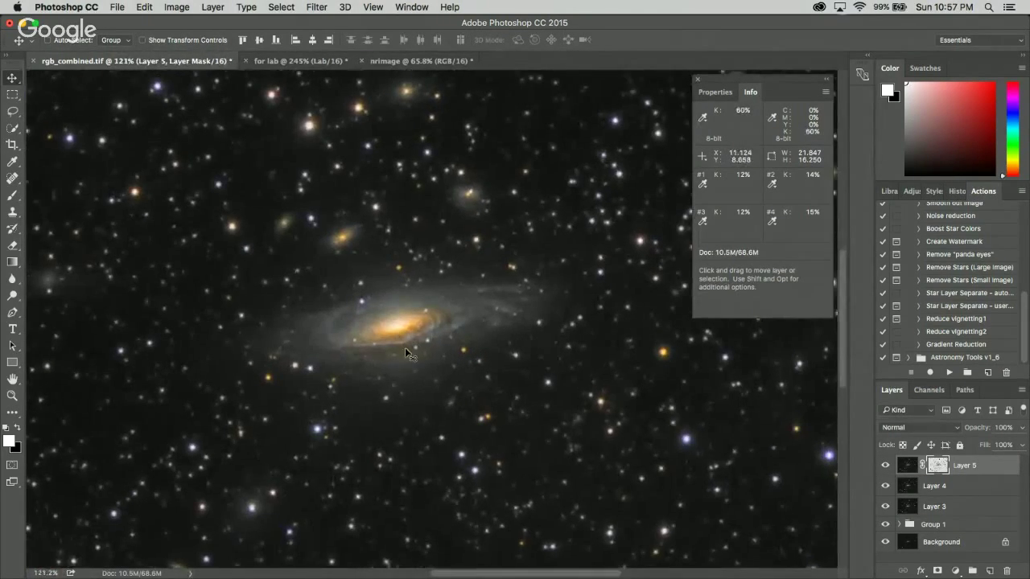
pyautogui.scroll(-3, 412, 350)
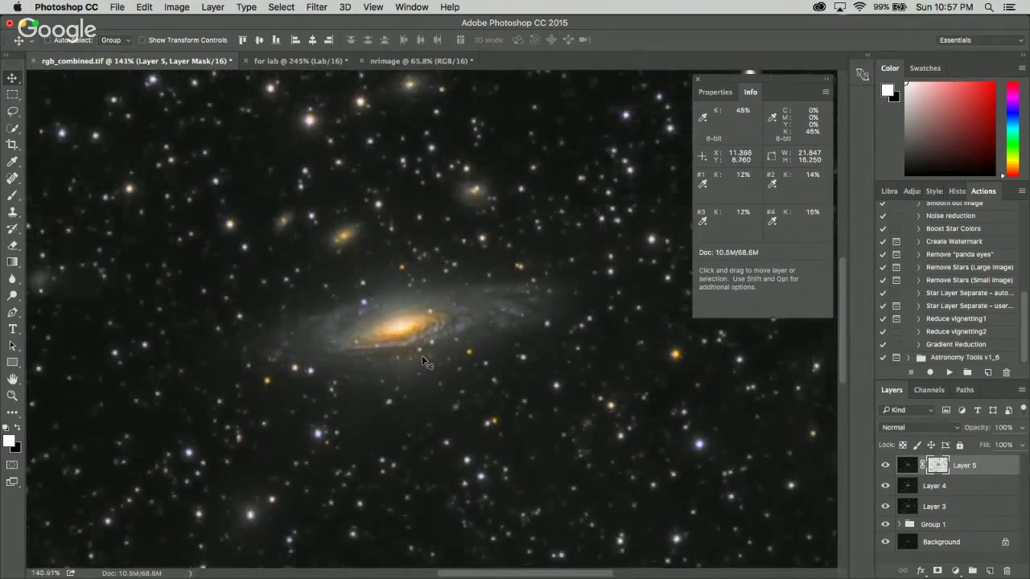
pyautogui.scroll(-1, 420, 361)
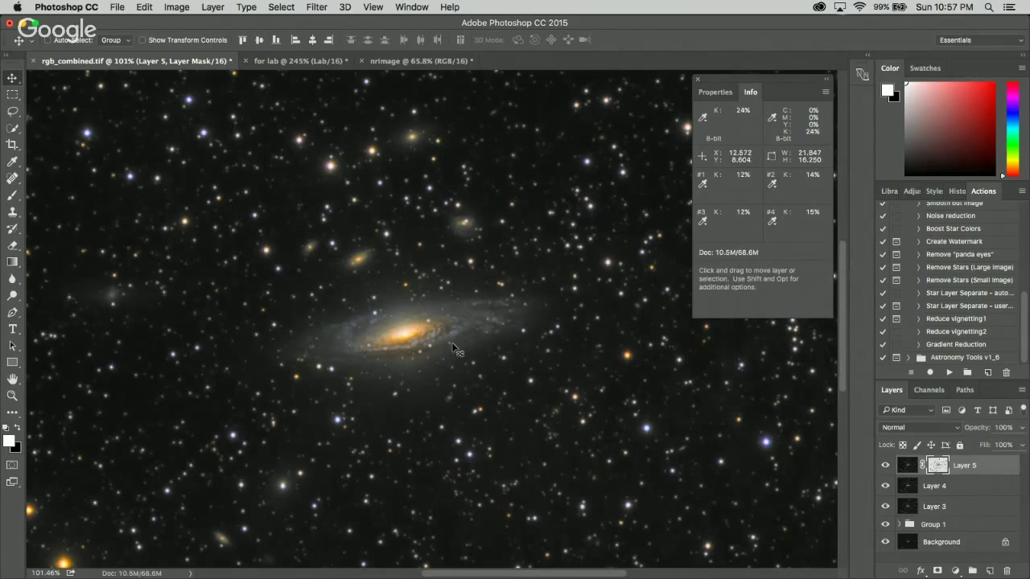
pyautogui.scroll(1, 422, 346)
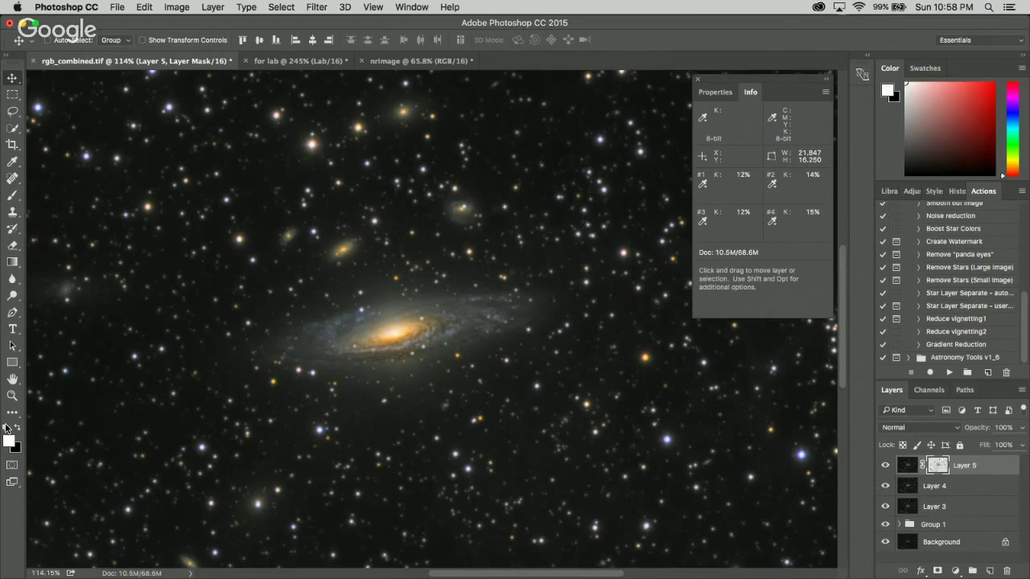
# - Pick the Lasso tool (L) after reviewing the star-reduced image
pyautogui.scroll(-5, 345, 362)
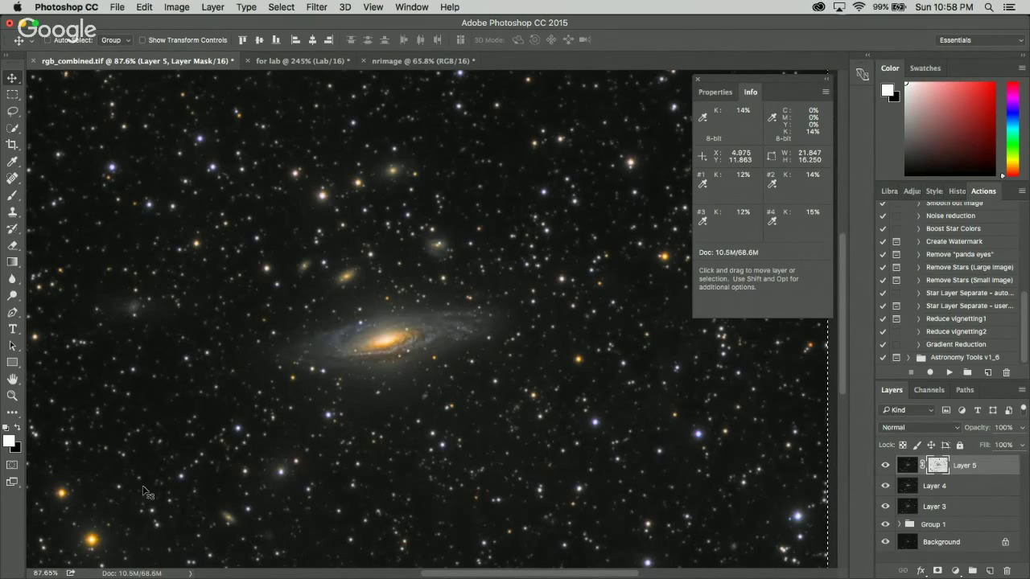
pyautogui.scroll(2, 142, 482)
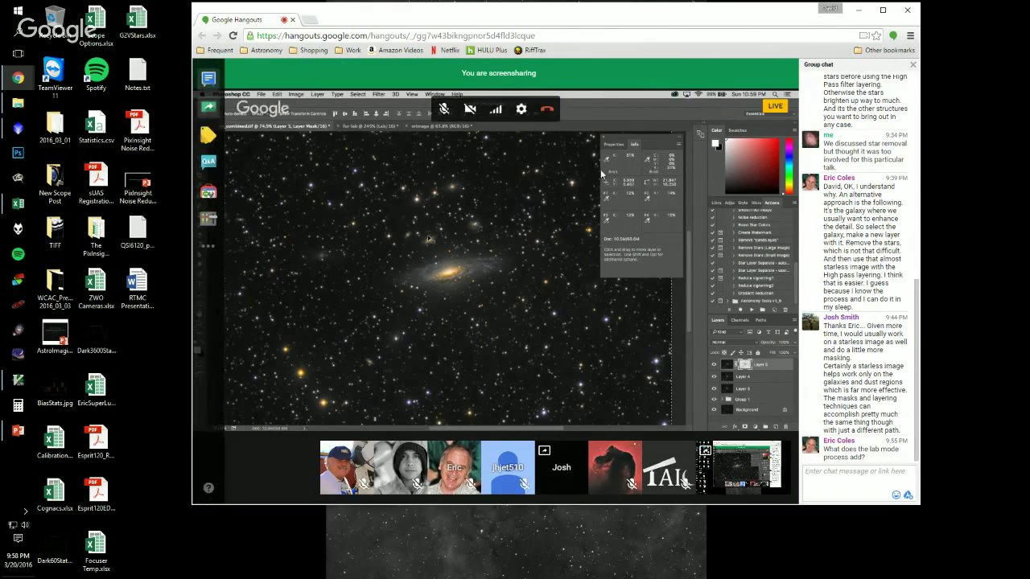
pyautogui.press('l')
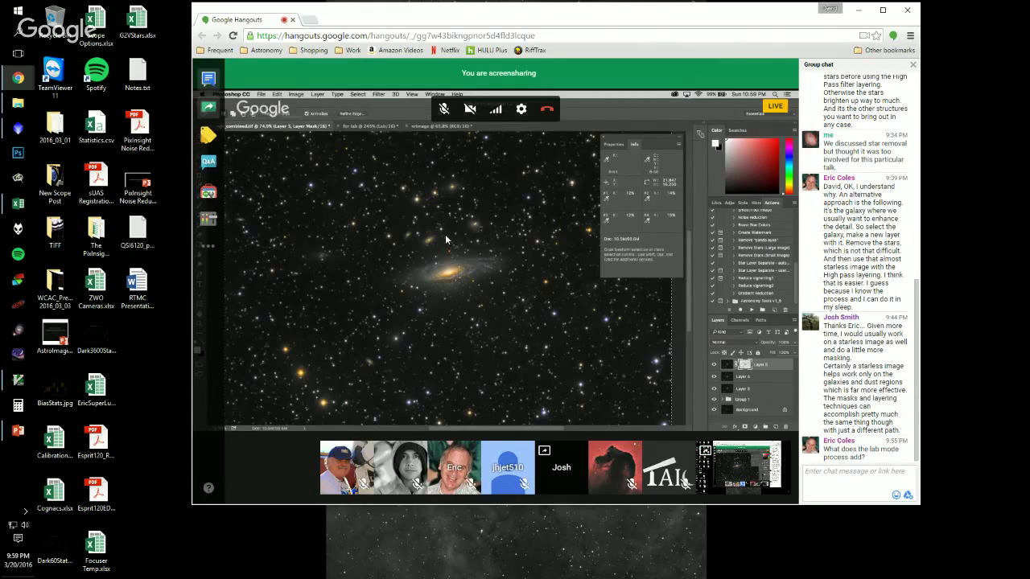